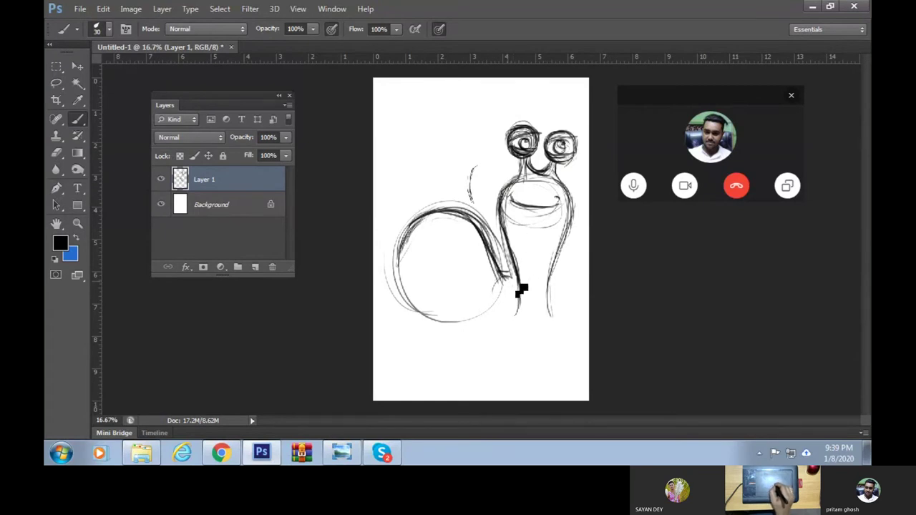
Darken the snail shell's outlines: lower edge, top, left side, inner spiral and right edge
left_click_drag(500, 274, 472, 326)
left_click_drag(434, 297, 461, 323)
mouse_move(423, 273)
left_mouse_down()
mouse_move(413, 274)
mouse_move(452, 283)
mouse_move(432, 290)
mouse_move(458, 260)
mouse_move(427, 276)
mouse_move(434, 266)
mouse_move(466, 293)
mouse_move(461, 314)
mouse_move(456, 257)
mouse_move(412, 247)
mouse_move(403, 278)
mouse_move(471, 259)
mouse_move(457, 248)
mouse_move(501, 275)
left_mouse_up()
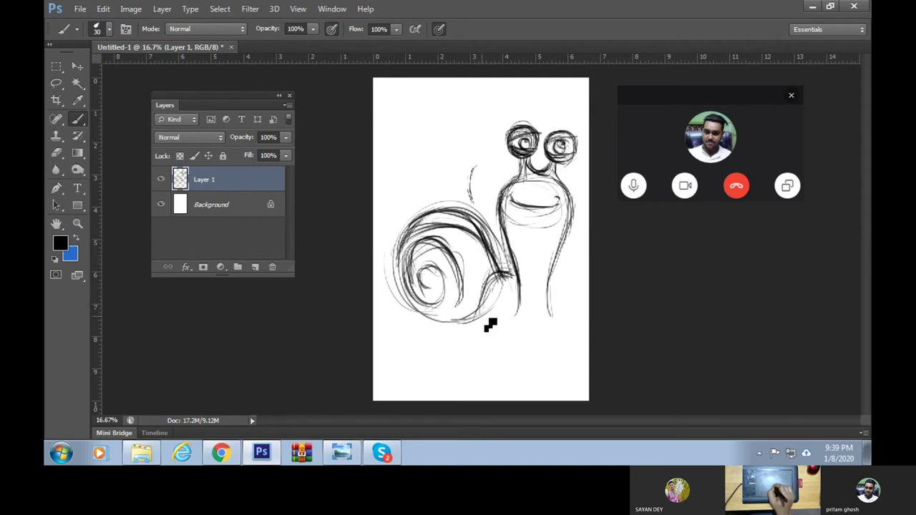
mouse_move(527, 303)
left_mouse_down()
mouse_move(413, 318)
mouse_move(428, 315)
left_mouse_up()
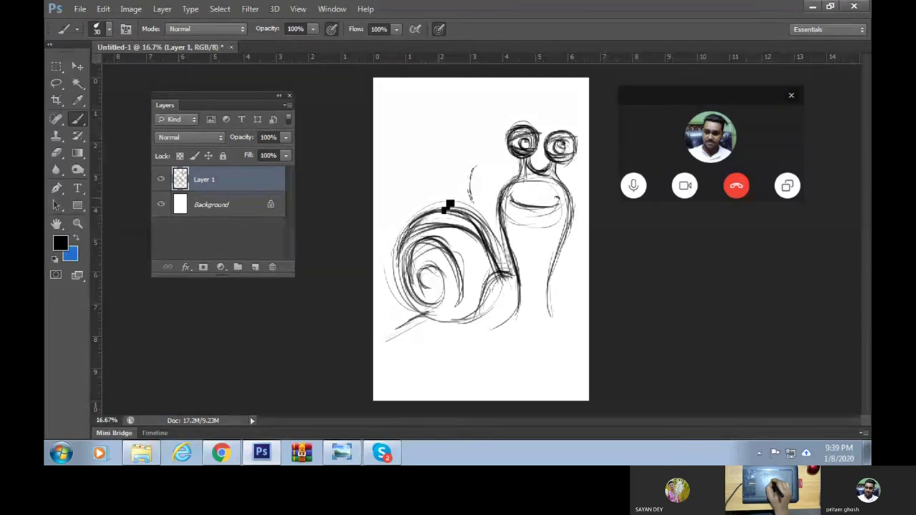
mouse_move(452, 204)
left_mouse_down()
mouse_move(491, 215)
mouse_move(482, 231)
mouse_move(478, 213)
mouse_move(432, 224)
mouse_move(458, 204)
mouse_move(419, 229)
mouse_move(458, 205)
mouse_move(465, 228)
mouse_move(418, 230)
mouse_move(405, 252)
left_mouse_up()
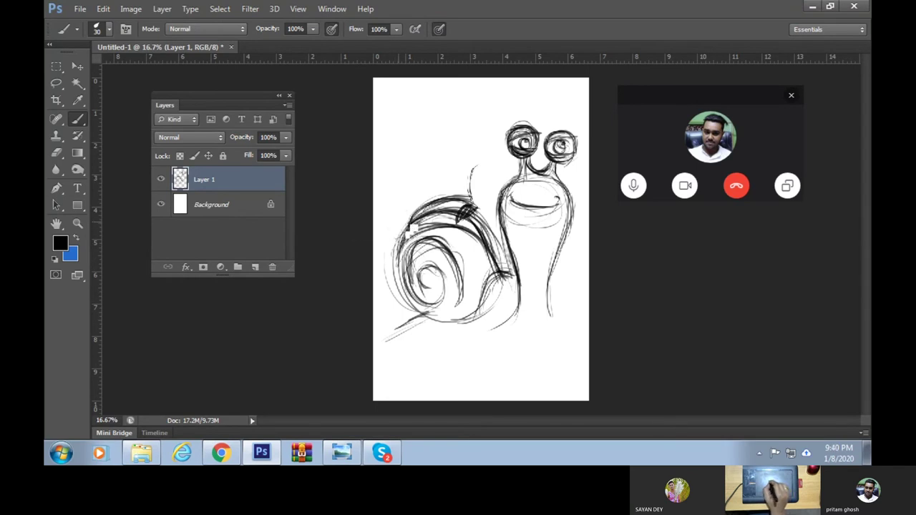
left_click_drag(405, 238, 405, 269)
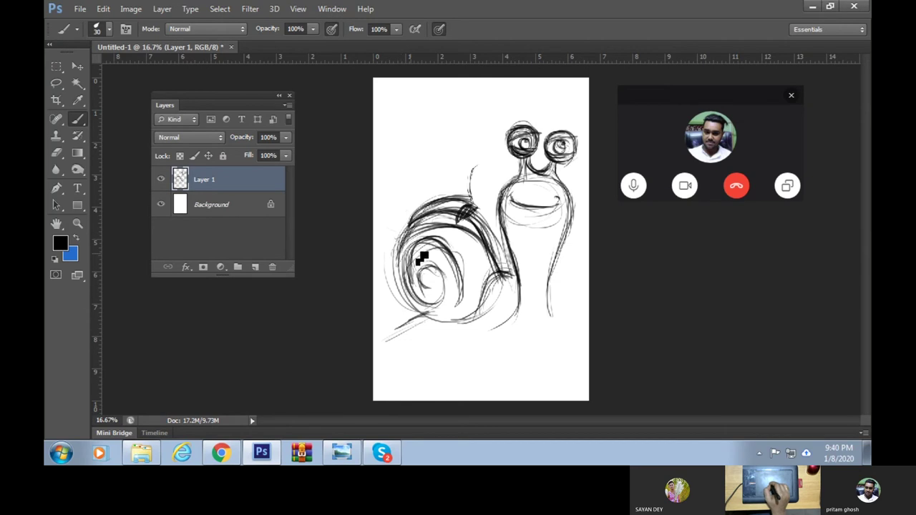
mouse_move(422, 235)
left_mouse_down()
mouse_move(408, 287)
mouse_move(405, 247)
left_mouse_up()
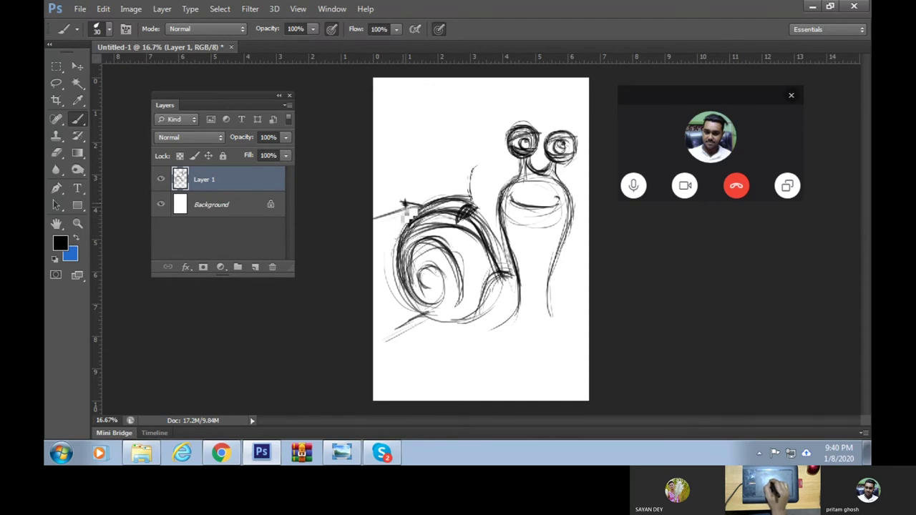
left_click_drag(399, 198, 422, 203)
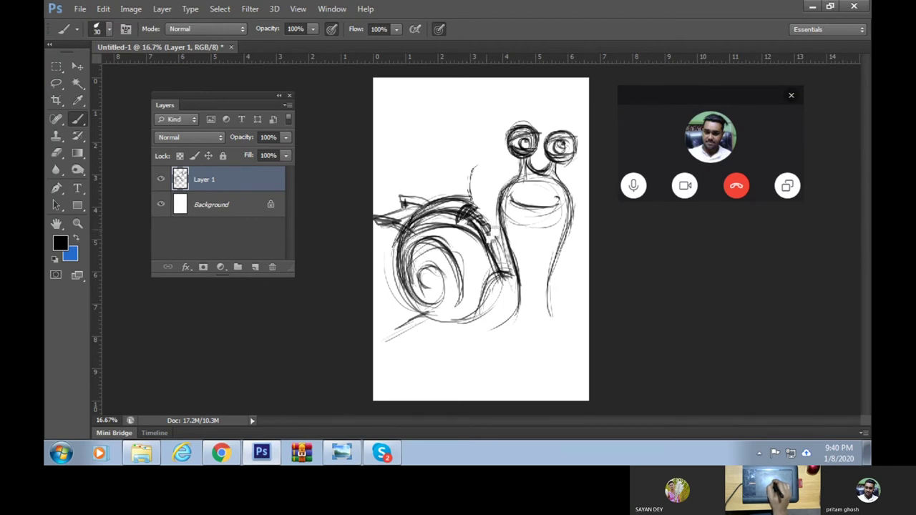
mouse_move(469, 214)
left_mouse_down()
mouse_move(493, 236)
mouse_move(510, 274)
mouse_move(509, 245)
mouse_move(501, 250)
mouse_move(511, 261)
left_mouse_up()
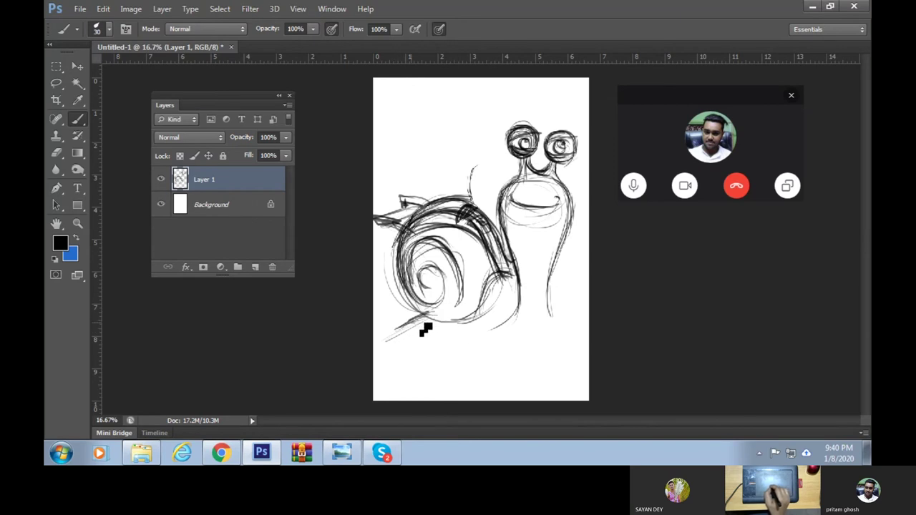
Draw a ground line and body base beneath the snail, then hatch the lower shell
mouse_move(406, 360)
left_mouse_down()
mouse_move(400, 348)
mouse_move(550, 352)
left_mouse_up()
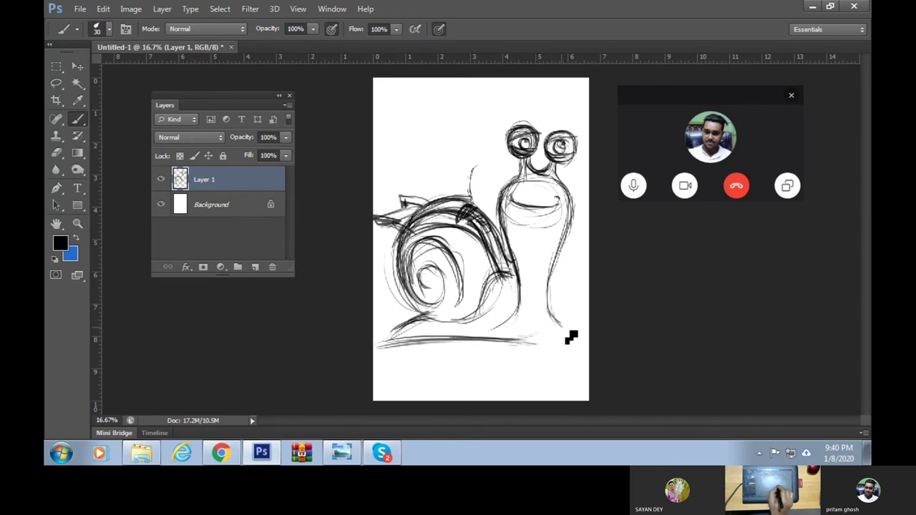
left_click_drag(566, 338, 519, 342)
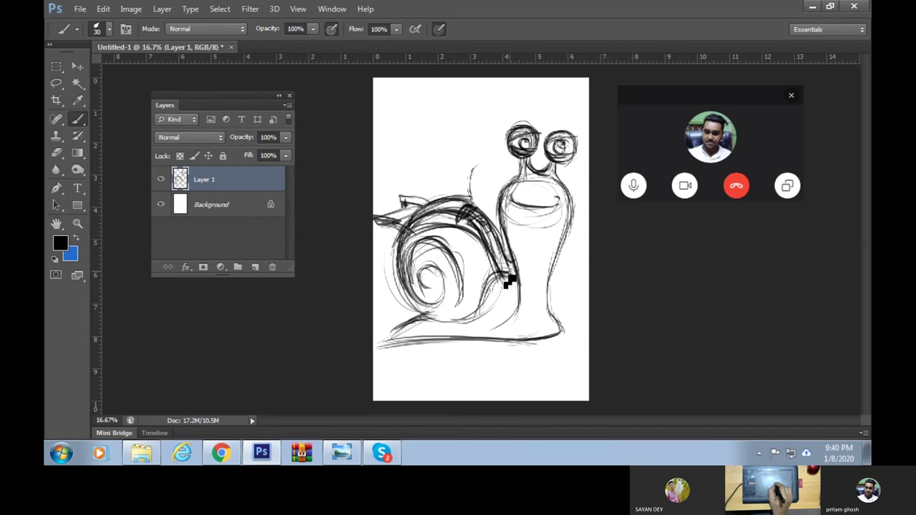
mouse_move(508, 286)
left_mouse_down()
mouse_move(517, 280)
mouse_move(465, 332)
left_mouse_up()
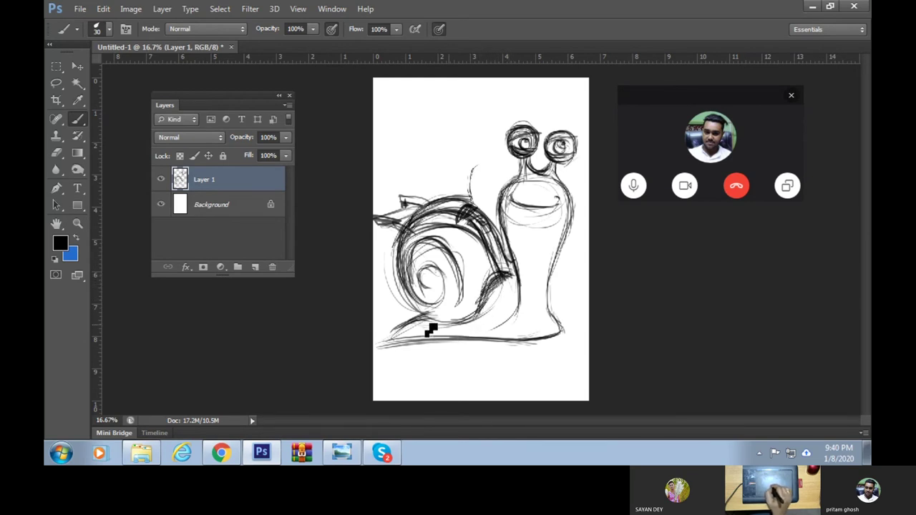
mouse_move(427, 281)
left_mouse_down()
mouse_move(449, 314)
mouse_move(481, 292)
mouse_move(472, 315)
mouse_move(490, 299)
mouse_move(442, 319)
mouse_move(460, 321)
mouse_move(408, 290)
mouse_move(465, 323)
mouse_move(490, 315)
left_mouse_up()
left_click_drag(504, 282, 513, 270)
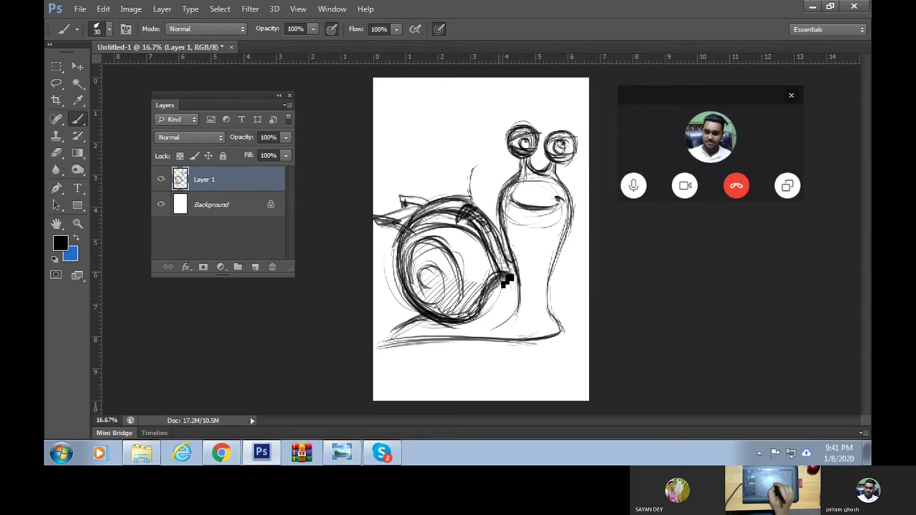
Drag Layer 1's opacity slider down to 18% to fade the snail sketch
left_click(286, 138)
left_click_drag(286, 153, 231, 160)
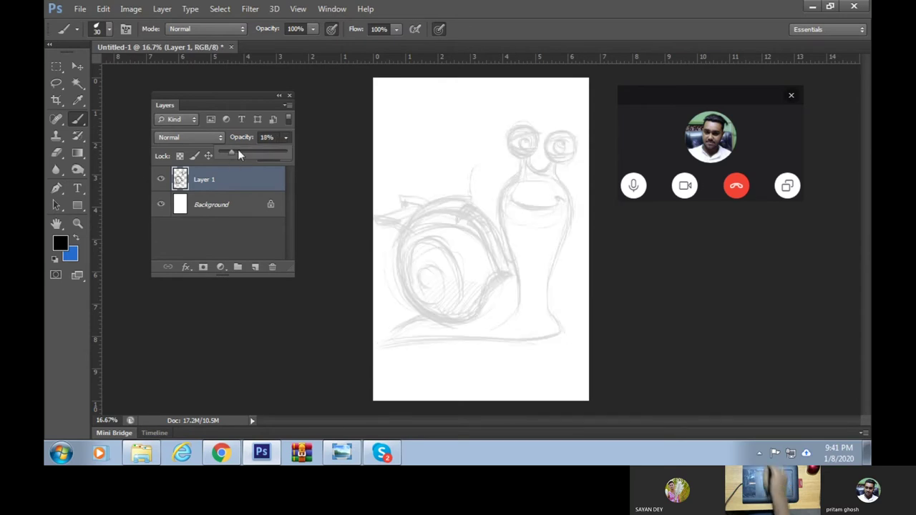
key("ctrl+plus")
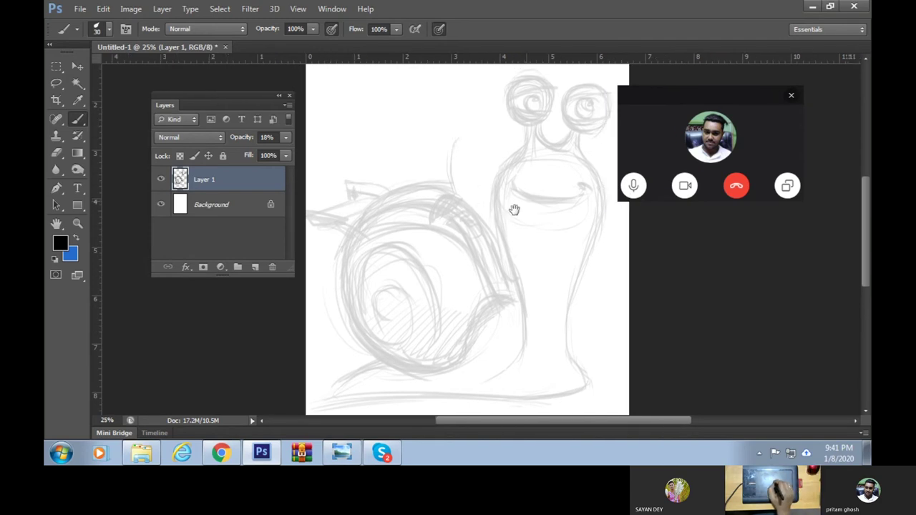
Pan and zoom in on the snail's eyes in the faded sketch
left_click_drag(544, 188, 484, 241)
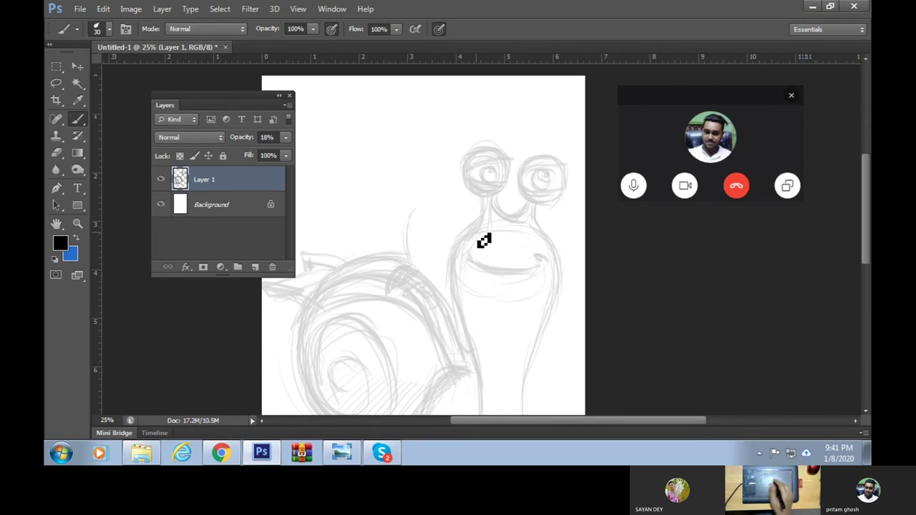
scroll(444, 244, "up", 1)
scroll(443, 243, "up", 1)
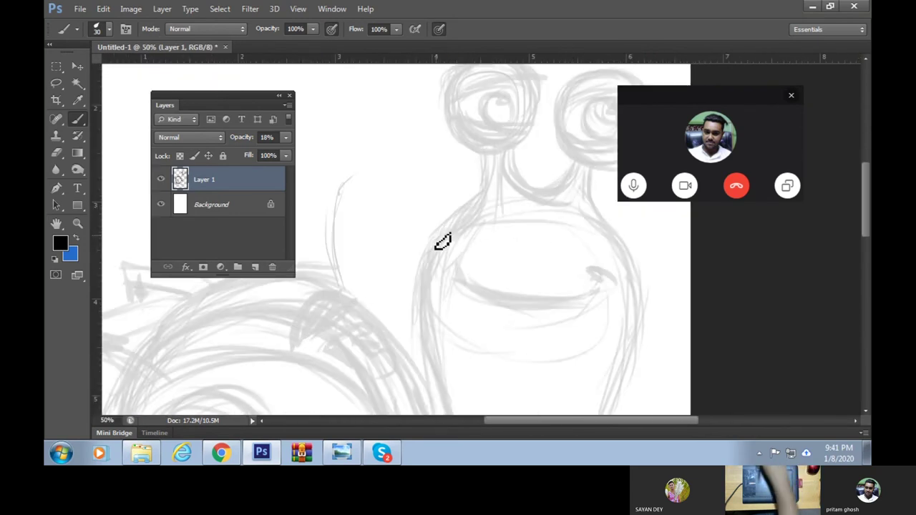
left_click_drag(489, 237, 485, 315)
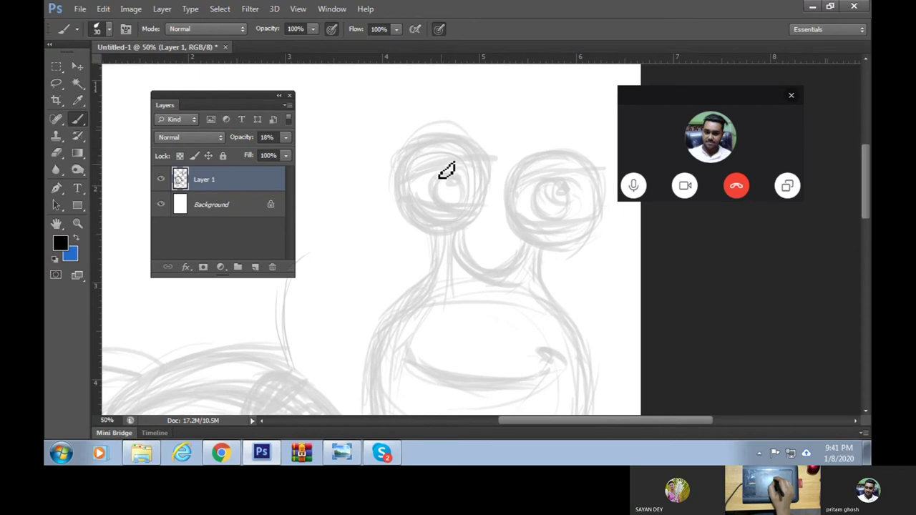
mouse_move(466, 241)
left_mouse_down()
mouse_move(501, 262)
mouse_move(482, 250)
left_mouse_up()
key("ctrl+plus")
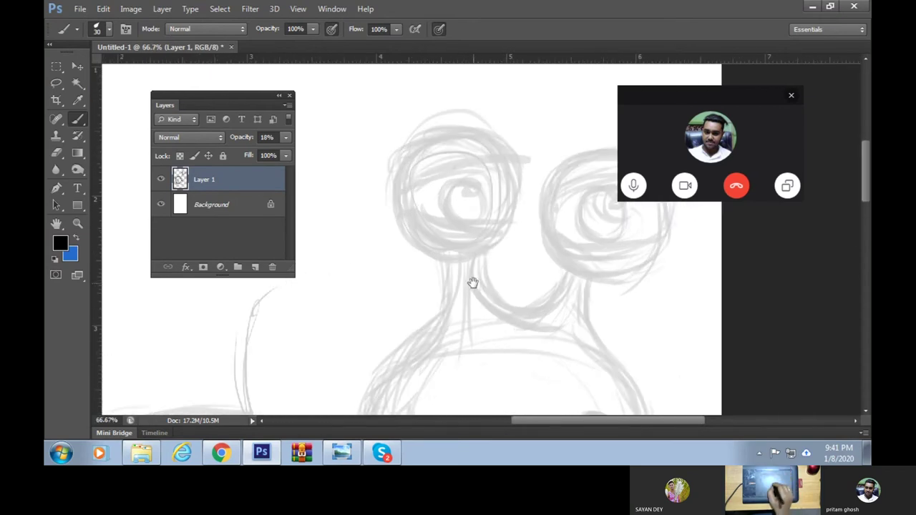
left_click_drag(473, 282, 485, 273)
Move the video-call window aside and enlarge the canvas, recentred on the snail's head
left_click_drag(652, 106, 686, 109)
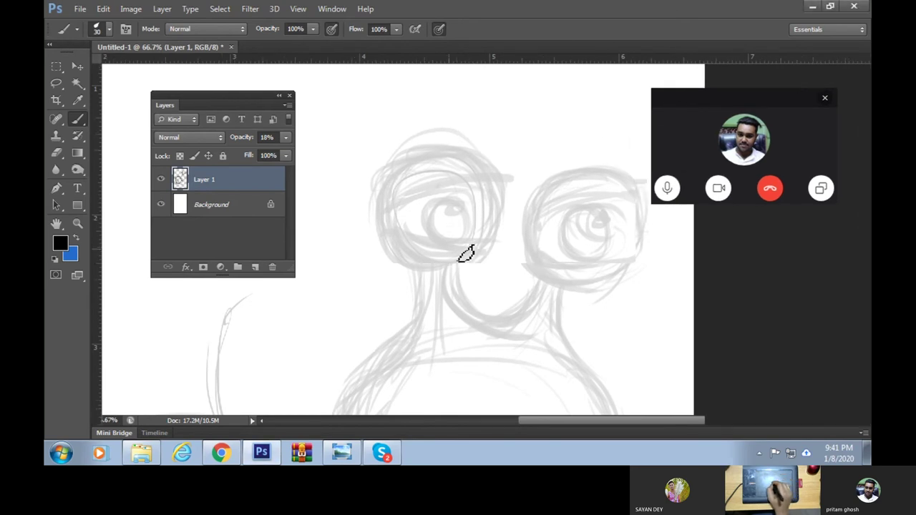
key("f")
key("f")
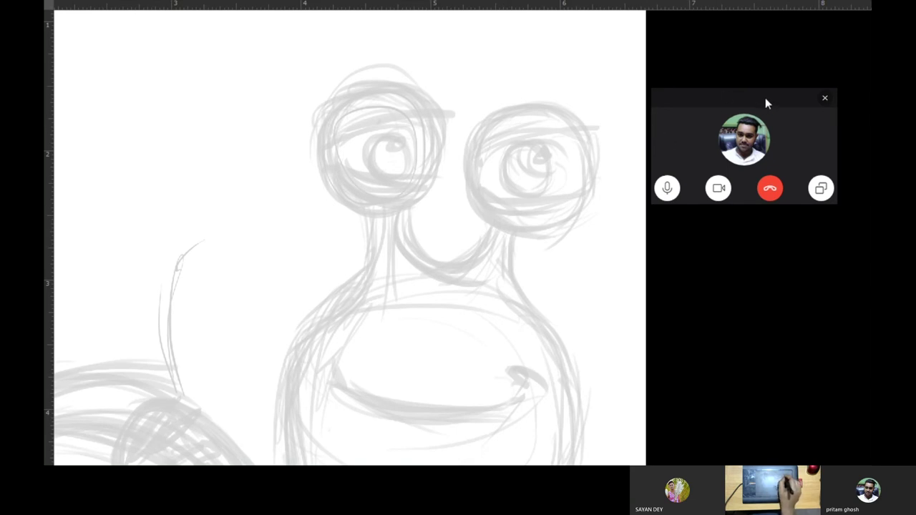
left_click_drag(765, 98, 210, 60)
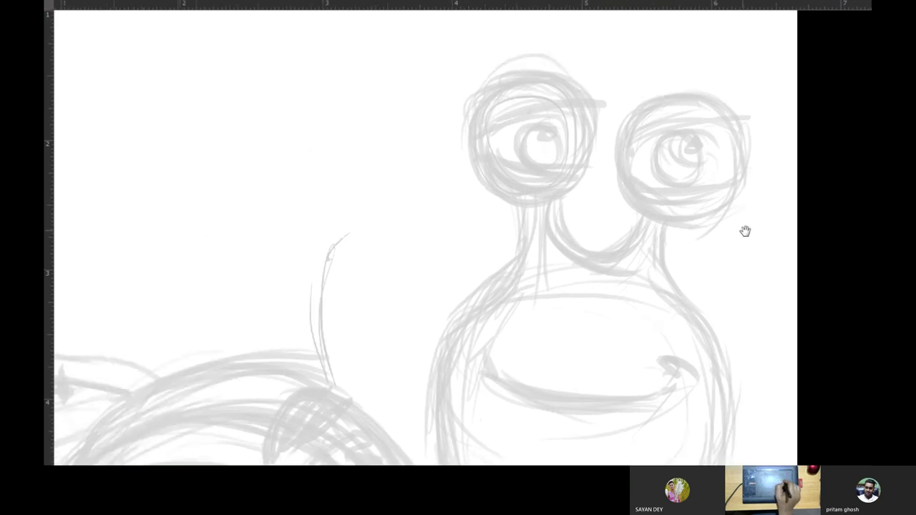
left_click_drag(591, 239, 848, 235)
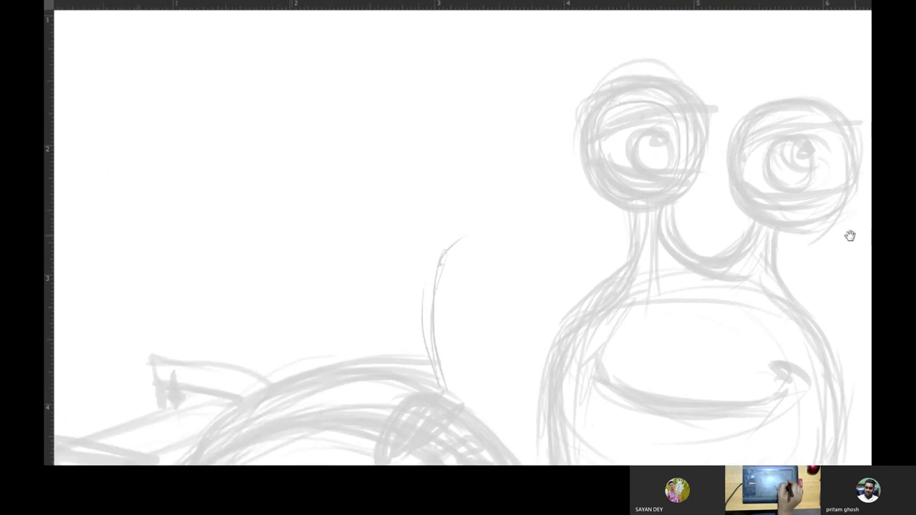
left_click_drag(653, 251, 461, 244)
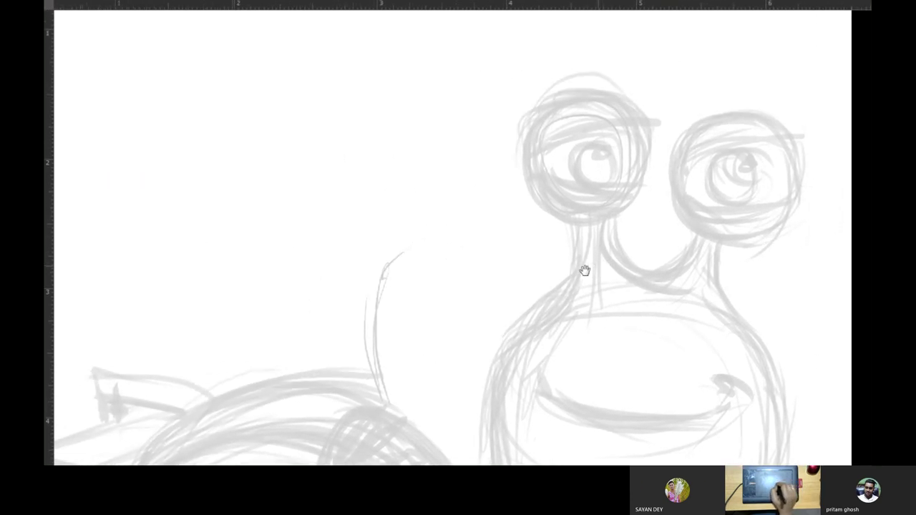
scroll(462, 245, "up", 2)
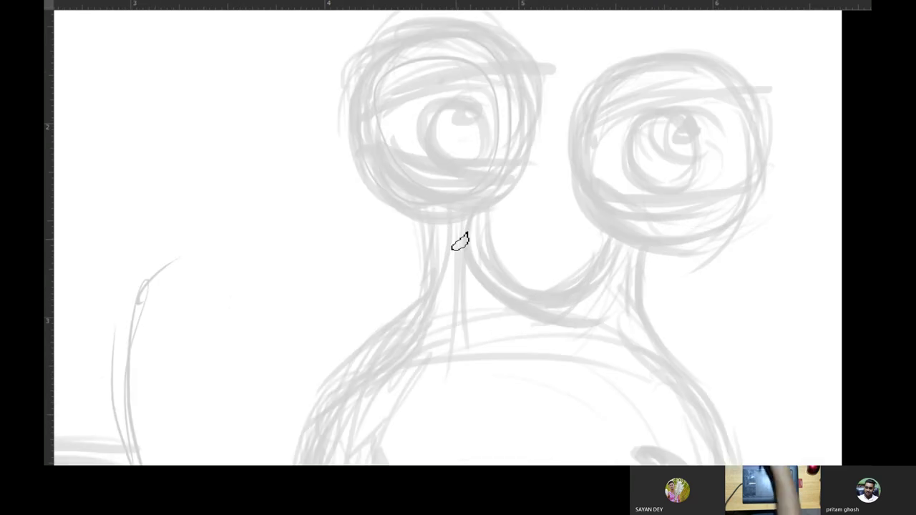
scroll(492, 221, "up", 1)
scroll(489, 260, "up", 1)
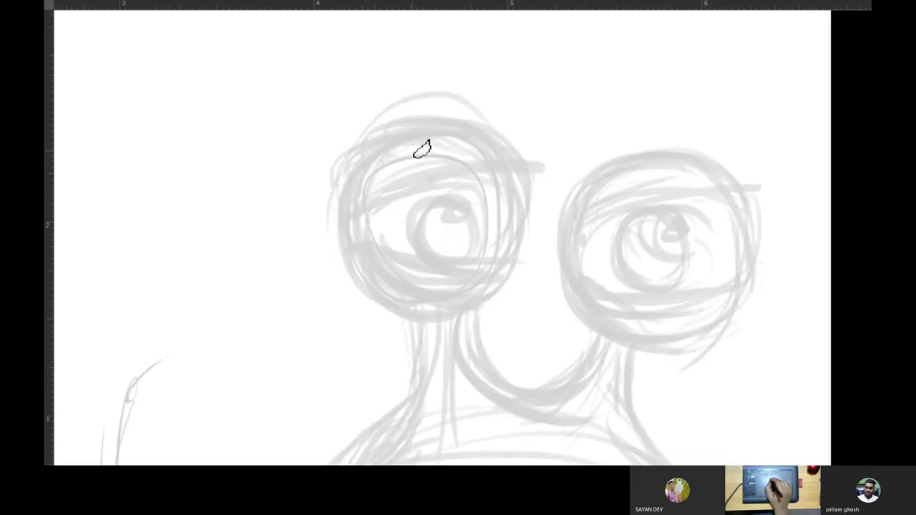
Add a new empty Layer 2 for line art and magnify the eye sketch
right_click(484, 173)
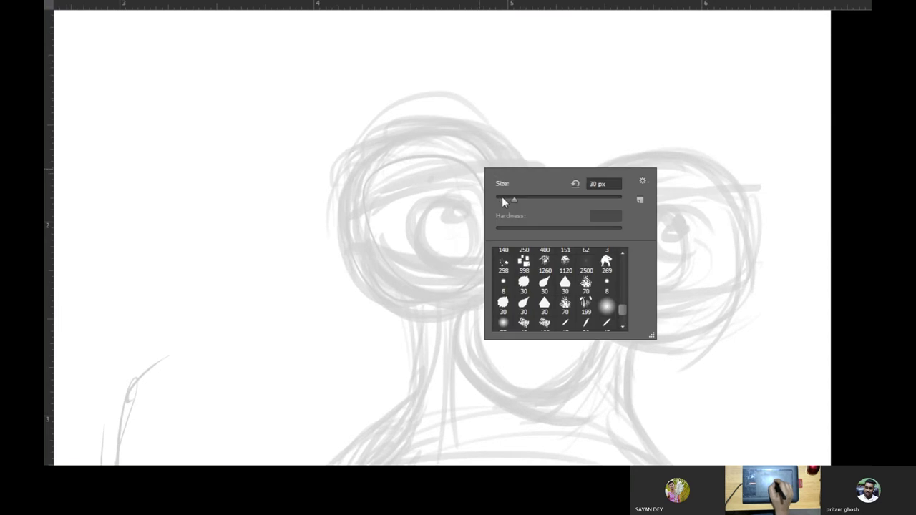
left_click(398, 138)
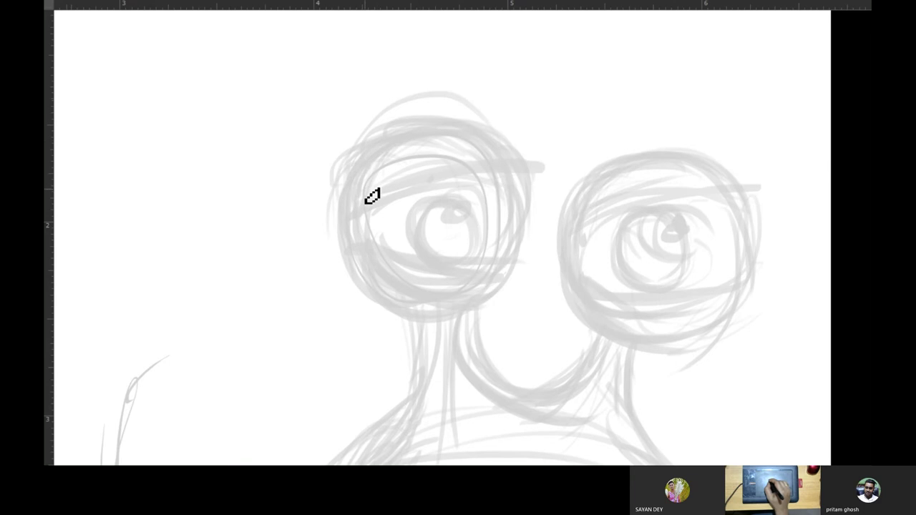
key("Tab")
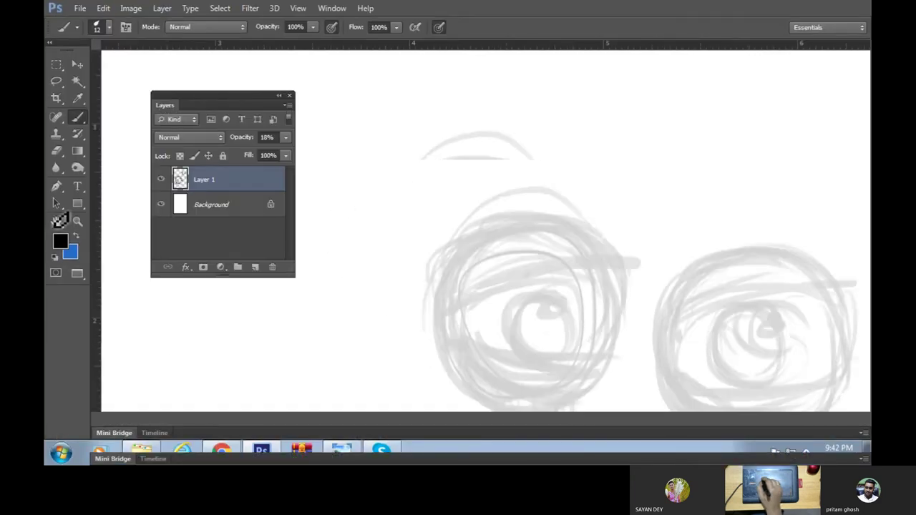
left_click_drag(259, 282, 164, 224)
left_click(256, 268)
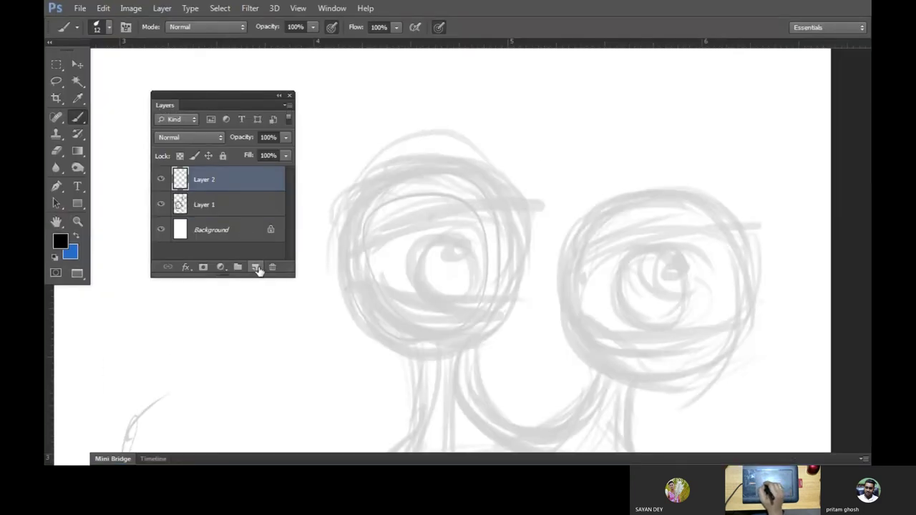
key("f")
key("f")
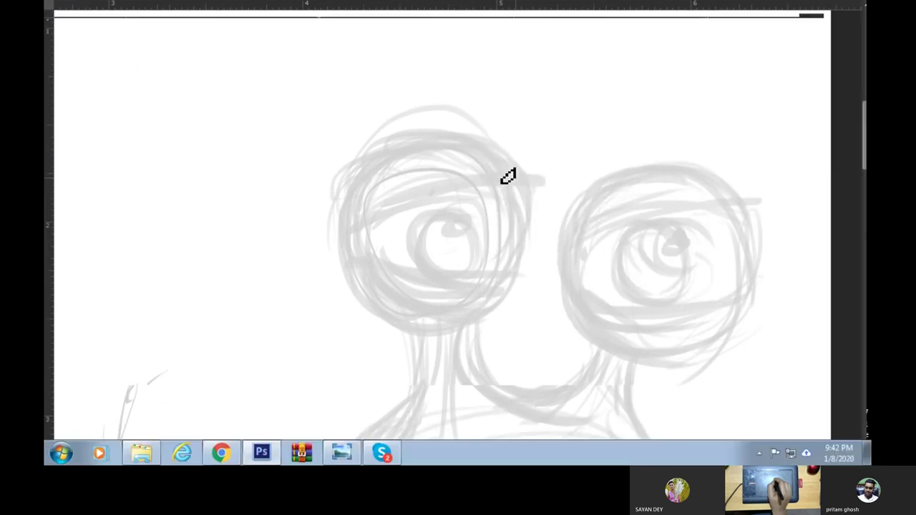
key("f")
key("f")
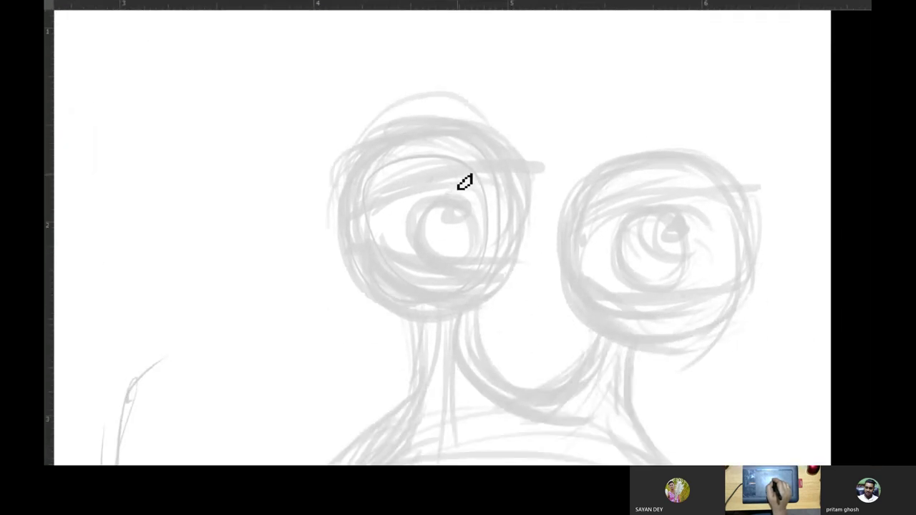
key("ctrl+plus")
Ink the top arc and left side of the left eye's outer circle in black
mouse_move(480, 246)
left_mouse_down()
mouse_move(511, 239)
mouse_move(454, 233)
left_mouse_up()
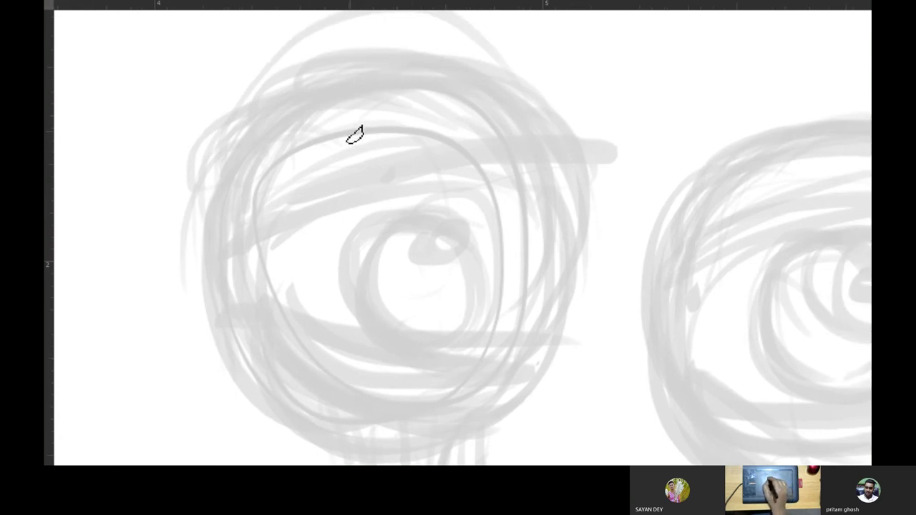
left_click_drag(399, 157, 400, 176)
mouse_move(262, 143)
left_mouse_down()
mouse_move(312, 88)
mouse_move(366, 74)
mouse_move(214, 197)
left_mouse_up()
mouse_move(274, 115)
left_mouse_down()
mouse_move(207, 214)
mouse_move(206, 276)
left_mouse_up()
left_click_drag(247, 156, 212, 264)
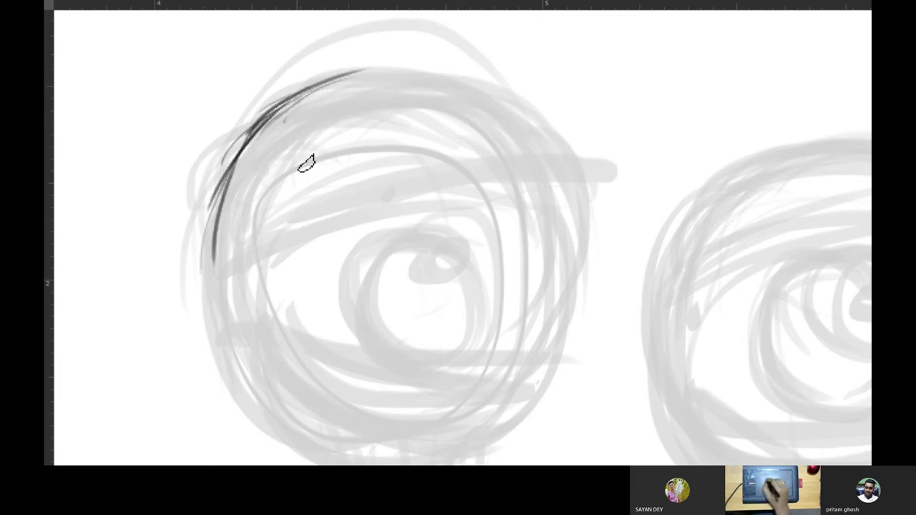
left_click_drag(317, 92, 458, 73)
left_click_drag(343, 75, 478, 79)
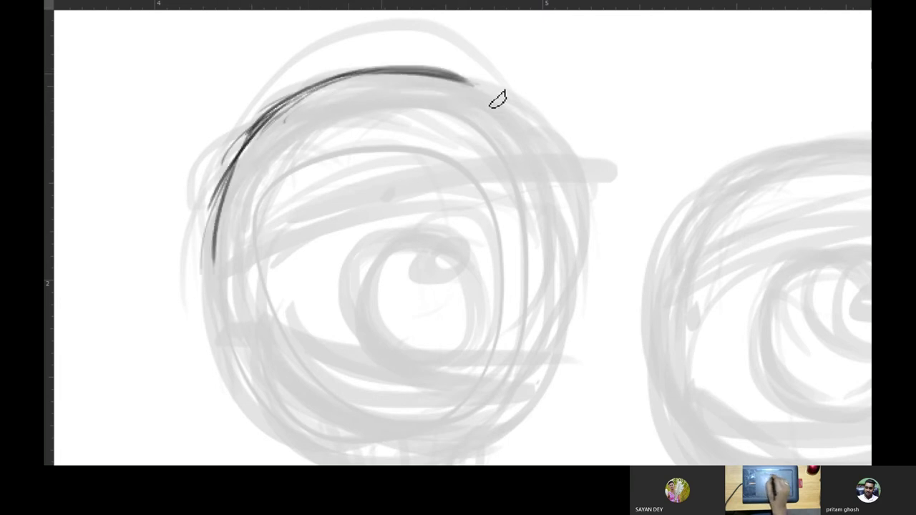
left_click_drag(549, 186, 563, 144)
mouse_move(421, 30)
left_mouse_down()
mouse_move(547, 80)
mouse_move(569, 116)
left_mouse_up()
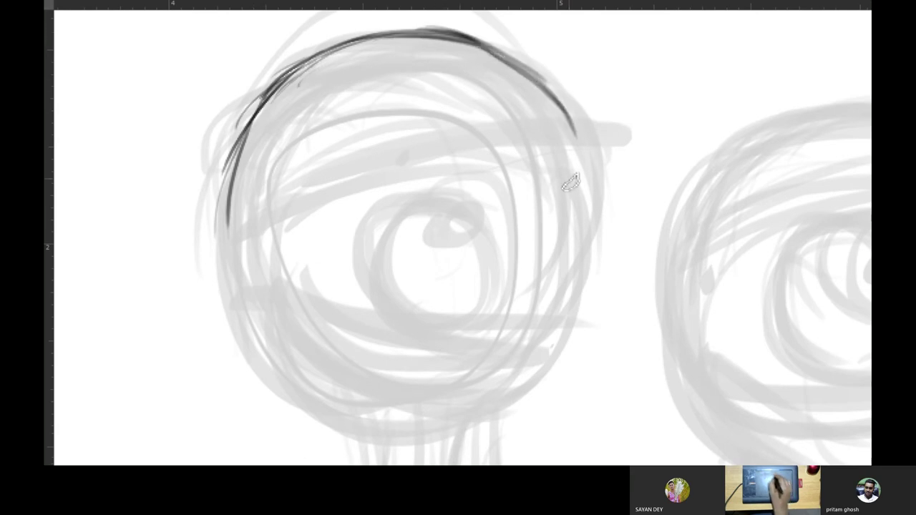
Ink the right side of the eye outline down toward the bottom
left_click_drag(517, 70, 594, 180)
left_click_drag(494, 57, 581, 203)
left_click_drag(489, 39, 601, 208)
mouse_move(549, 126)
left_mouse_down()
mouse_move(605, 250)
mouse_move(583, 308)
left_mouse_up()
left_click_drag(565, 140, 605, 250)
left_click_drag(583, 164, 606, 307)
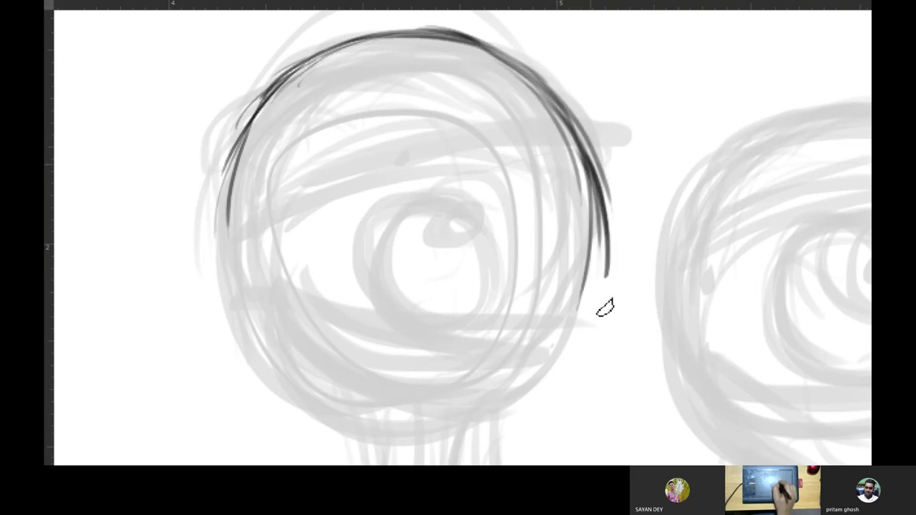
left_click_drag(581, 182, 586, 336)
left_click_drag(602, 204, 605, 286)
Carry the eye's left outline down to the bottom
mouse_move(254, 133)
left_mouse_down()
mouse_move(218, 250)
mouse_move(222, 225)
left_mouse_up()
left_click_drag(275, 82, 225, 204)
left_click_drag(251, 111, 215, 272)
left_click_drag(226, 183, 259, 369)
left_click_drag(226, 201, 279, 379)
left_click_drag(229, 293, 271, 375)
Thicken the eye's top arc and darken the right outline to the bottom
mouse_move(295, 80)
left_mouse_down()
mouse_move(327, 61)
mouse_move(505, 47)
left_mouse_up()
mouse_move(400, 44)
left_mouse_down()
mouse_move(552, 96)
mouse_move(445, 72)
mouse_move(511, 64)
mouse_move(571, 121)
left_mouse_up()
left_click_drag(523, 71, 611, 239)
left_click_drag(605, 207, 612, 300)
mouse_move(608, 250)
left_mouse_down()
mouse_move(558, 368)
mouse_move(569, 358)
left_mouse_up()
Close the eye outline along the bottom and darken its lower-right arc
left_click_drag(276, 378, 351, 406)
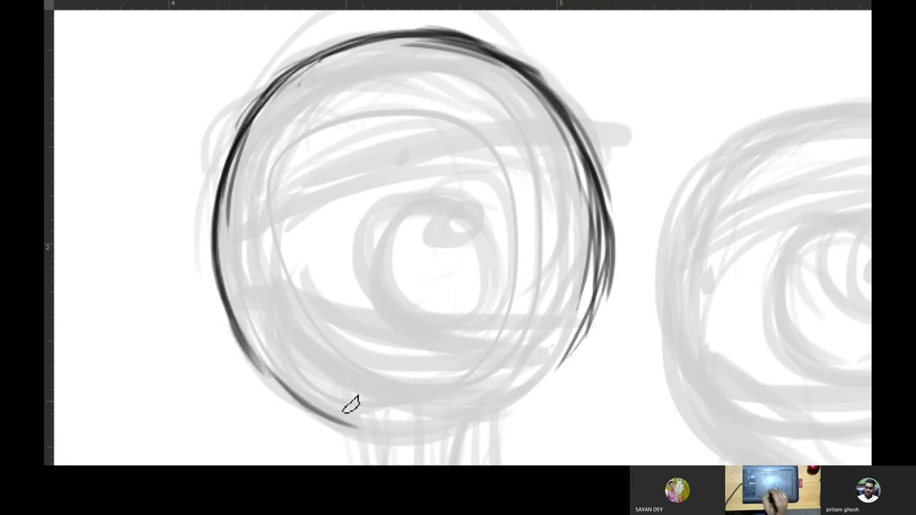
left_click_drag(280, 398, 338, 415)
mouse_move(243, 347)
left_mouse_down()
mouse_move(297, 384)
mouse_move(435, 429)
left_mouse_up()
mouse_move(324, 413)
left_mouse_down()
mouse_move(453, 413)
mouse_move(552, 379)
left_mouse_up()
left_click_drag(593, 294, 536, 386)
left_click_drag(587, 319, 486, 417)
left_click_drag(550, 381, 423, 433)
mouse_move(598, 300)
left_mouse_down()
mouse_move(563, 352)
mouse_move(448, 432)
left_mouse_up()
Reinforce the bottom, right side and upper-left arc of the eye outline
left_click_drag(512, 418, 410, 438)
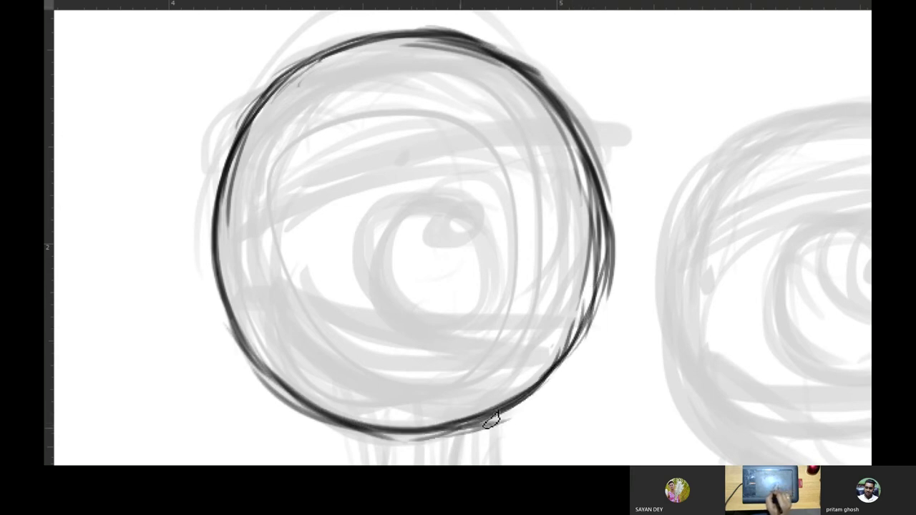
left_click_drag(607, 293, 563, 371)
left_click_drag(590, 309, 484, 433)
left_click_drag(600, 216, 588, 329)
left_click_drag(609, 243, 541, 375)
left_click_drag(305, 68, 435, 44)
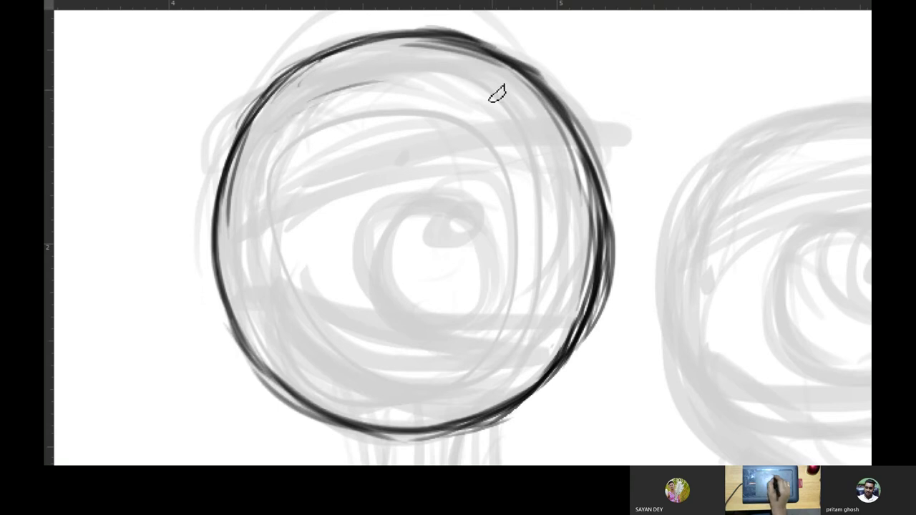
Add an inner line along the eye's top arc and left side
mouse_move(415, 82)
left_mouse_down()
mouse_move(325, 121)
mouse_move(236, 251)
left_mouse_up()
left_click_drag(265, 161, 239, 281)
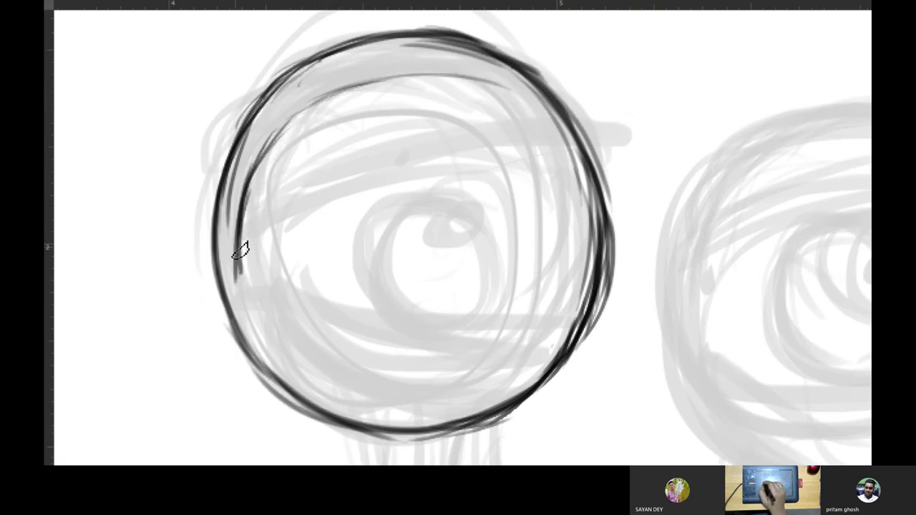
mouse_move(284, 128)
left_mouse_down()
mouse_move(272, 147)
mouse_move(435, 67)
left_mouse_up()
left_click_drag(294, 108, 506, 87)
left_click_drag(326, 101, 523, 122)
left_click_drag(394, 76, 473, 118)
left_click_drag(361, 80, 519, 111)
left_click_drag(392, 80, 533, 147)
Zoom closer and add inner lines along the eye's right and upper-right arc
key("ctrl+plus")
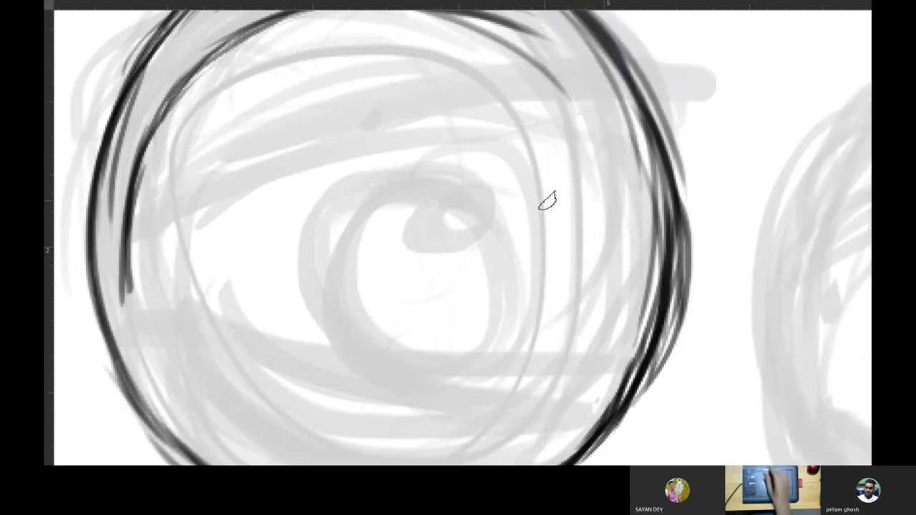
left_click_drag(417, 253, 432, 266)
mouse_move(447, 96)
left_mouse_down()
mouse_move(644, 276)
mouse_move(655, 401)
left_mouse_up()
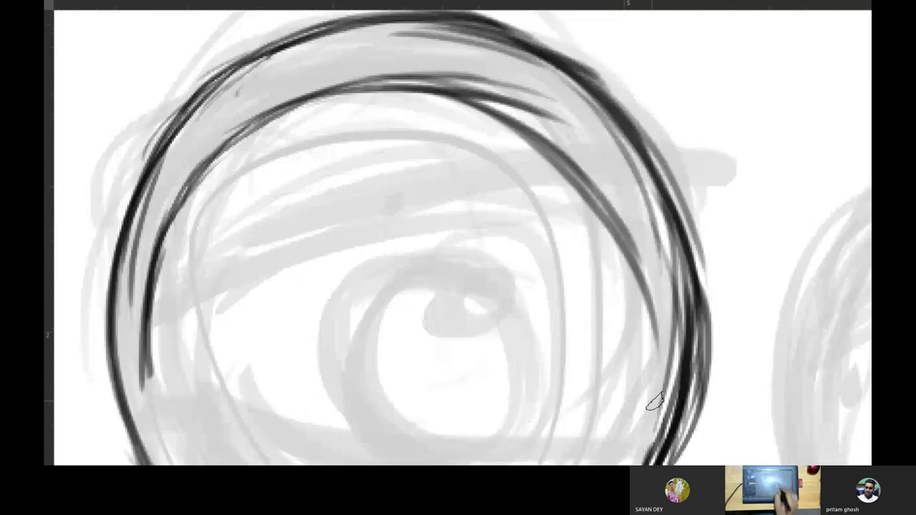
left_click_drag(429, 86, 628, 247)
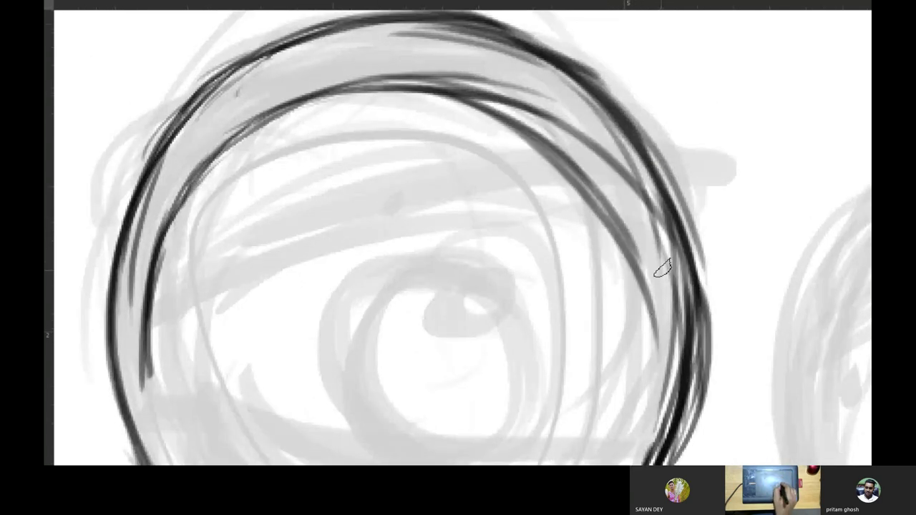
left_click_drag(337, 108, 678, 278)
mouse_move(266, 100)
left_mouse_down()
mouse_move(646, 212)
mouse_move(665, 258)
left_mouse_up()
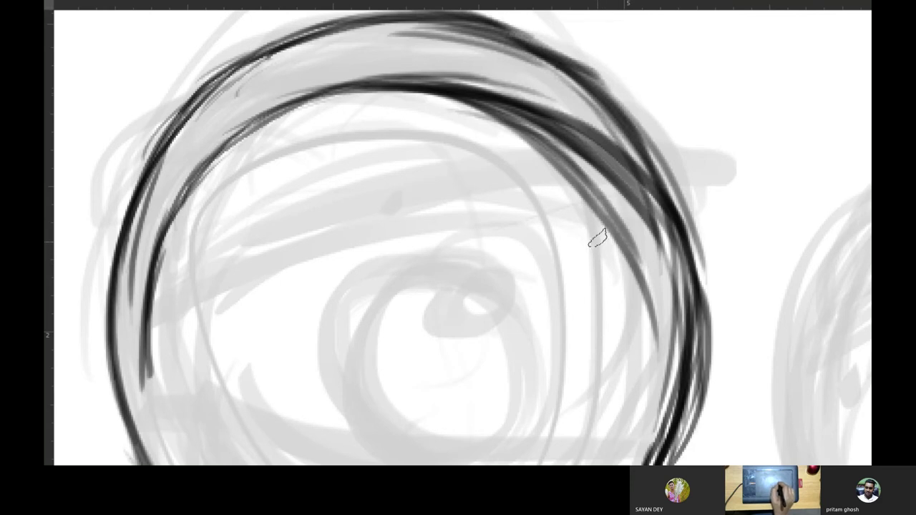
Erase the stray marks along the eye's upper-right and right arc
mouse_move(621, 268)
left_mouse_down()
mouse_move(654, 282)
mouse_move(615, 215)
mouse_move(546, 148)
left_mouse_up()
mouse_move(401, 102)
left_mouse_down()
mouse_move(623, 205)
mouse_move(661, 333)
left_mouse_up()
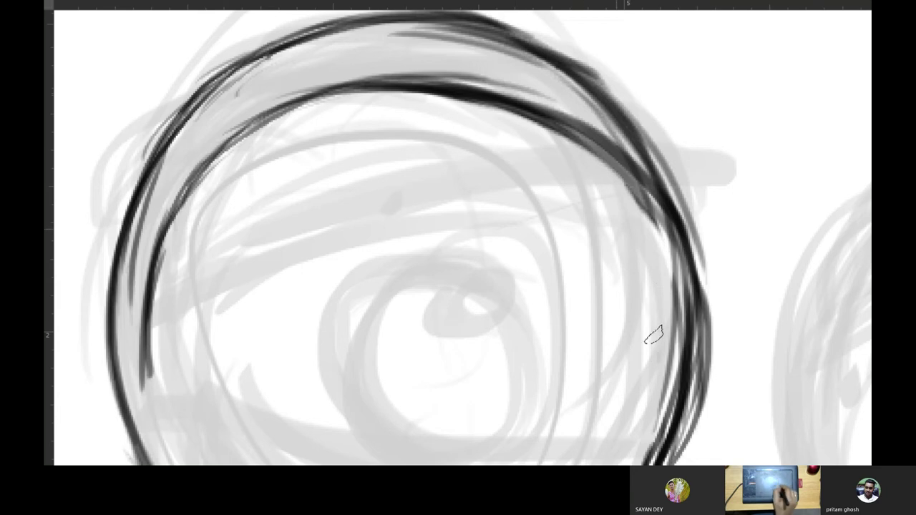
left_click_drag(585, 163, 676, 261)
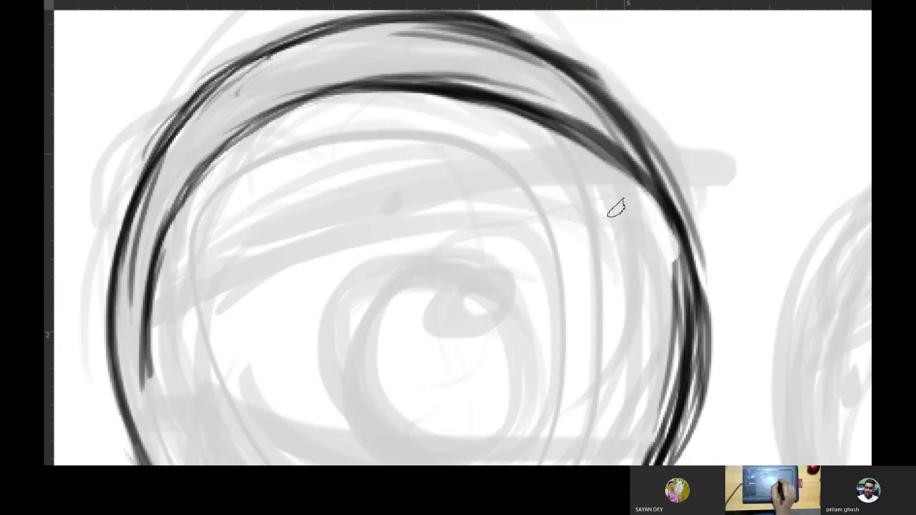
mouse_move(561, 277)
left_mouse_down()
mouse_move(587, 190)
mouse_move(681, 171)
left_mouse_up()
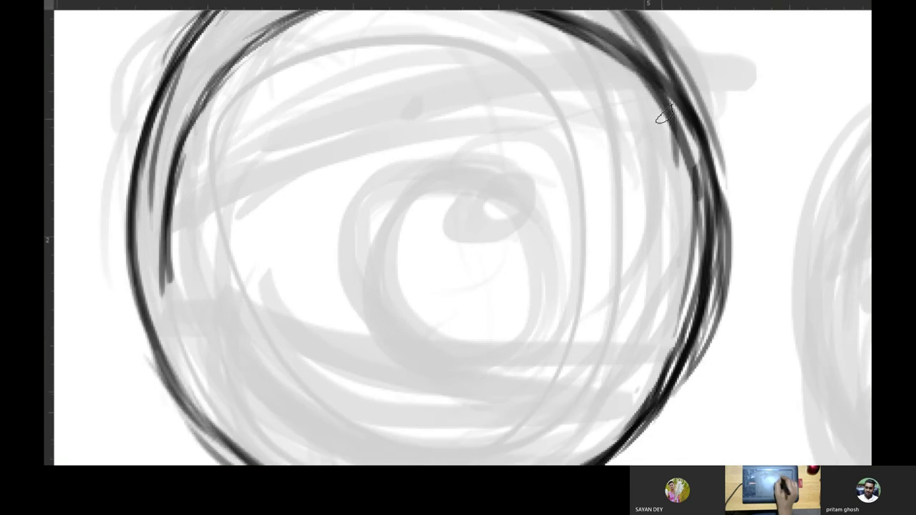
left_click_drag(607, 330, 615, 234)
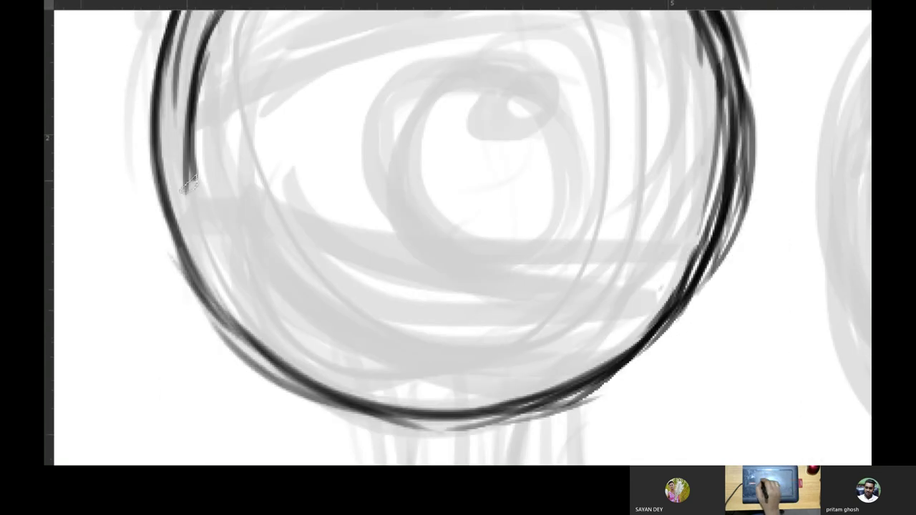
Draw the lower lid arc across the eye and darken it
mouse_move(188, 157)
left_mouse_down()
mouse_move(189, 211)
mouse_move(260, 276)
mouse_move(565, 326)
left_mouse_up()
mouse_move(372, 286)
left_mouse_down()
mouse_move(381, 312)
mouse_move(354, 351)
left_mouse_up()
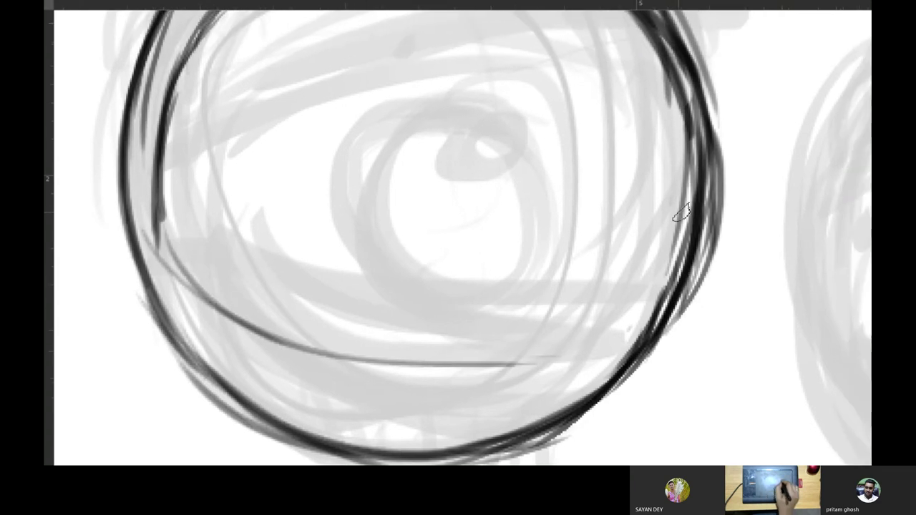
left_click_drag(654, 280, 222, 328)
mouse_move(181, 265)
left_mouse_down()
mouse_move(659, 301)
mouse_move(291, 348)
mouse_move(715, 234)
mouse_move(258, 342)
mouse_move(670, 294)
mouse_move(223, 342)
left_mouse_up()
mouse_move(168, 251)
left_mouse_down()
mouse_move(658, 301)
mouse_move(233, 315)
mouse_move(734, 250)
mouse_move(515, 350)
mouse_move(710, 230)
mouse_move(716, 207)
mouse_move(607, 317)
mouse_move(414, 355)
left_mouse_up()
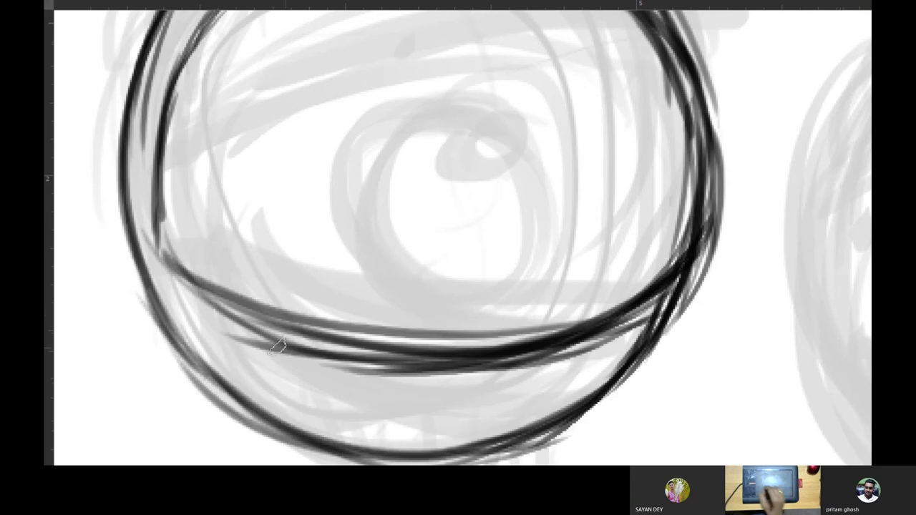
mouse_move(156, 241)
left_mouse_down()
mouse_move(482, 344)
mouse_move(159, 249)
mouse_move(160, 262)
mouse_move(303, 348)
mouse_move(241, 322)
mouse_move(400, 370)
mouse_move(633, 326)
mouse_move(665, 293)
mouse_move(502, 368)
mouse_move(553, 373)
mouse_move(327, 358)
mouse_move(568, 354)
mouse_move(570, 301)
mouse_move(523, 295)
left_mouse_up()
left_click_drag(382, 351, 505, 348)
left_click_drag(418, 344, 571, 336)
mouse_move(481, 321)
left_mouse_down()
mouse_move(493, 368)
mouse_move(458, 411)
left_mouse_up()
Start the iris ring, inking its top and right side
left_click_drag(383, 182, 340, 258)
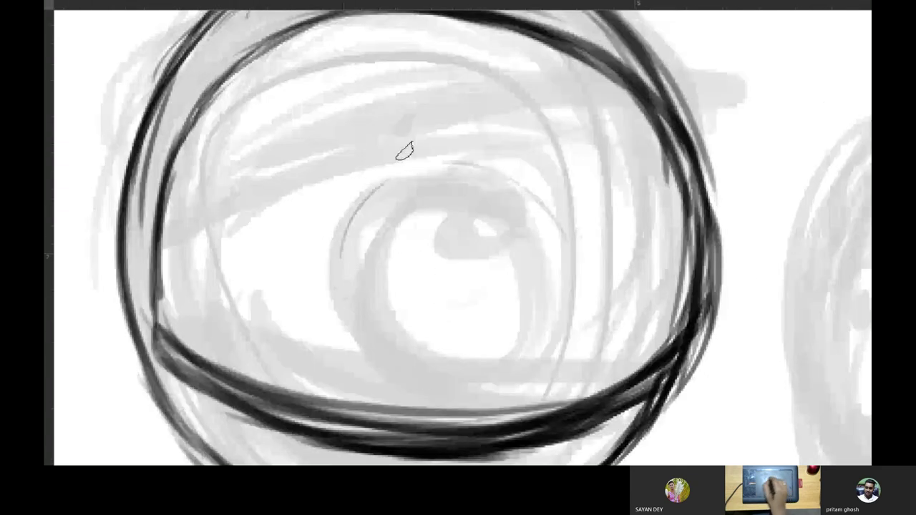
mouse_move(478, 166)
left_mouse_down()
mouse_move(484, 158)
mouse_move(374, 211)
mouse_move(370, 307)
mouse_move(410, 172)
mouse_move(466, 159)
mouse_move(549, 272)
mouse_move(556, 268)
left_mouse_up()
left_click_drag(512, 178, 551, 290)
left_click_drag(522, 206, 548, 296)
left_click_drag(551, 219, 555, 307)
Darken the iris ring's left side and close its bottom curve
mouse_move(355, 230)
left_mouse_down()
mouse_move(388, 317)
mouse_move(422, 348)
left_mouse_up()
mouse_move(362, 290)
left_mouse_down()
mouse_move(400, 362)
mouse_move(419, 368)
left_mouse_up()
left_click_drag(377, 312, 458, 375)
mouse_move(390, 351)
left_mouse_down()
mouse_move(493, 370)
mouse_move(522, 362)
left_mouse_up()
mouse_move(434, 354)
left_mouse_down()
mouse_move(553, 304)
mouse_move(517, 356)
left_mouse_up()
left_click_drag(548, 297, 465, 376)
Draw and darken the pupil circle inside the iris
mouse_move(458, 216)
left_mouse_down()
mouse_move(474, 219)
mouse_move(463, 321)
mouse_move(478, 237)
left_mouse_up()
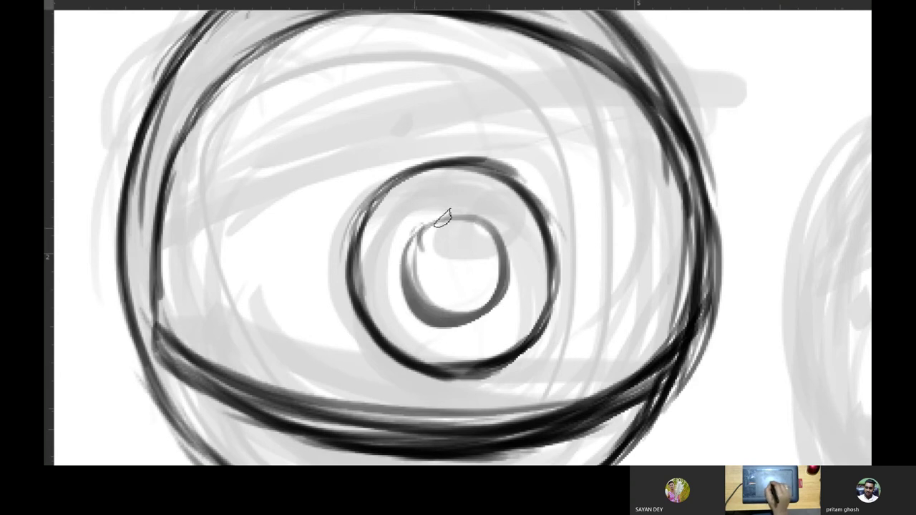
left_click_drag(423, 228, 501, 301)
left_click_drag(474, 218, 405, 261)
left_click_drag(426, 223, 405, 283)
mouse_move(492, 249)
left_mouse_down()
mouse_move(478, 244)
mouse_move(494, 250)
mouse_move(487, 247)
left_mouse_up()
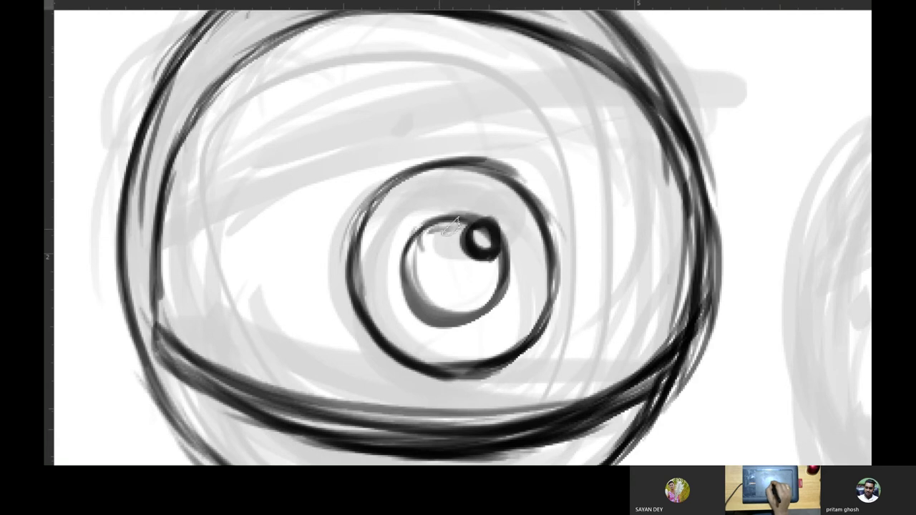
Fill the pupil solid black into a round shape and tidy its edges
mouse_move(418, 240)
left_mouse_down()
mouse_move(469, 222)
mouse_move(425, 250)
mouse_move(429, 266)
mouse_move(500, 277)
mouse_move(422, 292)
mouse_move(486, 300)
mouse_move(429, 250)
mouse_move(422, 286)
mouse_move(420, 255)
mouse_move(498, 246)
mouse_move(501, 297)
mouse_move(429, 229)
mouse_move(407, 286)
left_mouse_up()
left_click_drag(422, 215, 483, 222)
left_click_drag(404, 252, 465, 326)
left_click_drag(397, 268, 504, 247)
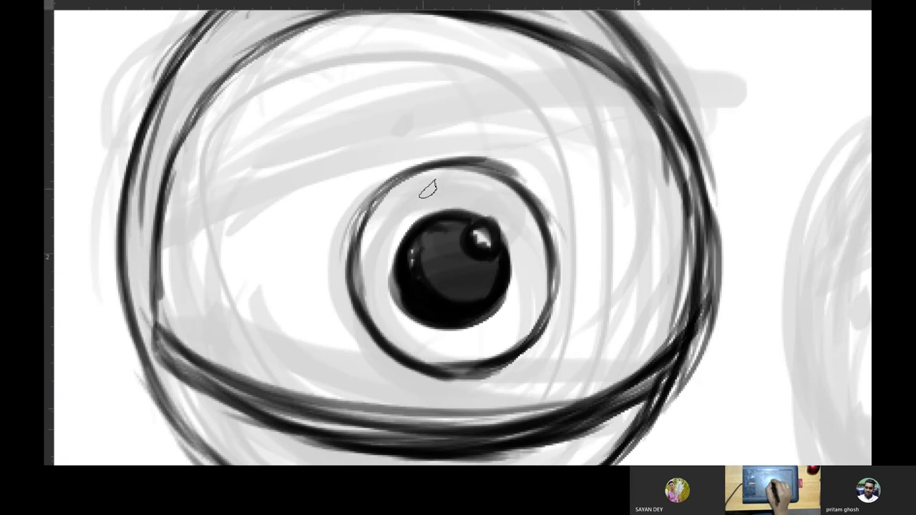
mouse_move(416, 181)
left_mouse_down()
mouse_move(463, 167)
mouse_move(397, 185)
left_mouse_up()
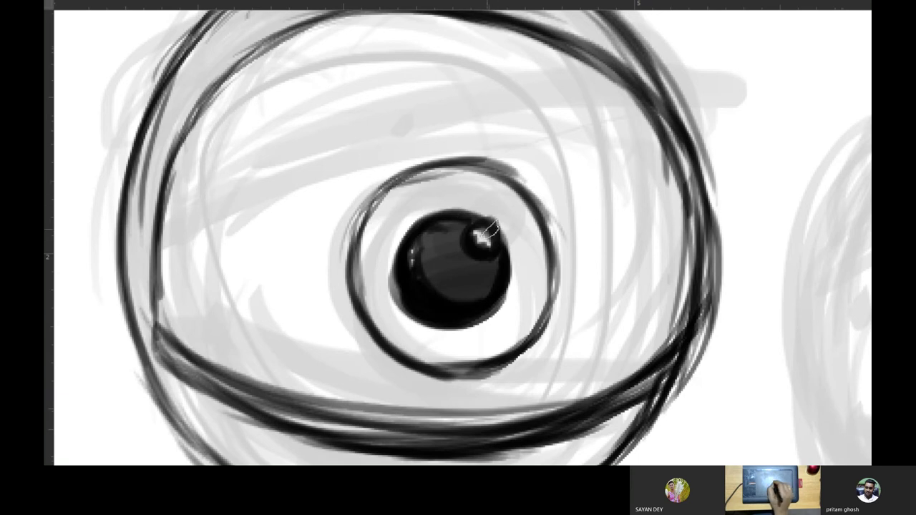
left_click_drag(454, 224, 489, 236)
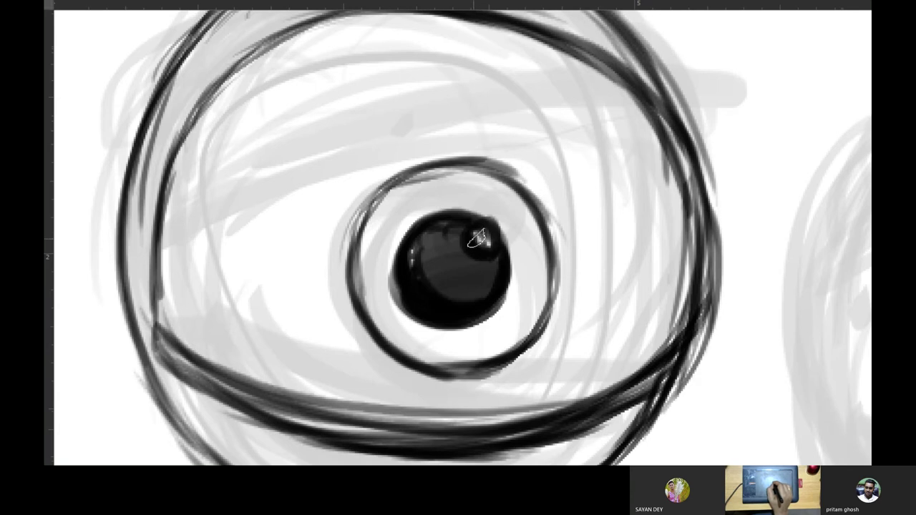
Paint a smooth white catchlight at the pupil's upper right
mouse_move(512, 230)
left_mouse_down()
mouse_move(479, 230)
mouse_move(494, 235)
left_mouse_up()
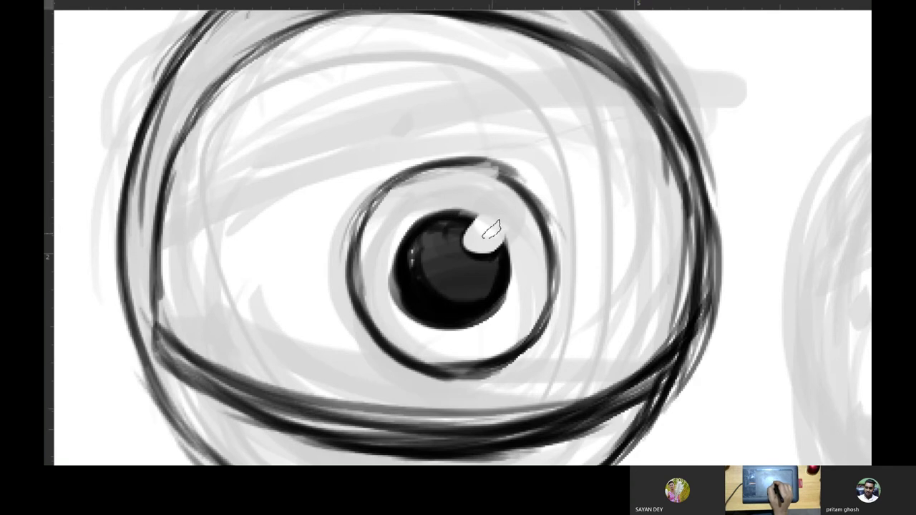
left_click_drag(481, 218, 487, 240)
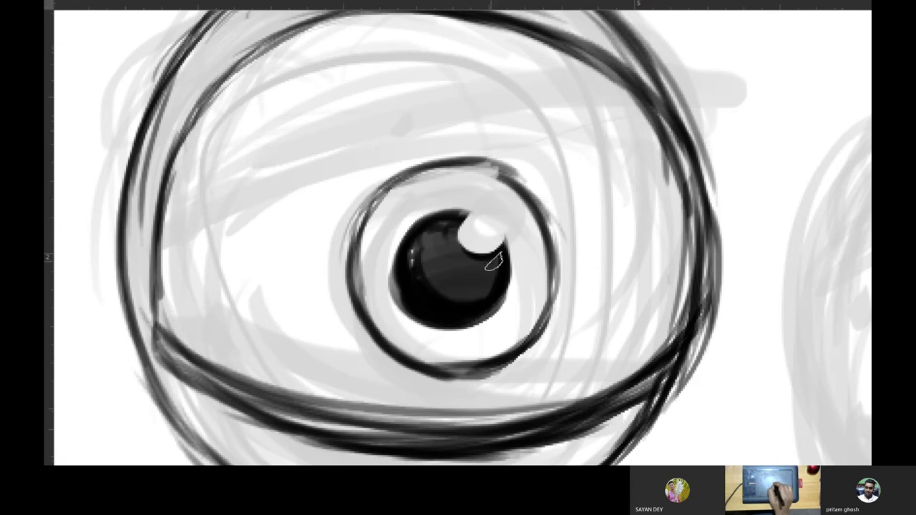
left_click_drag(467, 219, 479, 215)
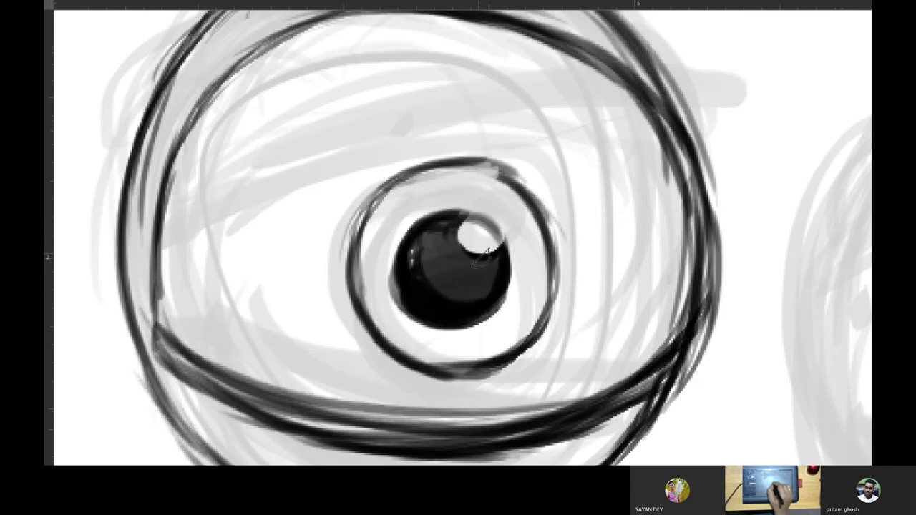
Shade the upper iris dark grey and add radial streaks to the lower-left iris
mouse_move(429, 183)
left_mouse_down()
mouse_move(420, 198)
mouse_move(529, 214)
mouse_move(523, 227)
mouse_move(535, 267)
mouse_move(501, 286)
mouse_move(508, 314)
mouse_move(486, 337)
mouse_move(501, 344)
left_mouse_up()
mouse_move(486, 254)
left_mouse_down()
mouse_move(401, 208)
mouse_move(422, 208)
mouse_move(463, 173)
mouse_move(530, 215)
mouse_move(493, 336)
mouse_move(472, 354)
mouse_move(504, 368)
left_mouse_up()
left_click_drag(382, 317, 458, 376)
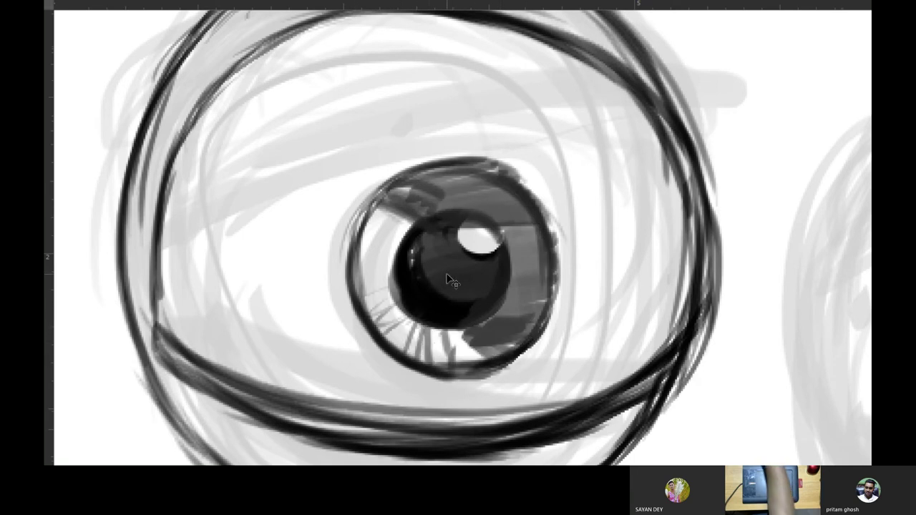
Darken the inner edge of the left eye outline, then zoom in on the eye and neck
scroll(449, 281, "down", 2)
scroll(455, 258, "down", 4)
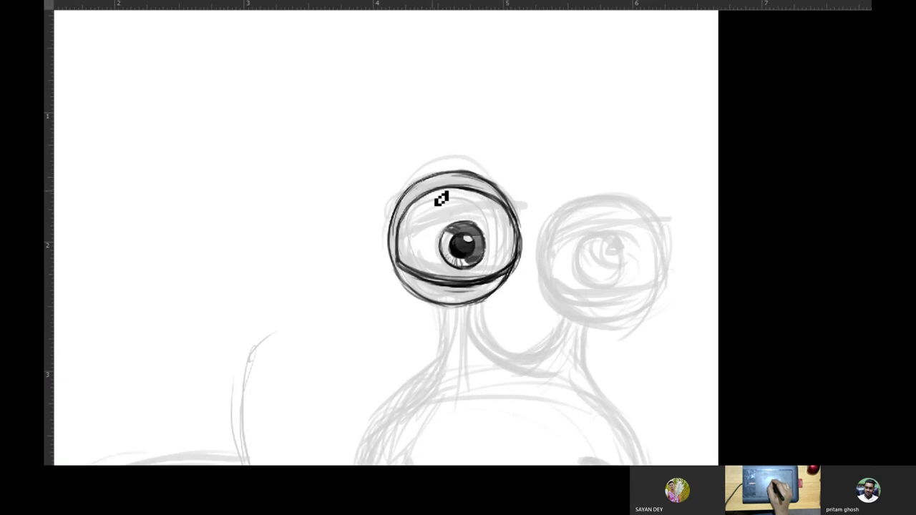
mouse_move(421, 212)
left_mouse_down()
mouse_move(409, 262)
mouse_move(403, 241)
mouse_move(406, 265)
left_mouse_up()
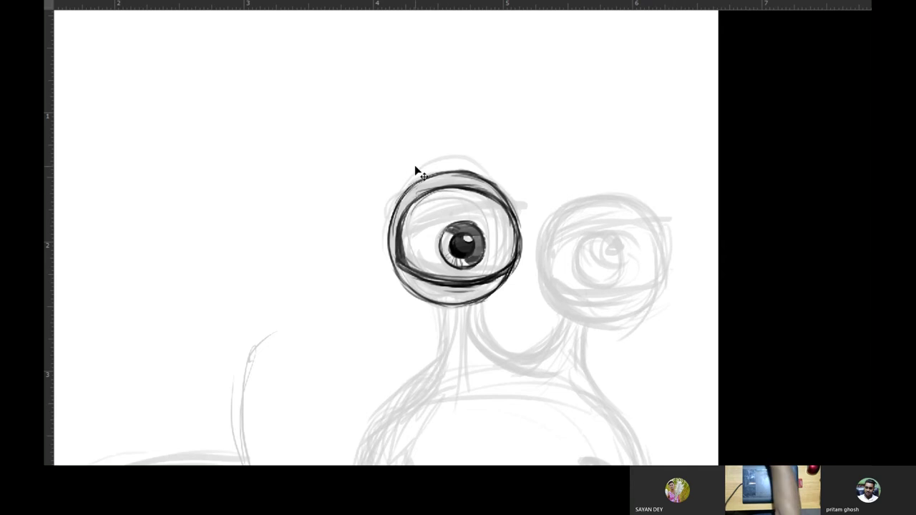
key("ctrl+plus")
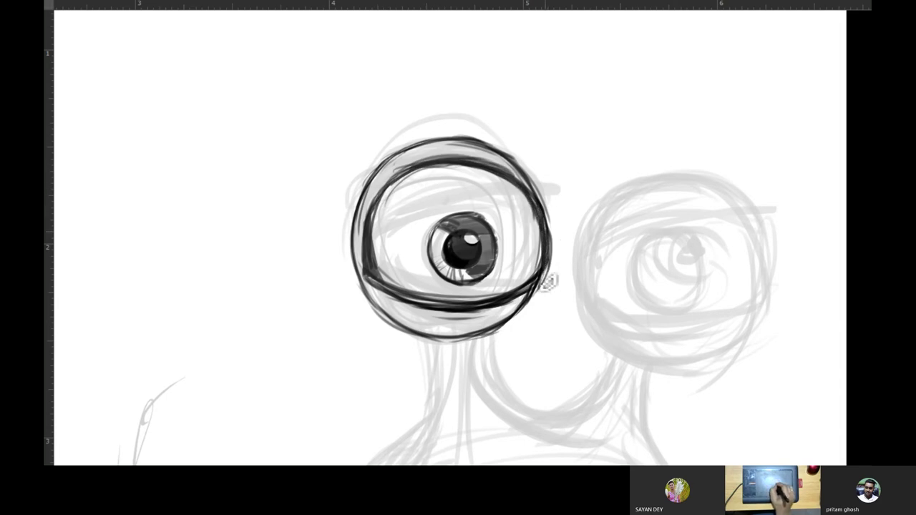
left_click_drag(525, 342, 535, 260)
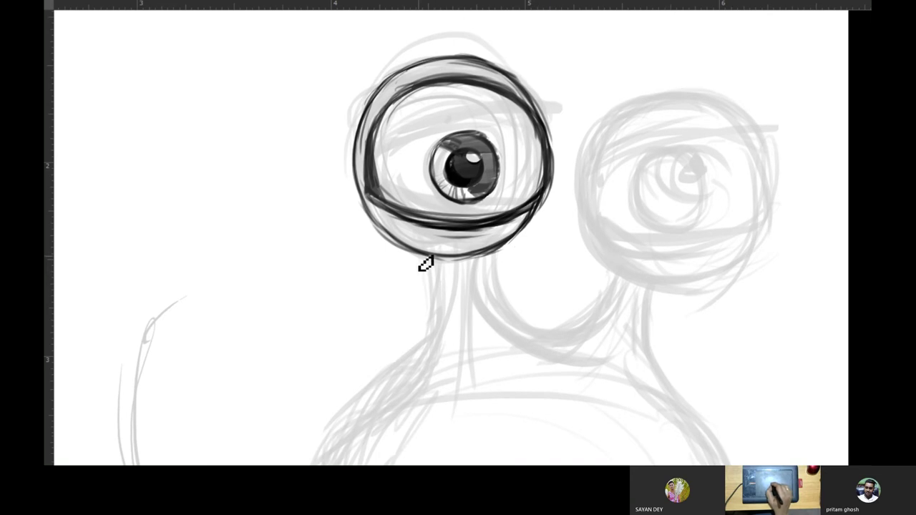
key("ctrl+minus")
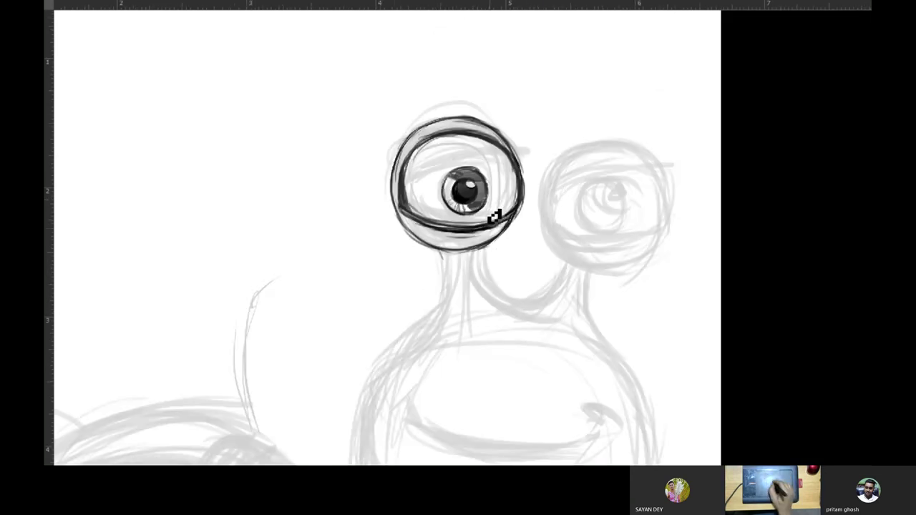
key("ctrl+plus")
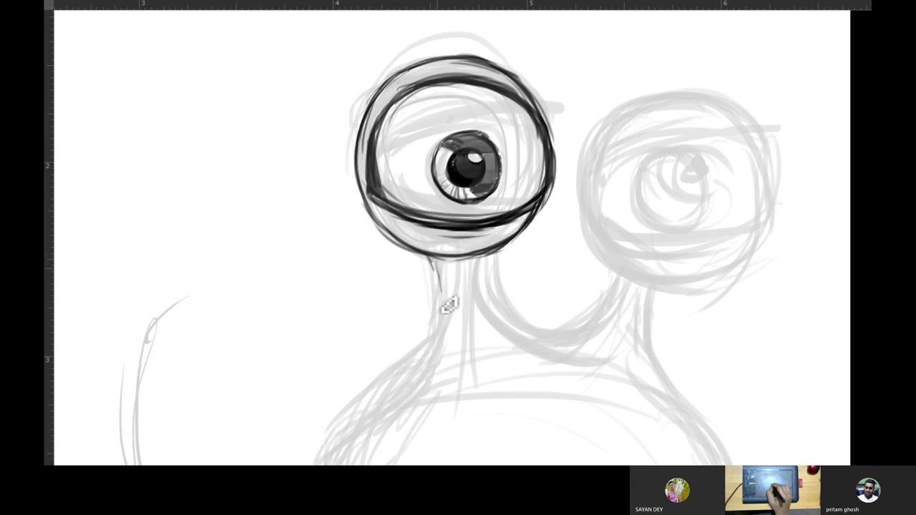
Ink the left neck line into the body curve, the curve between the stalks, and the second stalk
mouse_move(433, 259)
left_mouse_down()
mouse_move(438, 325)
mouse_move(421, 349)
left_mouse_up()
mouse_move(438, 315)
left_mouse_down()
mouse_move(403, 355)
mouse_move(466, 241)
mouse_move(387, 279)
left_mouse_up()
left_click_drag(458, 241, 366, 301)
left_click_drag(414, 275, 351, 344)
left_click_drag(441, 265, 346, 358)
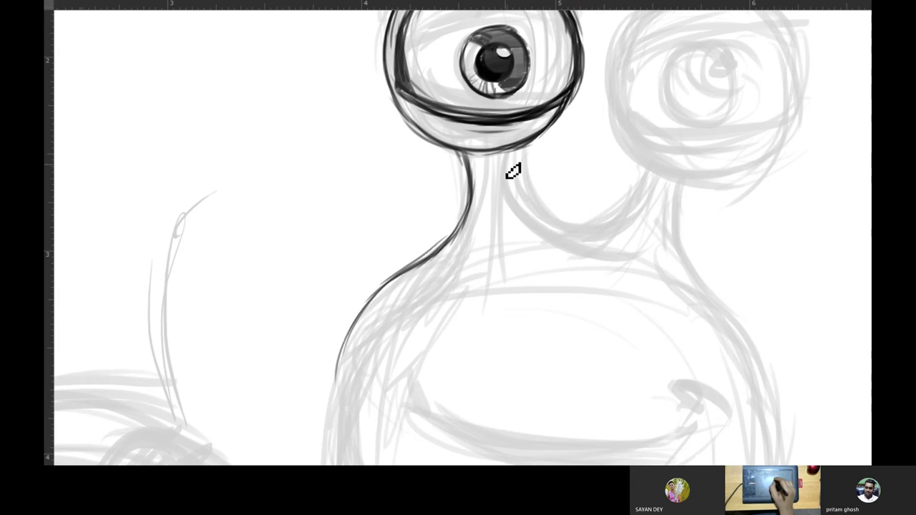
mouse_move(519, 150)
left_mouse_down()
mouse_move(579, 230)
mouse_move(607, 227)
mouse_move(640, 164)
left_mouse_up()
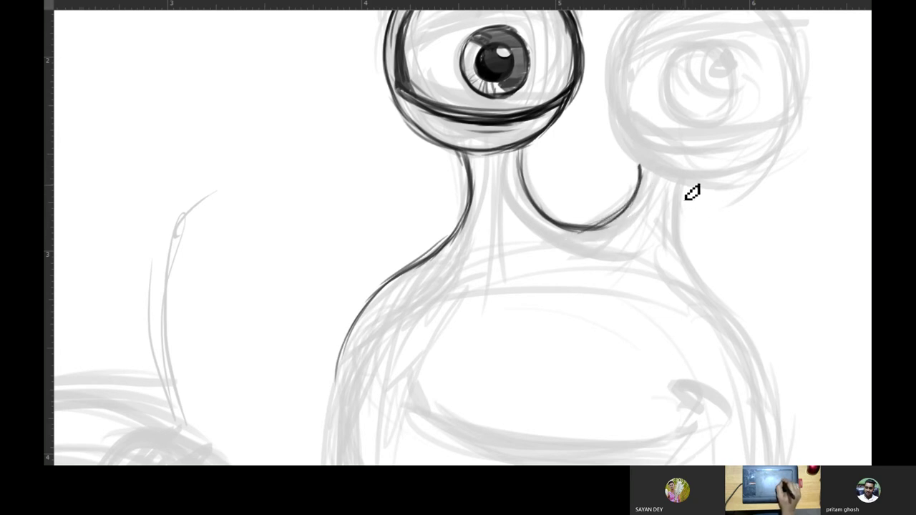
mouse_move(687, 183)
left_mouse_down()
mouse_move(684, 274)
mouse_move(681, 258)
left_mouse_up()
Trace the right eye's upper-left, lower-left and top outline
left_click_drag(605, 280, 507, 388)
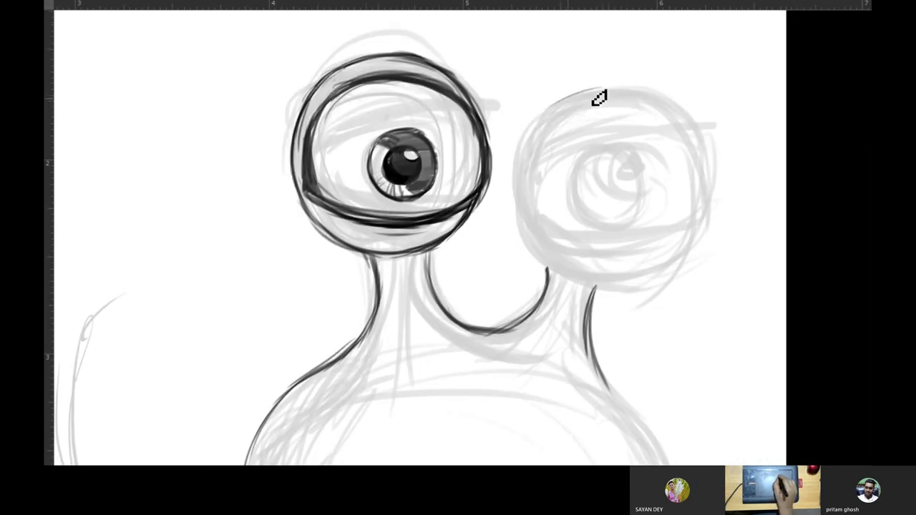
left_click_drag(575, 107, 523, 180)
left_click_drag(552, 118, 527, 242)
left_click_drag(535, 141, 533, 249)
left_click_drag(514, 166, 563, 274)
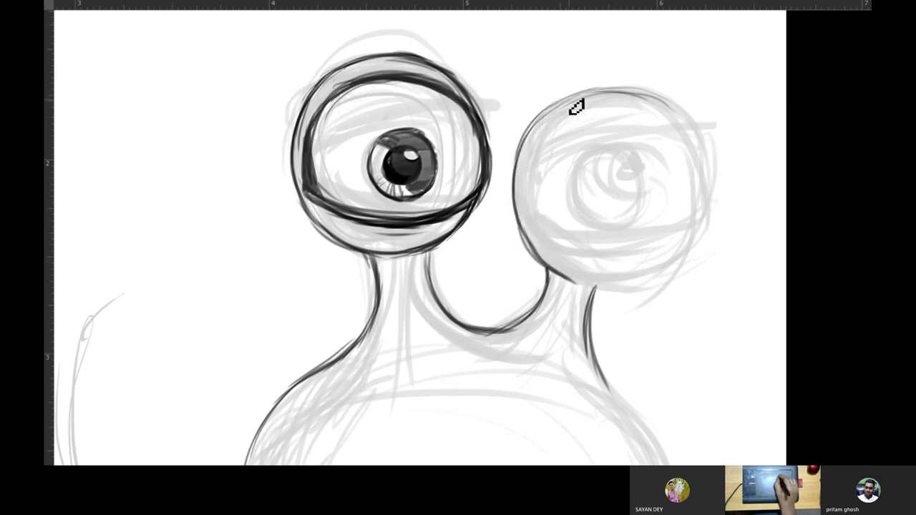
mouse_move(582, 103)
left_mouse_down()
mouse_move(624, 92)
mouse_move(712, 171)
left_mouse_up()
mouse_move(675, 102)
left_mouse_down()
mouse_move(721, 175)
mouse_move(711, 243)
left_mouse_up()
Trace the right eye's right and bottom edges and draw its upper eyelid line
left_click_drag(708, 143, 705, 254)
left_click_drag(724, 187, 669, 290)
mouse_move(705, 250)
left_mouse_down()
mouse_move(562, 276)
mouse_move(627, 299)
left_mouse_up()
left_click_drag(720, 172, 717, 225)
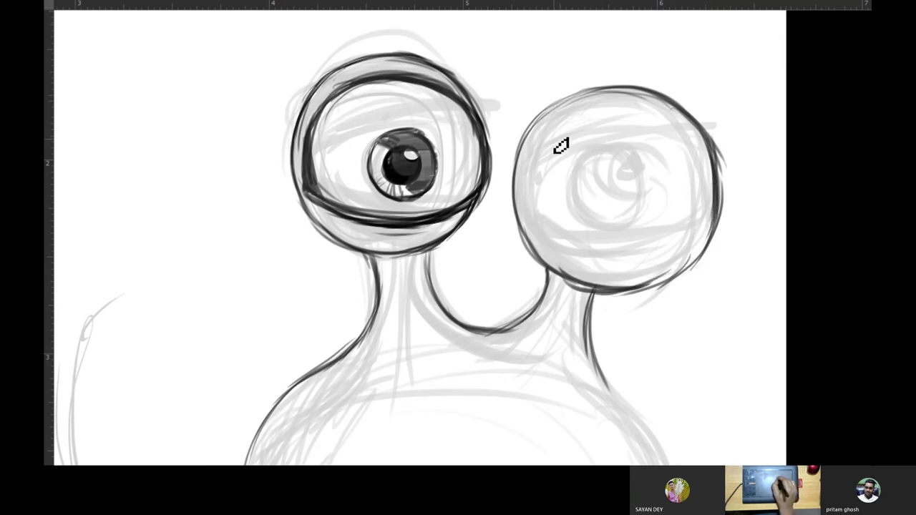
left_click_drag(529, 178, 688, 126)
left_click_drag(540, 146, 687, 127)
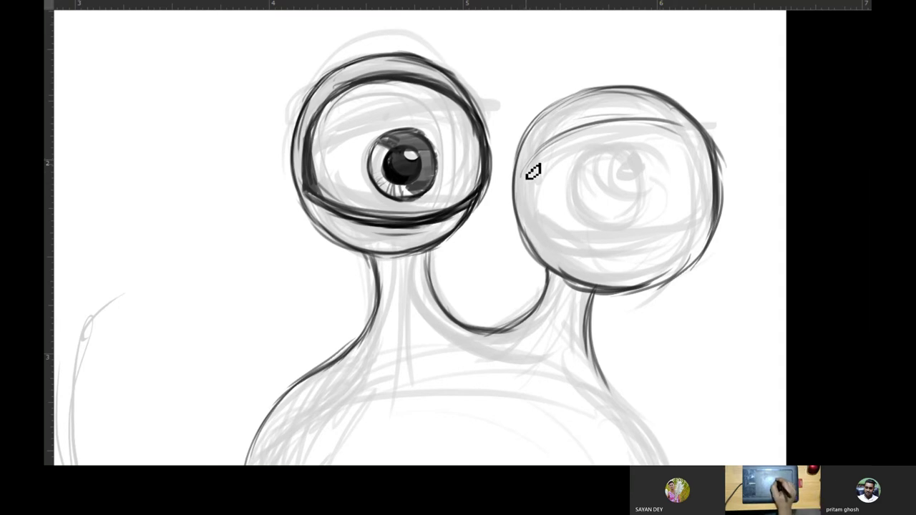
Re-stroke the right eye's upper eyelid line darker and reinforce its left edge
mouse_move(614, 127)
left_mouse_down()
mouse_move(695, 160)
mouse_move(634, 126)
mouse_move(563, 149)
left_mouse_up()
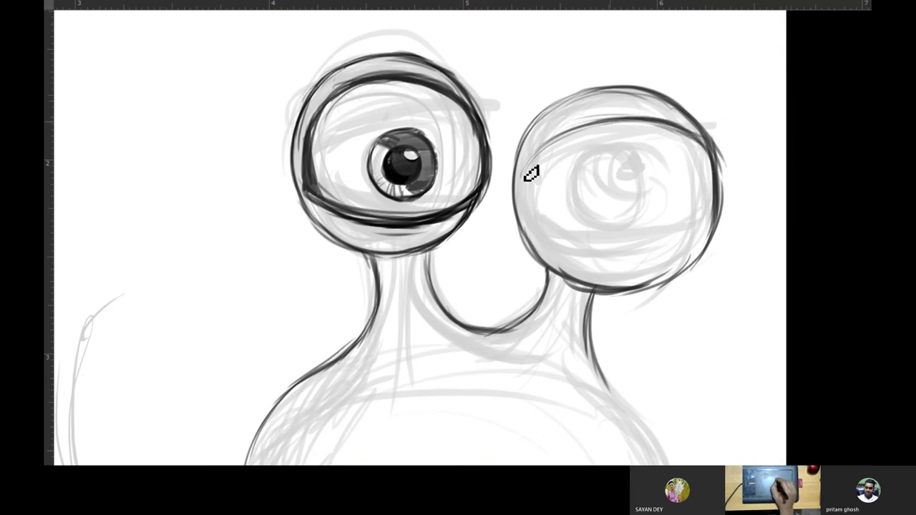
mouse_move(527, 179)
left_mouse_down()
mouse_move(585, 127)
mouse_move(723, 155)
left_mouse_up()
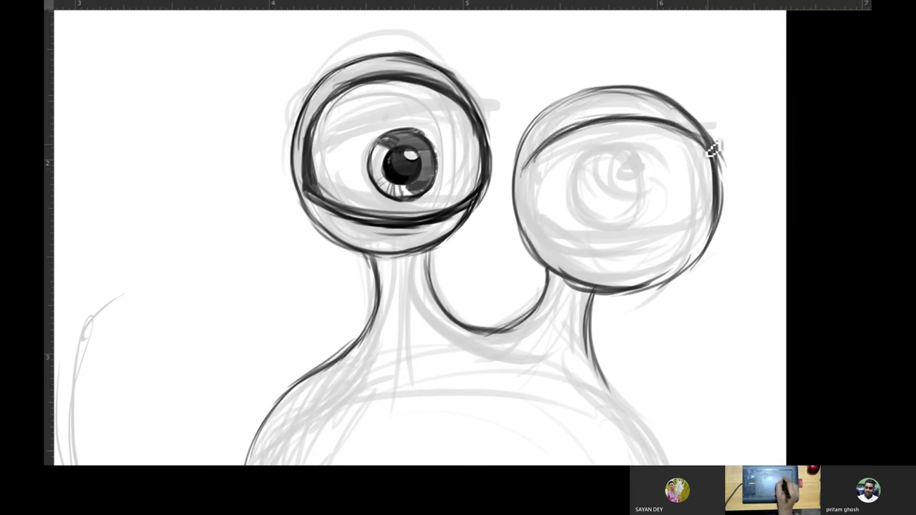
left_click_drag(544, 147, 520, 210)
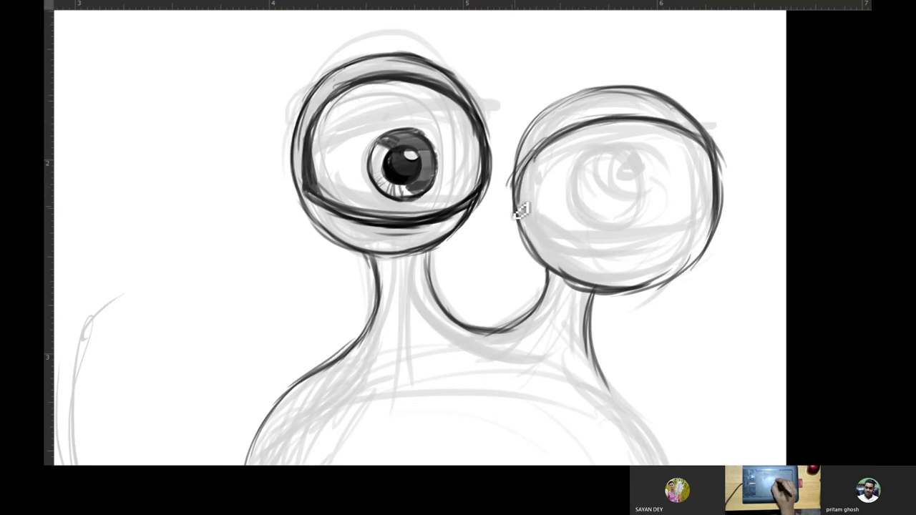
left_click_drag(647, 123, 721, 184)
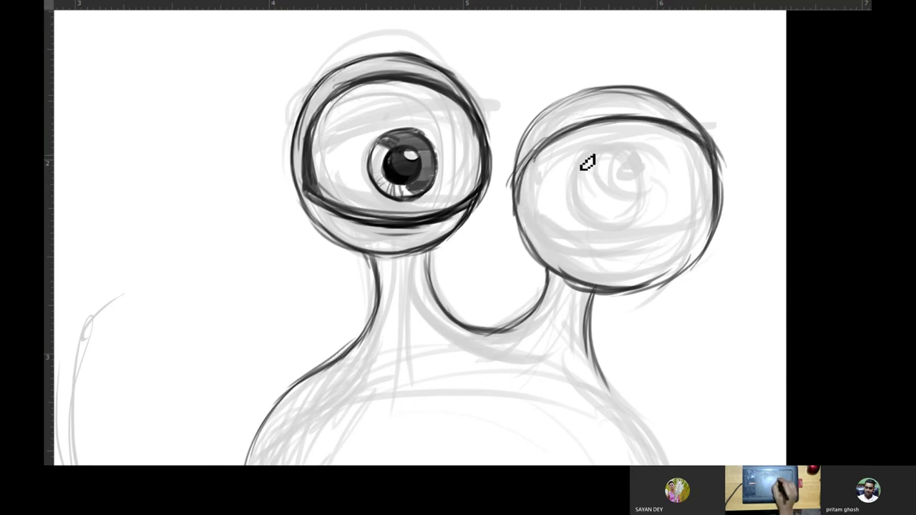
mouse_move(563, 151)
left_mouse_down()
mouse_move(668, 137)
mouse_move(722, 176)
left_mouse_up()
left_click_drag(539, 171, 527, 226)
left_click_drag(560, 270, 549, 221)
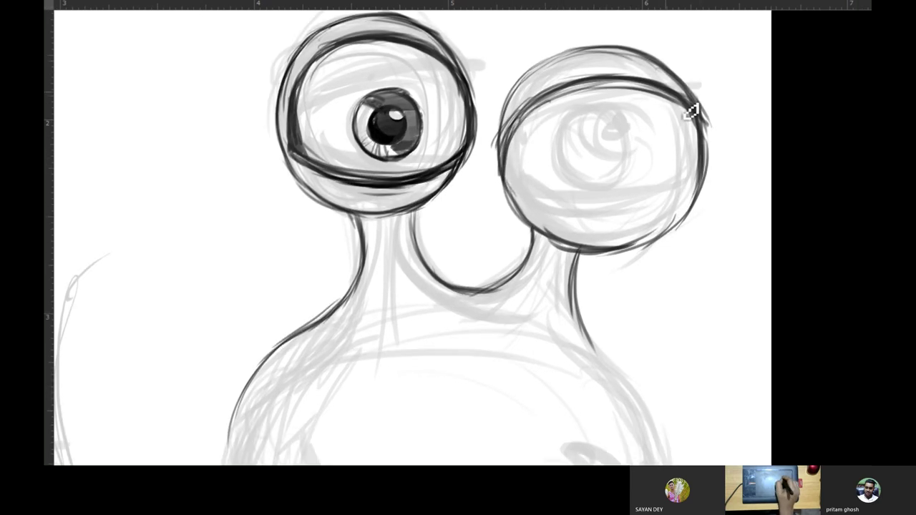
Draw the right eye's lower eyelid curve and thicken its right, left and bottom outline
left_click_drag(688, 113, 714, 175)
left_click_drag(501, 180, 711, 164)
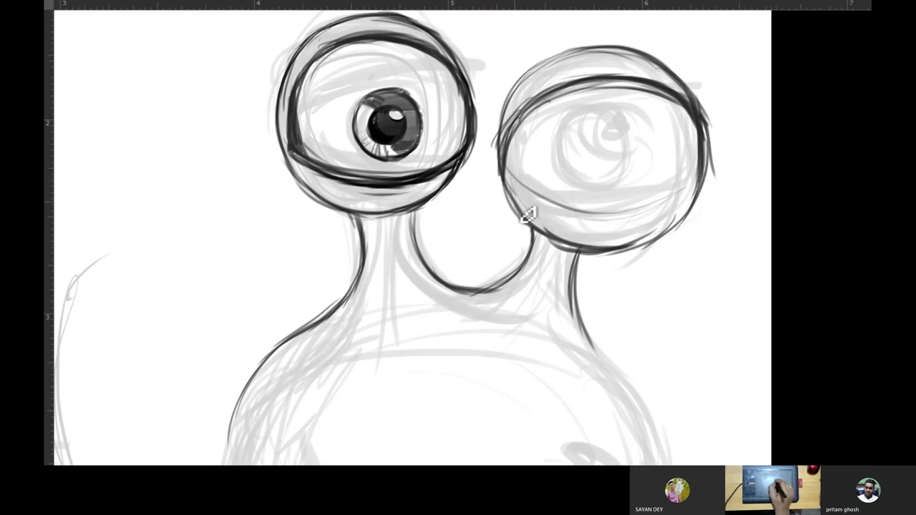
left_click_drag(504, 163, 636, 223)
left_click_drag(525, 189, 708, 168)
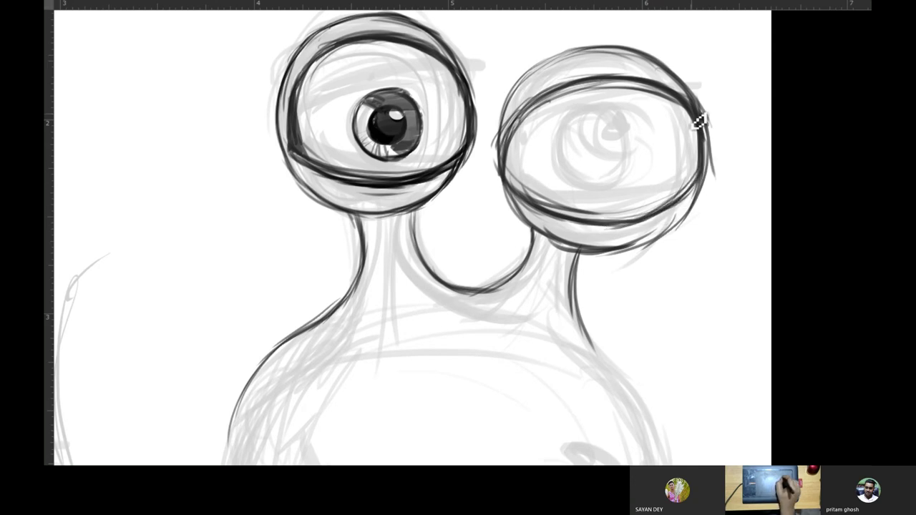
left_click_drag(706, 153, 644, 247)
left_click_drag(515, 143, 518, 224)
left_click_drag(501, 179, 522, 98)
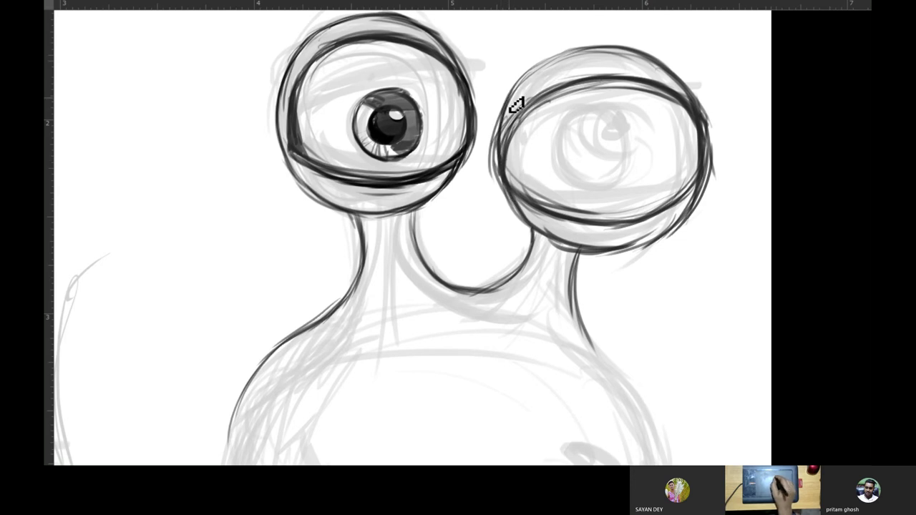
mouse_move(508, 174)
left_mouse_down()
mouse_move(527, 219)
mouse_move(638, 254)
left_mouse_up()
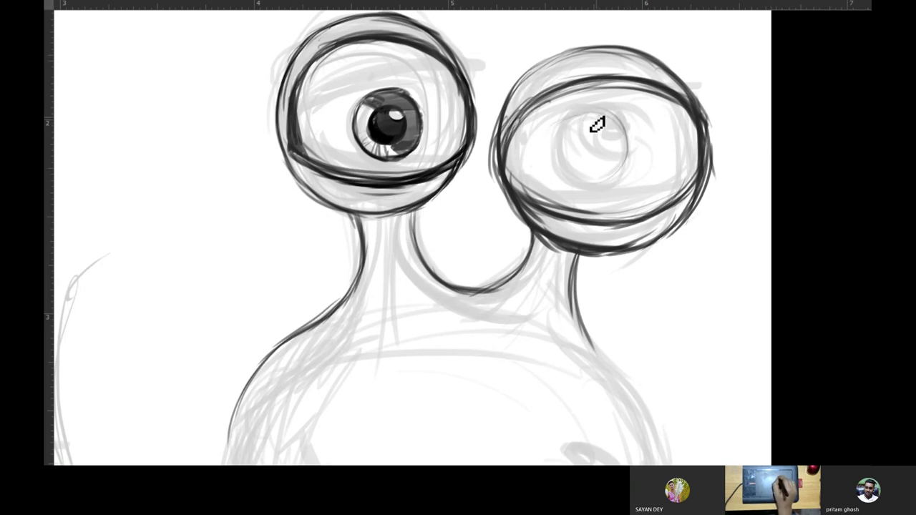
Outline the right eye's pupil circle and fill it in dark
left_click_drag(565, 136, 615, 116)
mouse_move(582, 151)
left_mouse_down()
mouse_move(556, 137)
mouse_move(586, 187)
mouse_move(619, 183)
mouse_move(607, 119)
mouse_move(630, 147)
left_mouse_up()
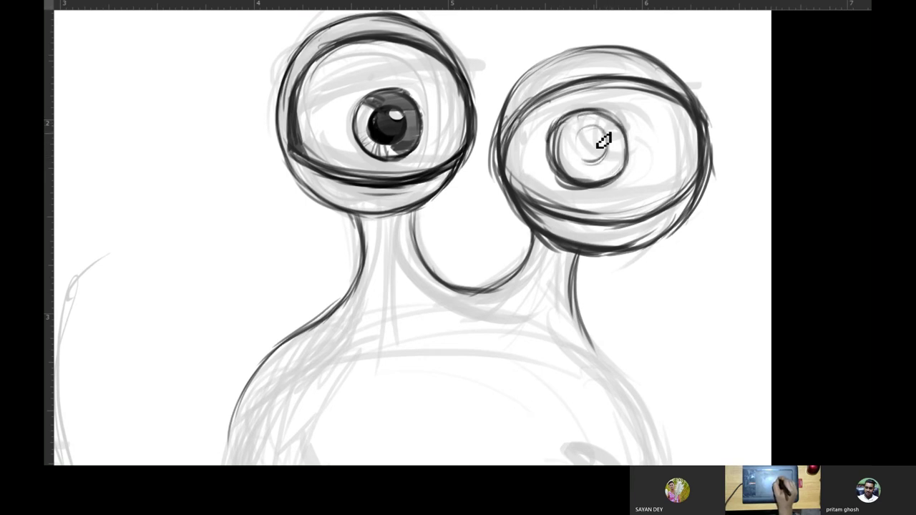
left_click_drag(598, 171, 613, 166)
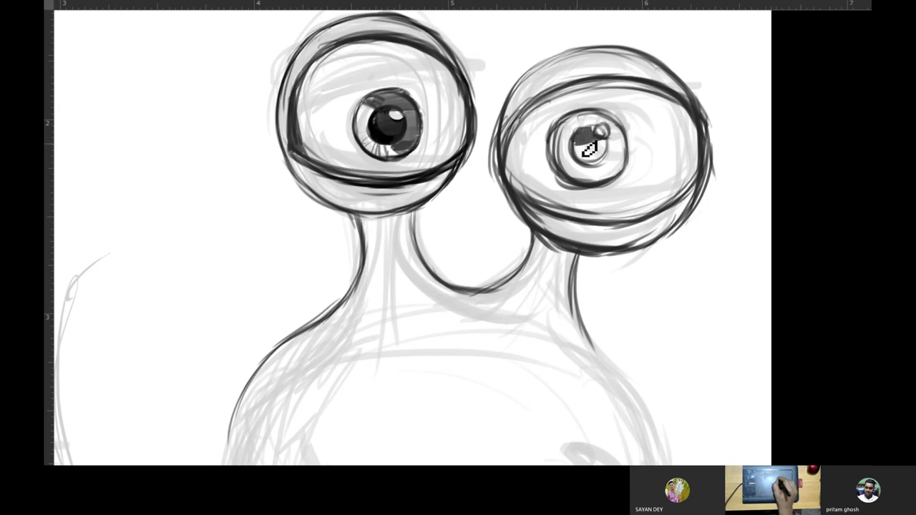
left_click_drag(601, 161, 606, 166)
mouse_move(573, 139)
left_mouse_down()
mouse_move(588, 161)
mouse_move(612, 168)
left_mouse_up()
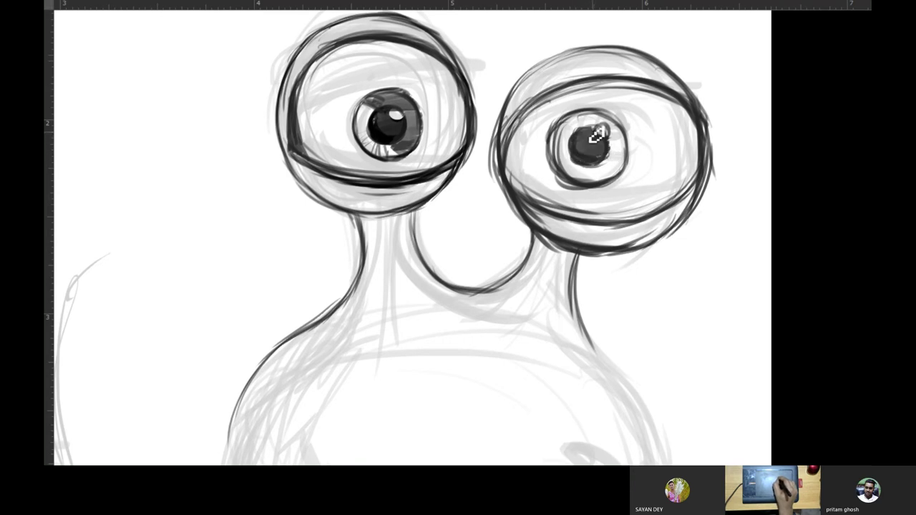
Shade the right eye's iris, reinforce its upper eyelid, and extend the right neck line down
mouse_move(600, 125)
left_mouse_down()
mouse_move(576, 114)
mouse_move(612, 139)
mouse_move(604, 163)
mouse_move(634, 158)
mouse_move(615, 174)
mouse_move(601, 166)
mouse_move(630, 170)
mouse_move(582, 139)
mouse_move(576, 179)
mouse_move(621, 183)
left_mouse_up()
left_click_drag(599, 139, 634, 159)
left_click_drag(619, 114, 618, 187)
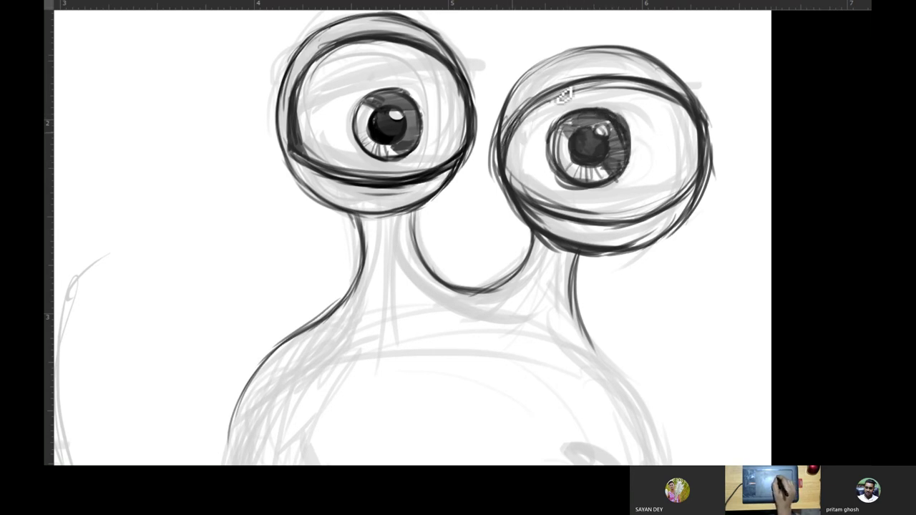
mouse_move(542, 107)
left_mouse_down()
mouse_move(642, 91)
mouse_move(685, 120)
left_mouse_up()
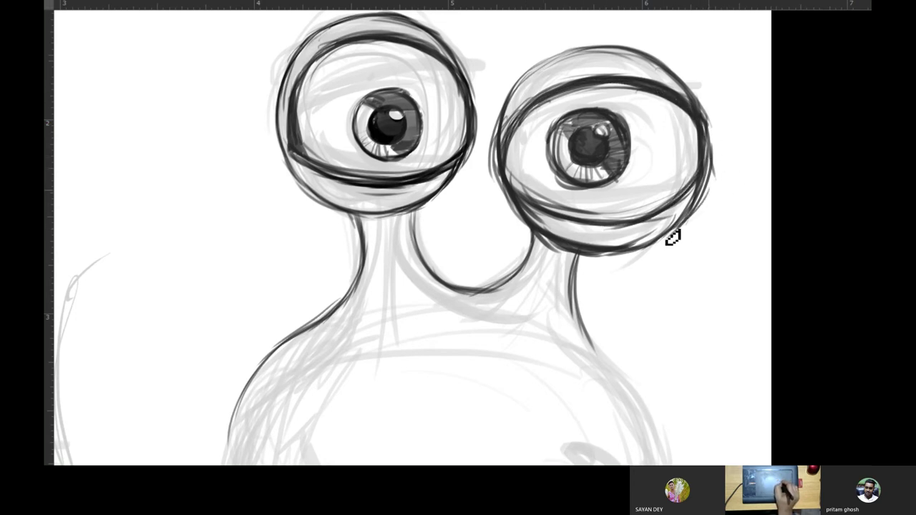
mouse_move(574, 334)
left_mouse_down()
mouse_move(548, 233)
mouse_move(605, 284)
left_mouse_up()
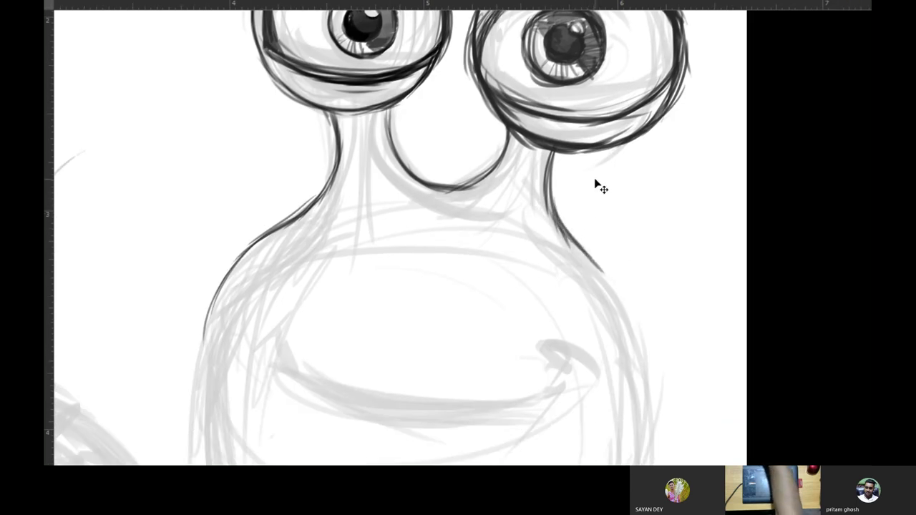
Zoom out and darken the right neck outline further down the body
key("ctrl+minus")
left_click_drag(458, 292, 466, 246)
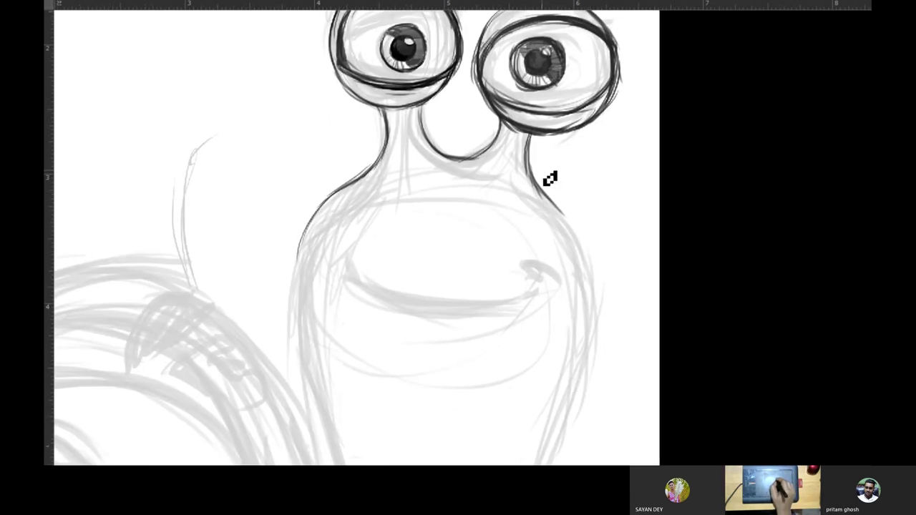
scroll(537, 153, "up", 3)
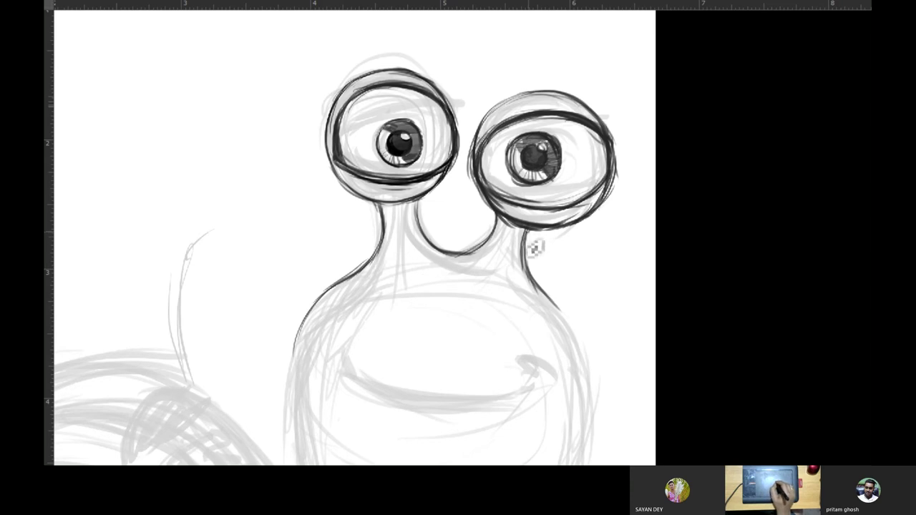
mouse_move(565, 321)
left_mouse_down()
mouse_move(548, 290)
mouse_move(564, 183)
mouse_move(594, 238)
left_mouse_up()
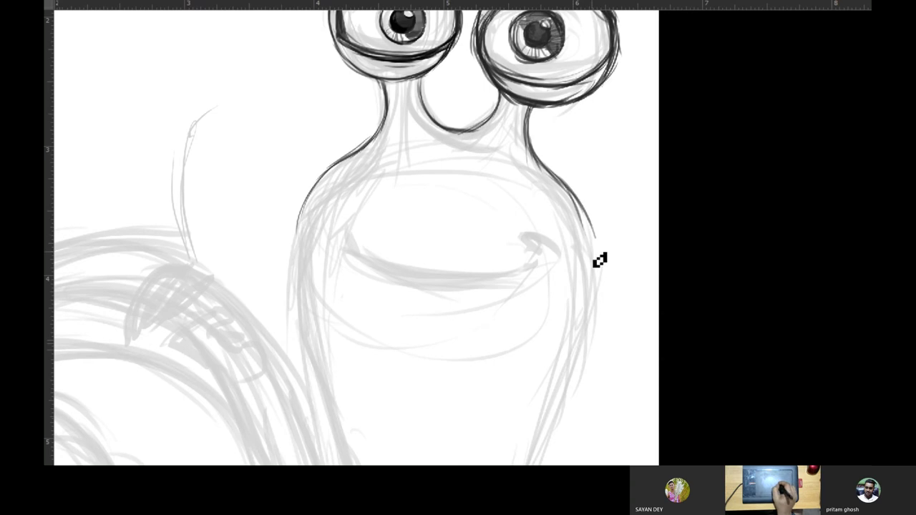
left_click_drag(570, 202, 596, 271)
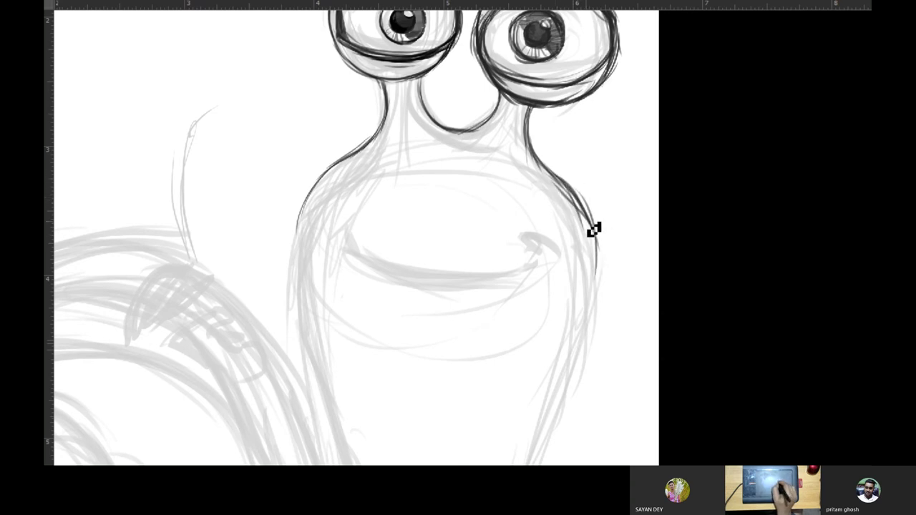
left_click_drag(573, 187, 599, 286)
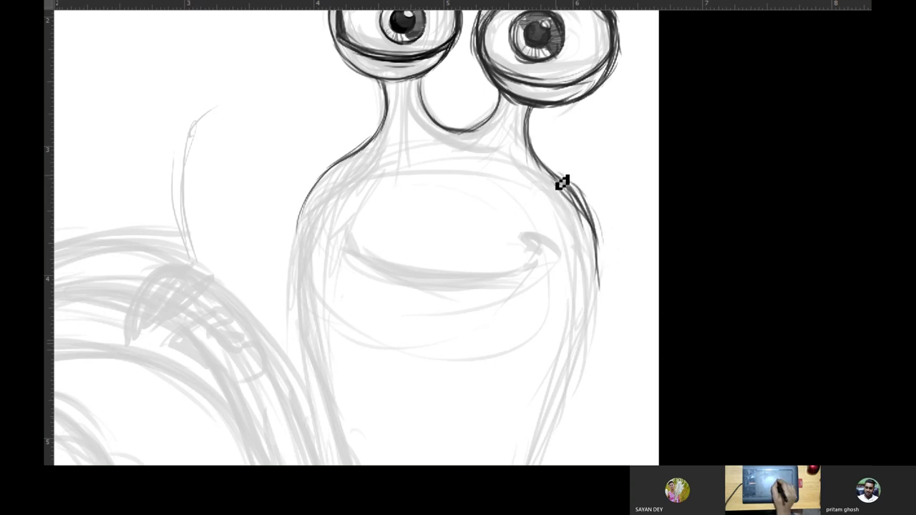
mouse_move(583, 215)
left_mouse_down()
mouse_move(599, 268)
mouse_move(598, 314)
left_mouse_up()
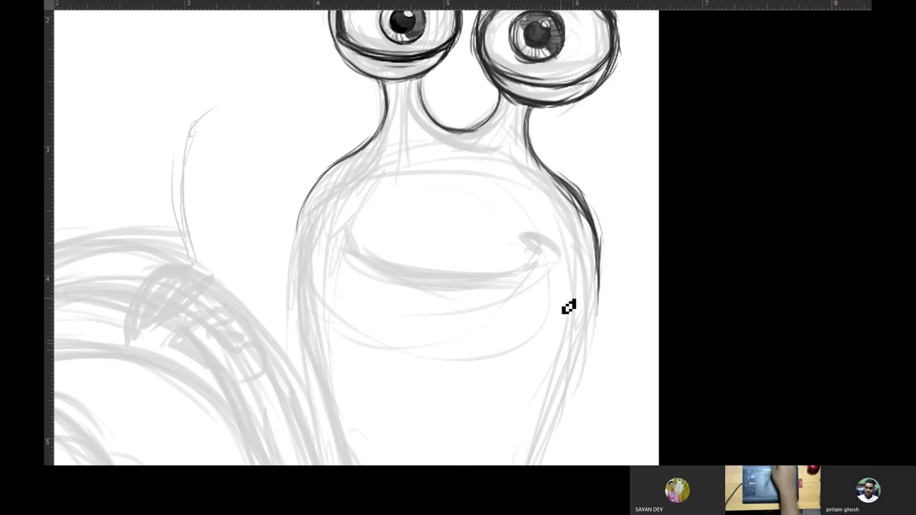
Ink the left neck outline down the body
scroll(565, 306, "down", 3)
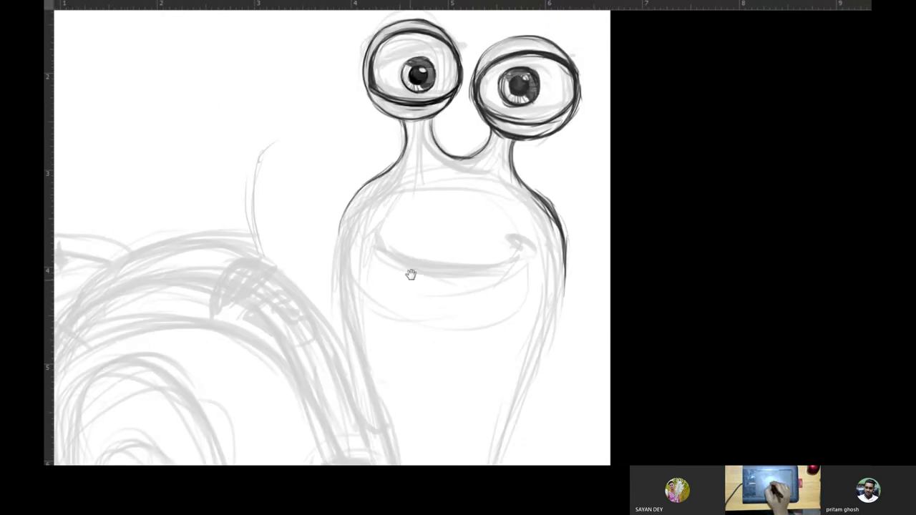
scroll(408, 272, "up", 2)
mouse_move(404, 148)
left_mouse_down()
mouse_move(386, 188)
mouse_move(402, 306)
left_mouse_up()
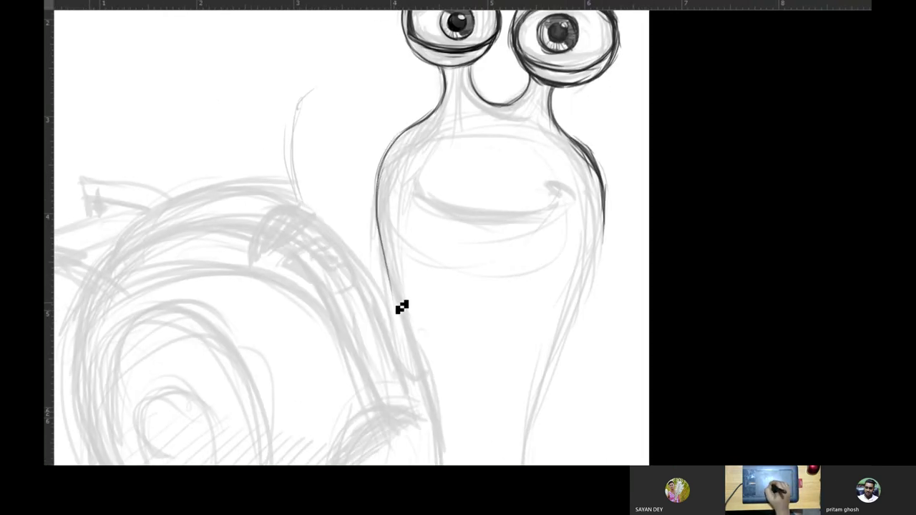
left_click_drag(379, 169, 401, 336)
left_click_drag(384, 214, 405, 347)
left_click_drag(389, 174, 408, 356)
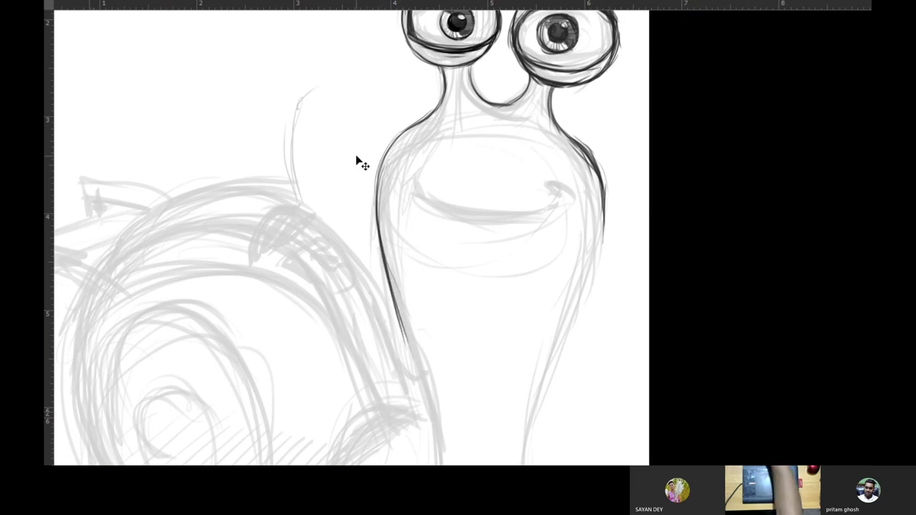
scroll(356, 158, "up", 2)
scroll(518, 241, "down", 1)
Extend the right body outline downward toward the base
left_click_drag(624, 118, 589, 315)
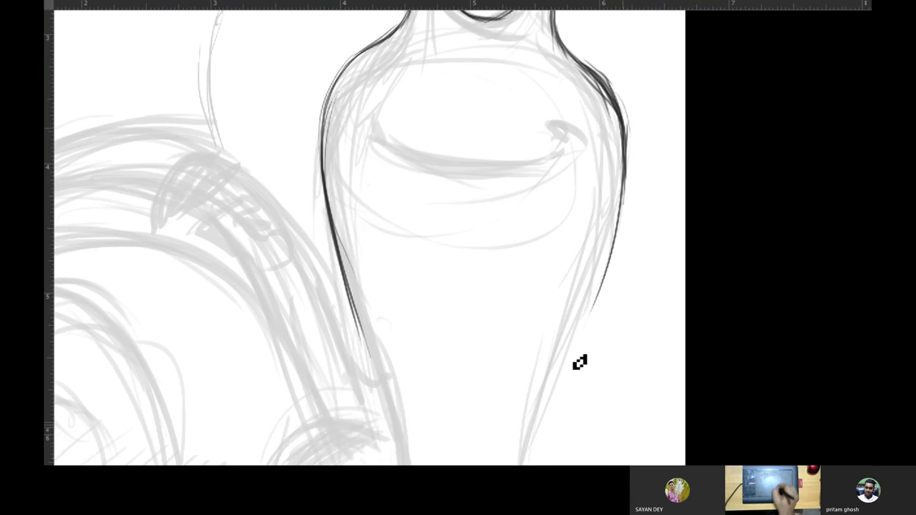
left_click_drag(628, 161, 551, 391)
left_click_drag(623, 211, 551, 421)
mouse_move(591, 297)
left_mouse_down()
mouse_move(635, 133)
mouse_move(550, 337)
left_mouse_up()
left_click_drag(605, 207, 544, 422)
left_click_drag(577, 370, 532, 246)
left_click_drag(516, 187, 509, 290)
mouse_move(530, 226)
left_mouse_down()
mouse_move(505, 337)
mouse_move(541, 372)
left_mouse_up()
Ink the left body outline down toward the base
left_click_drag(528, 340, 544, 386)
scroll(501, 250, "up", 5)
left_click_drag(394, 147, 458, 375)
left_click_drag(414, 193, 457, 358)
scroll(556, 181, "down", 5)
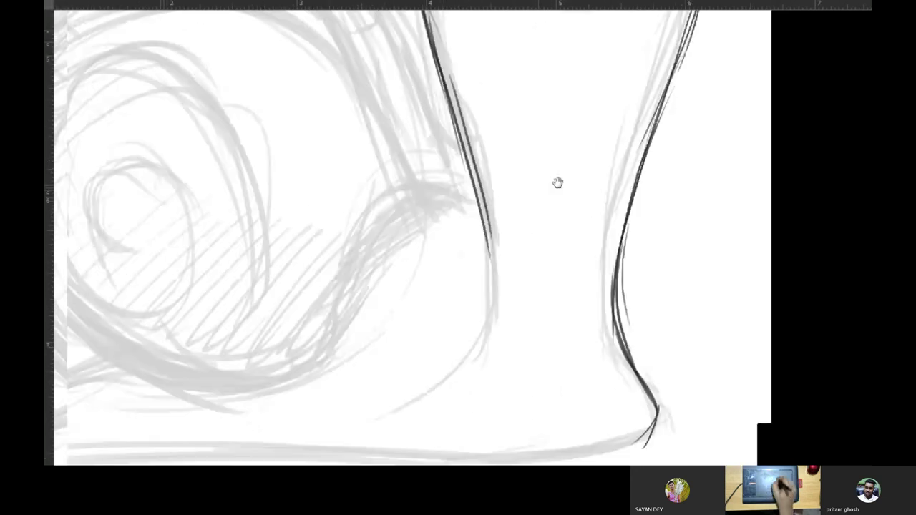
left_click_drag(521, 184, 514, 289)
scroll(489, 284, "up", 3)
scroll(597, 239, "up", 3)
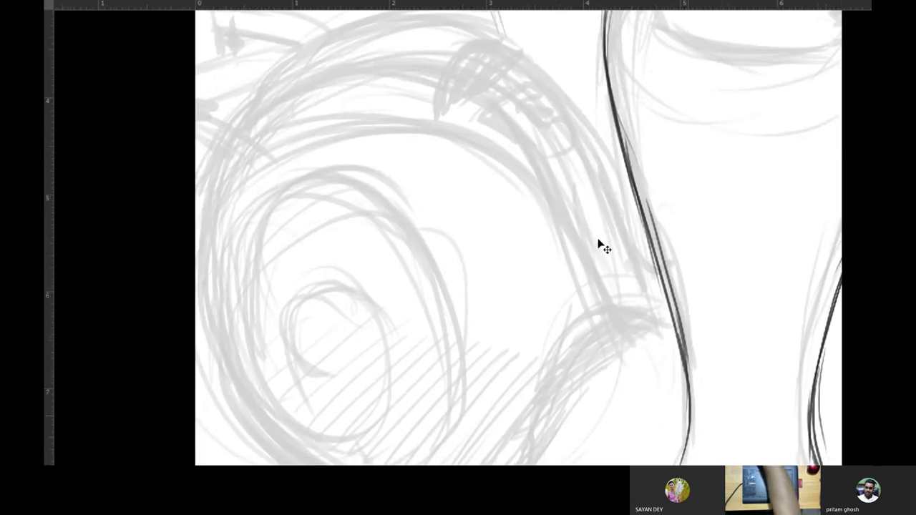
scroll(597, 238, "down", 3)
mouse_move(597, 239)
left_mouse_down()
mouse_move(460, 264)
mouse_move(408, 378)
left_mouse_up()
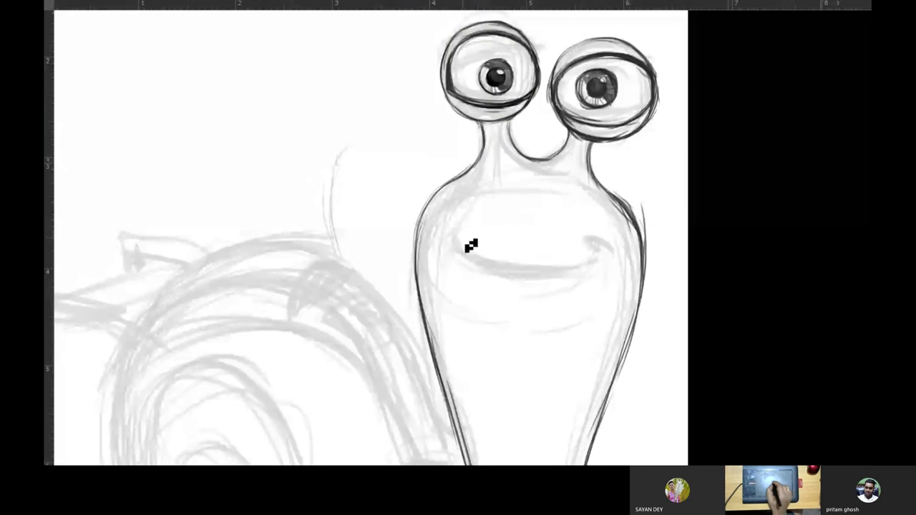
Ink a wide dark mouth line across the face with a hooked end and thickened underside
mouse_move(451, 247)
left_mouse_down()
mouse_move(542, 274)
mouse_move(594, 266)
left_mouse_up()
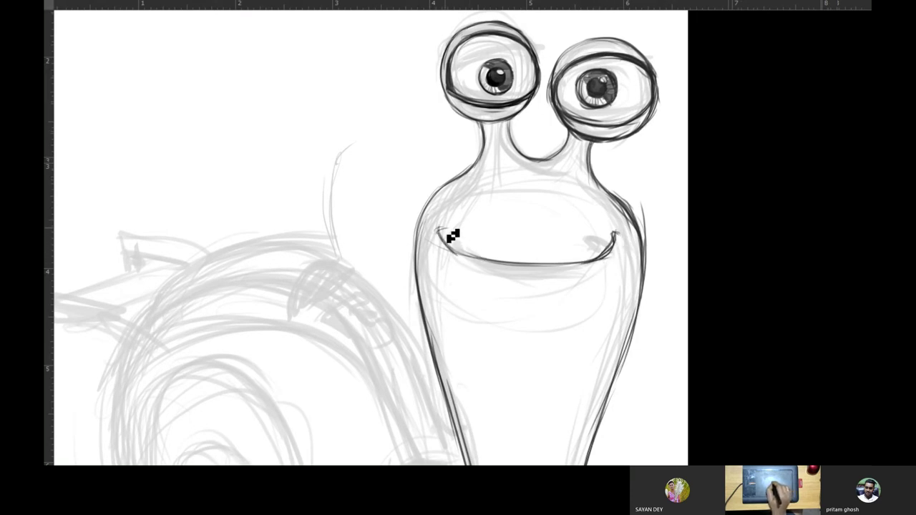
mouse_move(434, 230)
left_mouse_down()
mouse_move(445, 246)
mouse_move(612, 257)
left_mouse_up()
left_click_drag(508, 269, 608, 250)
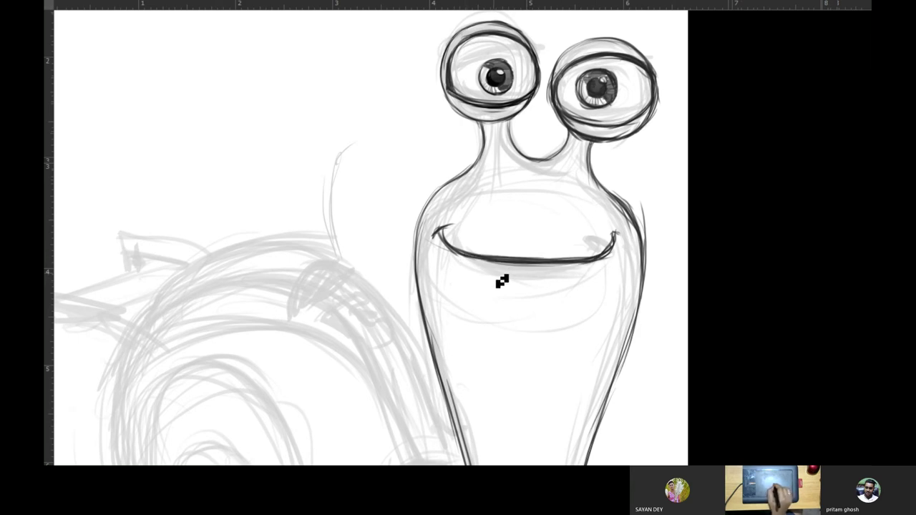
left_click_drag(596, 279, 506, 274)
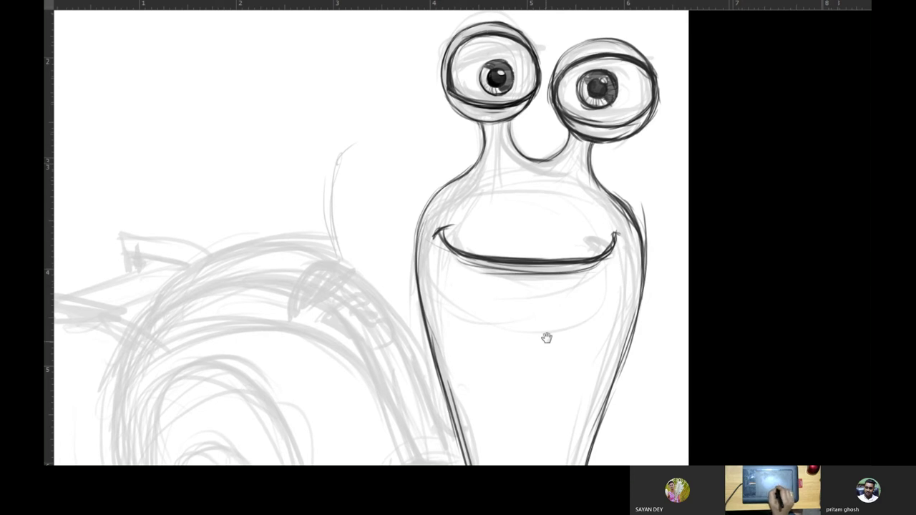
left_click_drag(545, 337, 618, 215)
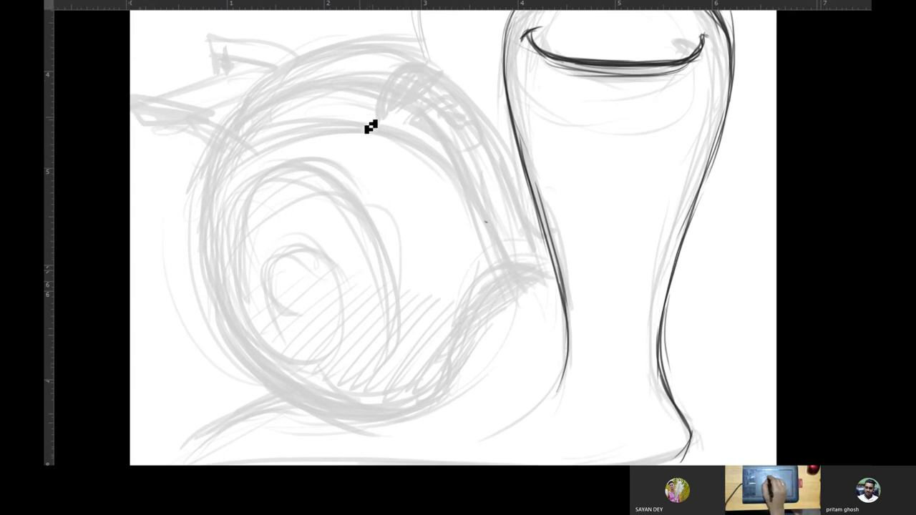
Zoom out, leave full screen, and lasso the shell on sketch layer Layer 1
key("ctrl+minus")
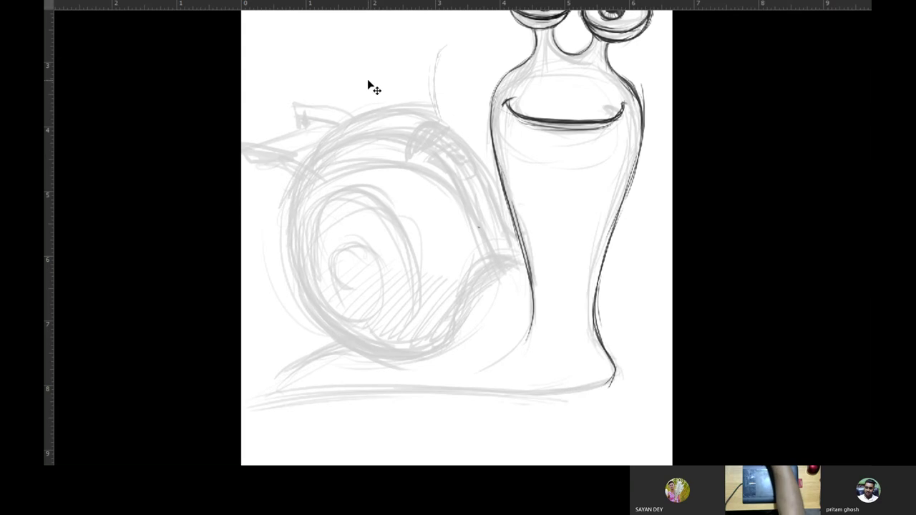
key("ctrl+minus")
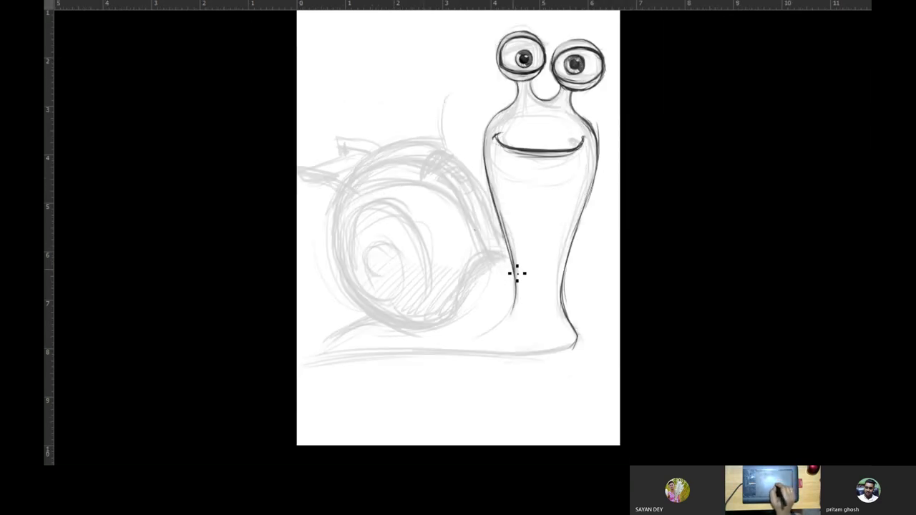
key("f")
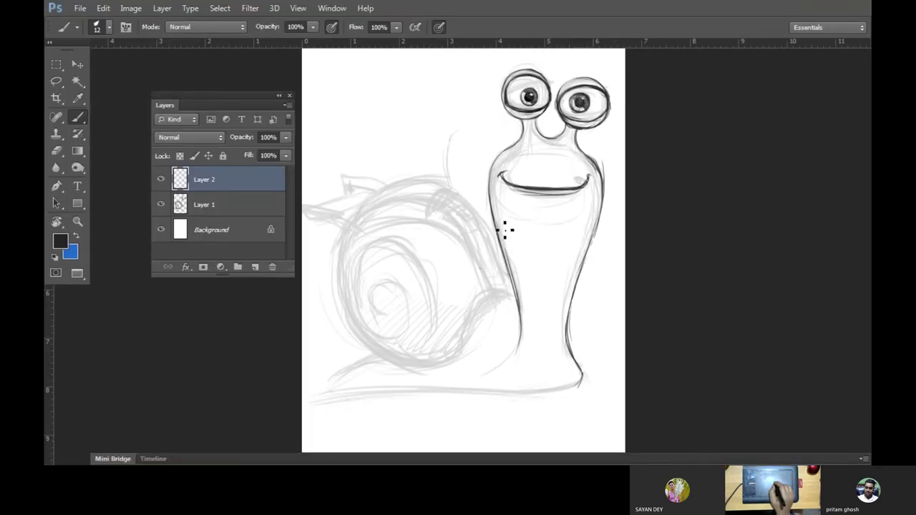
left_click(188, 207)
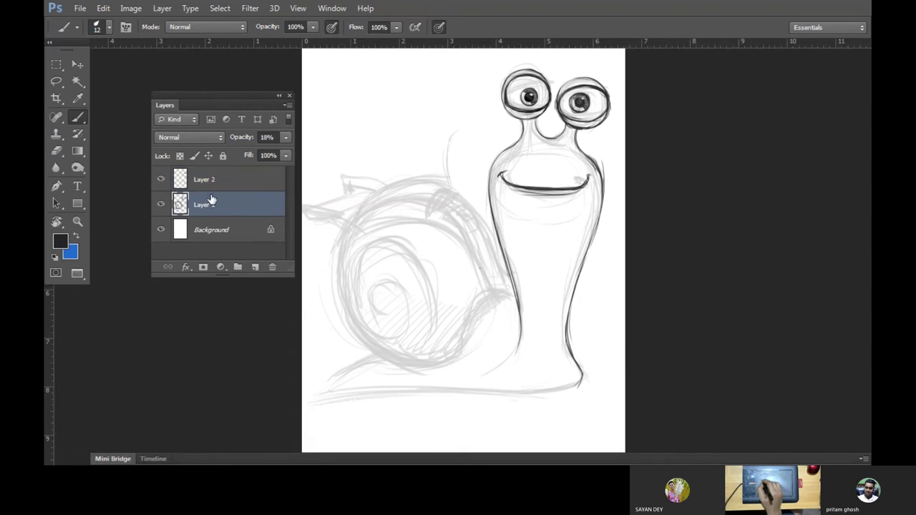
key("l")
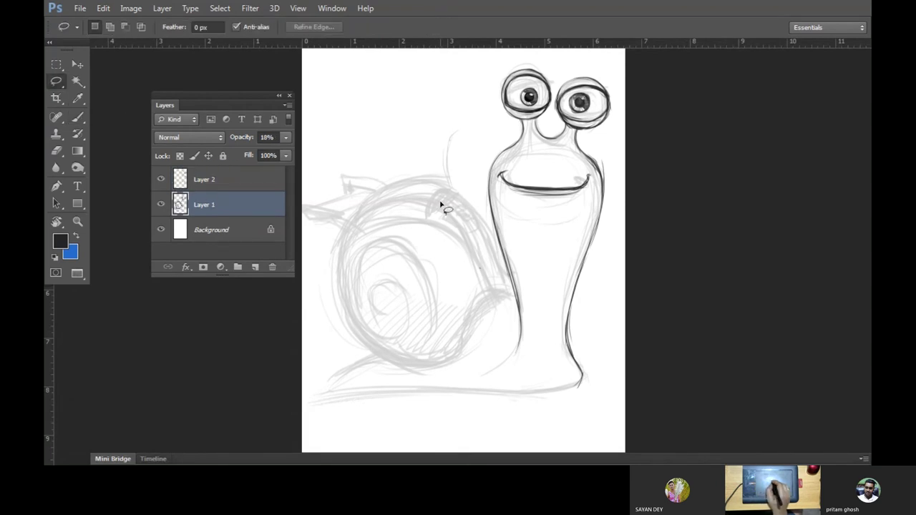
mouse_move(488, 217)
left_mouse_down()
mouse_move(302, 206)
mouse_move(402, 367)
mouse_move(476, 351)
mouse_move(513, 302)
mouse_move(482, 210)
mouse_move(489, 217)
left_mouse_up()
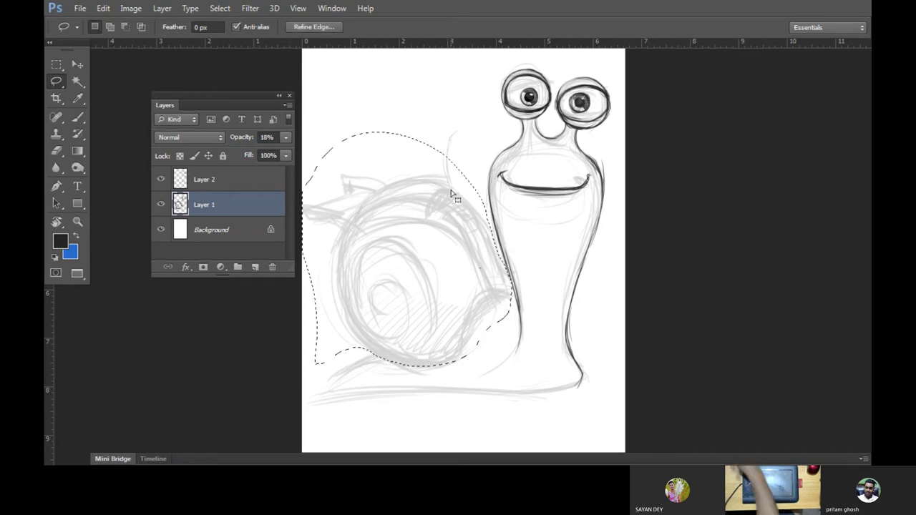
Scale the shell to about 97%, rotate it about -3.82°, and apply the transform
key("ctrl+t")
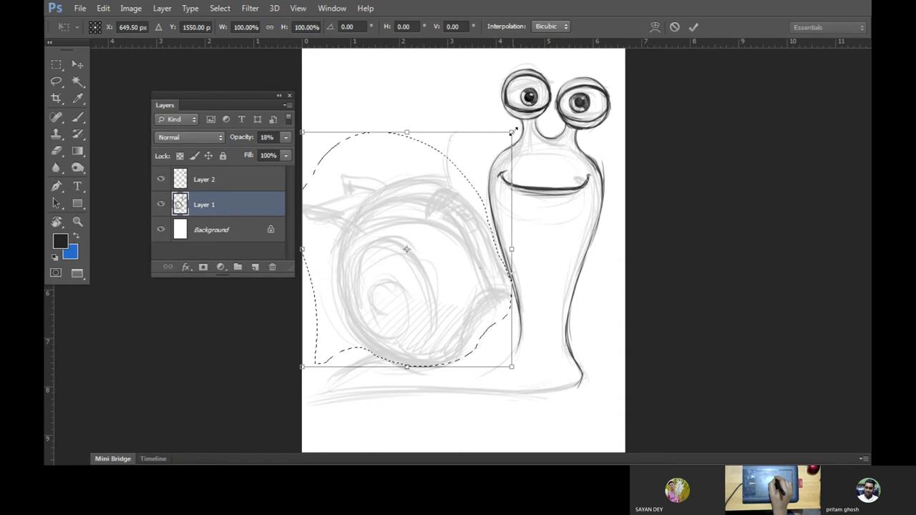
left_click_drag(516, 125, 511, 131)
left_click_drag(475, 228, 467, 233)
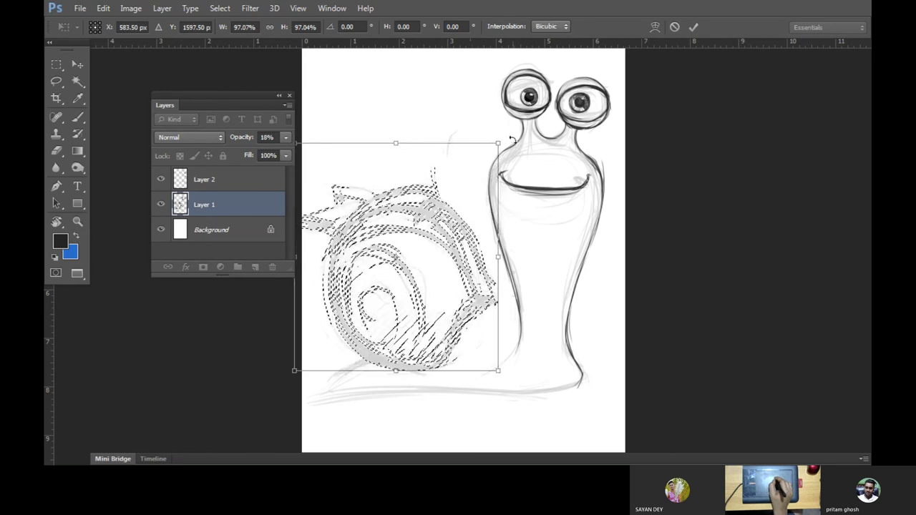
left_click_drag(518, 153, 509, 140)
left_click_drag(467, 233, 468, 248)
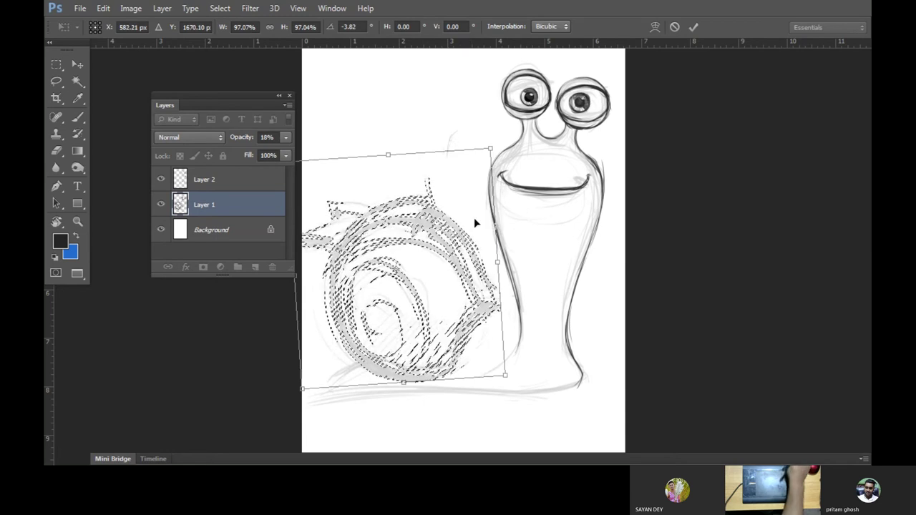
key("Return")
key("ctrl+d")
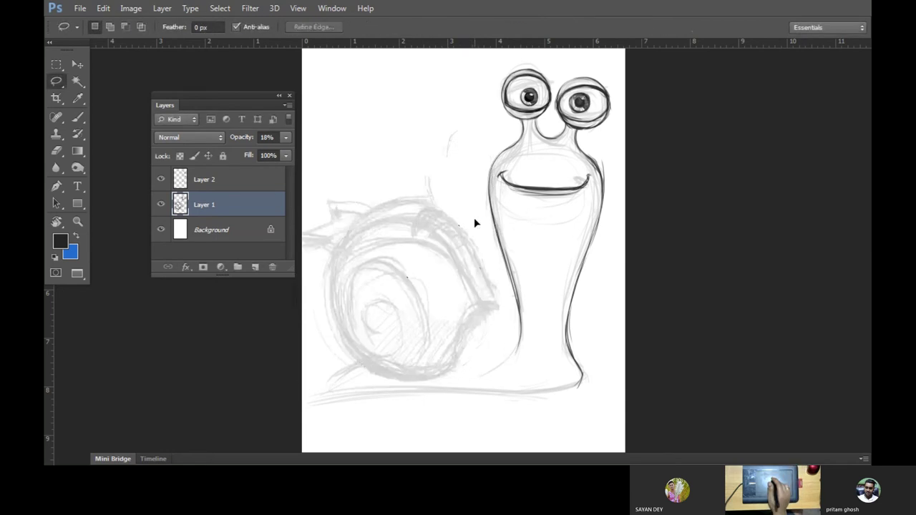
left_click(77, 117)
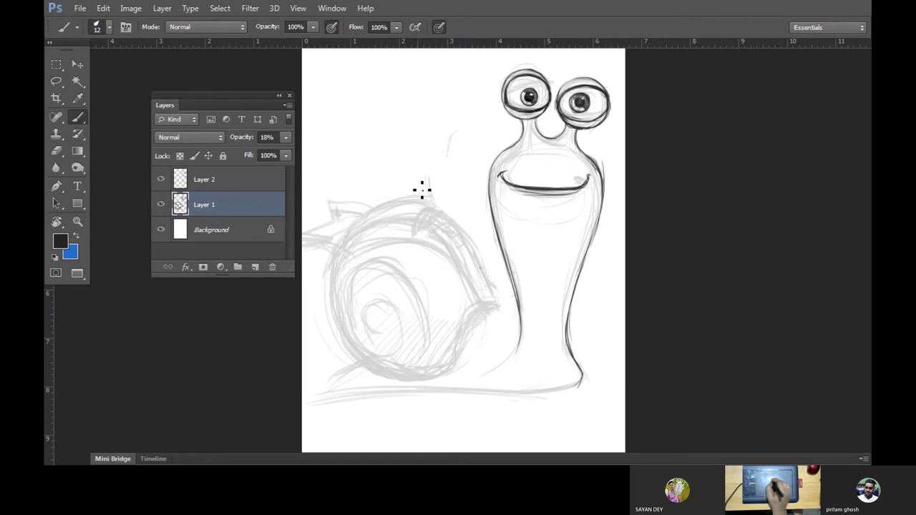
On Layer 2, ink the shell's right and upper-right edges
left_click(242, 182)
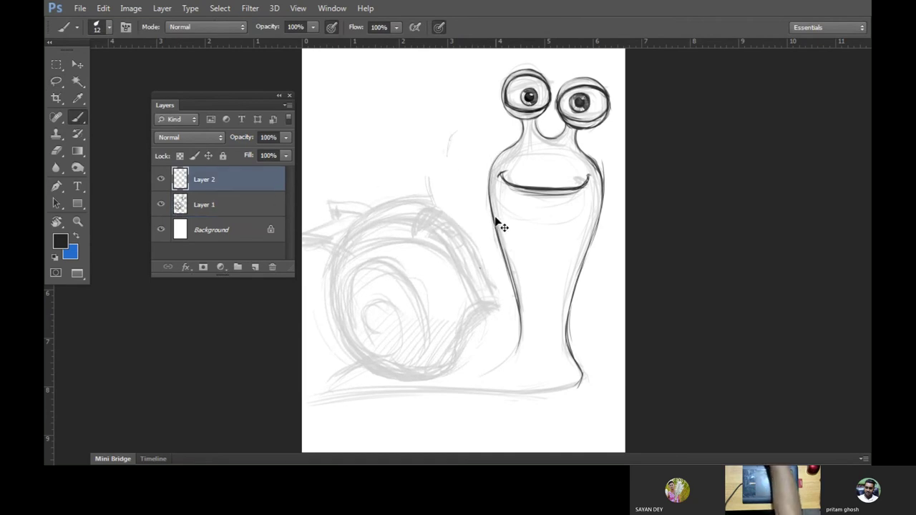
scroll(501, 223, "up", 1)
scroll(498, 222, "up", 1)
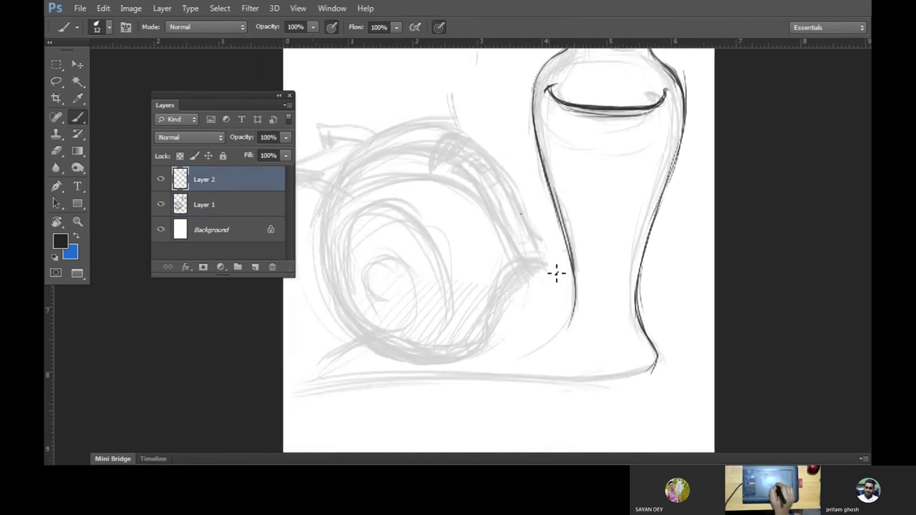
left_click_drag(533, 225, 541, 249)
left_click_drag(531, 211, 542, 242)
mouse_move(478, 143)
left_mouse_down()
mouse_move(514, 184)
mouse_move(528, 224)
left_mouse_up()
left_click_drag(498, 166, 530, 226)
mouse_move(524, 194)
left_mouse_down()
mouse_move(541, 245)
mouse_move(573, 275)
mouse_move(565, 272)
mouse_move(502, 343)
left_mouse_up()
Trace and thicken the shell's lower-right edge into the body
left_click_drag(540, 277, 500, 359)
mouse_move(528, 309)
left_mouse_down()
mouse_move(464, 365)
mouse_move(422, 362)
mouse_move(506, 337)
mouse_move(532, 301)
mouse_move(572, 273)
left_mouse_up()
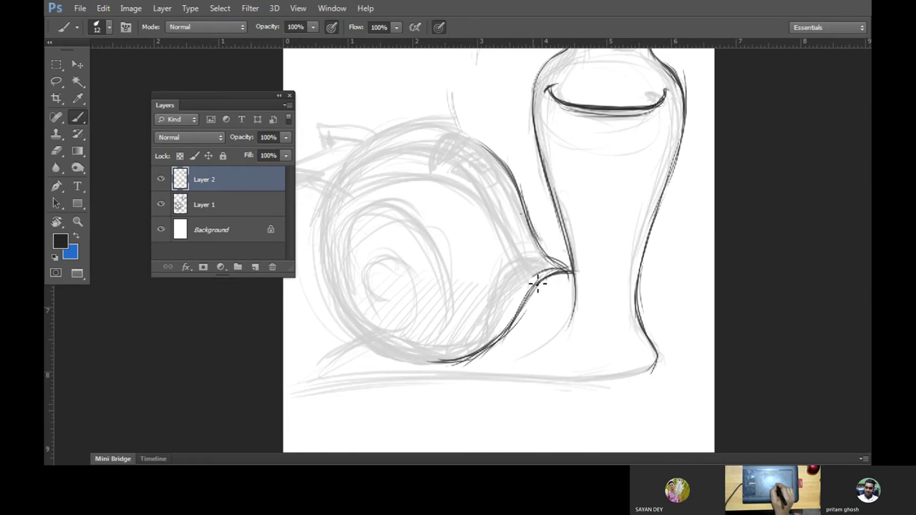
left_click_drag(513, 321, 520, 292)
left_click_drag(473, 354, 529, 294)
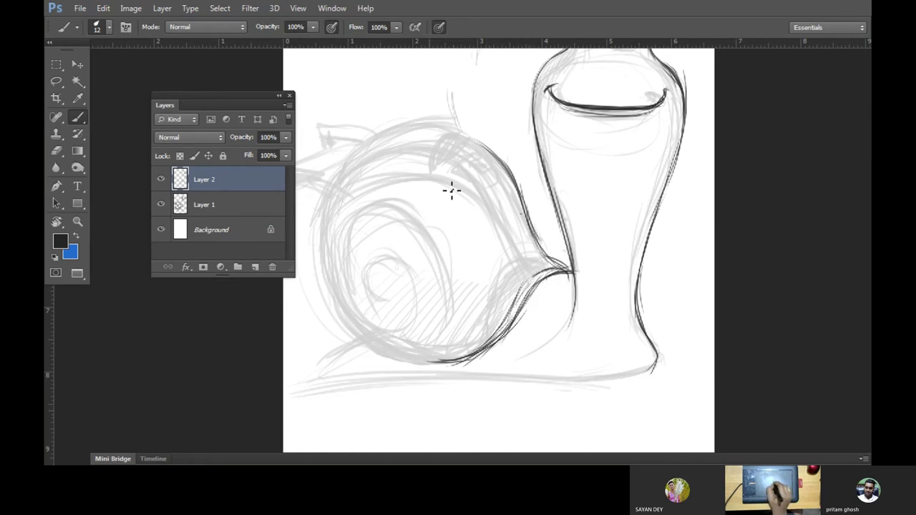
mouse_move(447, 189)
left_mouse_down()
mouse_move(527, 266)
mouse_move(429, 182)
mouse_move(378, 180)
left_mouse_up()
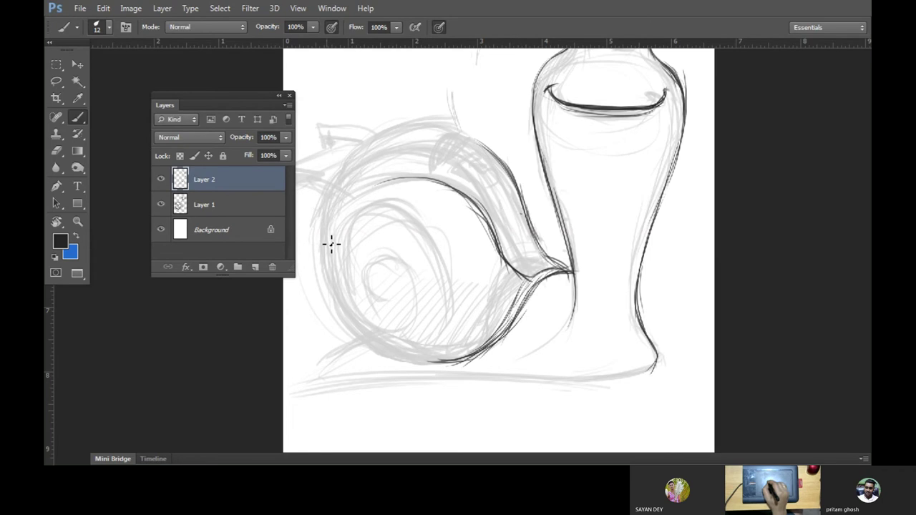
Ink the shell's left, upper-left and top outline, and re-ink its right outline
mouse_move(321, 240)
left_mouse_down()
mouse_move(343, 215)
mouse_move(430, 177)
mouse_move(342, 221)
mouse_move(391, 179)
mouse_move(455, 192)
left_mouse_up()
mouse_move(401, 180)
left_mouse_down()
mouse_move(495, 243)
mouse_move(518, 270)
left_mouse_up()
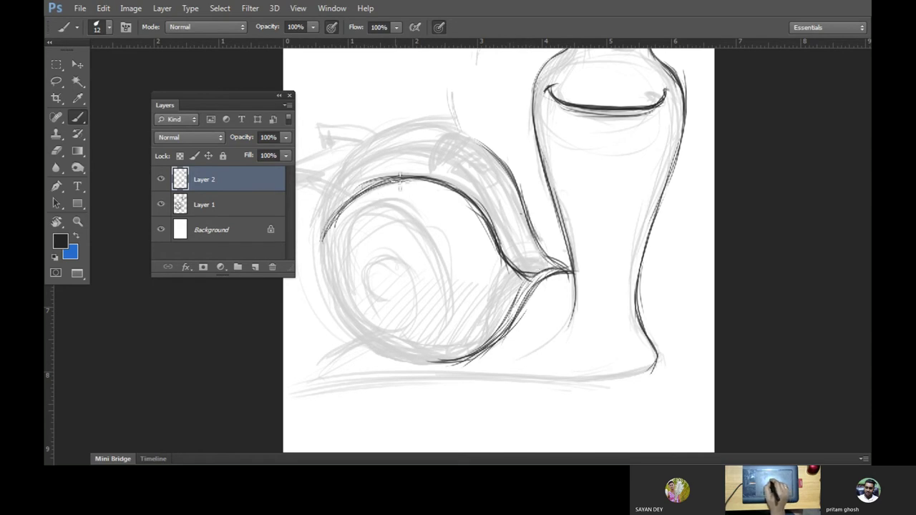
mouse_move(328, 217)
left_mouse_down()
mouse_move(368, 179)
mouse_move(327, 207)
mouse_move(394, 176)
mouse_move(443, 170)
mouse_move(466, 188)
mouse_move(425, 169)
mouse_move(394, 174)
left_mouse_up()
left_click_drag(334, 216, 323, 246)
left_click_drag(348, 191, 333, 245)
mouse_move(469, 187)
left_mouse_down()
mouse_move(436, 184)
mouse_move(466, 188)
mouse_move(498, 229)
left_mouse_up()
mouse_move(451, 174)
left_mouse_down()
mouse_move(513, 261)
mouse_move(507, 215)
mouse_move(511, 241)
mouse_move(548, 280)
left_mouse_up()
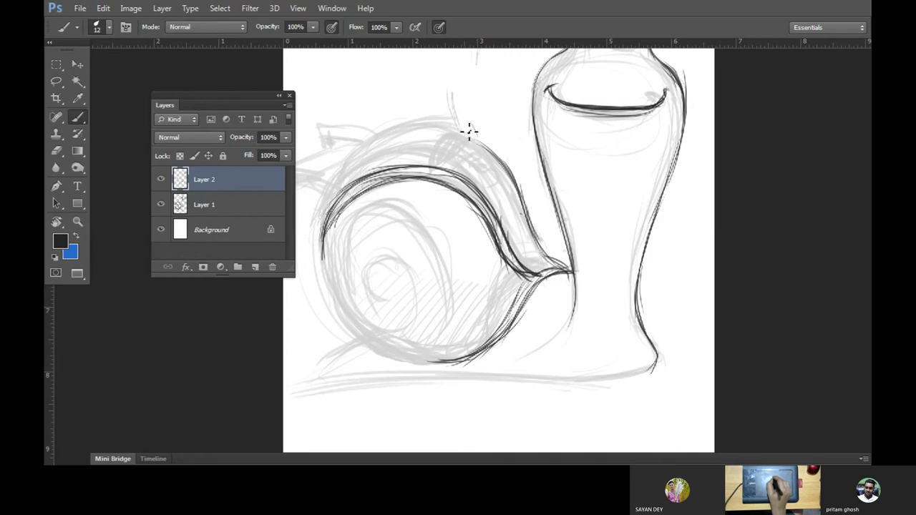
Outline the strap across the shell top and ink the shell's top arc
mouse_move(434, 172)
left_mouse_down()
mouse_move(475, 153)
mouse_move(454, 128)
mouse_move(434, 166)
mouse_move(461, 133)
mouse_move(478, 151)
mouse_move(478, 133)
mouse_move(388, 127)
left_mouse_up()
mouse_move(469, 129)
left_mouse_down()
mouse_move(390, 122)
mouse_move(367, 161)
left_mouse_up()
mouse_move(416, 123)
left_mouse_down()
mouse_move(330, 184)
mouse_move(421, 123)
mouse_move(354, 163)
left_mouse_up()
left_click_drag(455, 120, 382, 128)
left_click_drag(472, 185, 526, 165)
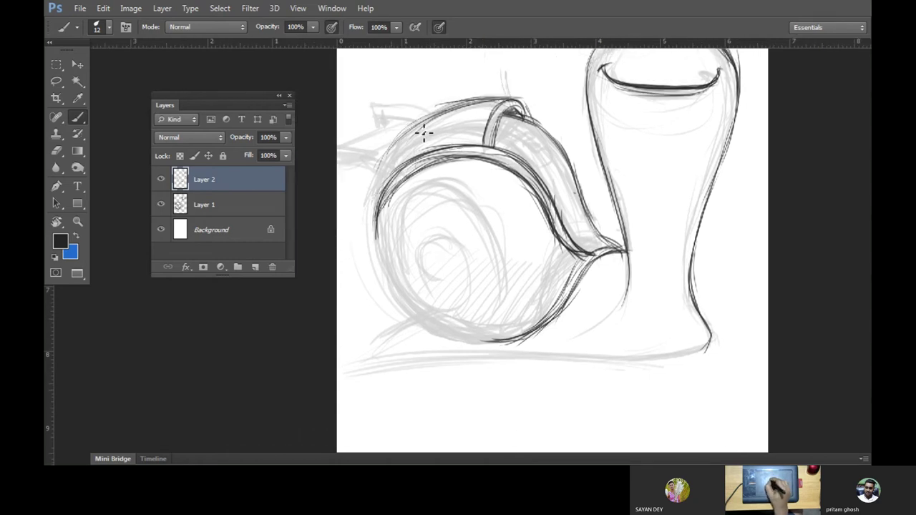
left_click_drag(444, 113, 373, 186)
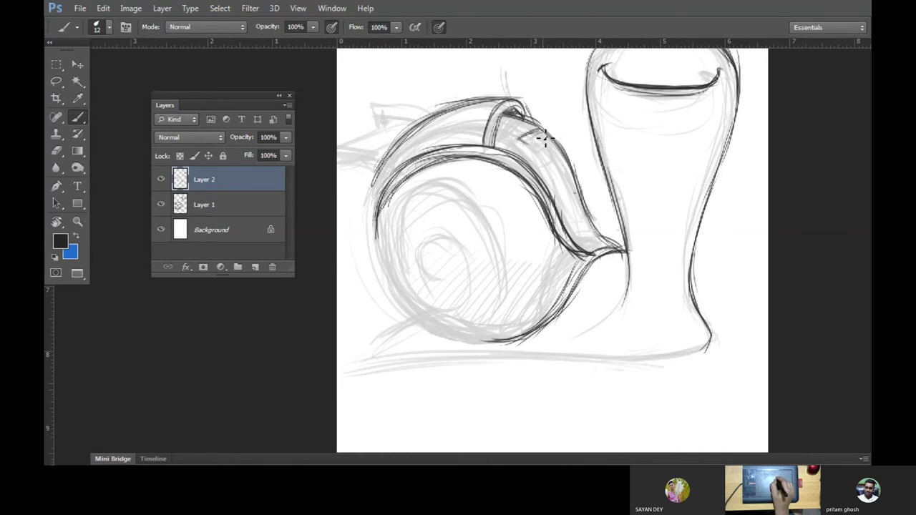
Draw the number 5 on the strap, ink the shell's upper-left edge, and return to Standard Screen Mode
left_click_drag(533, 131, 531, 140)
left_click_drag(549, 172, 573, 169)
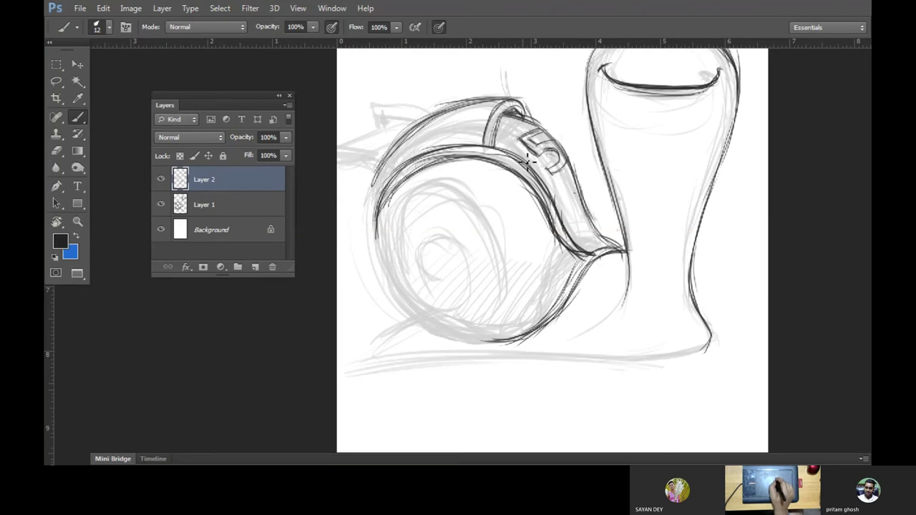
mouse_move(365, 141)
left_mouse_down()
mouse_move(343, 149)
mouse_move(393, 127)
mouse_move(411, 133)
left_mouse_up()
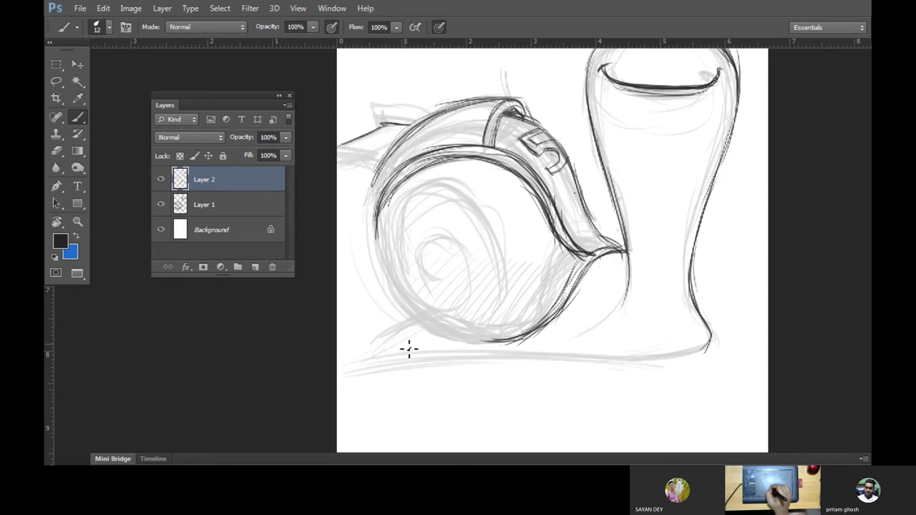
key("f")
key("f")
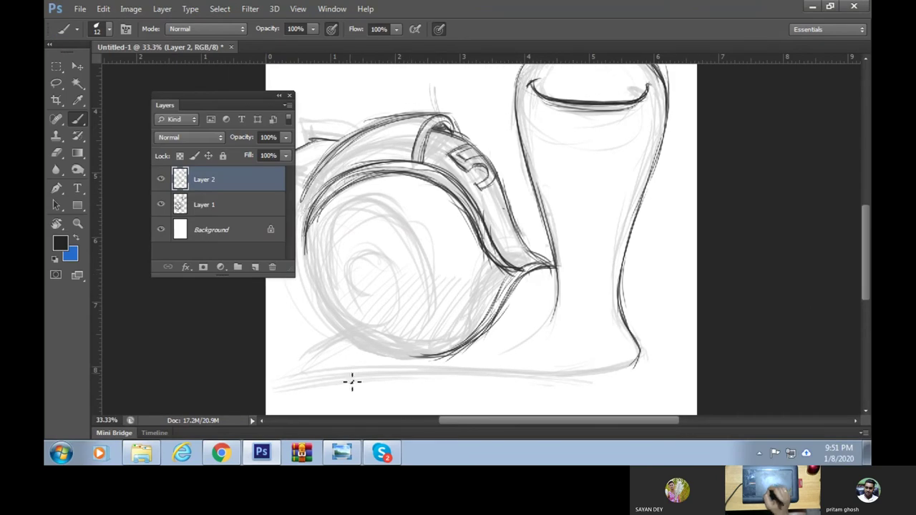
left_click(379, 454)
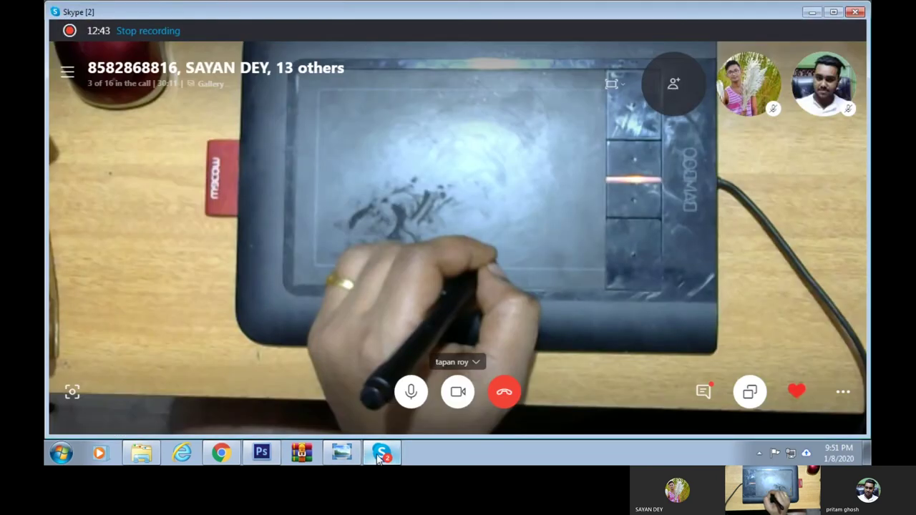
left_click(380, 454)
left_click(380, 455)
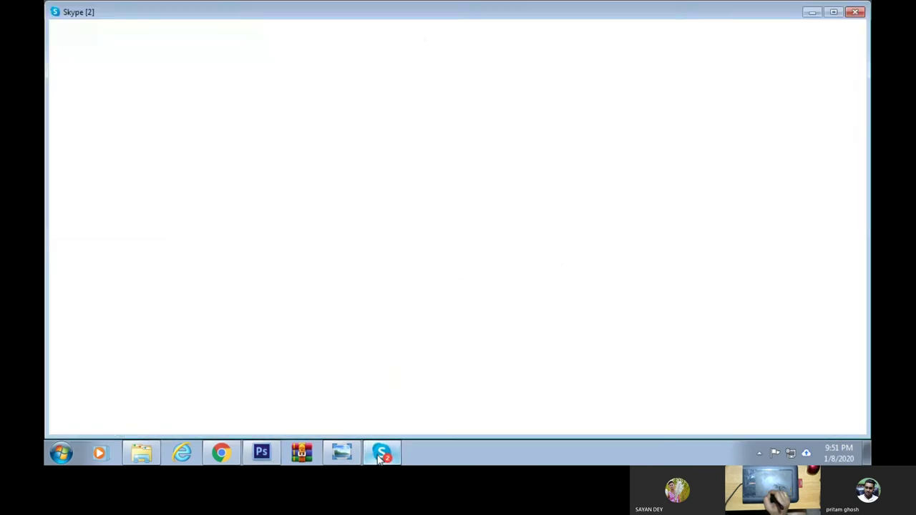
left_click(380, 454)
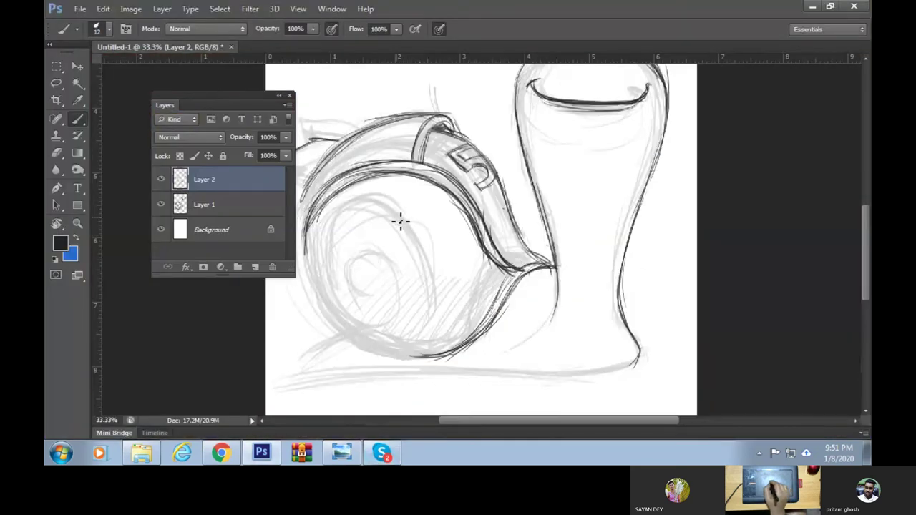
Switch to Full Screen Mode and pan the canvas to the shell's rear fin
left_click_drag(401, 222, 464, 211)
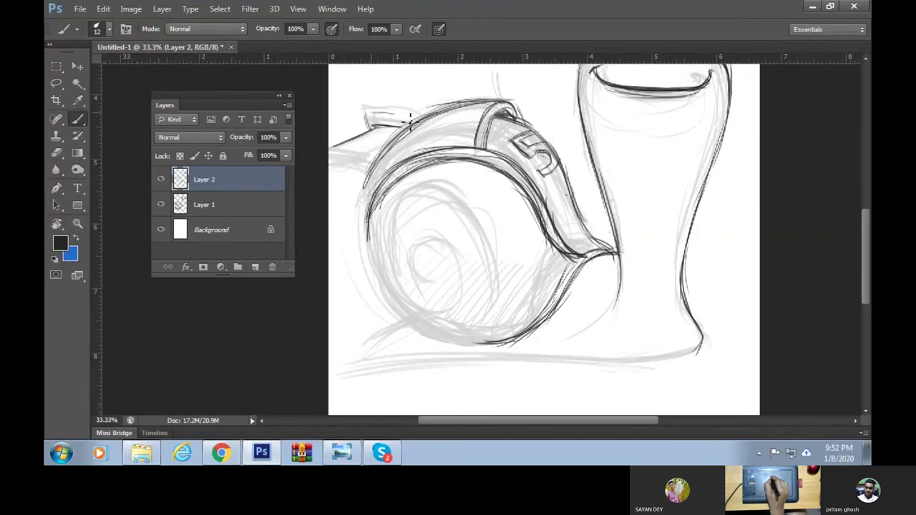
mouse_move(396, 148)
left_mouse_down()
mouse_move(340, 140)
mouse_move(312, 76)
left_mouse_up()
key("f")
key("f")
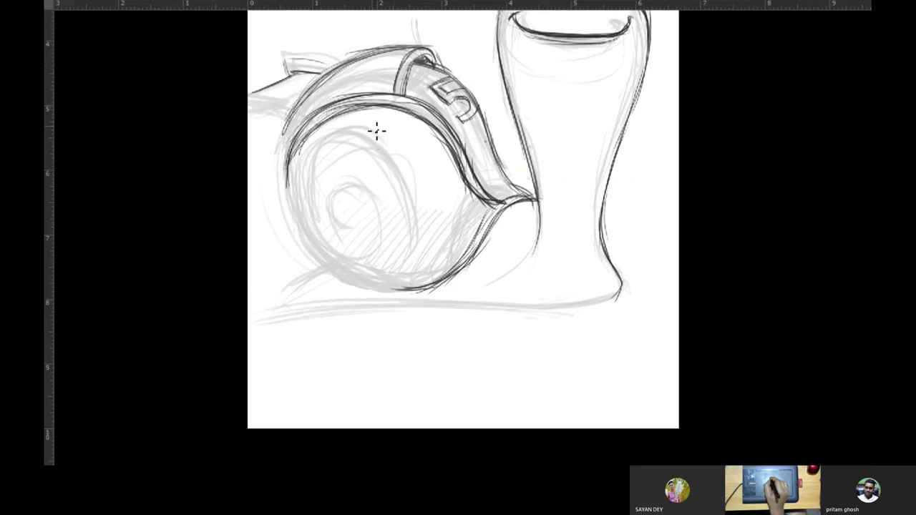
left_click_drag(391, 139, 451, 209)
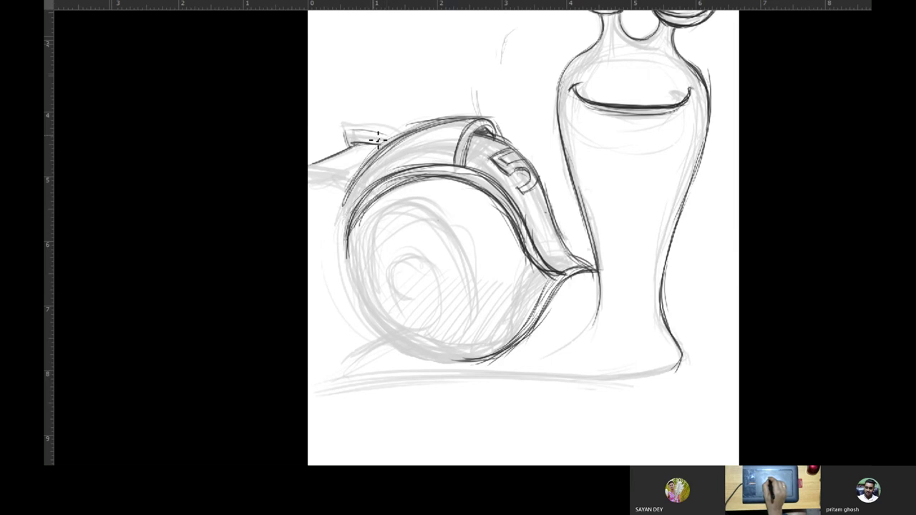
Ink the rear fin's top, lower edge, tip and support, plus the shell's left edge
left_click_drag(344, 130, 397, 140)
left_click_drag(342, 126, 398, 132)
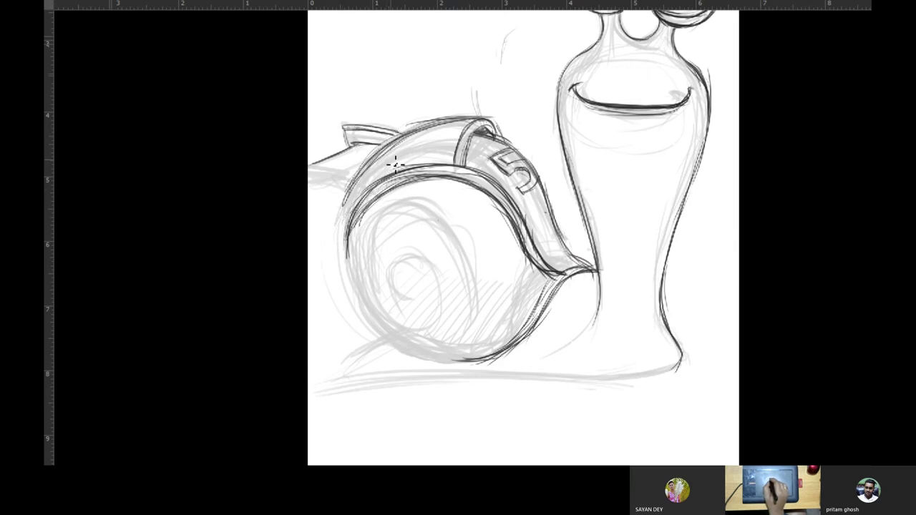
left_click_drag(326, 185, 381, 153)
mouse_move(311, 173)
left_mouse_down()
mouse_move(342, 183)
mouse_move(332, 183)
left_mouse_up()
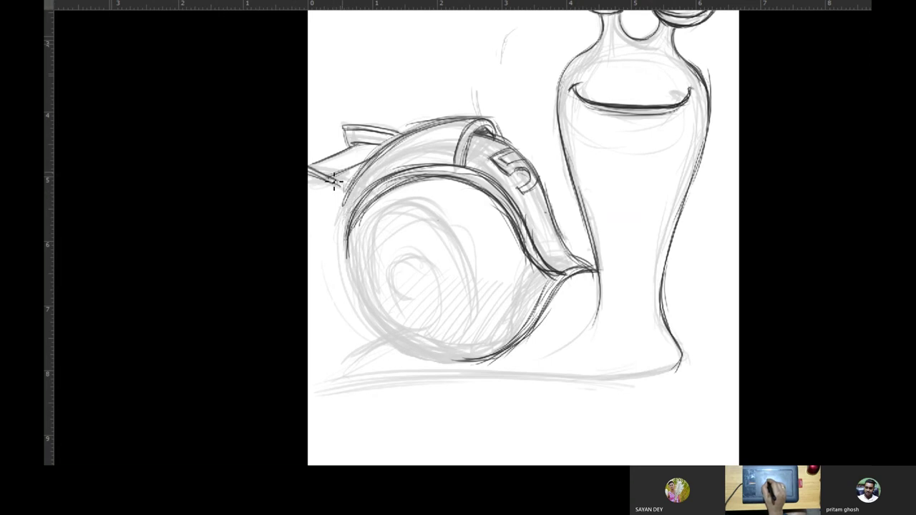
left_click_drag(309, 179, 353, 231)
mouse_move(327, 194)
left_mouse_down()
mouse_move(351, 219)
mouse_move(342, 219)
left_mouse_up()
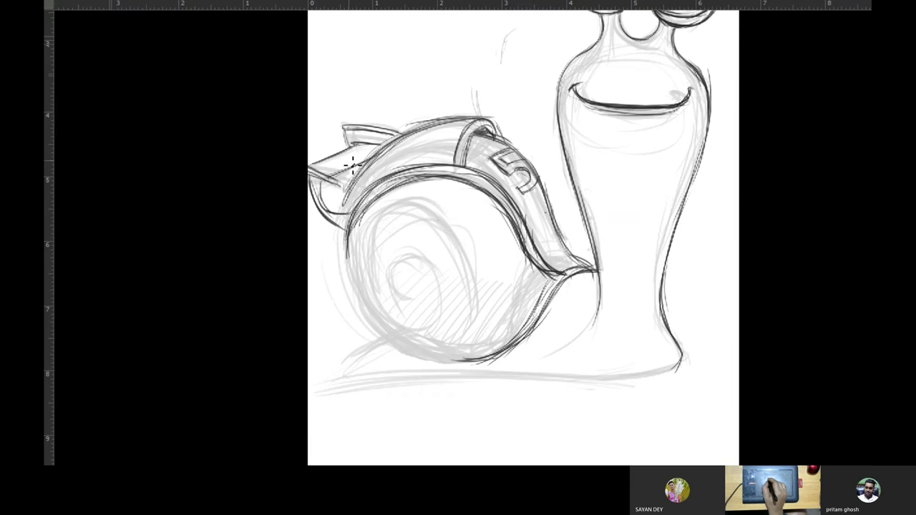
mouse_move(304, 170)
left_mouse_down()
mouse_move(326, 160)
mouse_move(328, 170)
left_mouse_up()
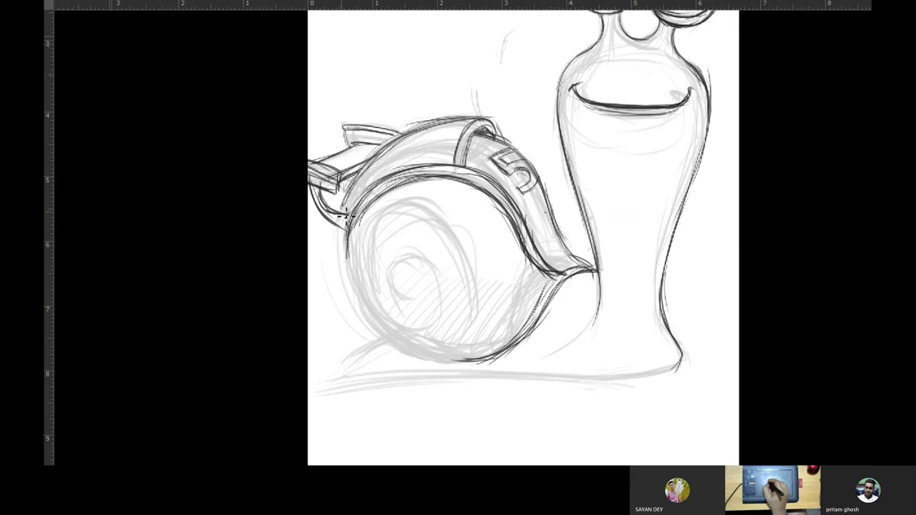
mouse_move(358, 172)
left_mouse_down()
mouse_move(334, 243)
mouse_move(338, 265)
left_mouse_up()
mouse_move(341, 215)
left_mouse_down()
mouse_move(338, 275)
mouse_move(335, 255)
left_mouse_up()
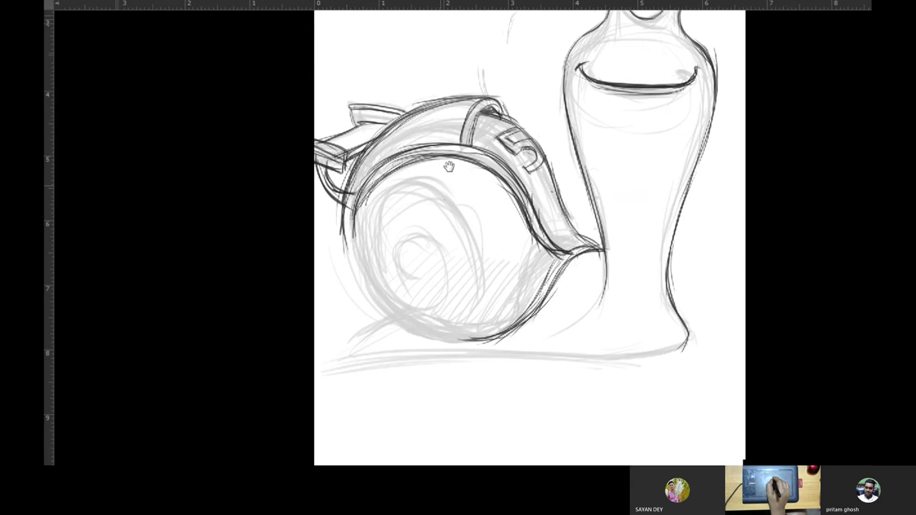
Ink and thicken the shell's lower-left, bottom and left outlines
left_click_drag(414, 133, 429, 81)
left_click_drag(355, 172, 397, 283)
left_click_drag(352, 197, 392, 289)
left_click_drag(357, 218, 397, 289)
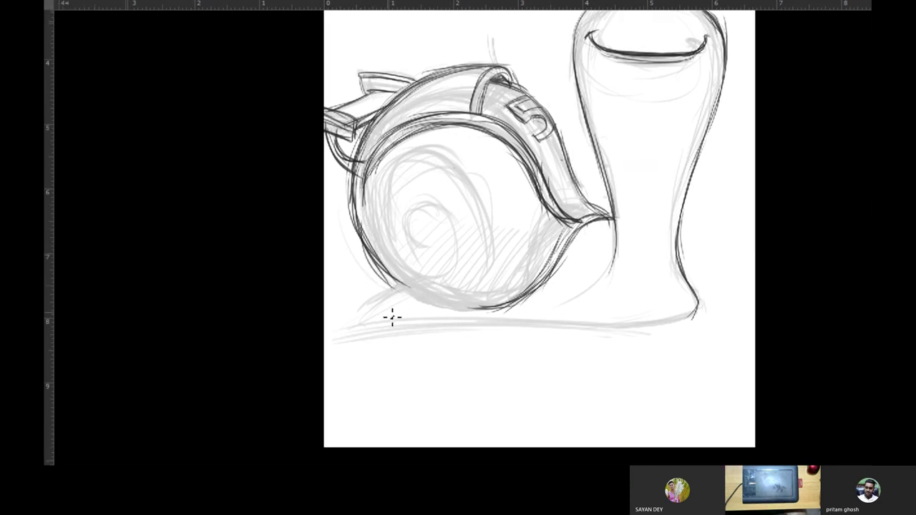
left_click_drag(361, 240, 415, 300)
left_click_drag(384, 271, 451, 308)
left_click_drag(409, 287, 497, 309)
left_click_drag(434, 306, 501, 315)
left_click_drag(403, 290, 515, 309)
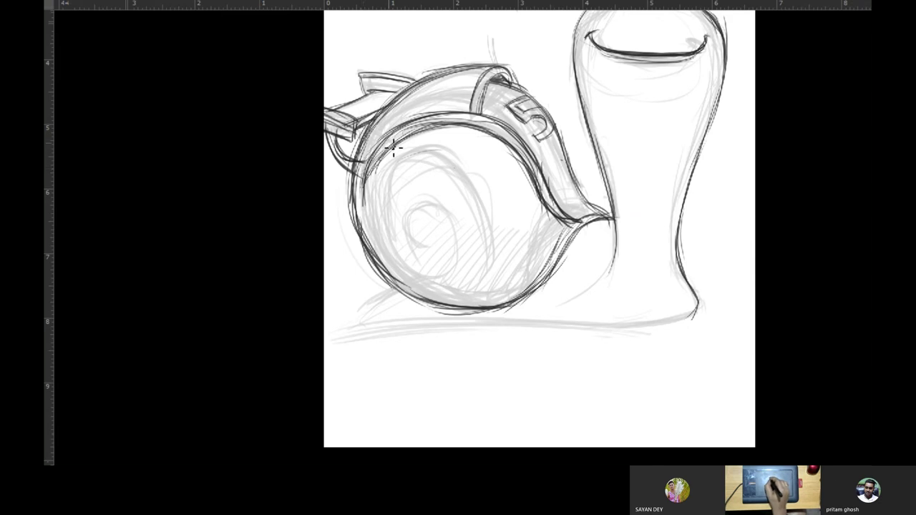
left_click_drag(379, 172, 366, 247)
left_click_drag(365, 204, 374, 239)
mouse_move(361, 175)
left_mouse_down()
mouse_move(358, 243)
mouse_move(371, 250)
left_mouse_up()
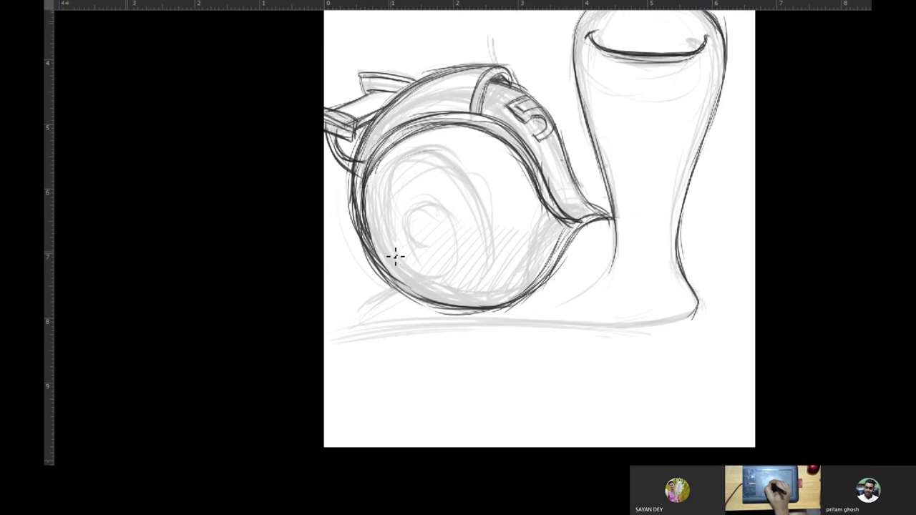
Sketch the spiral arcs and inner curves inside the shell
mouse_move(408, 165)
left_mouse_down()
mouse_move(473, 161)
mouse_move(489, 206)
left_mouse_up()
mouse_move(437, 155)
left_mouse_down()
mouse_move(491, 230)
mouse_move(491, 256)
left_mouse_up()
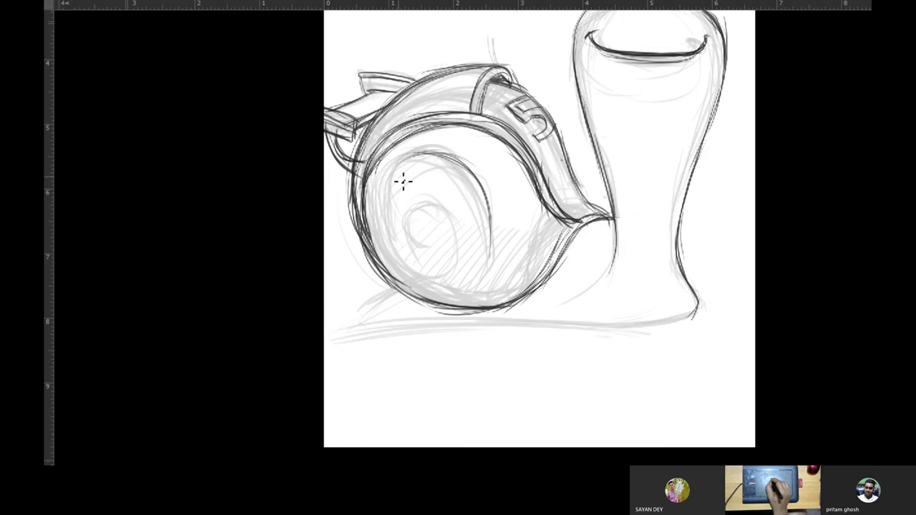
mouse_move(395, 166)
left_mouse_down()
mouse_move(385, 237)
mouse_move(427, 275)
left_mouse_up()
mouse_move(388, 198)
left_mouse_down()
mouse_move(415, 266)
mouse_move(435, 284)
left_mouse_up()
mouse_move(401, 254)
left_mouse_down()
mouse_move(458, 267)
mouse_move(467, 239)
left_mouse_up()
mouse_move(442, 286)
left_mouse_down()
mouse_move(433, 186)
mouse_move(466, 262)
mouse_move(456, 224)
mouse_move(456, 273)
left_mouse_up()
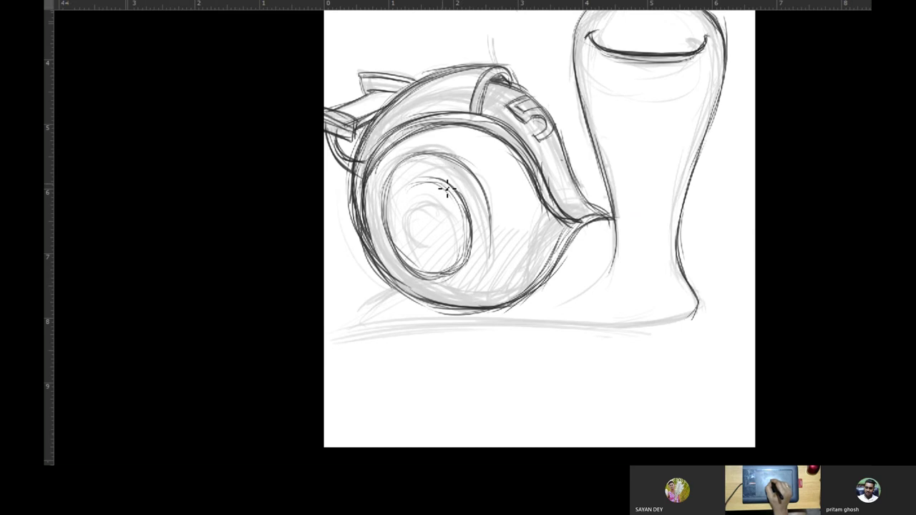
Draw the spiral's small center and darken its upper-right arc and right side
mouse_move(435, 197)
left_mouse_down()
mouse_move(446, 241)
mouse_move(432, 241)
mouse_move(432, 218)
mouse_move(429, 243)
mouse_move(433, 208)
mouse_move(443, 245)
left_mouse_up()
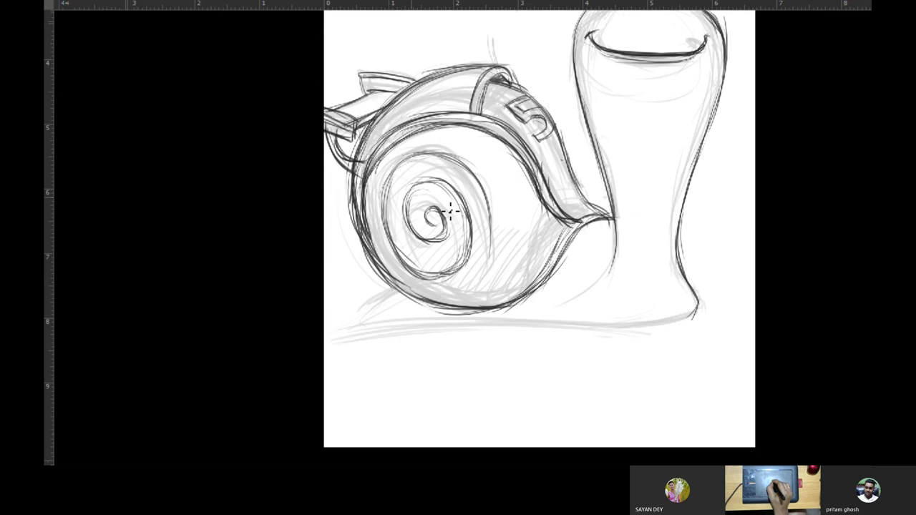
mouse_move(409, 174)
left_mouse_down()
mouse_move(462, 166)
mouse_move(483, 237)
left_mouse_up()
left_click_drag(473, 185, 483, 266)
left_click_drag(484, 206, 493, 269)
left_click_drag(483, 186, 492, 281)
left_click_drag(487, 207, 478, 288)
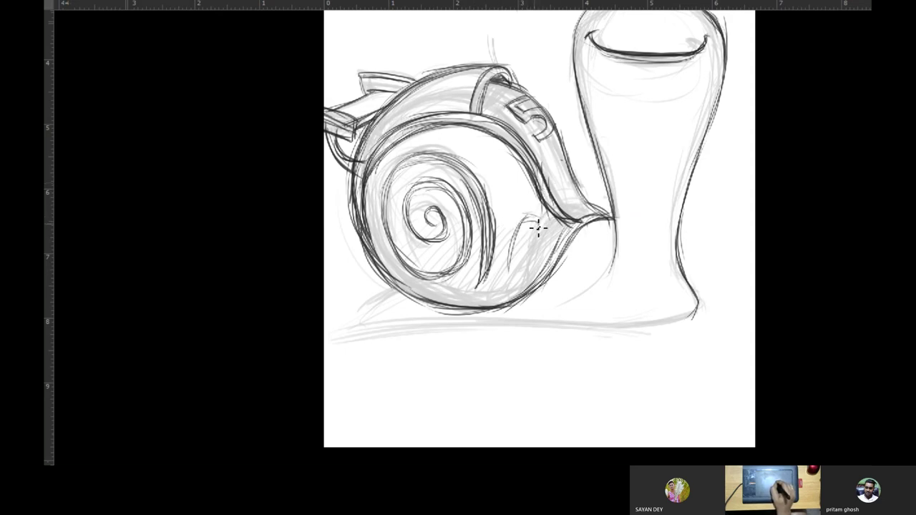
Ink the curved line near the shell's front
left_click_drag(534, 229, 511, 276)
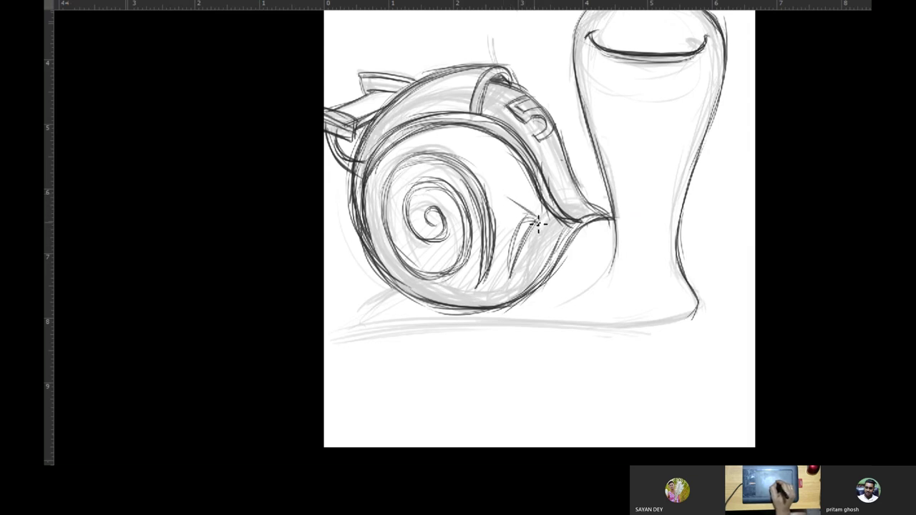
left_click_drag(525, 217, 505, 283)
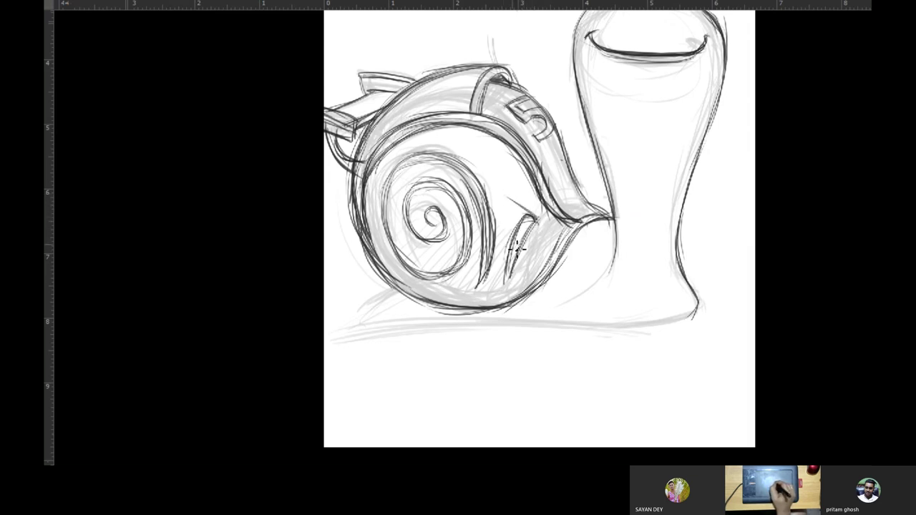
left_click_drag(527, 223, 523, 242)
mouse_move(515, 273)
left_mouse_down()
mouse_move(525, 228)
mouse_move(513, 283)
left_mouse_up()
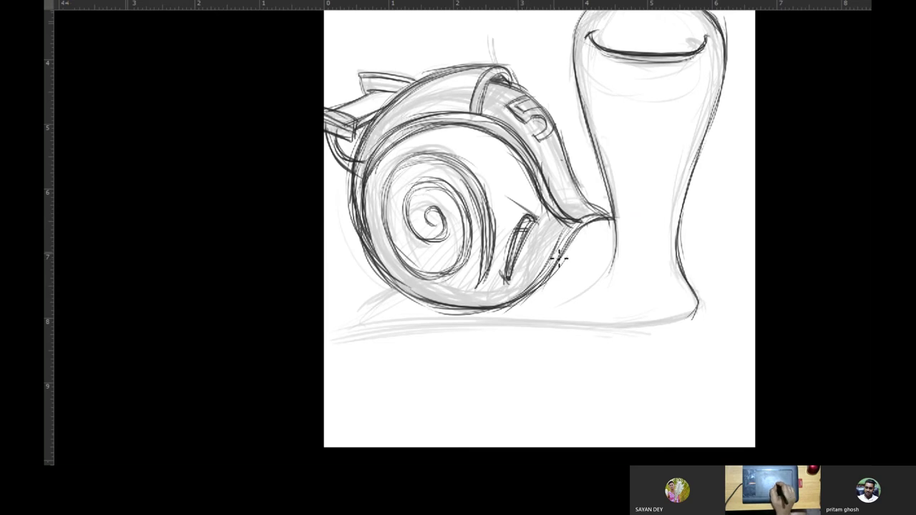
Ink the shell edges near the body and lower-left, and hatch shading in the lower-right shell
scroll(566, 263, "down", 2)
scroll(594, 222, "down", 2)
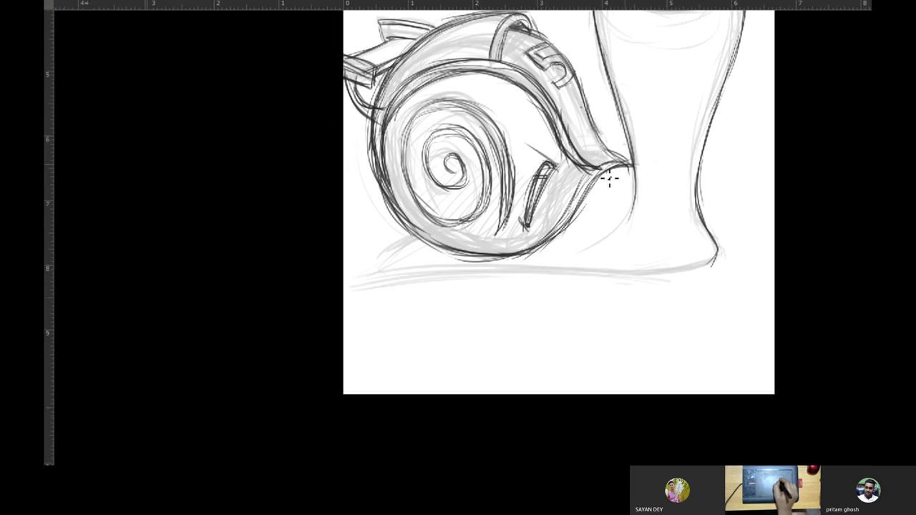
mouse_move(610, 179)
left_mouse_down()
mouse_move(635, 167)
mouse_move(565, 236)
left_mouse_up()
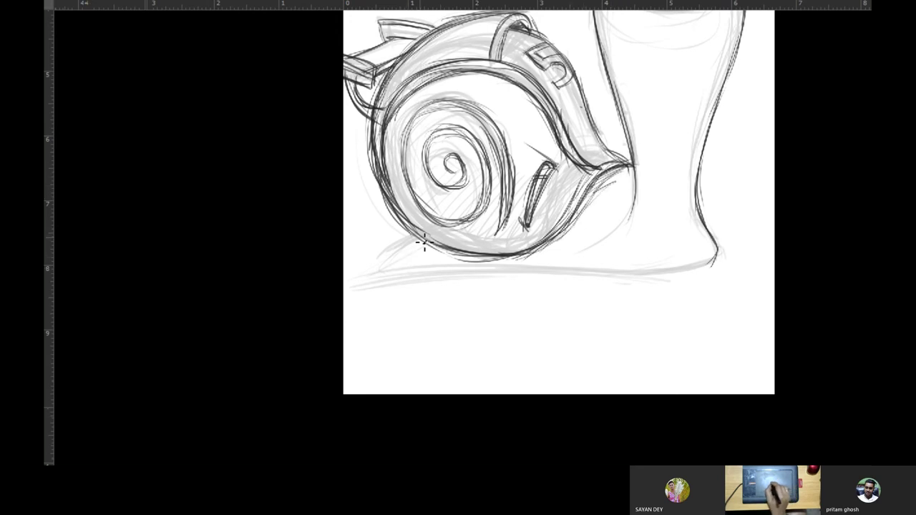
left_click_drag(419, 239, 366, 272)
left_click_drag(418, 239, 359, 278)
left_click_drag(571, 236, 544, 254)
left_click_drag(591, 222, 556, 259)
left_click_drag(620, 224, 565, 257)
Draw and darken the long foot line beneath the snail
left_click_drag(711, 269, 488, 282)
left_click_drag(587, 273, 409, 285)
mouse_move(517, 278)
left_mouse_down()
mouse_move(356, 275)
mouse_move(357, 283)
left_mouse_up()
left_click_drag(436, 284, 374, 286)
mouse_move(489, 277)
left_mouse_down()
mouse_move(381, 287)
mouse_move(392, 285)
left_mouse_up()
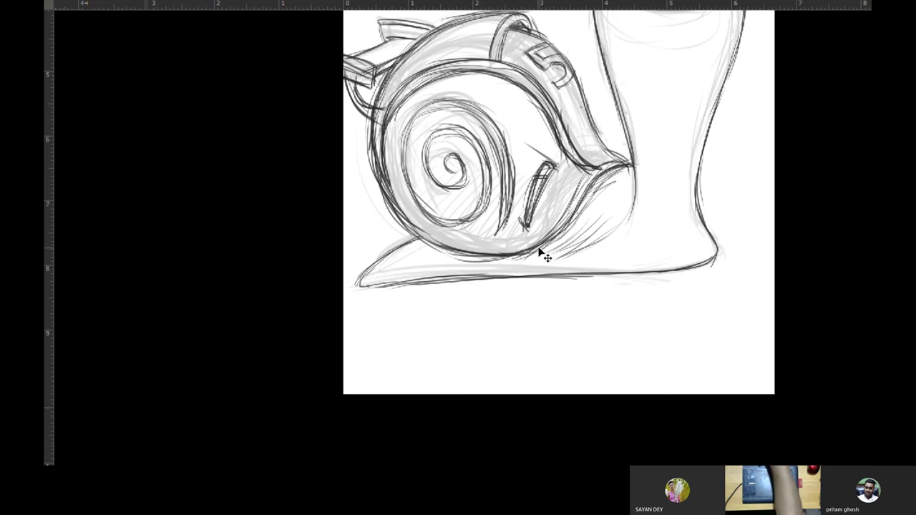
Fit the snail on screen, re-centre it, exit full screen and show the Layers panel
key("ctrl+0")
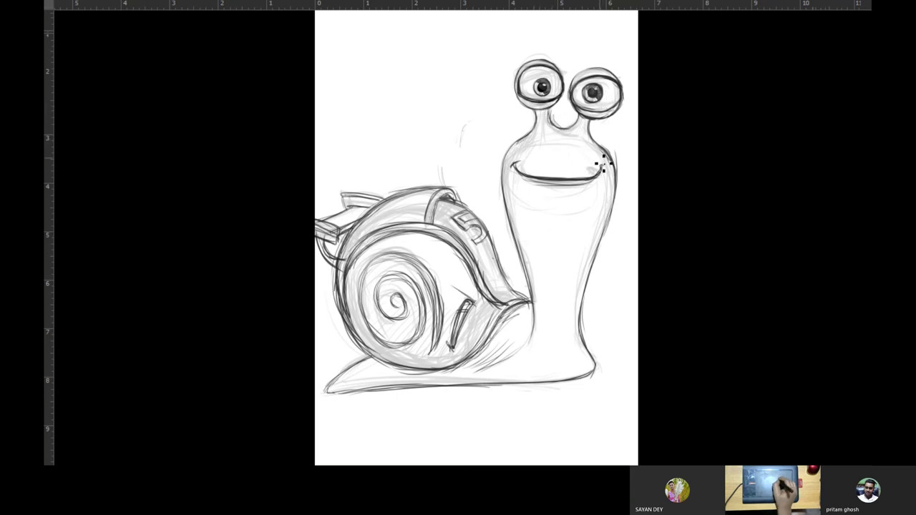
left_click_drag(560, 335, 608, 341)
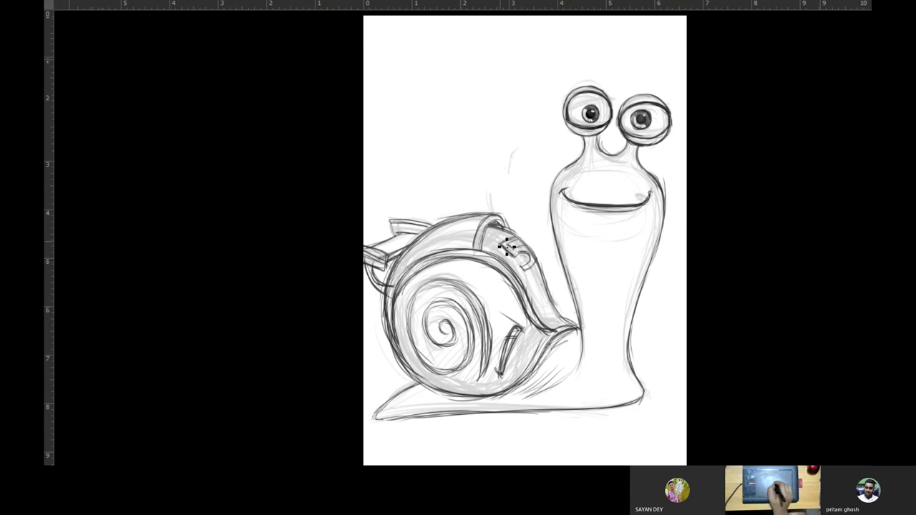
key("f")
key("F7")
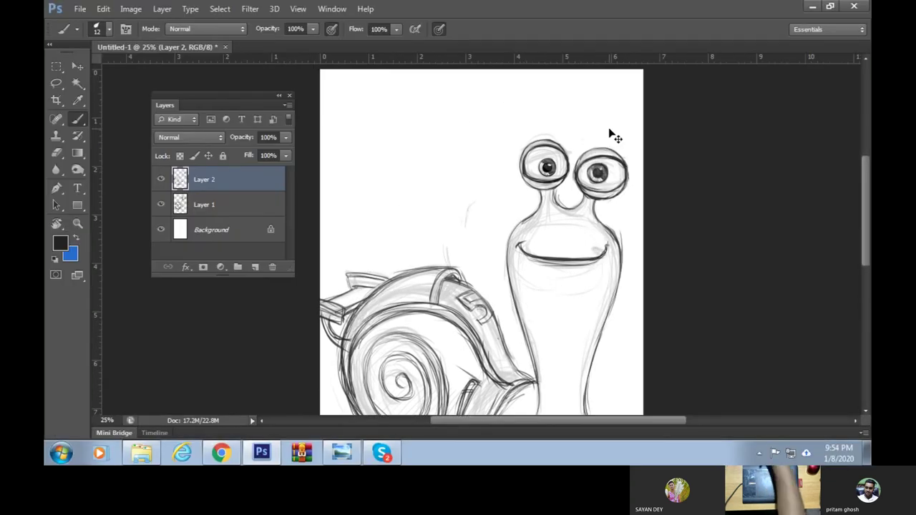
Zoom out, hide and select Layer 1's rough sketch, then switch to Chrome
key("ctrl+minus")
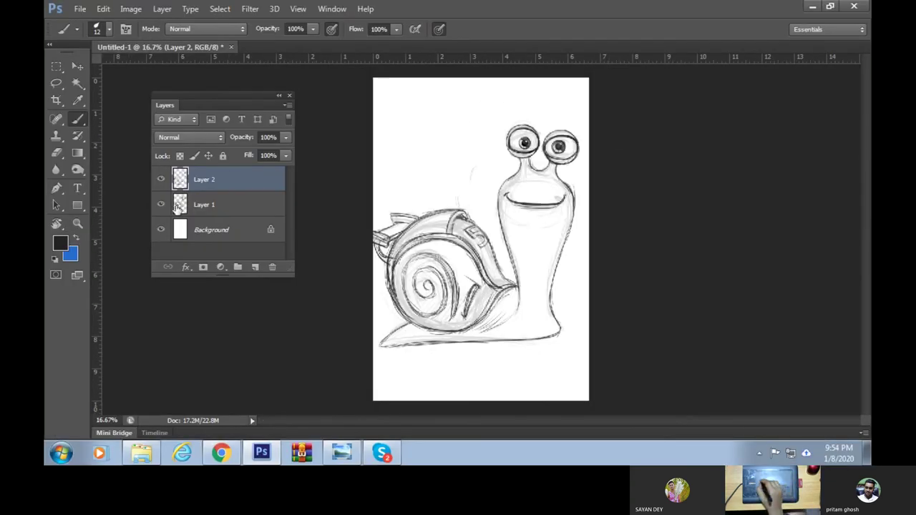
left_click(160, 205)
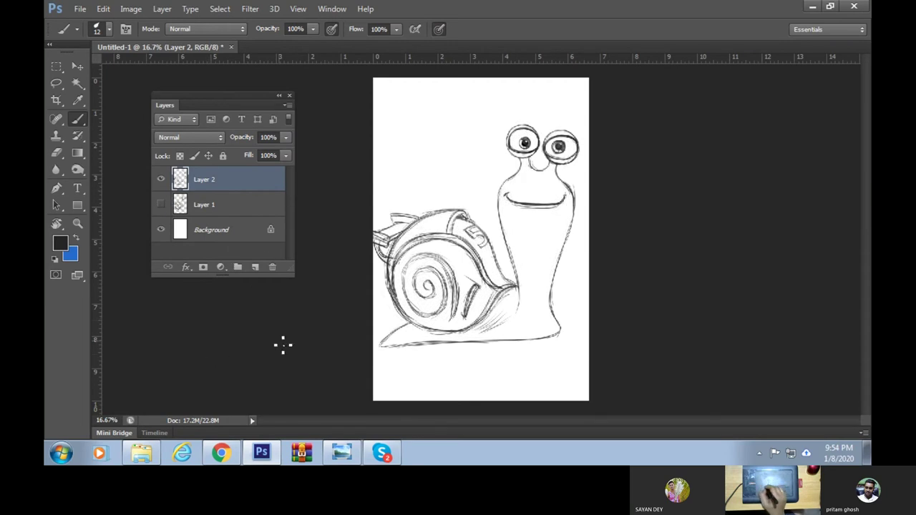
left_click(233, 211)
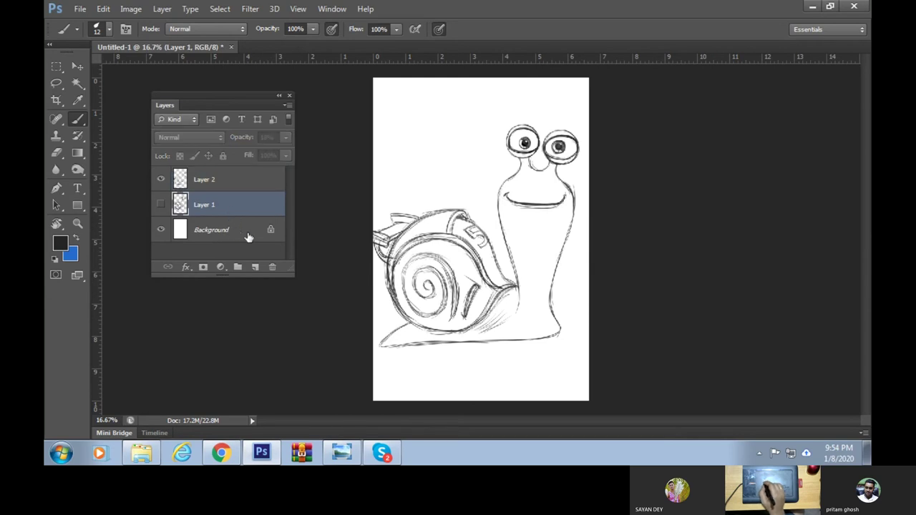
left_click(222, 453)
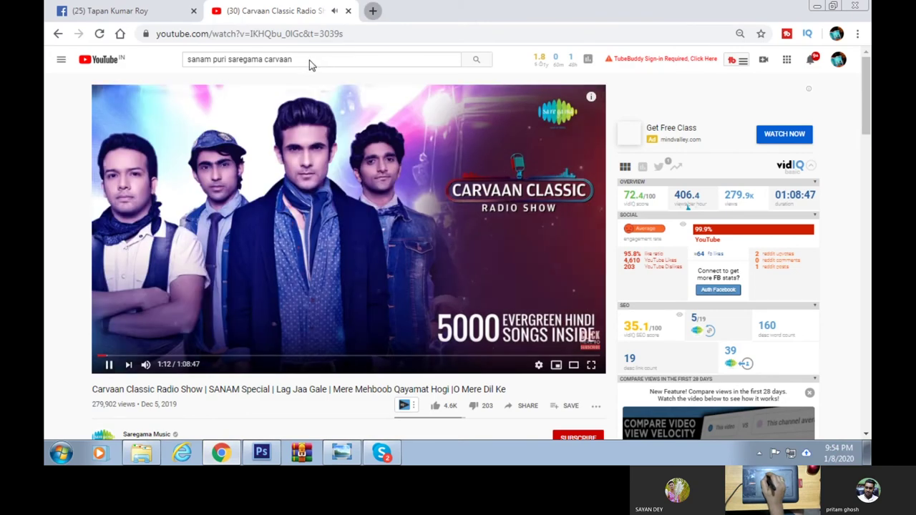
Search Google in a new tab for 'turbo animated movie illustration' and show Images results
key("ctrl+t")
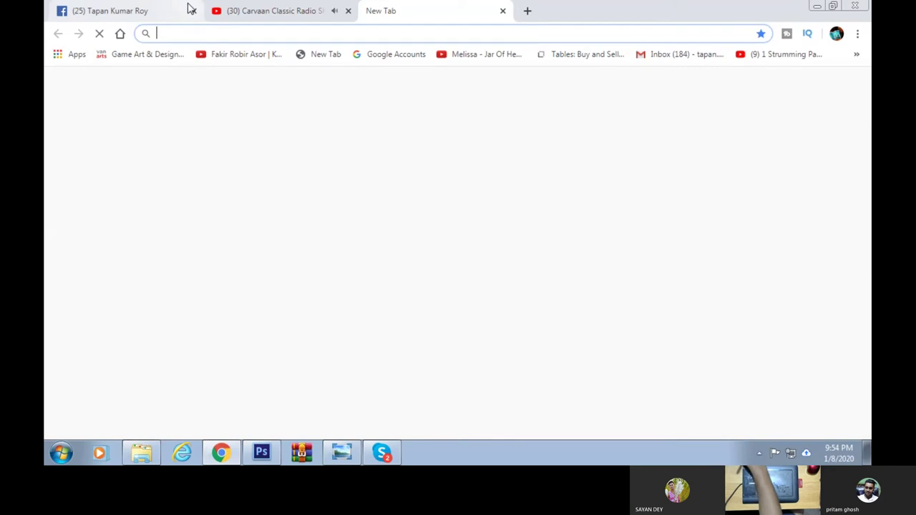
type("tur")
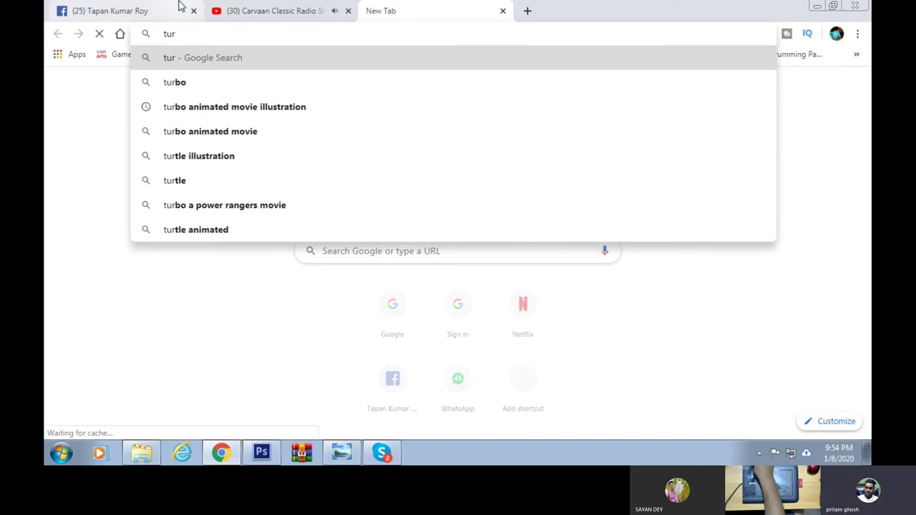
type("bo")
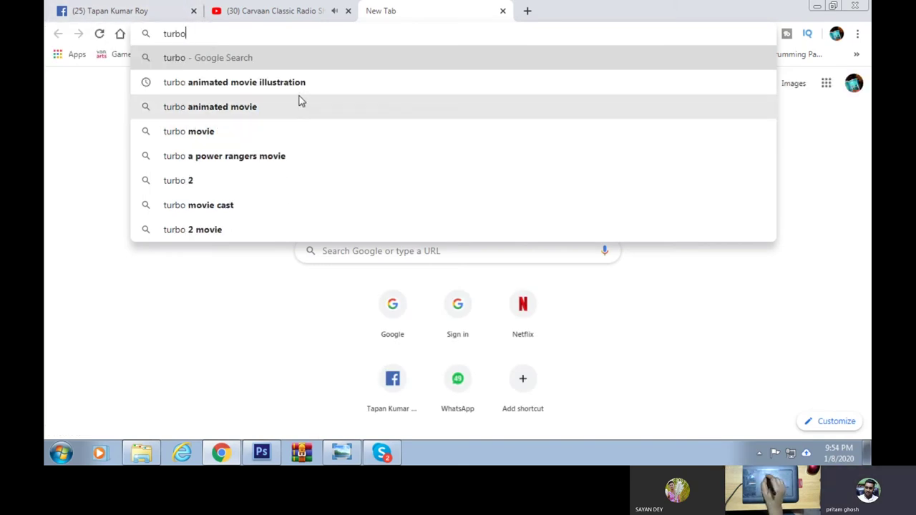
left_click(302, 84)
left_click(304, 84)
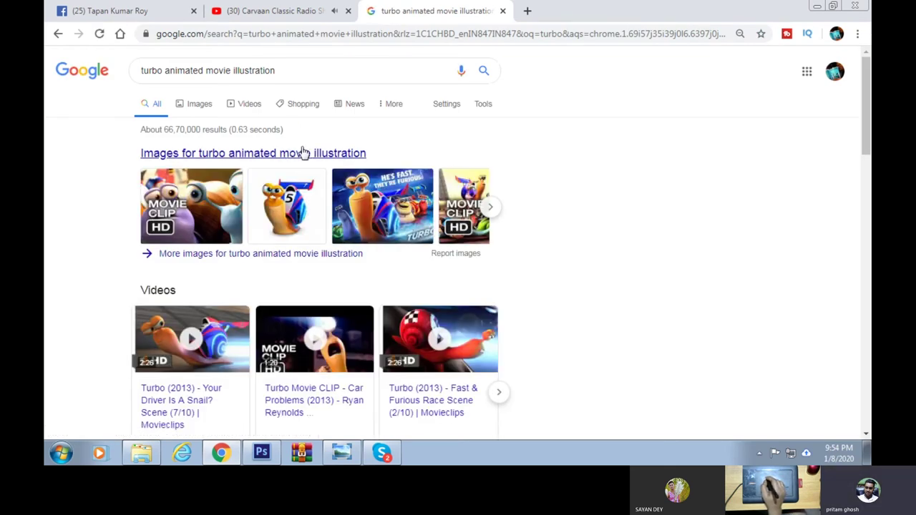
left_click(300, 155)
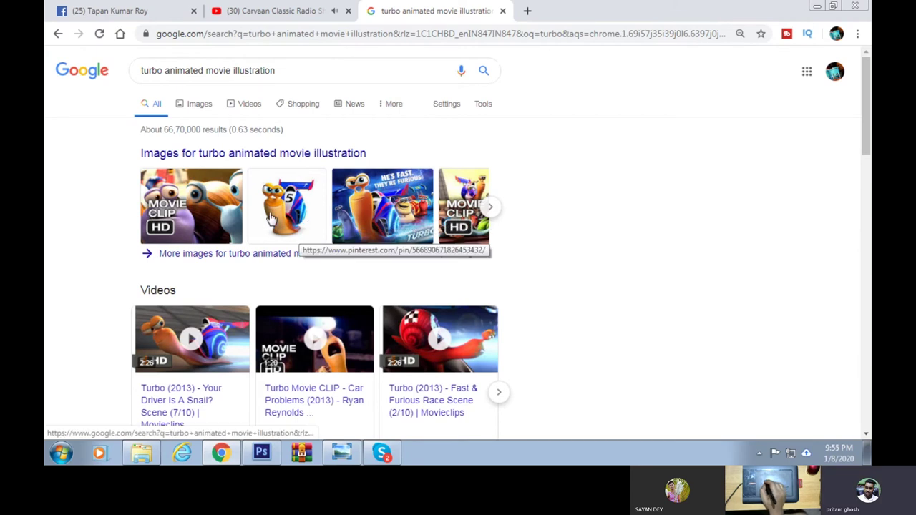
left_click(199, 106)
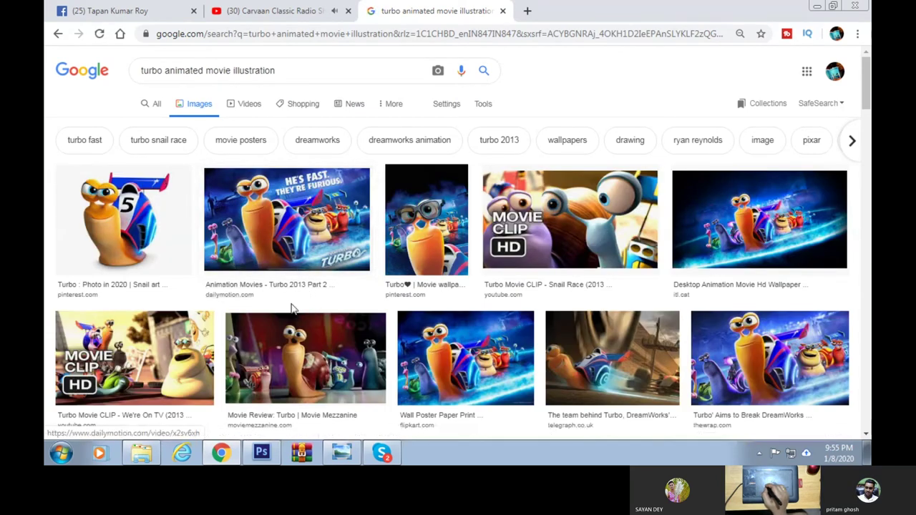
Preview The Wrap's racing-snails Turbo picture and save it as turbonews.png
scroll(866, 102, "down", 1)
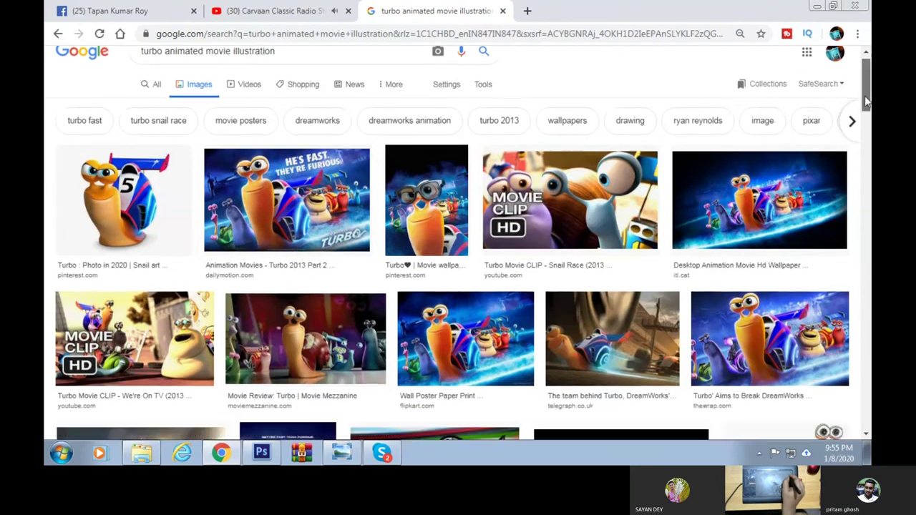
scroll(866, 103, "down", 1)
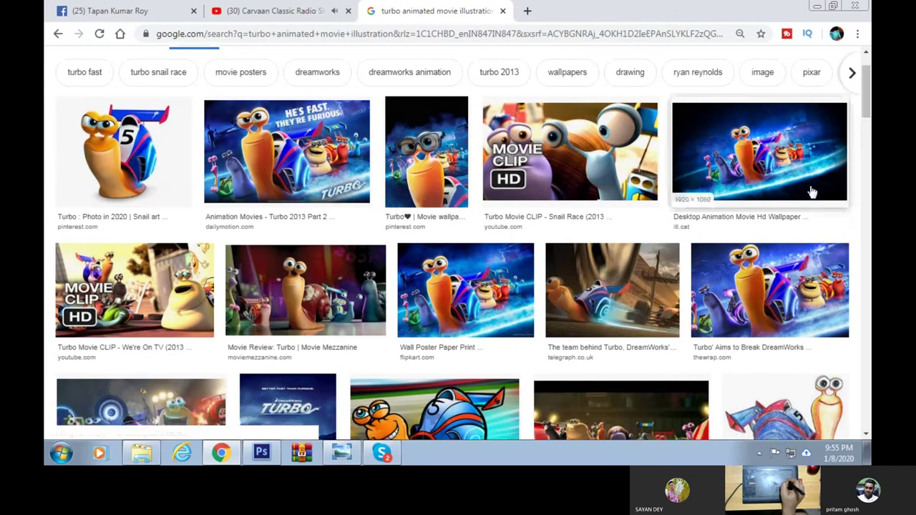
mouse_move(770, 338)
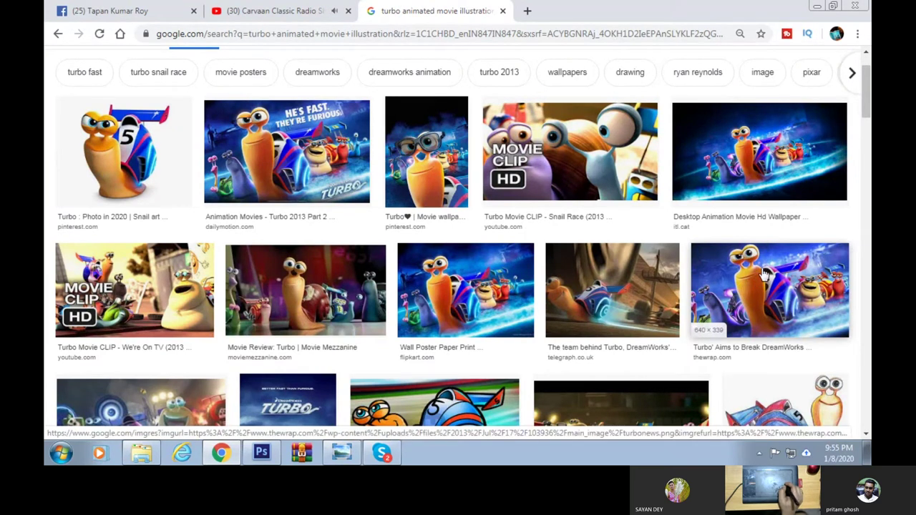
left_click(760, 271)
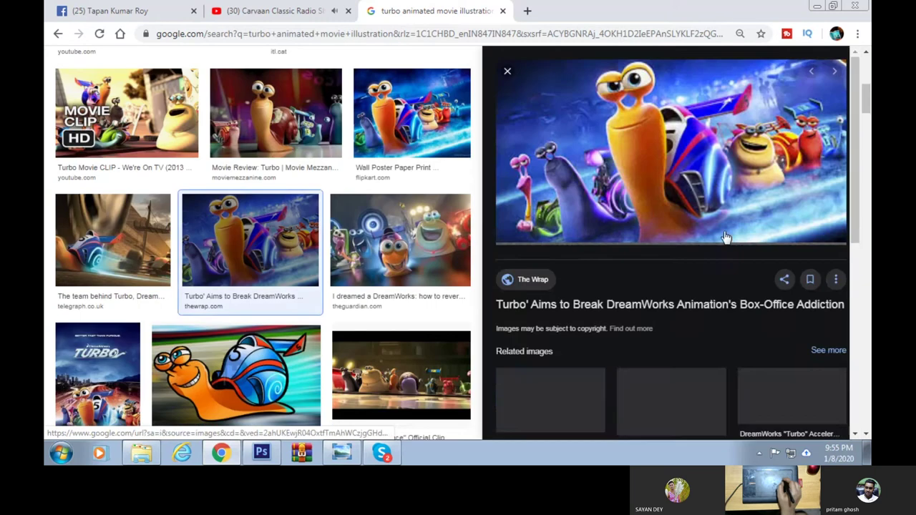
right_click(709, 145)
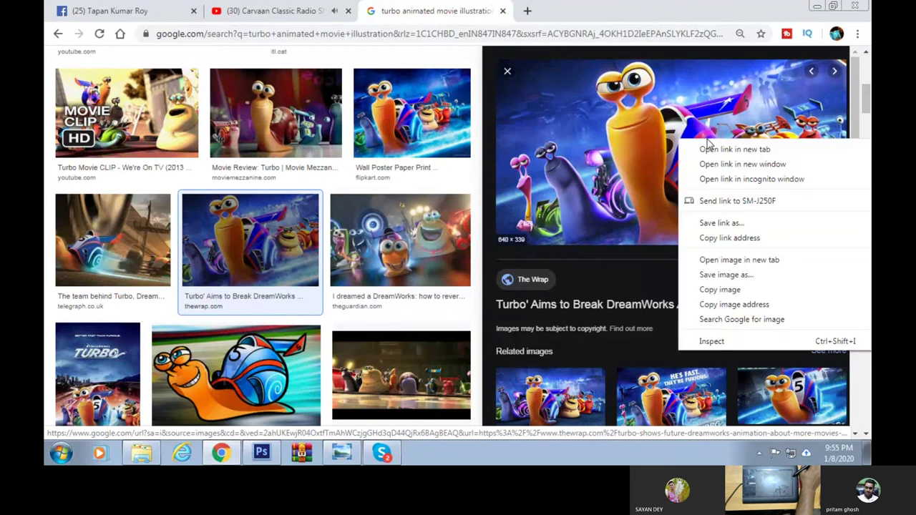
left_click(733, 279)
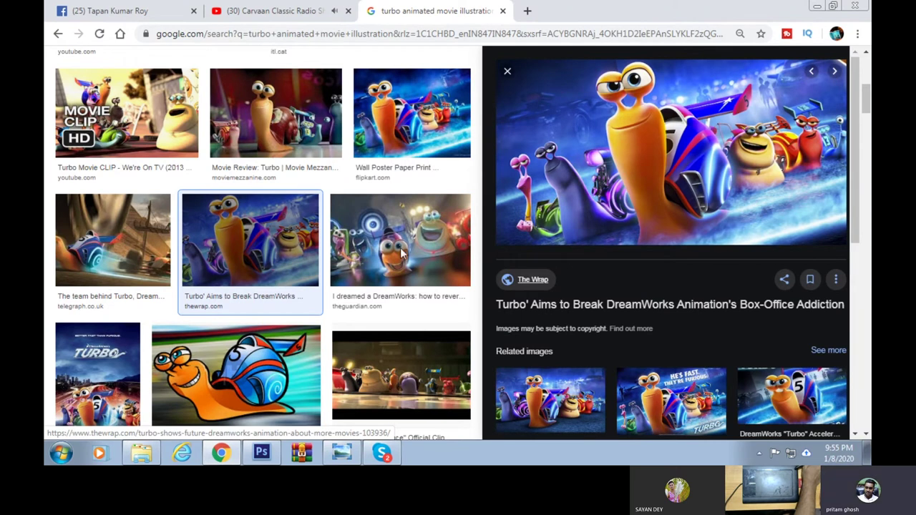
key("ctrl+s")
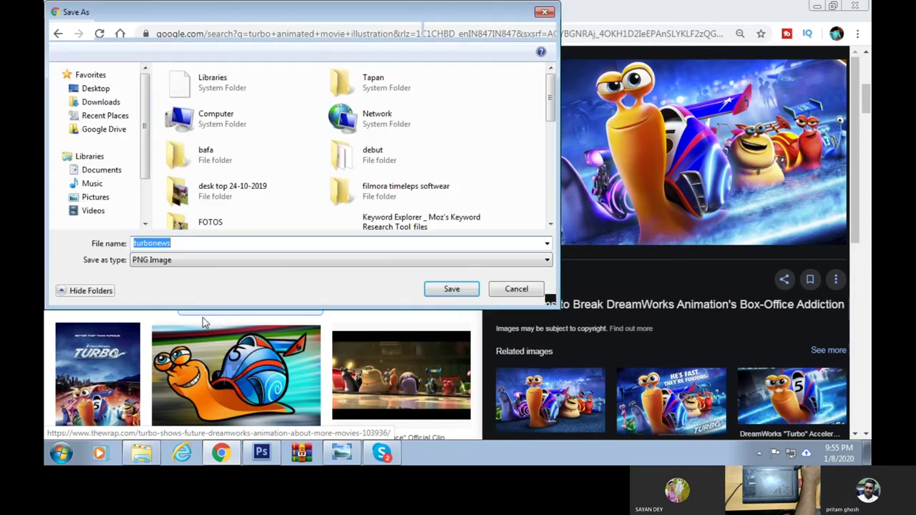
left_click(450, 290)
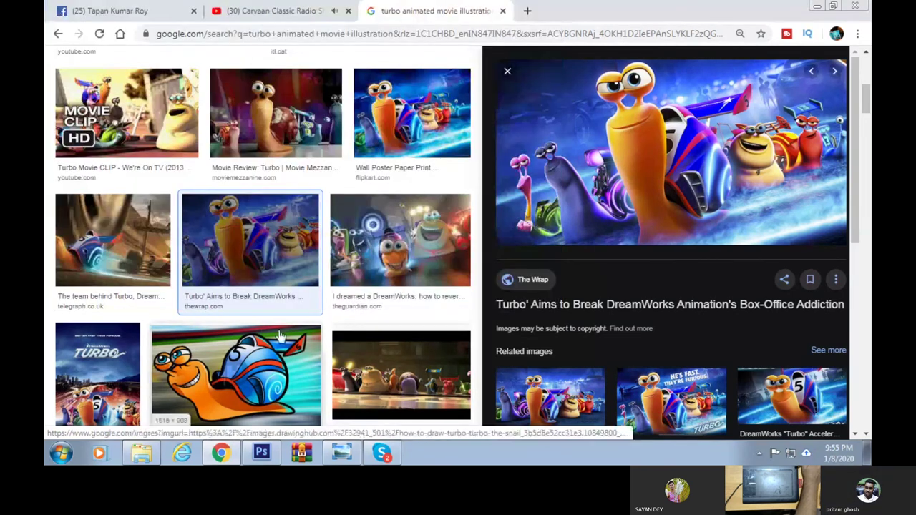
Scroll through the image results to find the DreamWorks Turbo poster
scroll(239, 163, "up", 1)
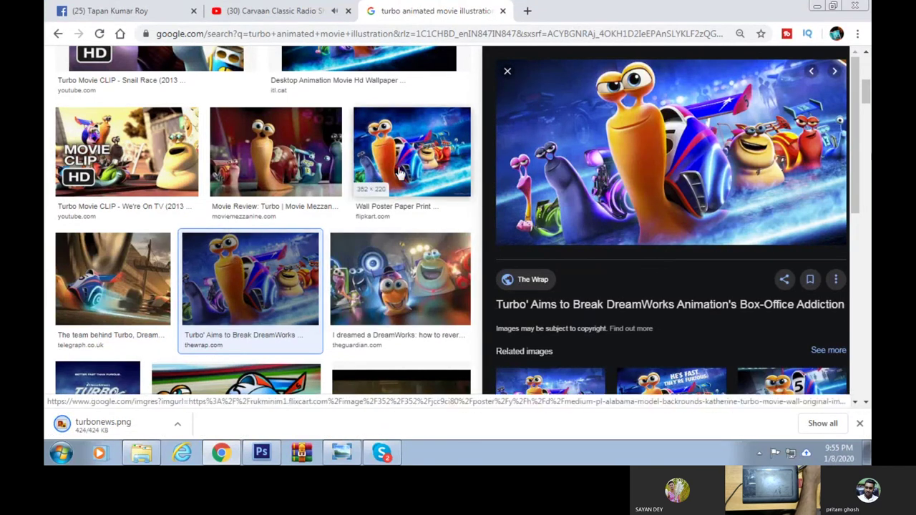
scroll(308, 297, "up", 3)
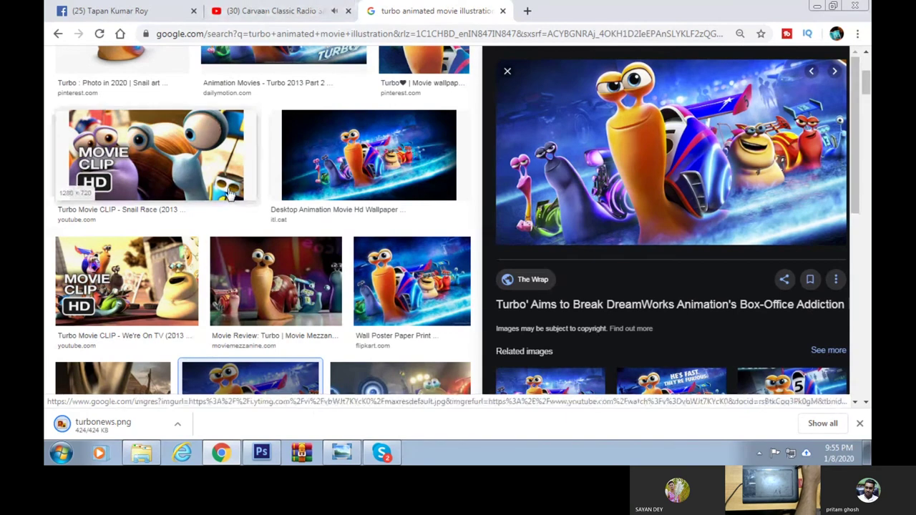
scroll(229, 194, "up", 3)
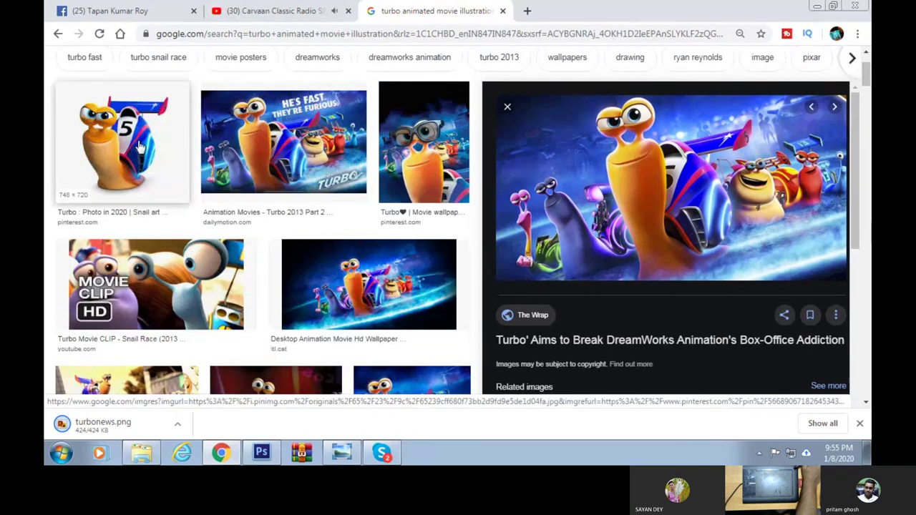
scroll(239, 200, "down", 5)
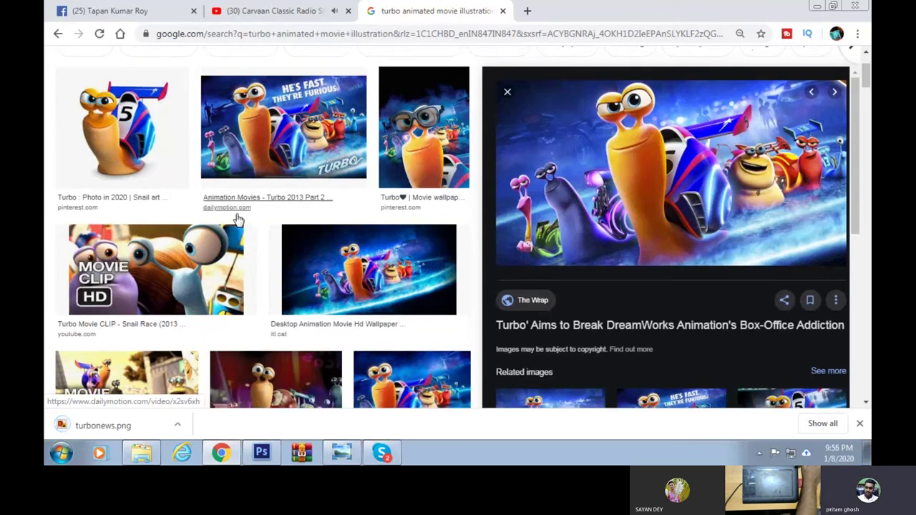
mouse_move(250, 215)
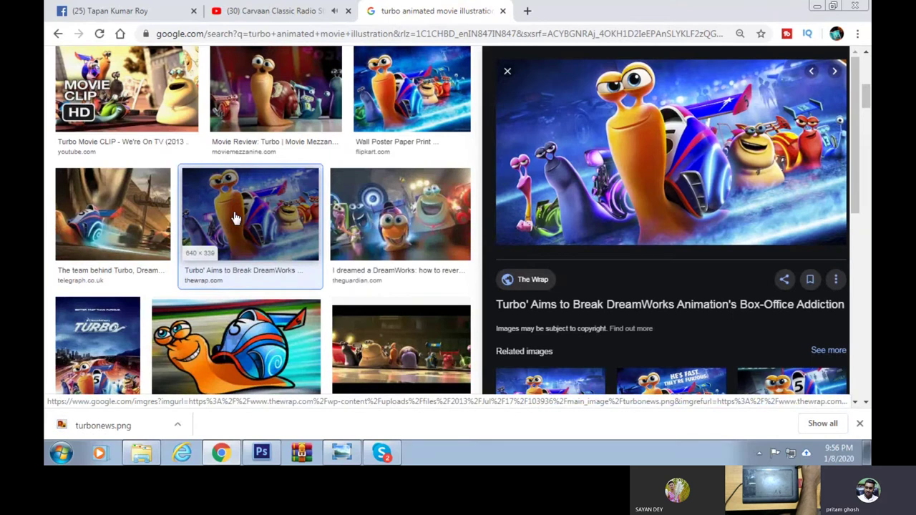
scroll(236, 217, "up", 3)
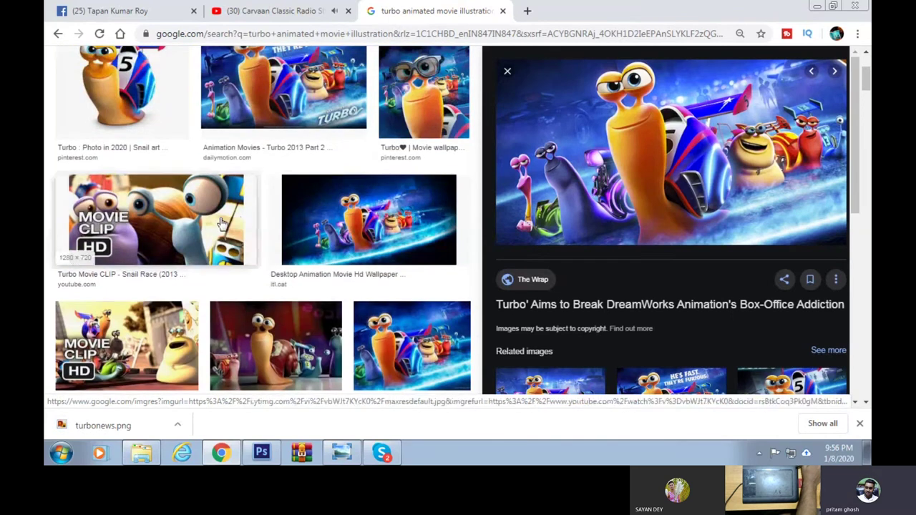
scroll(233, 218, "down", 3)
scroll(222, 228, "down", 3)
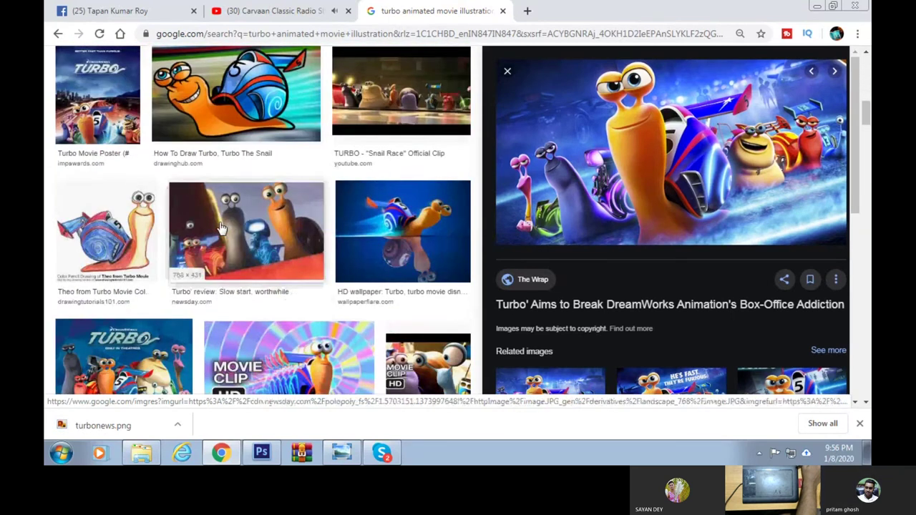
scroll(222, 228, "down", 3)
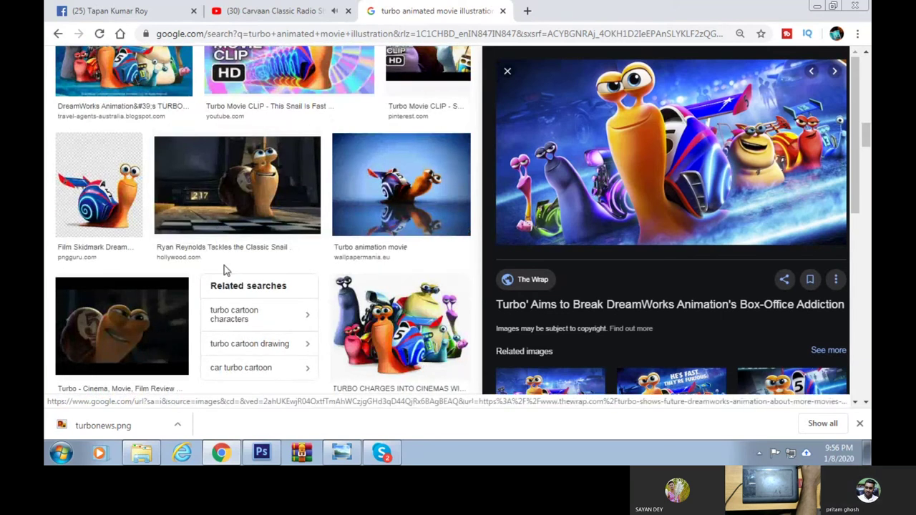
scroll(223, 269, "down", 2)
scroll(223, 265, "down", 2)
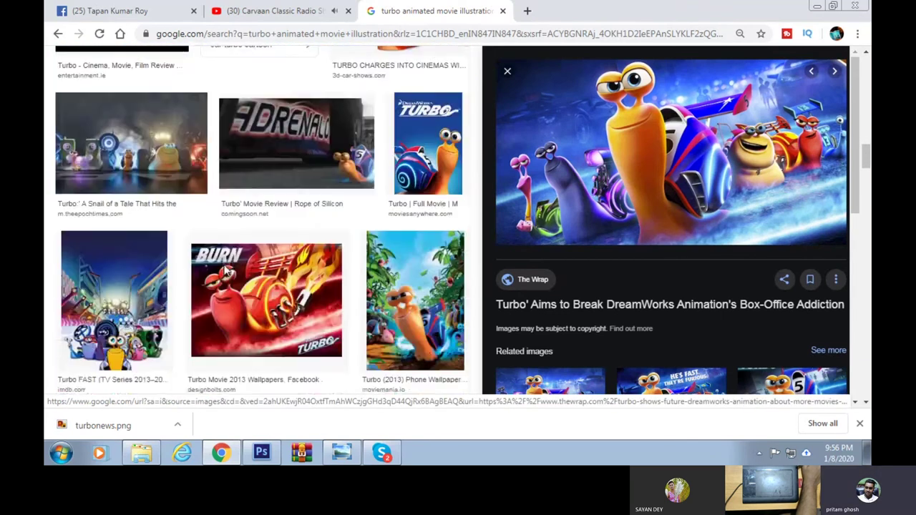
Preview the DreamWorks Turbo poster and save it to the Desktop
left_click(425, 143)
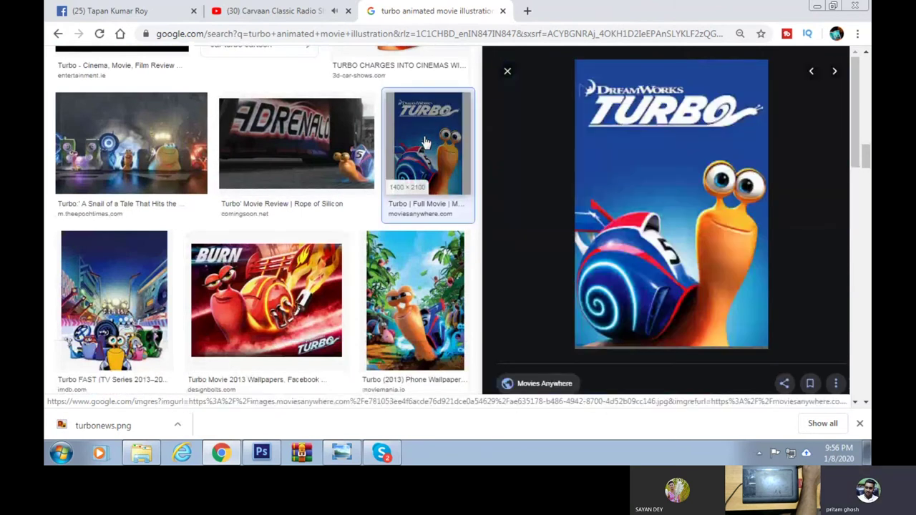
right_click(693, 255)
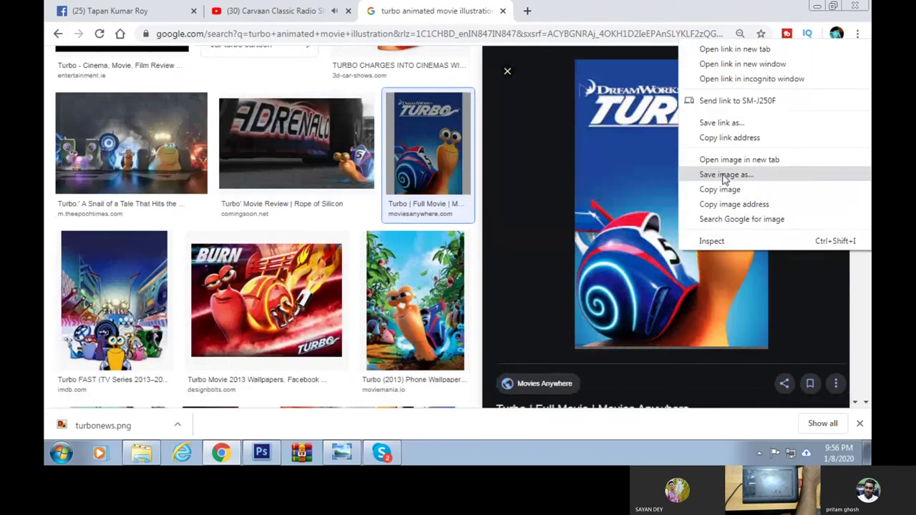
left_click(725, 179)
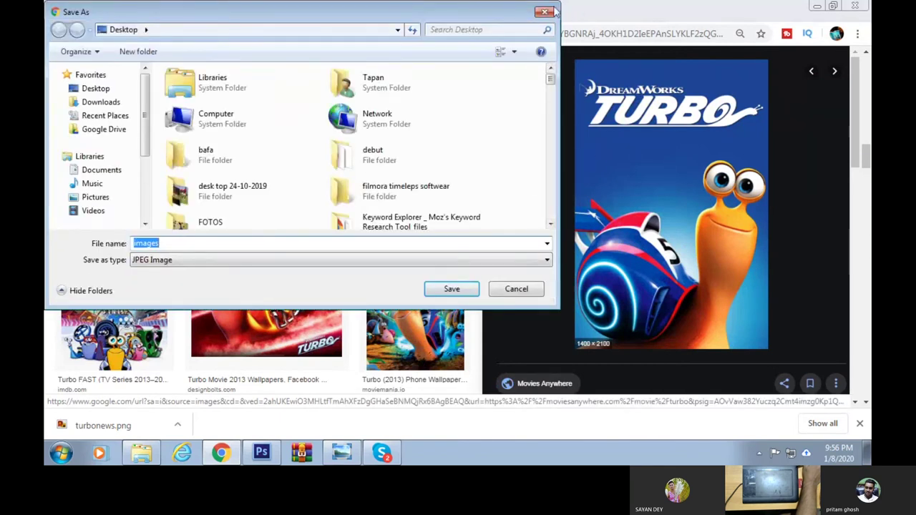
key("Escape")
right_click(704, 143)
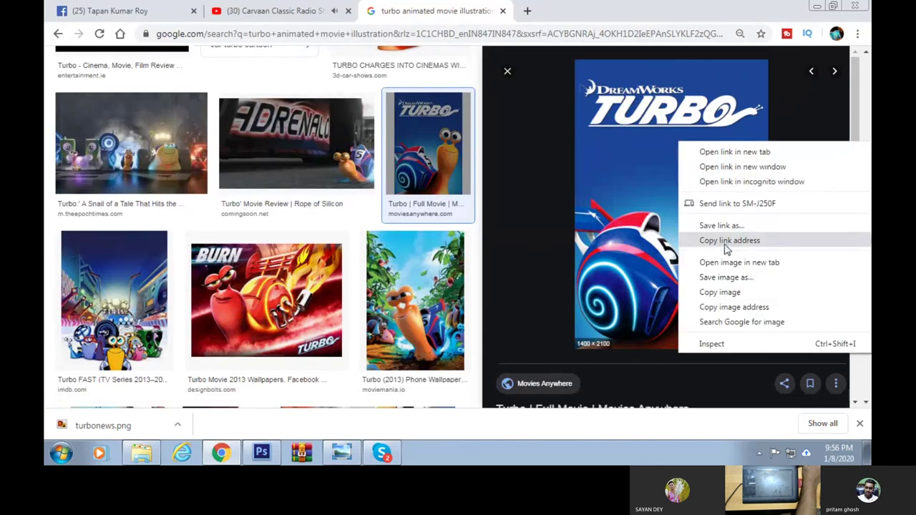
left_click(726, 277)
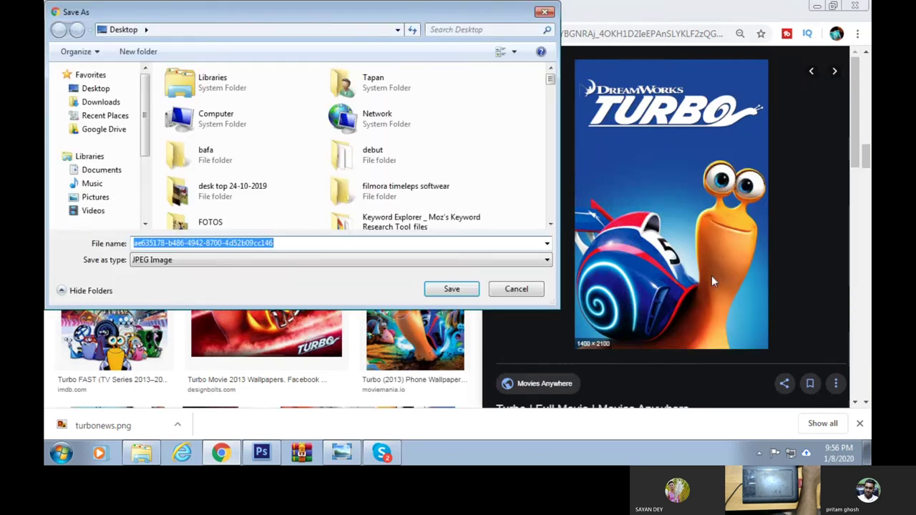
left_click(449, 290)
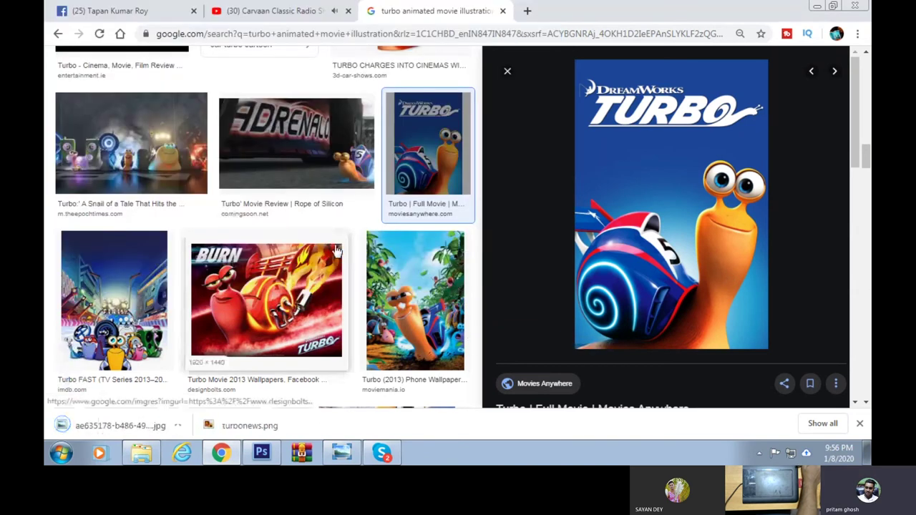
Save the 2013 animation movies collage as t-animovm
scroll(336, 251, "down", 3)
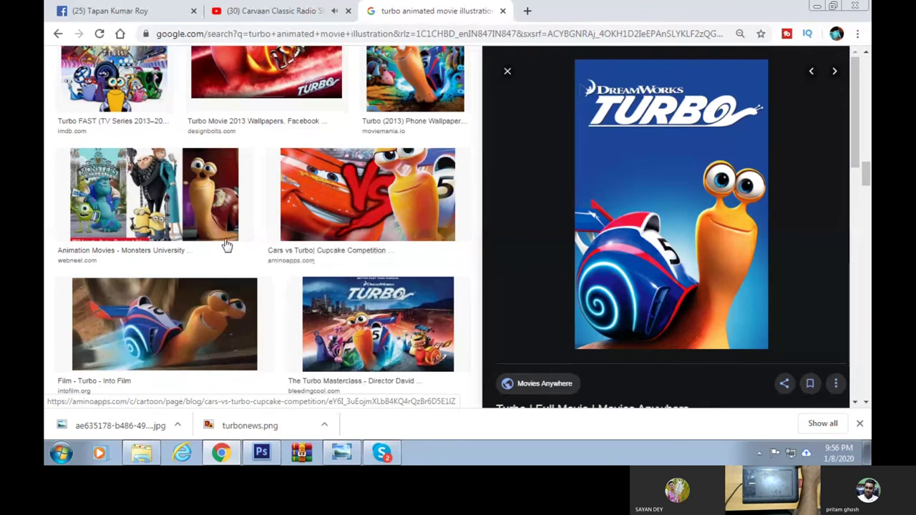
left_click(153, 197)
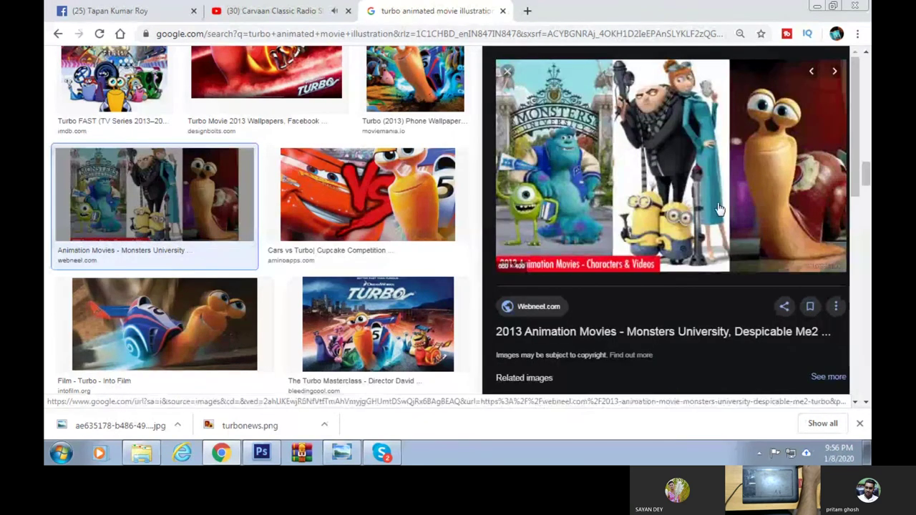
right_click(675, 144)
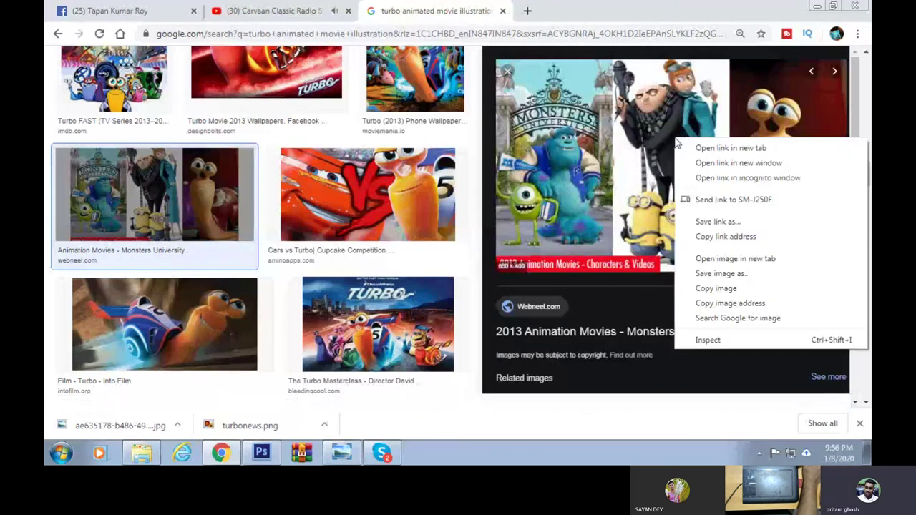
left_click(732, 275)
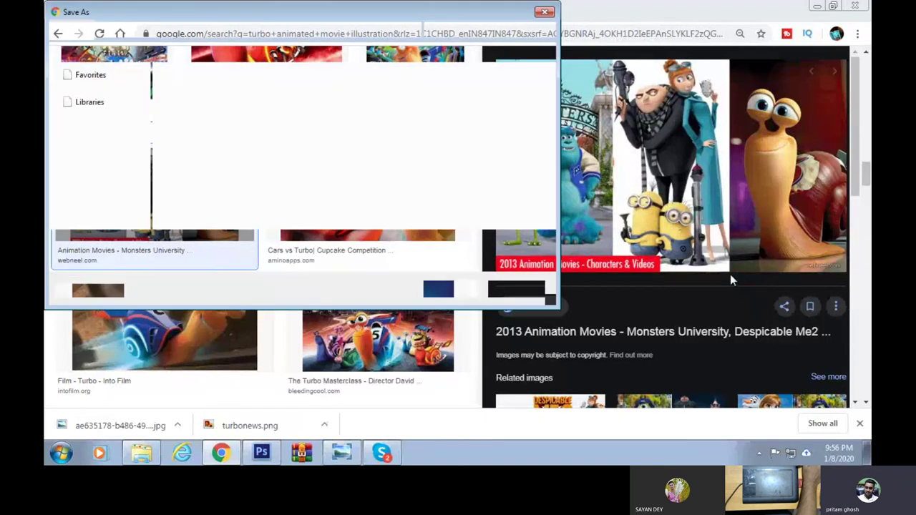
left_click(458, 289)
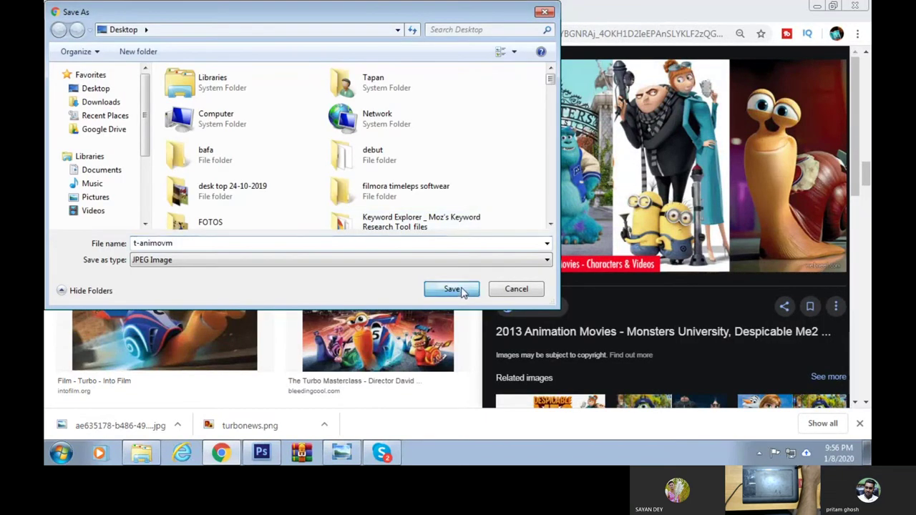
Save the Into Film Turbo still as film_17893-turbo JPEG, then return to Photoshop
left_click(234, 329)
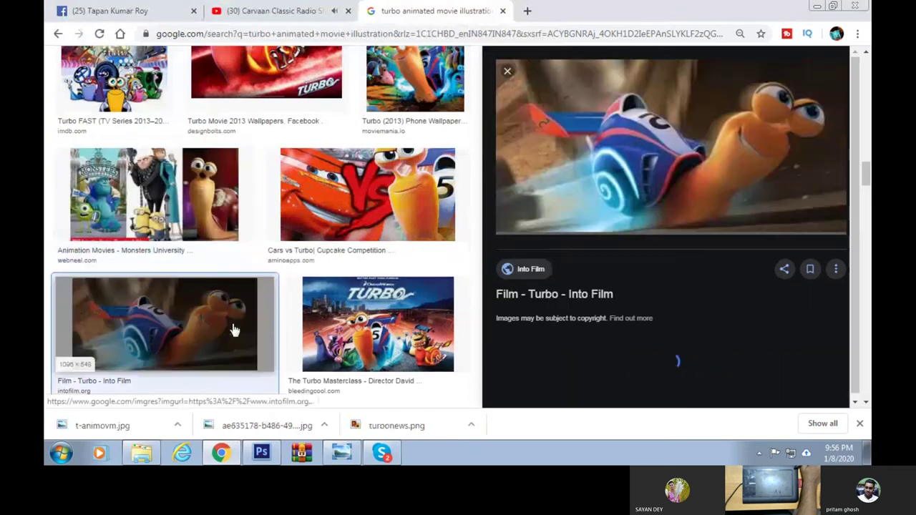
right_click(728, 152)
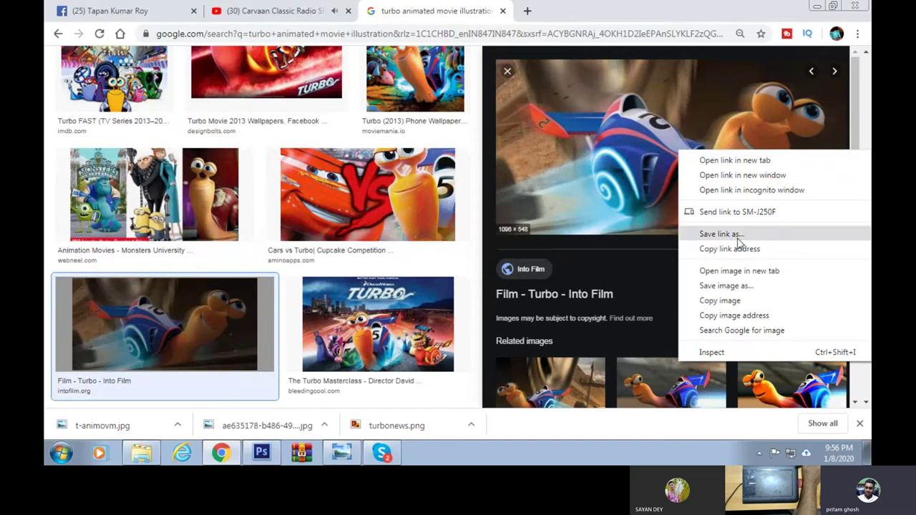
left_click(743, 286)
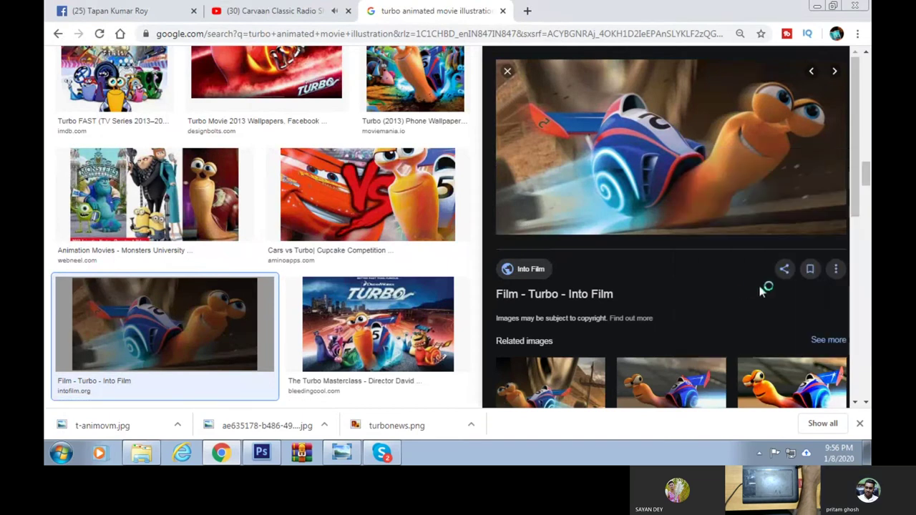
left_click(464, 293)
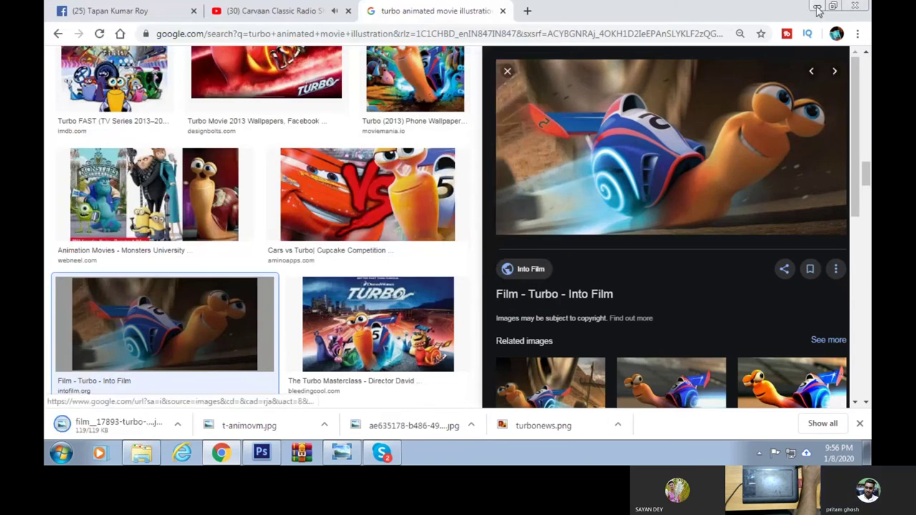
left_click(261, 454)
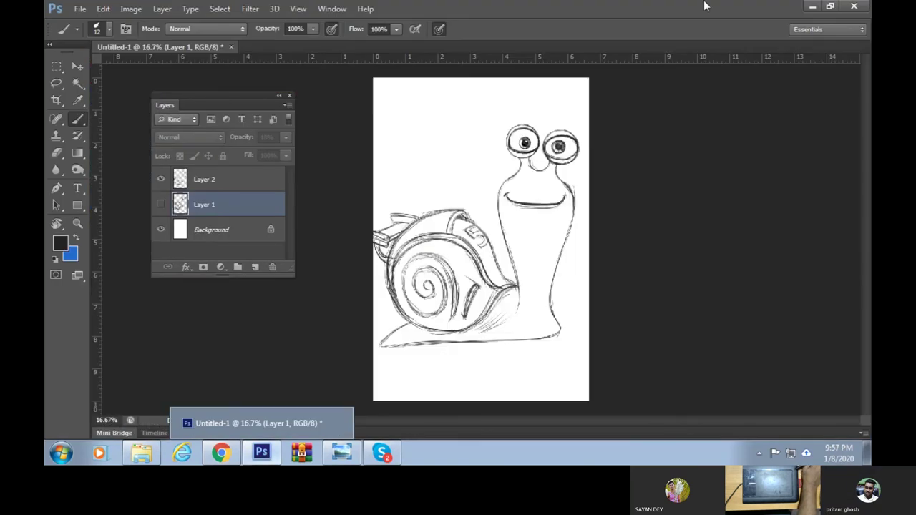
Create a new white 2000 × 3000 px, 300 ppi document, Untitled-2
left_click(79, 10)
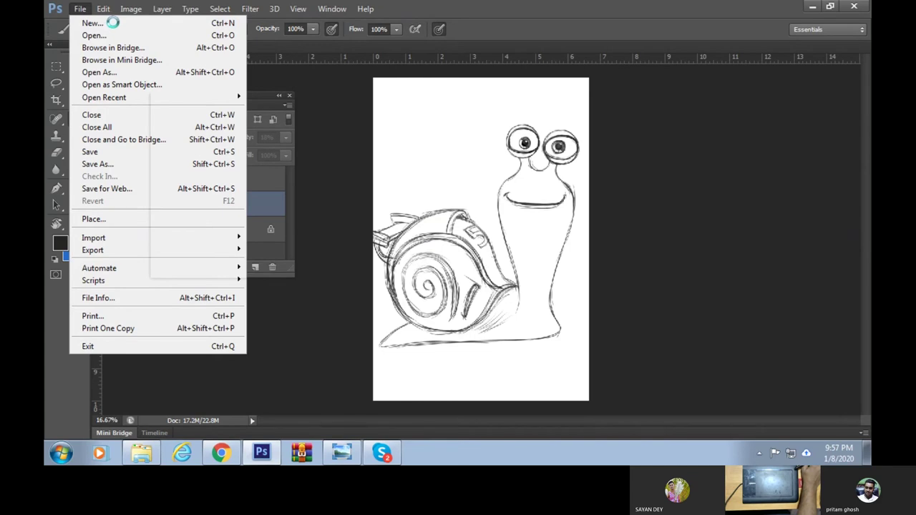
left_click(113, 22)
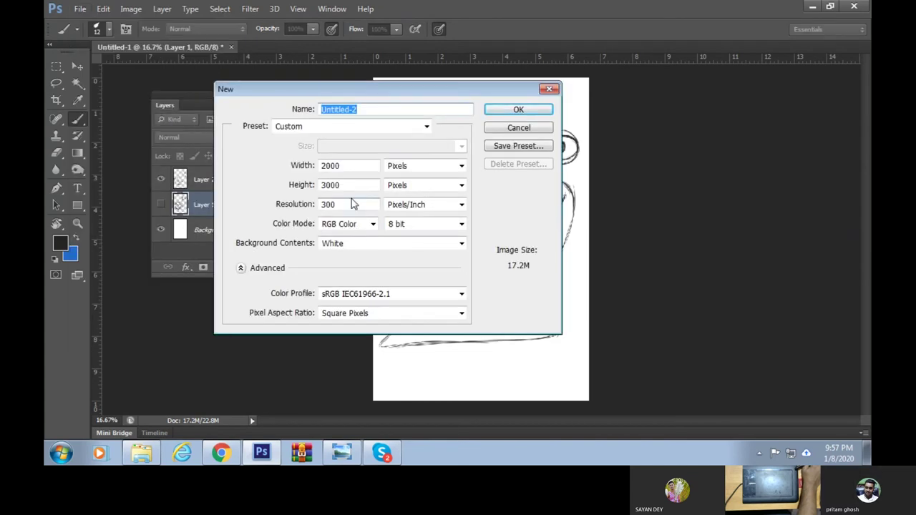
left_click(349, 166)
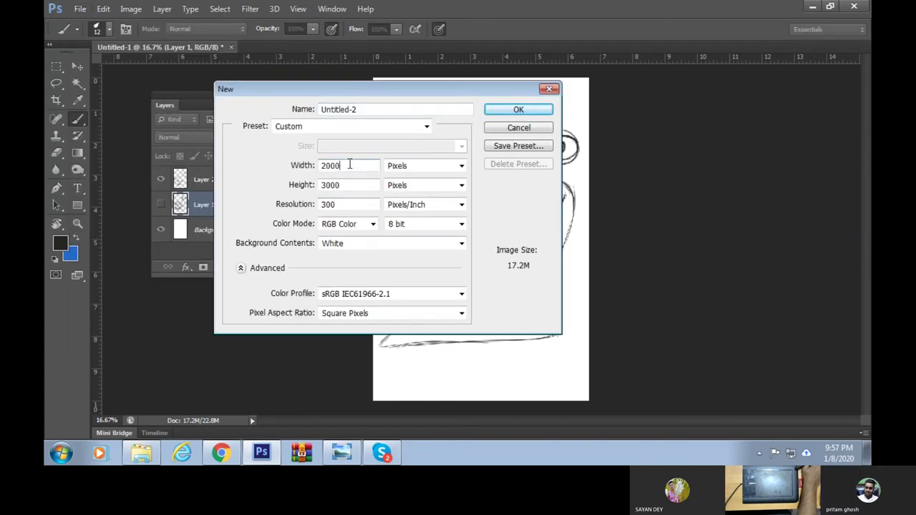
left_click(518, 110)
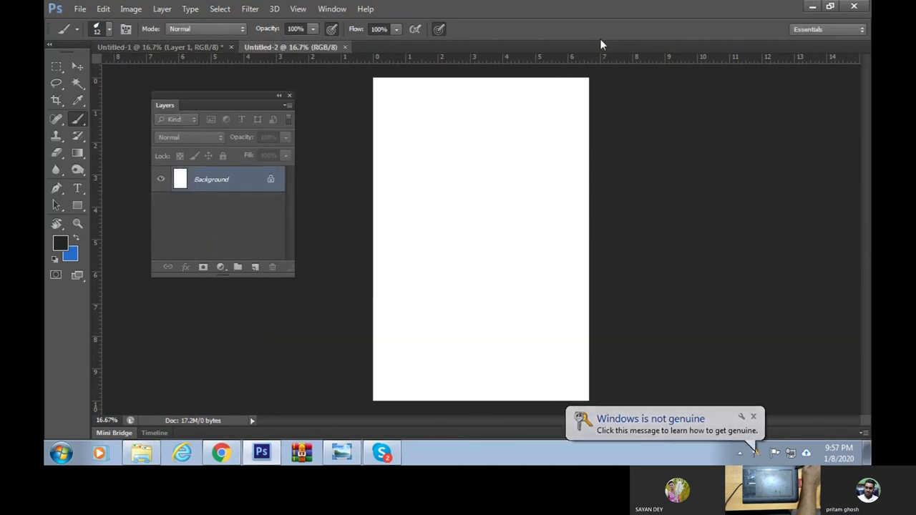
Minimize Photoshop and begin selecting the downloaded Turbo images on the desktop
left_click(813, 9)
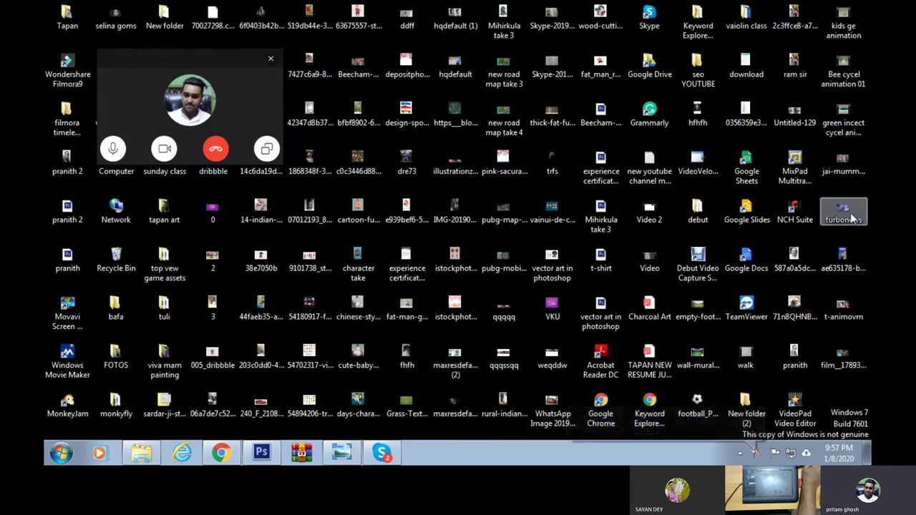
left_click(850, 216)
left_click(846, 363, "shift")
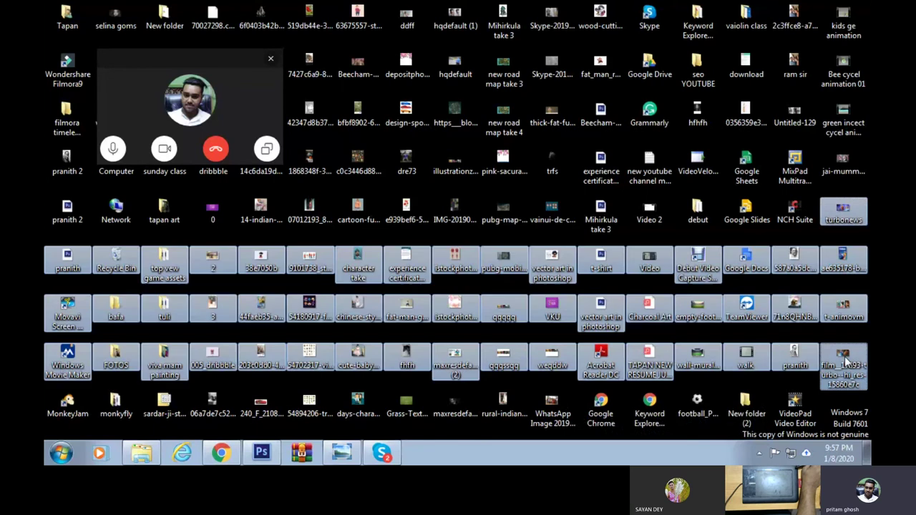
left_click(835, 219)
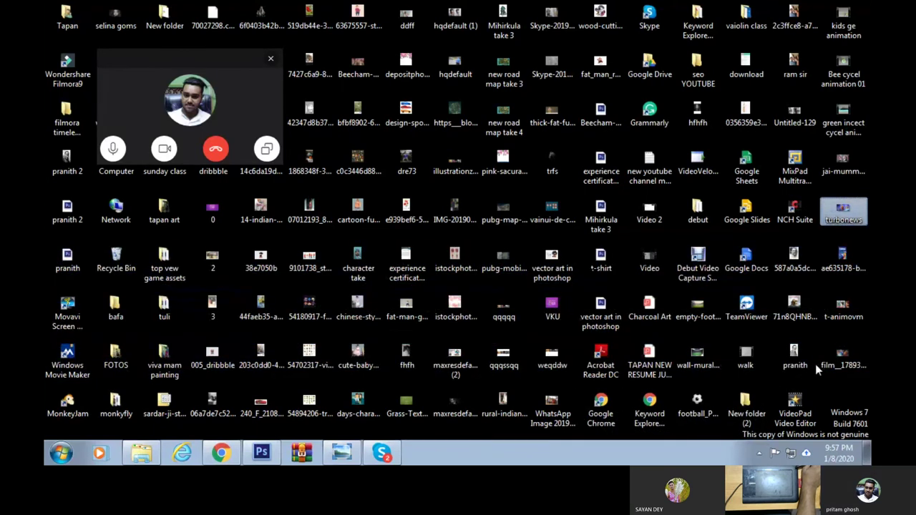
left_click(844, 360, "shift")
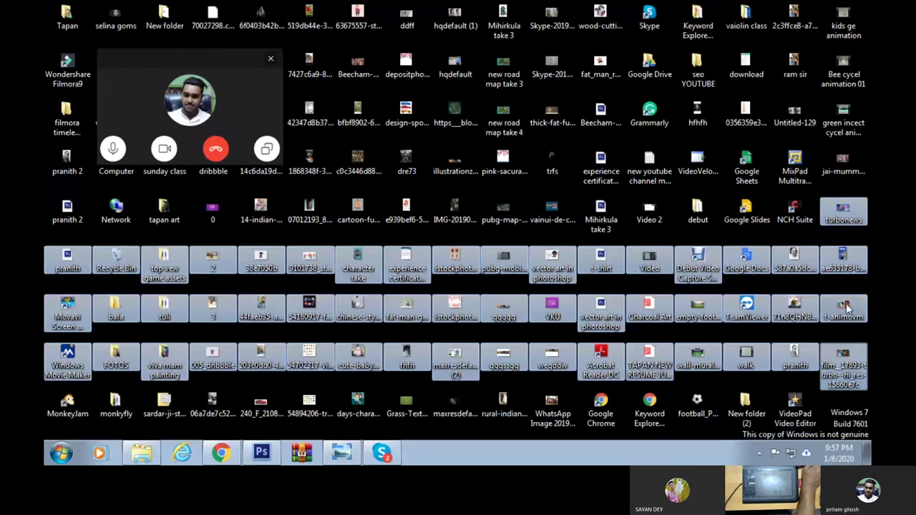
left_click(851, 214)
left_click(837, 364, "ctrl")
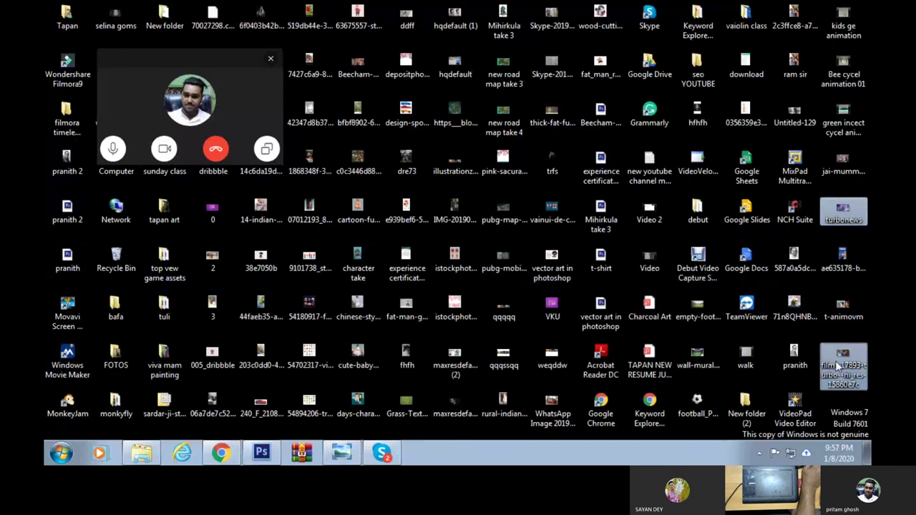
mouse_move(843, 259)
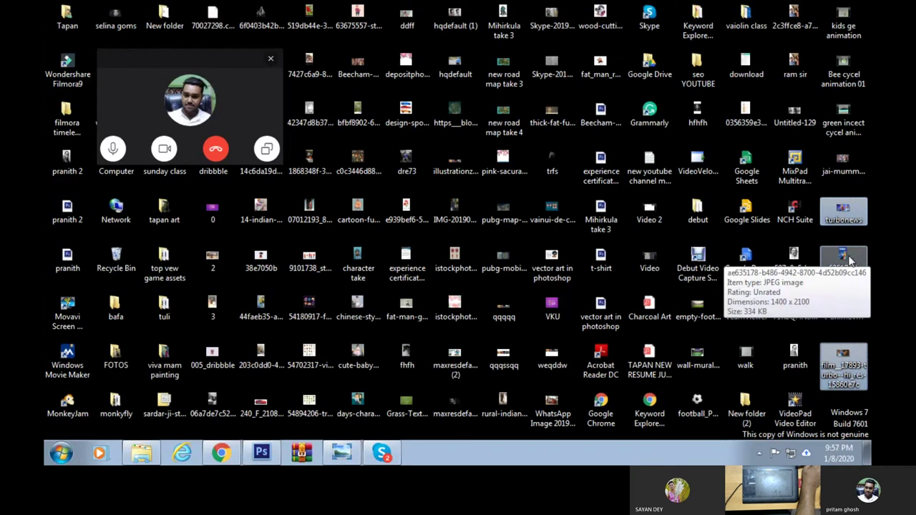
Select the Into Film still, turbonews, poster and t-animovm images and drag them into Photoshop
left_click(844, 214)
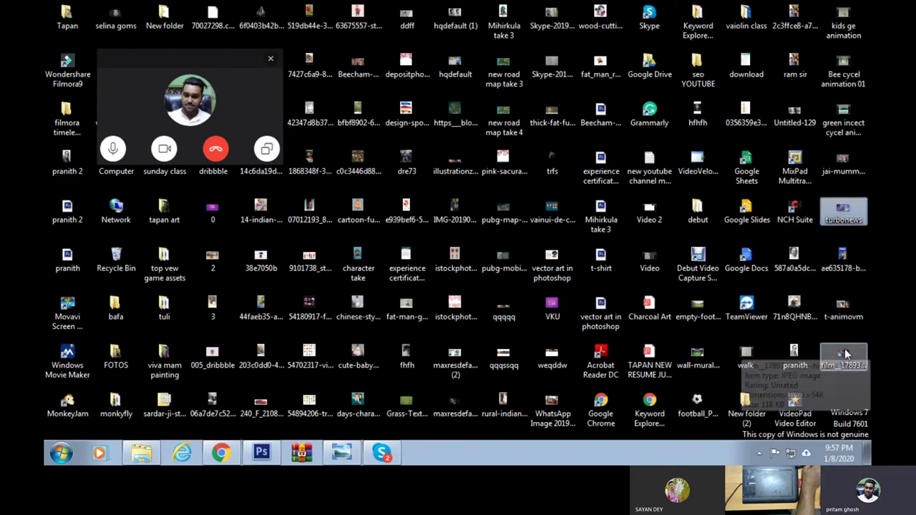
left_click(844, 354)
left_click(844, 213)
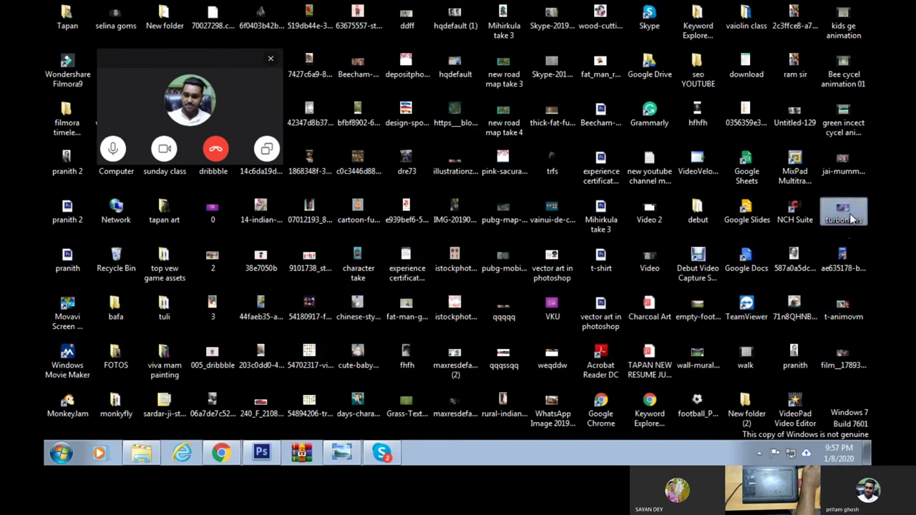
left_click(844, 361, "ctrl")
left_click(847, 263, "ctrl")
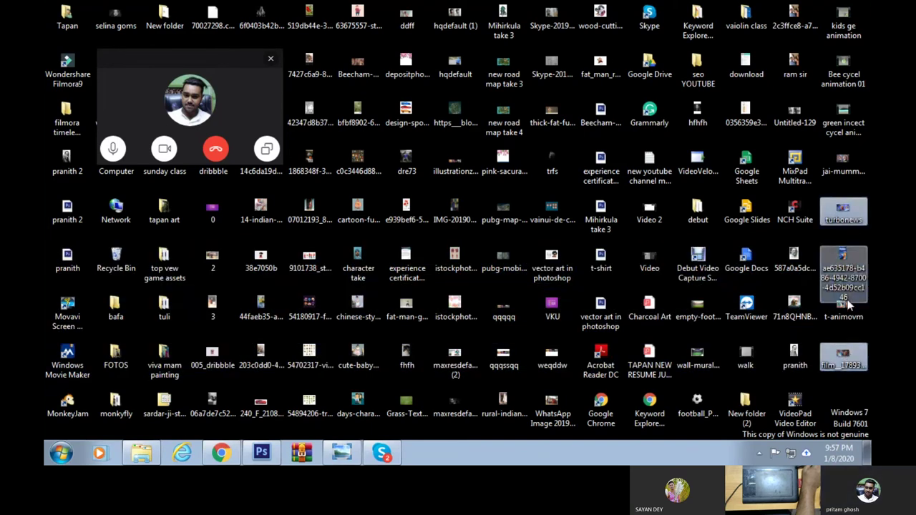
left_click(848, 314, "ctrl")
mouse_move(843, 286)
left_mouse_down()
mouse_move(265, 435)
mouse_move(436, 243)
left_mouse_up()
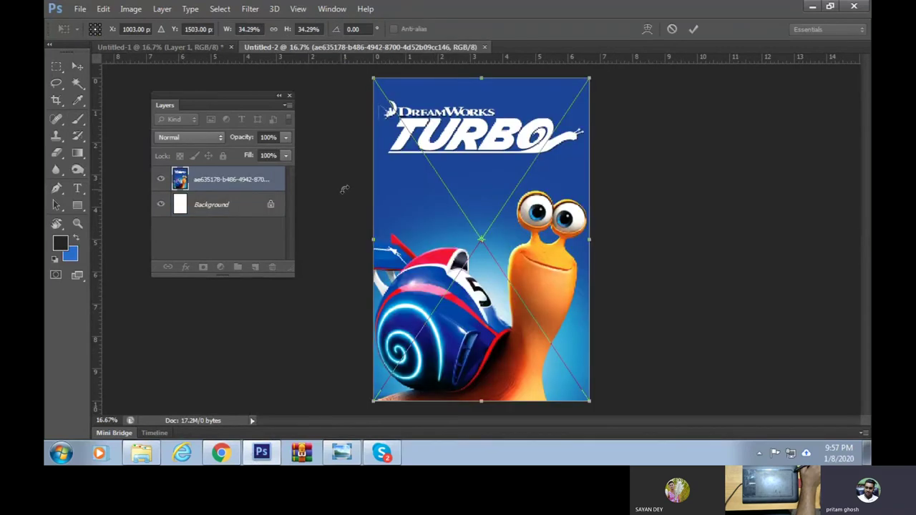
Confirm placement of the Turbo poster and the other reference images
key("Return")
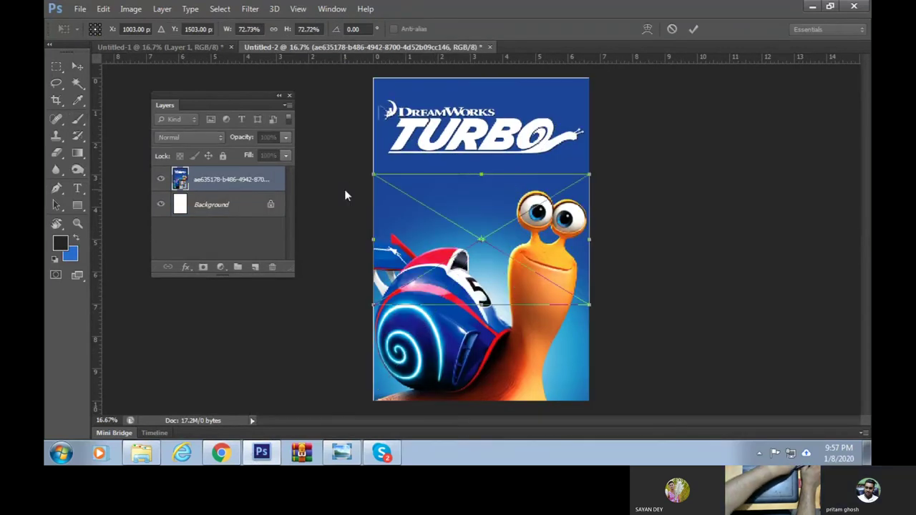
key("Return")
key("Return")
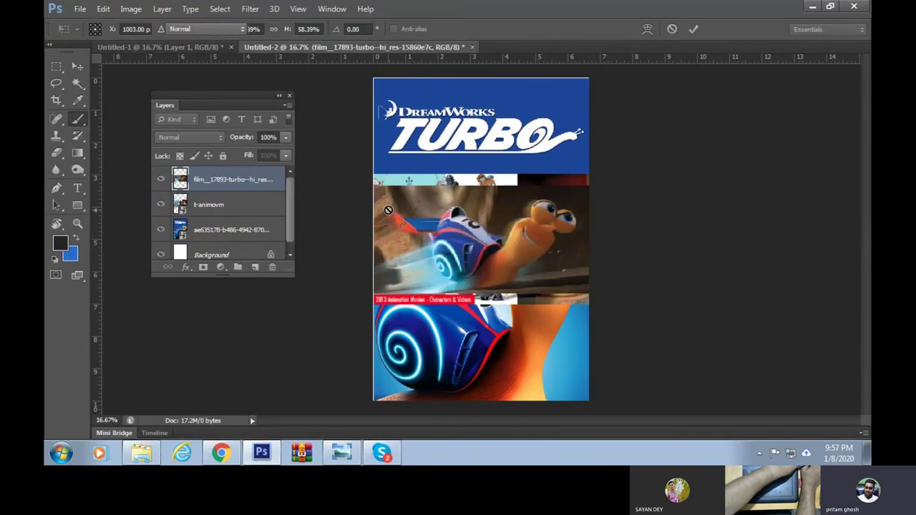
key("Return")
key("Return")
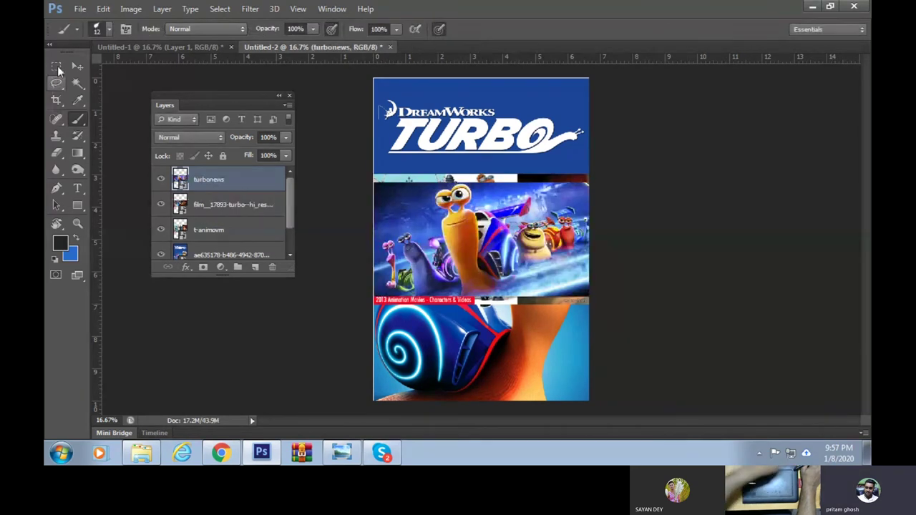
With the Move tool, shift turbonews up over the logo and reposition the bottom image
left_click(57, 67)
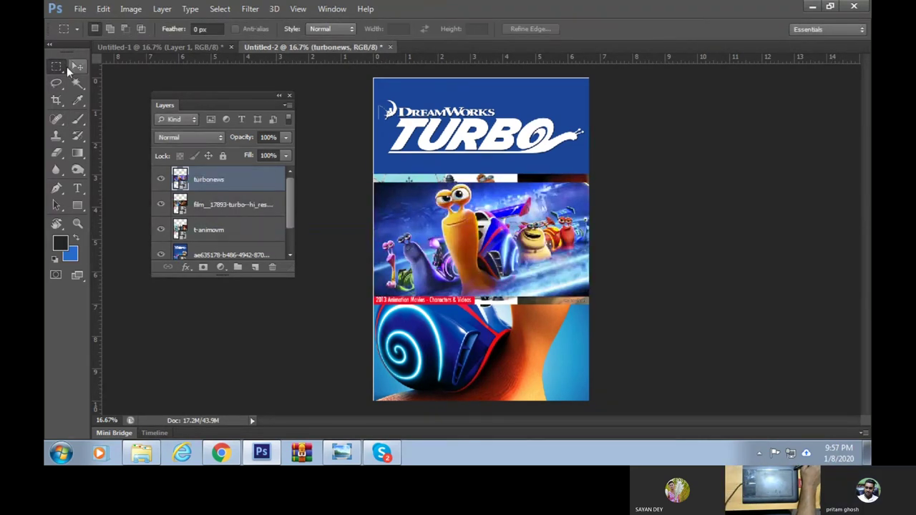
left_click(75, 66)
left_click_drag(512, 224, 503, 123)
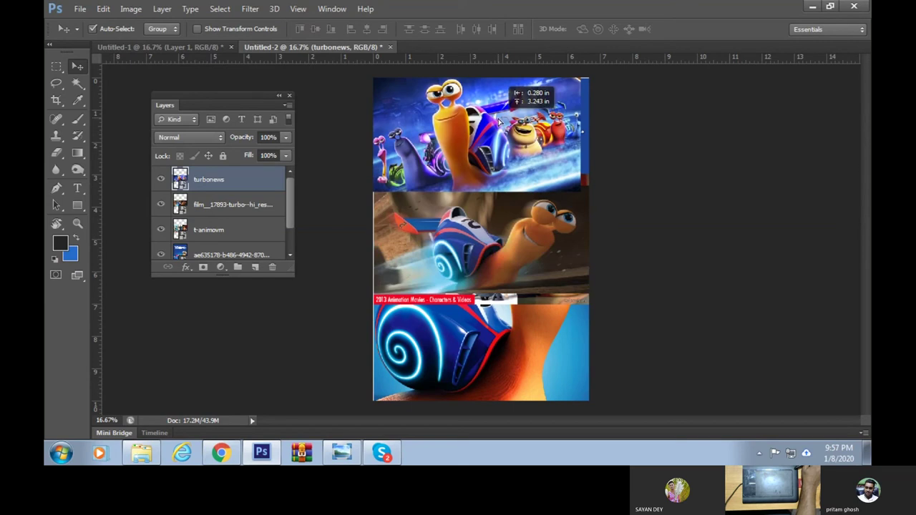
mouse_move(509, 347)
left_mouse_down()
mouse_move(516, 388)
mouse_move(515, 368)
left_mouse_up()
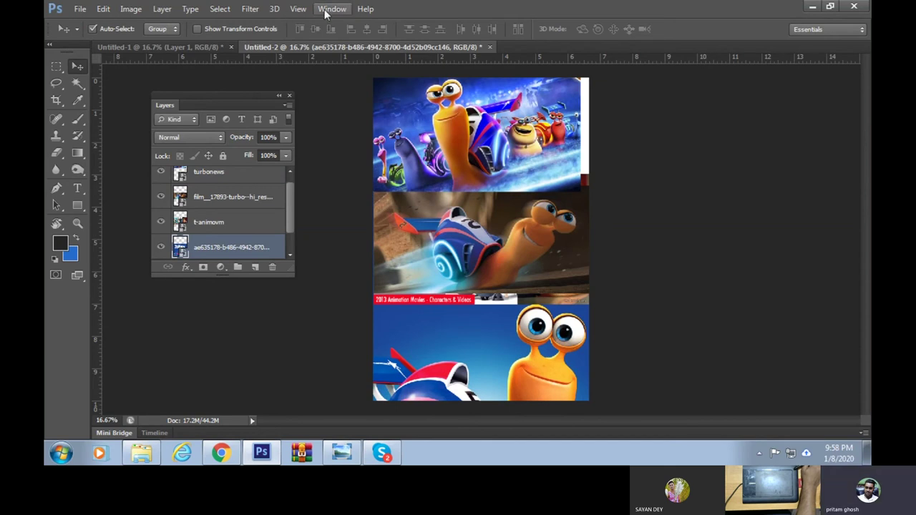
Tile both documents 2-up Vertical, narrow the collage pane, and move the Layers panel aside
left_click(328, 10)
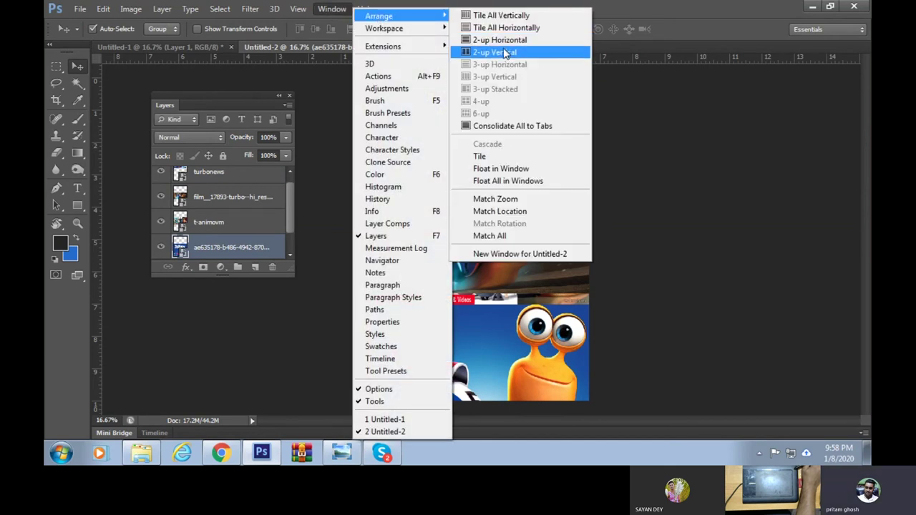
left_click(505, 54)
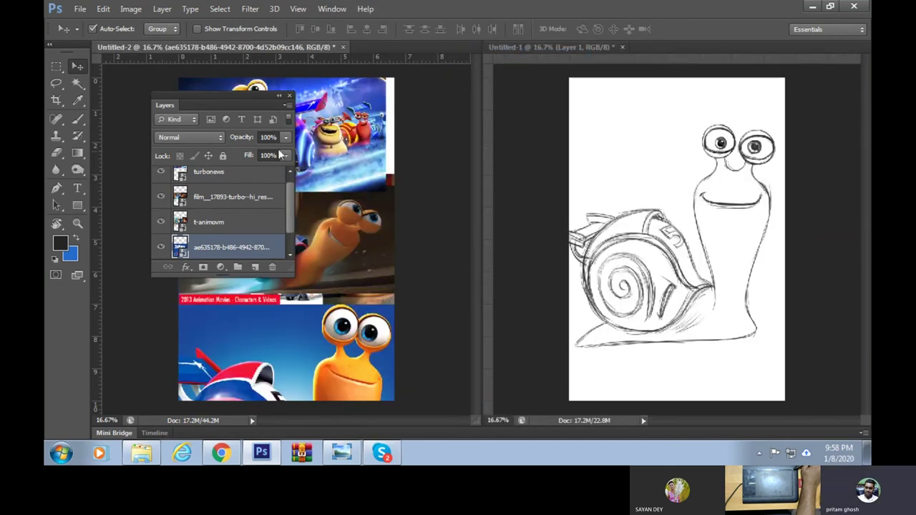
mouse_move(239, 93)
left_mouse_down()
mouse_move(475, 111)
mouse_move(473, 74)
mouse_move(483, 232)
left_mouse_up()
left_click_drag(480, 143, 306, 151)
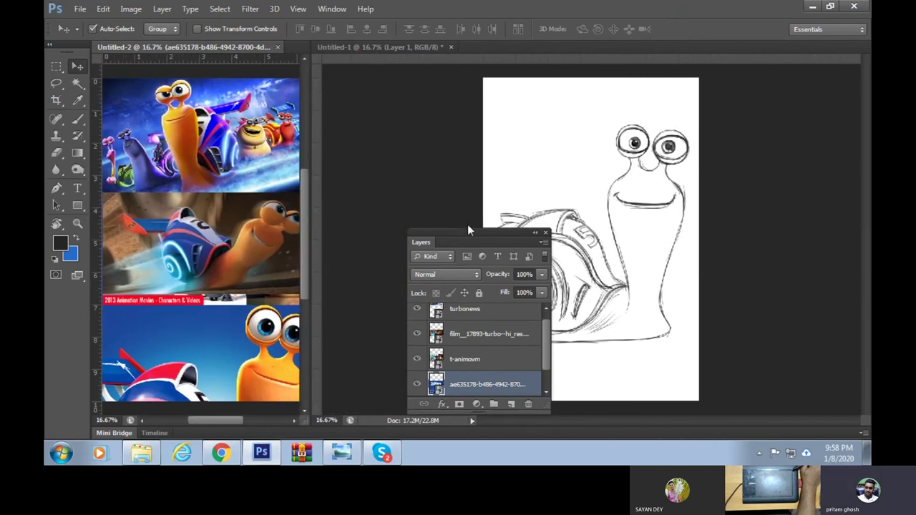
left_click_drag(467, 229, 369, 76)
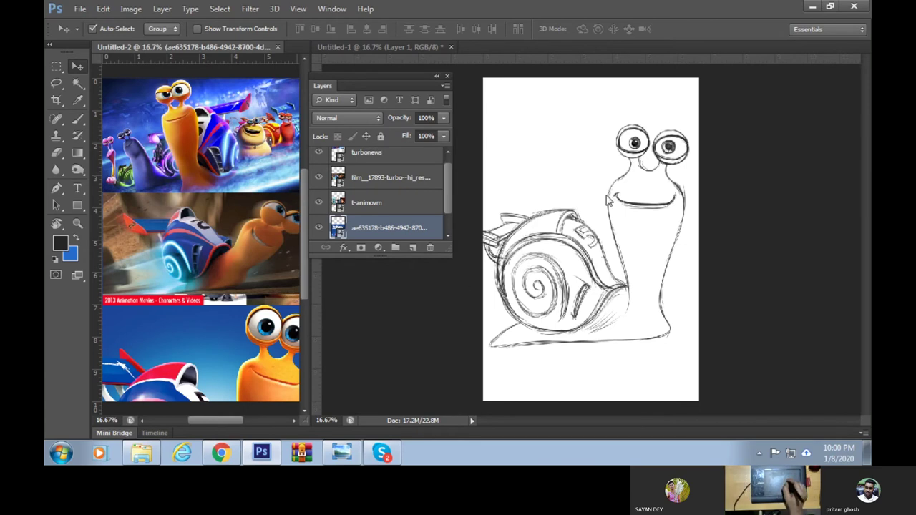
Toggle the bottom reference image's visibility and briefly zoom into the collage
left_click(319, 228)
left_click(319, 228)
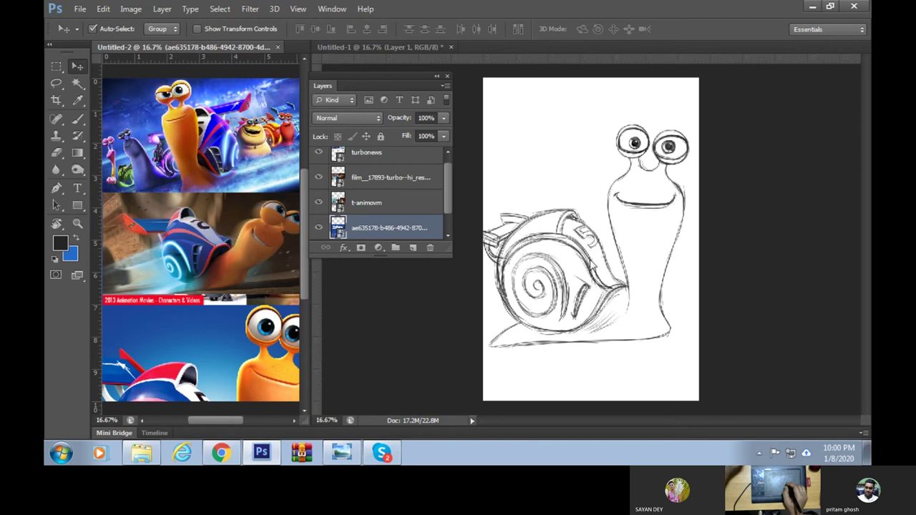
key("ctrl+plus")
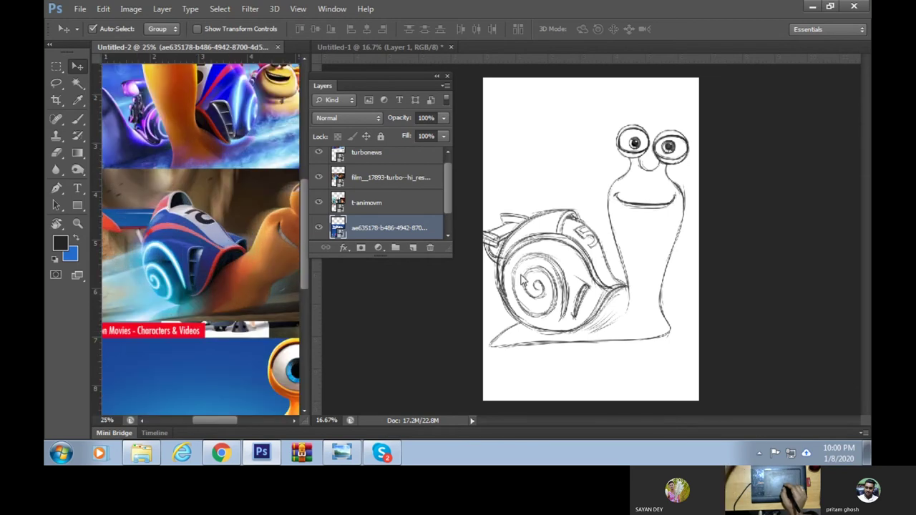
key("ctrl+minus")
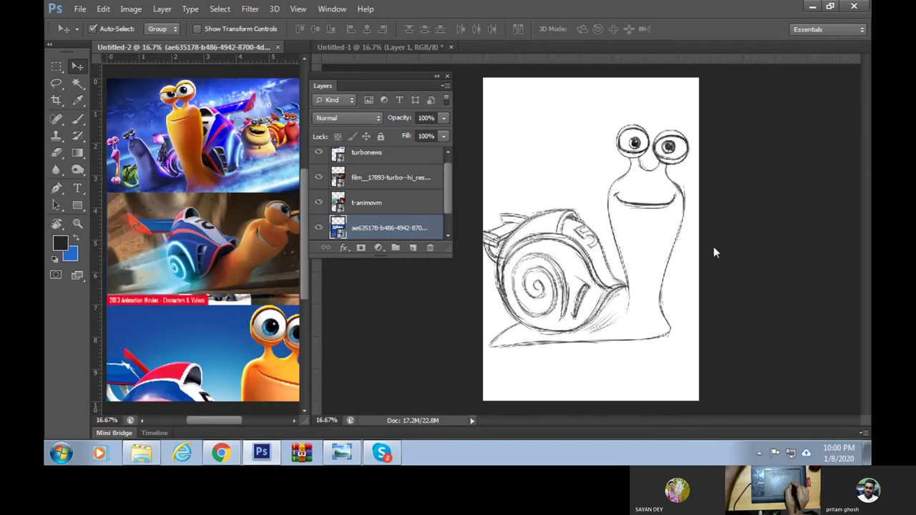
Zoom into the snail sketch's head and shell, select Layer 2 and open its Opacity control
left_click(707, 259)
key("ctrl+plus")
key("ctrl+plus")
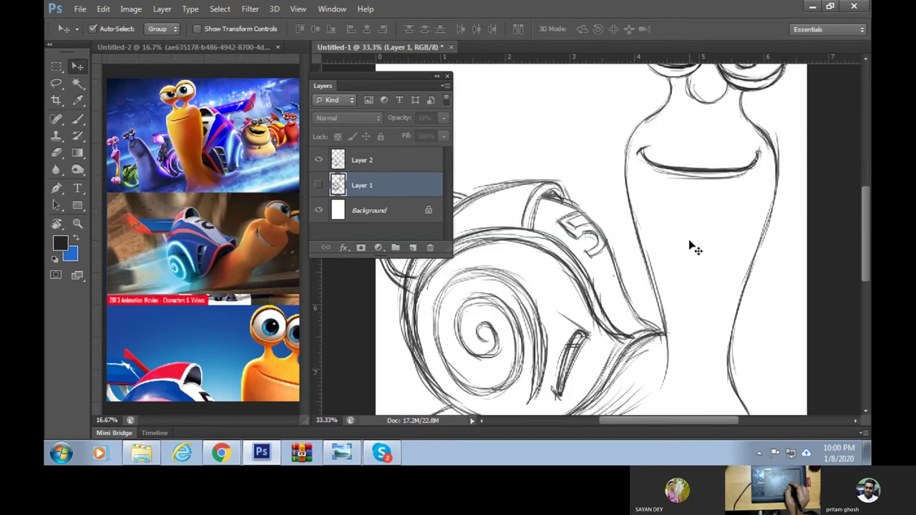
mouse_move(691, 248)
left_mouse_down()
mouse_move(682, 315)
mouse_move(674, 248)
left_mouse_up()
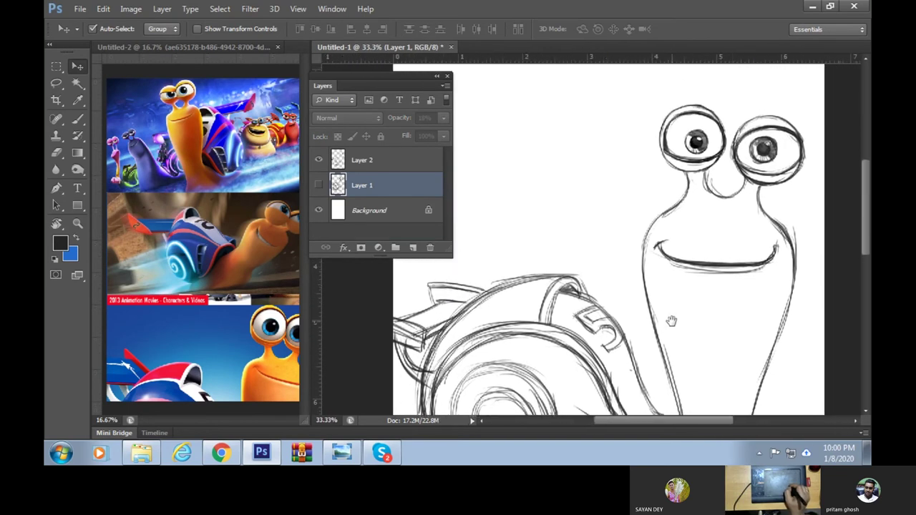
left_click(377, 161)
left_click(319, 160)
left_click(319, 160)
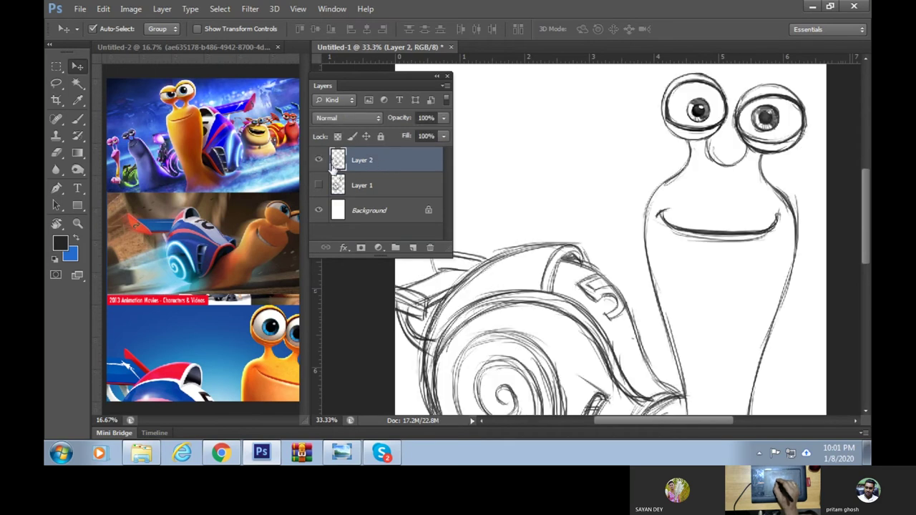
left_click(443, 135)
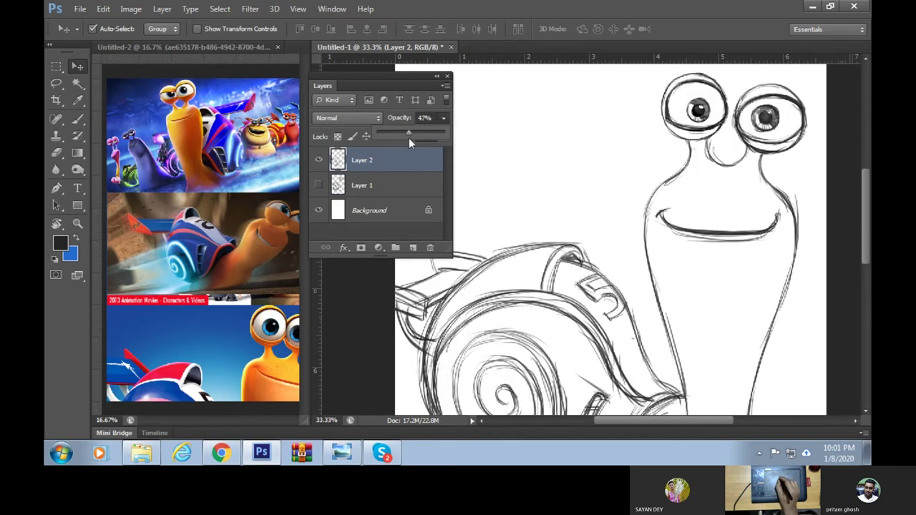
Fade Layer 2 to 17% opacity and add a new empty Layer 3 above it
left_click_drag(409, 138, 388, 142)
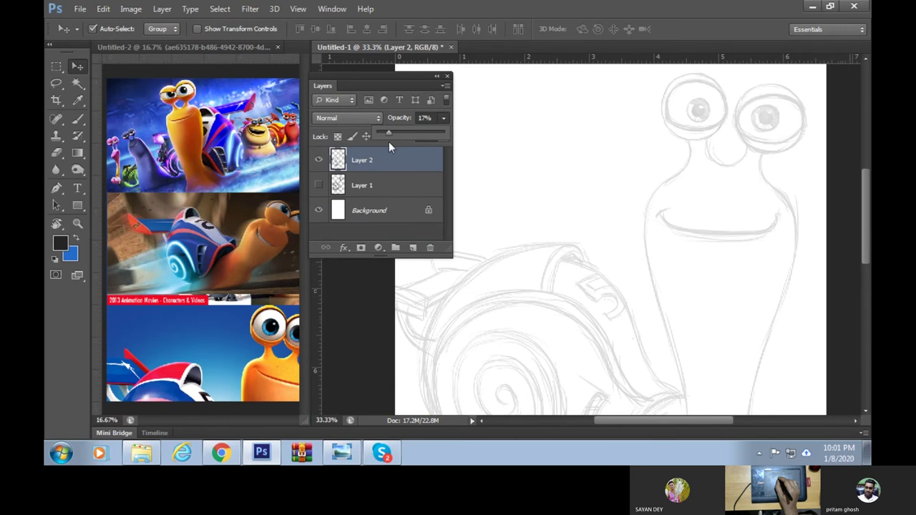
left_click(412, 247)
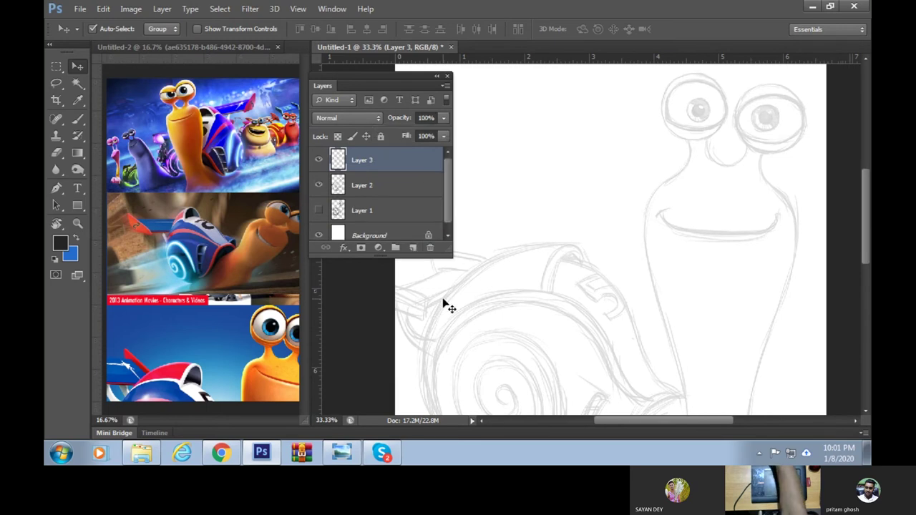
key("ctrl+equal")
key("ctrl+equal")
Zoom in closely on the snail's eyes and pick the Brush tool
mouse_move(694, 179)
left_mouse_down()
mouse_move(542, 365)
mouse_move(666, 307)
mouse_move(611, 293)
mouse_move(641, 268)
left_mouse_up()
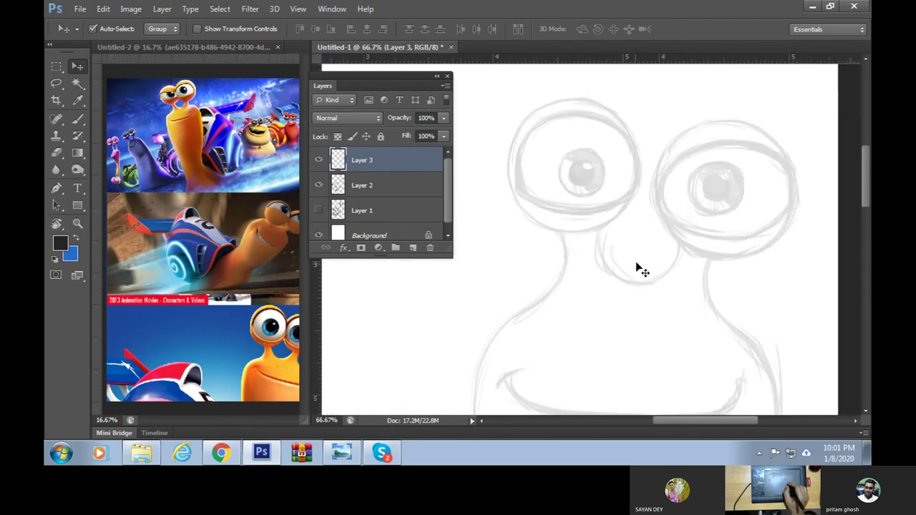
mouse_move(586, 279)
left_mouse_down()
mouse_move(613, 280)
mouse_move(589, 303)
left_mouse_up()
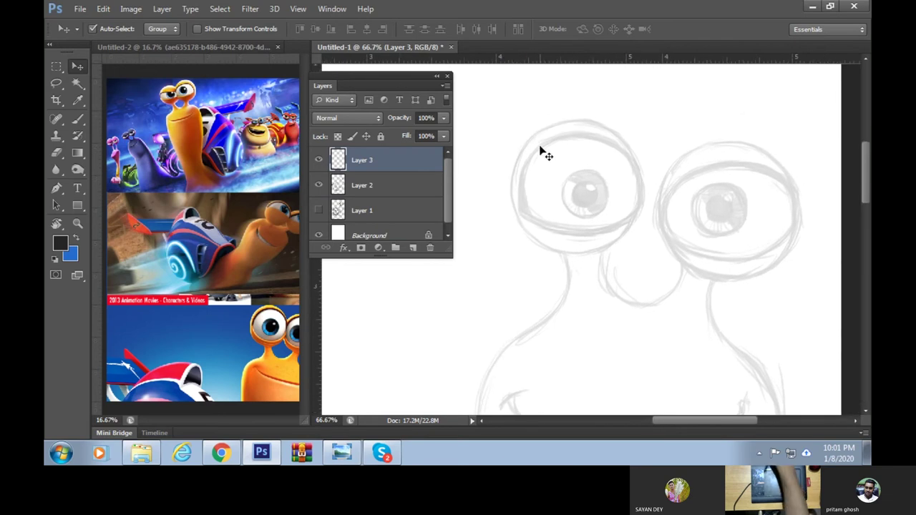
key("ctrl+plus")
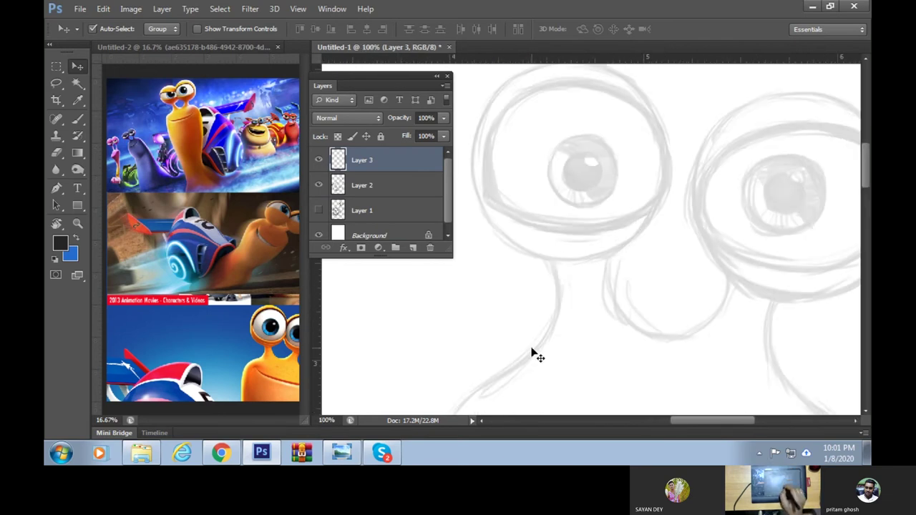
left_click_drag(562, 215, 572, 255)
left_click(389, 159, "ctrl")
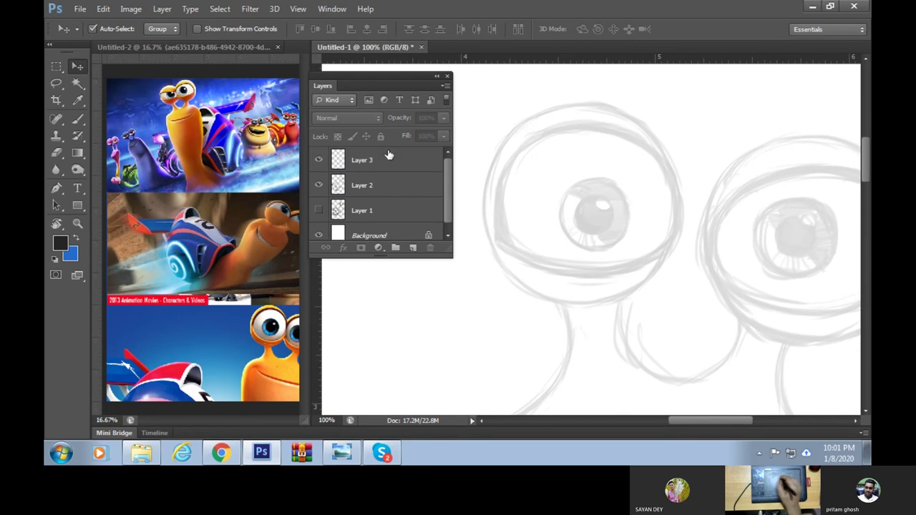
left_click(78, 118)
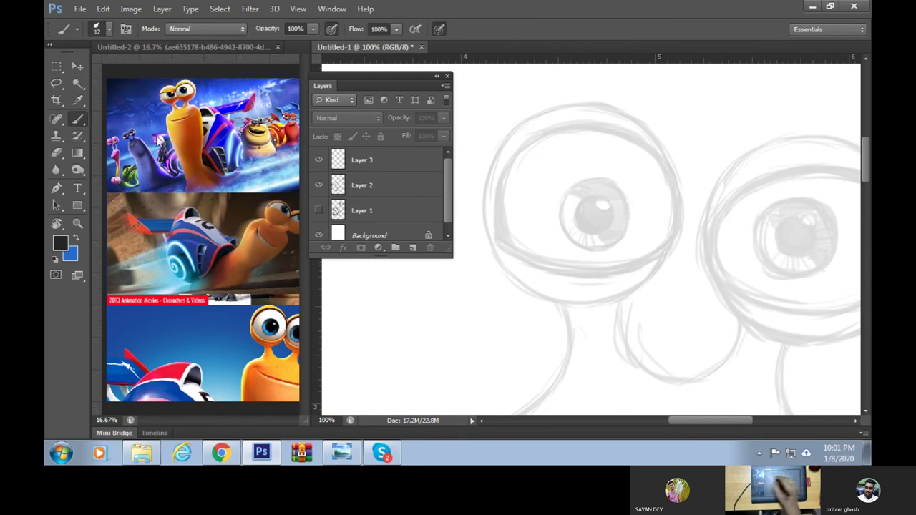
On Layer 3, draw the first dark strokes along the left eye's top outline
left_click(410, 167)
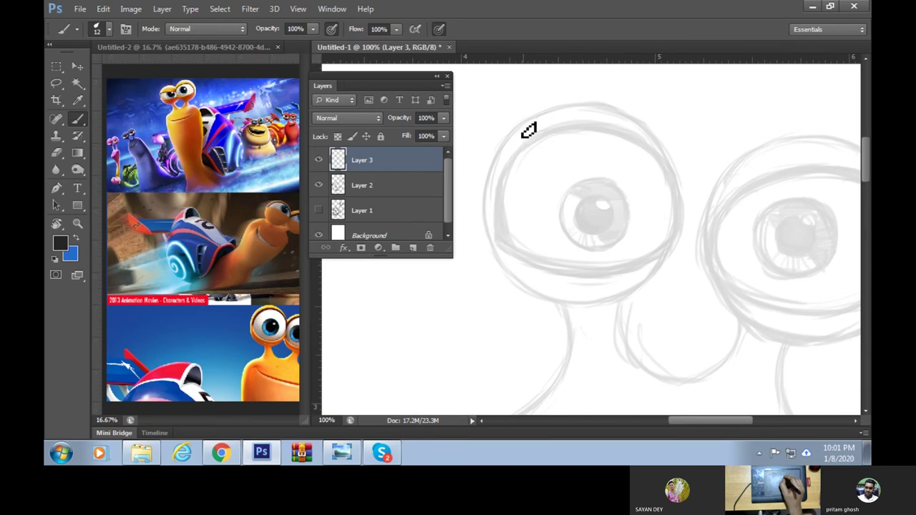
left_click_drag(521, 121, 542, 114)
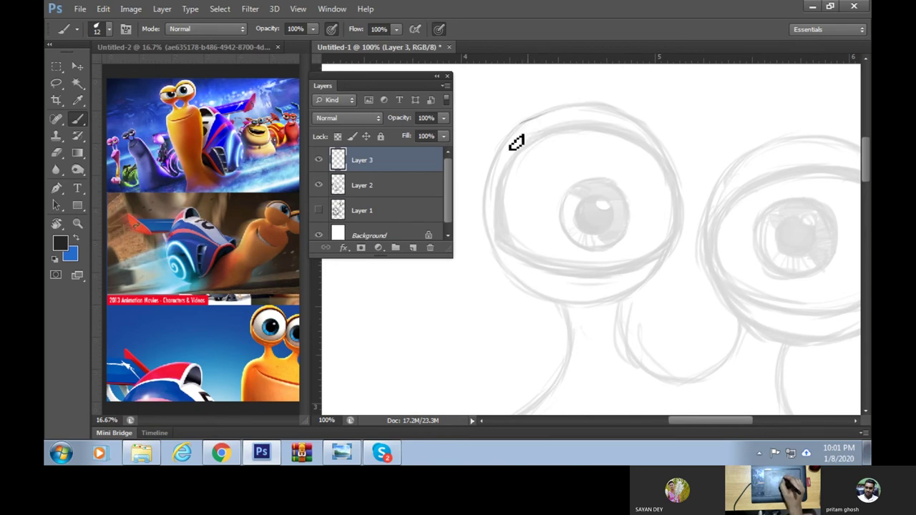
key("ctrl+plus")
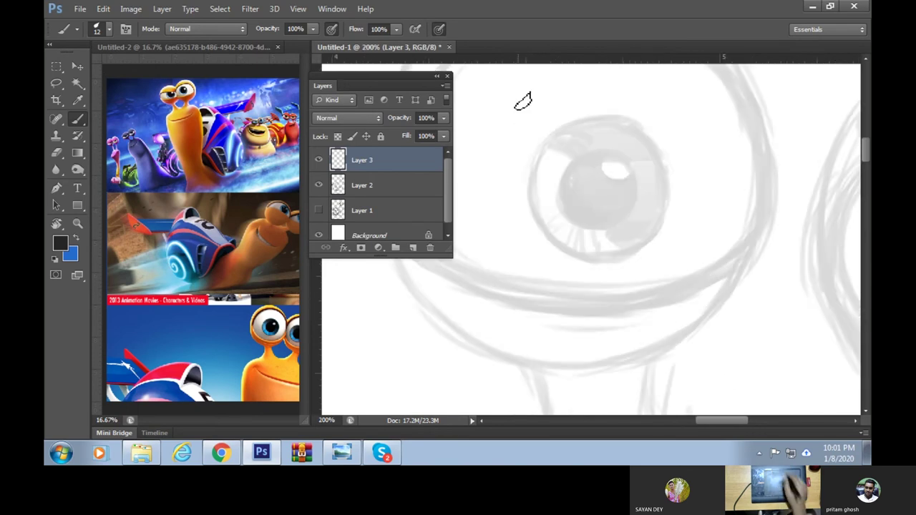
left_click_drag(522, 102, 665, 322)
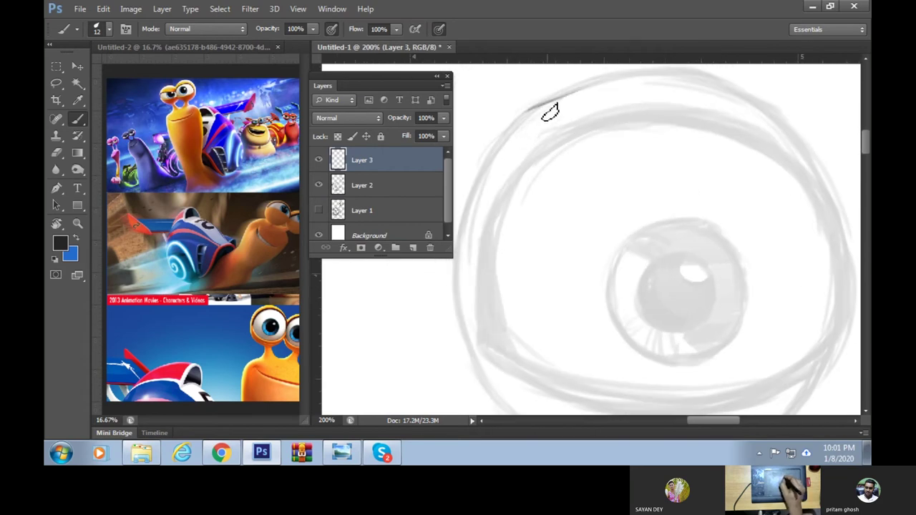
left_click_drag(532, 118, 479, 183)
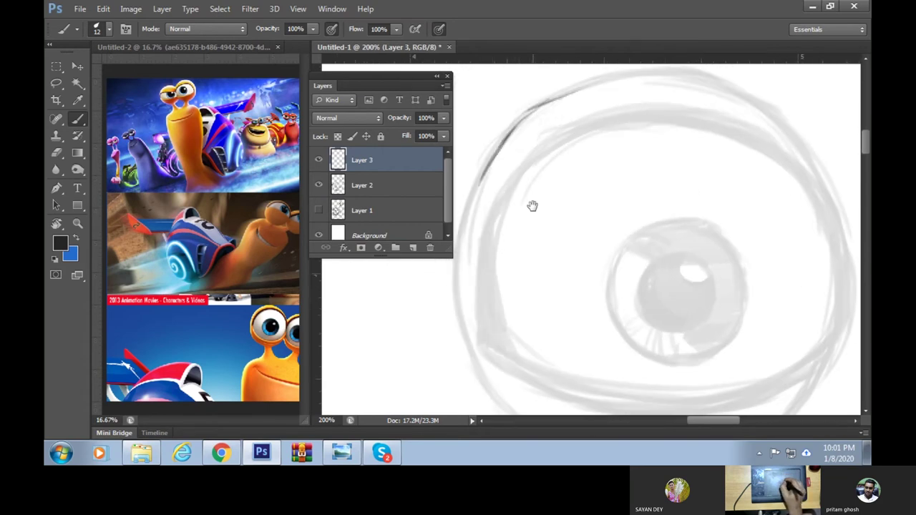
left_click_drag(532, 206, 589, 166)
Extend the dark outline around the left eye, then zoom out toward both eyes
left_click_drag(551, 123, 520, 218)
left_click_drag(533, 162, 516, 266)
left_click_drag(525, 194, 516, 283)
mouse_move(572, 96)
left_mouse_down()
mouse_move(536, 221)
mouse_move(621, 181)
left_mouse_up()
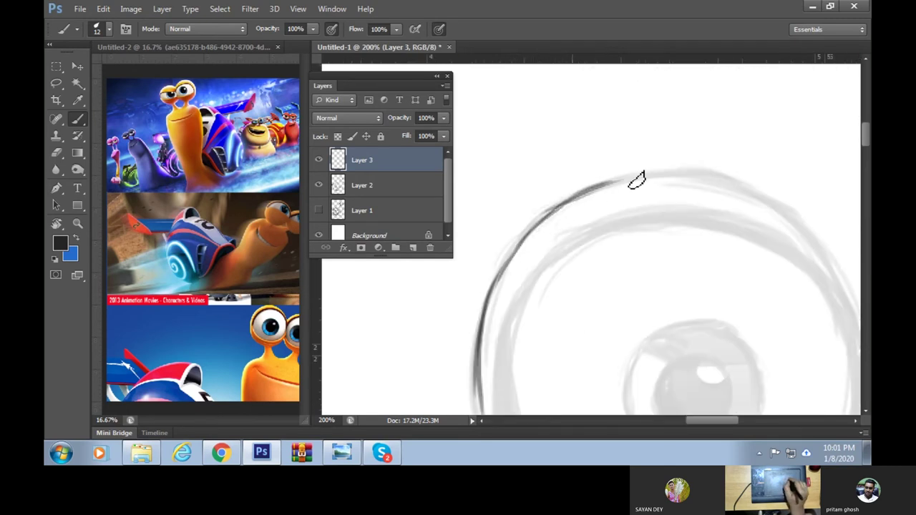
key("ctrl+minus")
key("ctrl+minus")
key("ctrl+minus")
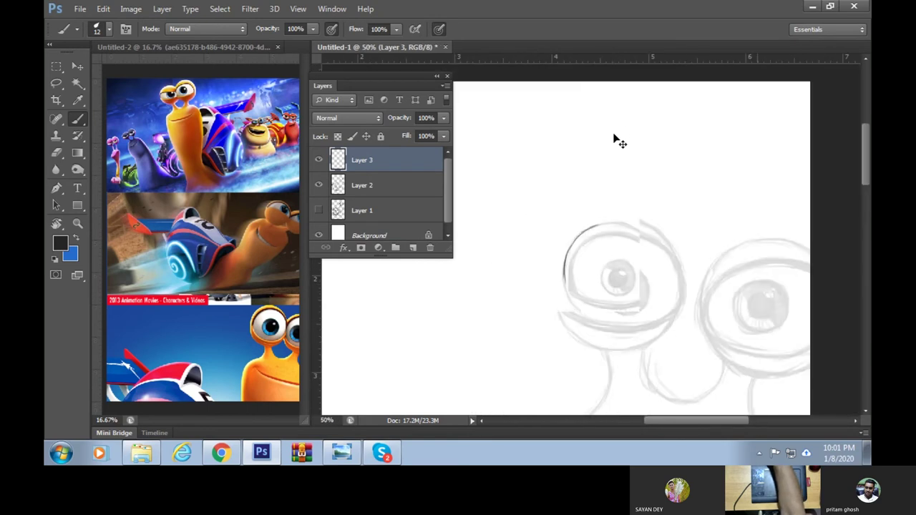
left_click_drag(614, 134, 588, 81)
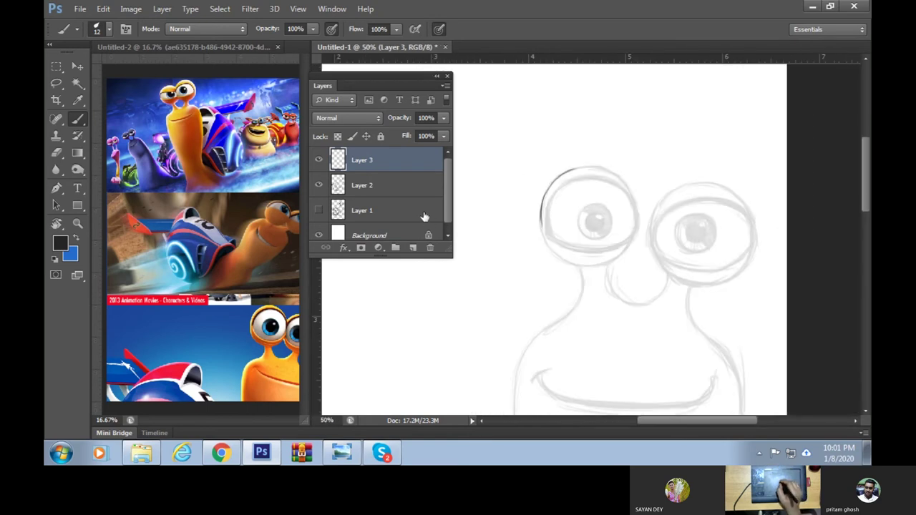
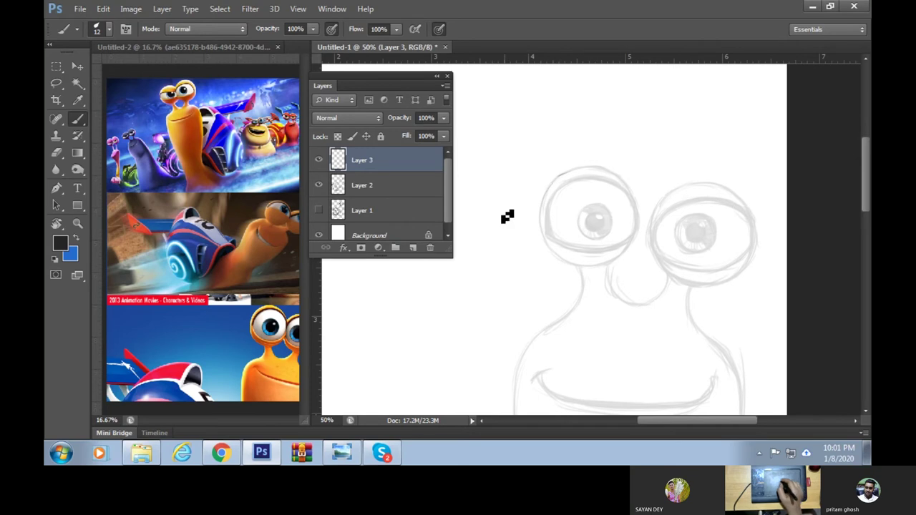
Delete the old Layer 3 and add a fresh empty layer above Layer 1
left_click(429, 248)
left_click(432, 175)
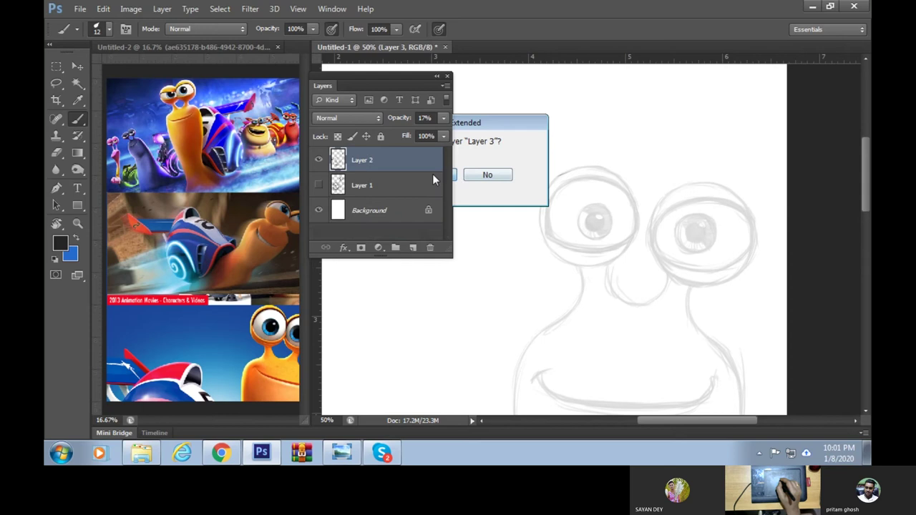
left_click(394, 184)
left_click(413, 249)
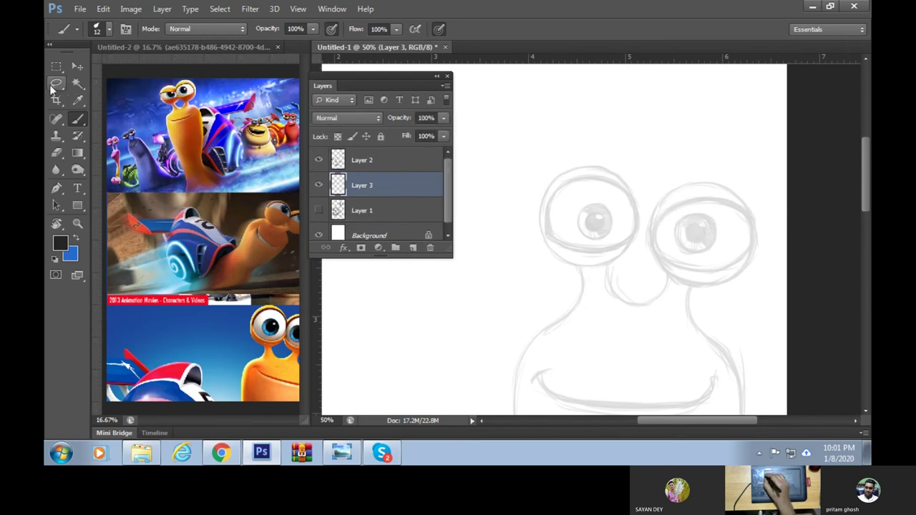
Make an elliptical selection circling the sketch's left eye
right_click(58, 67)
left_click(82, 83)
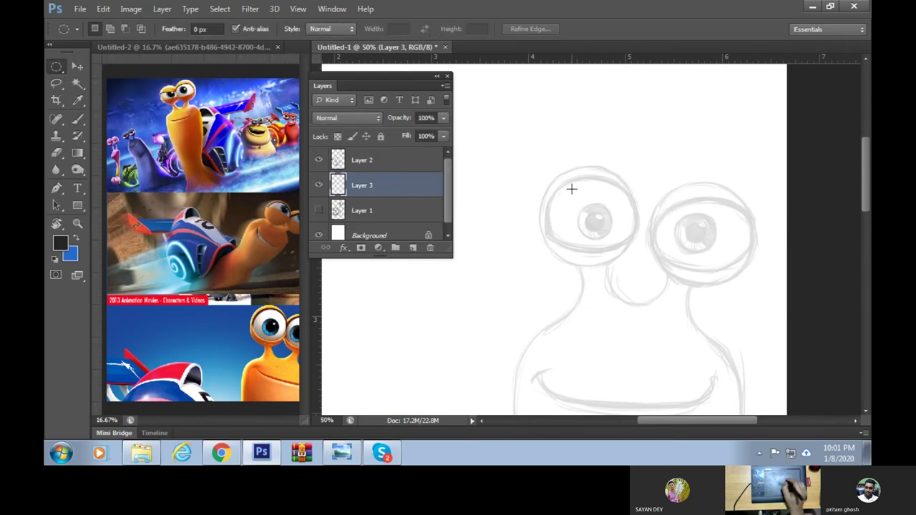
left_click_drag(542, 172, 628, 309)
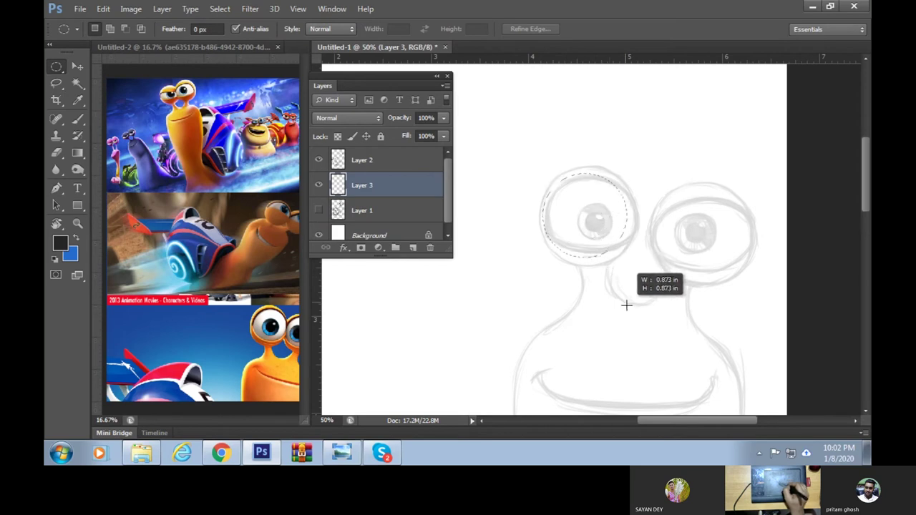
left_click_drag(628, 309, 640, 327)
left_click(644, 349)
key("ctrl+z")
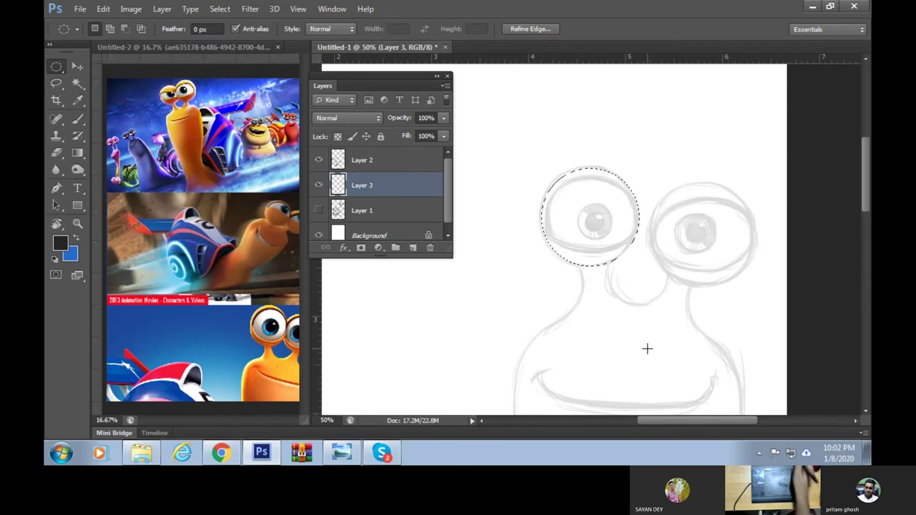
Set the foreground colour to orange sampled from the snail reference image
left_click(65, 243)
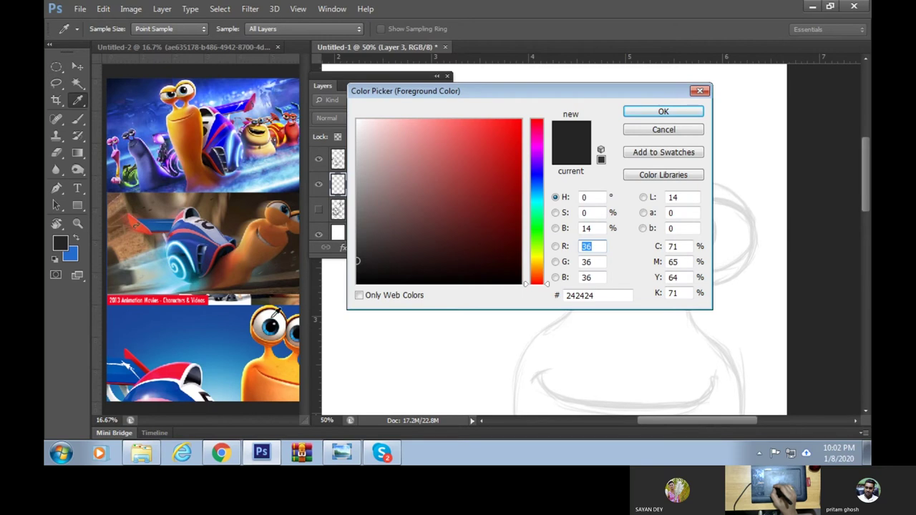
left_click(278, 362)
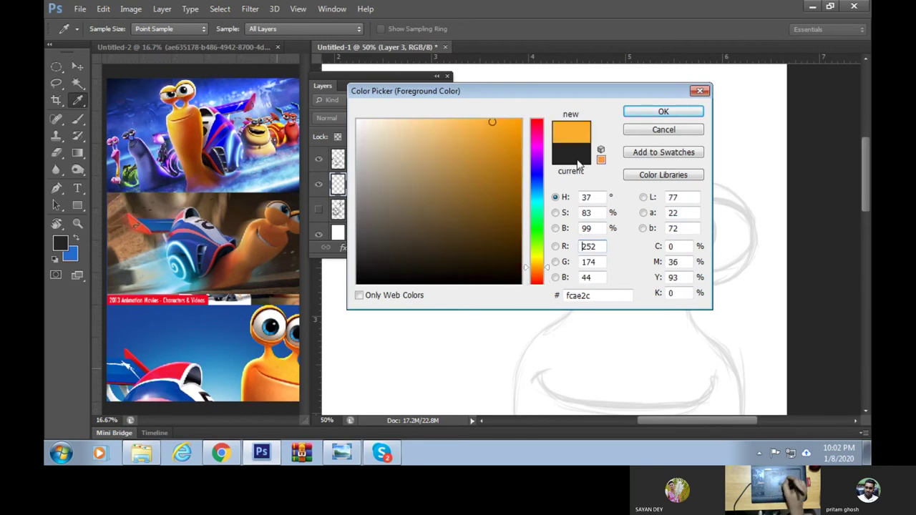
left_click(664, 112)
Fill the left-eye circle with orange, zoom to 100%, and deselect
key("m")
key("alt+BackSpace")
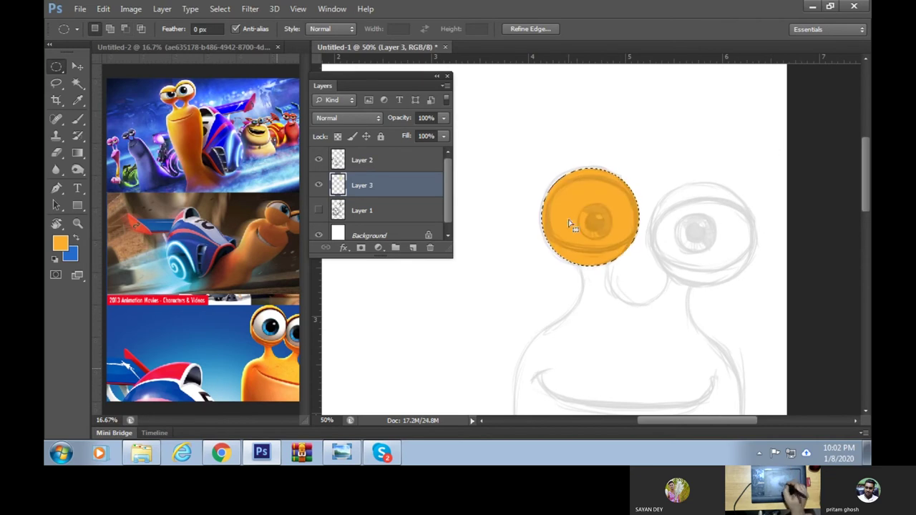
key("ctrl+plus")
key("ctrl+plus")
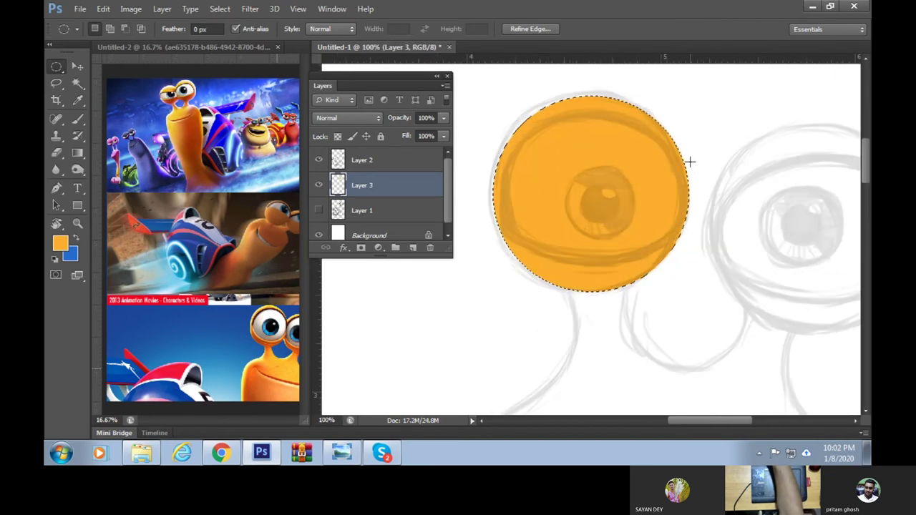
left_click_drag(598, 249, 618, 317)
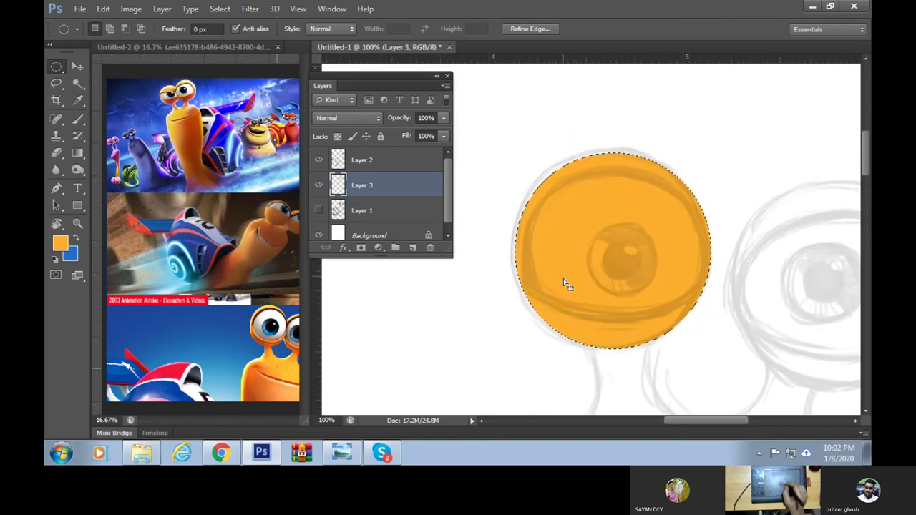
scroll(687, 245, "down", 2)
scroll(746, 217, "down", 2)
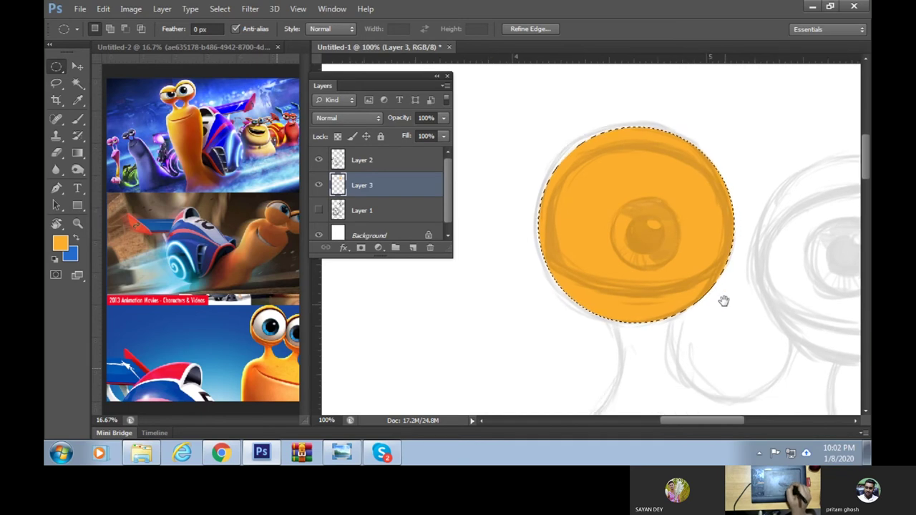
key("ctrl+d")
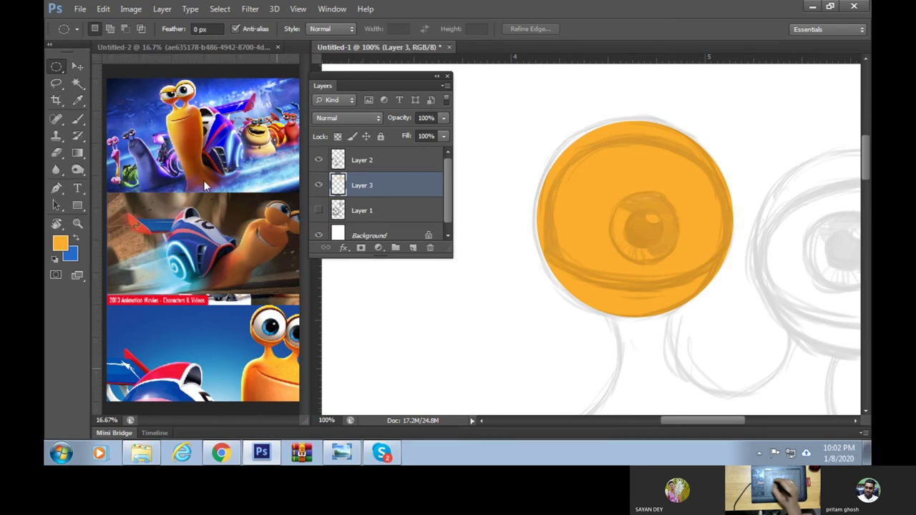
key("p")
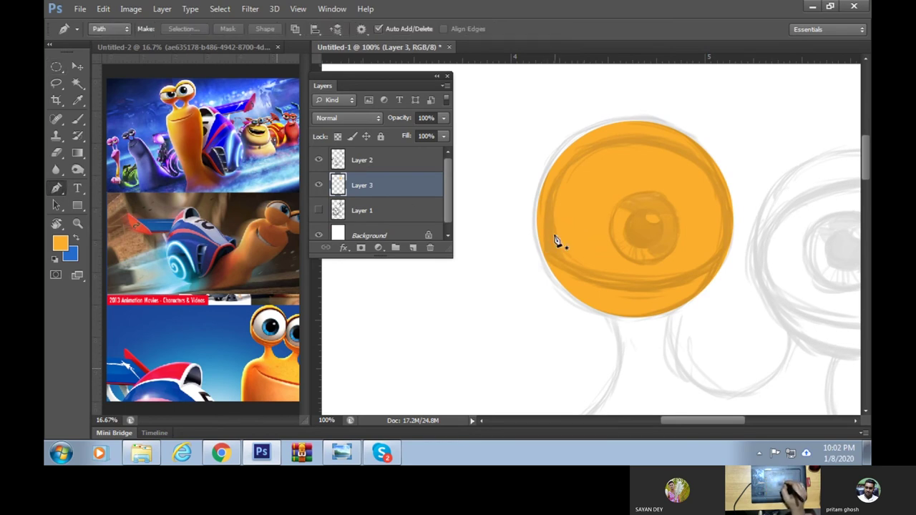
Trace a closed pen path around the inner eye shape inside the orange circle
left_click(549, 235)
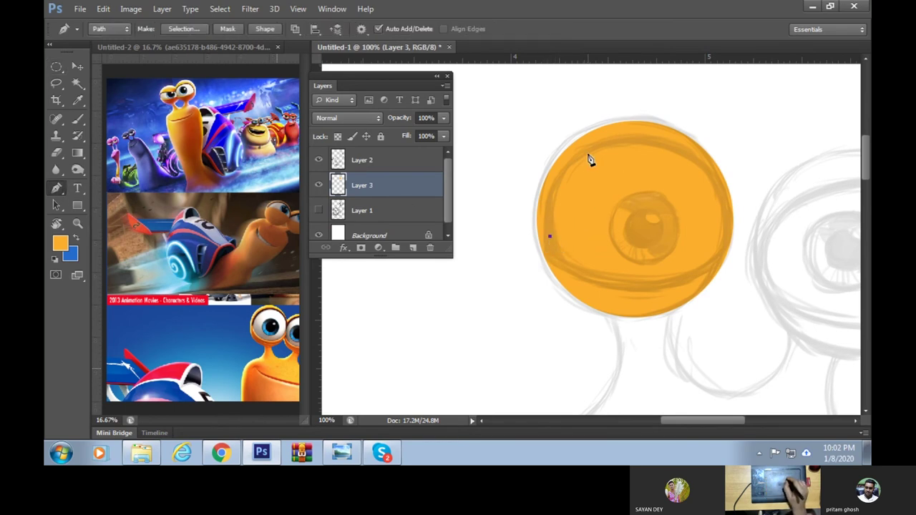
left_click_drag(593, 149, 639, 124)
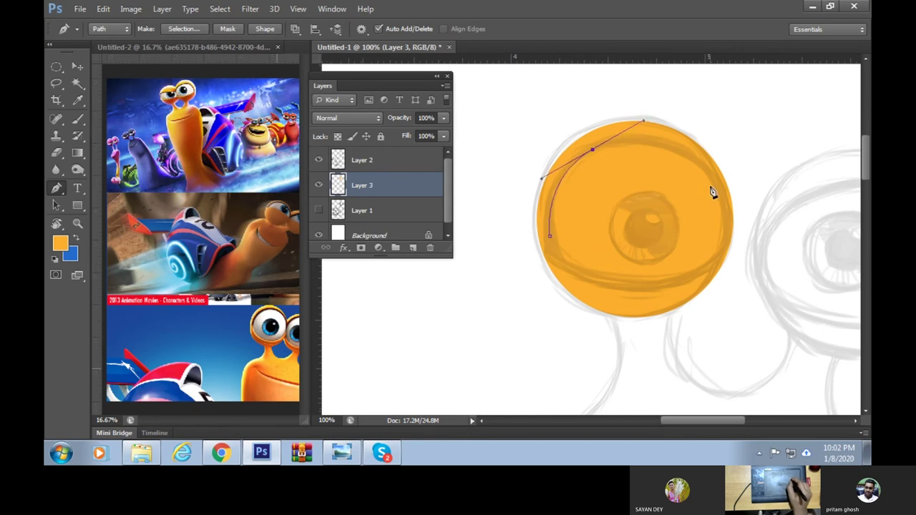
left_click_drag(721, 206, 728, 266)
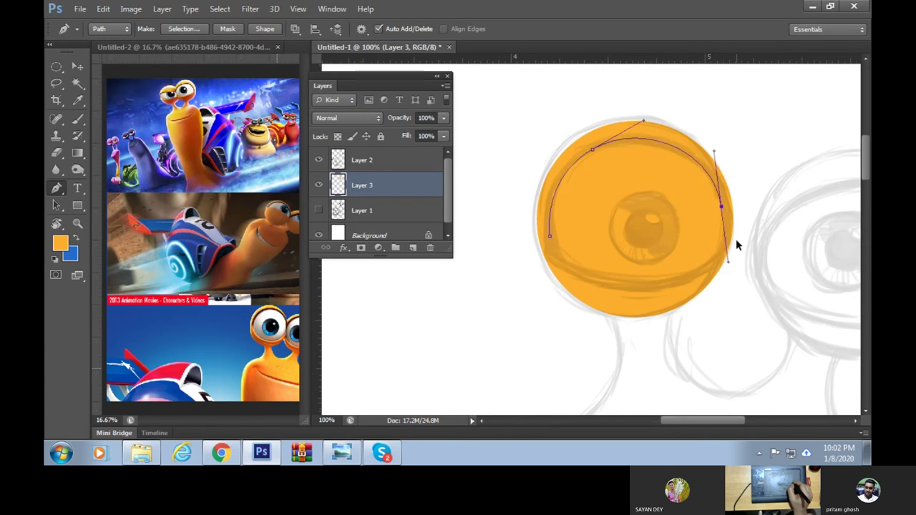
mouse_move(728, 265)
left_mouse_down()
mouse_move(739, 240)
mouse_move(739, 266)
left_mouse_up()
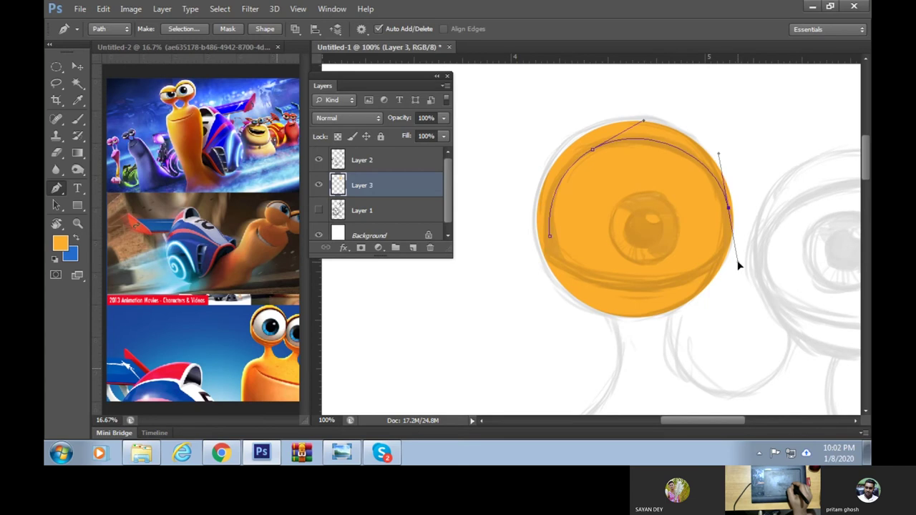
left_click_drag(739, 265, 740, 262)
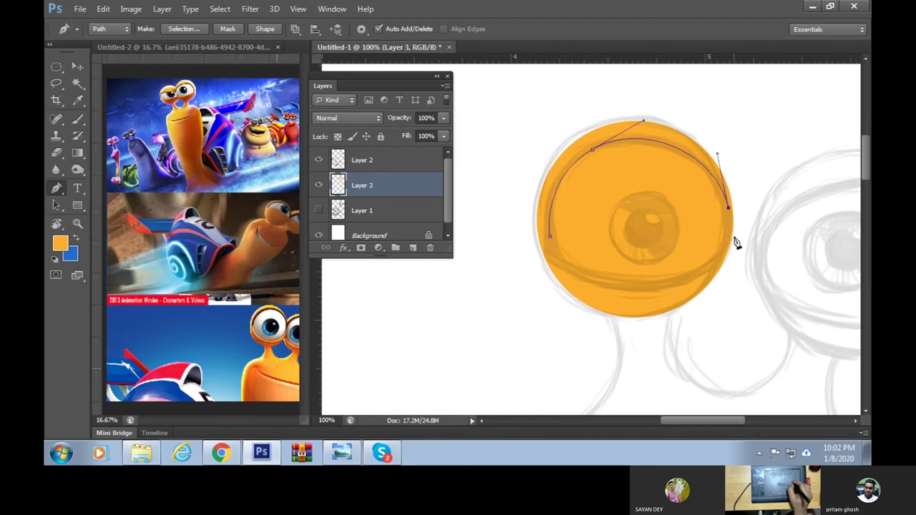
left_click(728, 241)
left_click(734, 237)
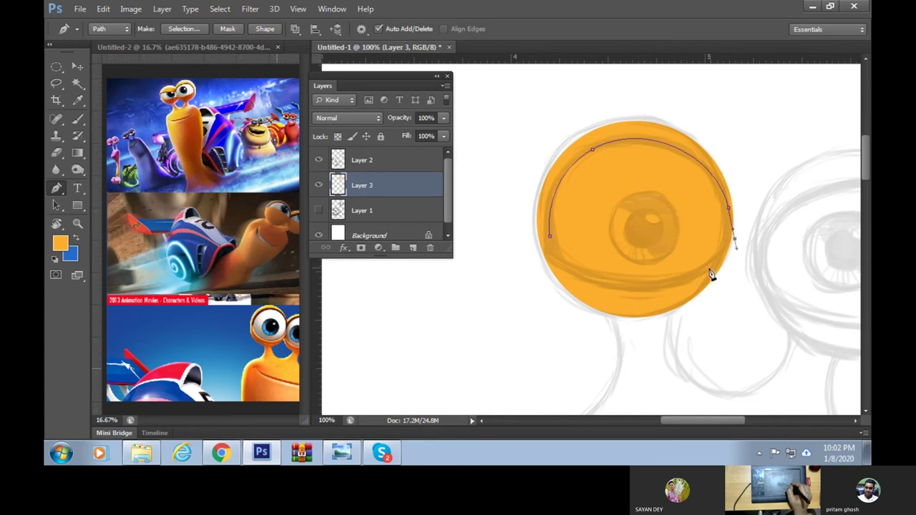
left_click_drag(626, 281, 612, 284)
left_click_drag(549, 236, 540, 213)
Load the path as a selection, delete the orange inside it, and deselect
key("Return")
key("ctrl+Return")
key("Delete")
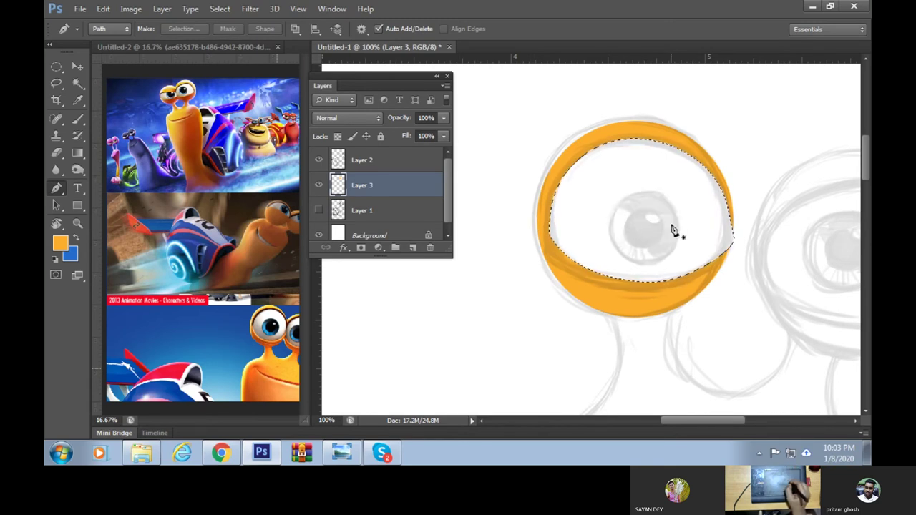
key("ctrl+d")
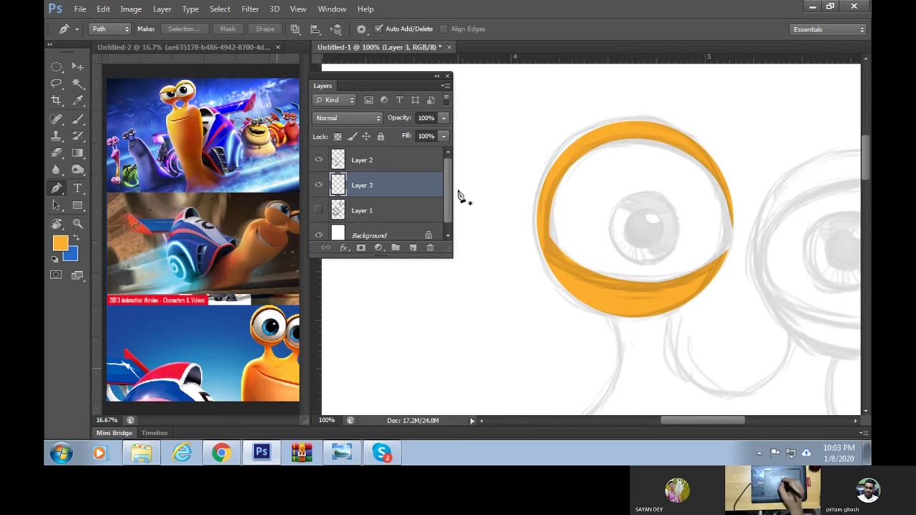
left_click_drag(447, 203, 433, 176)
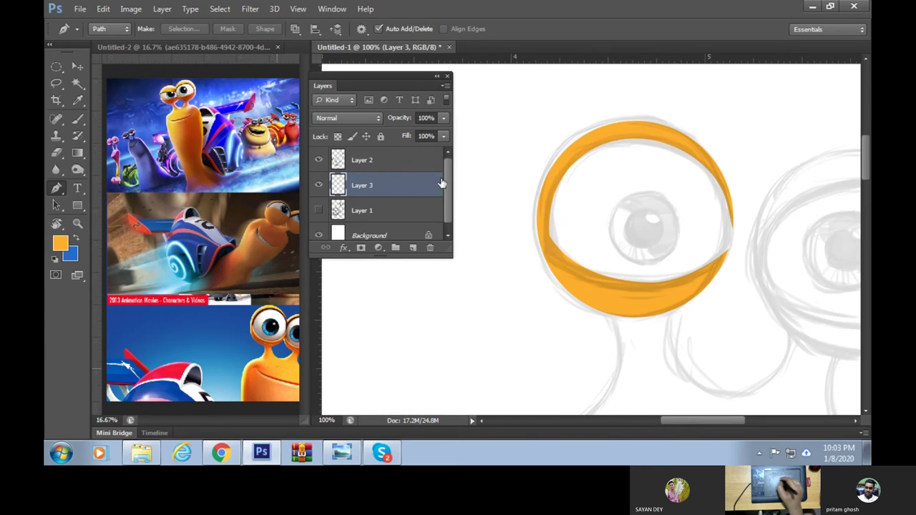
Add Layer 4 below Layer 3 and select a circle covering the eyeball
left_click(361, 210)
left_click(413, 248)
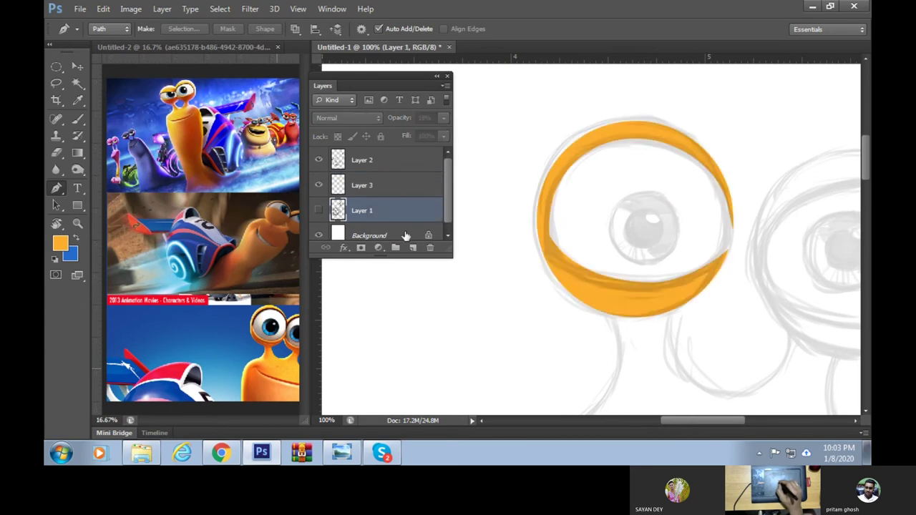
key("m")
left_click_drag(564, 132, 714, 369)
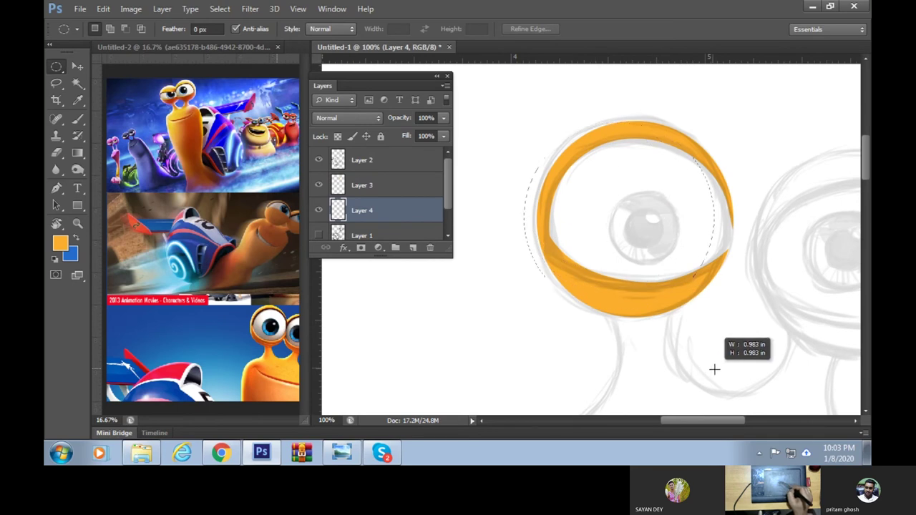
Fill the circle with near-white, nudge it into place, and deselect
left_click(60, 243)
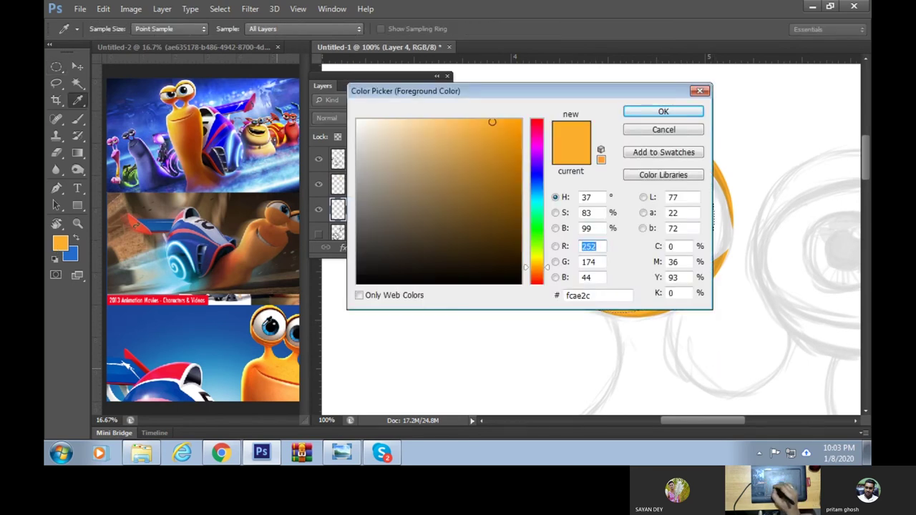
left_click(368, 138)
left_click(663, 112)
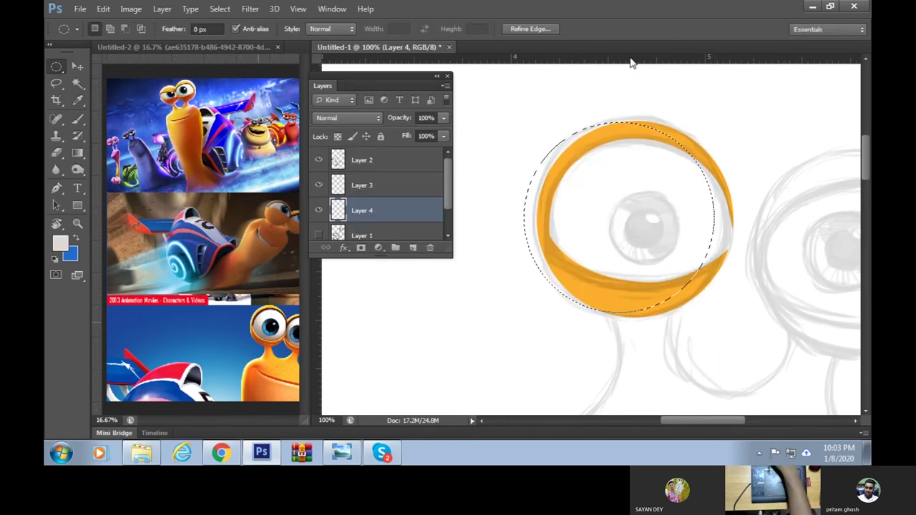
key("alt+BackSpace")
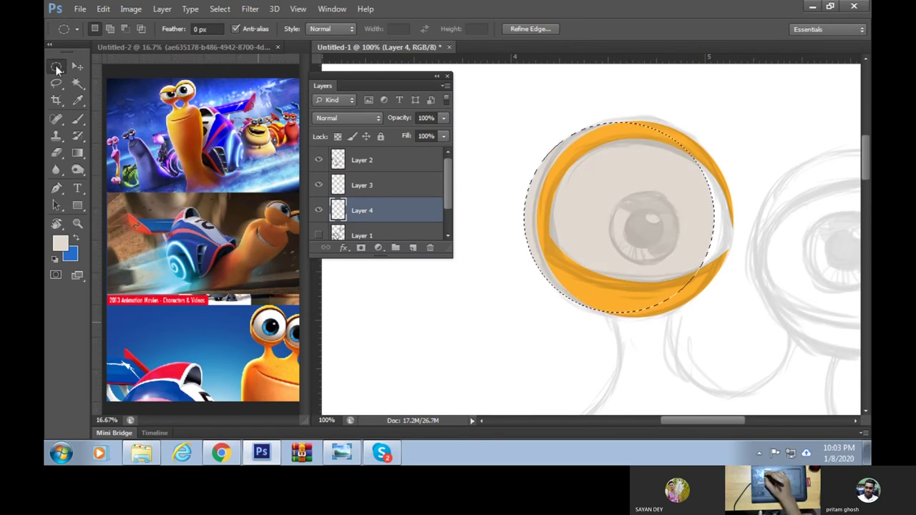
left_click(78, 66)
mouse_move(604, 186)
left_mouse_down()
mouse_move(621, 191)
mouse_move(610, 183)
left_mouse_up()
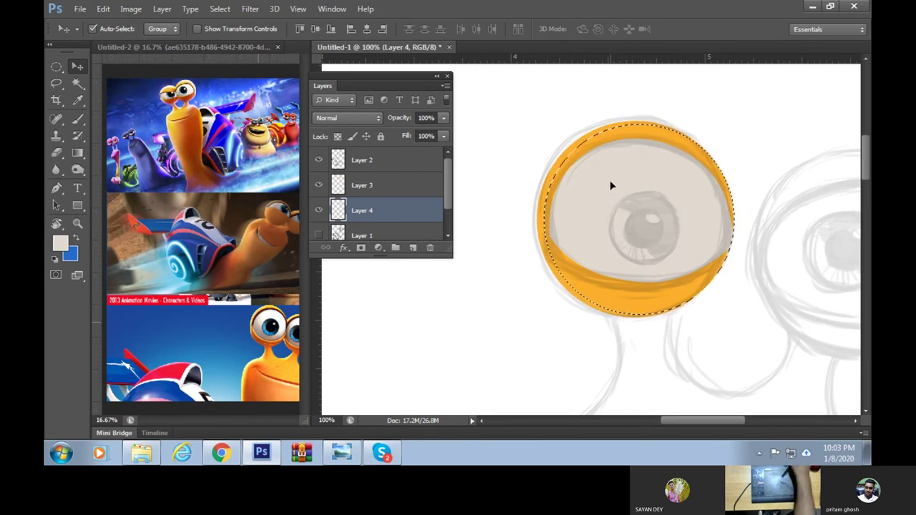
key("ctrl+d")
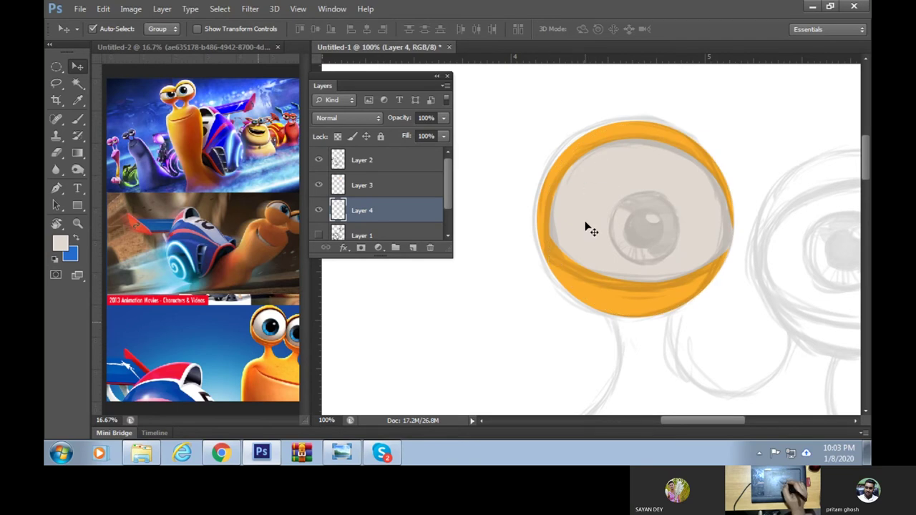
Inspect the eye rim zoomed in, then load Layer 4's eye circle as a selection
key("ctrl+plus")
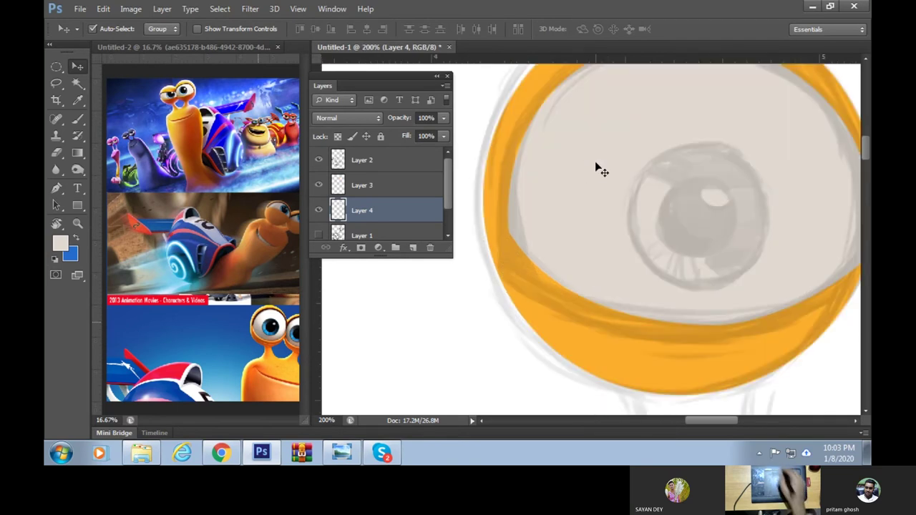
left_click_drag(548, 255, 540, 261)
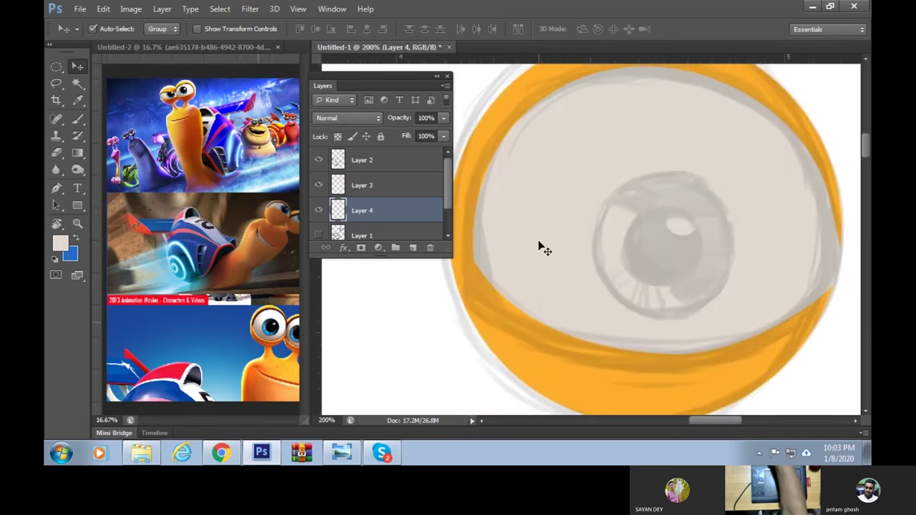
key("ctrl+minus")
left_click(337, 211, "ctrl")
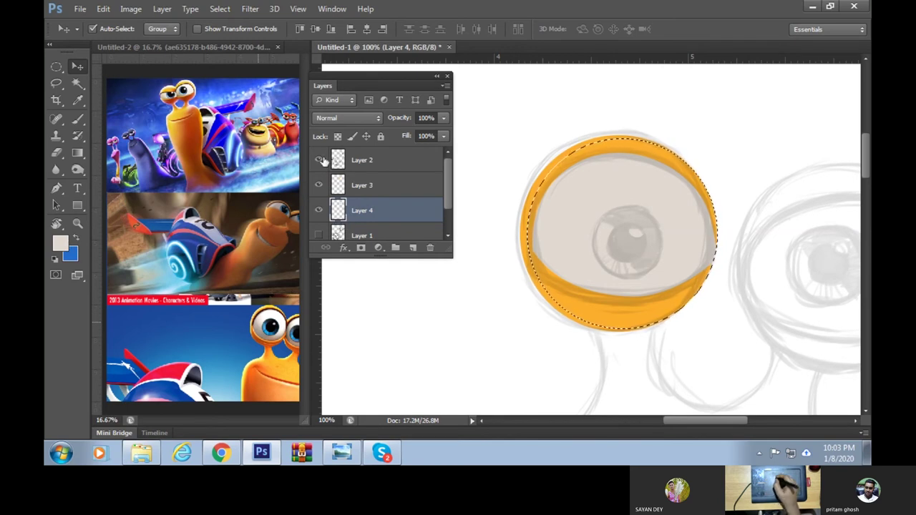
Fill the selected eye interior with pure white
left_click(61, 247)
left_click_drag(389, 175, 370, 116)
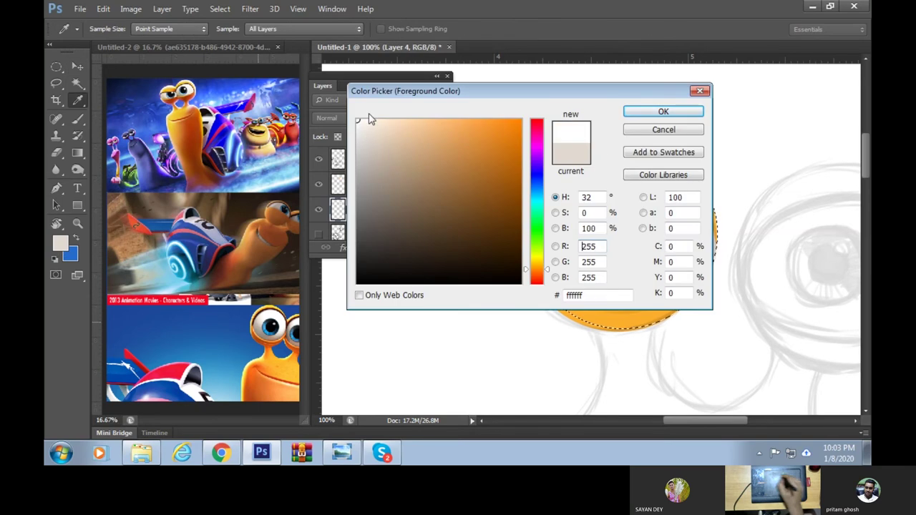
left_click(653, 112)
key("alt+BackSpace")
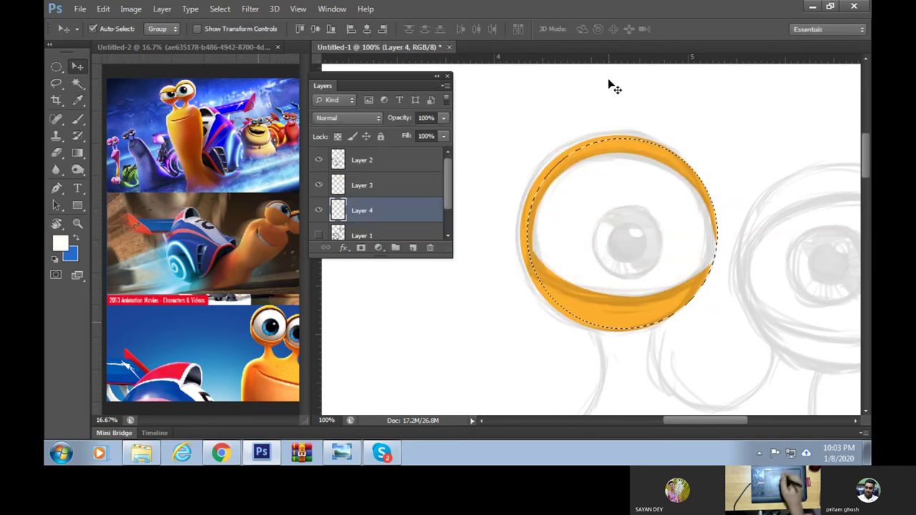
Sample grey 9d9389 from the reference image as the foreground colour
left_click(77, 100)
left_click(60, 244)
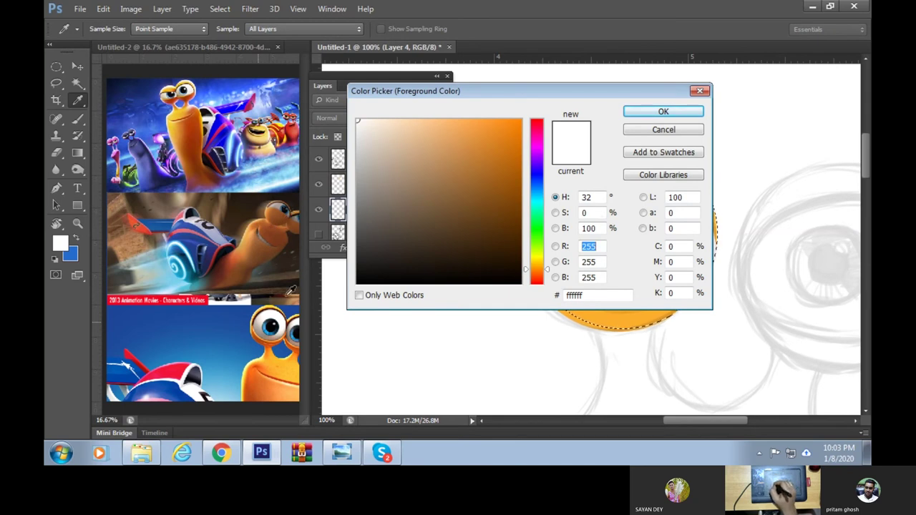
left_click(266, 326)
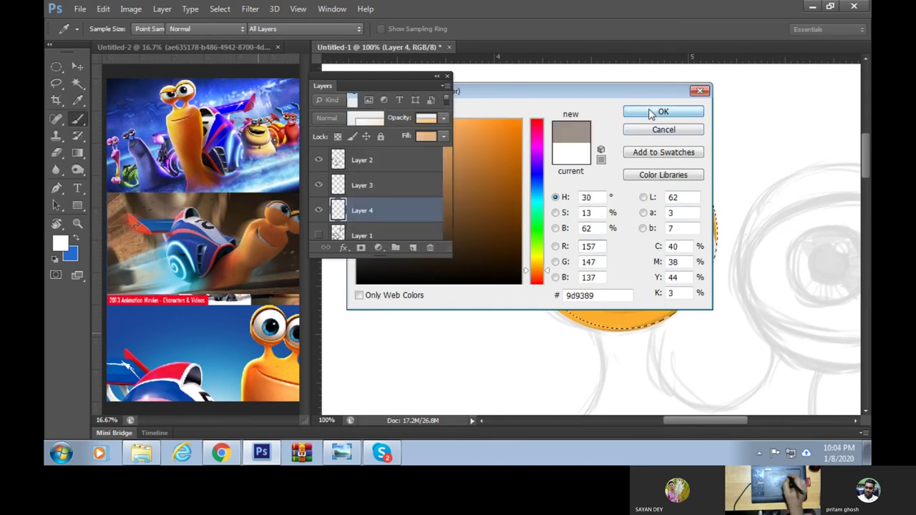
left_click(651, 113)
Set up a soft round brush with 0% hardness at 101 px
key("b")
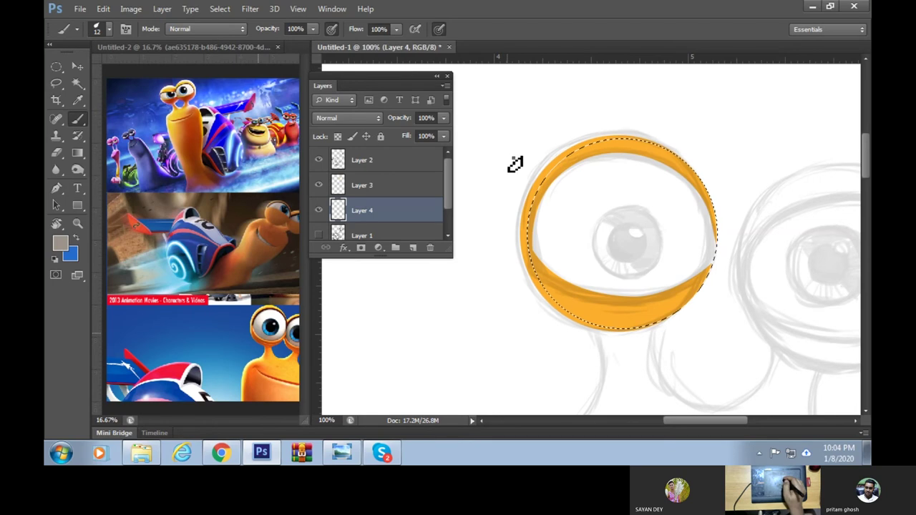
right_click(515, 165)
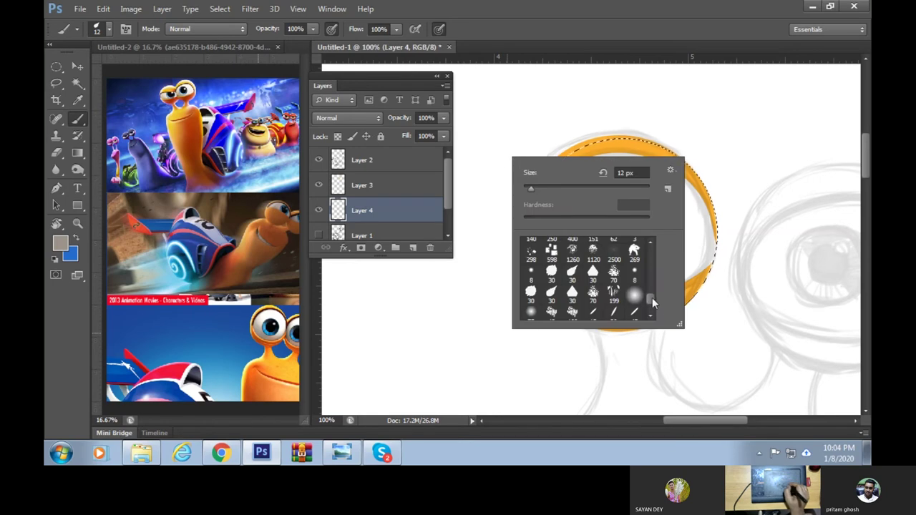
left_click_drag(649, 301, 651, 309)
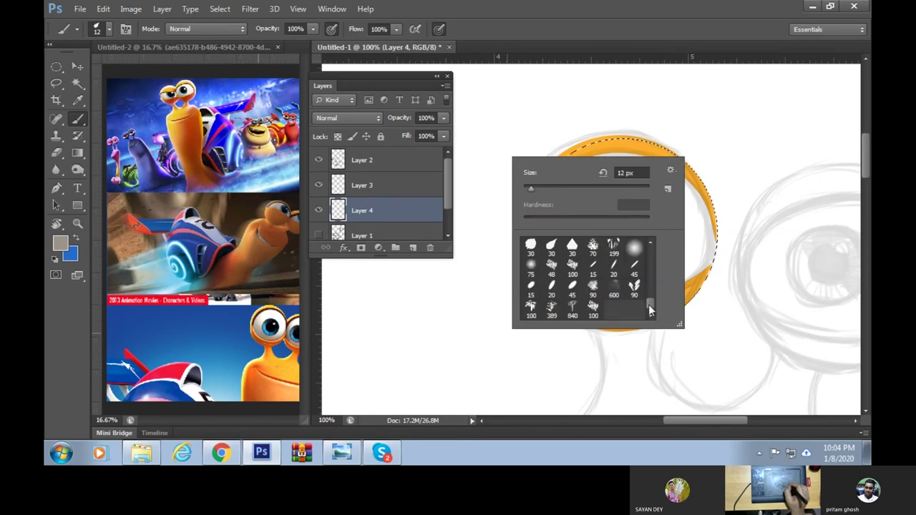
scroll(650, 309, "up", 1)
scroll(650, 309, "up", 1)
scroll(649, 309, "up", 1)
left_click_drag(650, 308, 647, 258)
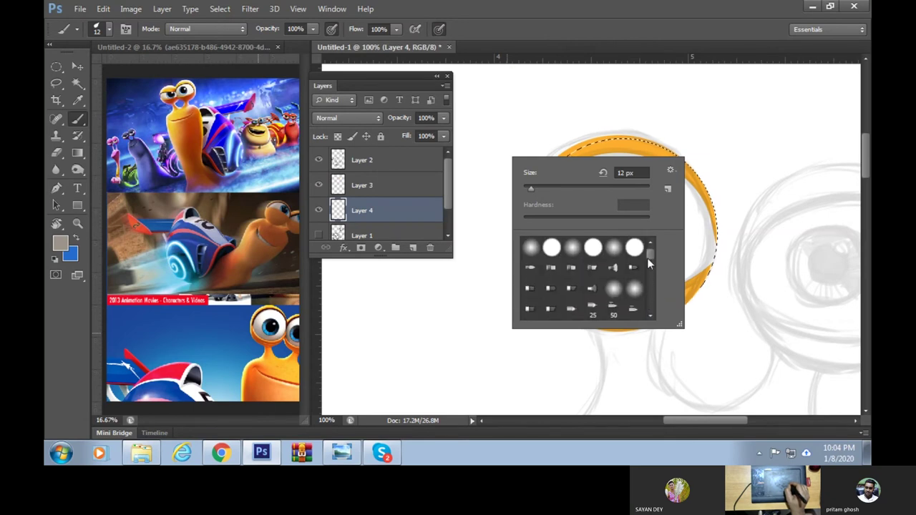
left_click(614, 248)
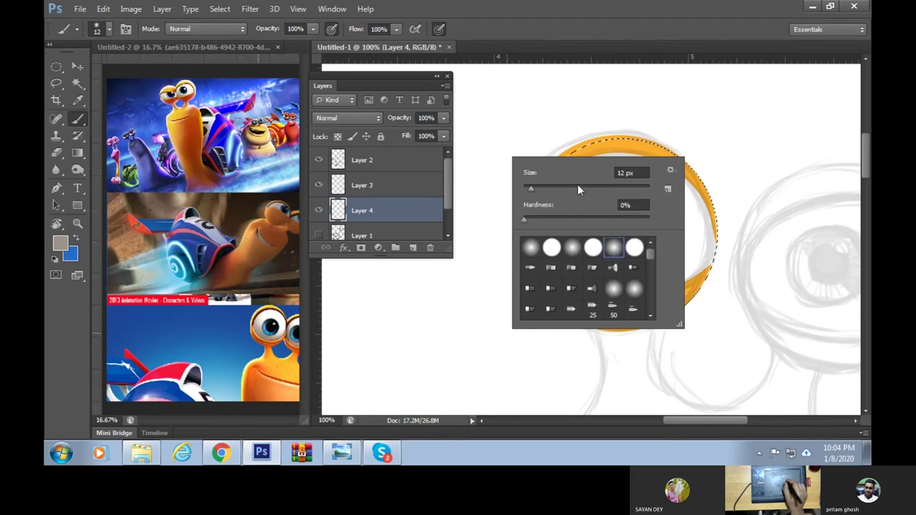
left_click_drag(578, 189, 587, 188)
left_click(630, 96)
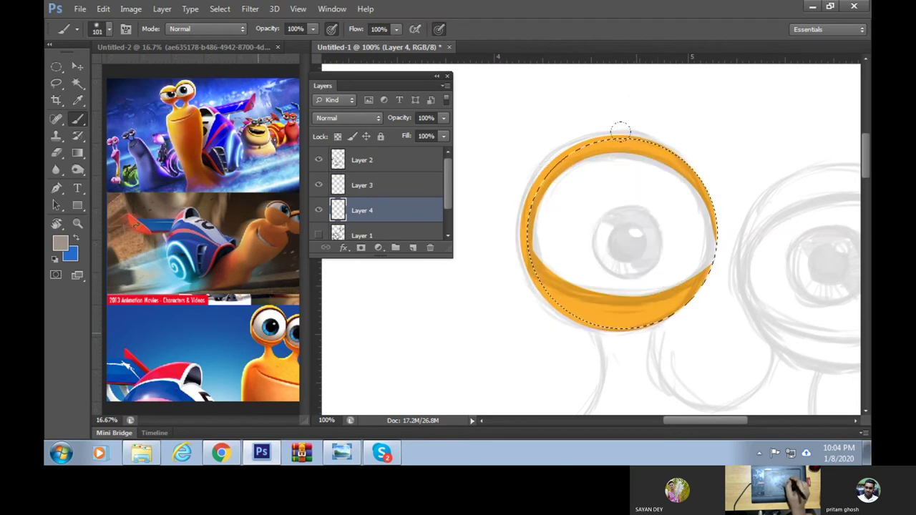
Paint soft grey shading along the eye's bottom, sides and upper-left rim
left_click_drag(536, 194, 681, 232)
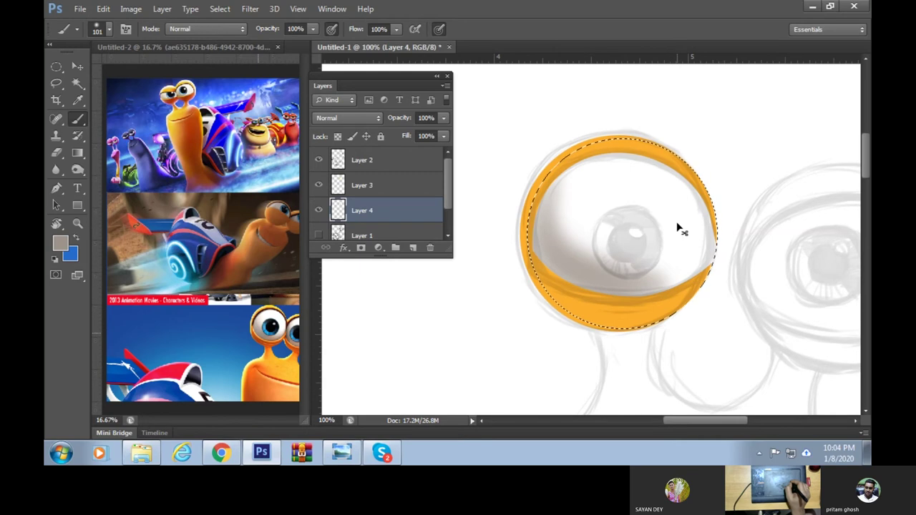
key("ctrl+z")
left_click_drag(542, 244, 717, 202)
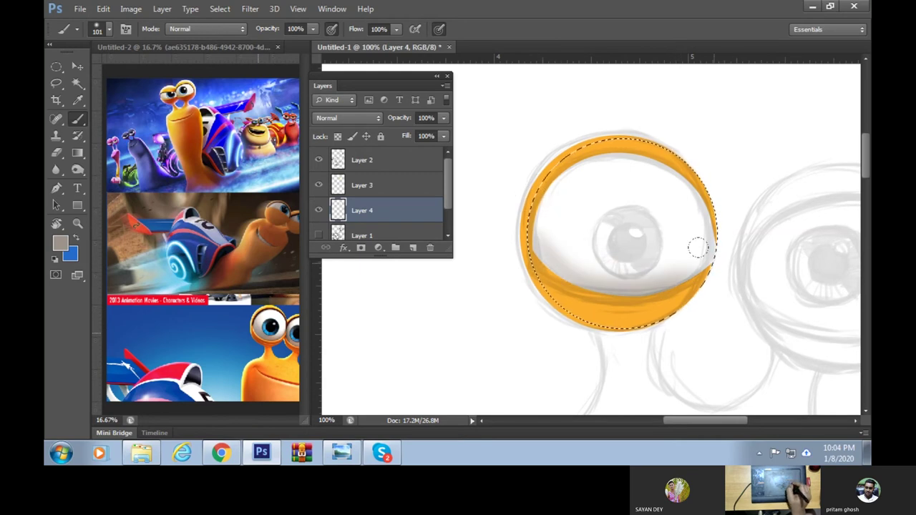
mouse_move(538, 241)
left_mouse_down()
mouse_move(701, 205)
mouse_move(705, 276)
left_mouse_up()
mouse_move(712, 207)
left_mouse_down()
mouse_move(644, 290)
mouse_move(558, 283)
left_mouse_up()
left_click_drag(513, 183, 561, 277)
left_click_drag(519, 182, 561, 278)
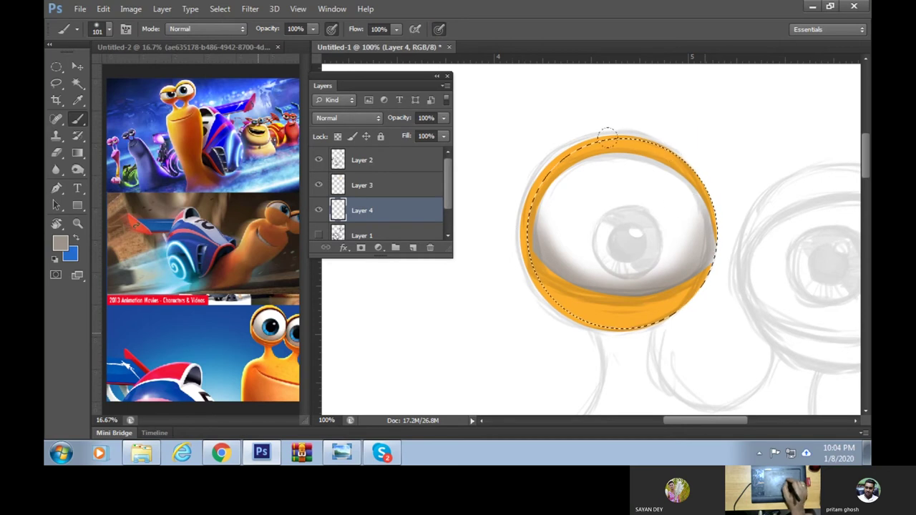
left_click_drag(532, 177, 566, 142)
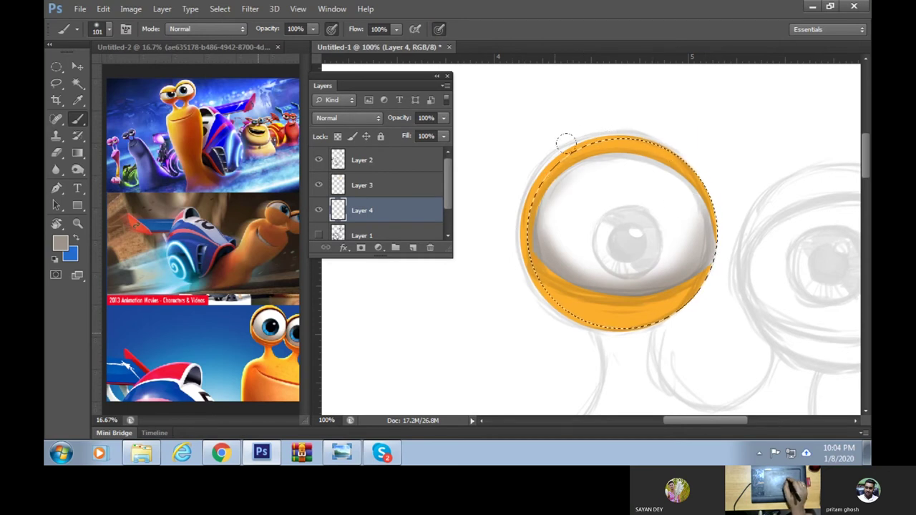
Enlarge the brush to 193 px and softly darken the lower-left and right interior
right_click(586, 166)
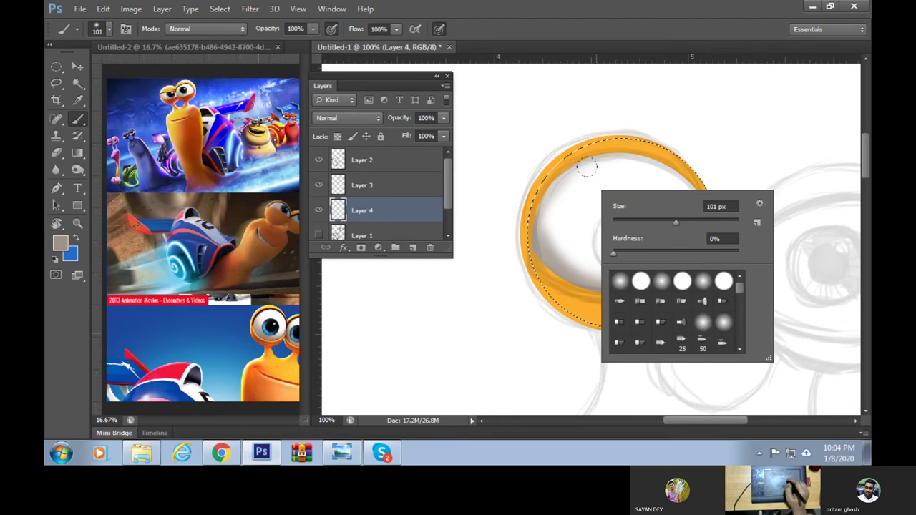
left_click(704, 227)
left_click(542, 137)
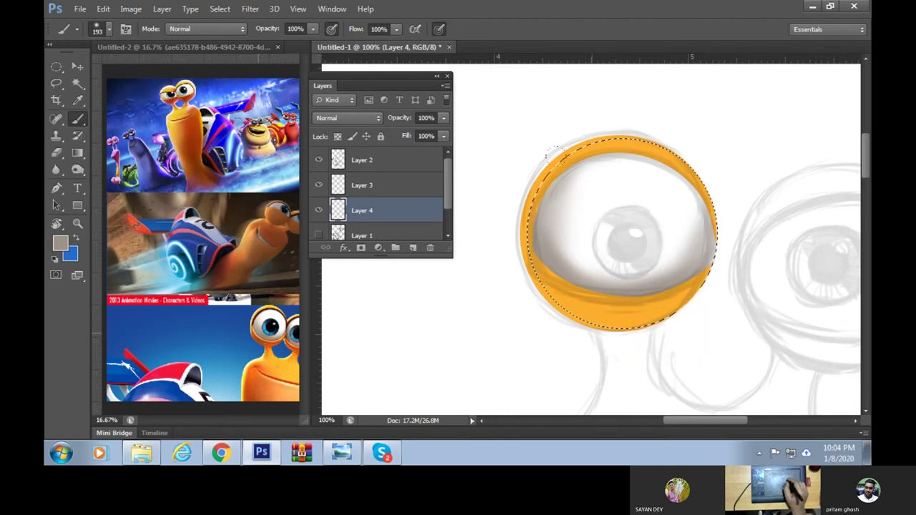
left_click_drag(569, 207, 596, 274)
left_click_drag(661, 162, 698, 236)
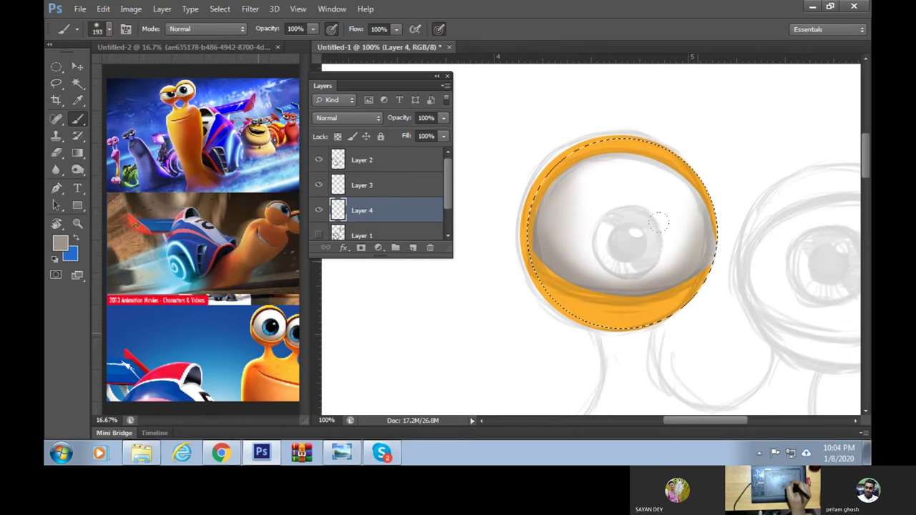
left_click_drag(658, 168, 670, 188)
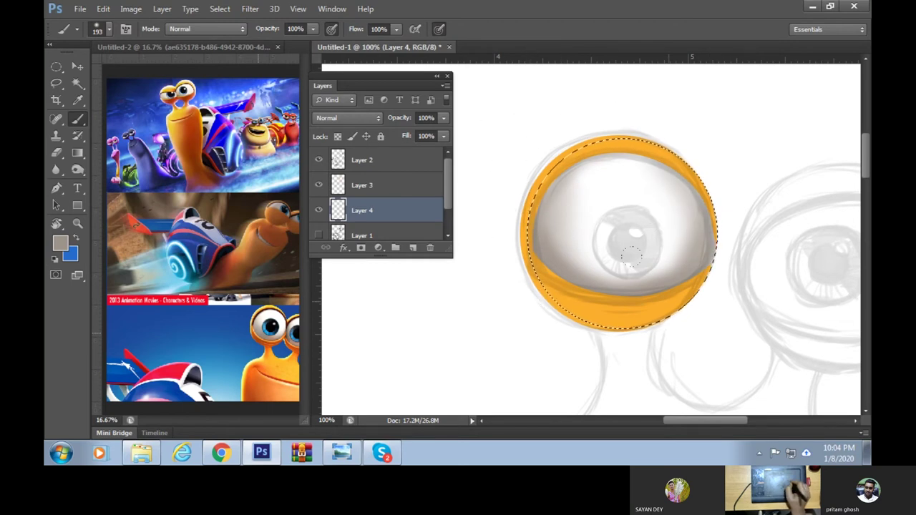
Lower Layer 2's opacity to 21%
left_click(362, 159)
left_click(443, 118)
mouse_move(433, 133)
left_mouse_down()
mouse_move(386, 136)
mouse_move(394, 133)
left_mouse_up()
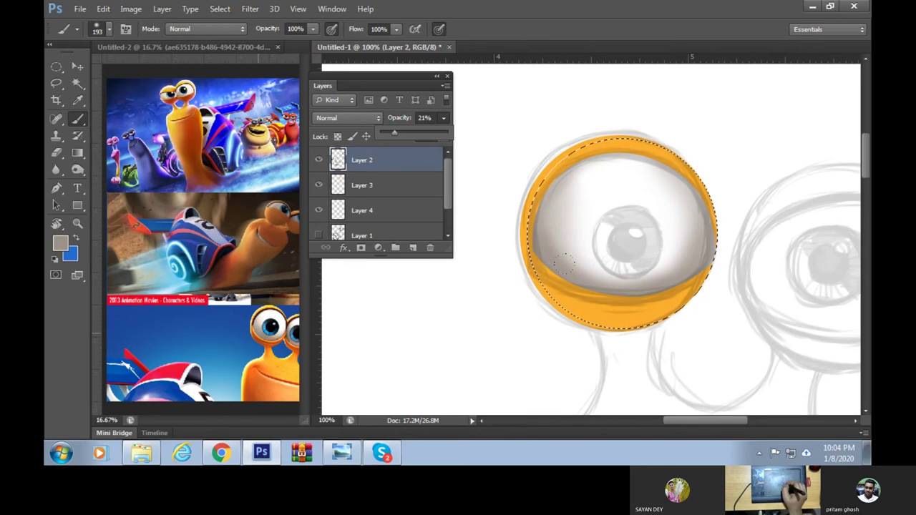
Deselect and toggle Layers 2, 3 and 4 on and off to compare the shading
key("ctrl+d")
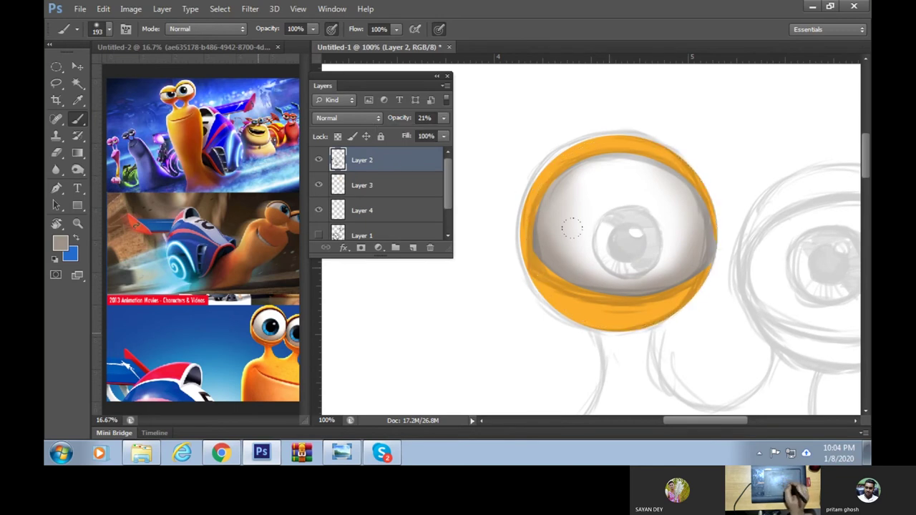
left_click(320, 160)
left_click(319, 160)
left_click(319, 161)
left_click(319, 160)
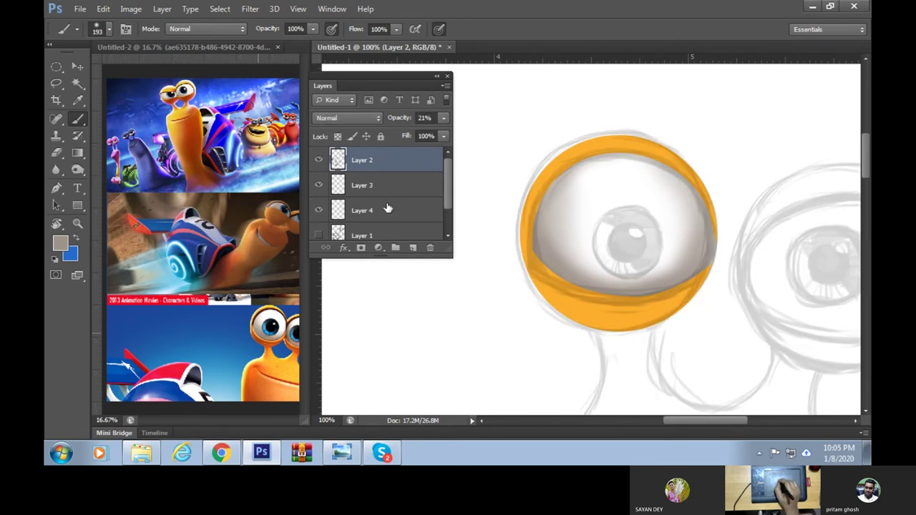
left_click(397, 186)
left_click(318, 186)
left_click(318, 185)
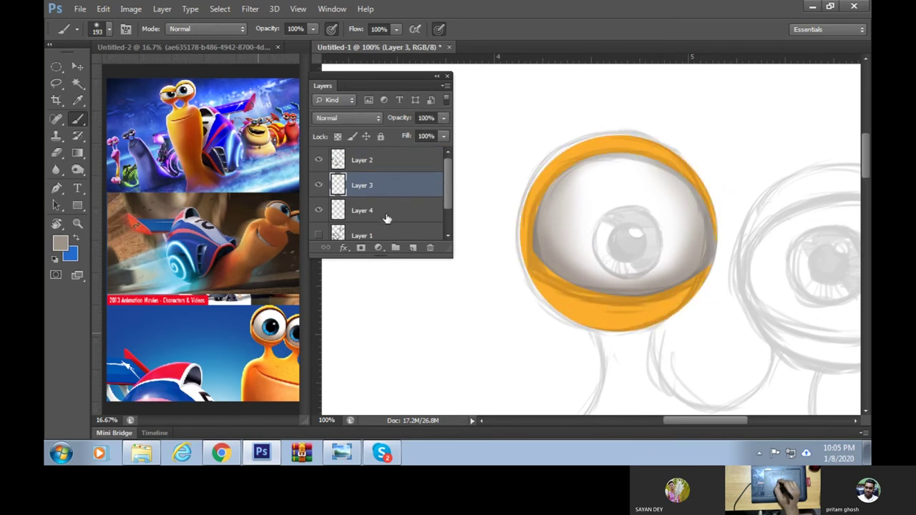
left_click(333, 212)
left_click(318, 211)
left_click(319, 211)
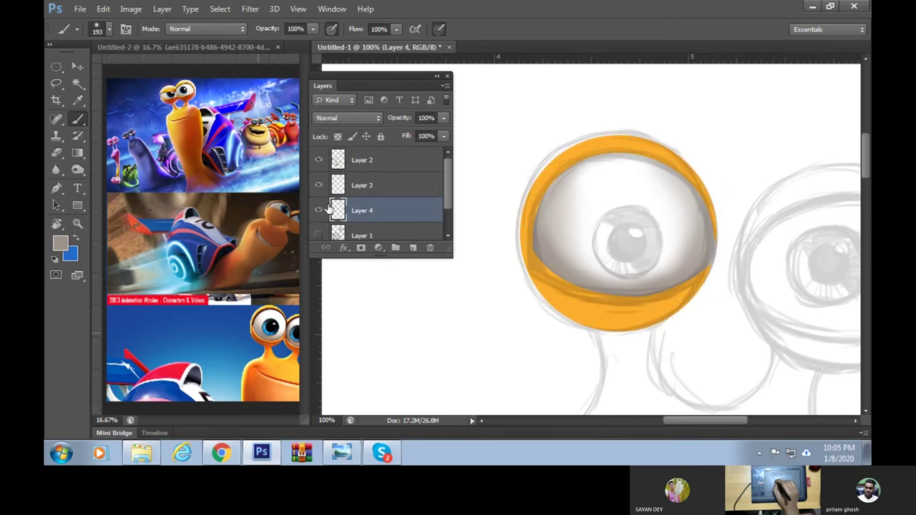
On a new layer within the eye selection, paint grey shading across the lower eyeball
left_click(412, 248)
left_click(319, 236)
left_click(318, 235)
left_click(337, 236, "ctrl")
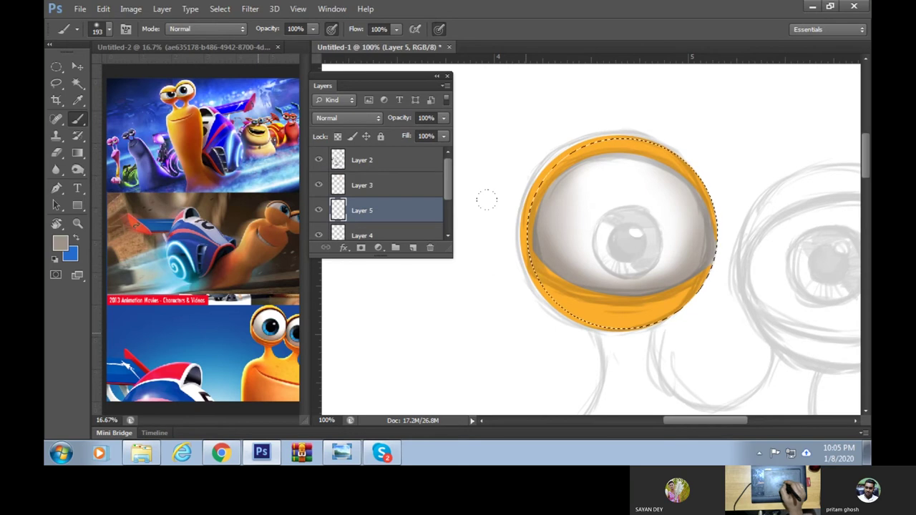
left_click_drag(677, 276, 572, 265)
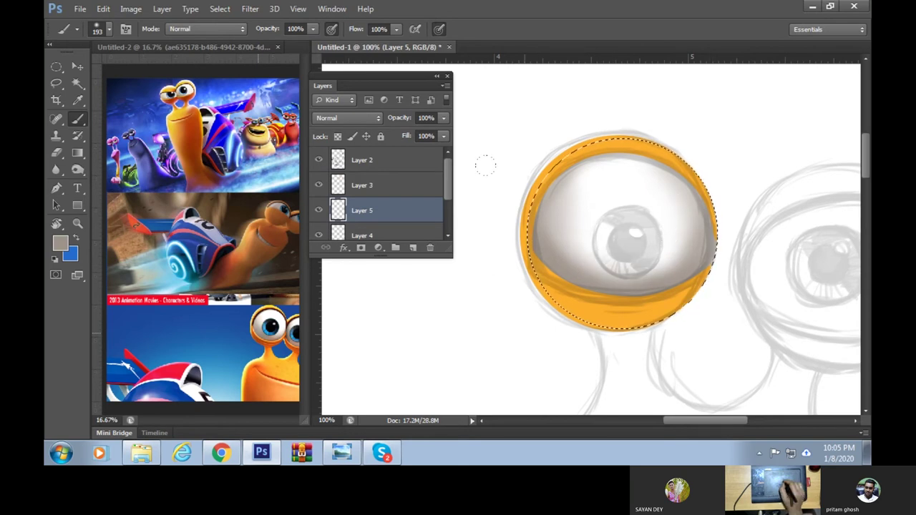
left_click_drag(656, 274, 604, 266)
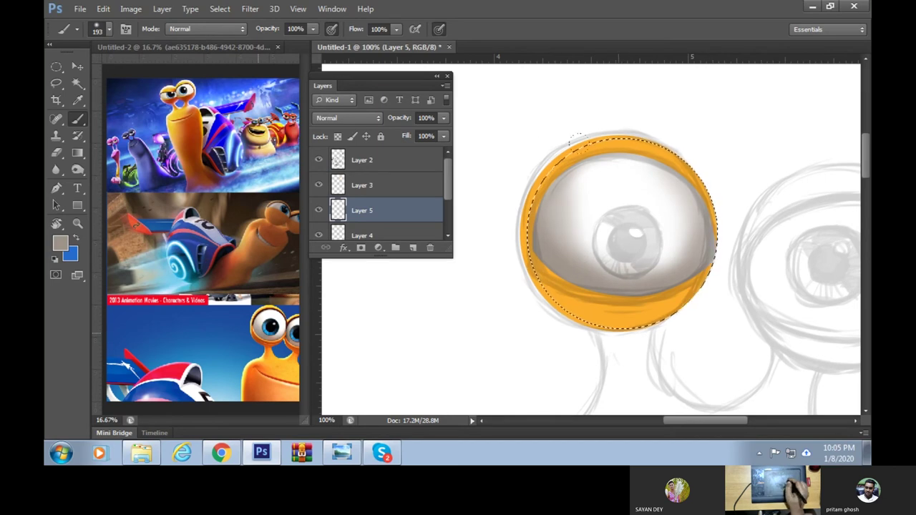
Repaint the eyeball shading with an 87 px white brush, then add a new layer
right_click(563, 141)
left_click_drag(720, 207, 674, 216)
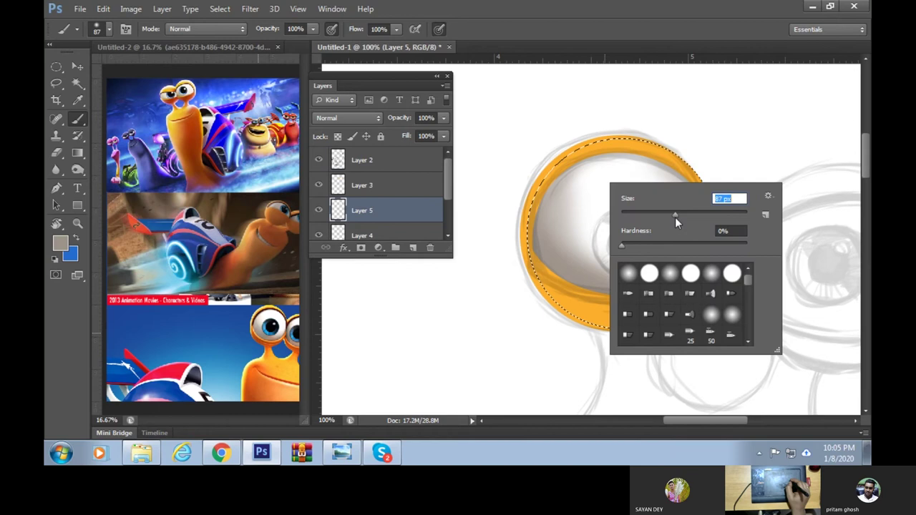
left_click(749, 119, "alt")
left_click_drag(530, 212, 702, 221)
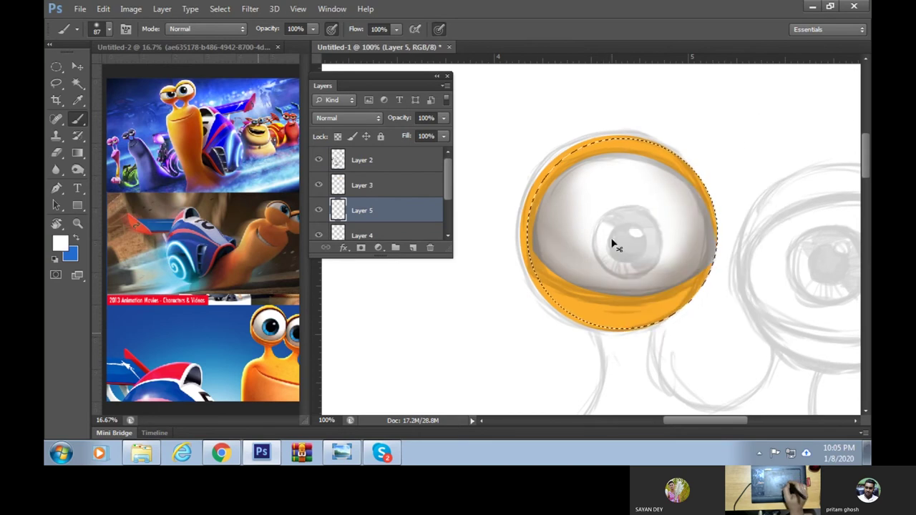
left_click_drag(665, 265, 704, 161)
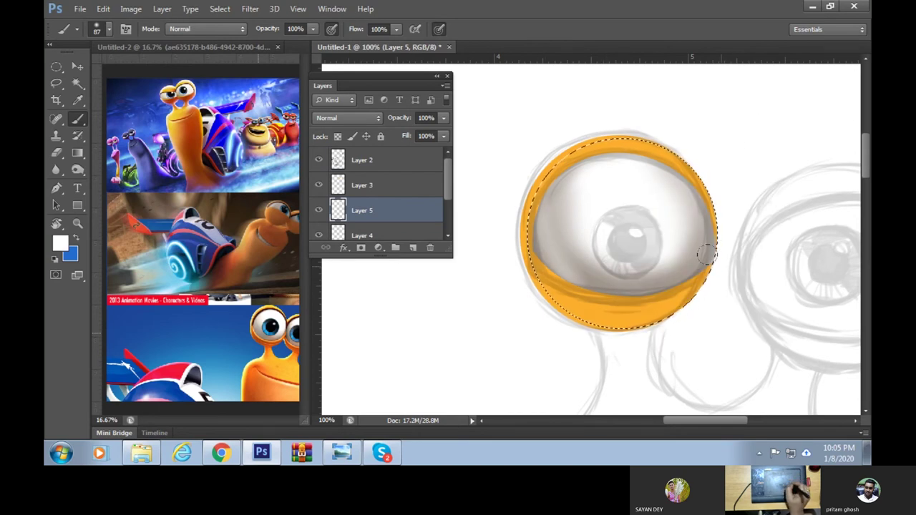
left_click_drag(533, 272, 584, 228)
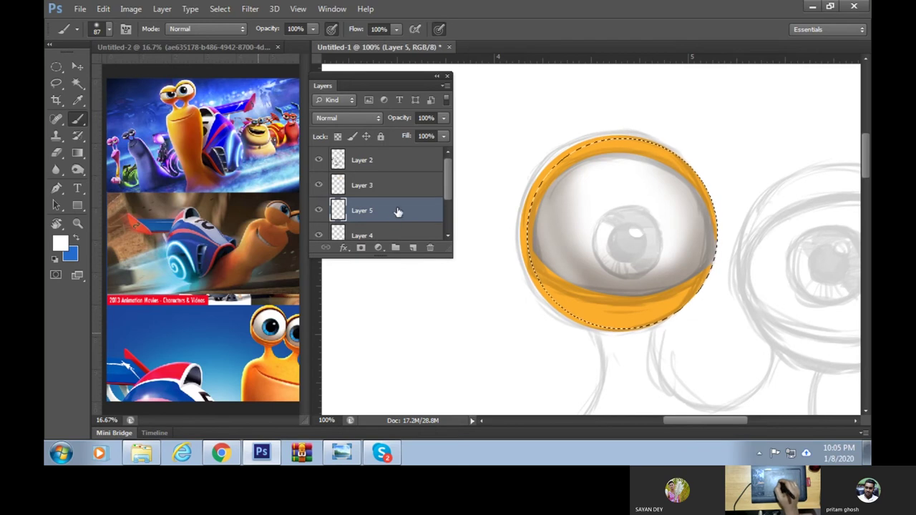
left_click(412, 248)
Draw an elliptical selection around the iris area
key("m")
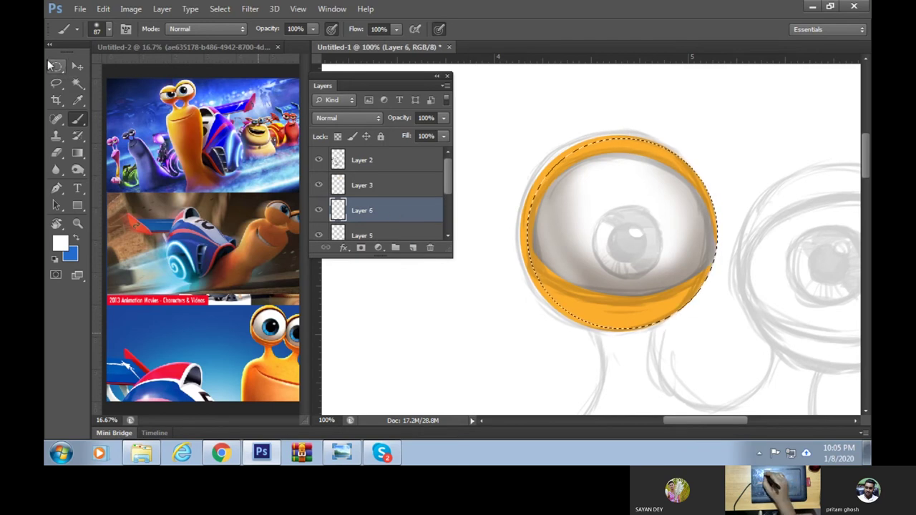
key("ctrl+d")
left_click_drag(597, 212, 662, 277)
key("ctrl+d")
Fill the iris circle with cyan #0cbee7 sampled from the reference snail's eye
left_click(61, 244)
left_click(290, 317)
left_click(272, 327)
left_click(659, 112)
key("m")
key("ctrl+shift+d")
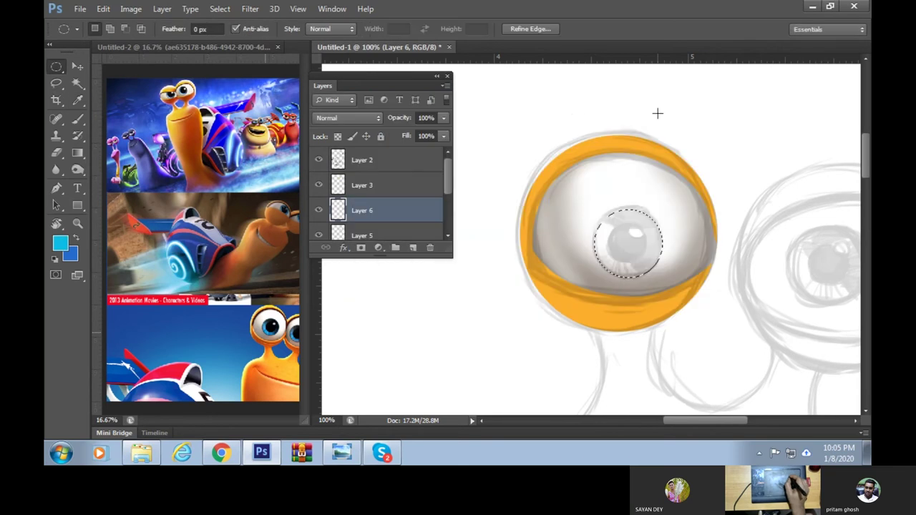
key("alt+BackSpace")
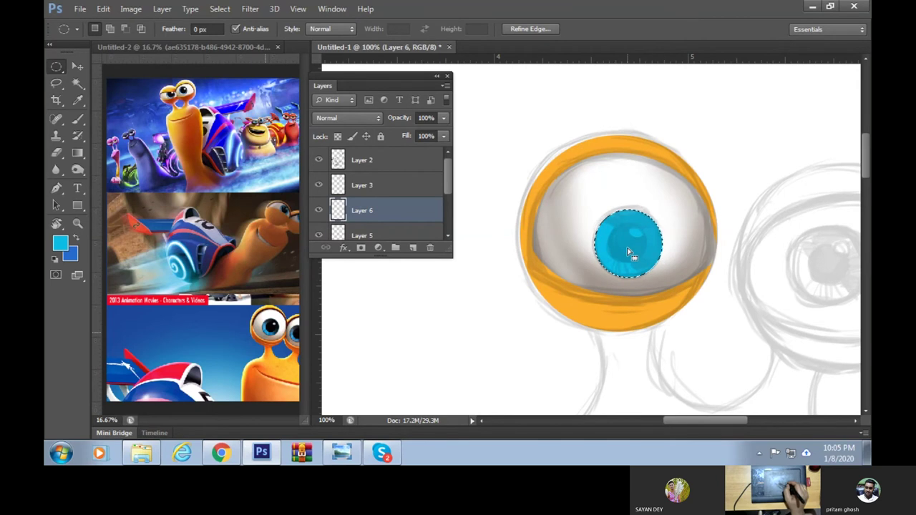
key("ctrl+d")
Select a smaller pupil circle inside the cyan iris
left_click_drag(610, 225, 647, 288)
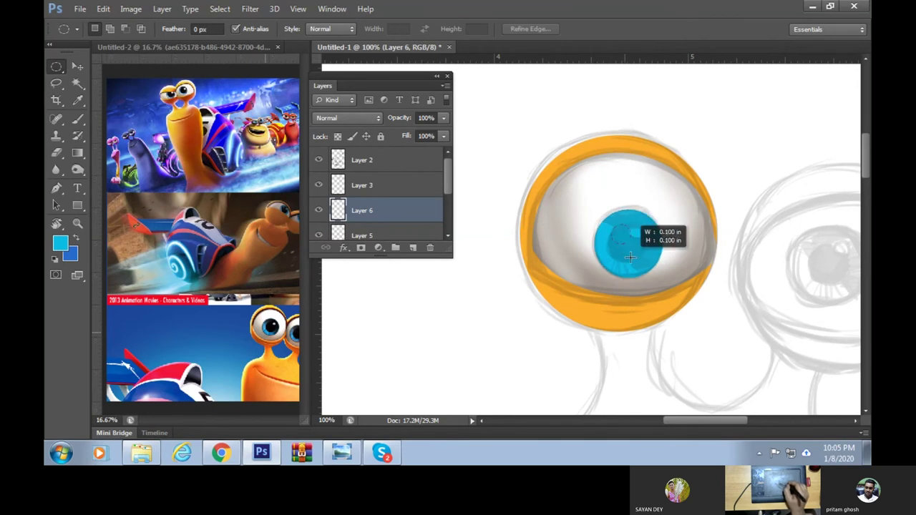
key("i")
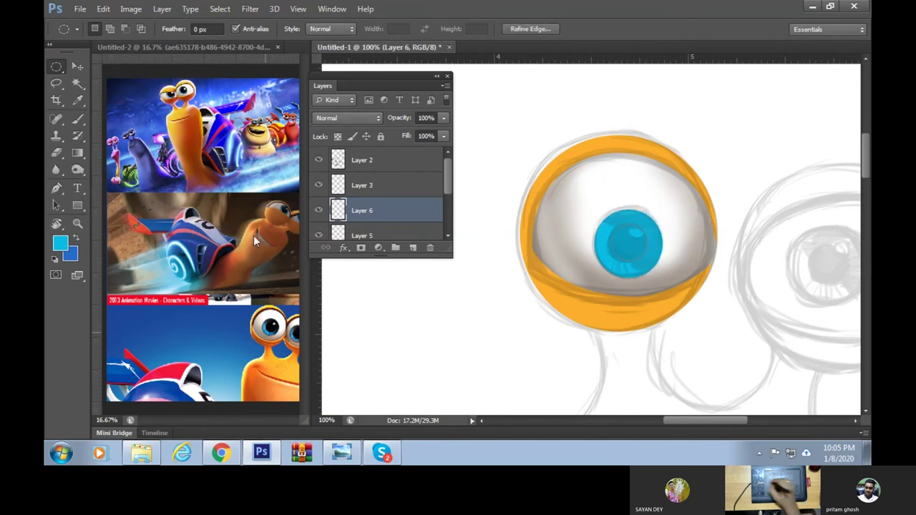
left_click(60, 244)
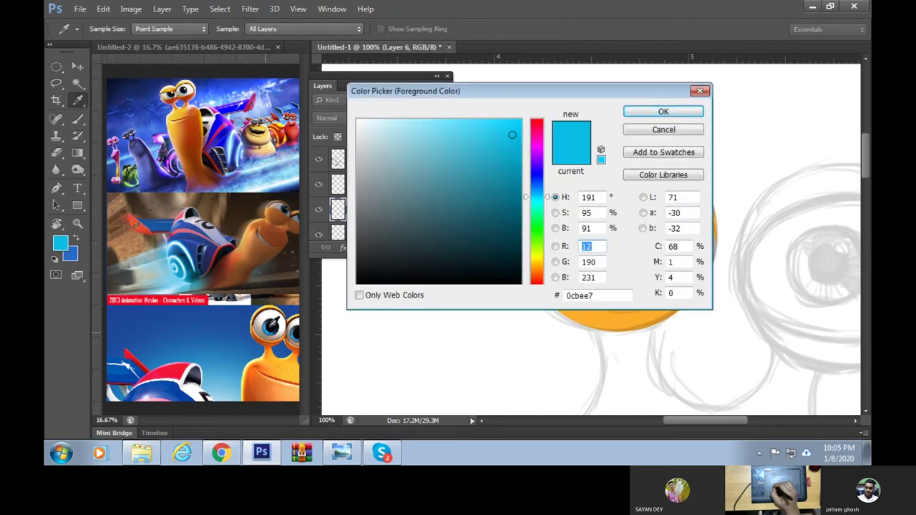
Fill the pupil with black on its own new layer, keeping the iris blue underneath
left_click(272, 326)
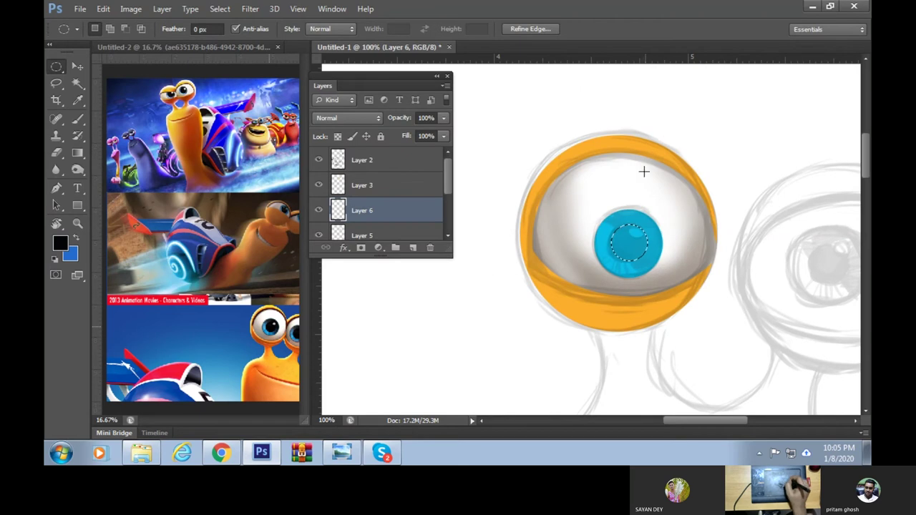
key("alt+BackSpace")
key("ctrl+d")
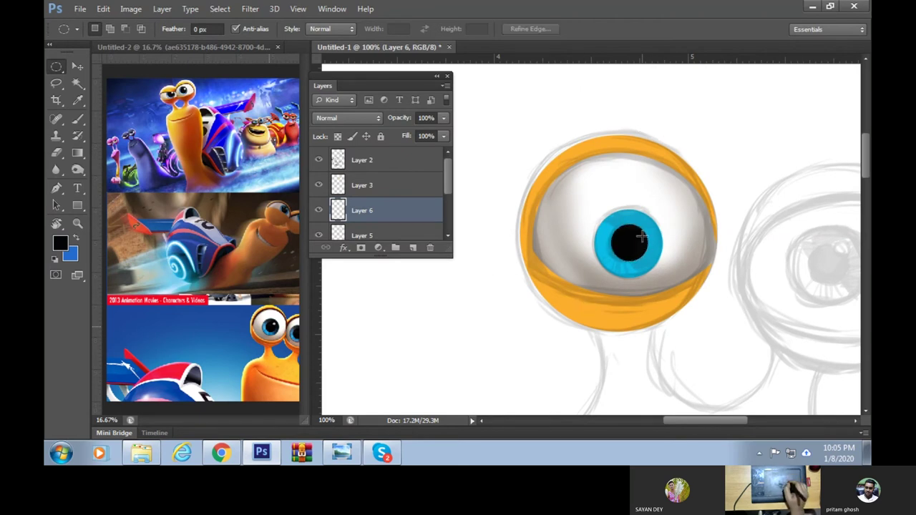
left_click(318, 210)
left_click(318, 210)
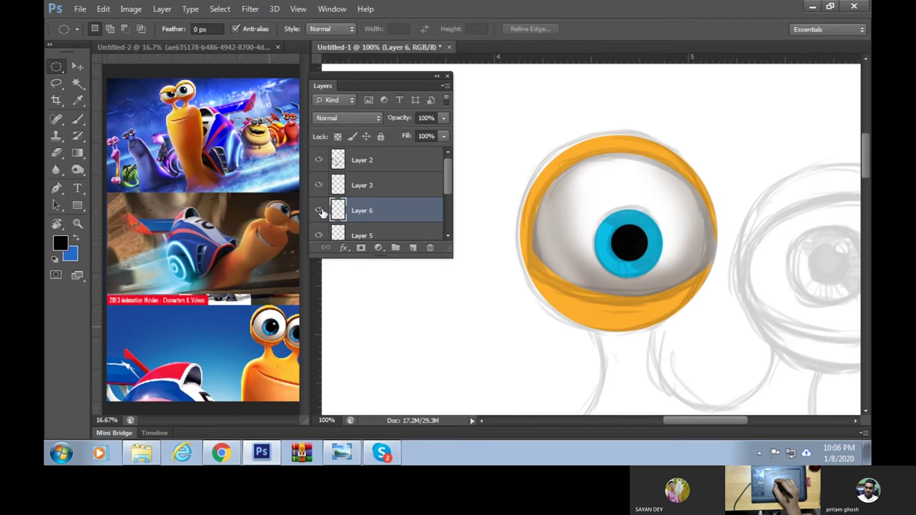
key("ctrl+z")
key("ctrl+BackSpace")
left_click(412, 248)
key("alt+BackSpace")
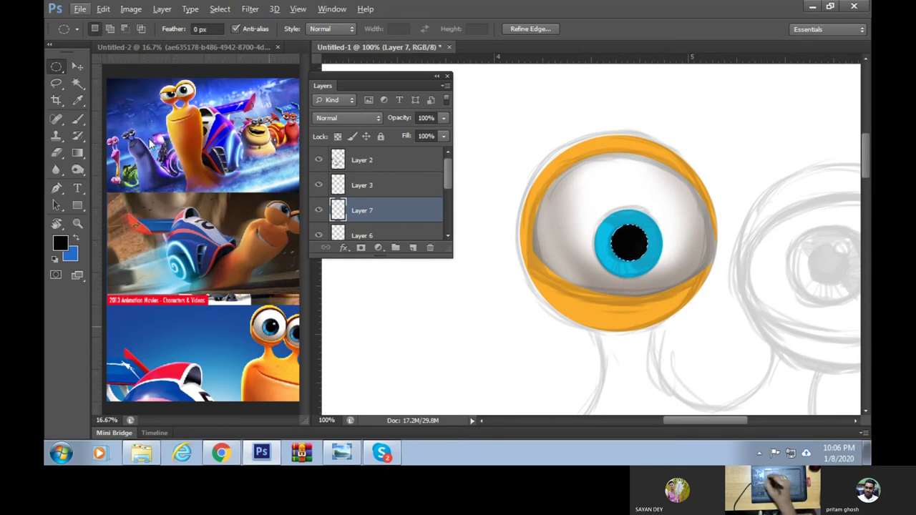
Add a small white highlight dot on the upper left of the pupil
key("b")
left_click(710, 116, "alt")
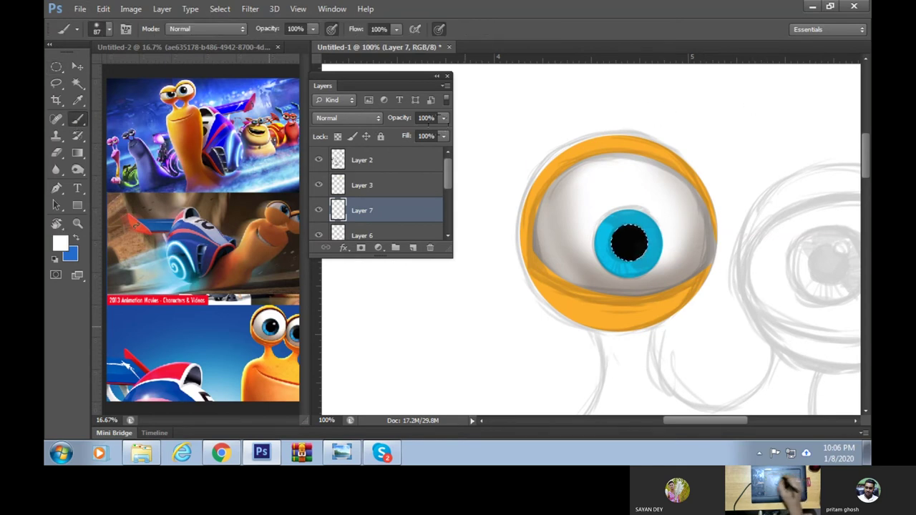
left_click_drag(608, 219, 627, 212)
key("ctrl+d")
key("m")
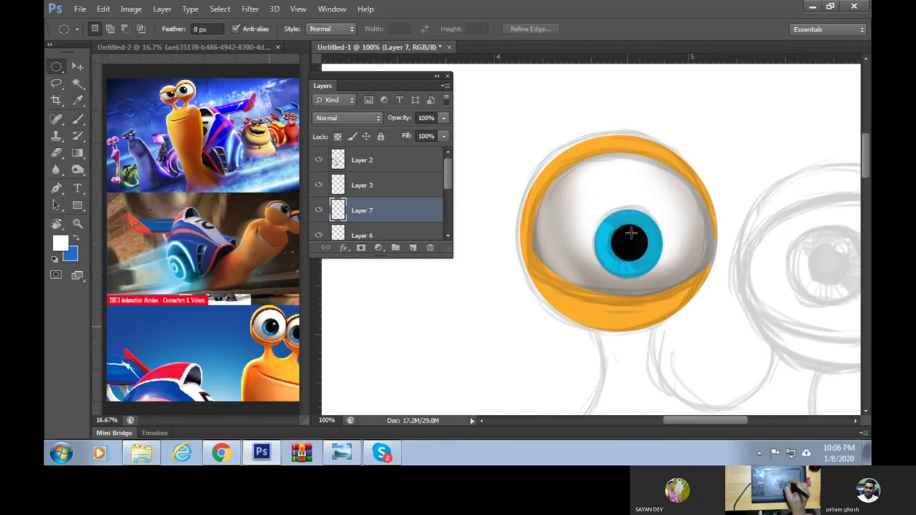
left_click_drag(638, 234, 648, 242)
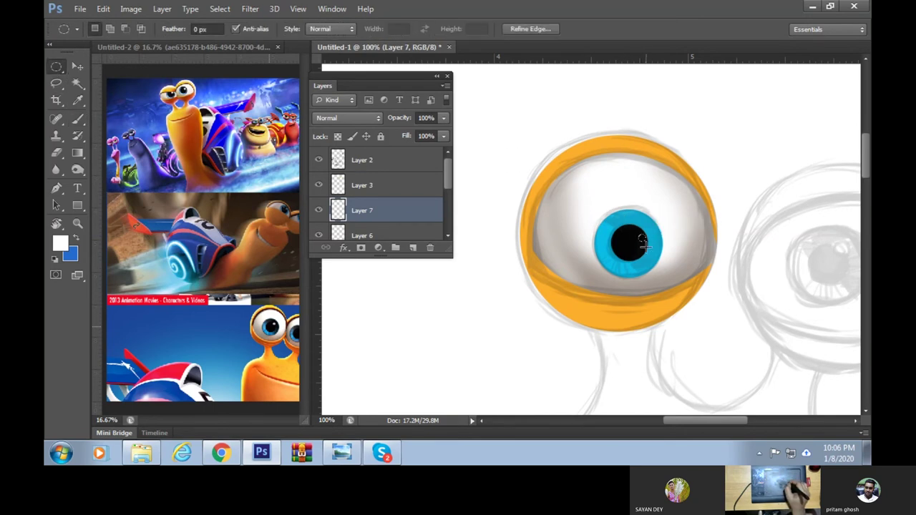
left_click(655, 242)
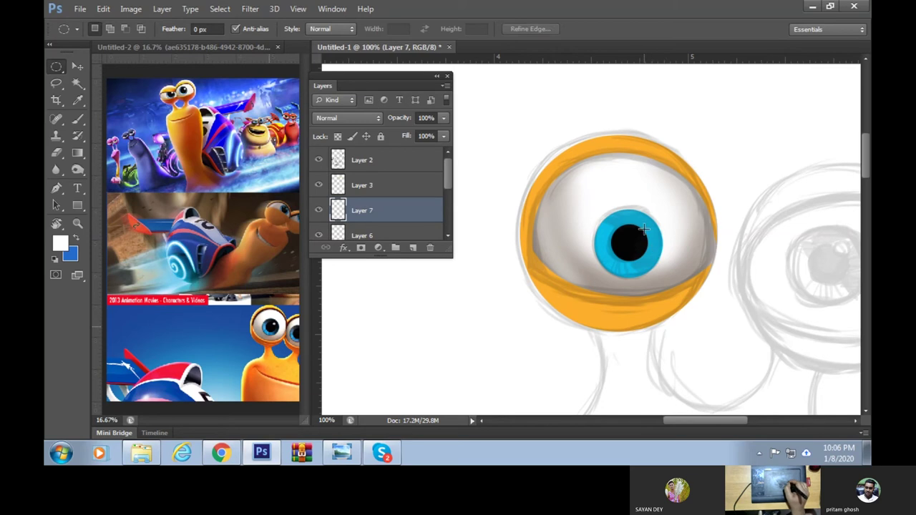
left_click_drag(635, 231, 644, 236)
key("alt+BackSpace")
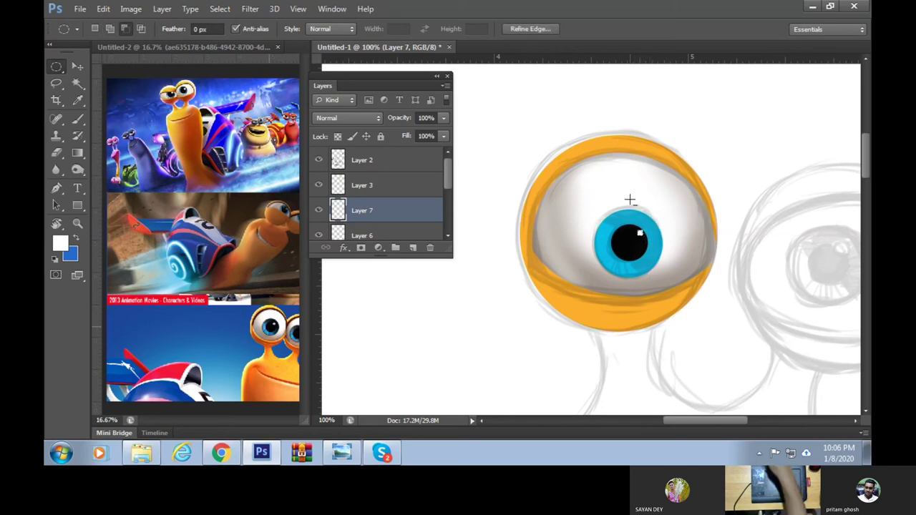
key("ctrl+d")
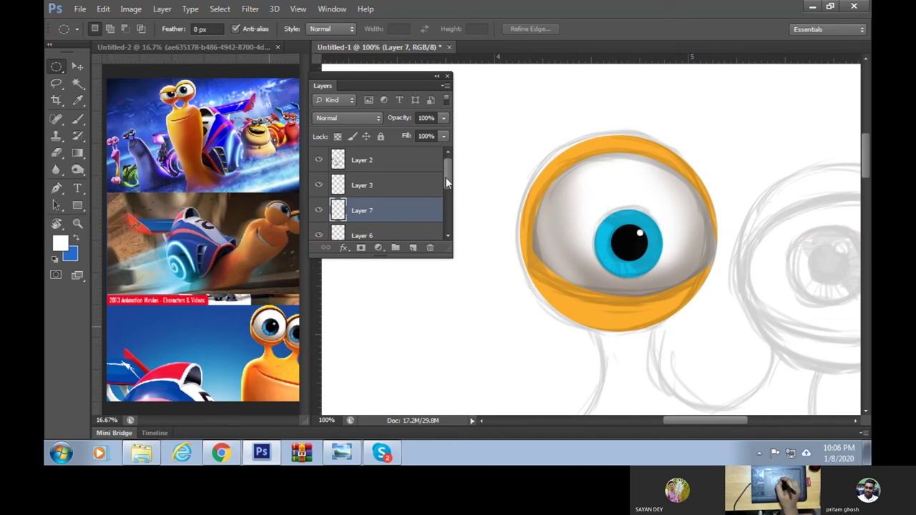
Load the iris selection and brush black shading along the iris edges
scroll(446, 182, "down", 1)
left_click(338, 221, "ctrl")
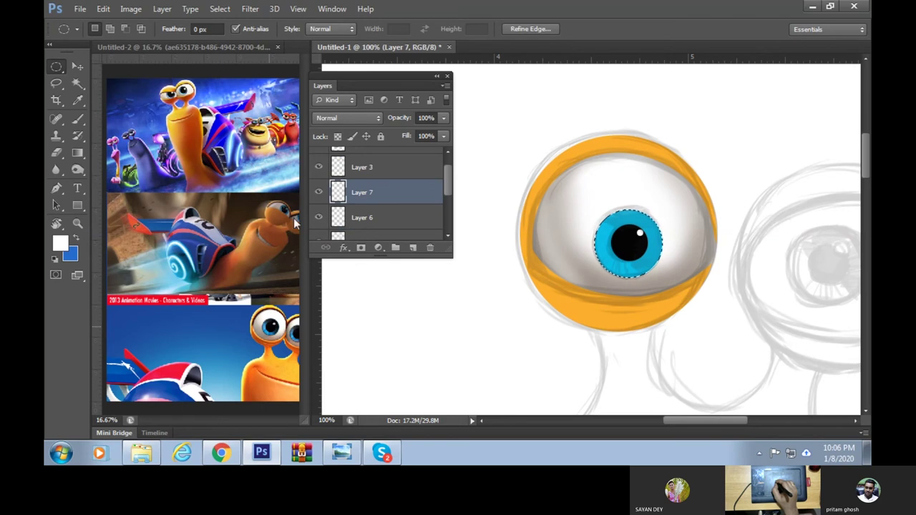
left_click(77, 119)
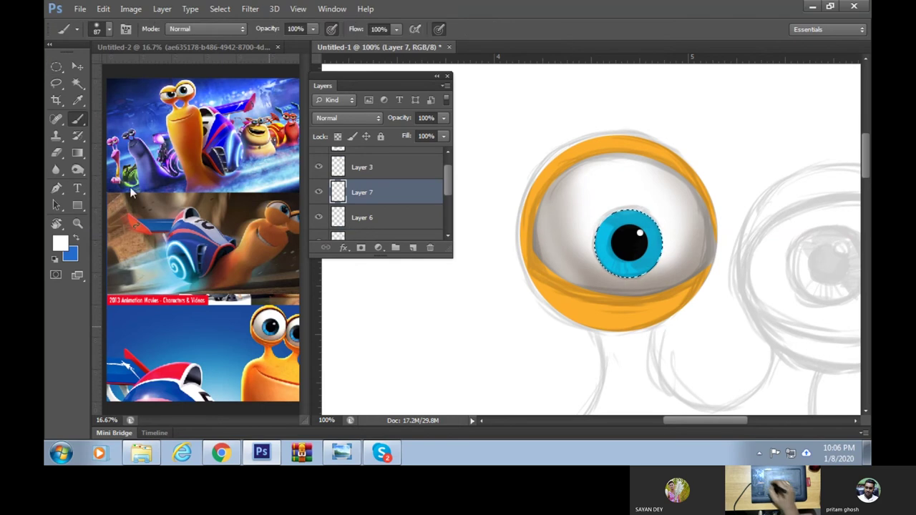
left_click(630, 240, "alt")
mouse_move(601, 209)
left_mouse_down()
mouse_move(606, 199)
mouse_move(658, 254)
left_mouse_up()
mouse_move(659, 222)
left_mouse_down()
mouse_move(613, 199)
mouse_move(623, 281)
mouse_move(624, 212)
mouse_move(634, 279)
left_mouse_up()
Compare the shading by toggling the lid and pupil layers, then drop the iris selection
left_click(319, 167)
left_click(318, 167)
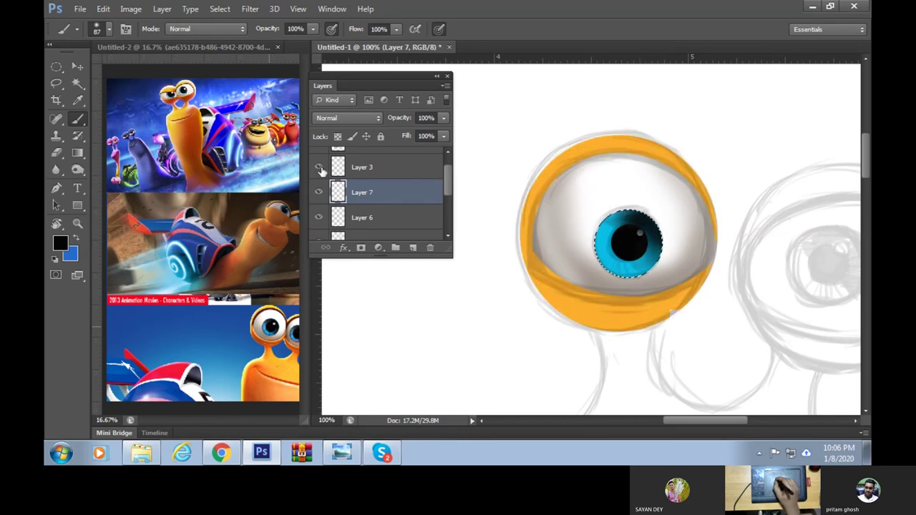
left_click(318, 192)
left_click(318, 191)
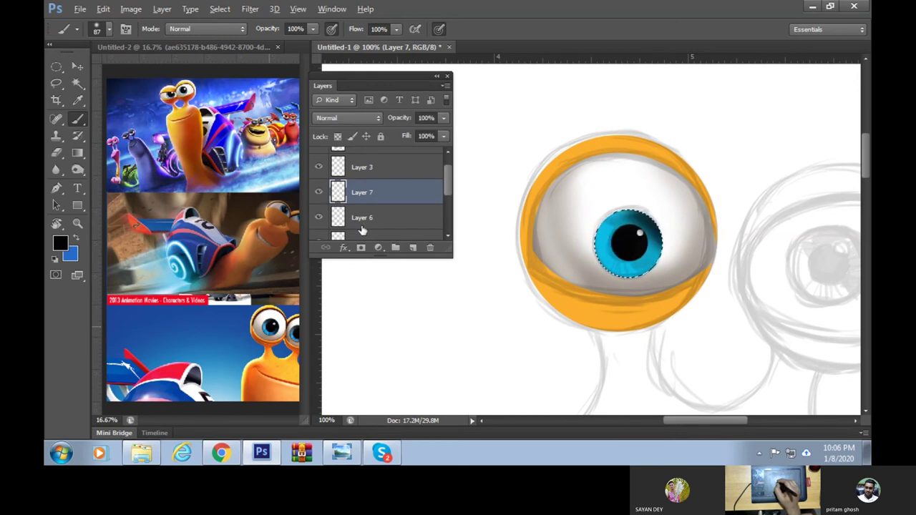
left_click(319, 192)
left_click(319, 192)
key("ctrl+d")
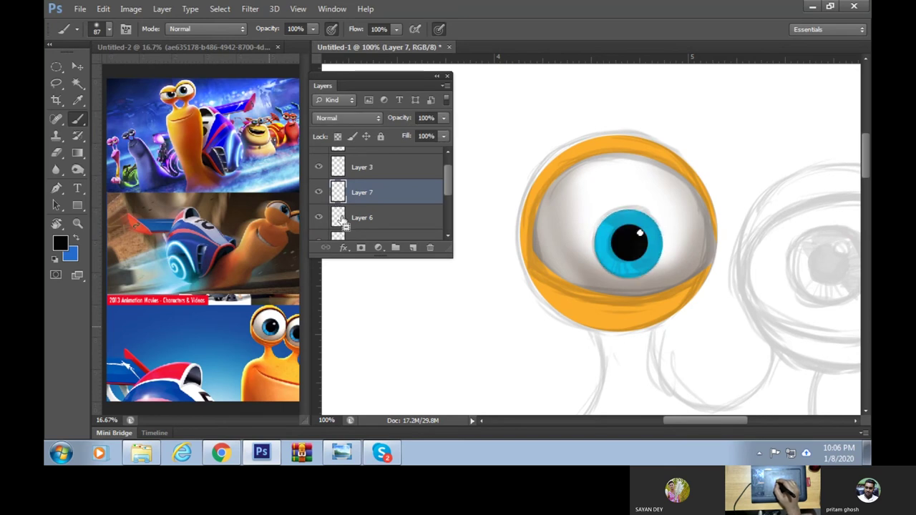
left_click(319, 192)
left_click(319, 191)
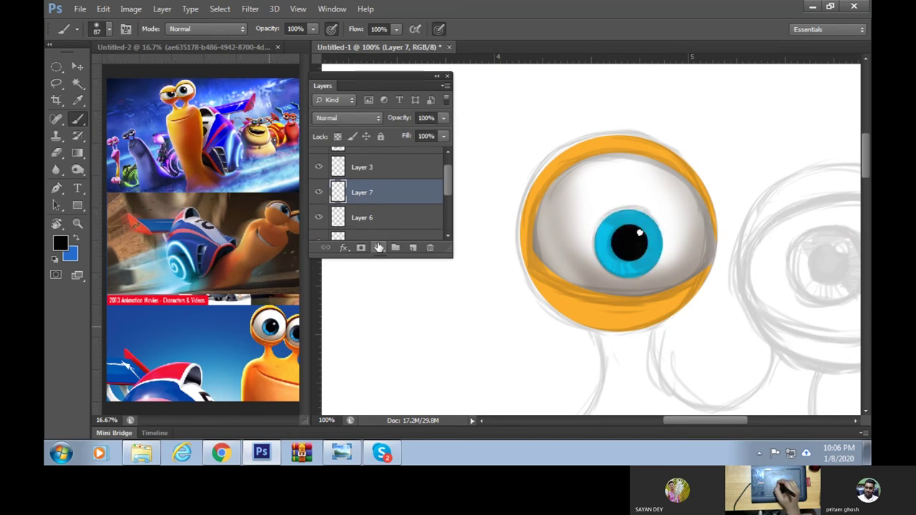
Add a new empty Layer 8 and set white as the painting colour
left_click(412, 248)
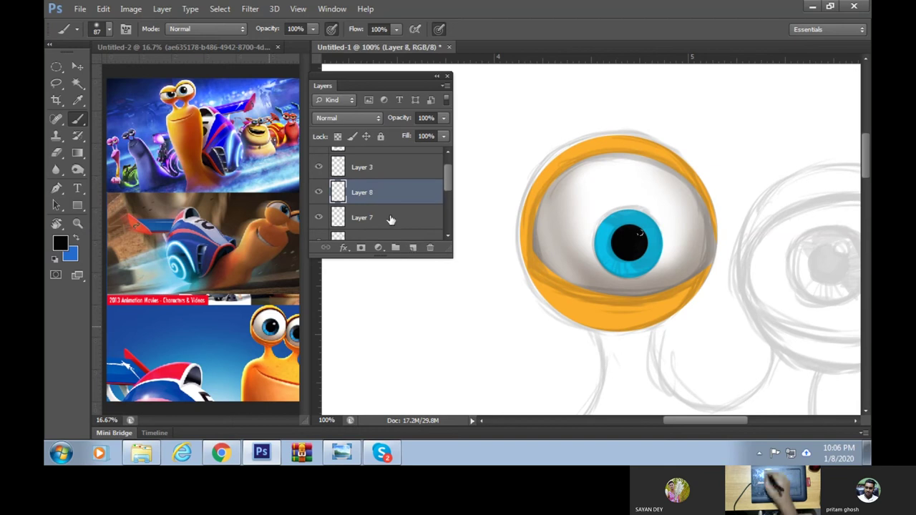
left_click(60, 244)
left_click(801, 109)
left_click(663, 114)
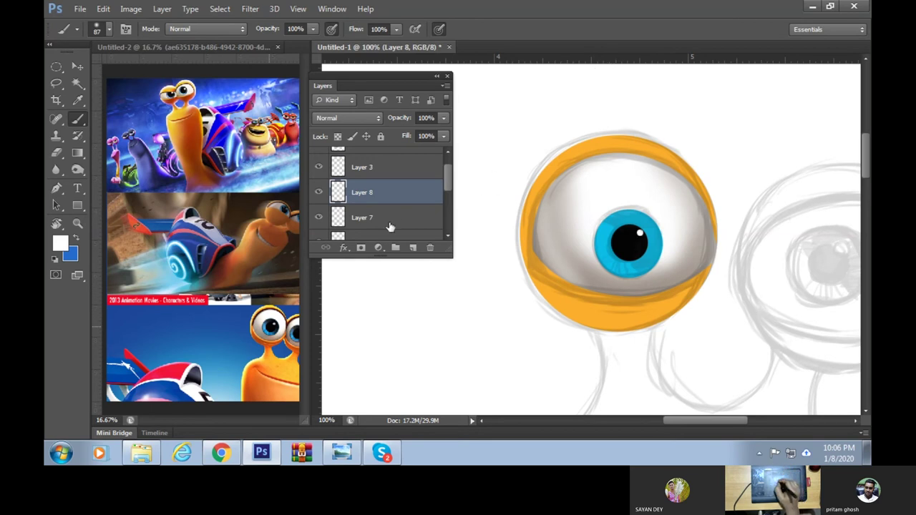
Make Layer 7 active, compare the iris shading, and set black as the painting colour
left_click(330, 217)
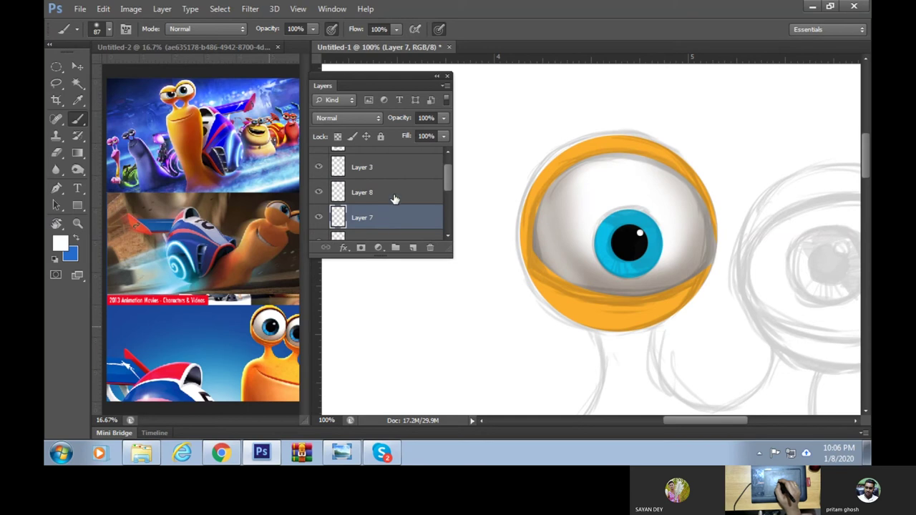
scroll(443, 178, "down", 2)
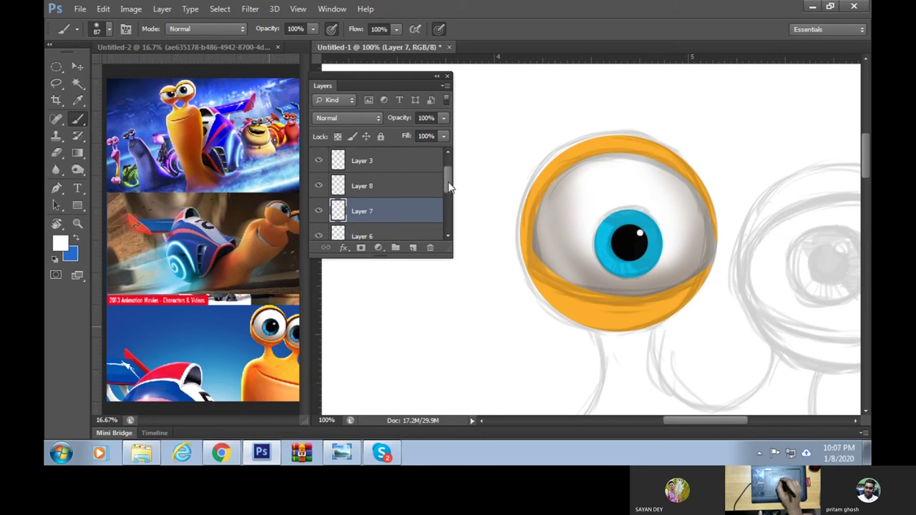
left_click(319, 196)
left_click(318, 197)
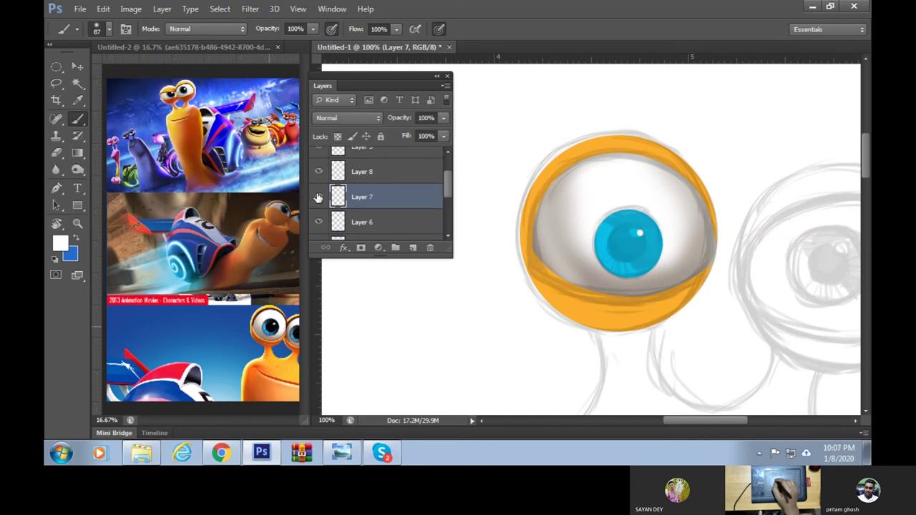
left_click(319, 221)
left_click(318, 222)
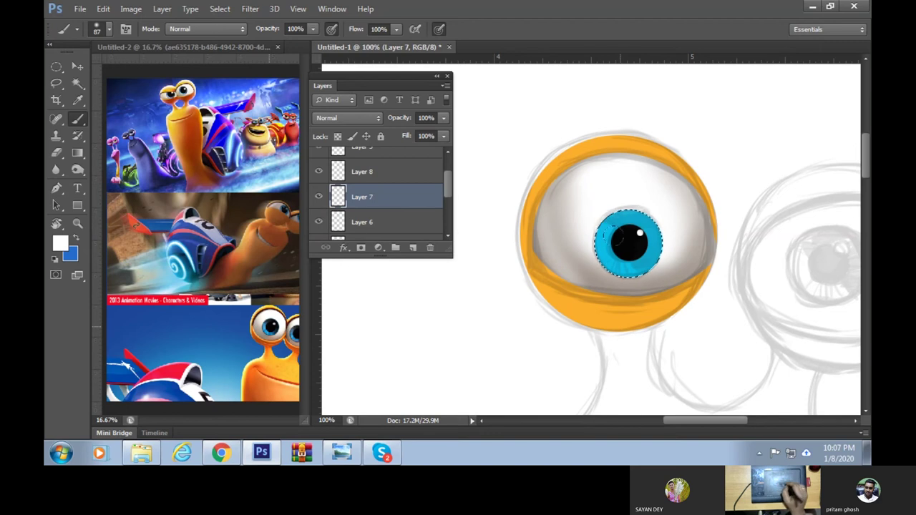
left_click(318, 221)
left_click(318, 222)
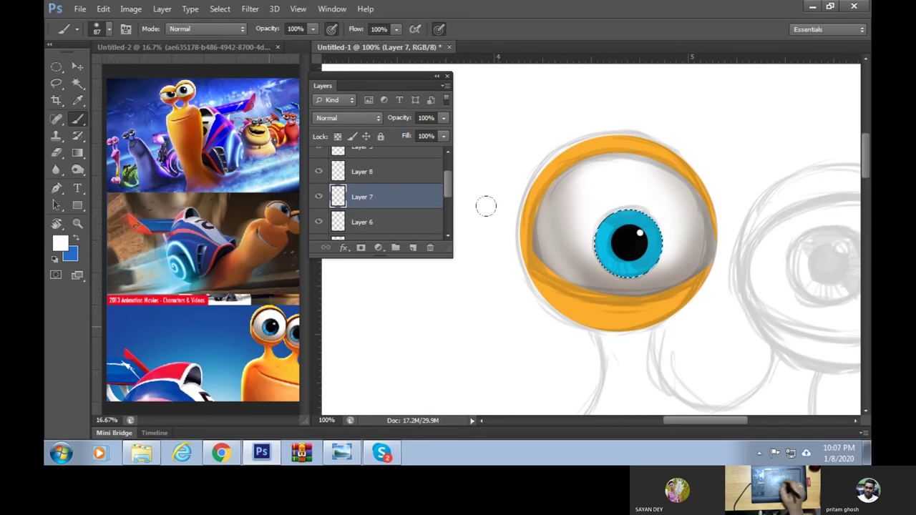
left_click(628, 236, "alt")
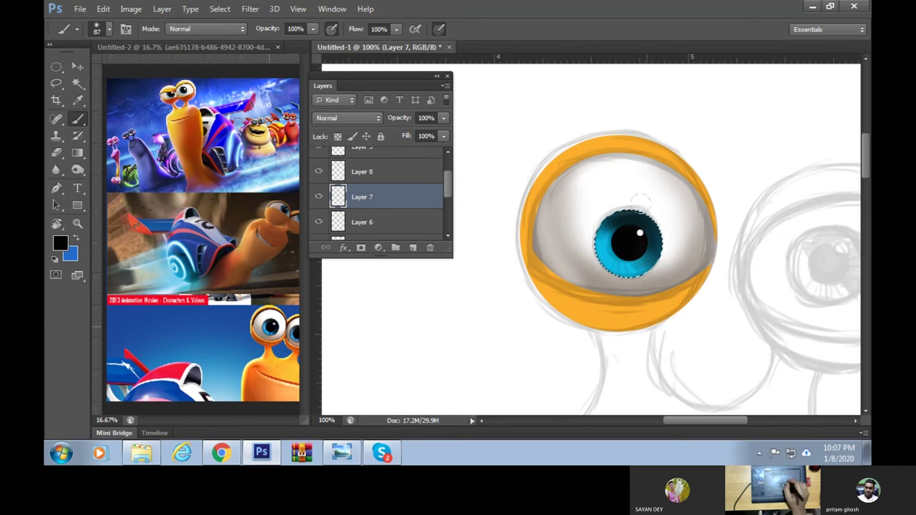
Choose the 199 textured brush preset with its tip angle tilted to -42°
right_click(619, 167)
left_click_drag(772, 275, 781, 332)
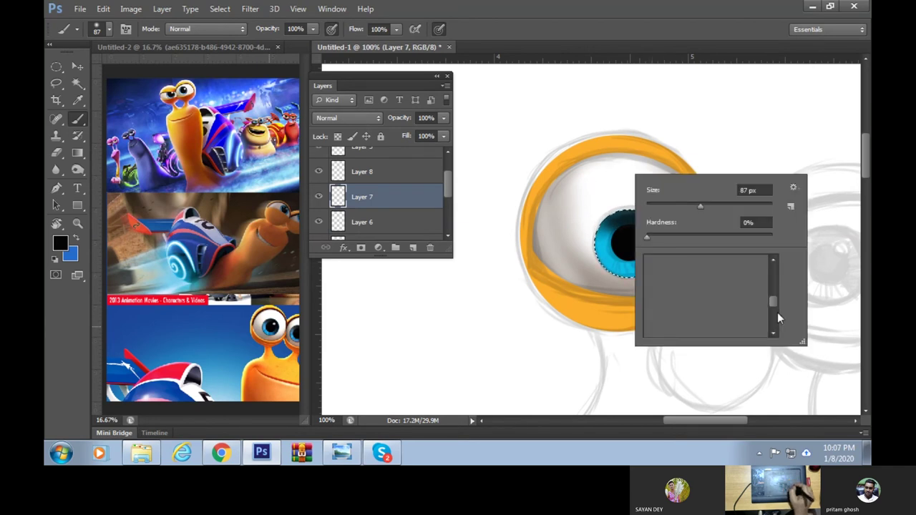
left_click(737, 264)
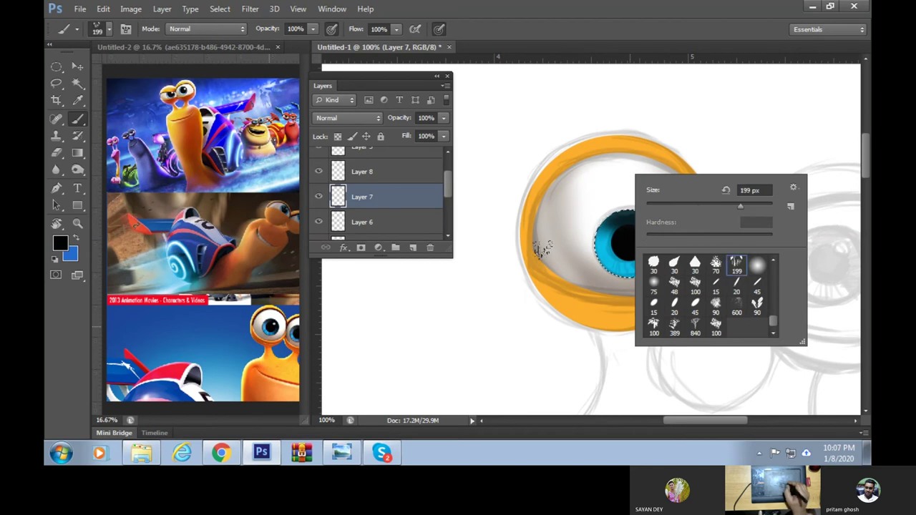
left_click(700, 206)
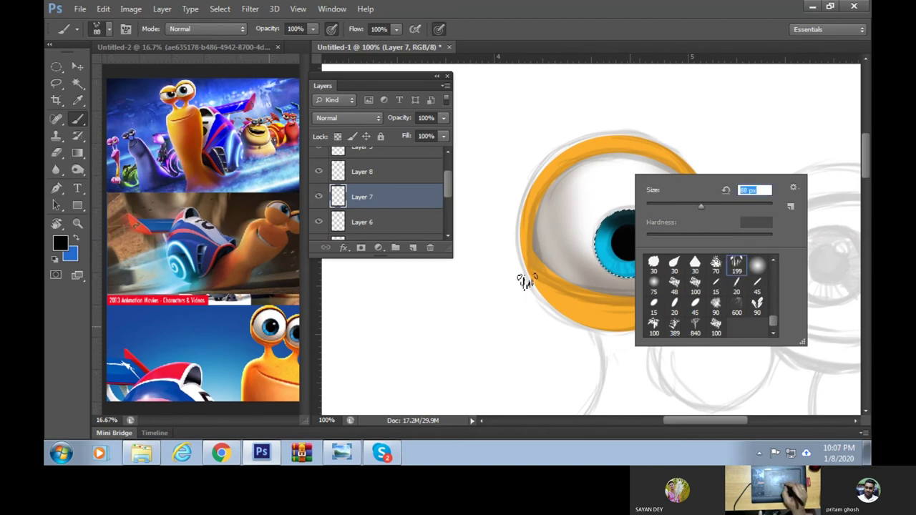
left_click(691, 166)
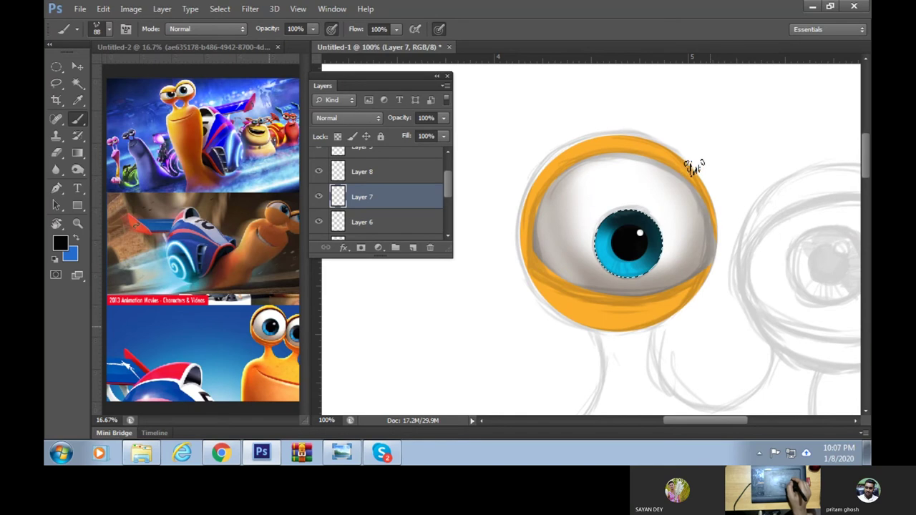
key("F5")
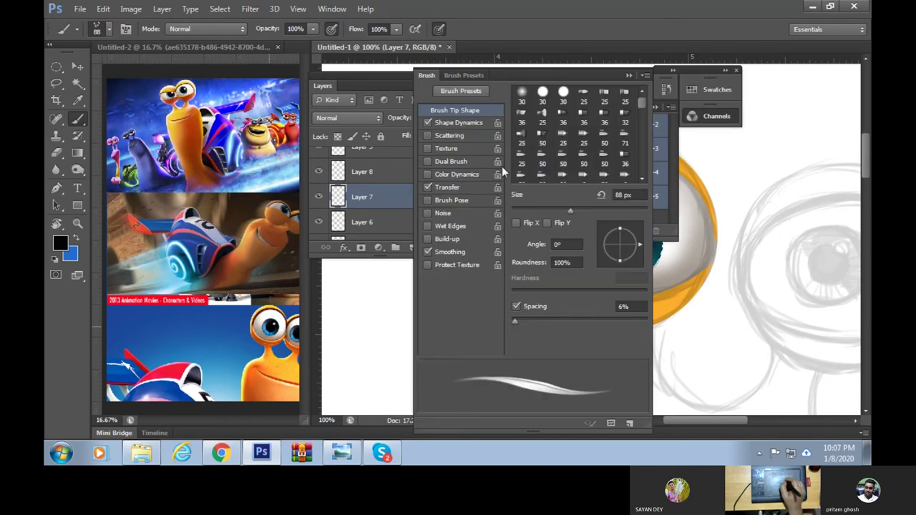
left_click_drag(639, 248, 639, 265)
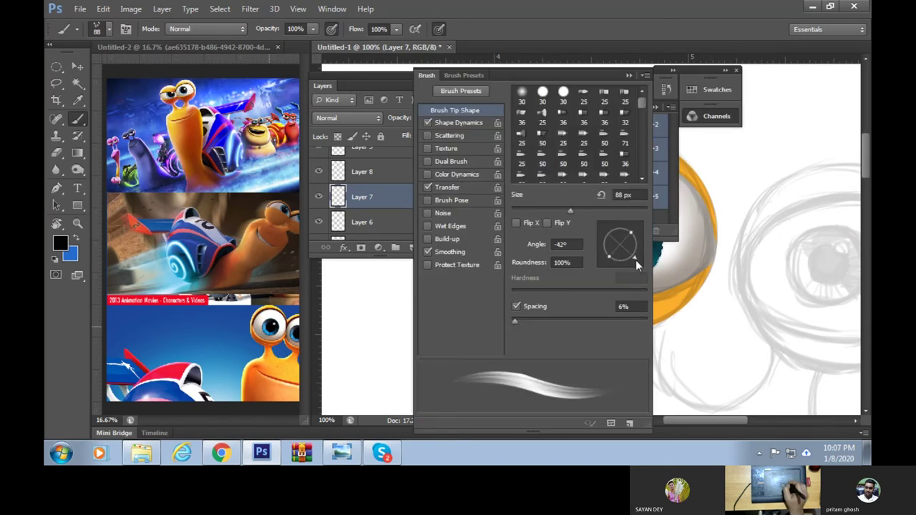
Collapse the Brush and Channels panels and close the floating Swatches dock
left_click(628, 76)
left_click(654, 107)
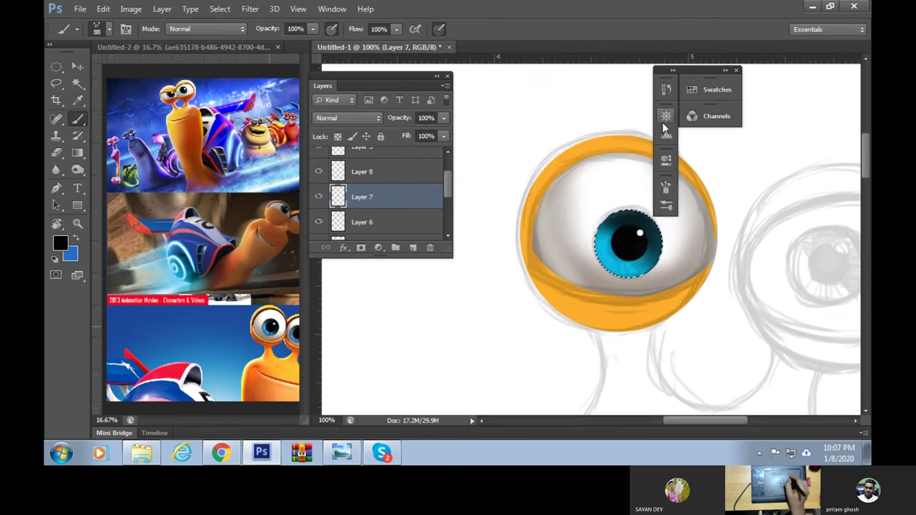
left_click(735, 71)
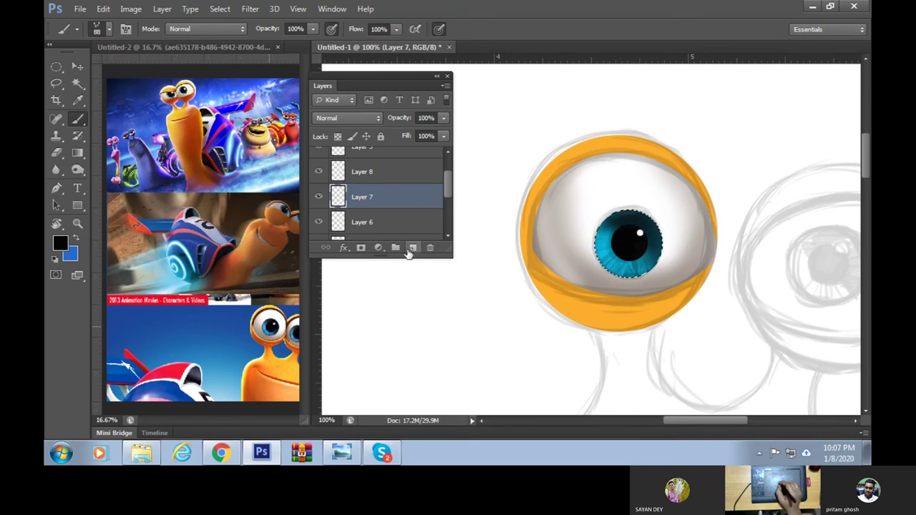
Toggle Layer 7's iris shading off and on to compare before and after
left_click(318, 197)
left_click(319, 197)
left_click(319, 197)
left_click(319, 197)
left_click(320, 198)
left_click(319, 197)
left_click(319, 197)
left_click(319, 198)
Add a Screen-blended layer with a 32 px soft round brush in the sampled iris blue
left_click(413, 248)
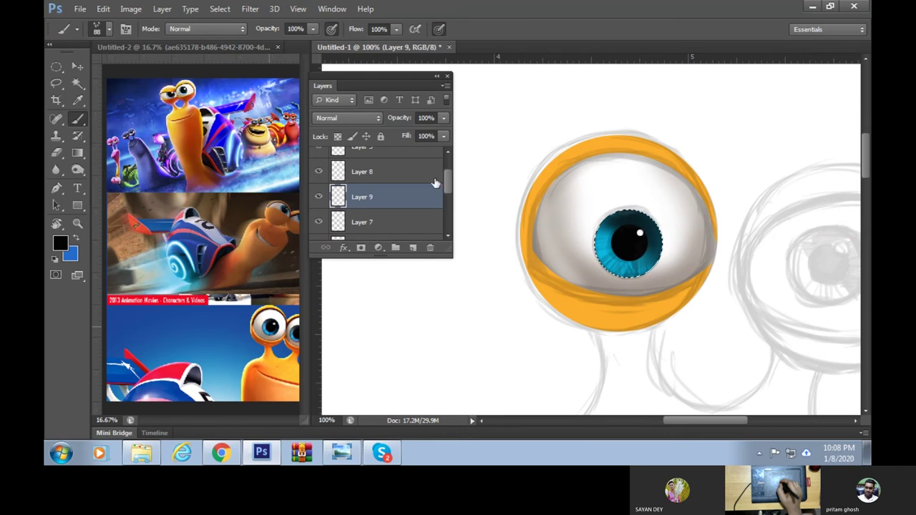
left_click(347, 117)
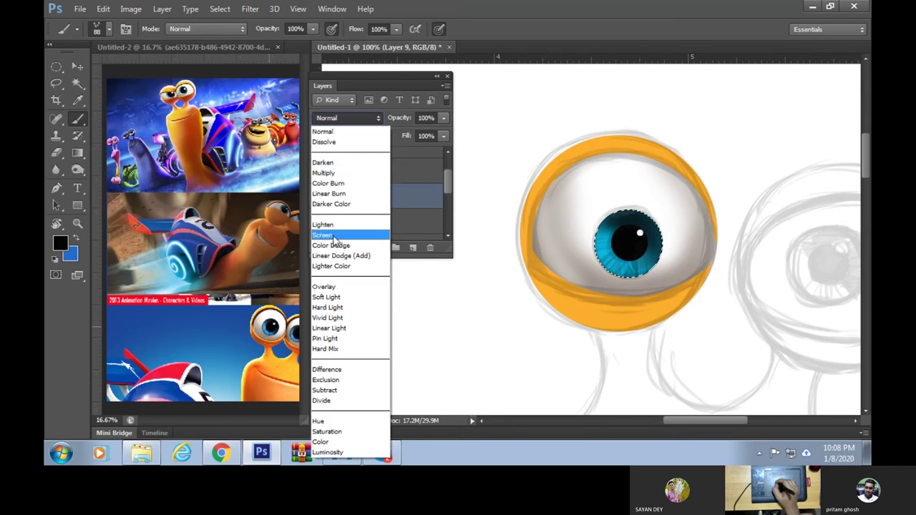
left_click(324, 235)
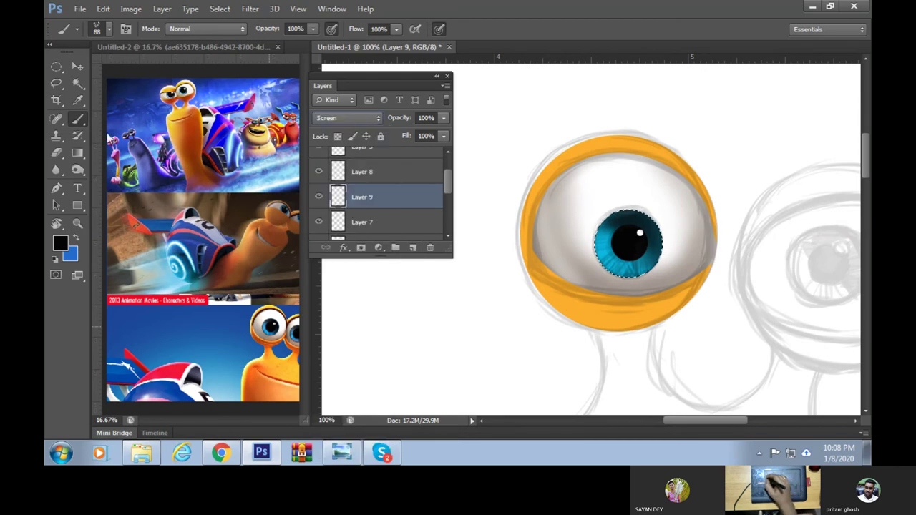
right_click(647, 128)
left_click(778, 226)
left_click_drag(791, 284, 796, 227)
left_click(715, 226)
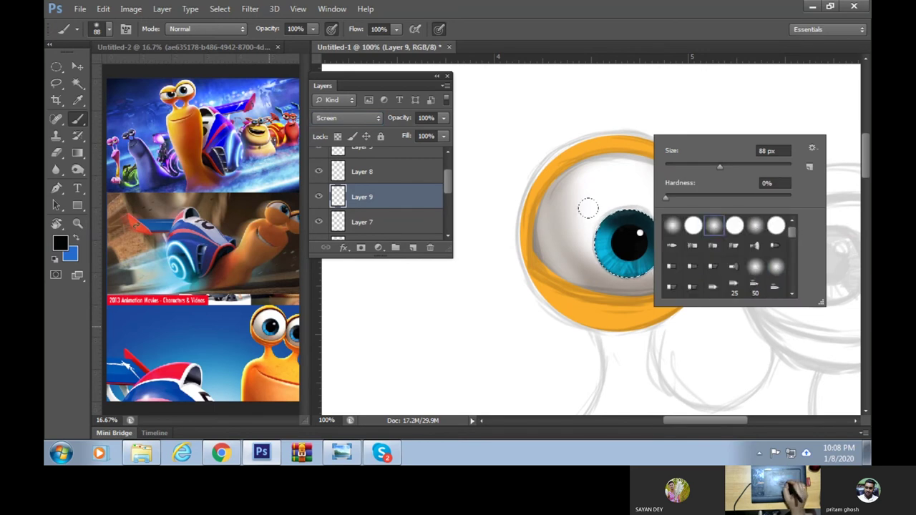
left_click(695, 172)
left_click(630, 178, "alt")
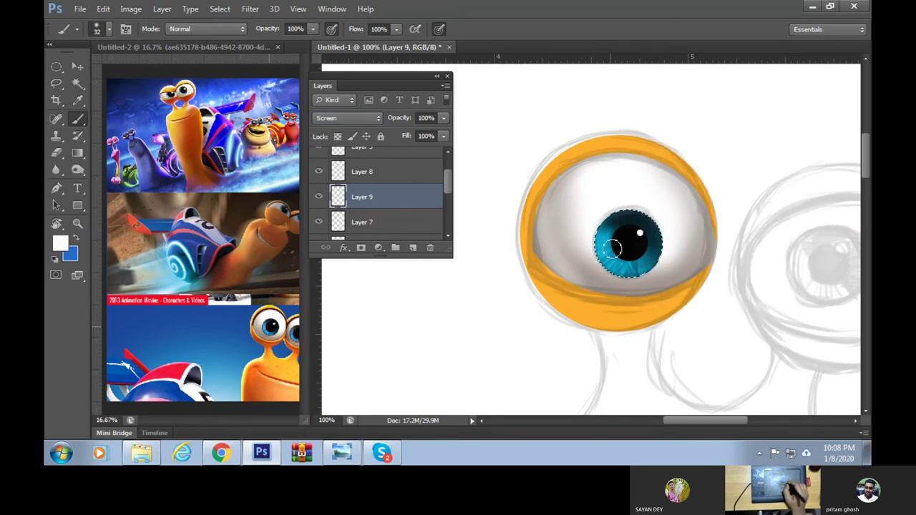
left_click(610, 241, "alt")
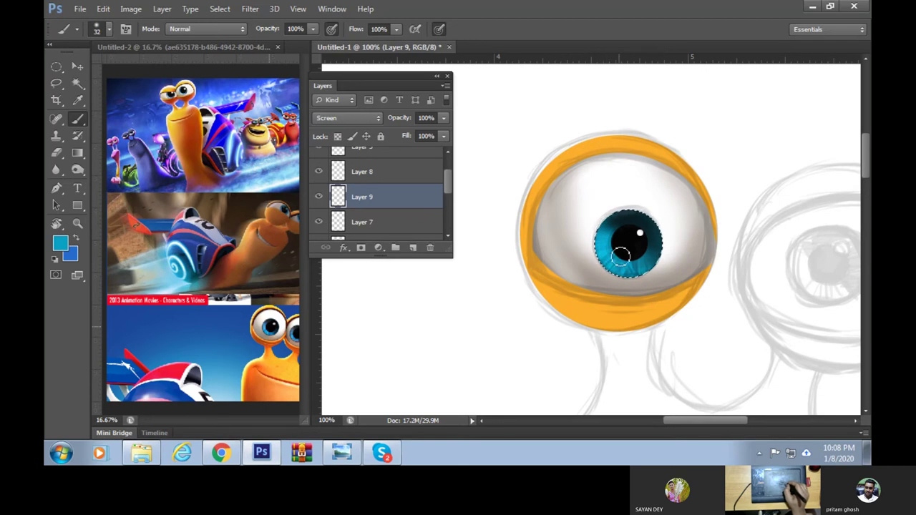
Paint a brightening stroke across the lower iris
left_click_drag(623, 265, 651, 246)
key("ctrl+z")
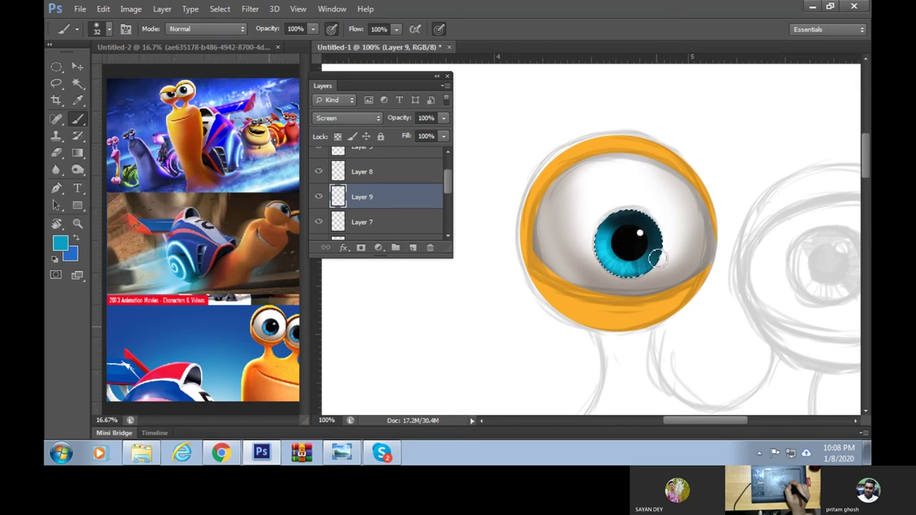
key("ctrl+z")
left_click_drag(621, 267, 654, 250)
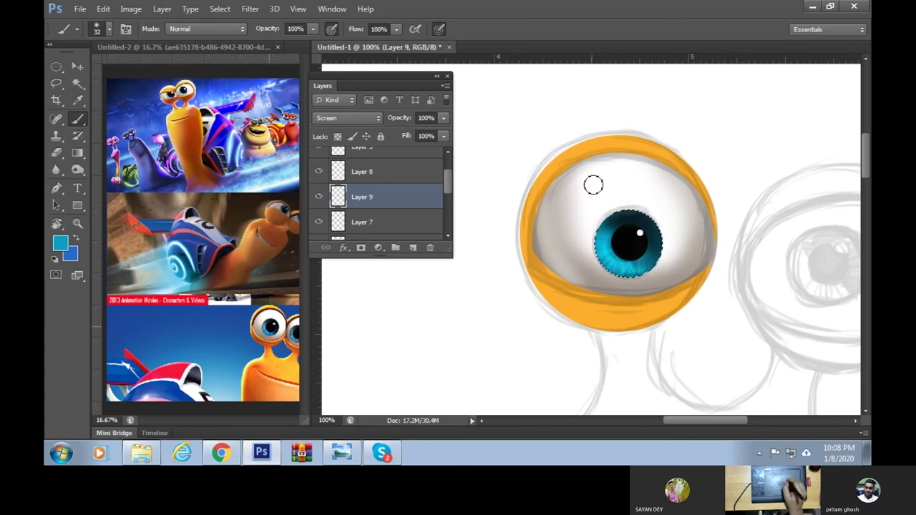
Clear the iris selection and check the painting with the pencil sketch hidden
left_click(56, 65)
left_click(625, 223)
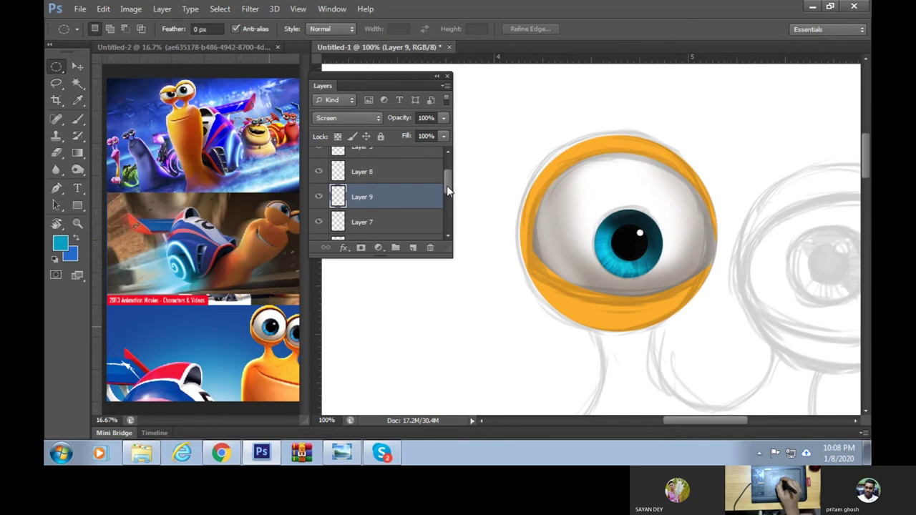
scroll(447, 190, "up", 2)
left_click(320, 162)
left_click(320, 162)
left_click(320, 162)
left_click(320, 162)
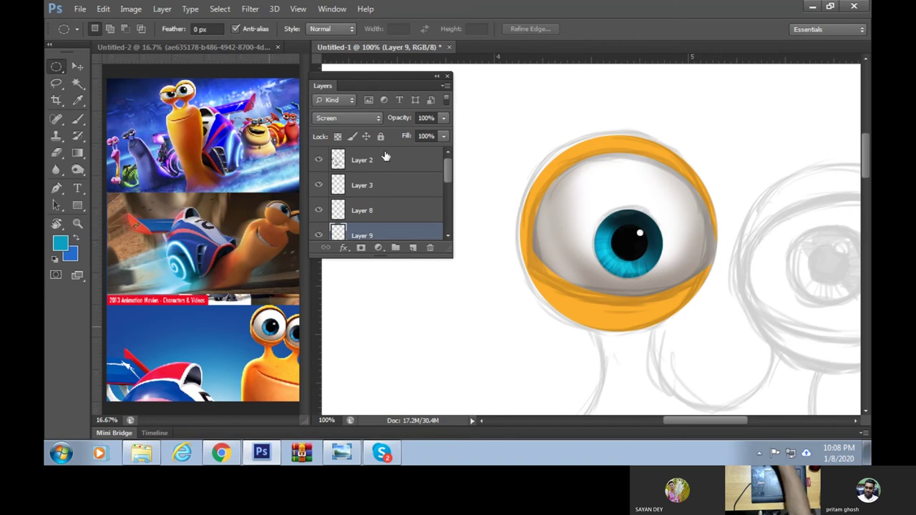
Zoom to 200%, make Layer 3 active, and pen-trace along the eye's upper orange rim
key("ctrl+plus")
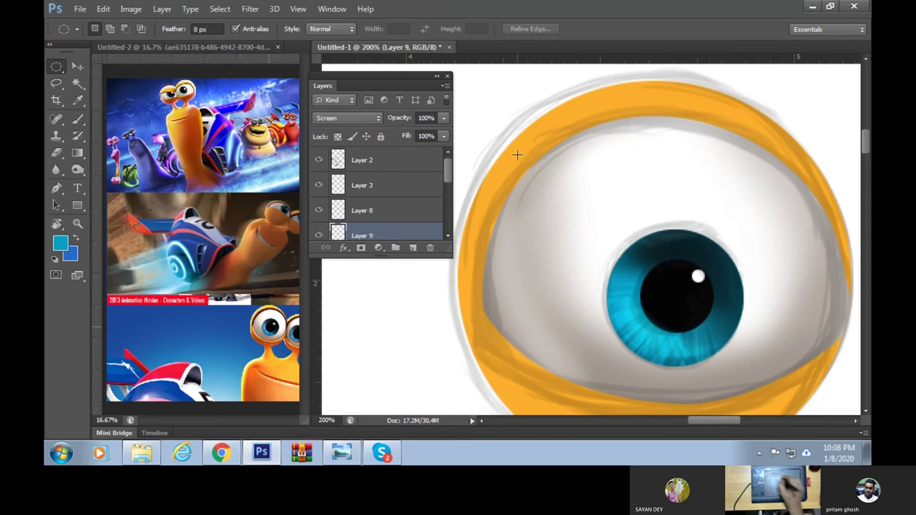
left_click(81, 64)
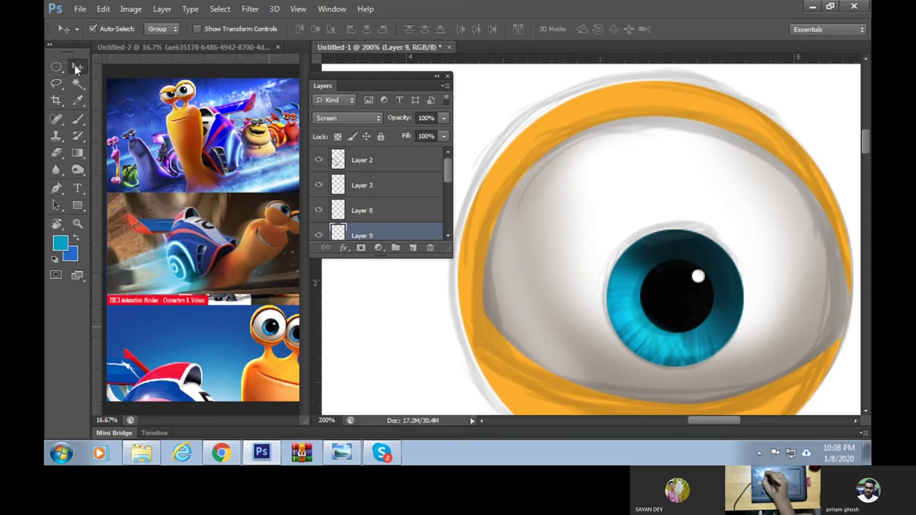
left_click(601, 107)
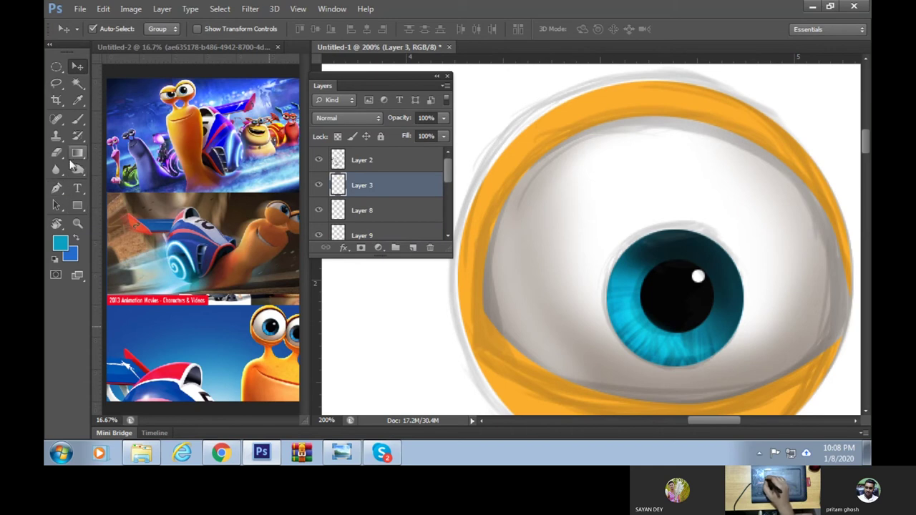
left_click(57, 189)
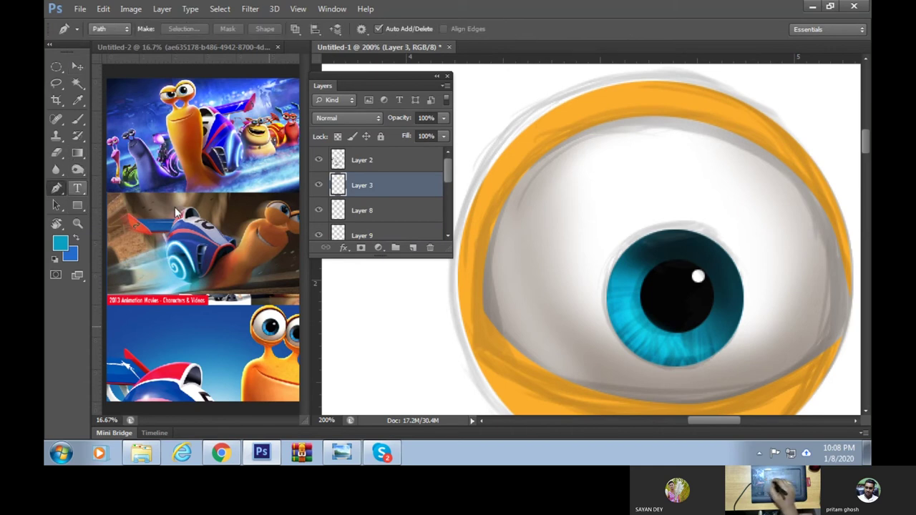
left_click(472, 304)
left_click_drag(515, 169, 567, 118)
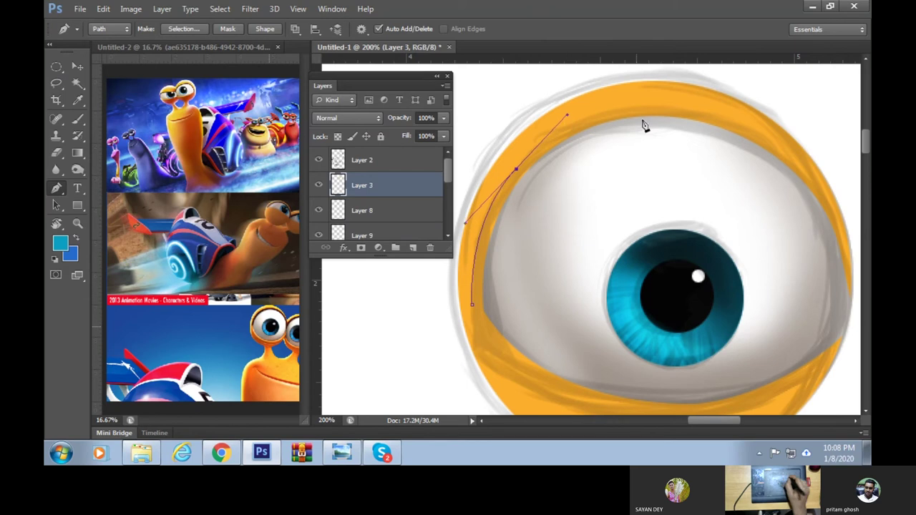
left_click_drag(673, 106, 737, 107)
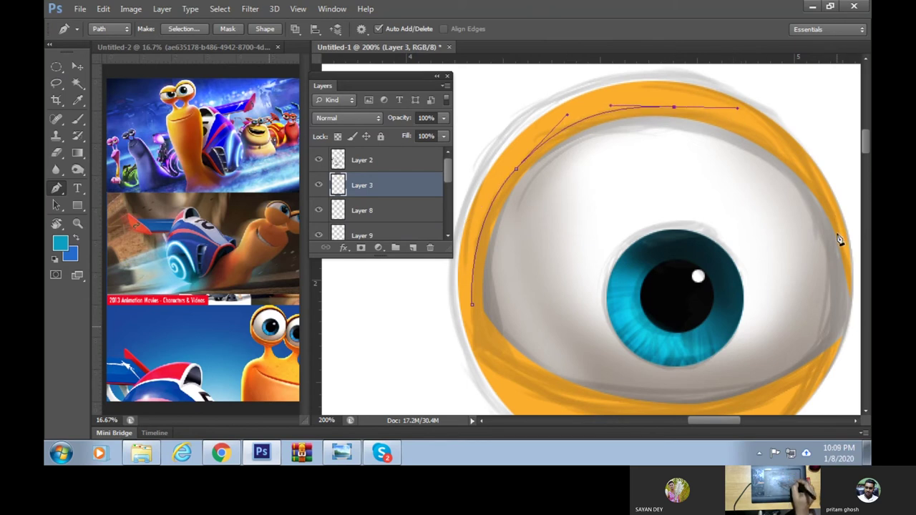
left_click_drag(849, 268, 854, 372)
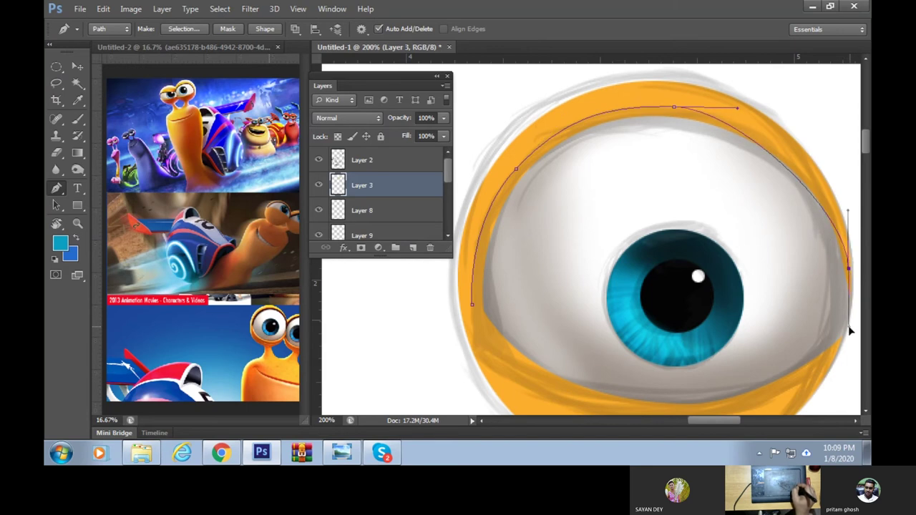
left_click_drag(854, 372, 858, 383)
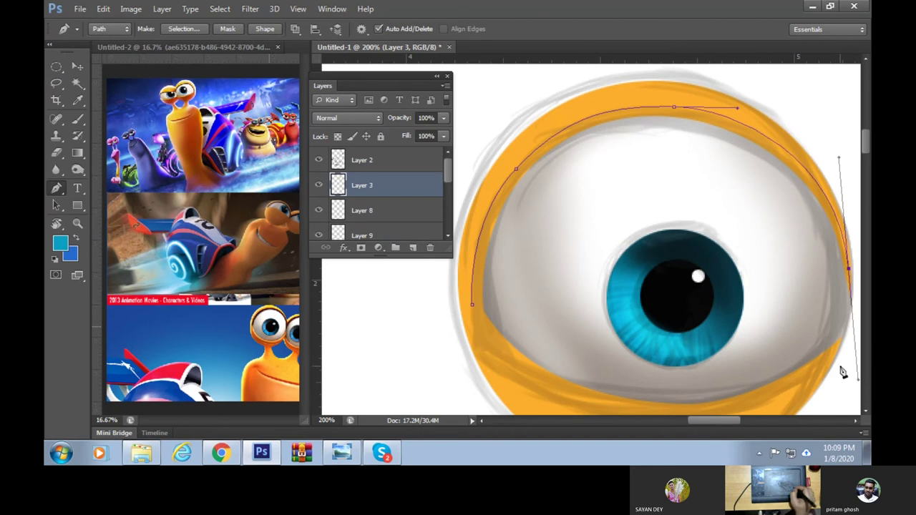
left_click_drag(746, 368, 705, 341)
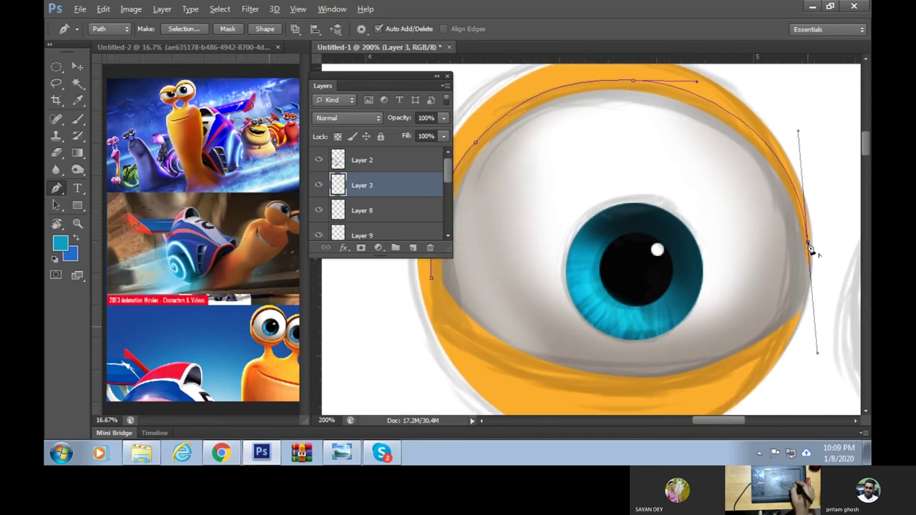
left_click(809, 269)
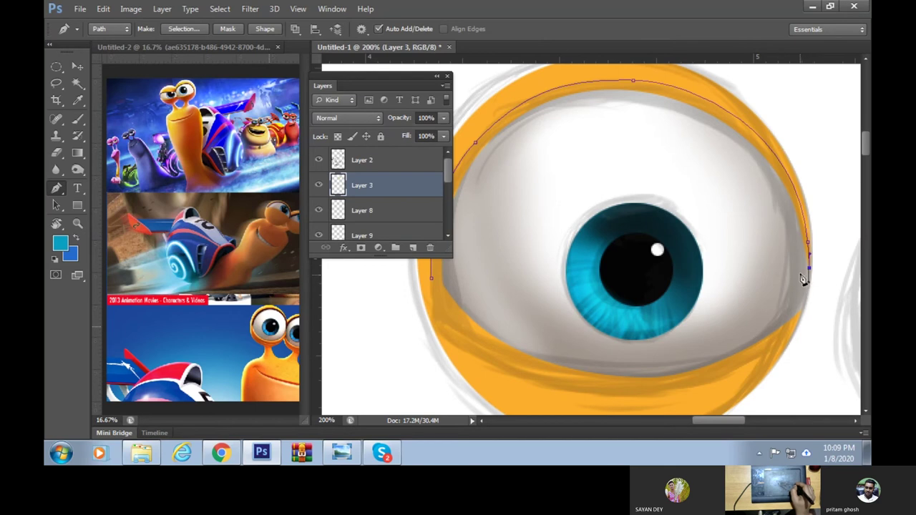
Close the band's inner edge across the eyeball and load the path as a selection
left_click(591, 153)
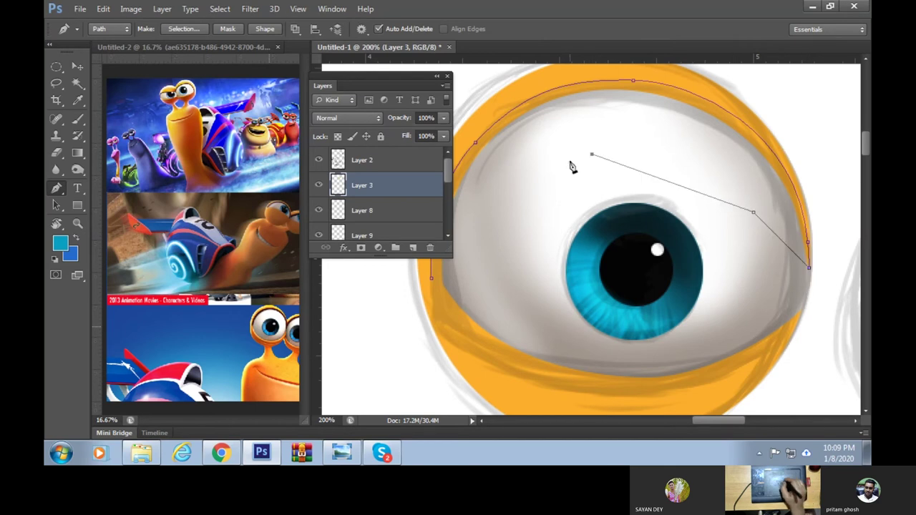
left_click_drag(518, 214, 608, 194)
left_click(578, 210)
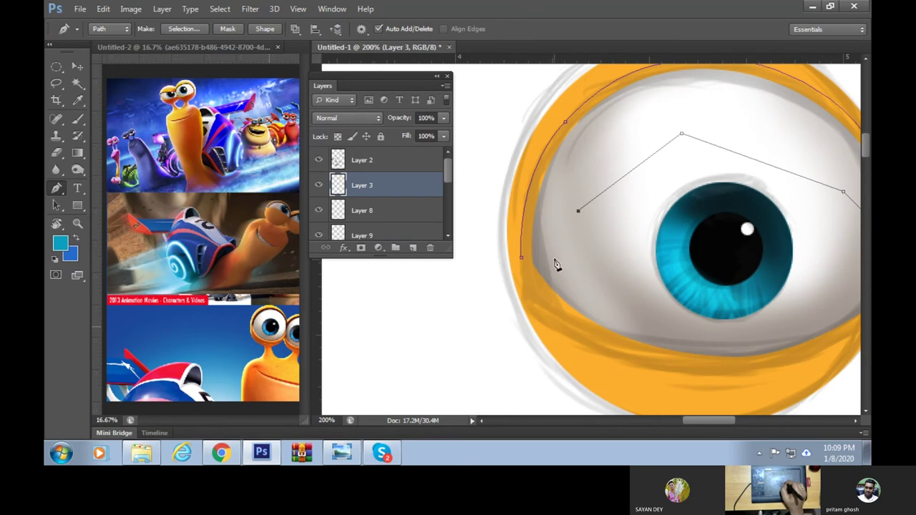
left_click(543, 261)
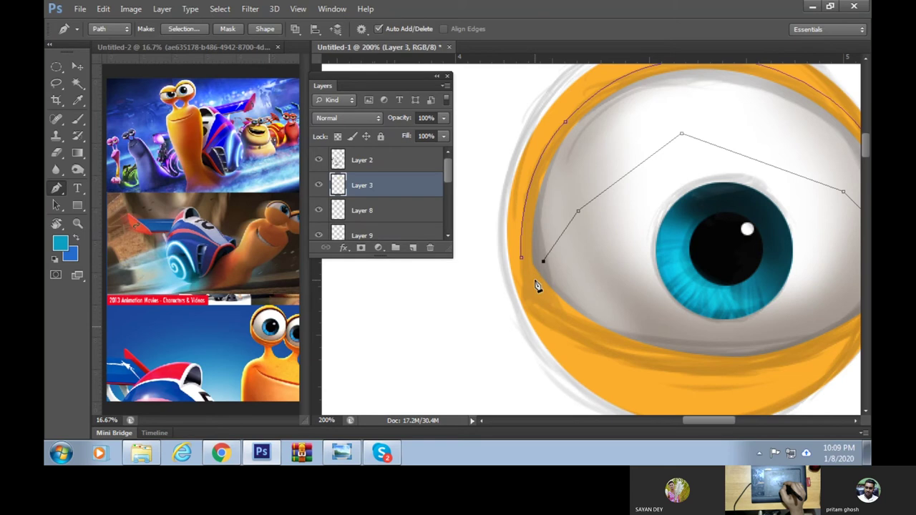
left_click_drag(532, 318, 536, 328)
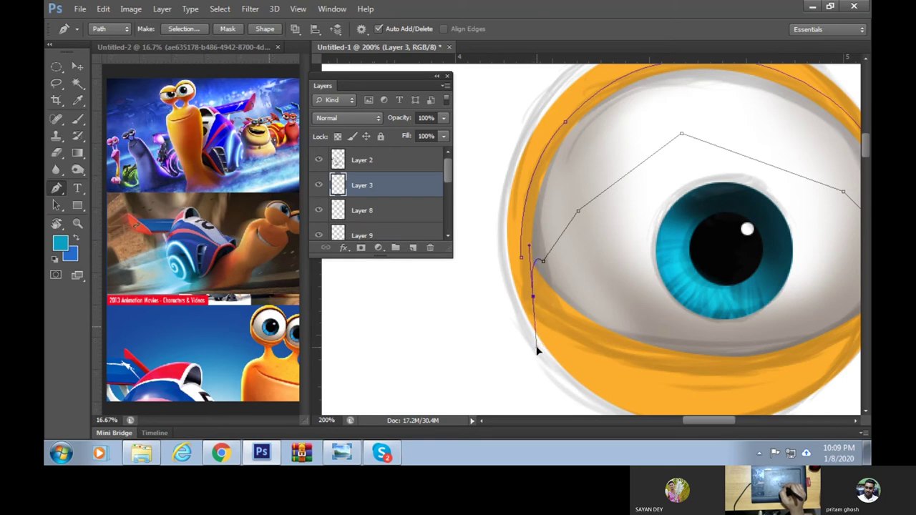
left_click(532, 296, "alt")
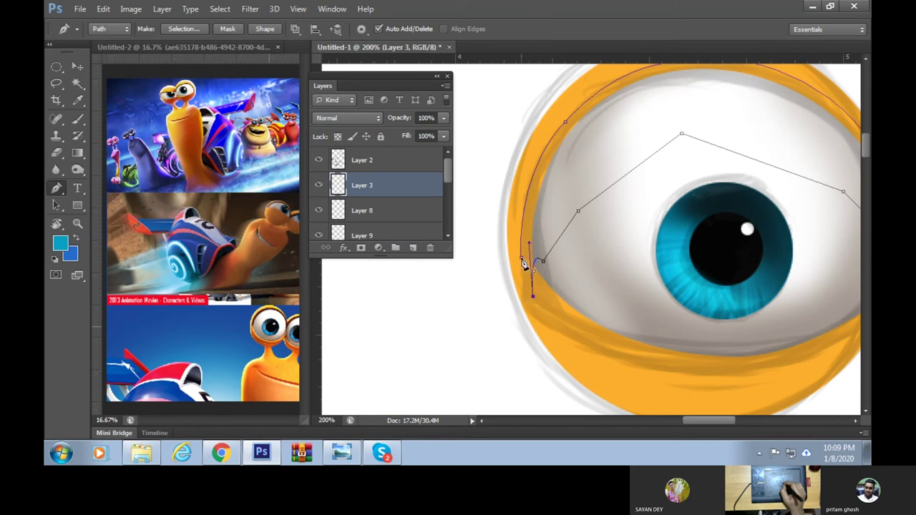
left_click(524, 258)
left_click(523, 262)
left_click(523, 246)
key("ctrl+Return")
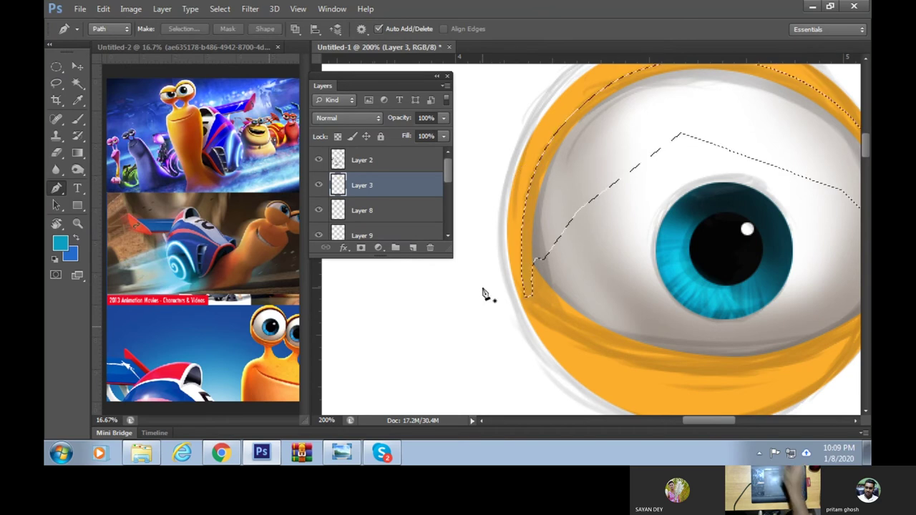
key("ctrl+minus")
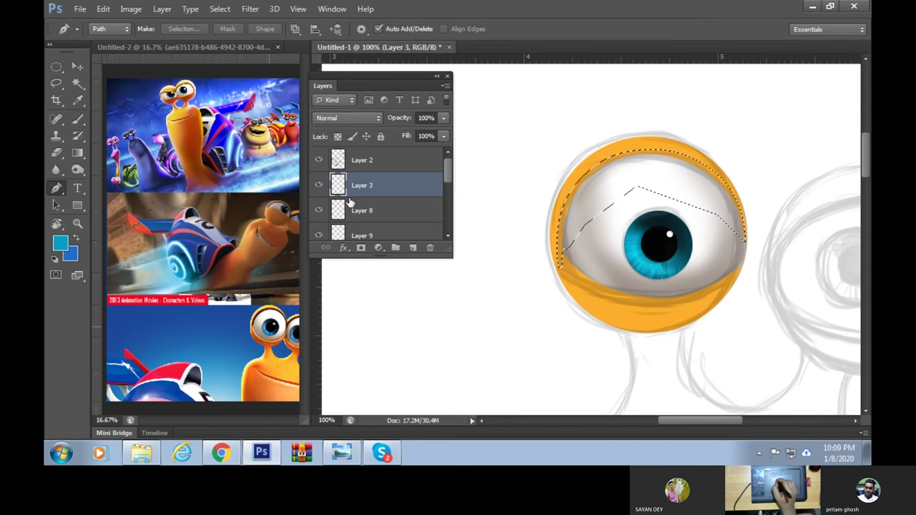
left_click(57, 66)
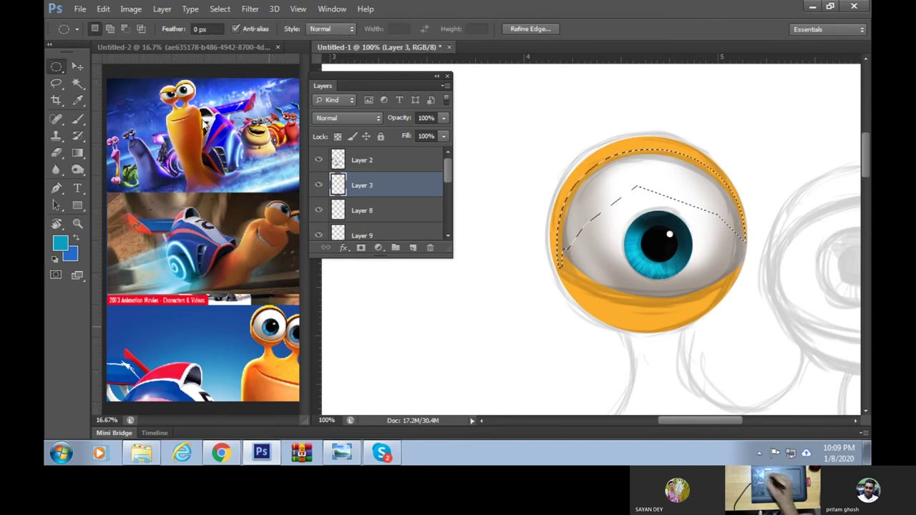
Add a layer clipped to Layer 3 and brush dark brown shadow along the eyeball's top
key("v")
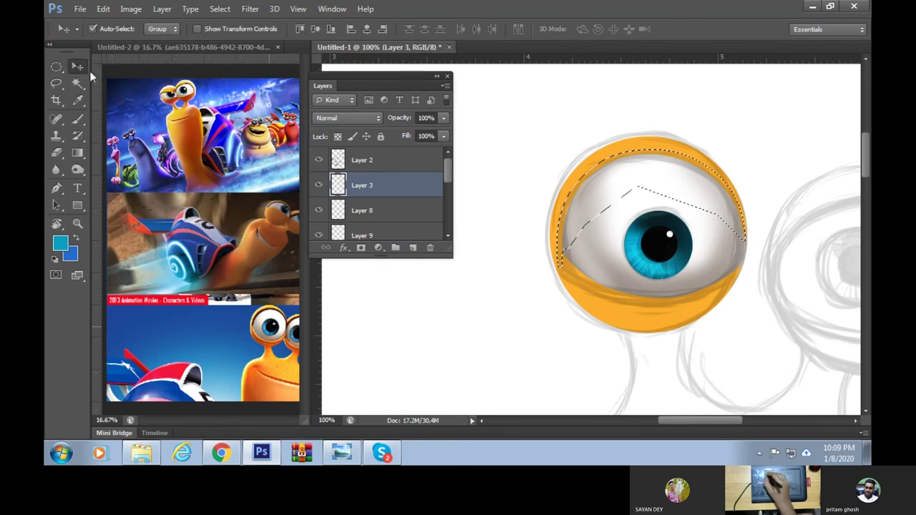
left_click(319, 186)
left_click(318, 186)
left_click(413, 248)
left_click(417, 196, "alt")
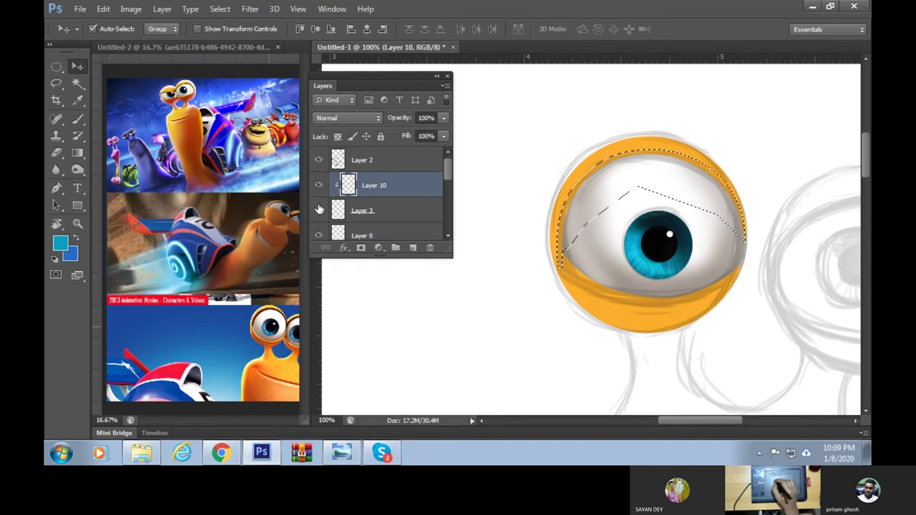
left_click(78, 121)
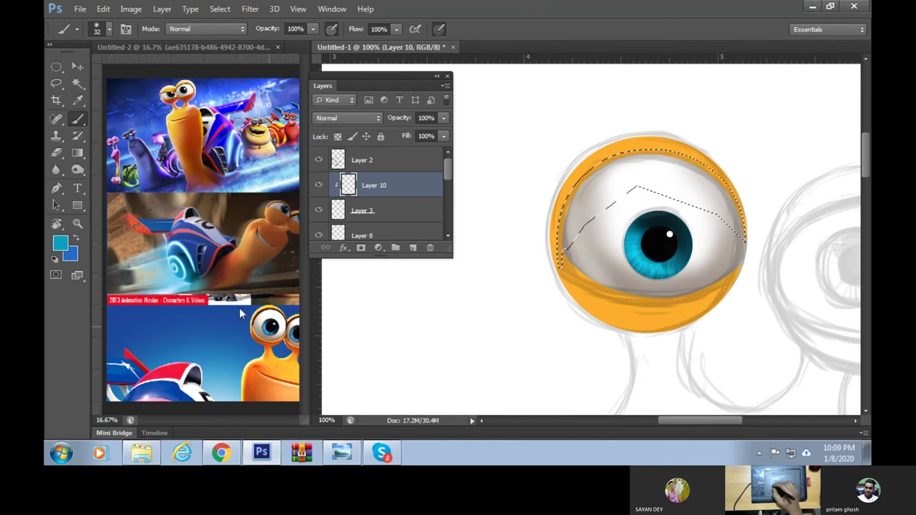
left_click(262, 309, "alt")
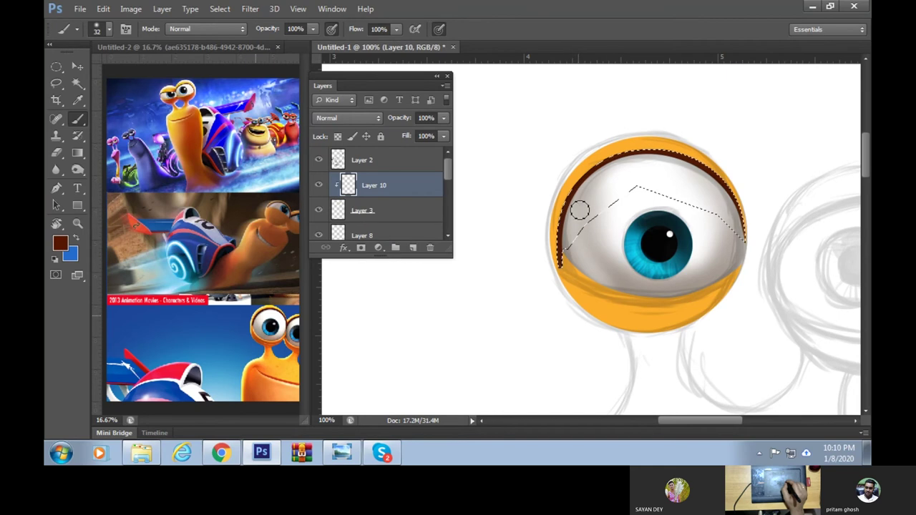
key("ctrl+d")
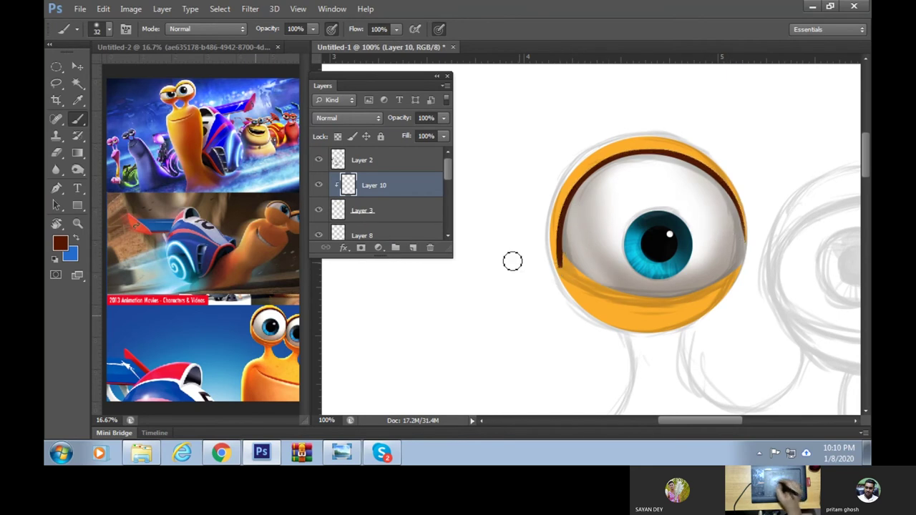
left_click(55, 188)
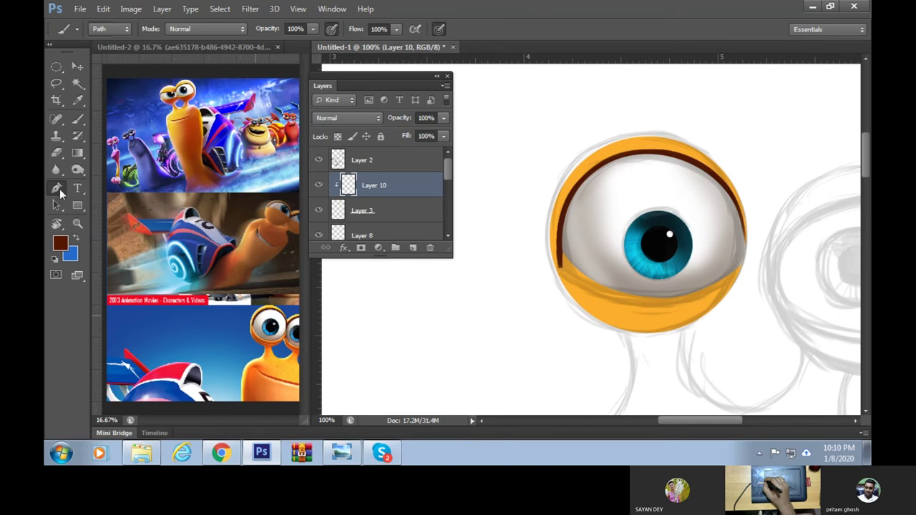
Pen-trace the lower lid band of the eyeball and load it as a selection
left_click(561, 262)
mouse_move(660, 304)
left_mouse_down()
mouse_move(738, 310)
mouse_move(736, 303)
left_mouse_up()
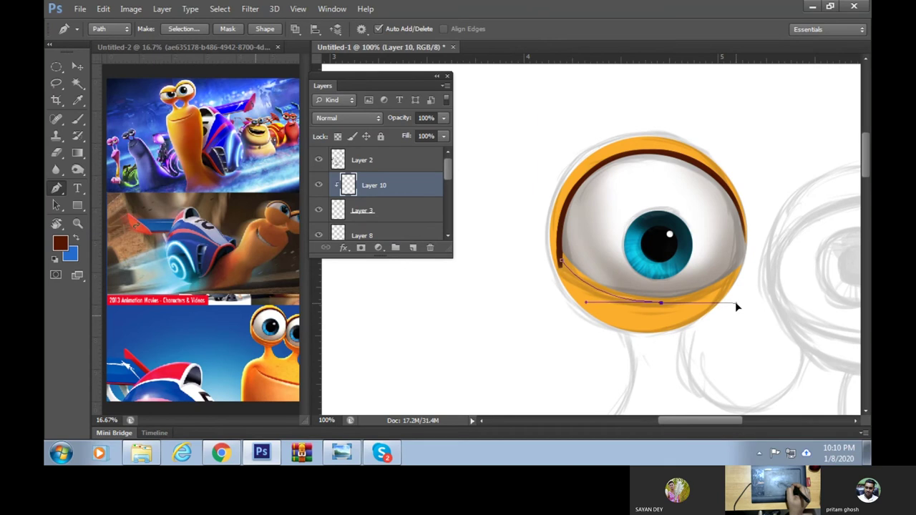
left_click(661, 303)
left_click_drag(742, 262, 766, 225)
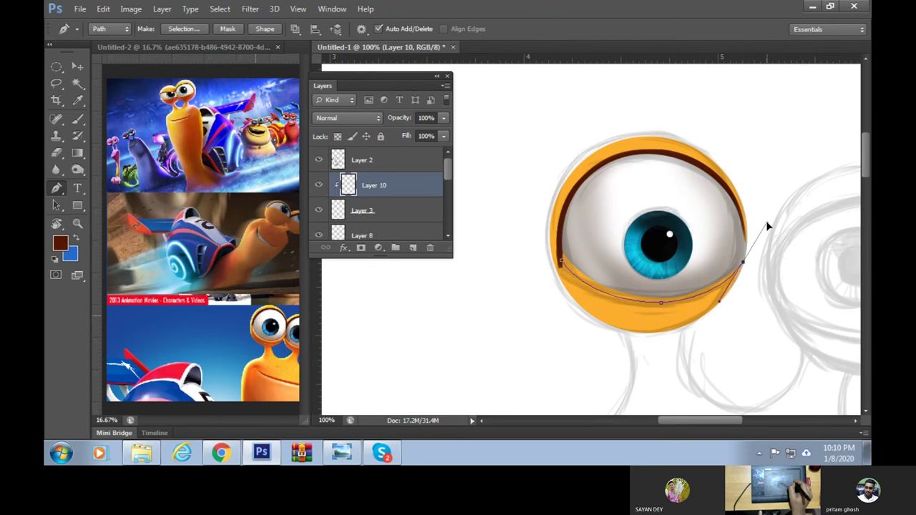
left_click_drag(745, 267, 737, 265)
left_click(684, 287)
left_click(622, 286)
left_click(588, 263)
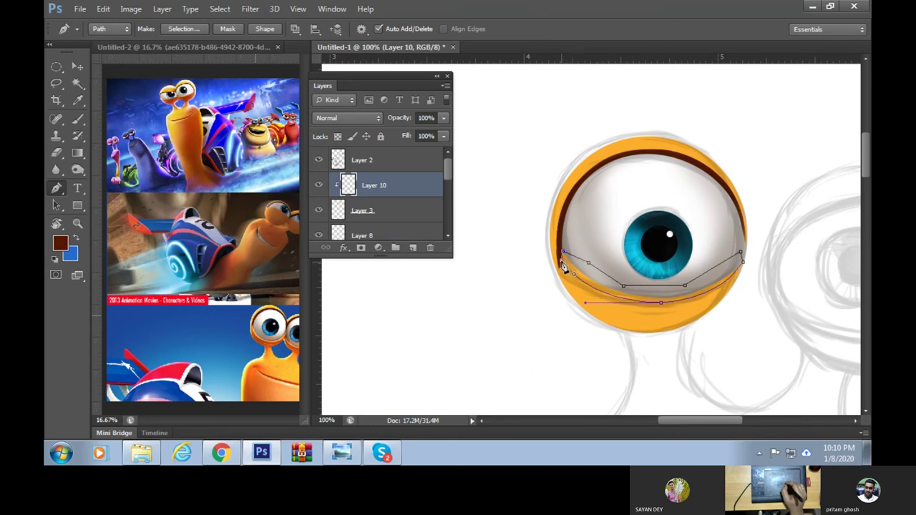
left_click(558, 248)
key("ctrl+Return")
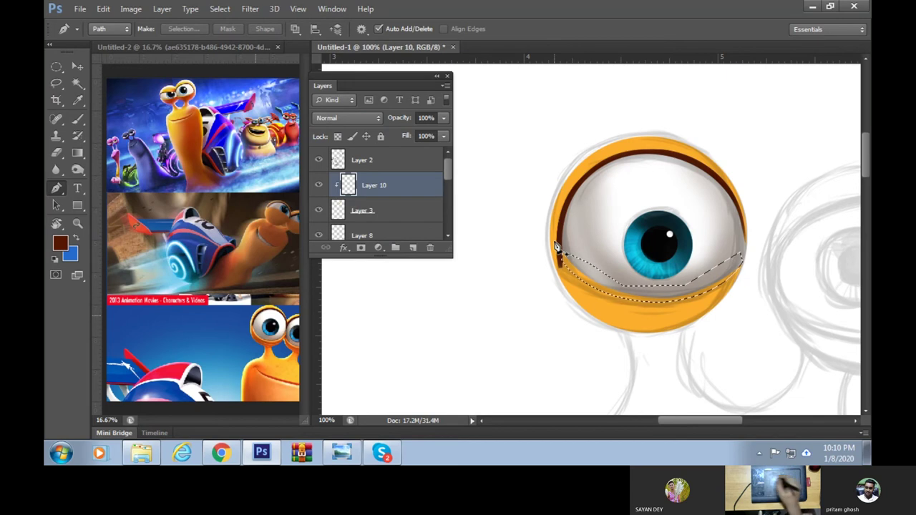
Set the foreground colour to light orange ffa846
left_click(60, 243)
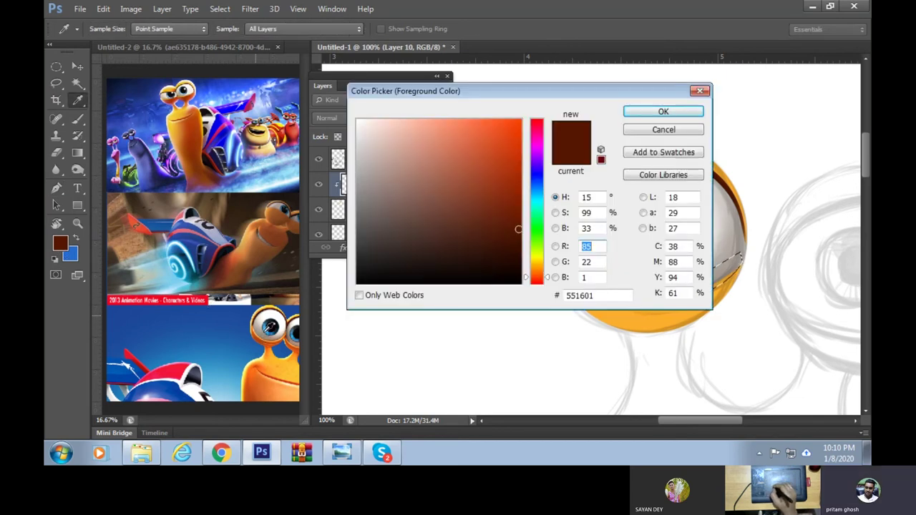
left_click(253, 332)
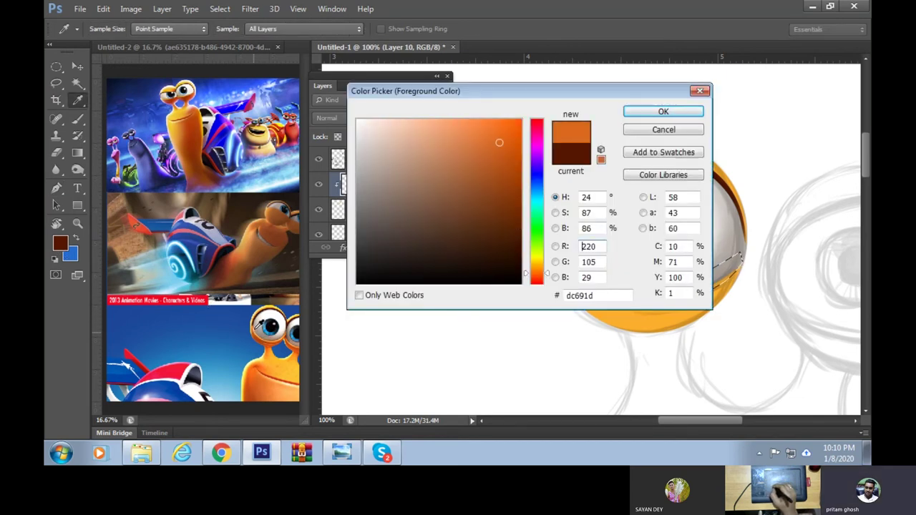
left_click(256, 330)
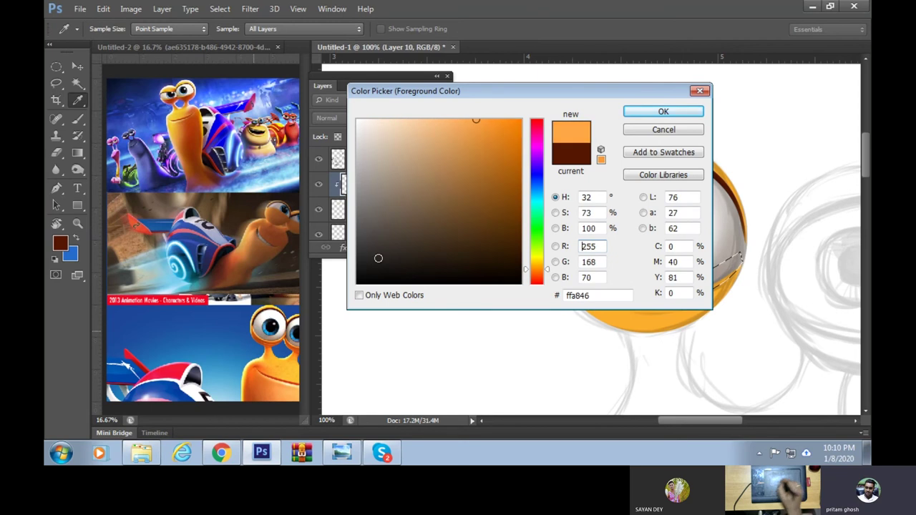
left_click(652, 113)
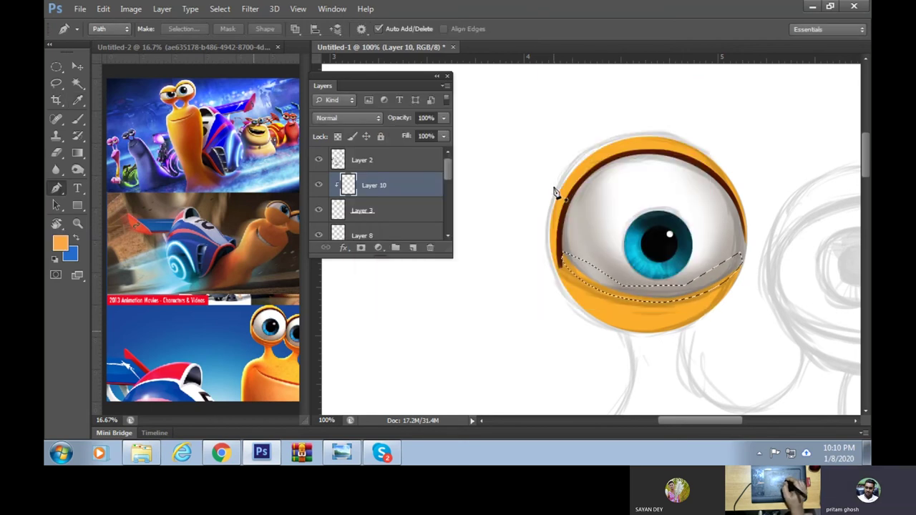
Pick a redder orange and brush it along the selected lower lid band
key("b")
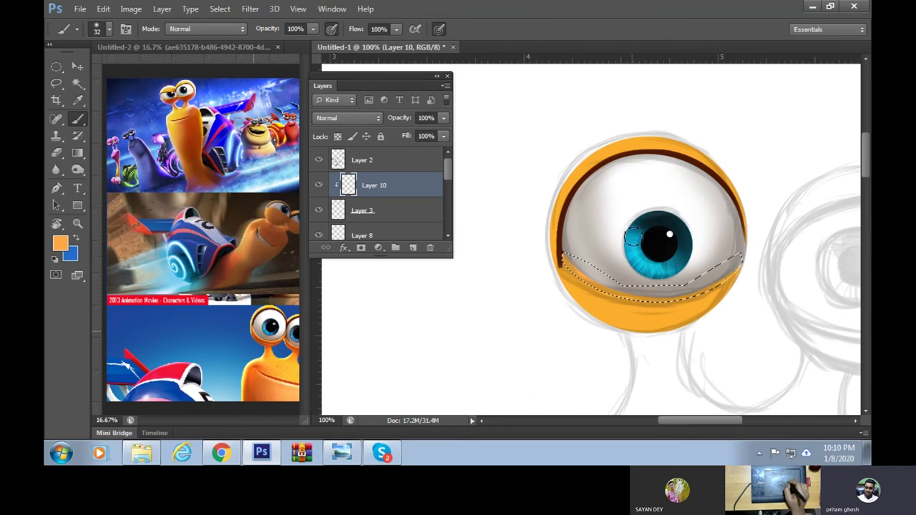
left_click(755, 148, "alt")
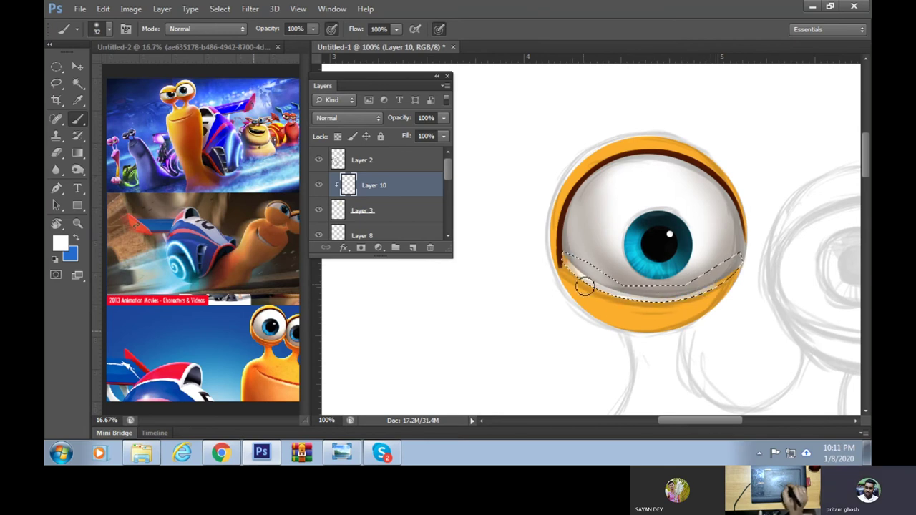
left_click(703, 300, "alt")
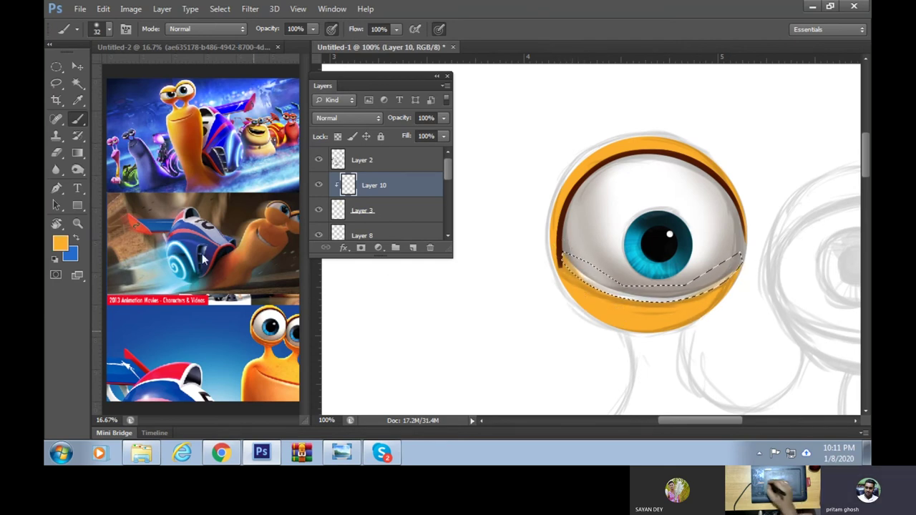
left_click(60, 243)
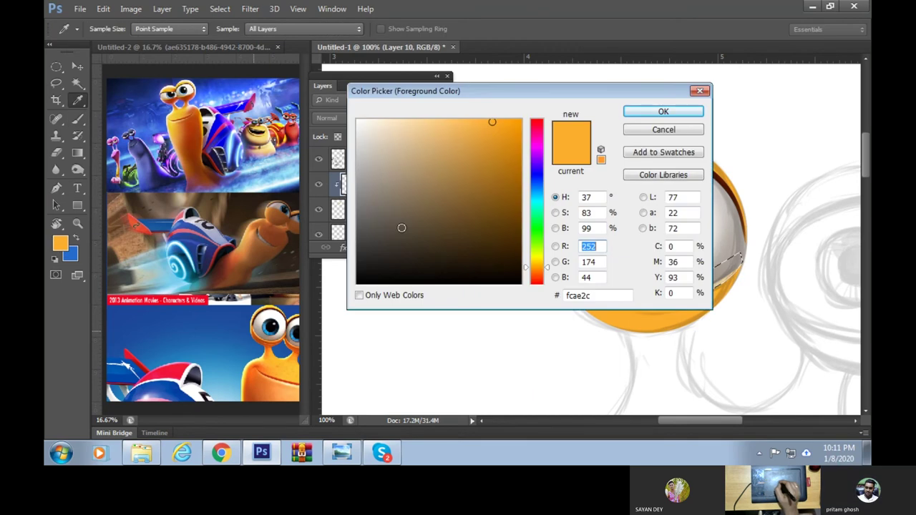
left_click(528, 273)
left_click(655, 112)
mouse_move(566, 266)
left_mouse_down()
mouse_move(616, 305)
mouse_move(684, 294)
left_mouse_up()
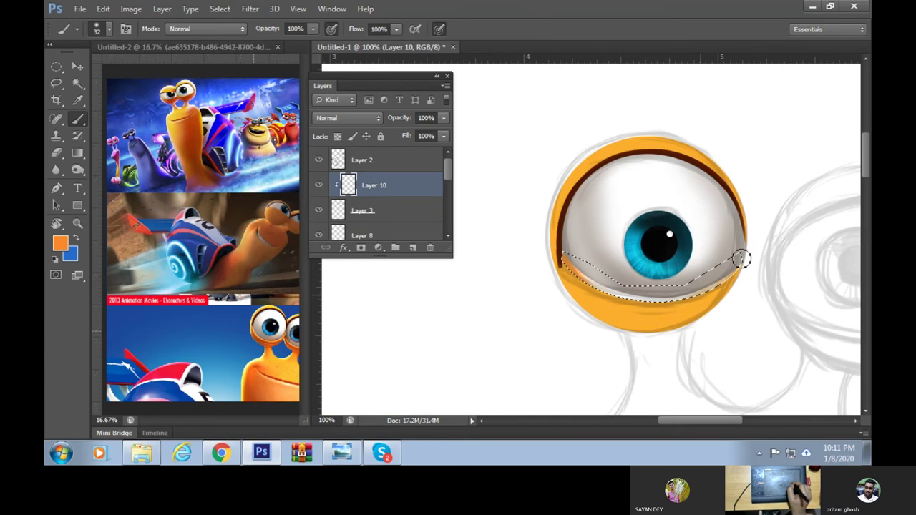
mouse_move(746, 260)
left_mouse_down()
mouse_move(675, 307)
mouse_move(603, 307)
mouse_move(700, 312)
mouse_move(642, 302)
mouse_move(678, 298)
mouse_move(601, 296)
mouse_move(711, 293)
mouse_move(604, 296)
mouse_move(697, 313)
mouse_move(681, 307)
mouse_move(711, 303)
mouse_move(598, 269)
mouse_move(680, 298)
mouse_move(611, 299)
mouse_move(643, 298)
left_mouse_up()
Sample the lid orange, choose a lighter orange, and repaint the lower lid band
key("i")
left_click(615, 308)
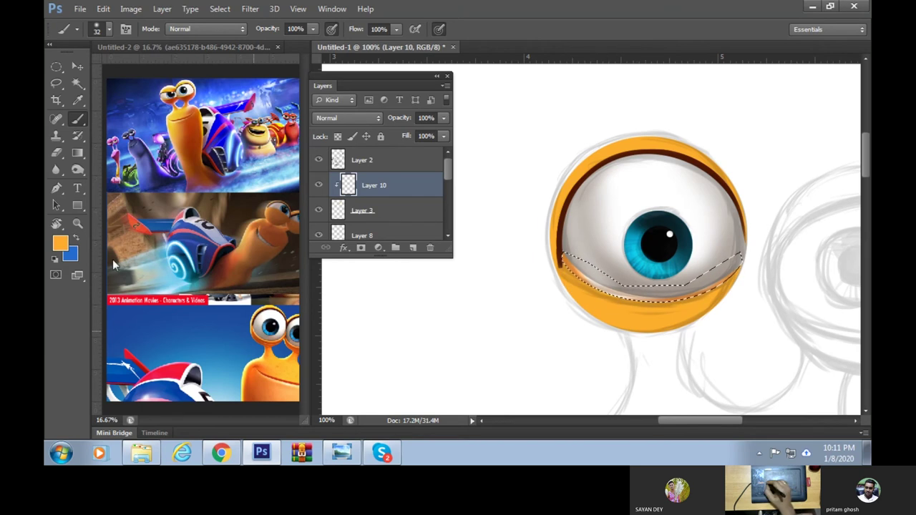
left_click(68, 245)
left_click(448, 119)
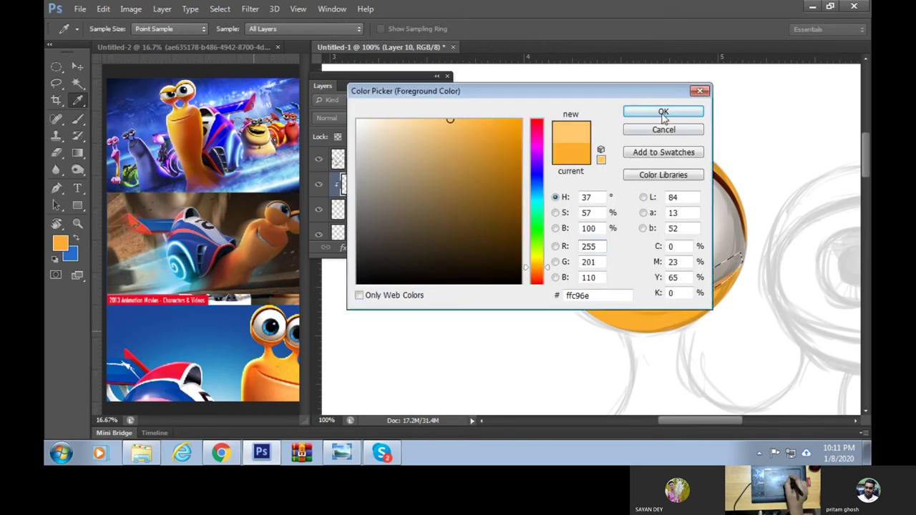
left_click(663, 112)
key("b")
mouse_move(661, 285)
left_mouse_down()
mouse_move(582, 272)
mouse_move(665, 302)
mouse_move(682, 299)
mouse_move(581, 271)
left_mouse_up()
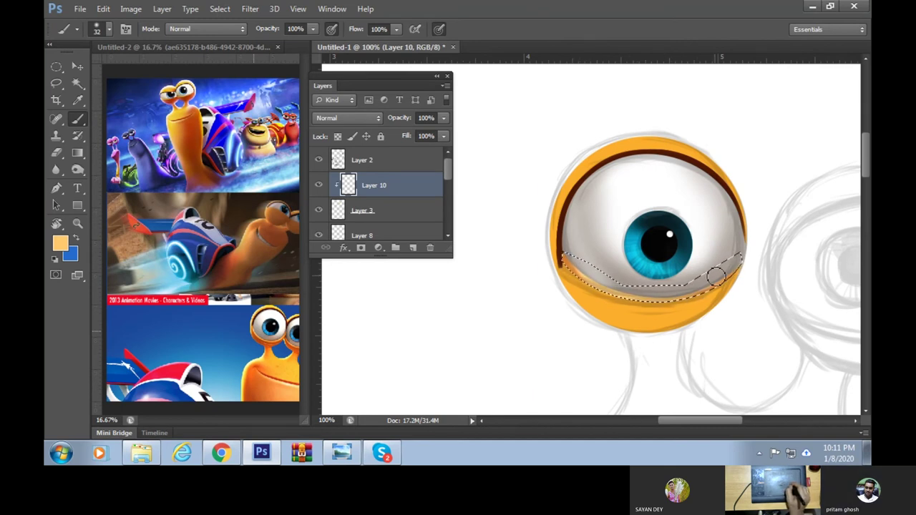
Lighten the lower lid band with white, deselect, and hide sketch Layer 2
left_click(669, 181, "alt")
mouse_move(585, 271)
left_mouse_down()
mouse_move(569, 247)
mouse_move(587, 267)
left_mouse_up()
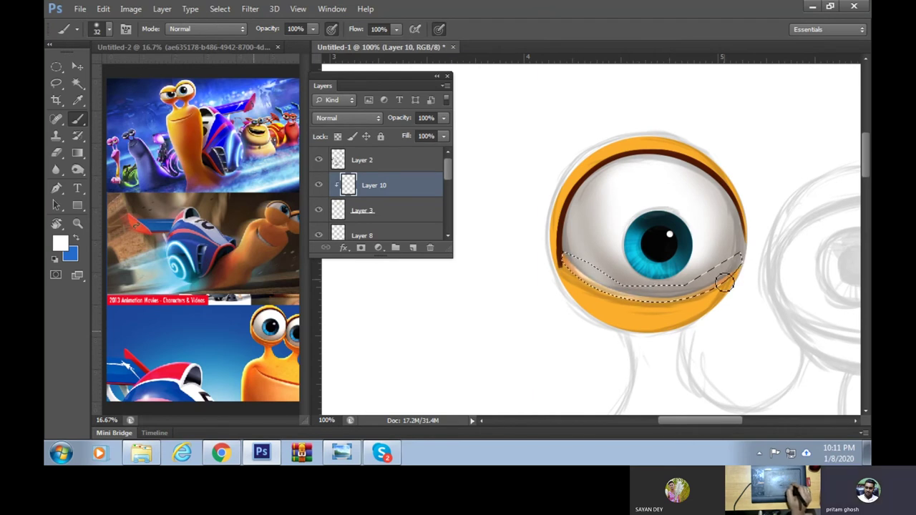
left_click_drag(706, 288, 613, 296)
key("ctrl+d")
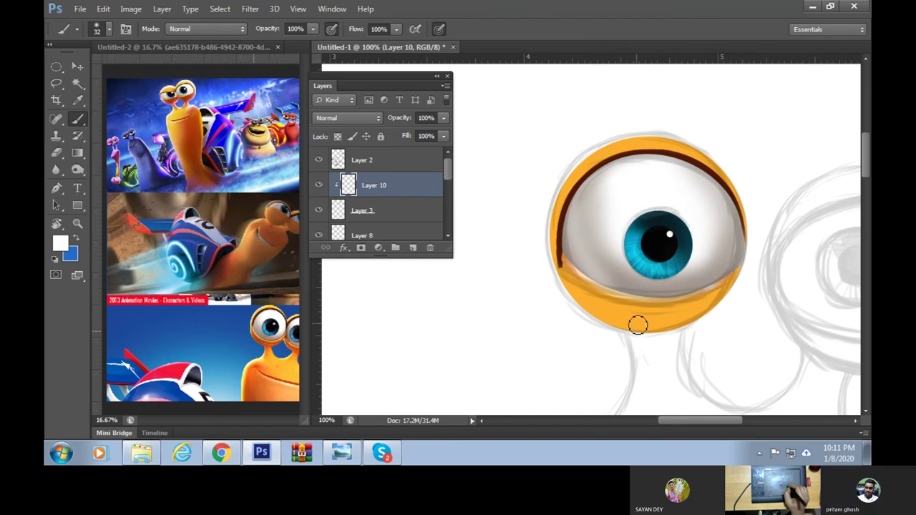
left_click(319, 160)
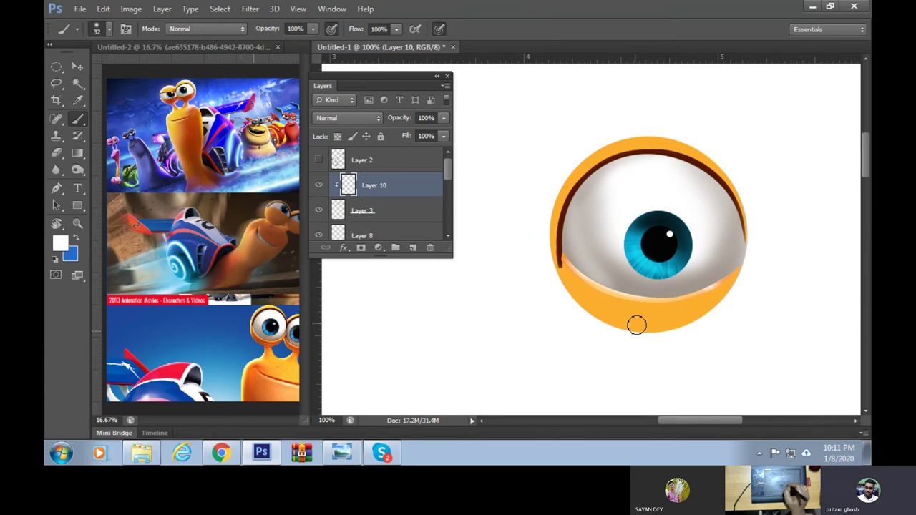
Reselect the eye and lighten the bottom edge of the eye white
key("ctrl+h")
left_click_drag(671, 266, 665, 334)
key("ctrl+d")
left_click(77, 67)
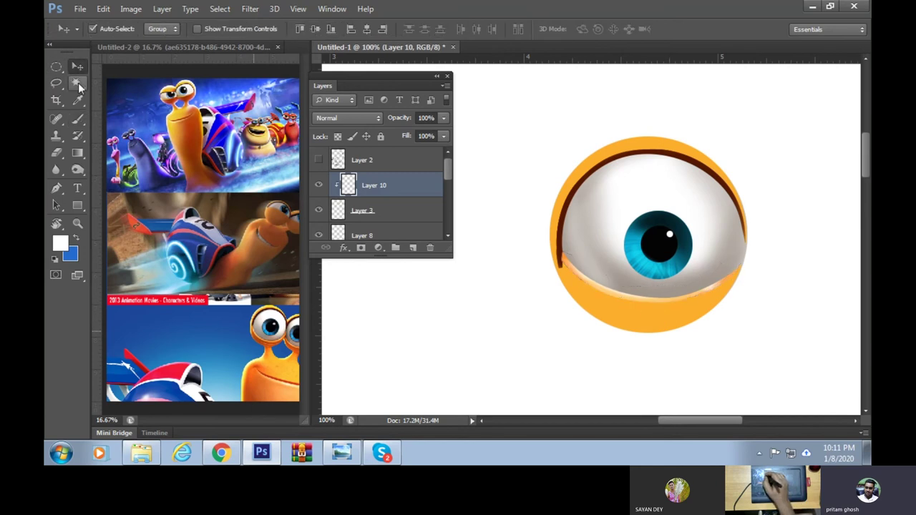
Isolate the lower lid band with Magic Wand and Select Inverse
left_click(78, 84)
left_click(630, 304)
right_click(632, 308)
left_click(676, 300)
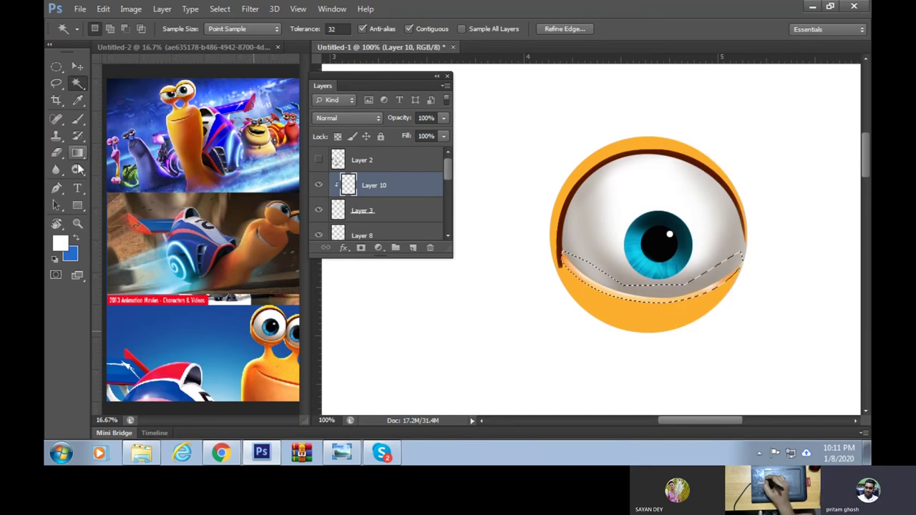
Paint the band with reference-image orange, setting the brush to 81 then 61 px
left_click(77, 118)
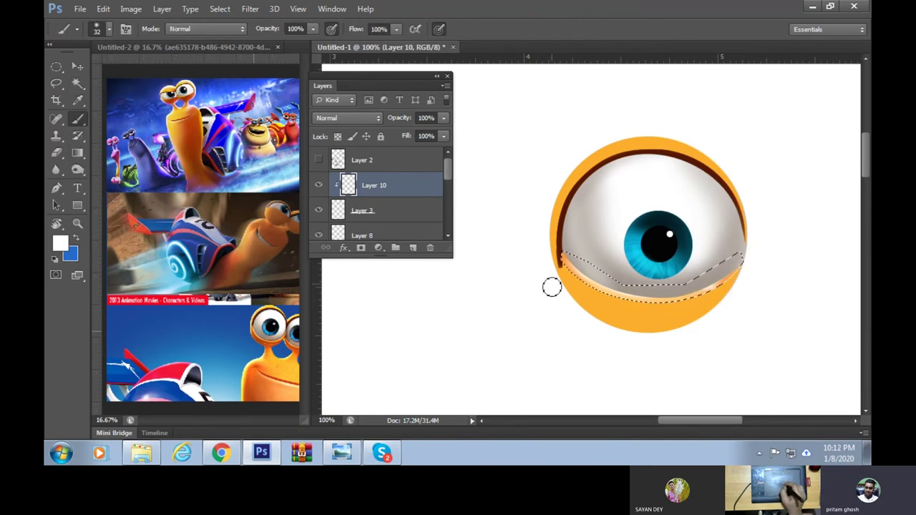
right_click(499, 256)
left_click(560, 286)
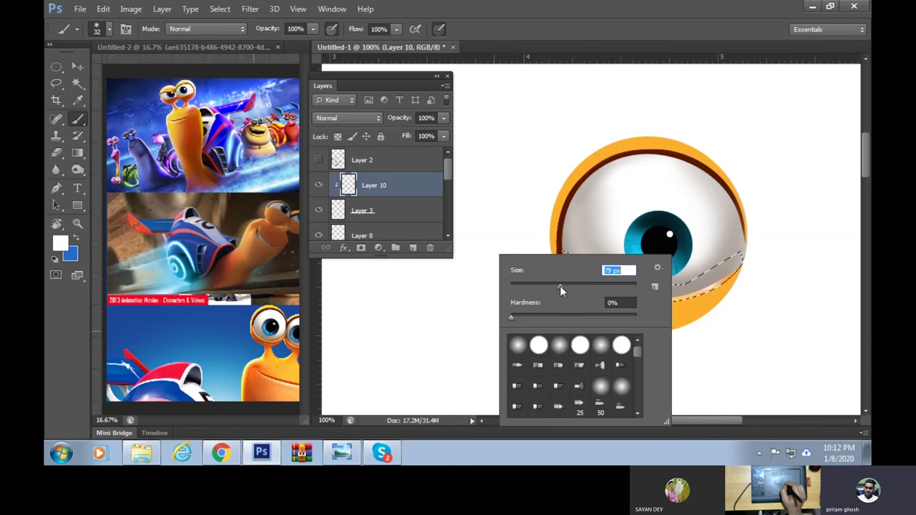
left_click(286, 351, "alt")
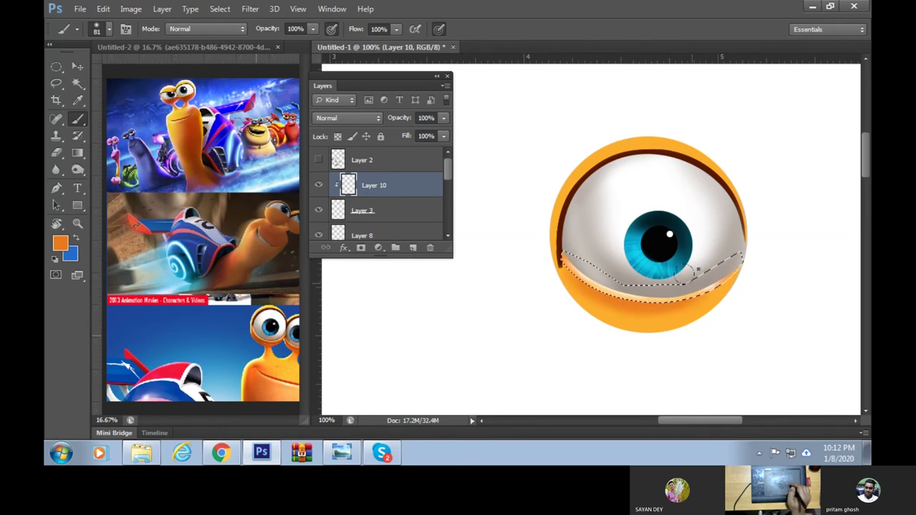
right_click(696, 270)
left_click_drag(757, 304, 752, 303)
key("Return")
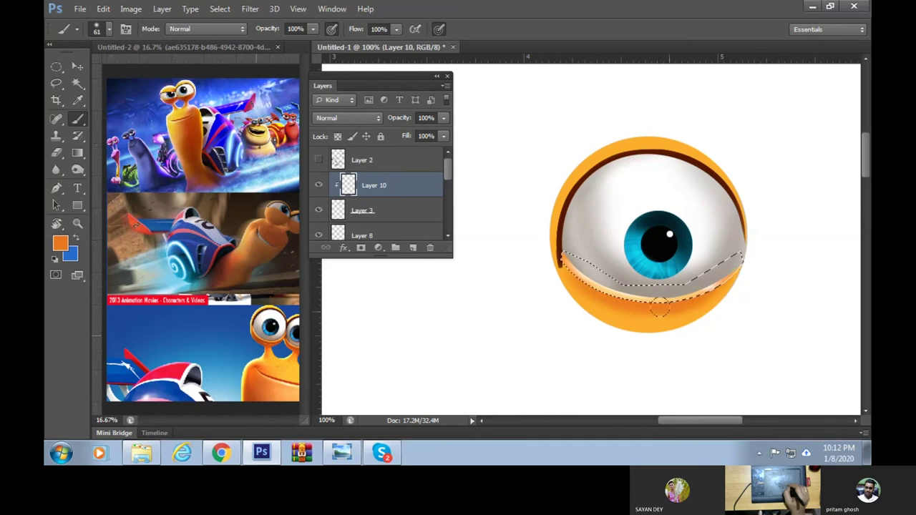
left_click_drag(587, 299, 706, 296)
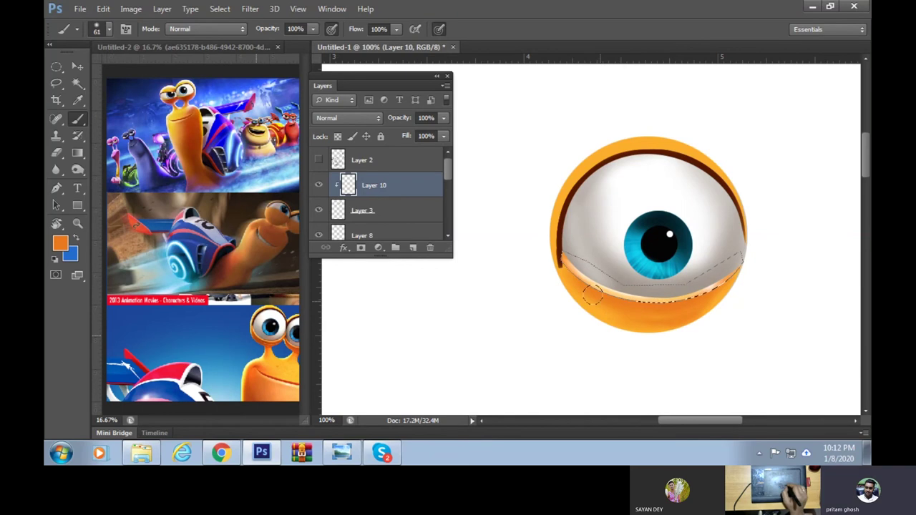
Shade the lower lid with a sampled darker brown-orange
left_click(564, 269, "alt")
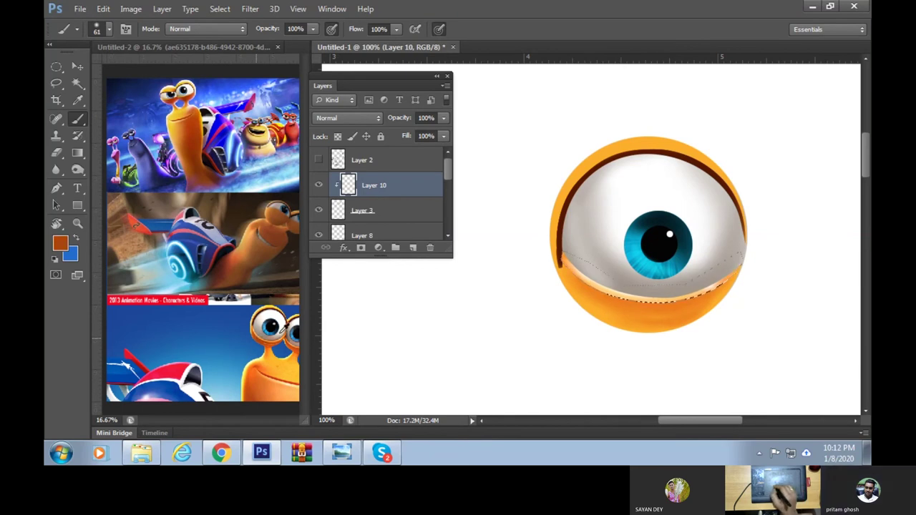
left_click_drag(563, 269, 624, 283)
left_click_drag(562, 262, 620, 321)
mouse_move(566, 298)
left_mouse_down()
mouse_move(670, 323)
mouse_move(565, 263)
left_mouse_up()
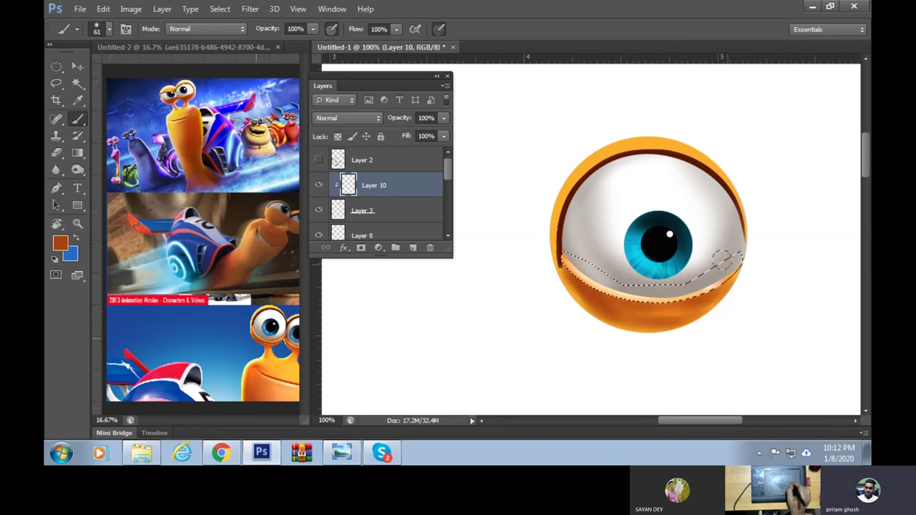
left_click_drag(571, 290, 717, 277)
Blend a brighter orange over the band with a 39 px brush, then deselect
left_click(607, 277, "alt")
right_click(617, 284)
left_click_drag(697, 297, 660, 297)
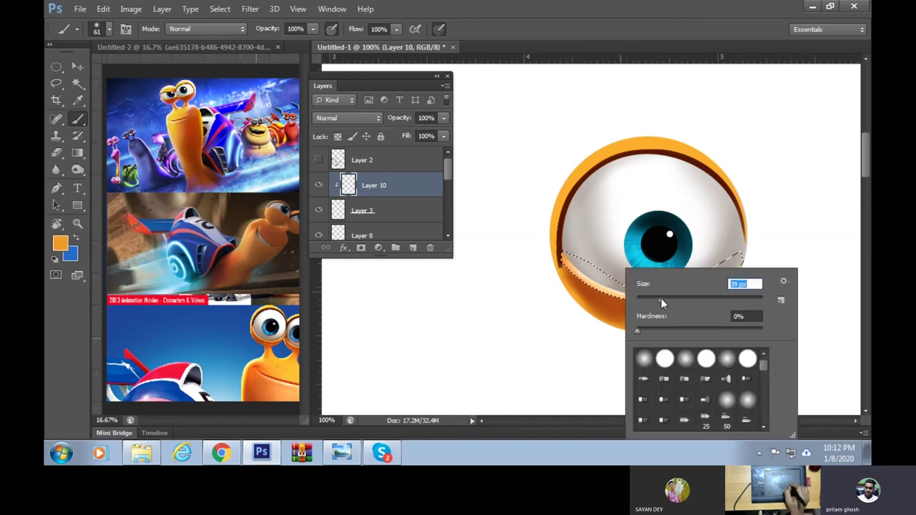
left_click(568, 271)
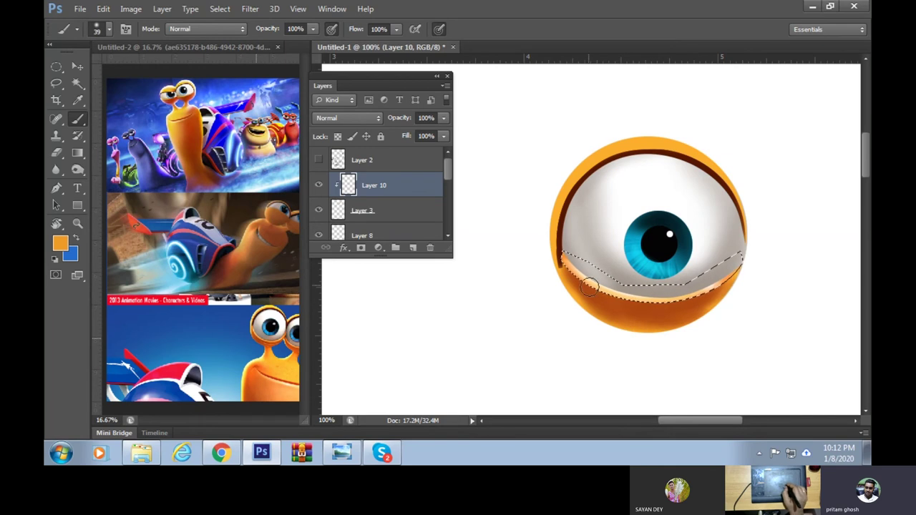
mouse_move(720, 281)
left_mouse_down()
mouse_move(618, 311)
mouse_move(701, 266)
mouse_move(591, 289)
mouse_move(702, 300)
mouse_move(634, 317)
mouse_move(603, 303)
mouse_move(682, 287)
mouse_move(594, 293)
mouse_move(714, 286)
mouse_move(645, 312)
mouse_move(653, 312)
mouse_move(717, 275)
mouse_move(601, 293)
mouse_move(597, 287)
mouse_move(663, 309)
mouse_move(602, 303)
left_mouse_up()
mouse_move(699, 299)
left_mouse_down()
mouse_move(701, 316)
mouse_move(630, 310)
mouse_move(710, 298)
left_mouse_up()
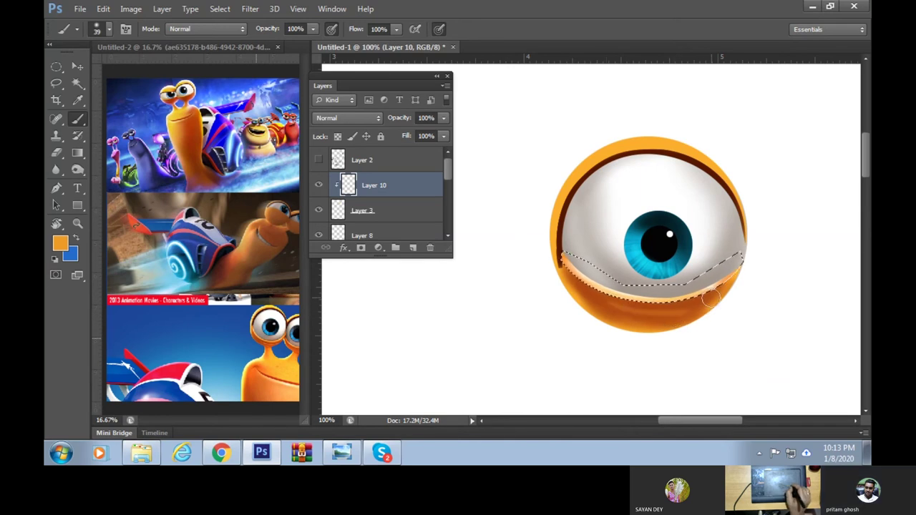
mouse_move(606, 302)
left_mouse_down()
mouse_move(689, 323)
mouse_move(623, 325)
mouse_move(682, 329)
mouse_move(729, 280)
left_mouse_up()
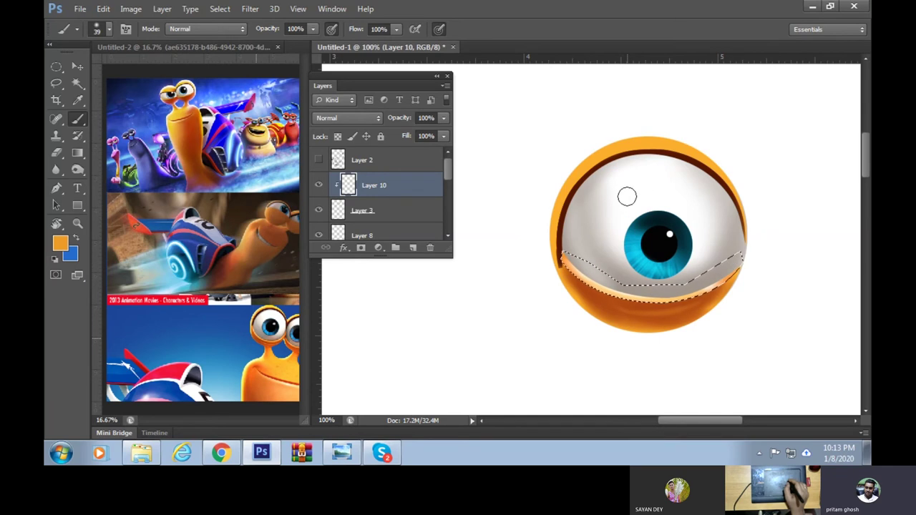
key("ctrl+d")
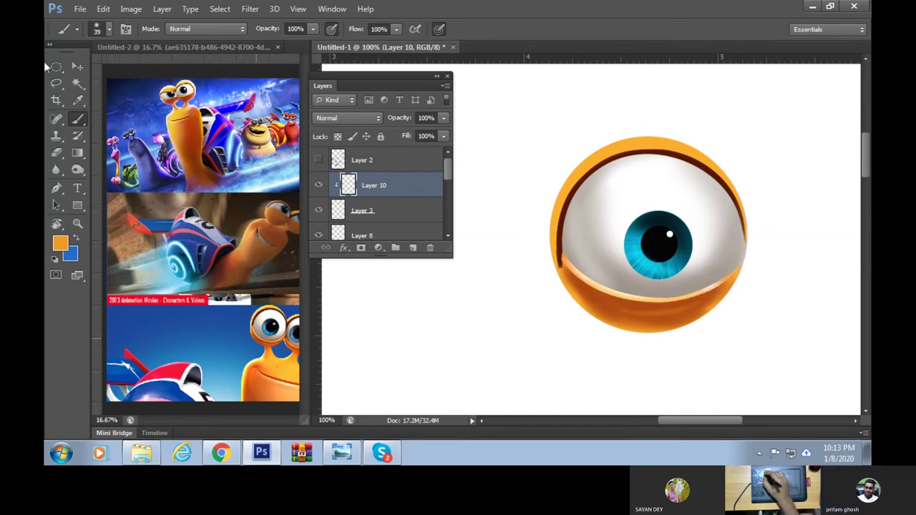
left_click(56, 66)
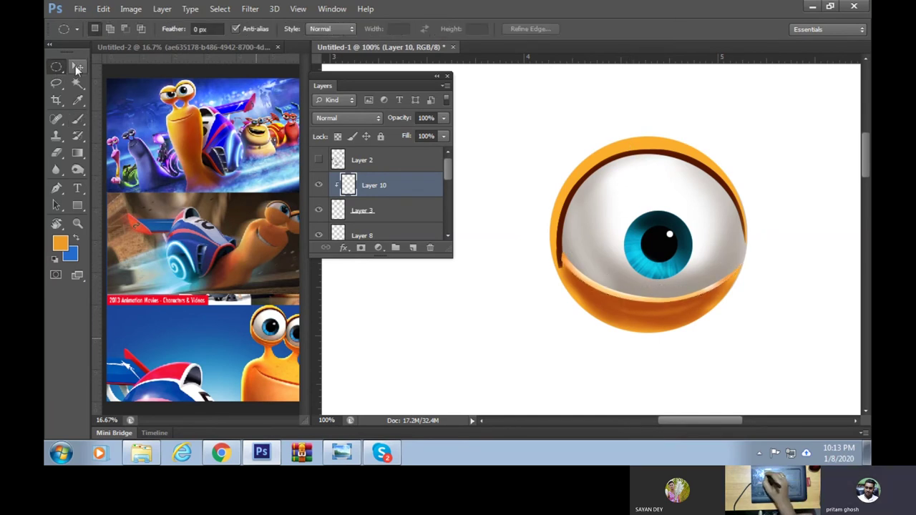
left_click(77, 66)
left_click(642, 151)
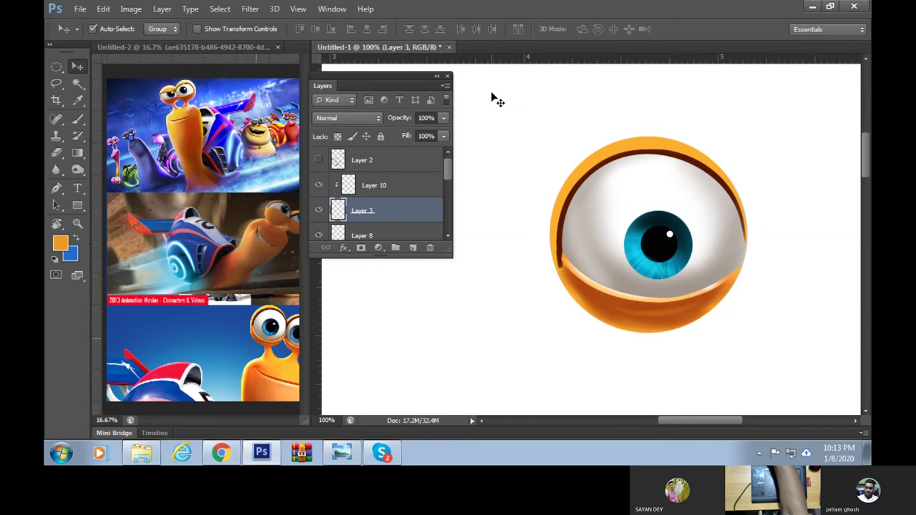
key("ctrl+minus")
key("ctrl+minus")
key("ctrl+minus")
key("ctrl+plus")
key("ctrl+plus")
key("ctrl+plus")
key("ctrl+plus")
key("ctrl+minus")
key("ctrl+minus")
key("ctrl+minus")
key("ctrl+plus")
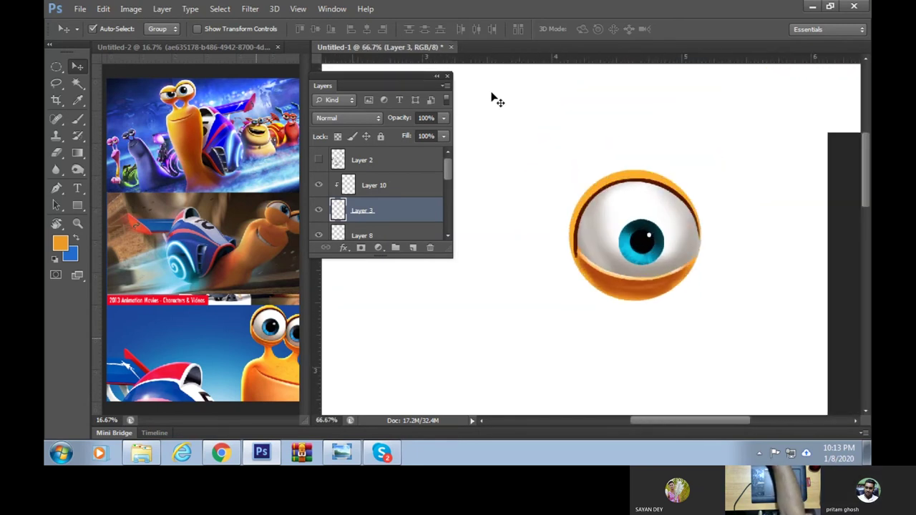
left_click(318, 161)
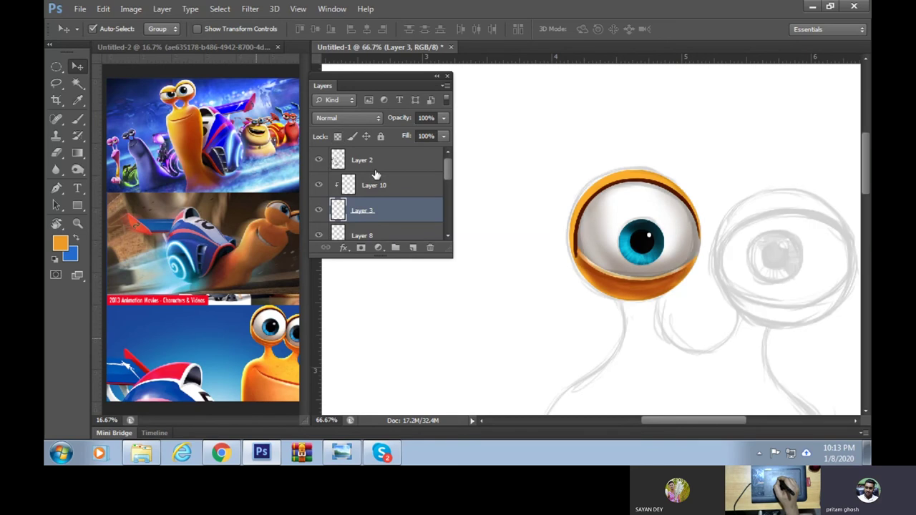
mouse_move(599, 329)
left_mouse_down()
mouse_move(527, 225)
mouse_move(551, 245)
mouse_move(548, 229)
left_mouse_up()
mouse_move(574, 267)
left_mouse_down()
mouse_move(519, 364)
mouse_move(594, 364)
mouse_move(582, 365)
mouse_move(582, 351)
mouse_move(620, 321)
mouse_move(578, 290)
mouse_move(652, 321)
mouse_move(576, 339)
mouse_move(637, 344)
mouse_move(633, 255)
left_mouse_up()
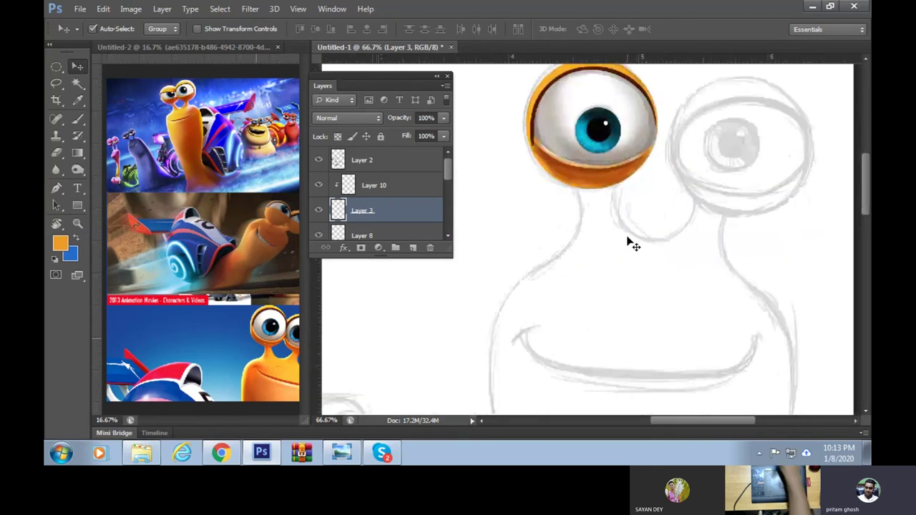
key("ctrl+minus")
key("ctrl+minus")
key("ctrl+minus")
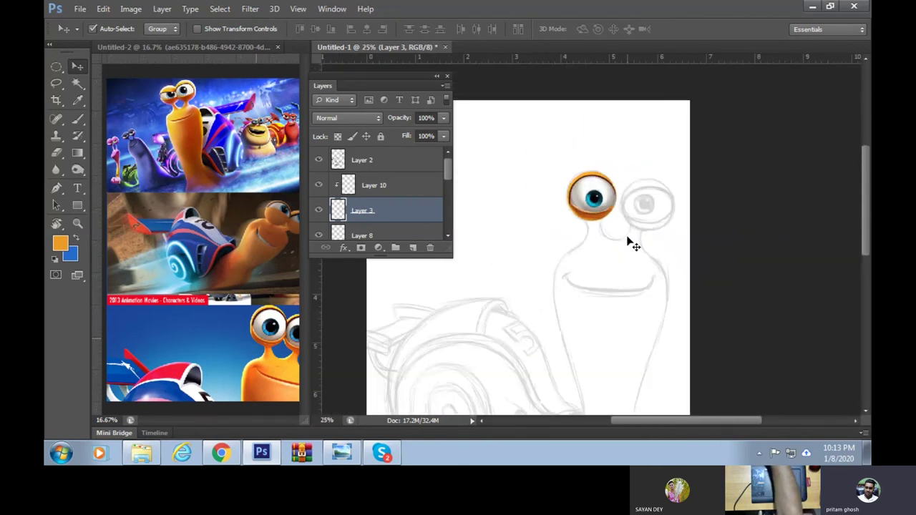
key("ctrl+minus")
key("ctrl+plus")
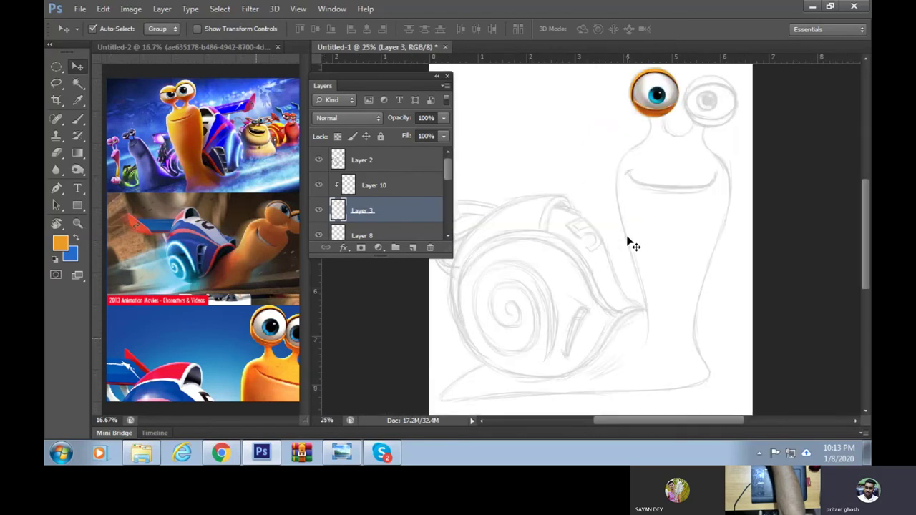
key("ctrl+plus")
key("ctrl+plus")
key("ctrl+plus")
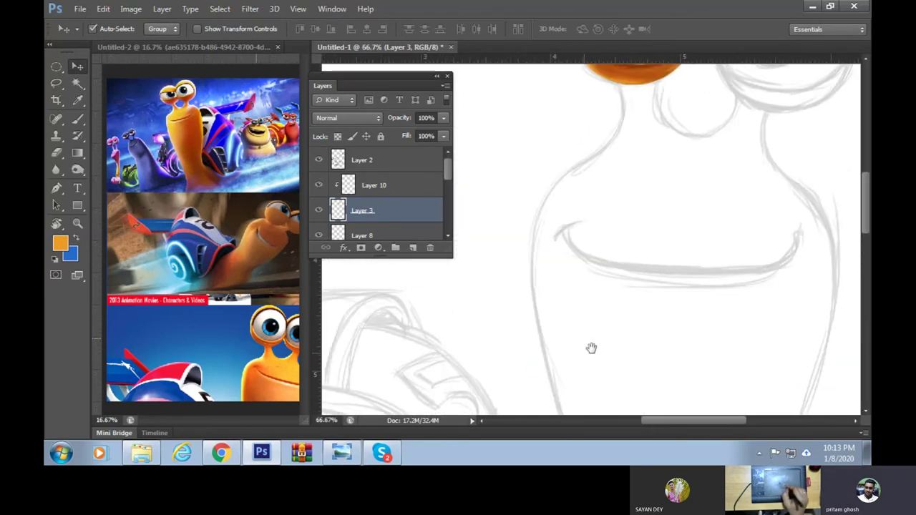
scroll(677, 331, "up", 5)
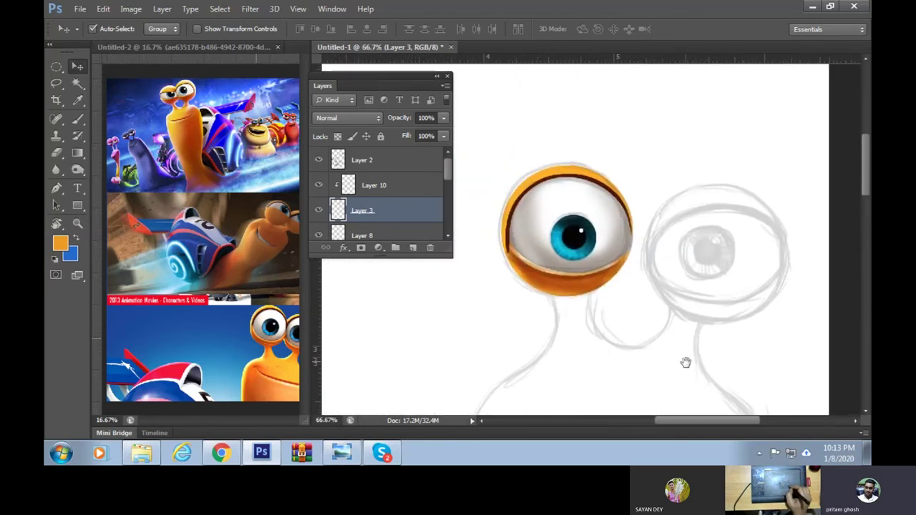
left_click_drag(685, 363, 742, 335)
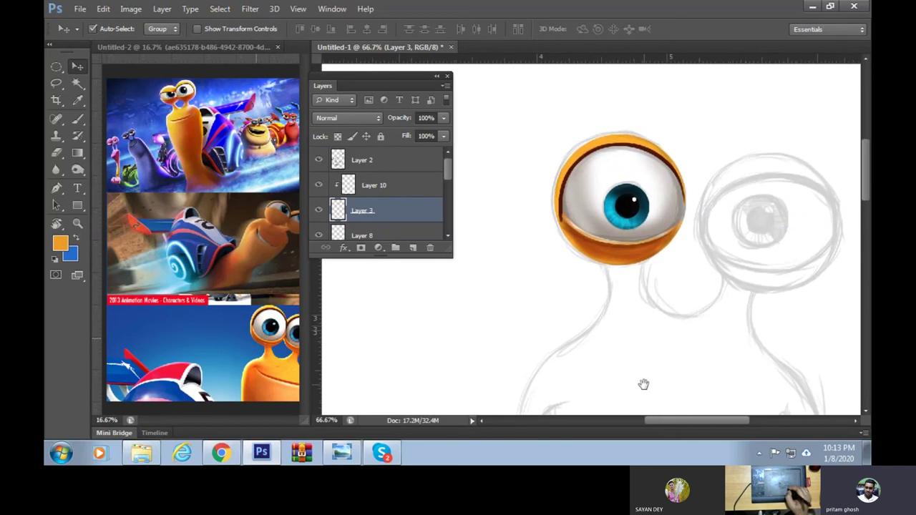
mouse_move(660, 379)
left_mouse_down()
mouse_move(685, 362)
mouse_move(613, 394)
left_mouse_up()
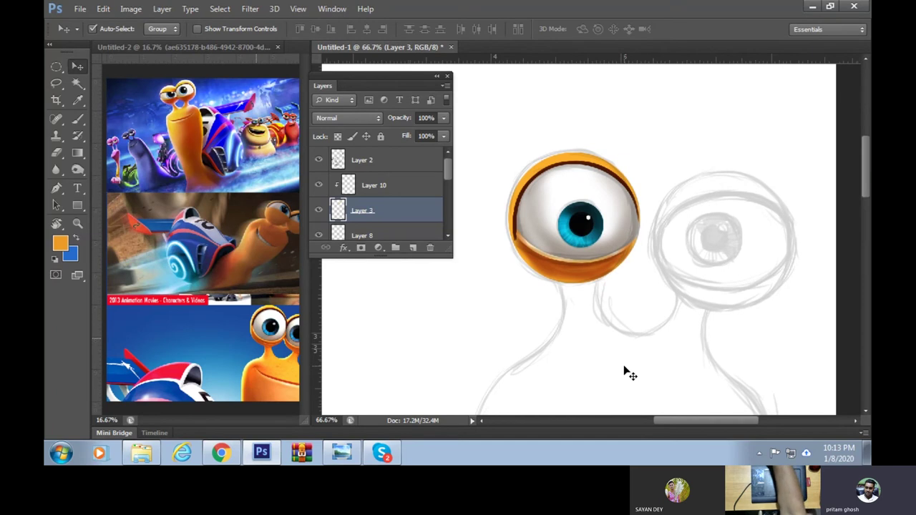
key("ctrl+minus")
key("ctrl+plus")
key("ctrl+plus")
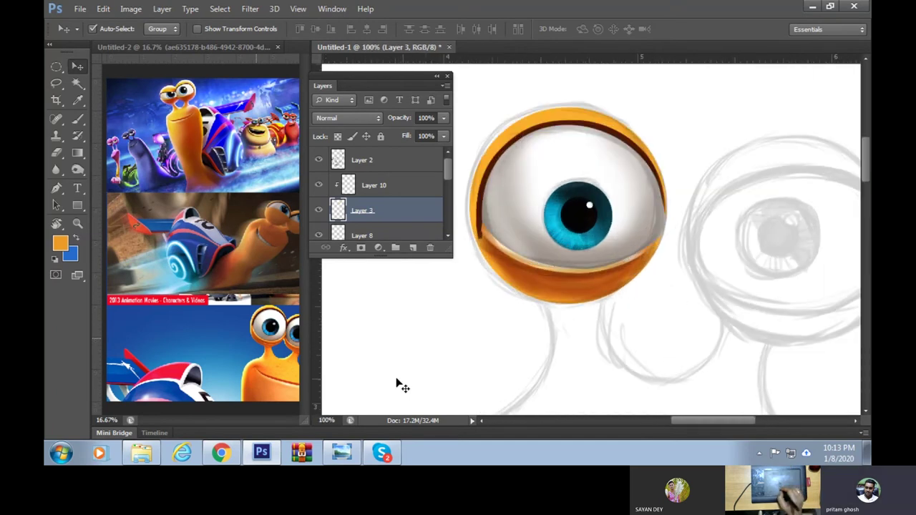
left_click(250, 383)
scroll(269, 368, "right", 2)
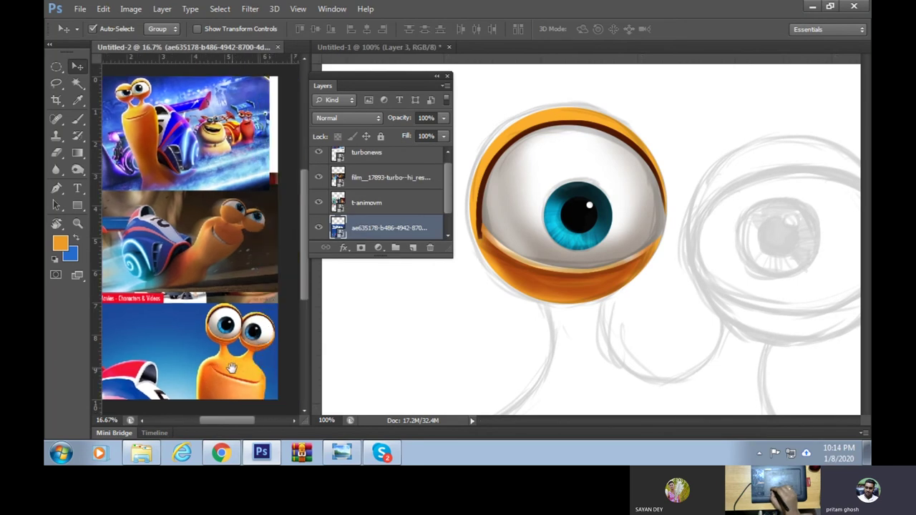
scroll(268, 369, "right", 2)
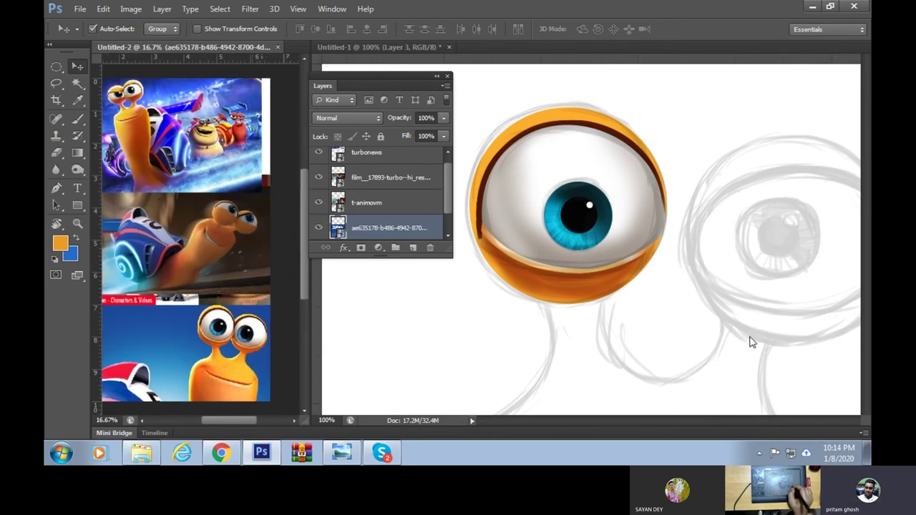
left_click(769, 359)
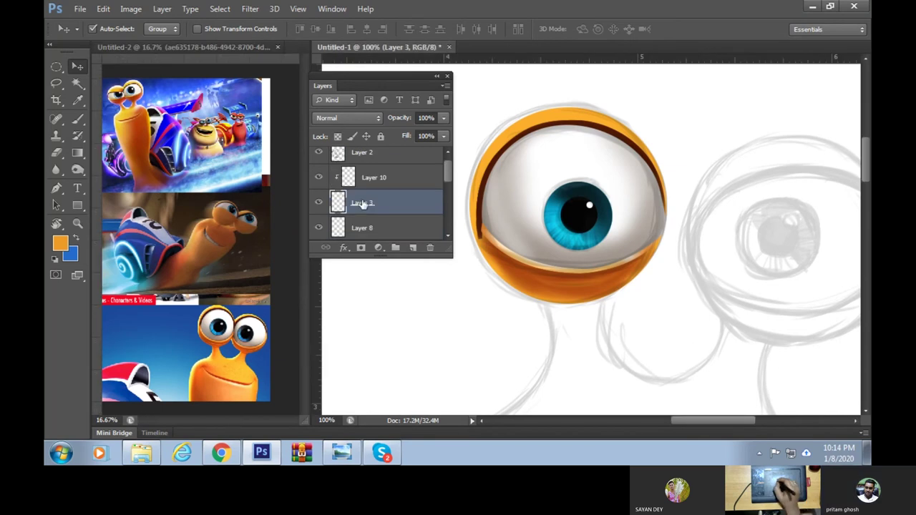
left_click_drag(440, 177, 454, 222)
Select Layer 4 through Layer 10 and group them into Group 1
left_click(319, 194)
left_click(319, 194)
left_click(392, 198)
left_click_drag(453, 217, 453, 169)
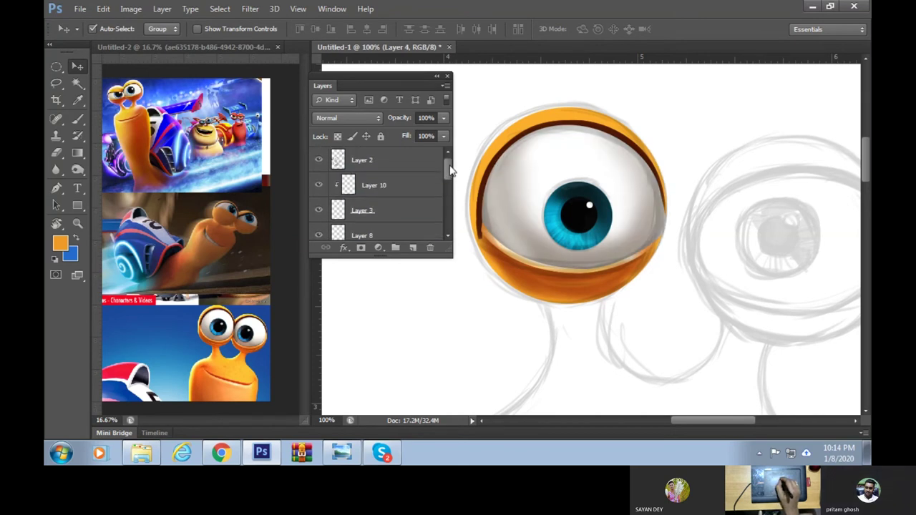
left_click(417, 188, "shift")
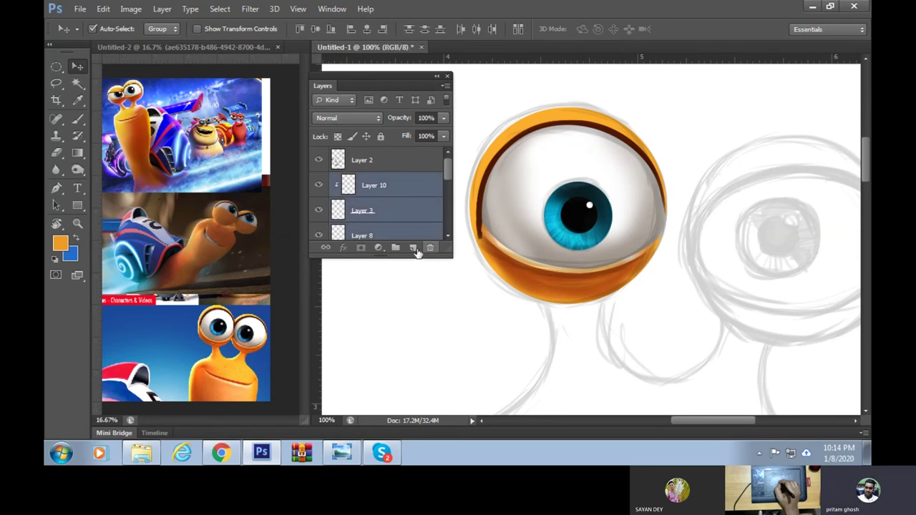
left_click(395, 248)
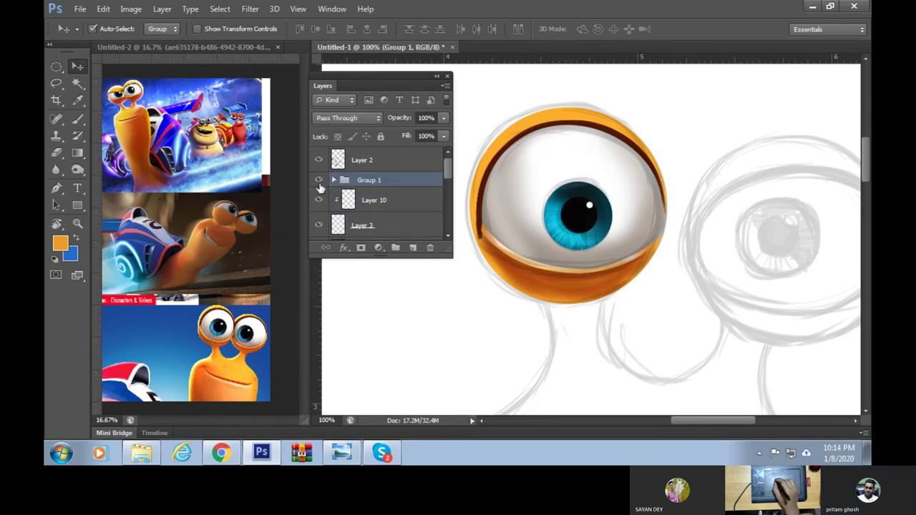
Check the layers inside Group 1, collapse it, and toggle its visibility
left_click(319, 202)
left_click(320, 202)
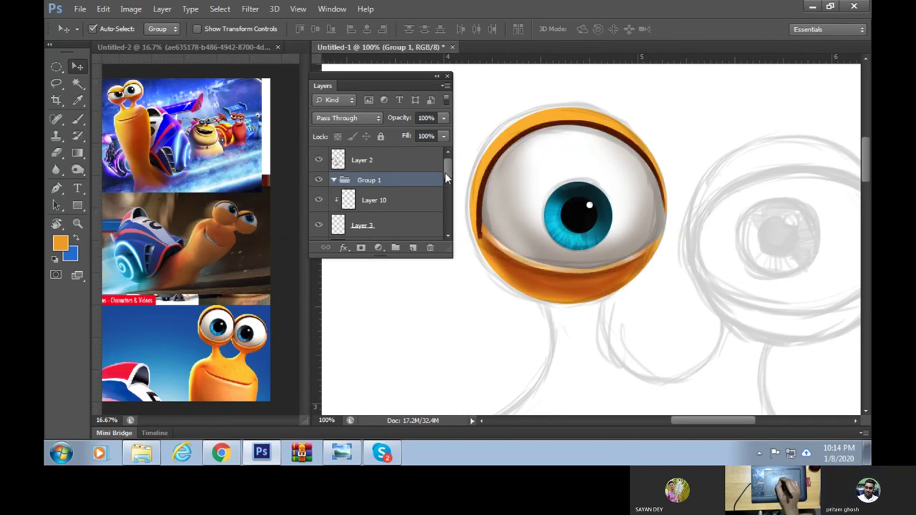
left_click(418, 195)
left_click_drag(450, 173, 455, 227)
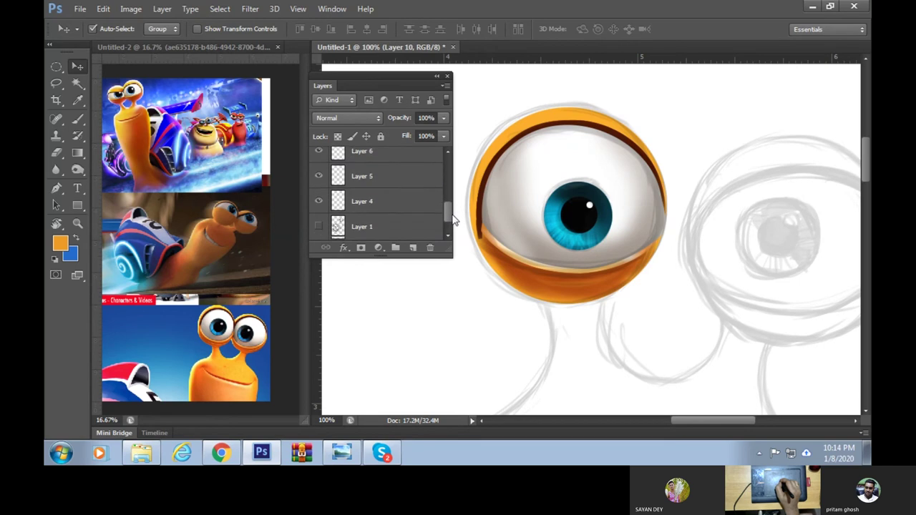
left_click(400, 177, "shift")
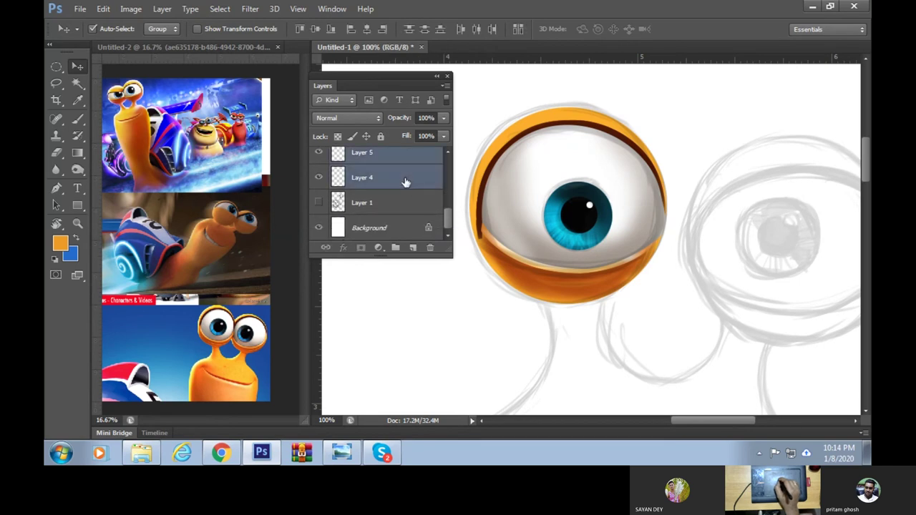
left_click_drag(447, 218, 448, 163)
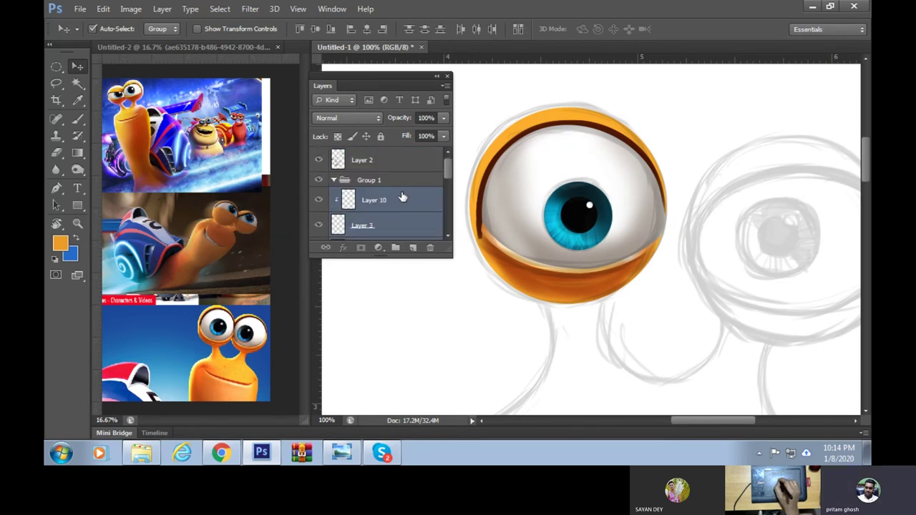
left_click(334, 180)
left_click(319, 180)
left_click(319, 179)
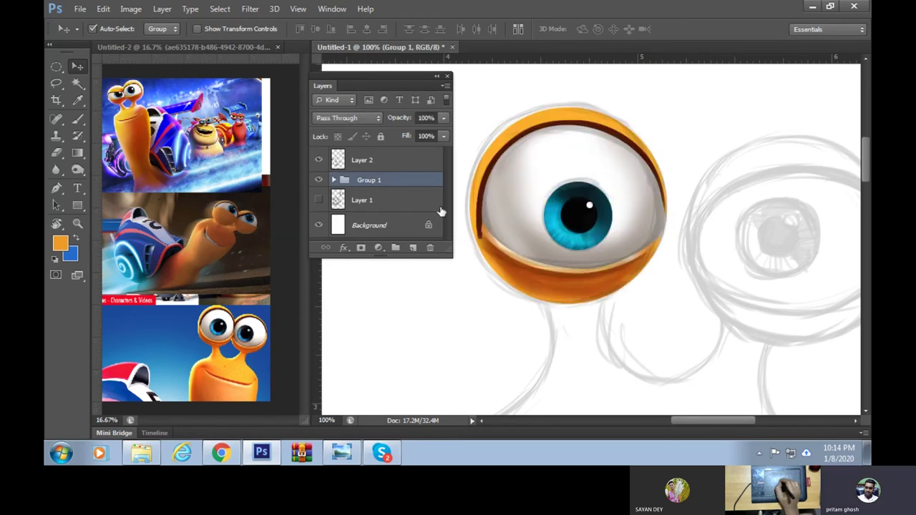
Duplicate Group 1 as Group 1 copy
right_click(380, 180)
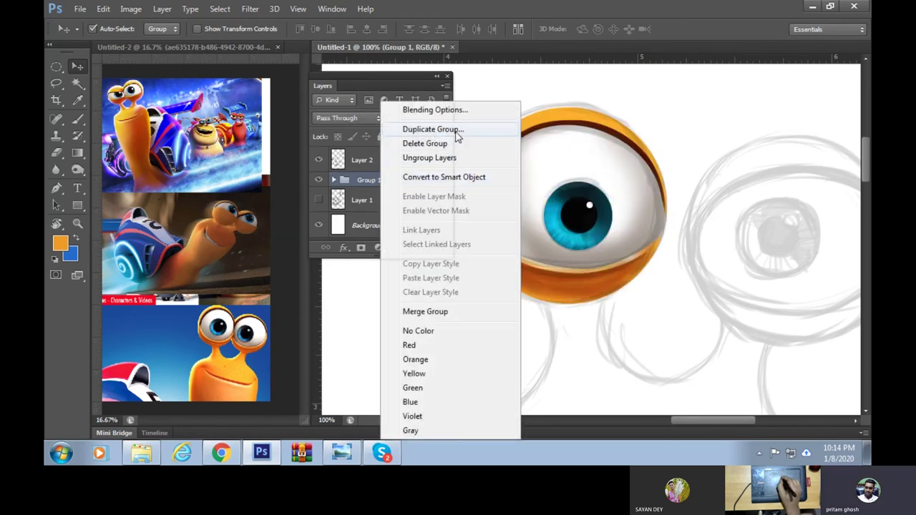
left_click(456, 131)
left_click(553, 148)
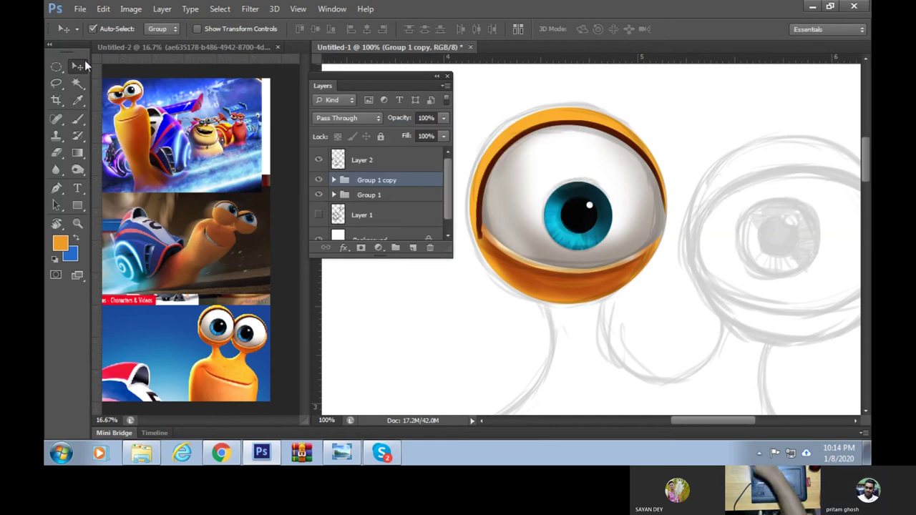
Free-transform the copied eye onto the sketch's right eye and apply it
key("ctrl+t")
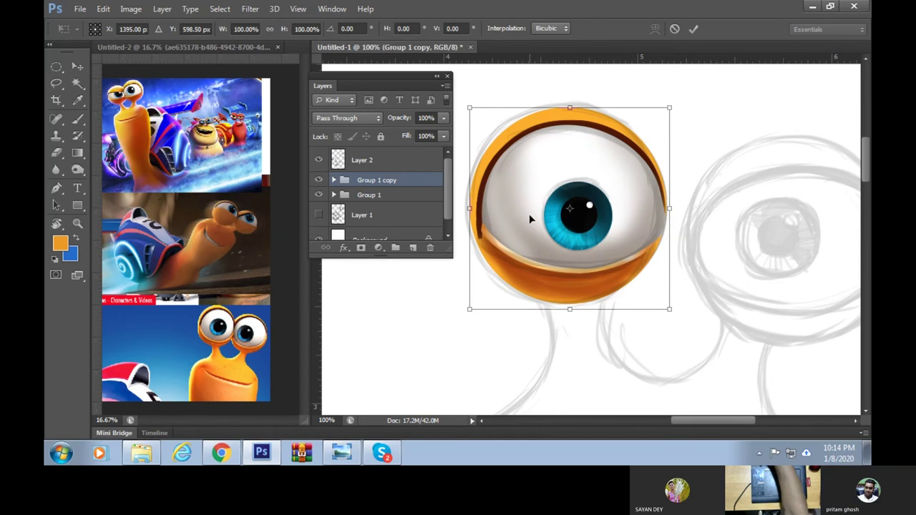
key("ctrl+minus")
left_click_drag(577, 218, 689, 279)
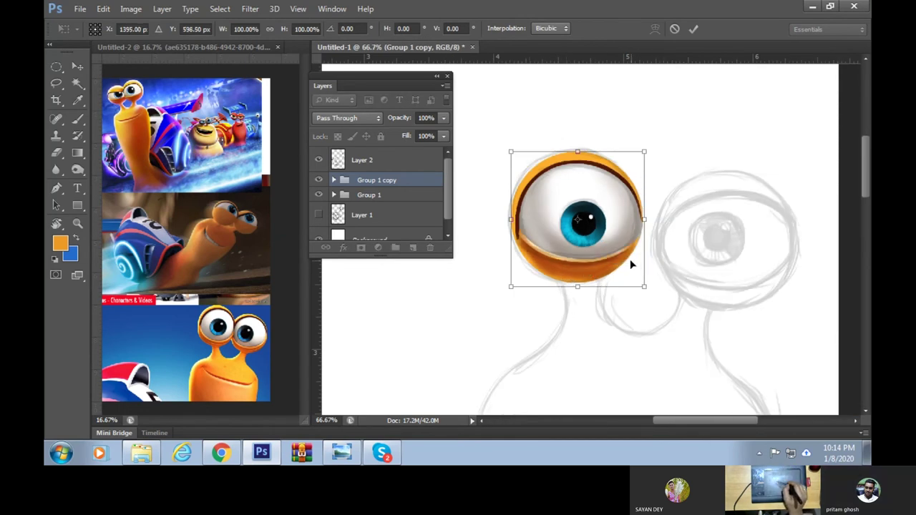
left_click_drag(591, 274, 738, 290)
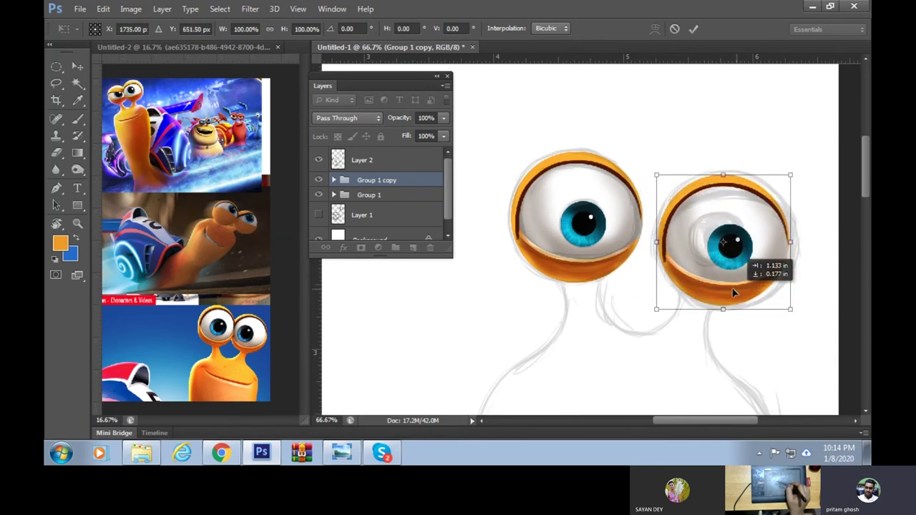
left_click_drag(739, 291, 732, 288)
key("ctrl+plus")
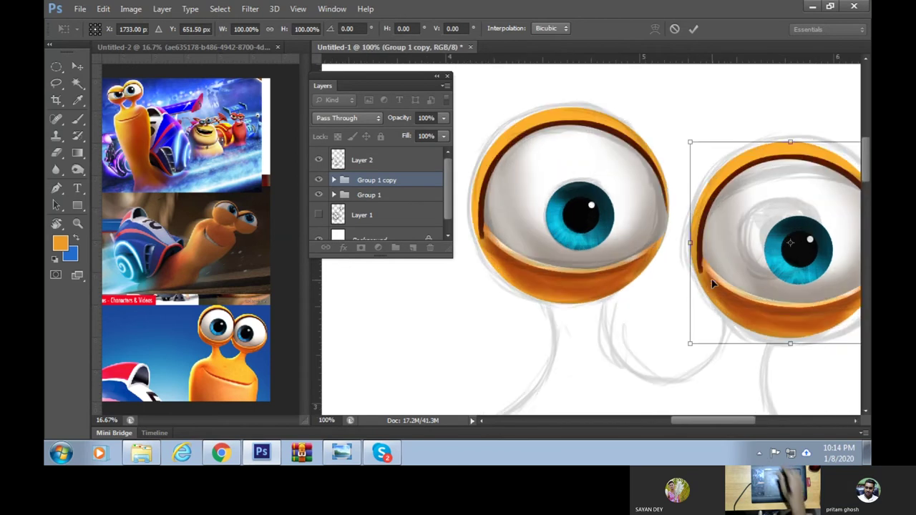
left_click_drag(566, 334, 503, 337)
mouse_move(668, 310)
left_mouse_down()
mouse_move(637, 308)
mouse_move(628, 297)
left_mouse_up()
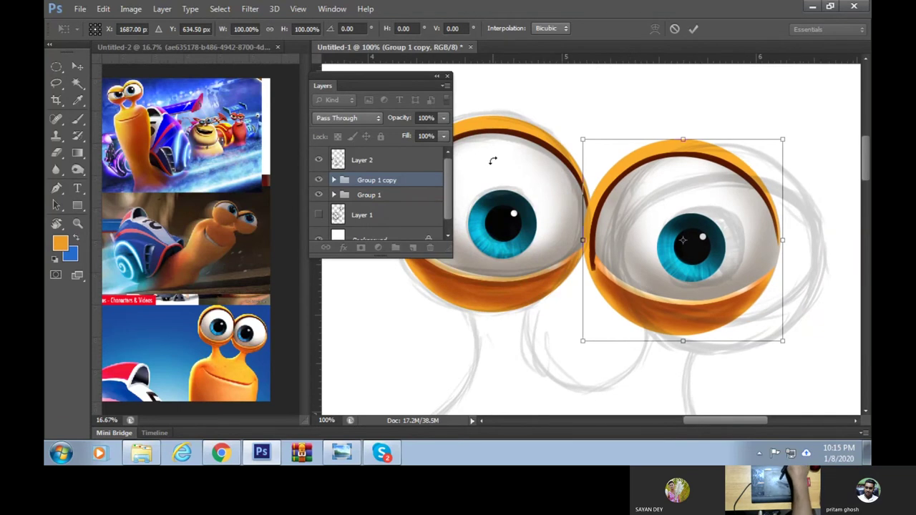
key("Return")
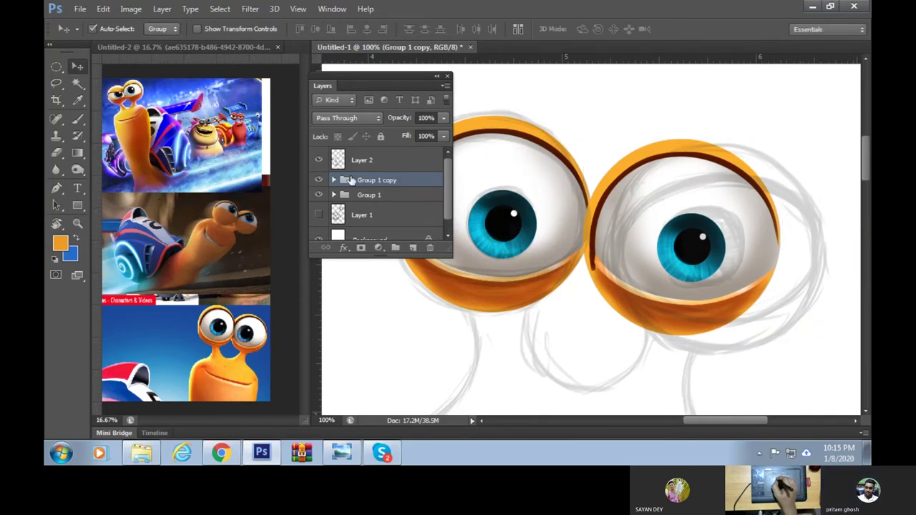
Place Group 1 copy below Group 1 and inspect its iris layers by toggling them
left_click_drag(351, 181, 393, 215)
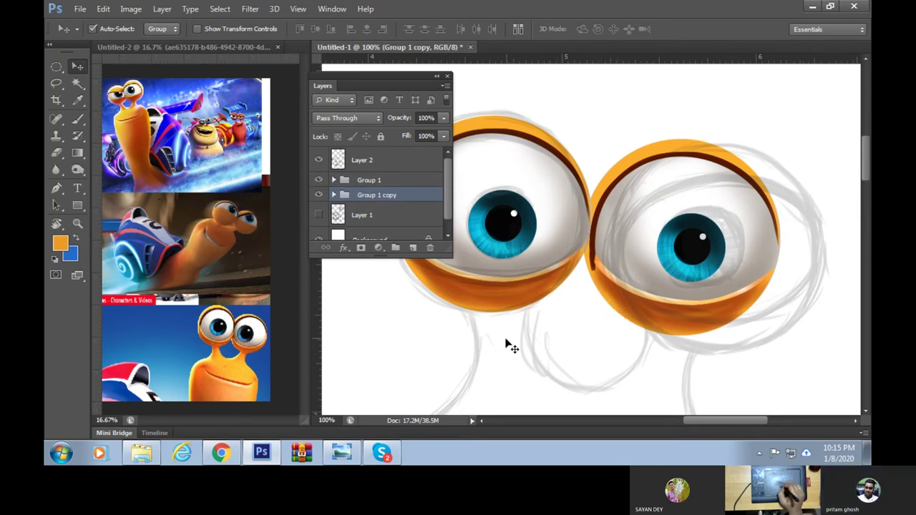
scroll(490, 366, "left", 3)
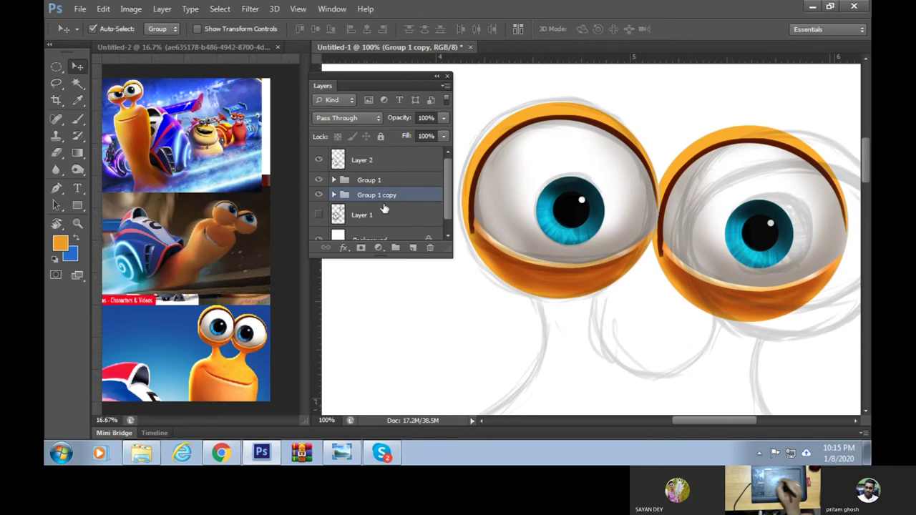
left_click(361, 161)
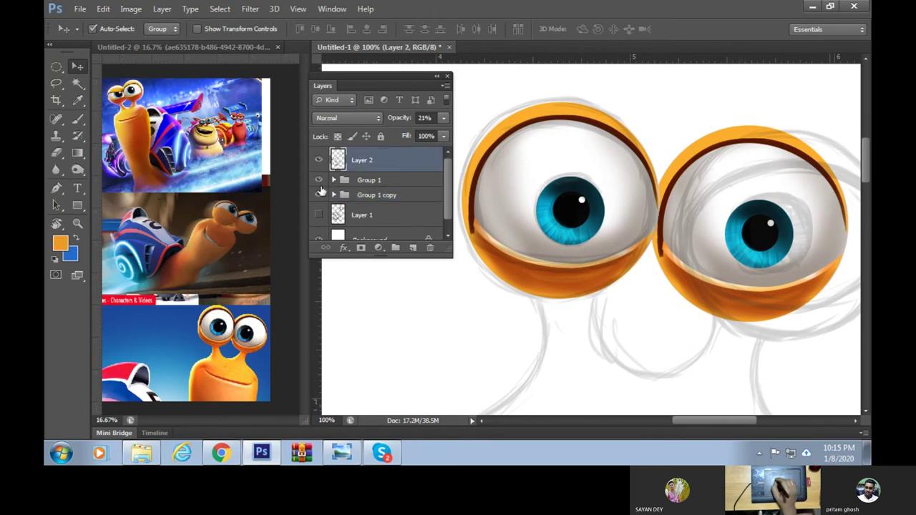
left_click(334, 195)
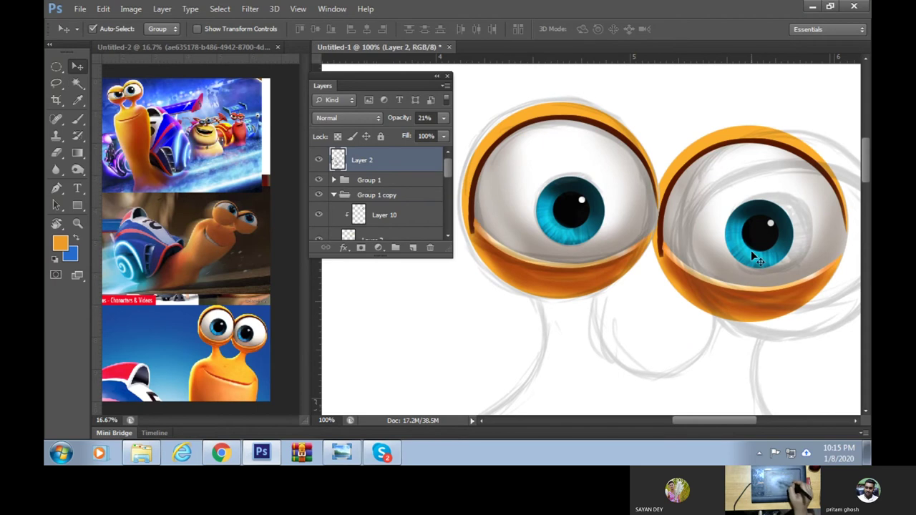
scroll(445, 179, "down", 3)
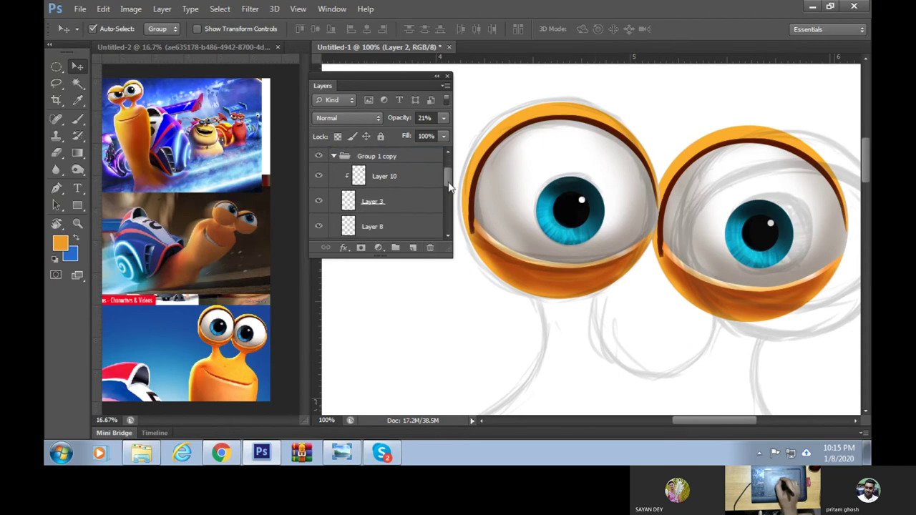
left_click(320, 197)
left_click(319, 197)
left_click(320, 224)
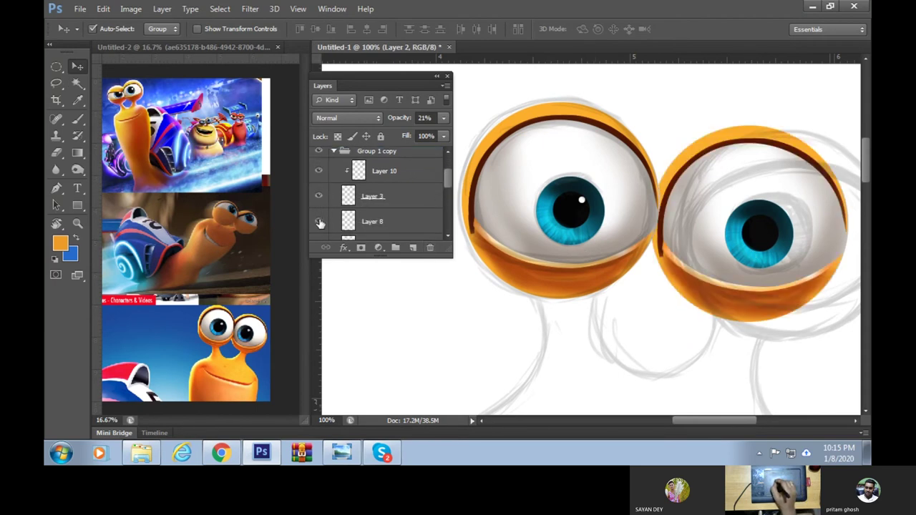
scroll(451, 187, "down", 2)
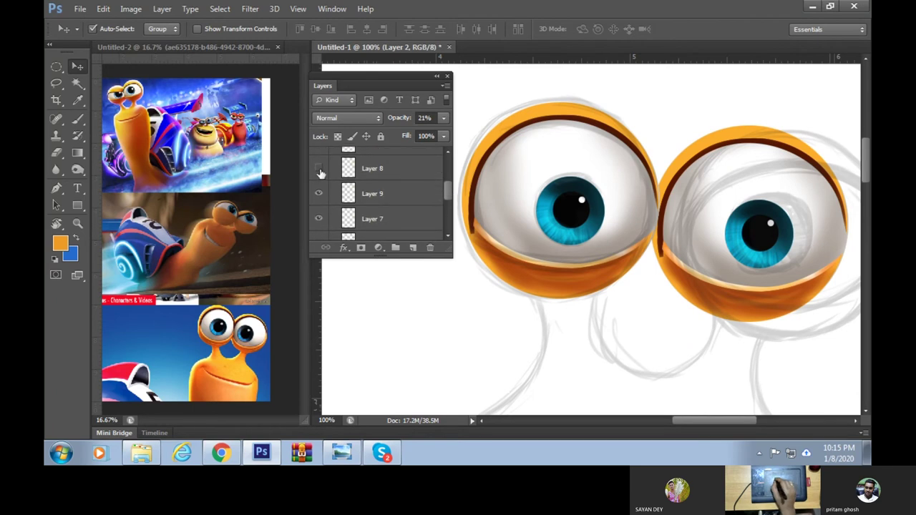
left_click(319, 196)
left_click(319, 196)
left_click(319, 219)
left_click(319, 219)
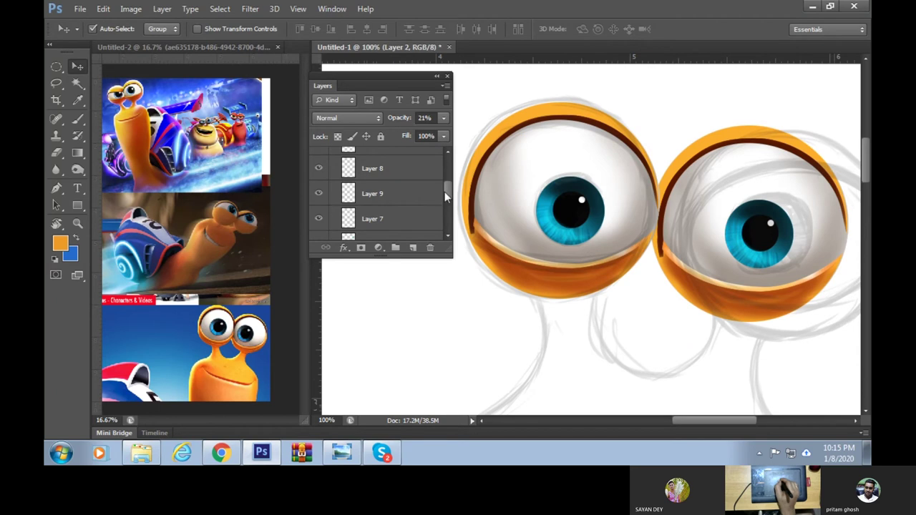
Group Layers 7, 8 and 9 into Group 2 and collapse it
left_click_drag(444, 194, 447, 199)
left_click(393, 172)
left_click(391, 231, "shift")
scroll(400, 232, "down", 2)
left_click(396, 249)
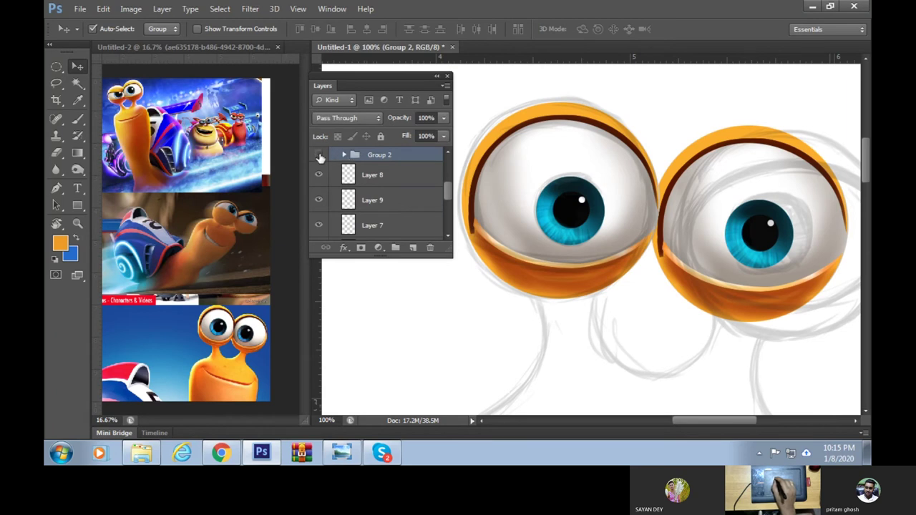
left_click(362, 175)
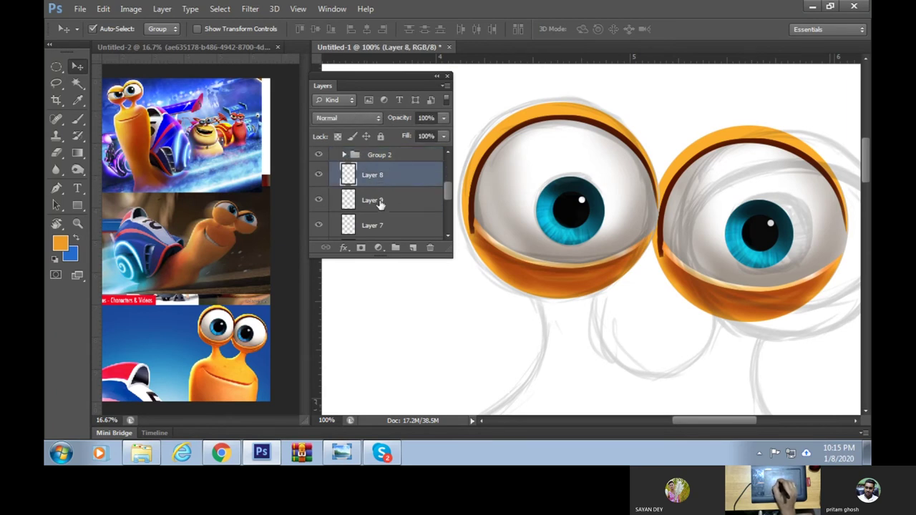
scroll(446, 199, "down", 1)
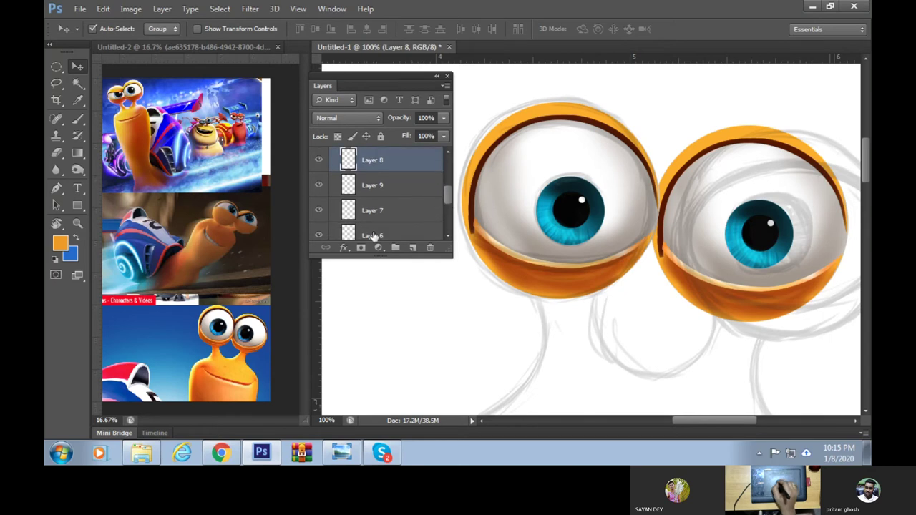
left_click(415, 206, "shift")
left_click_drag(415, 207, 365, 166)
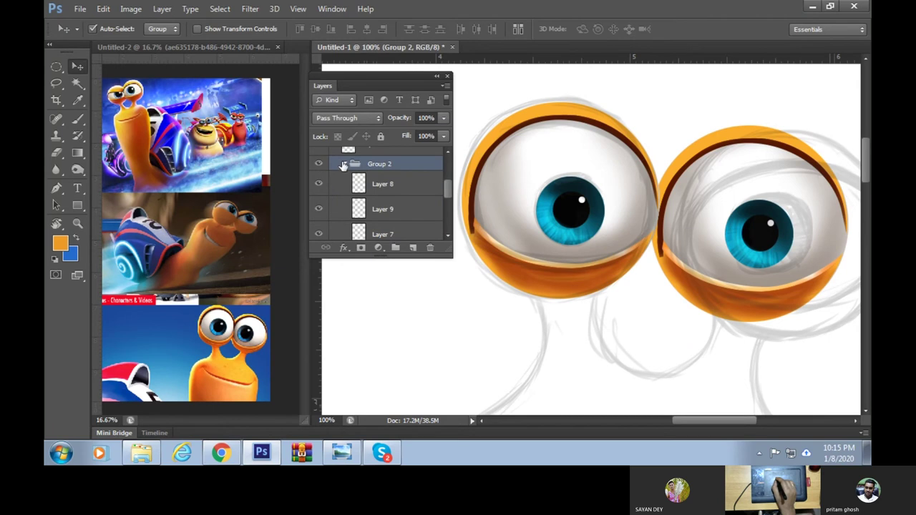
left_click(343, 164)
left_click(319, 164)
left_click(319, 164)
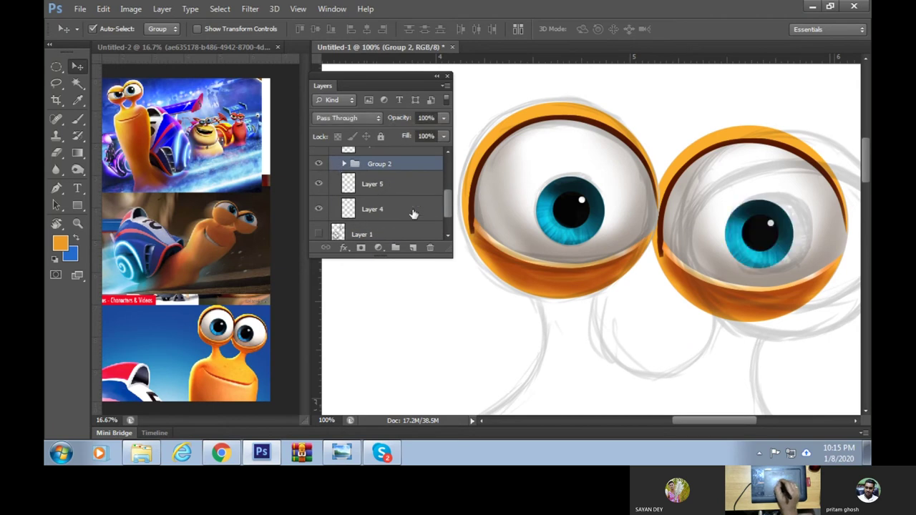
Nudge the right eye's Group 2 iris and pupil about 55 px left with arrow keys
key("Left")
key("Left")
key("Left")
key("Left")
key("Left")
key("Left")
key("Left")
key("Left")
key("Left")
key("Left")
key("shift+Left")
key("shift+Left")
key("shift+Left")
key("shift+Left")
key("shift+Left")
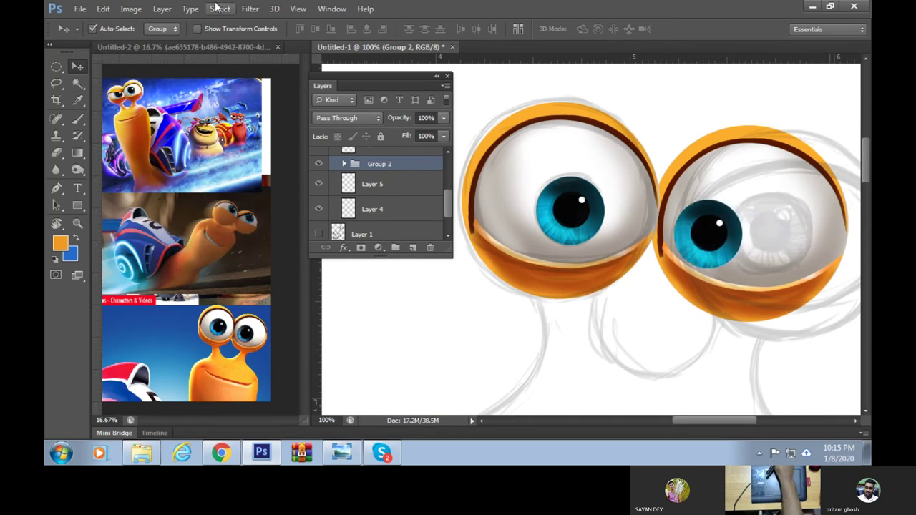
key("shift+Up")
key("shift+Up")
key("shift+Up")
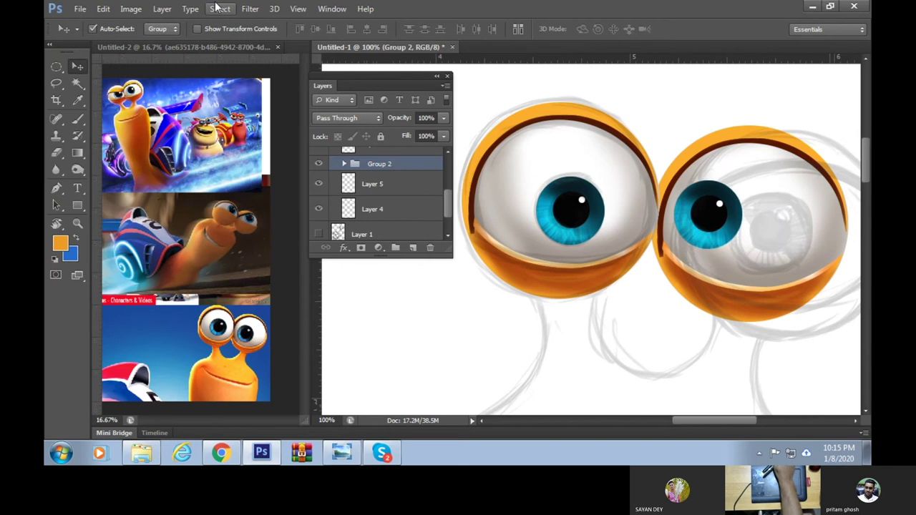
key("shift+Down")
key("shift+Down")
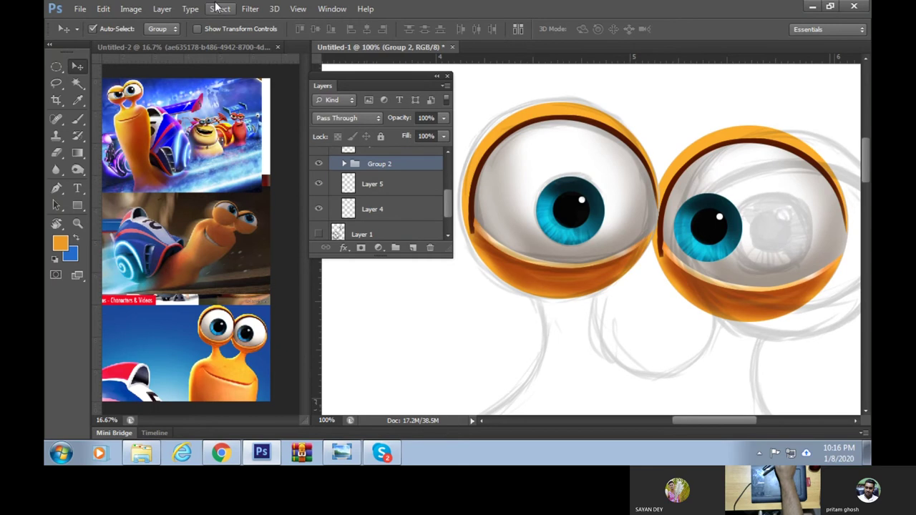
key("Right")
key("Right")
key("Right")
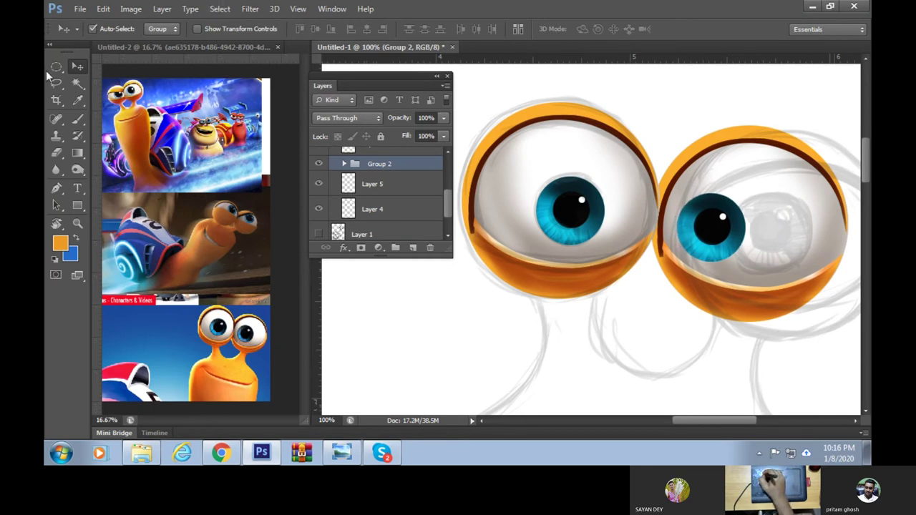
left_click(61, 67)
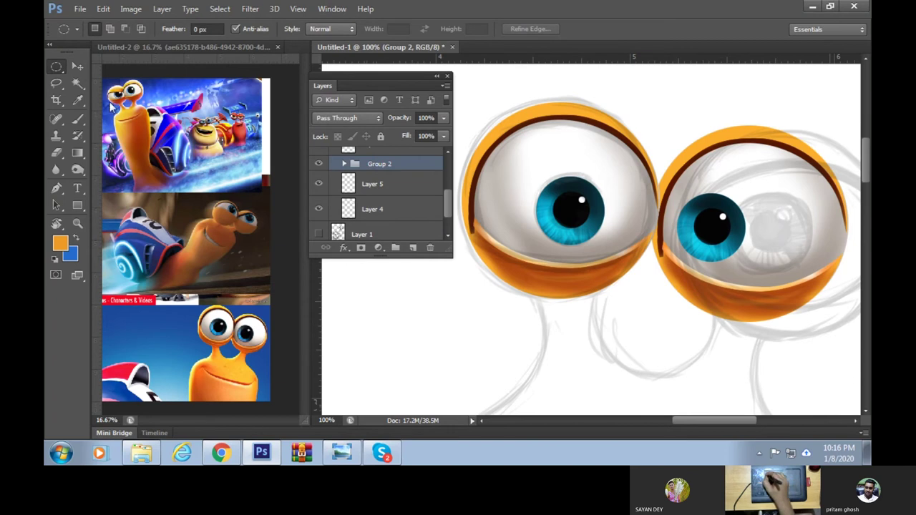
Select Group 1 copy and nudge the whole right eye left with arrow keys
left_click(78, 68)
left_click(665, 250)
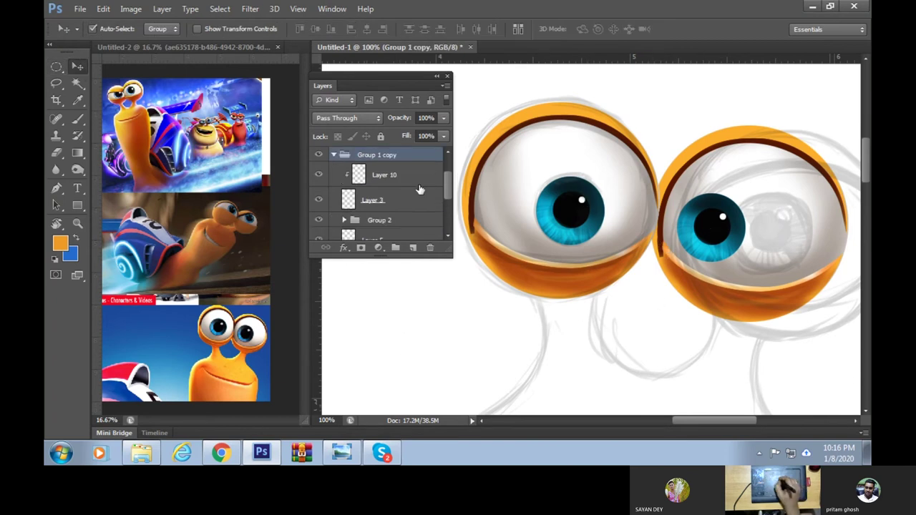
left_click(335, 155)
left_click(319, 183)
left_click(319, 183)
key("Left")
key("Left")
key("Left")
key("Left")
key("Left")
key("Left")
key("Left")
key("Left")
key("Left")
key("Left")
key("Left")
key("Left")
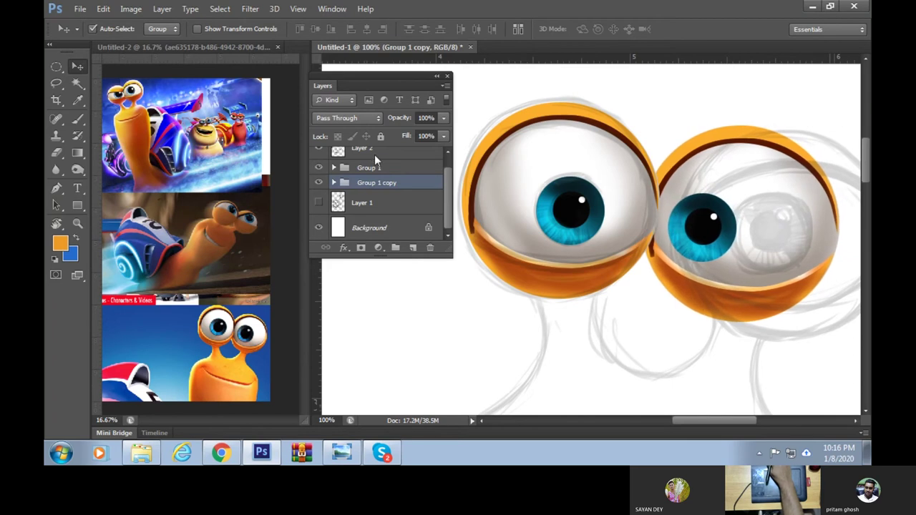
key("Left")
key("Left")
key("Left")
key("Left")
key("Left")
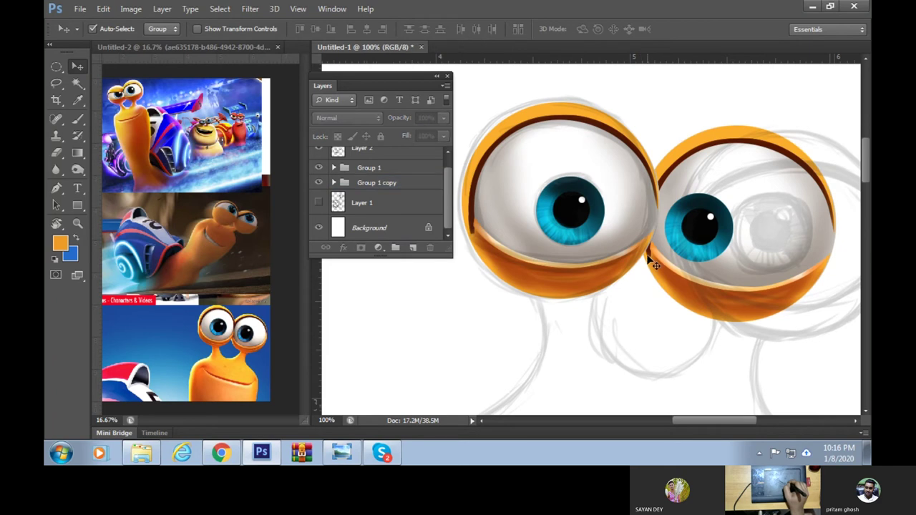
Compare the result by toggling Group 1 copy and Layer 10 visibility
left_click(318, 183)
left_click(319, 183)
left_click(333, 182)
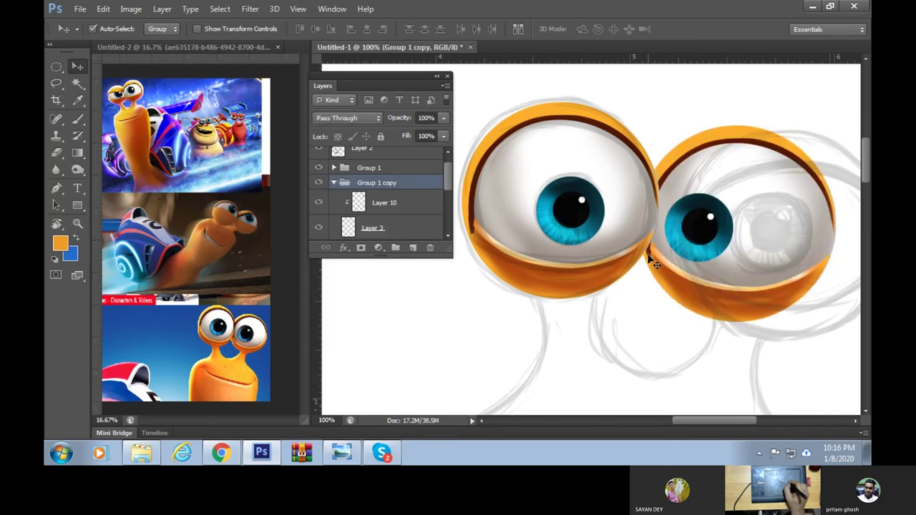
left_click(319, 203)
left_click(319, 203)
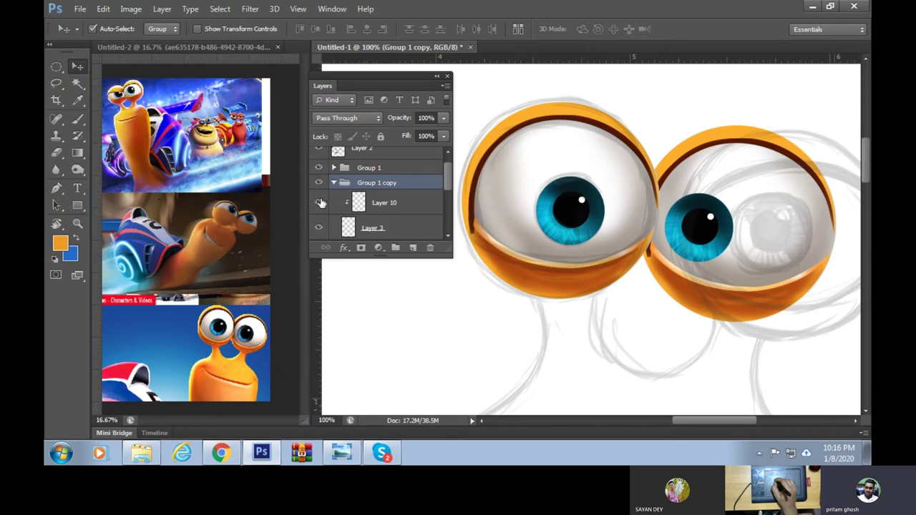
left_click(87, 125)
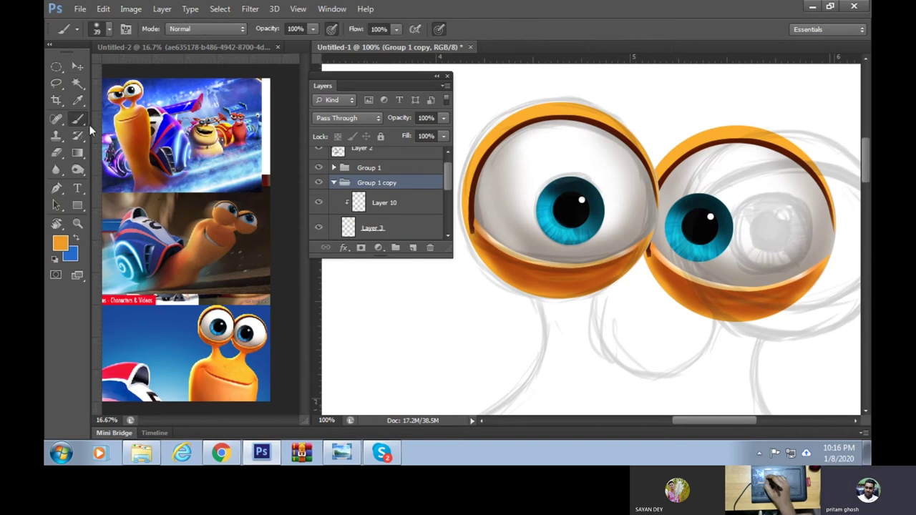
Load Layer 10's outline as a selection around the right eye
left_click(360, 204)
left_click(319, 203)
left_click(319, 203)
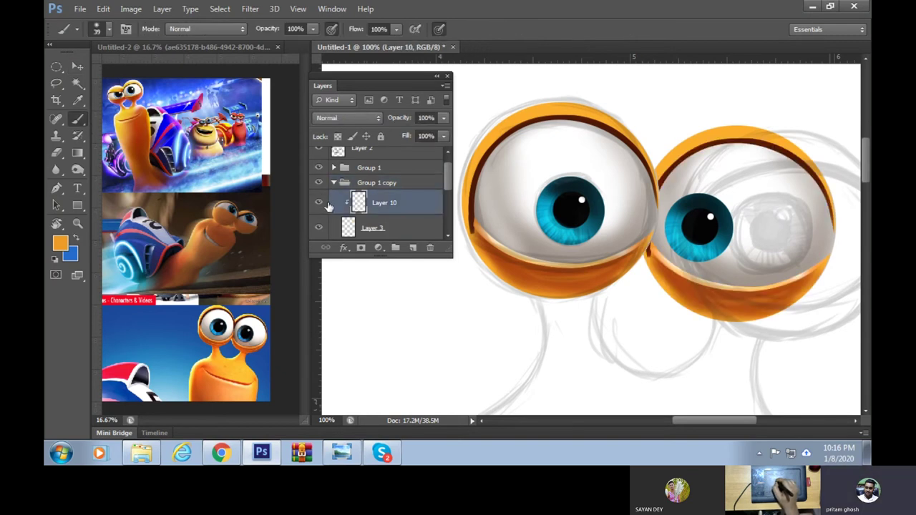
left_click(359, 202, "ctrl")
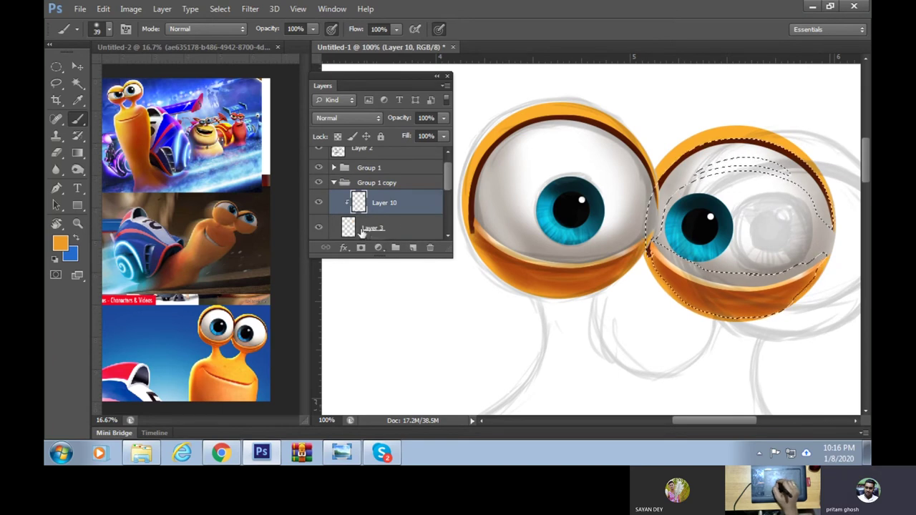
left_click(319, 229)
left_click(320, 229)
left_click(348, 229, "ctrl")
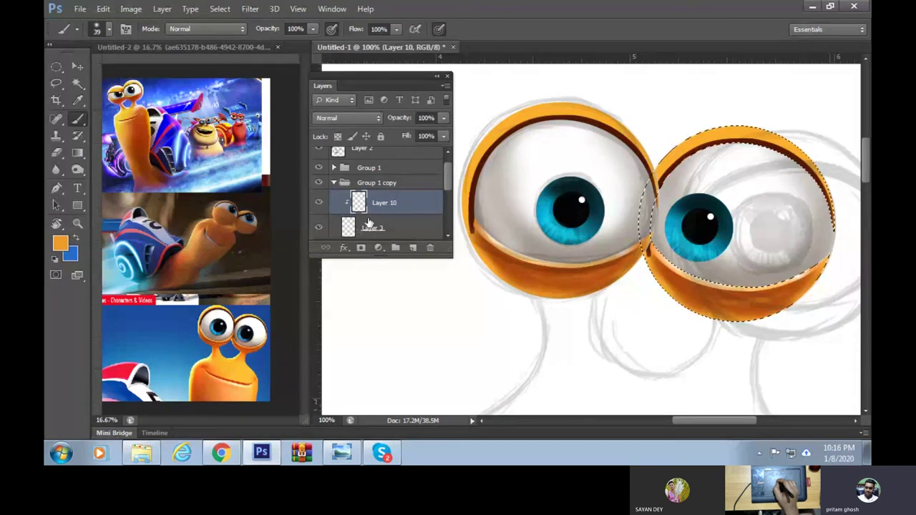
Darken orange along the right eye's left edge with a 15 px brush, then deselect
right_click(648, 243)
left_click_drag(673, 271, 668, 271)
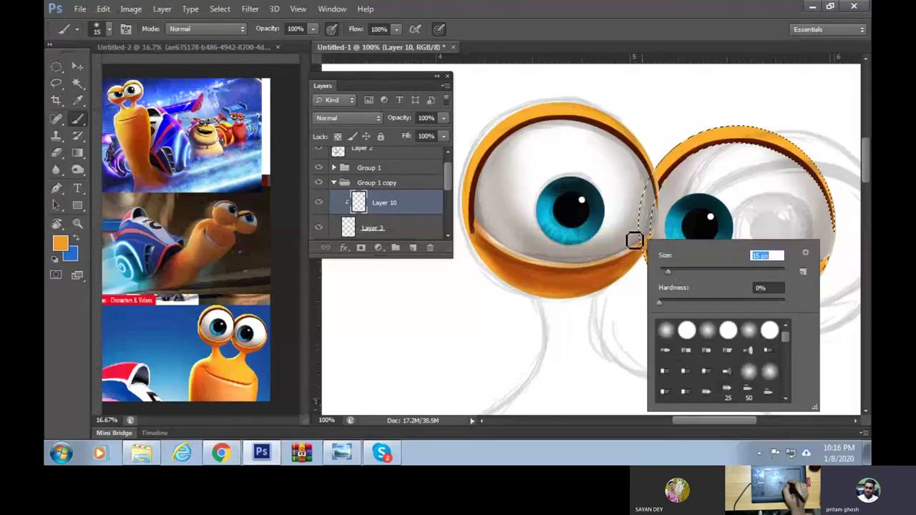
left_click(635, 272)
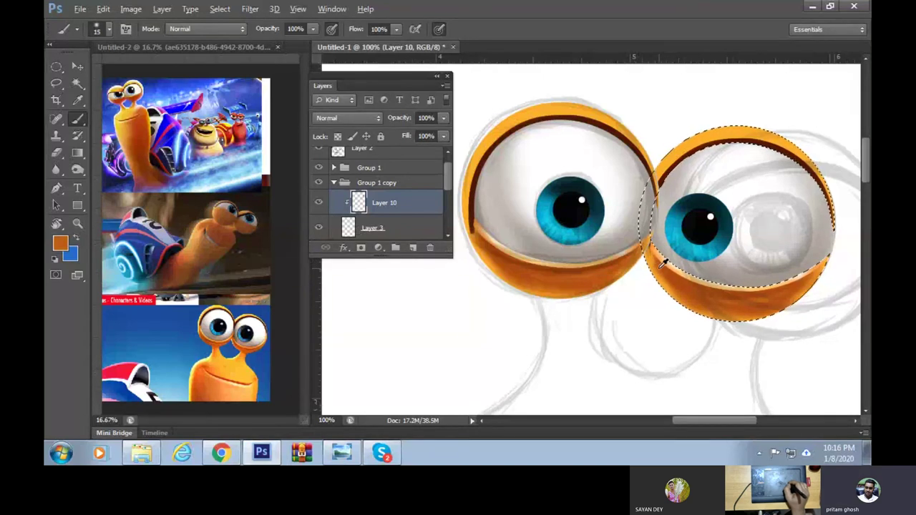
mouse_move(653, 247)
left_mouse_down()
mouse_move(666, 278)
mouse_move(654, 256)
mouse_move(685, 289)
left_mouse_up()
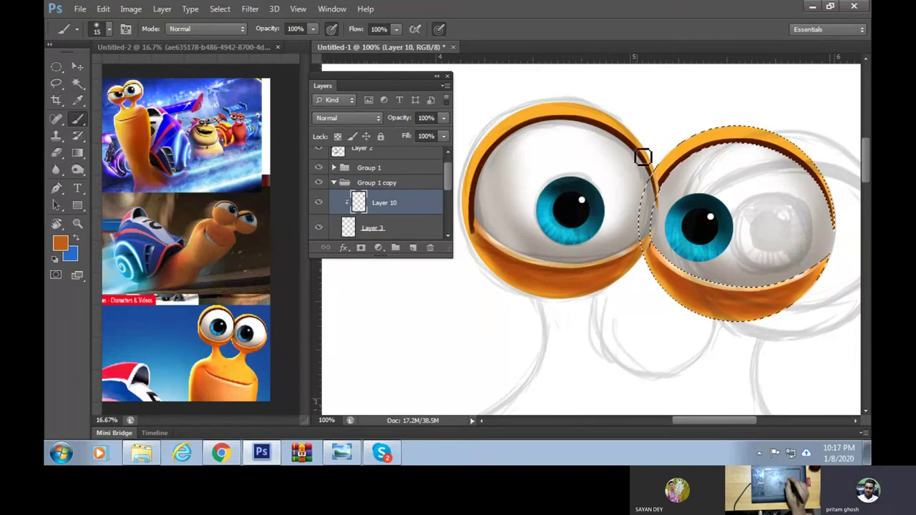
key("ctrl+minus")
key("ctrl+minus")
key("ctrl+minus")
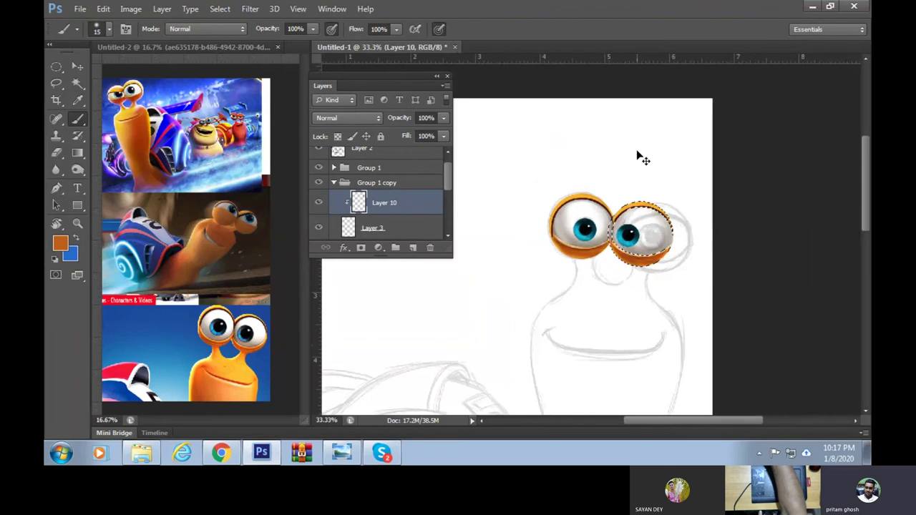
key("ctrl+d")
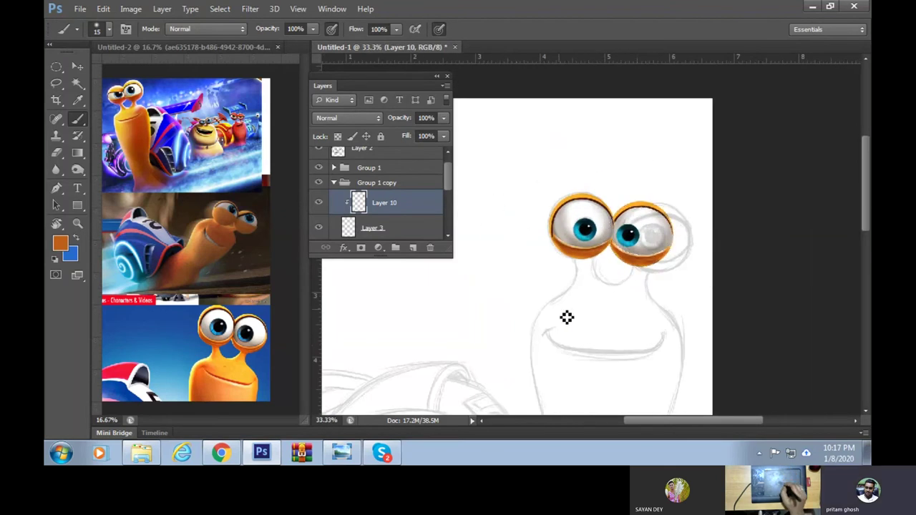
mouse_move(594, 383)
left_mouse_down()
mouse_move(634, 343)
mouse_move(620, 374)
mouse_move(635, 390)
left_mouse_up()
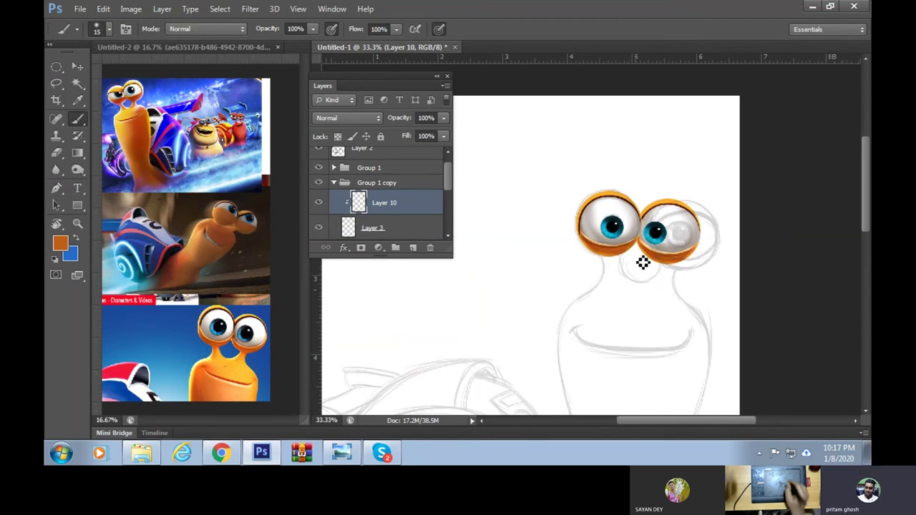
key("ctrl+plus")
key("ctrl+plus")
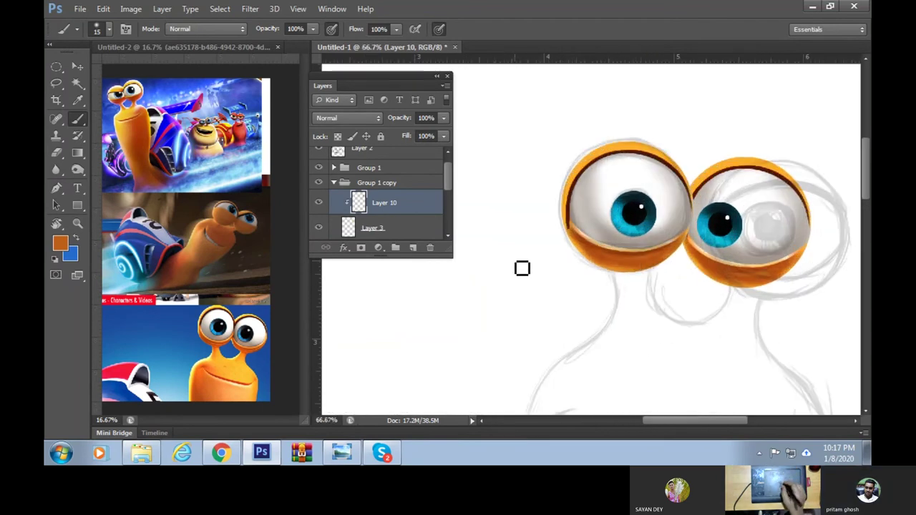
left_click(56, 66)
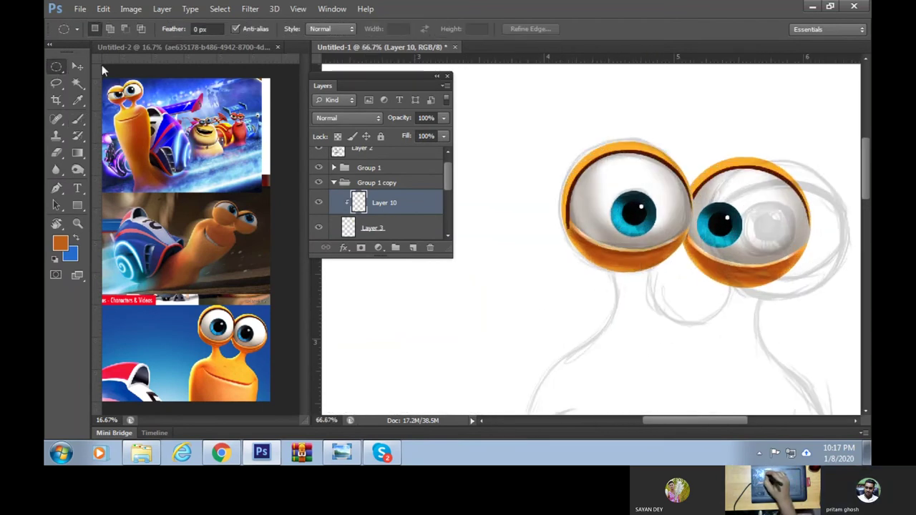
Select the Group 1 copy group and toggle Layers 3 and 4 to check the eye casings
left_click(77, 66)
left_click(747, 262)
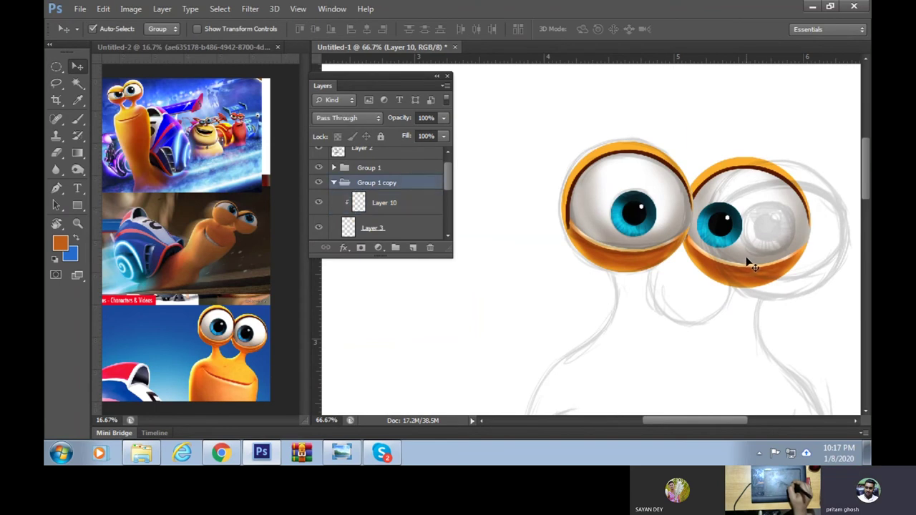
left_click(320, 228)
left_click(319, 228)
left_click_drag(446, 185, 447, 200)
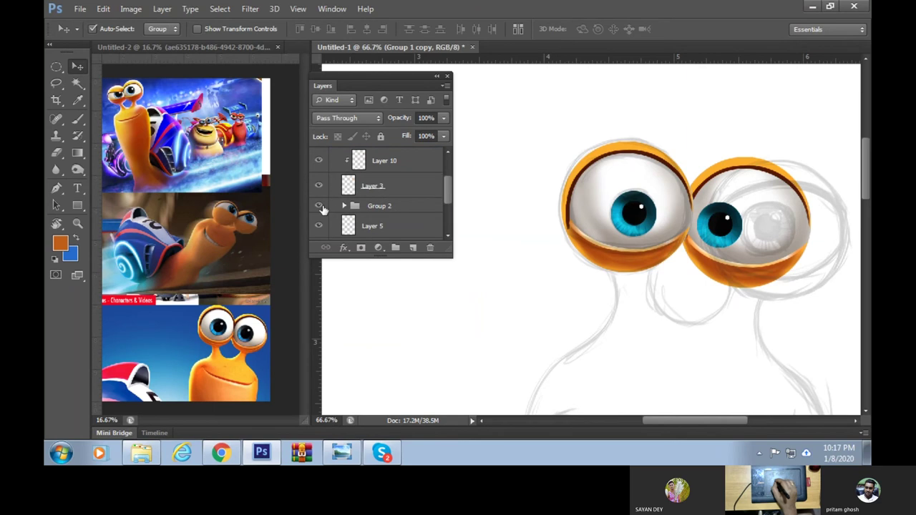
left_click(319, 186)
left_click(320, 186)
left_click_drag(447, 197, 448, 210)
left_click(318, 222)
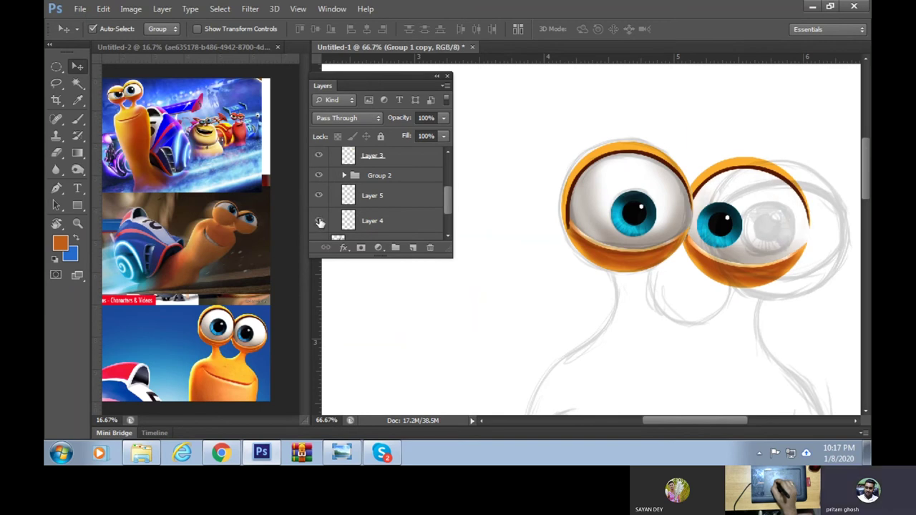
left_click(318, 221)
Load the right eyeball shape as a selection and add a new Multiply layer for shading
left_click(347, 201)
left_click(348, 221)
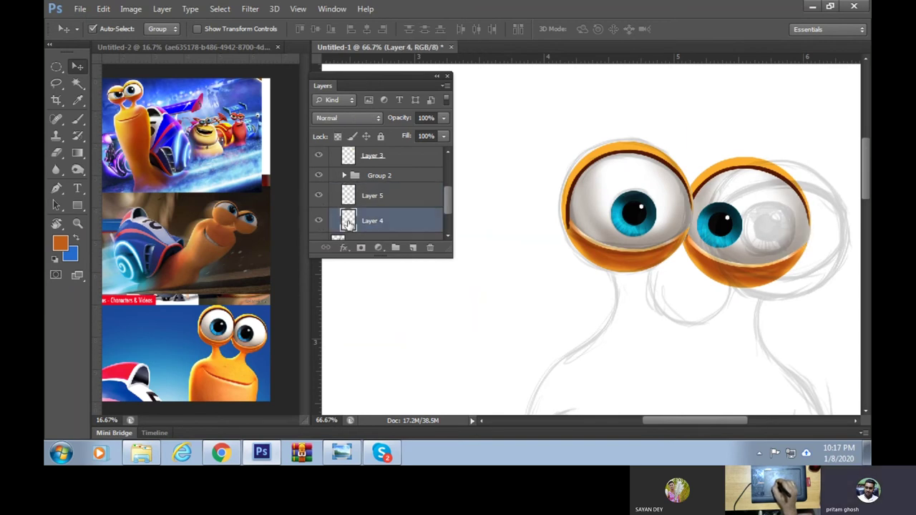
left_click(348, 221, "ctrl")
left_click(358, 196)
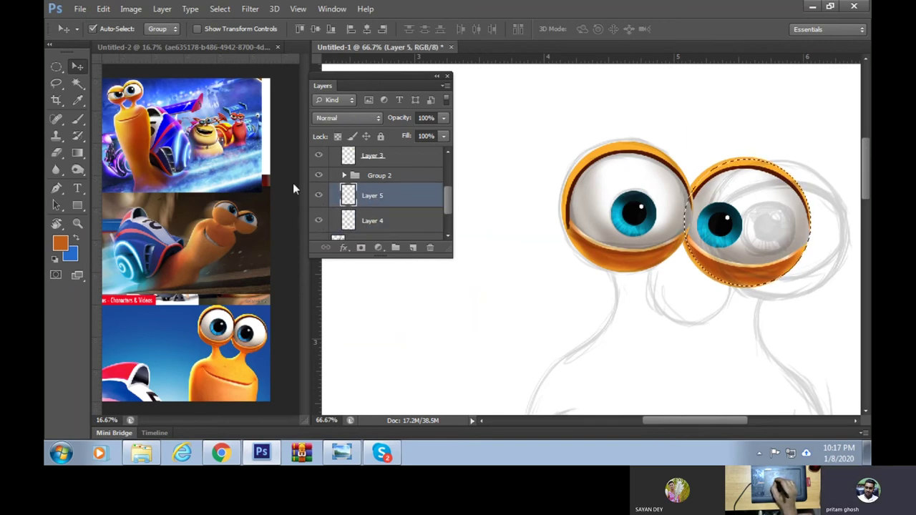
left_click(77, 119)
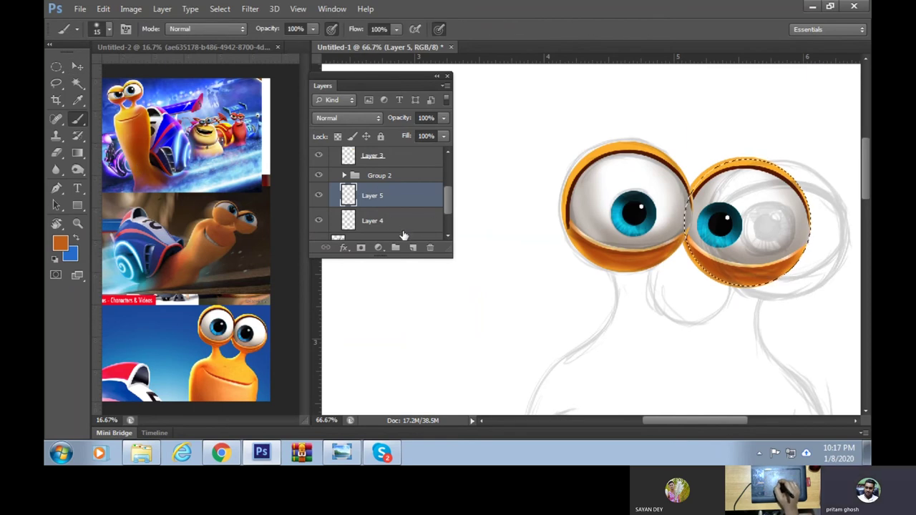
left_click(347, 118)
left_click(336, 152)
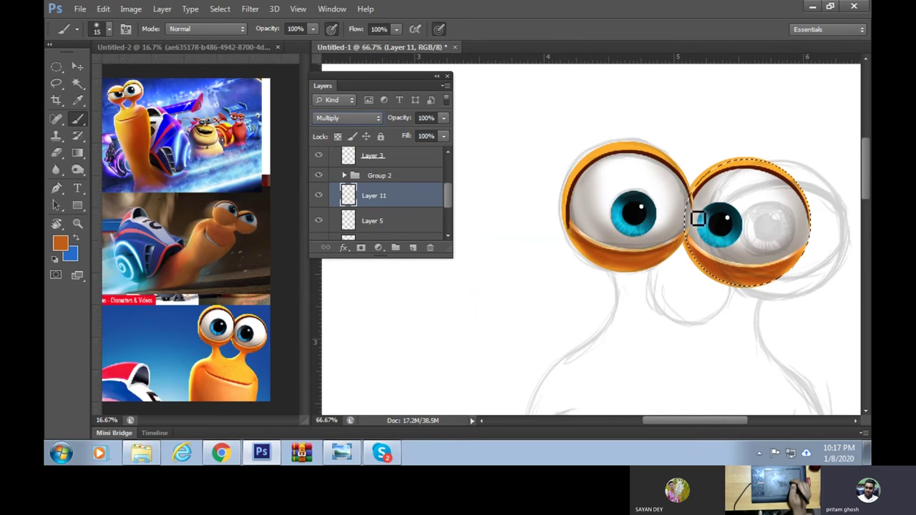
Paint soft grey shading around the right eyeball's highlight and rim with a 41 px brush
right_click(697, 215)
left_click_drag(723, 241, 732, 242)
left_click(794, 176)
left_click(762, 252, "alt")
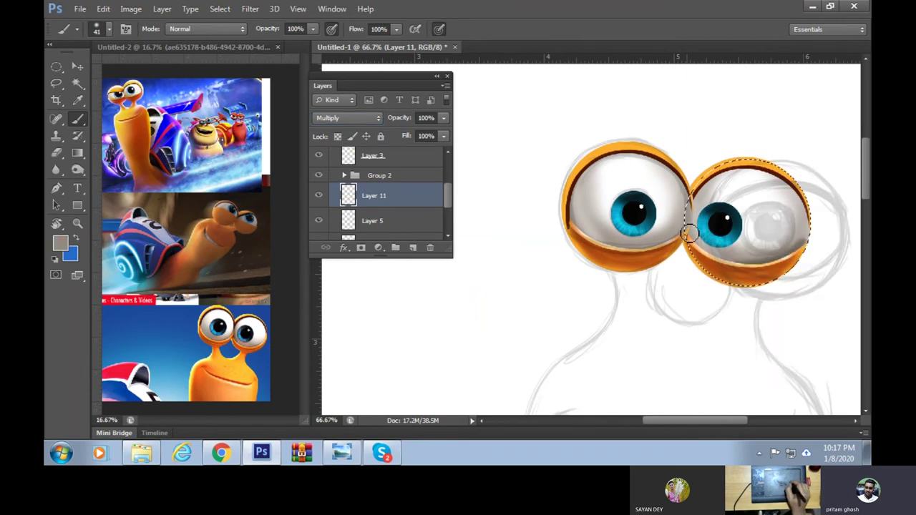
left_click_drag(752, 266, 810, 246)
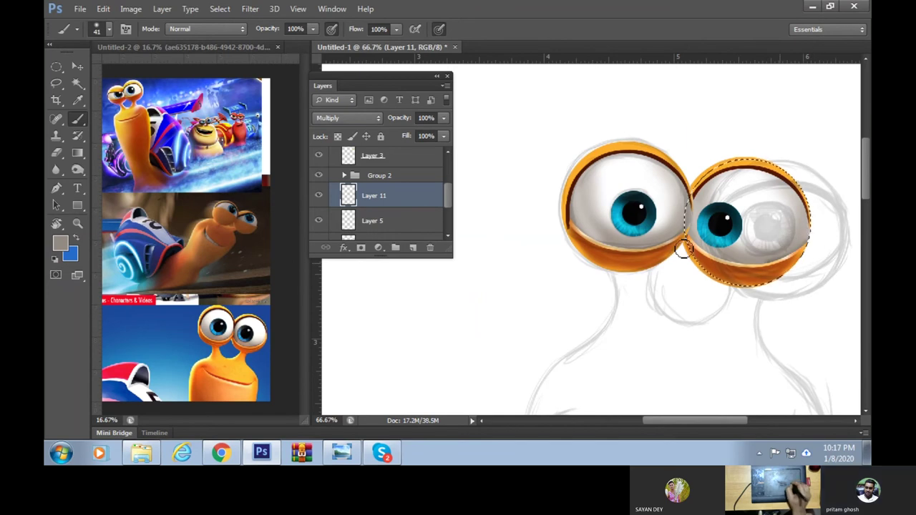
left_click_drag(684, 248, 705, 236)
left_click_drag(759, 276, 708, 257)
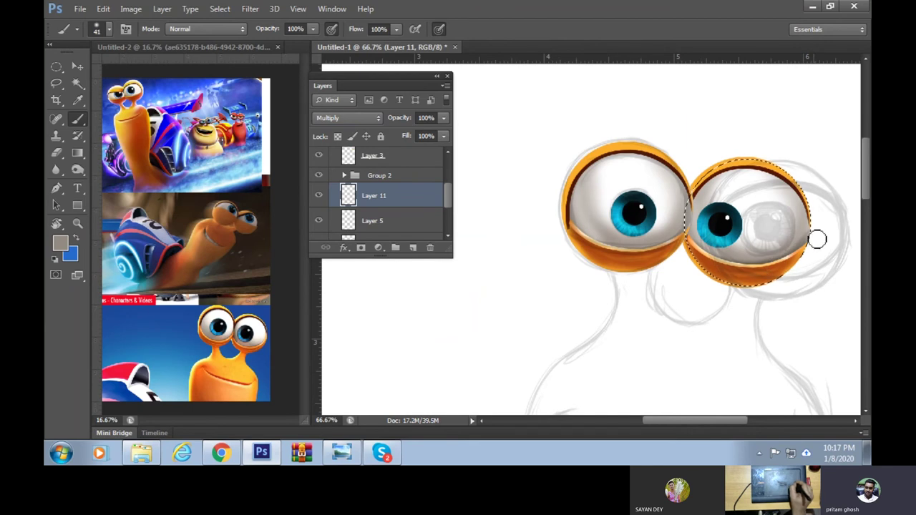
right_click(780, 221)
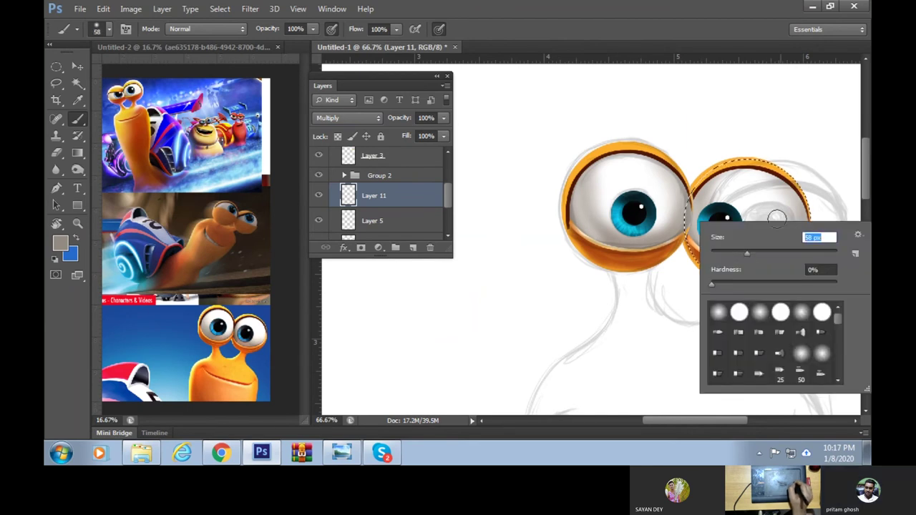
key("Return")
left_click_drag(686, 224, 695, 231)
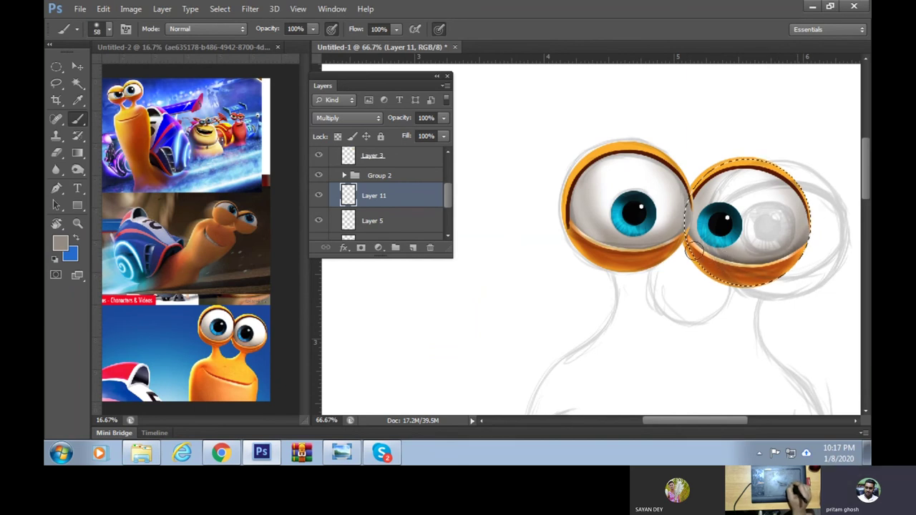
mouse_move(797, 237)
left_mouse_down()
mouse_move(802, 206)
mouse_move(763, 260)
left_mouse_up()
Deselect and lower the shading layer's opacity to 72%
key("ctrl+d")
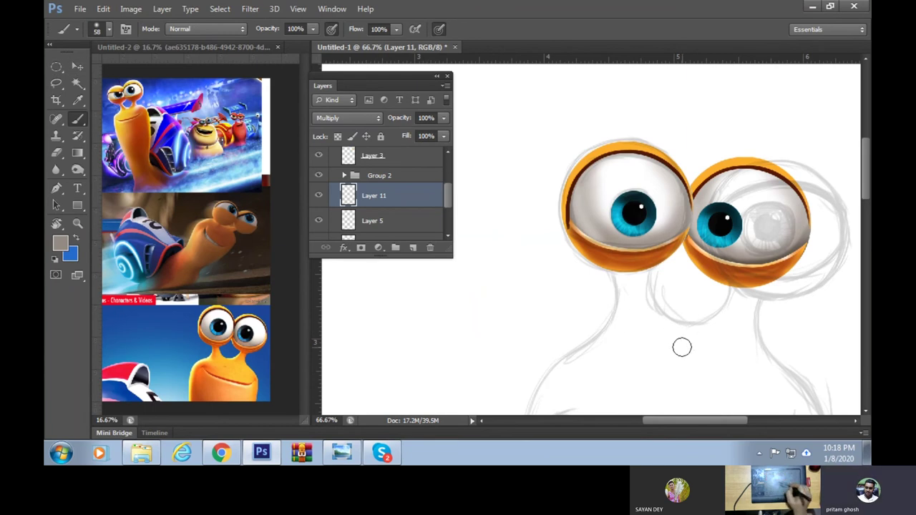
left_click(443, 117)
left_click_drag(445, 136, 426, 136)
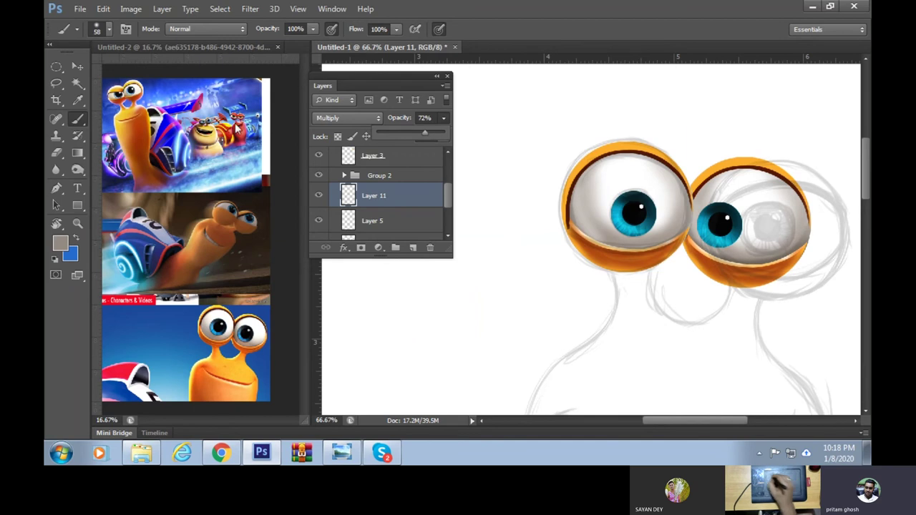
key("v")
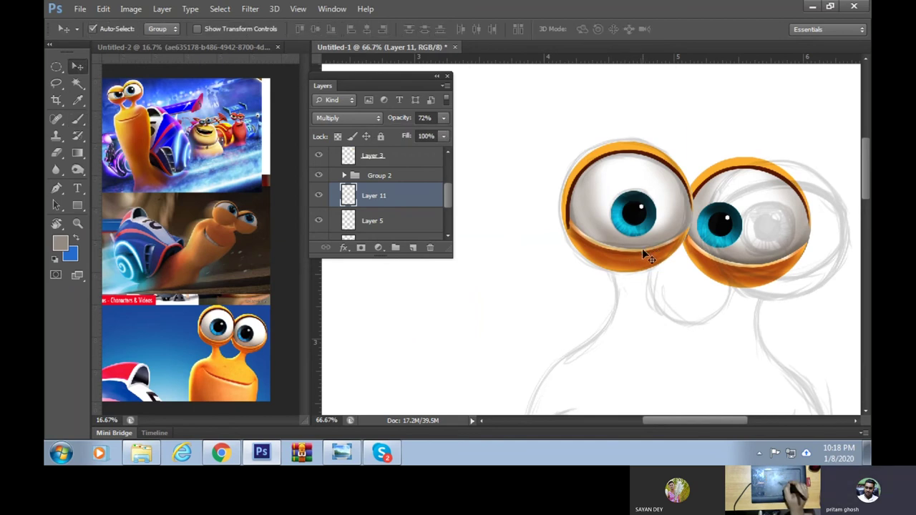
Select Group 1 and check its layers by collapsing, toggling and expanding it
left_click(659, 238)
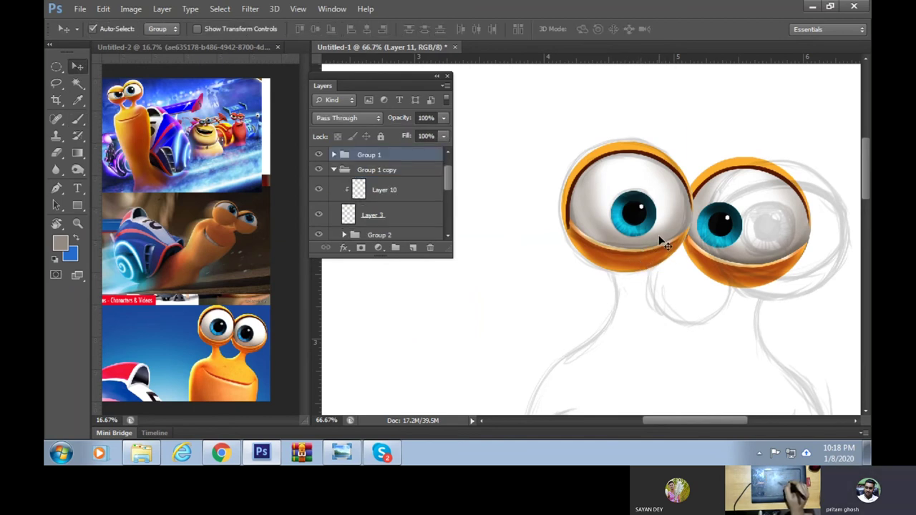
left_click(334, 169)
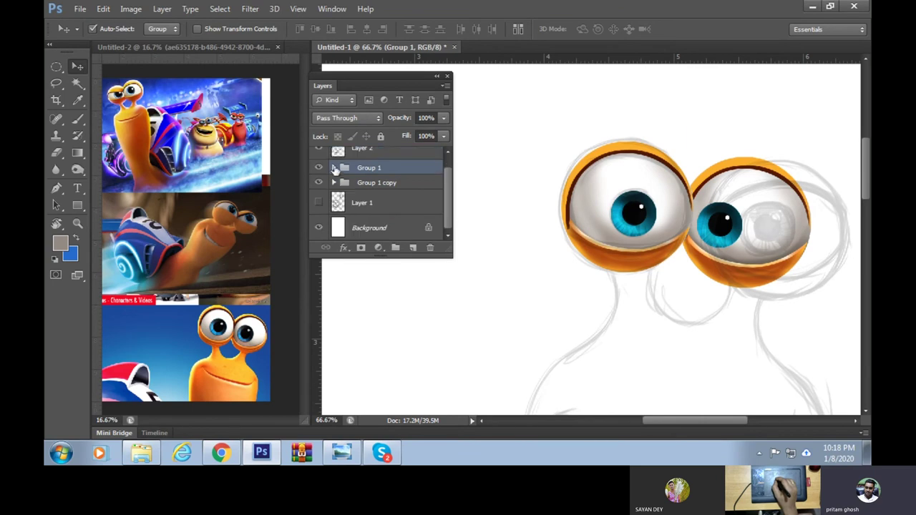
left_click(320, 168)
left_click(319, 168)
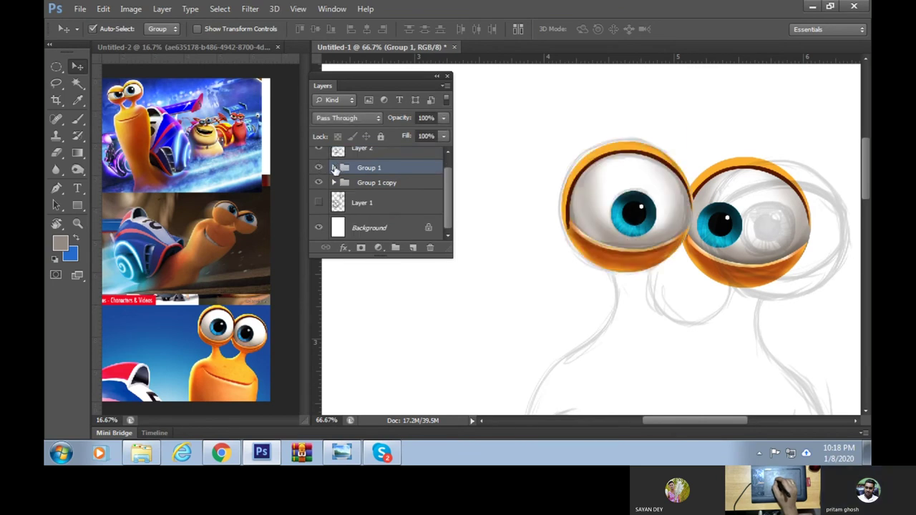
left_click(333, 168)
left_click_drag(447, 176, 448, 214)
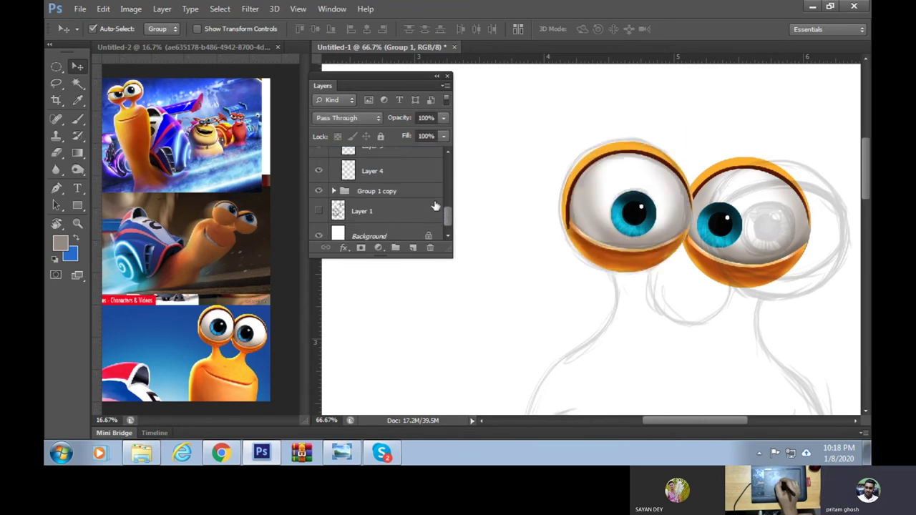
Load the left eyeball shape as a selection and add a Multiply layer above Layer 4
left_click(319, 171)
left_click(320, 171)
left_click(348, 170, "ctrl")
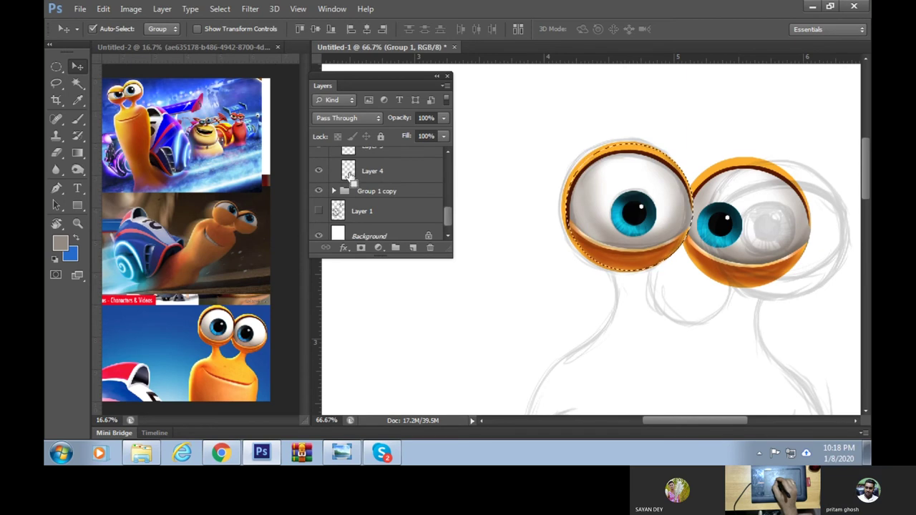
left_click_drag(446, 218, 448, 205)
left_click(397, 204)
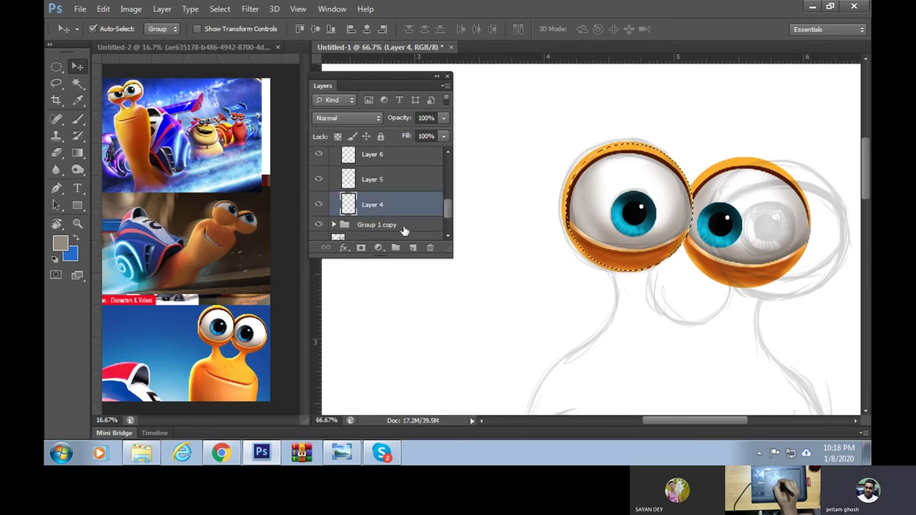
left_click(413, 248)
left_click(347, 117)
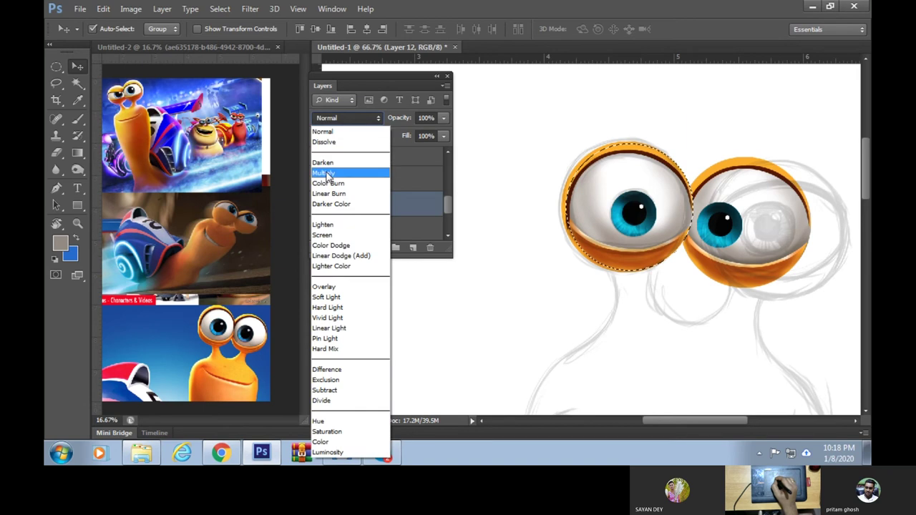
left_click(349, 173)
Shade the left eyeball's left rim in soft grey, enlarging the brush to 78 px
key("b")
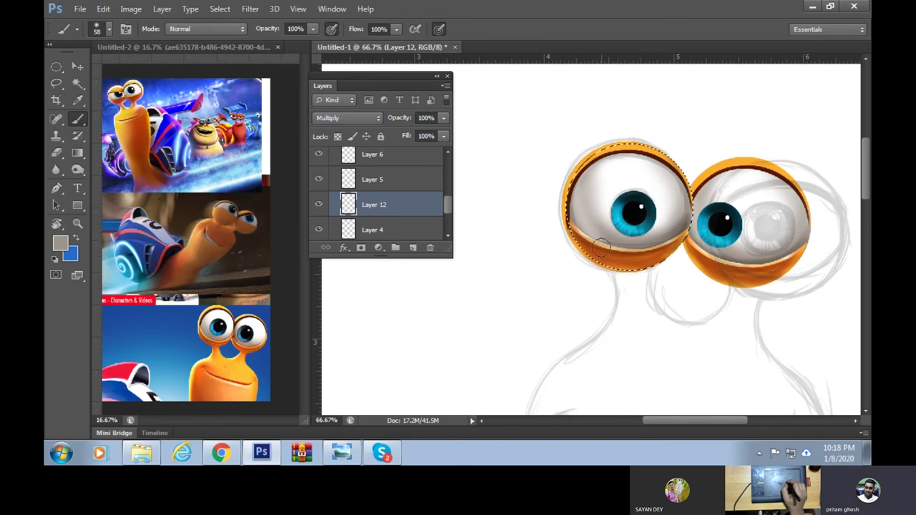
left_click_drag(551, 217, 567, 235)
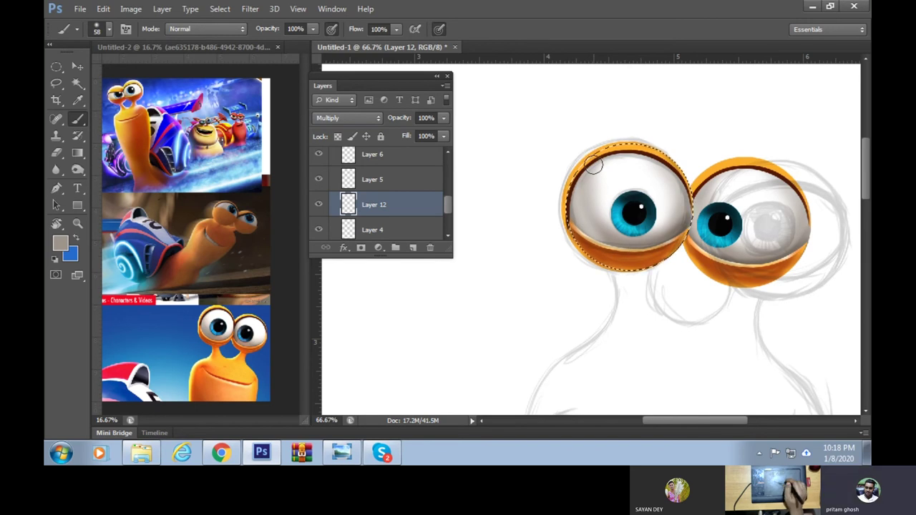
right_click(644, 206)
left_click_drag(644, 206, 651, 205)
key("Return")
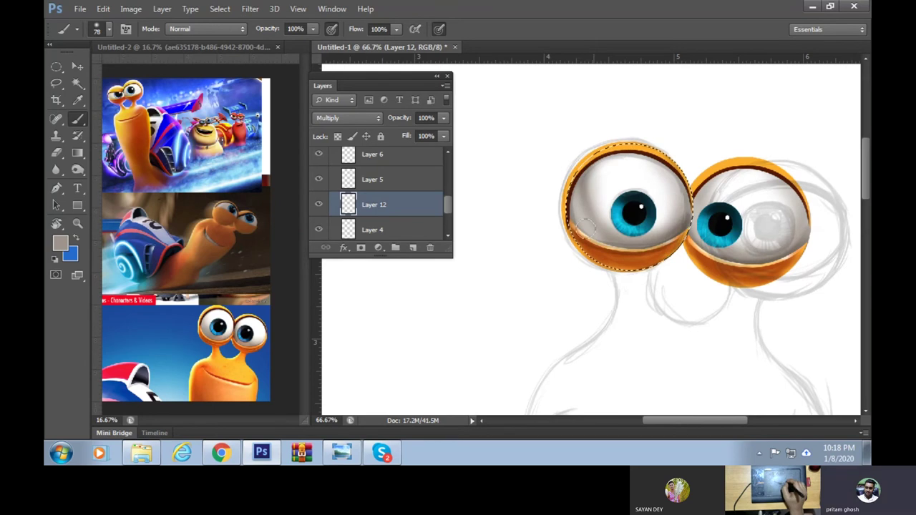
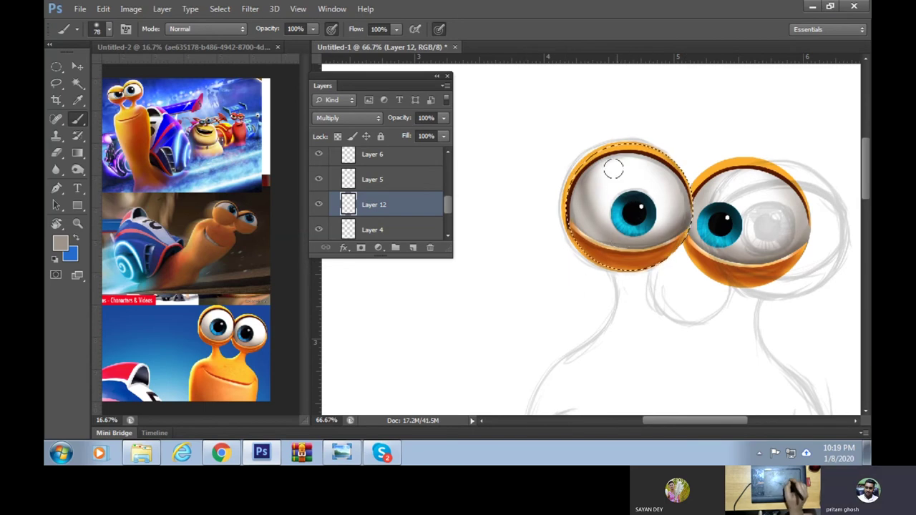
Add a new Screen-blended layer and sample white as the foreground colour
left_click(413, 248)
left_click(347, 117)
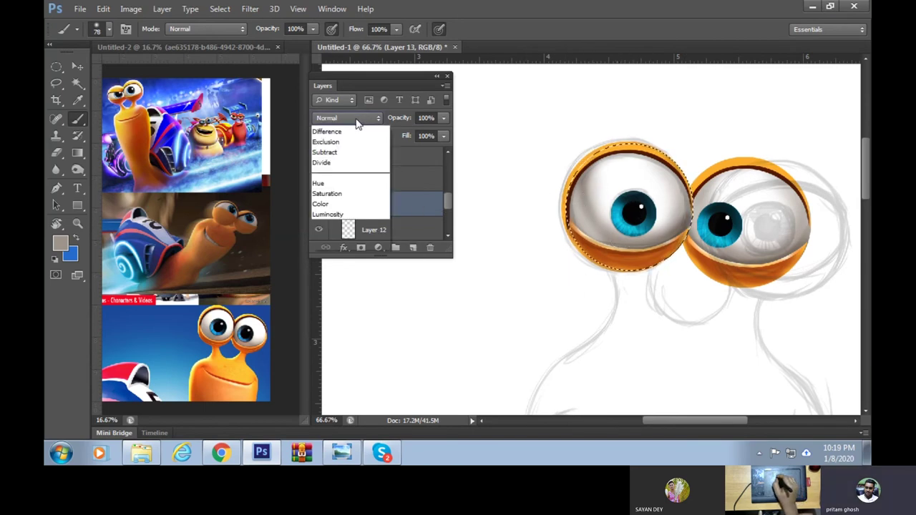
left_click(322, 234)
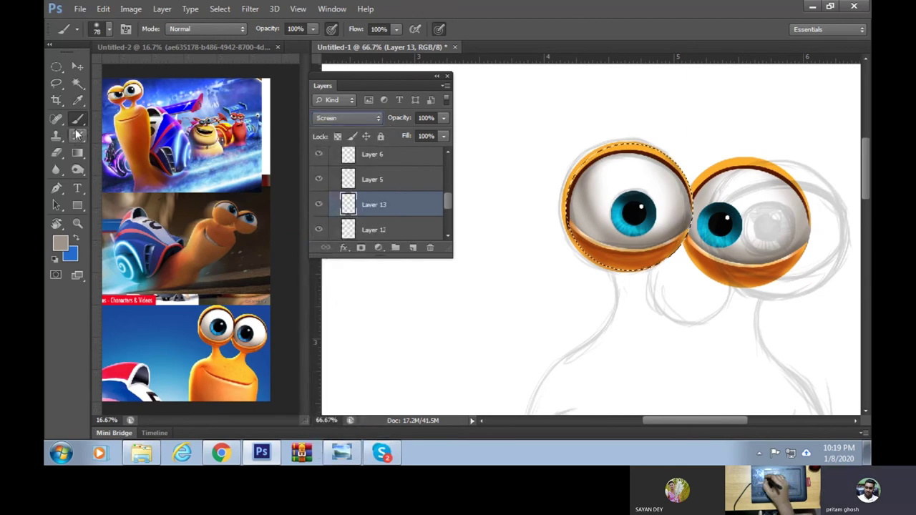
key("i")
left_click(60, 244)
left_click(520, 332)
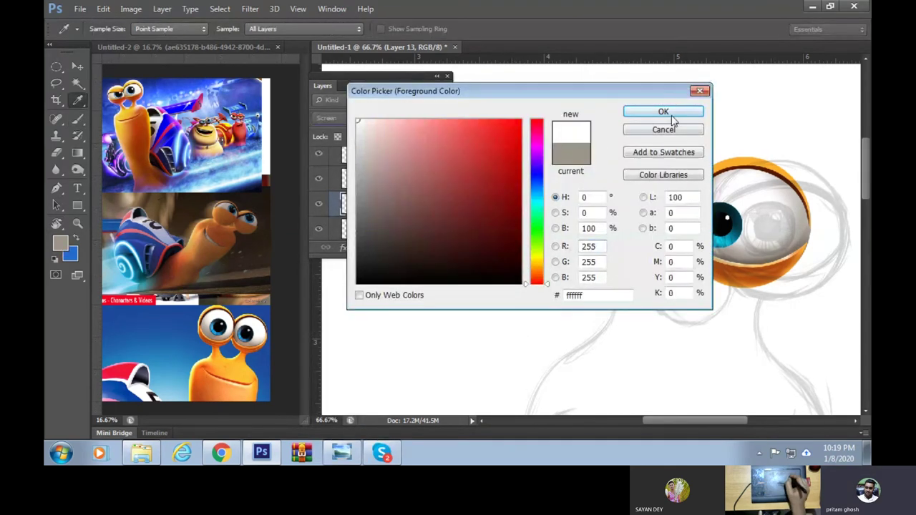
left_click(662, 112)
Brush a soft white highlight over the left eye's pupil and clear the selection
key("b")
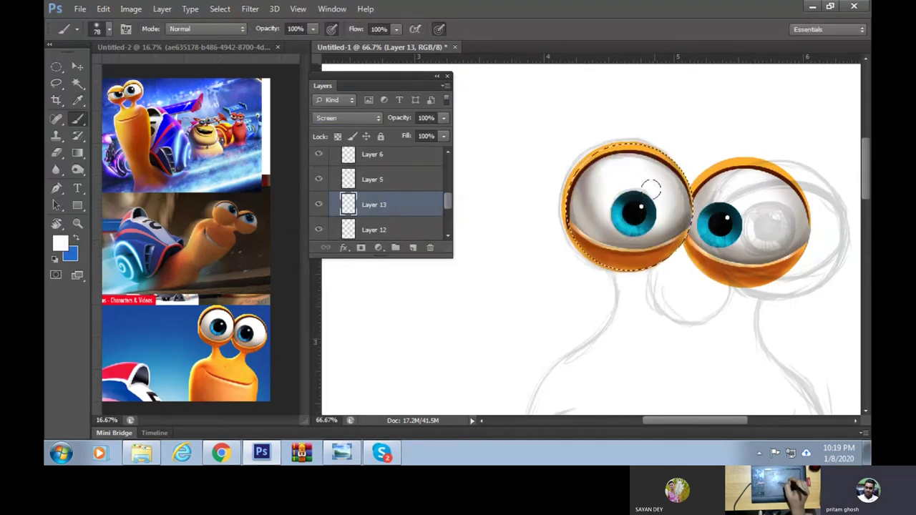
left_click_drag(656, 200, 602, 240)
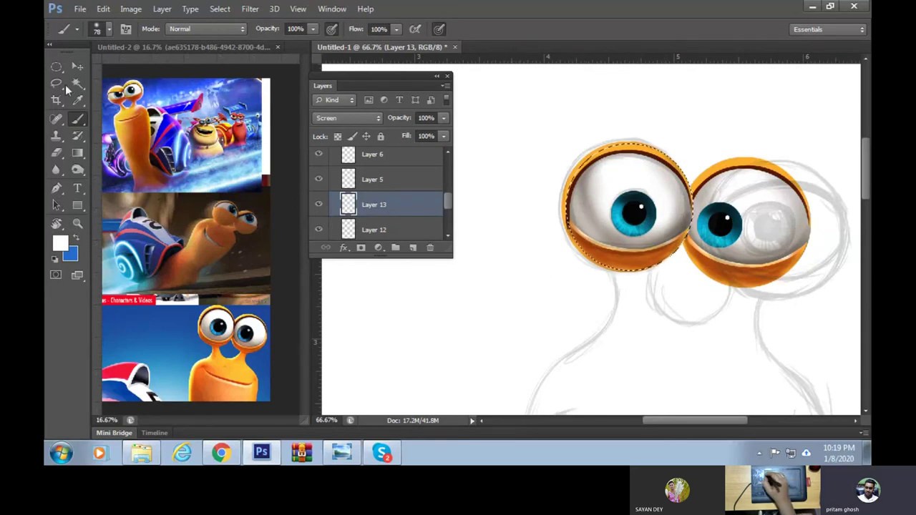
left_click(57, 67)
scroll(424, 199, "up", 1)
scroll(426, 202, "up", 2)
scroll(429, 205, "up", 2)
key("ctrl+d")
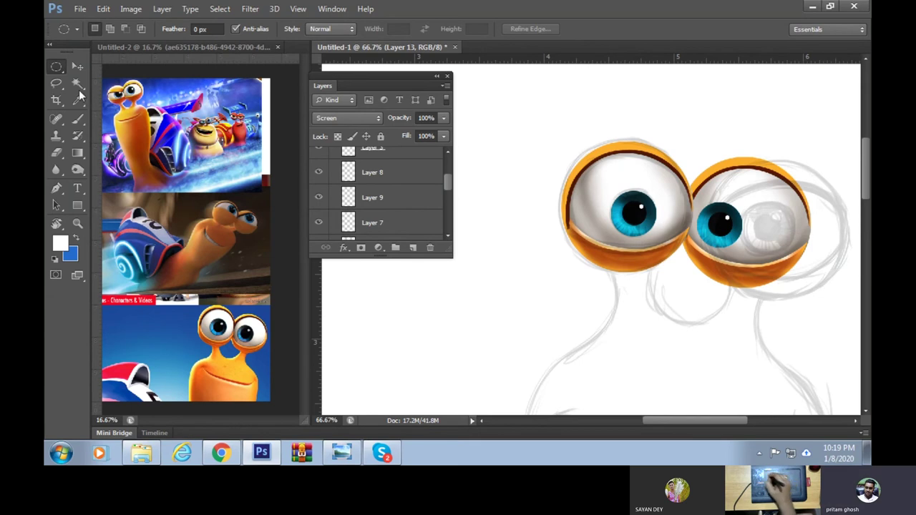
Check the eye groups' visibility and expand Group 1 copy in the layer list
left_click(78, 68)
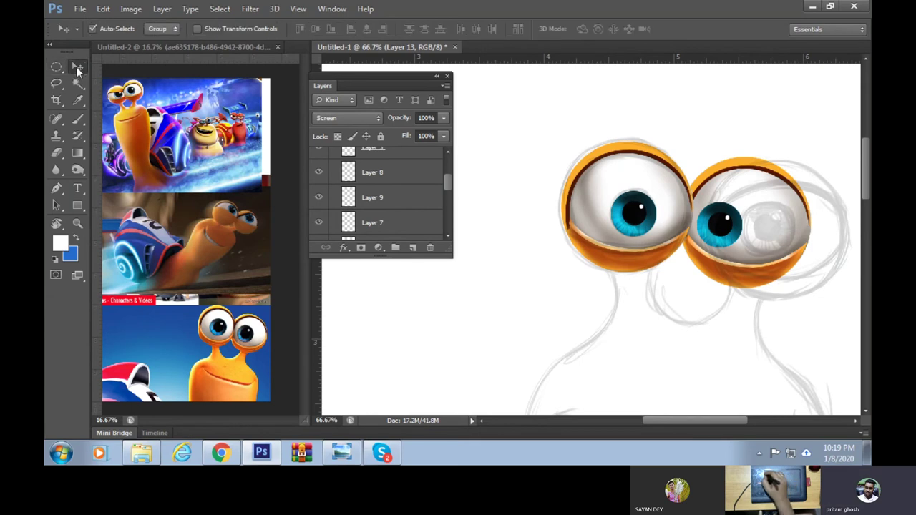
left_click(756, 169)
scroll(449, 173, "down", 1)
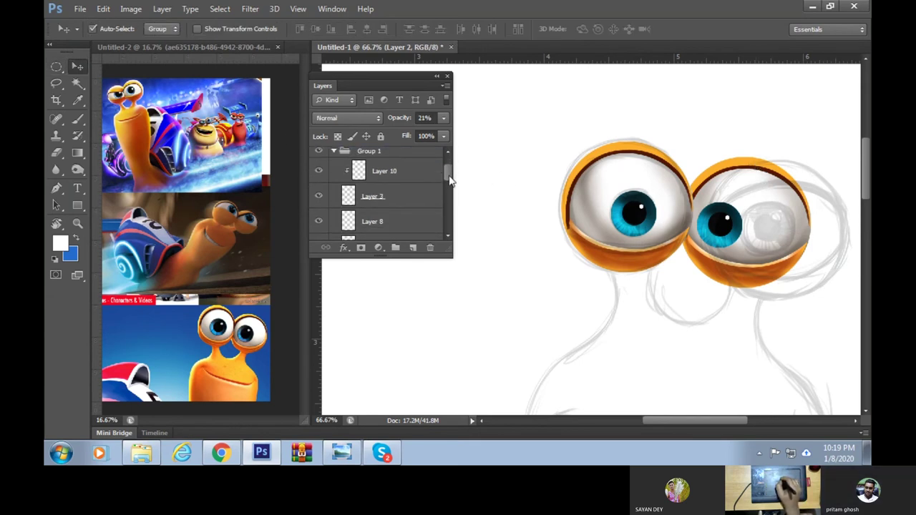
left_click(319, 157)
left_click(319, 158)
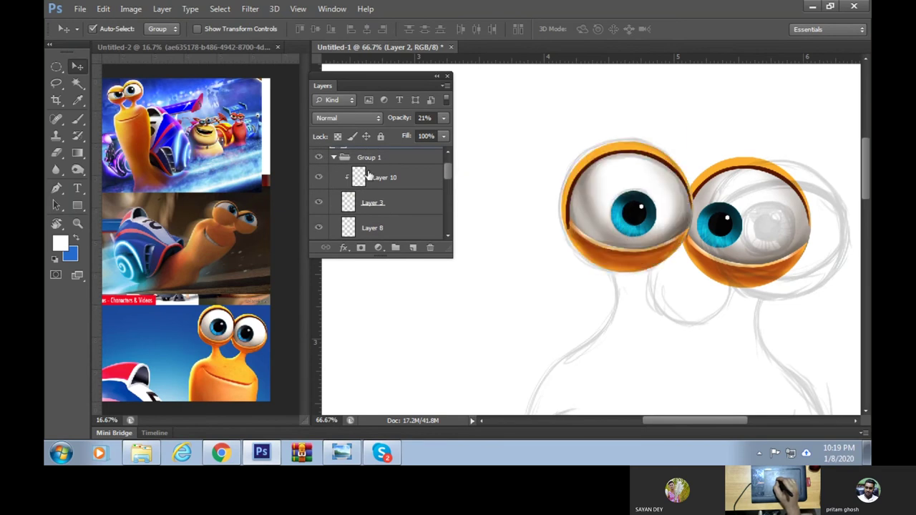
left_click(333, 158)
left_click(319, 182)
left_click(319, 182)
left_click(333, 182)
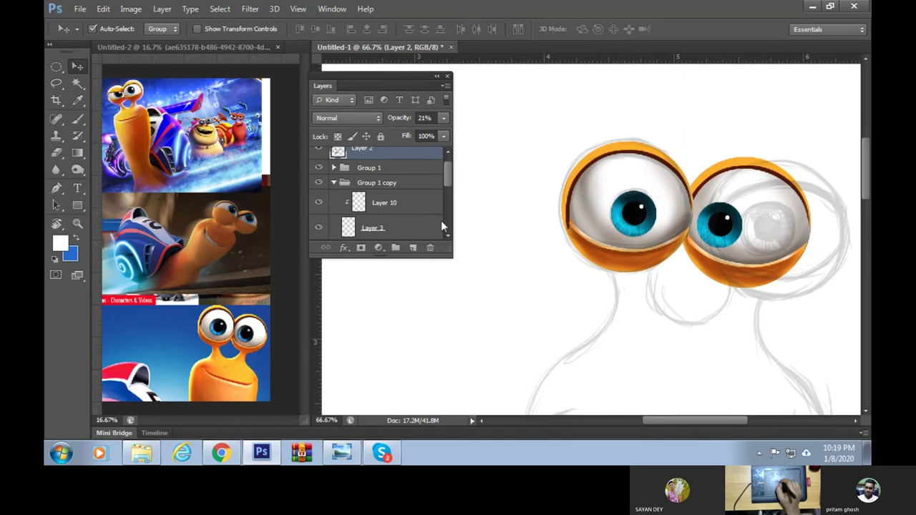
left_click_drag(447, 176, 449, 227)
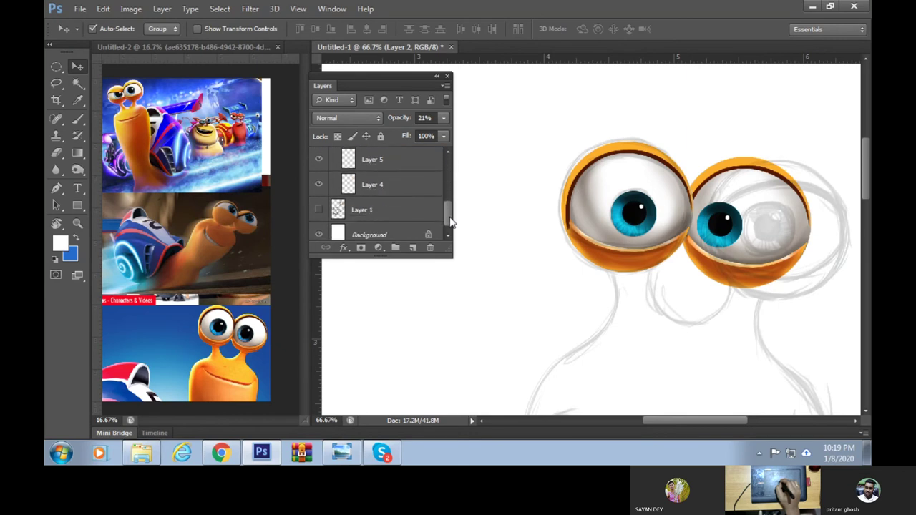
On Layer 11, paint sampled grey shading along the right eye's left side where the eyes meet
left_click(393, 156)
scroll(448, 218, "up", 1)
left_click(397, 163)
left_click(318, 185)
left_click(318, 184)
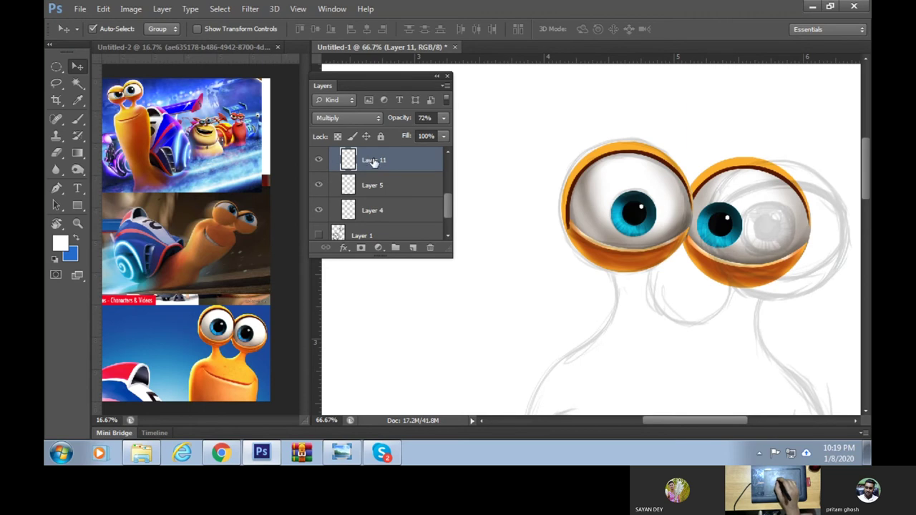
left_click(79, 120)
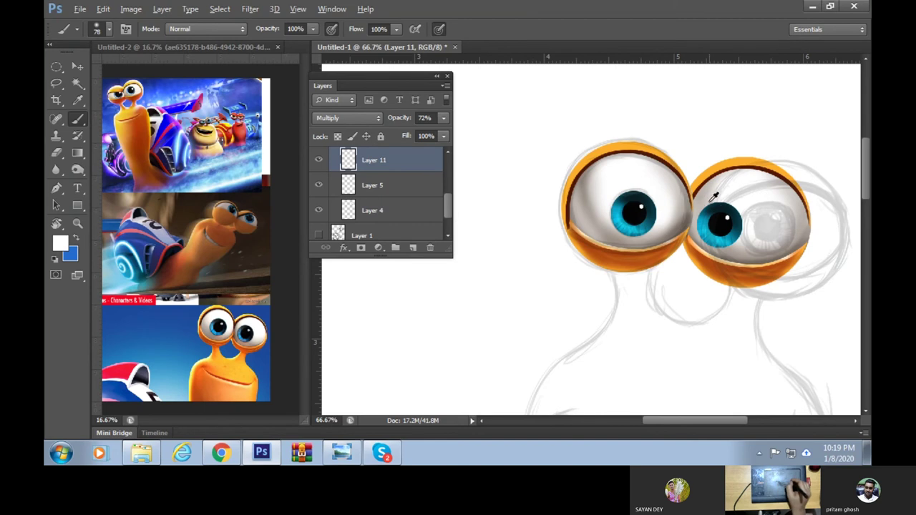
left_click(727, 250, "alt")
left_click_drag(726, 167, 716, 243)
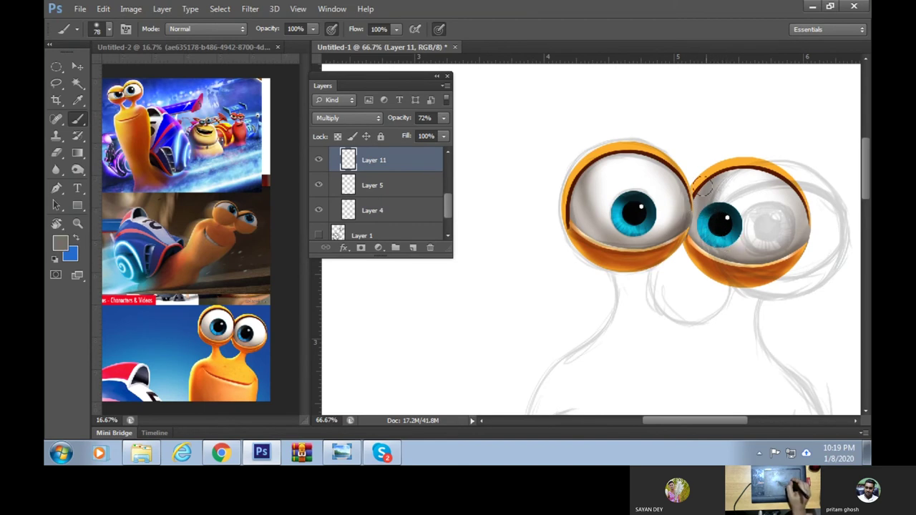
left_click_drag(684, 222, 692, 246)
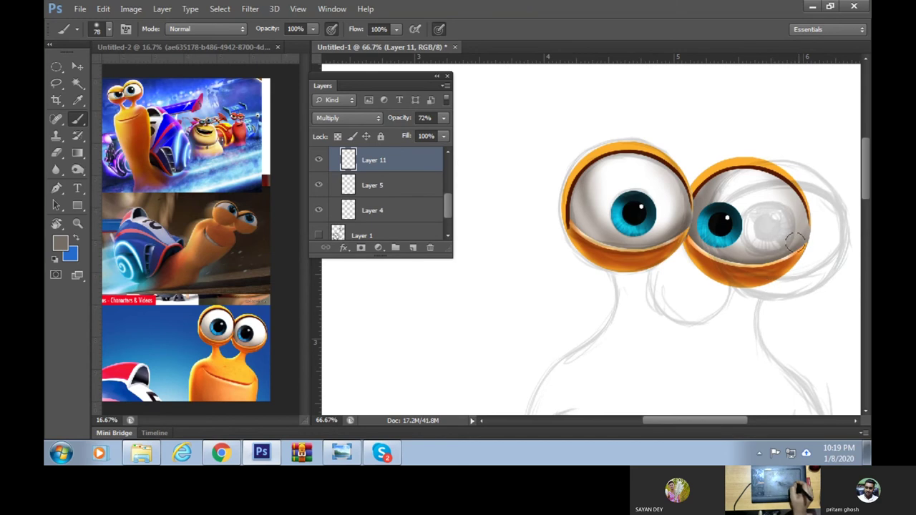
Add Layer 14 in Screen mode and brush white over the right eye's pupil highlight
left_click(412, 247)
left_click(347, 118)
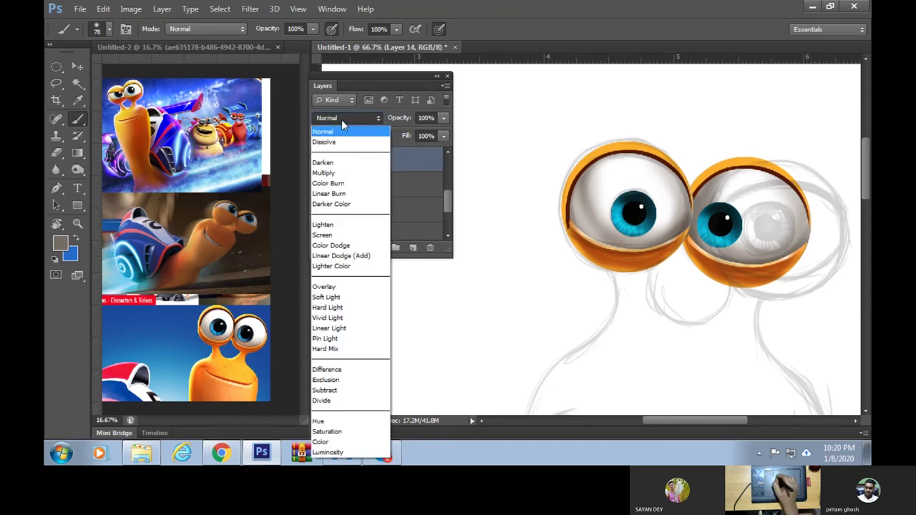
left_click(332, 236)
left_click(618, 98, "alt")
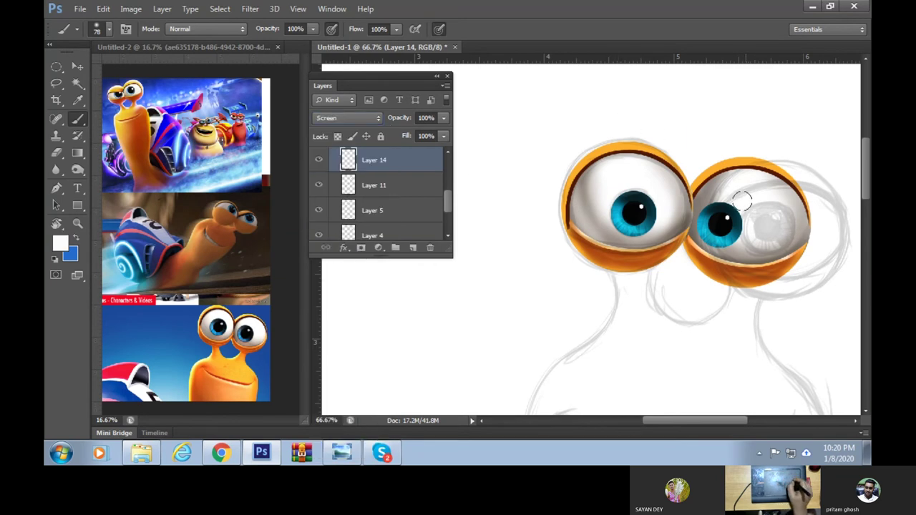
left_click_drag(791, 226, 780, 193)
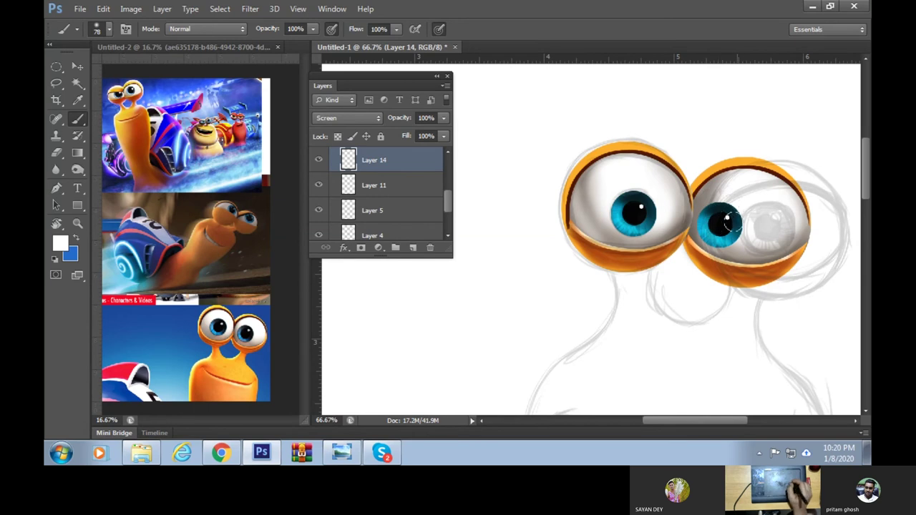
mouse_move(790, 216)
left_mouse_down()
mouse_move(755, 252)
mouse_move(789, 243)
mouse_move(716, 250)
left_mouse_up()
left_click_drag(793, 207, 719, 225)
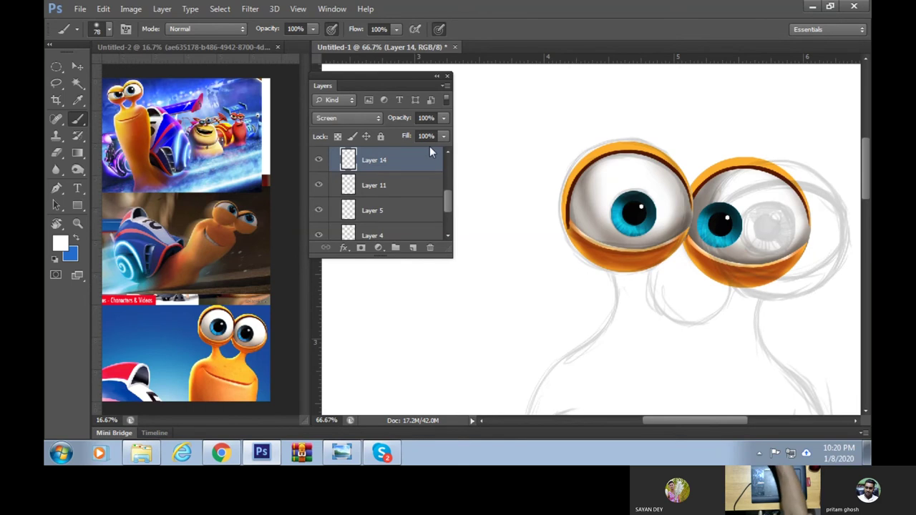
Adjust the zoom and pan, then select Group 1 copy with the Move tool
key("ctrl+minus")
key("ctrl+minus")
key("ctrl+minus")
key("ctrl+plus")
key("ctrl+plus")
key("ctrl+plus")
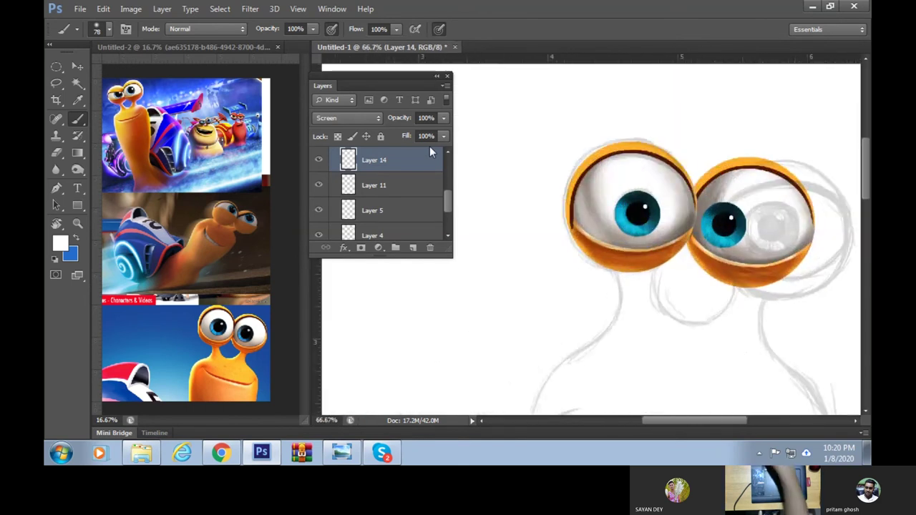
left_click_drag(605, 334, 592, 294)
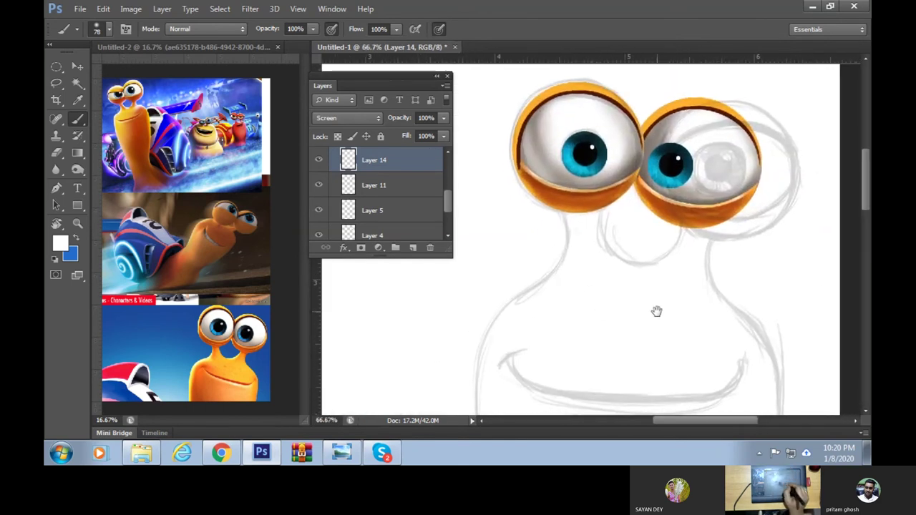
left_click_drag(656, 311, 646, 339)
left_click_drag(599, 373, 615, 383)
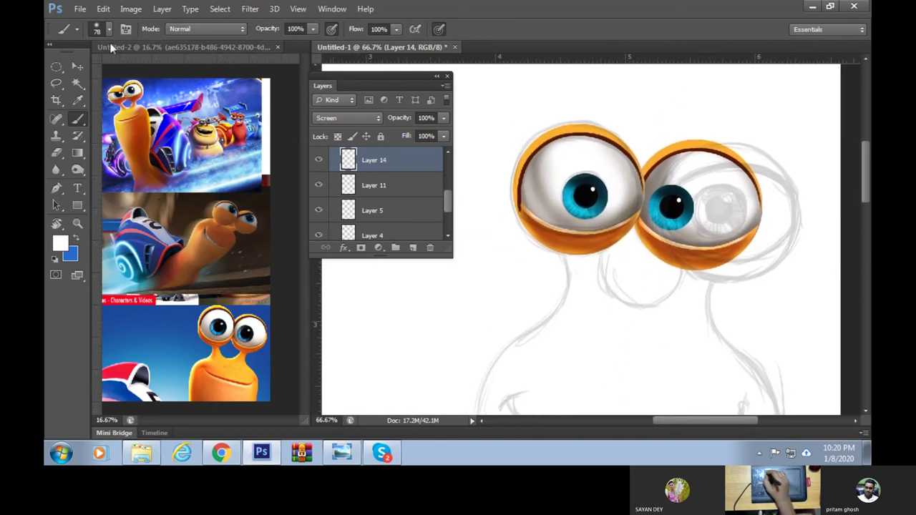
left_click(57, 66)
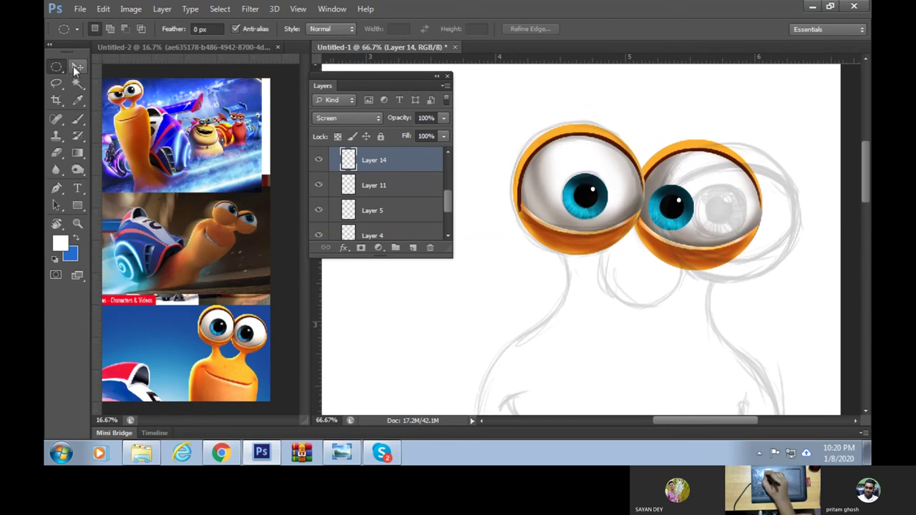
left_click(77, 67)
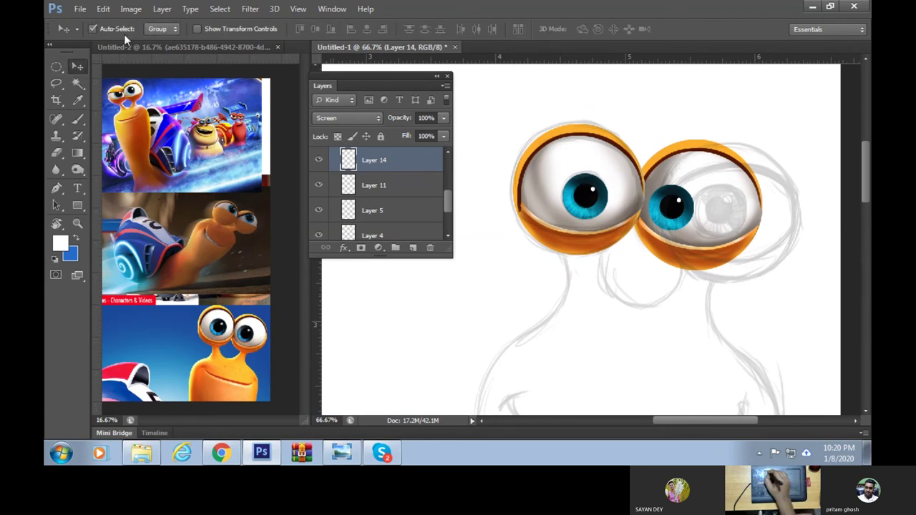
left_click(700, 150)
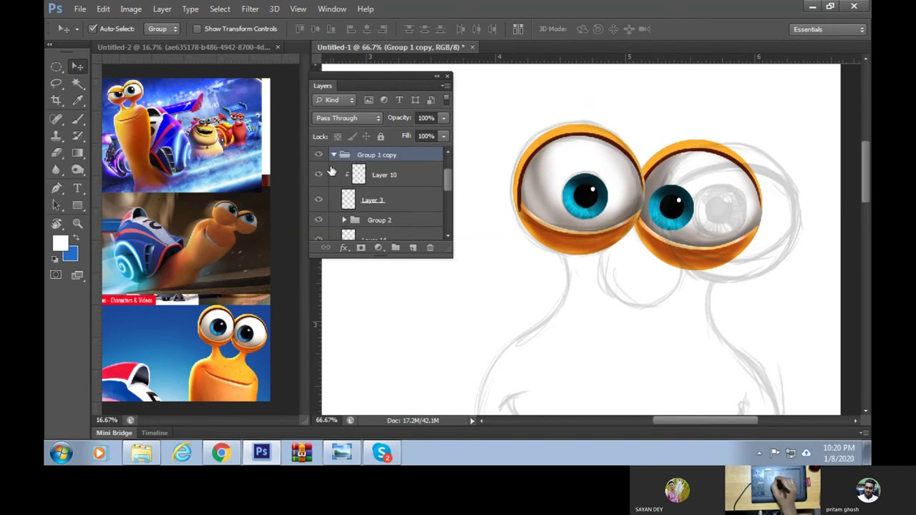
Load the right eye's outline from Layer 3 and add a new clipped layer above it
left_click(319, 176)
left_click(319, 175)
left_click(319, 200)
left_click(318, 200)
left_click(348, 200)
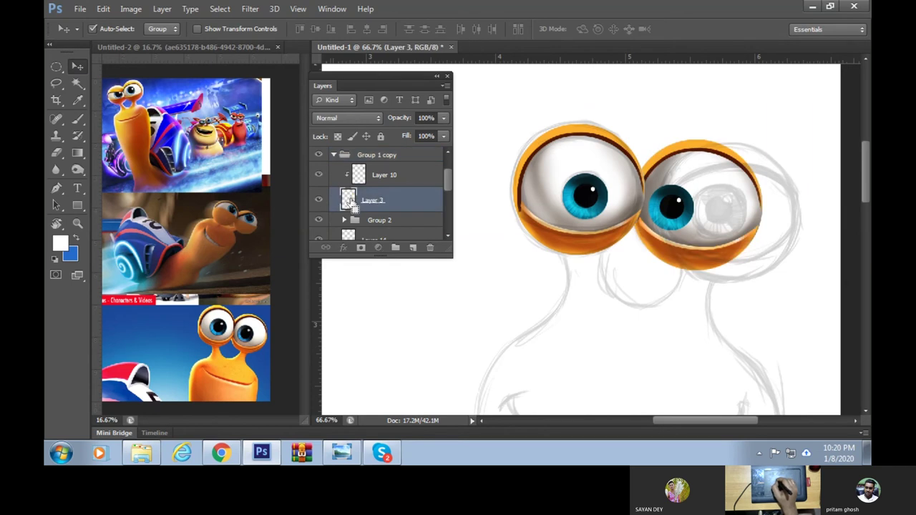
left_click(348, 200, "ctrl")
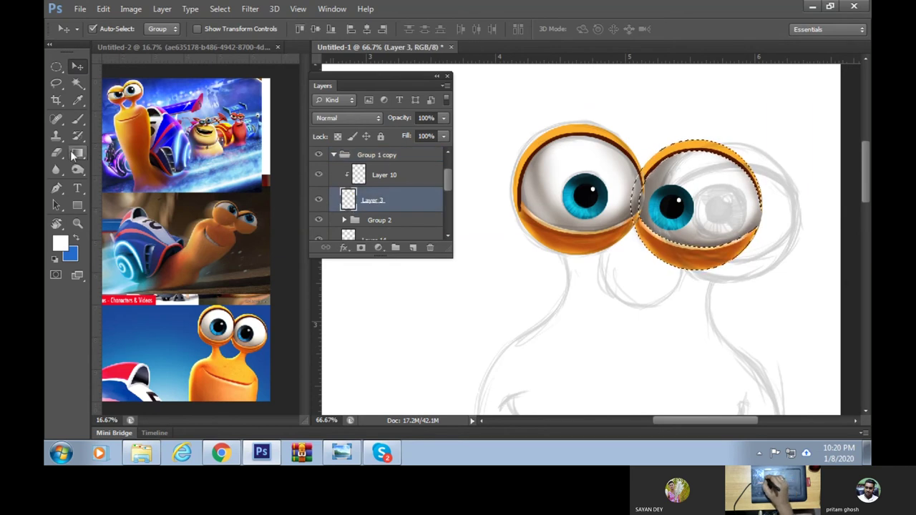
left_click(81, 122)
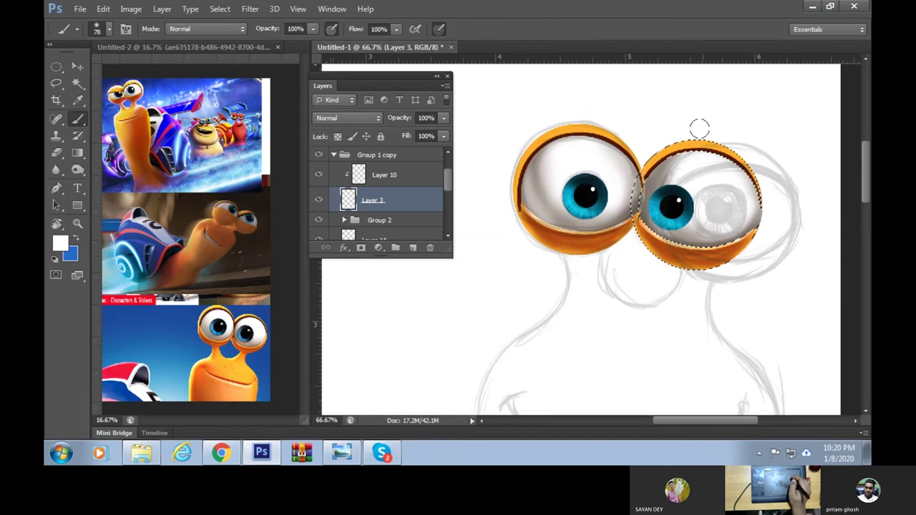
left_click(412, 248)
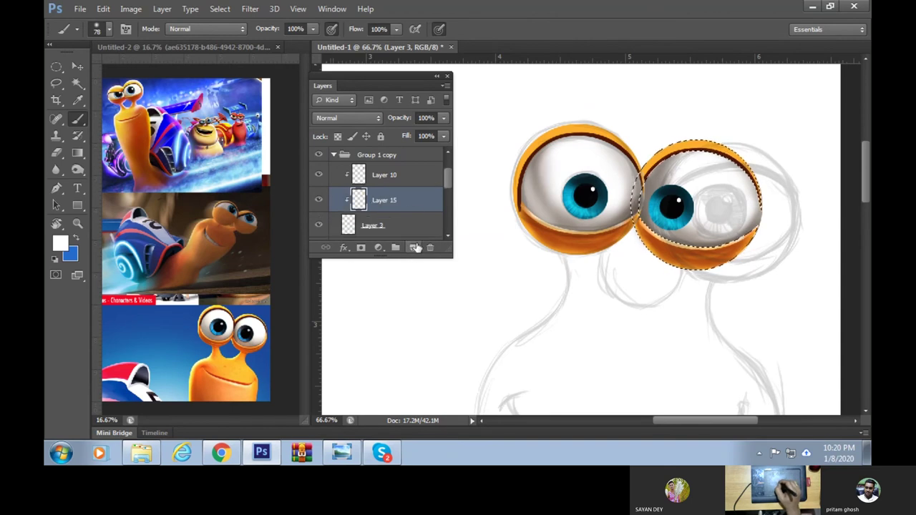
With a 32 px brush, brighten the right eye's top rim in light yellow
right_click(664, 143)
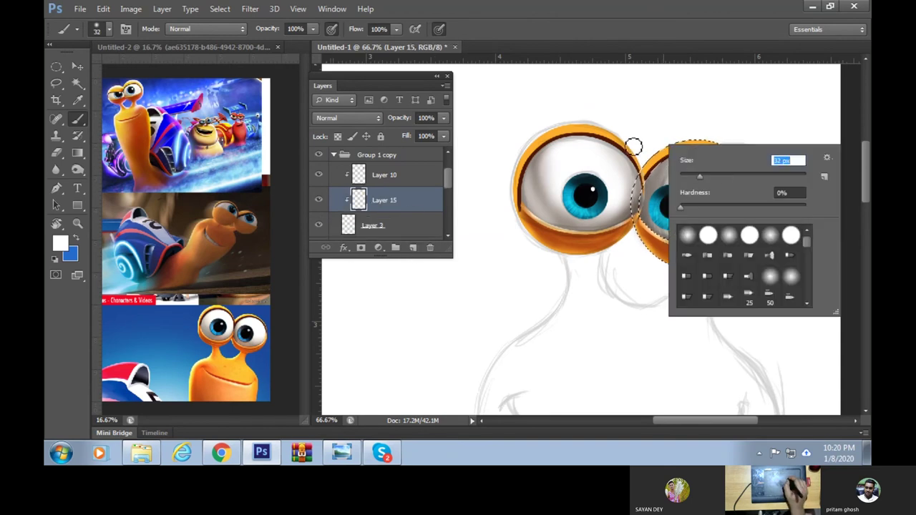
type("32")
key("Return")
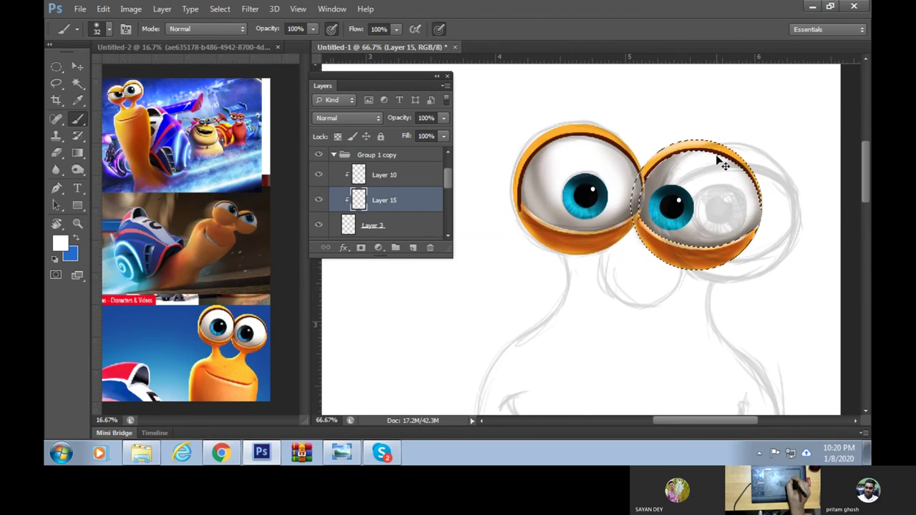
left_click(216, 301, "alt")
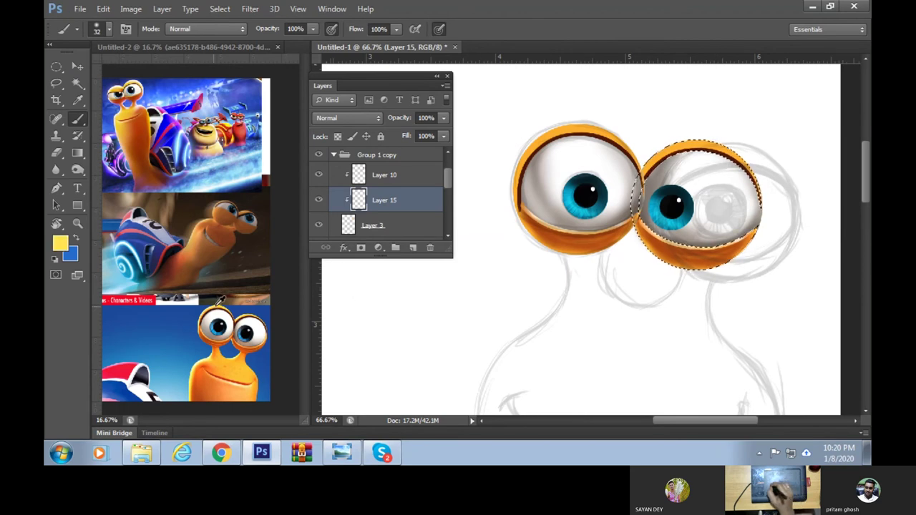
left_click_drag(737, 154, 664, 153)
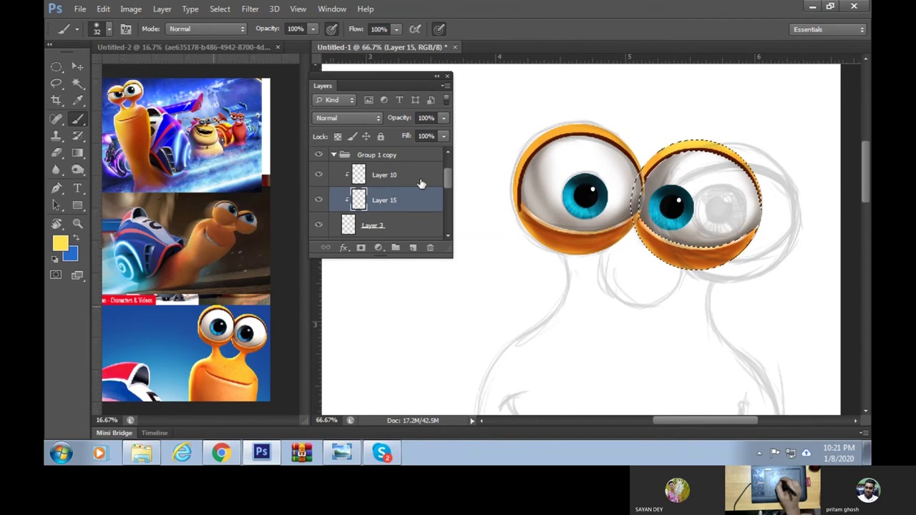
With a 49 px brush, darken the rim's top edge in orange-brown, then deselect
left_click(655, 242, "alt")
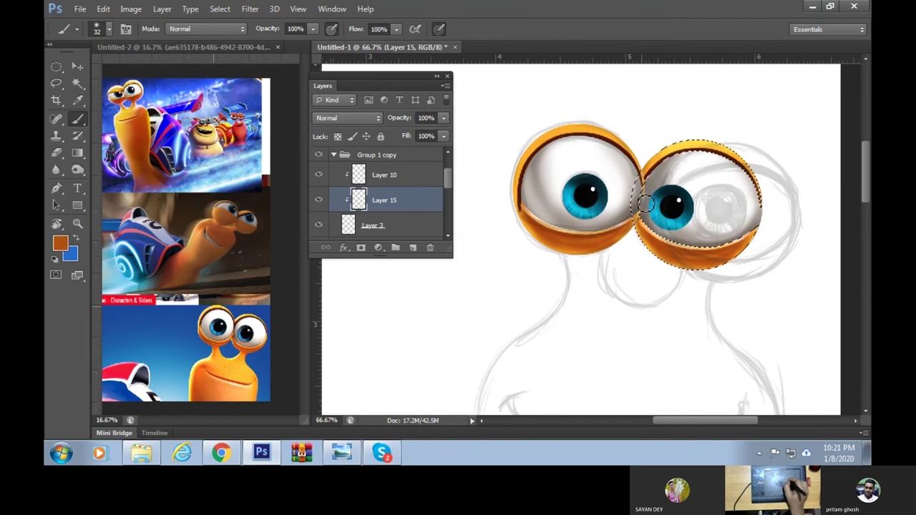
right_click(681, 165)
left_click_drag(713, 189, 722, 189)
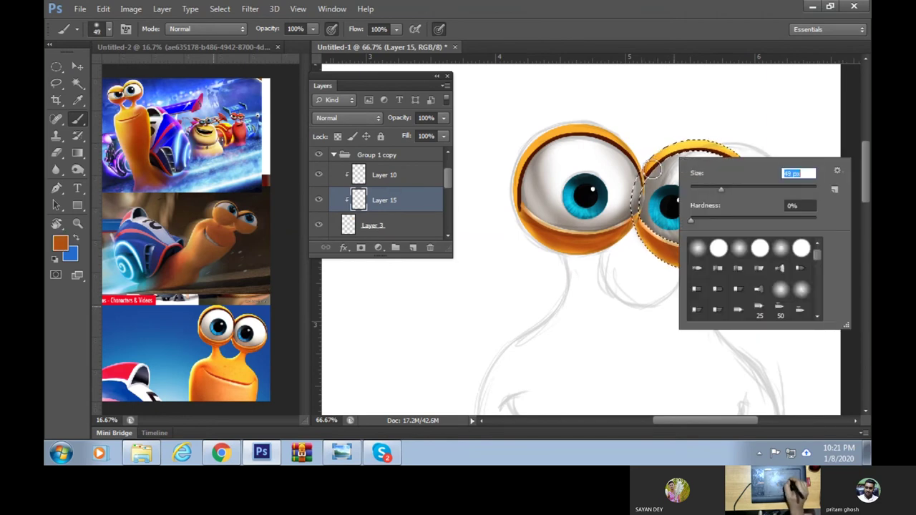
key("Return")
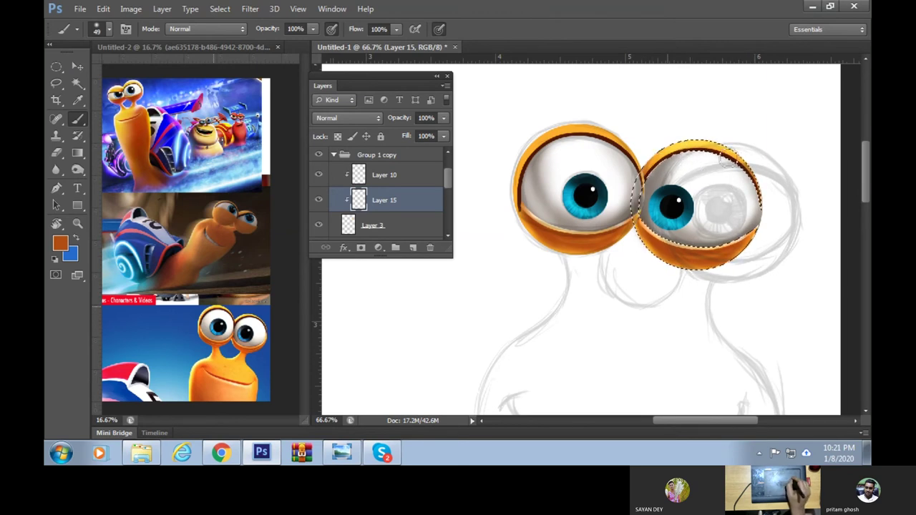
left_click_drag(698, 148, 759, 204)
key("ctrl+d")
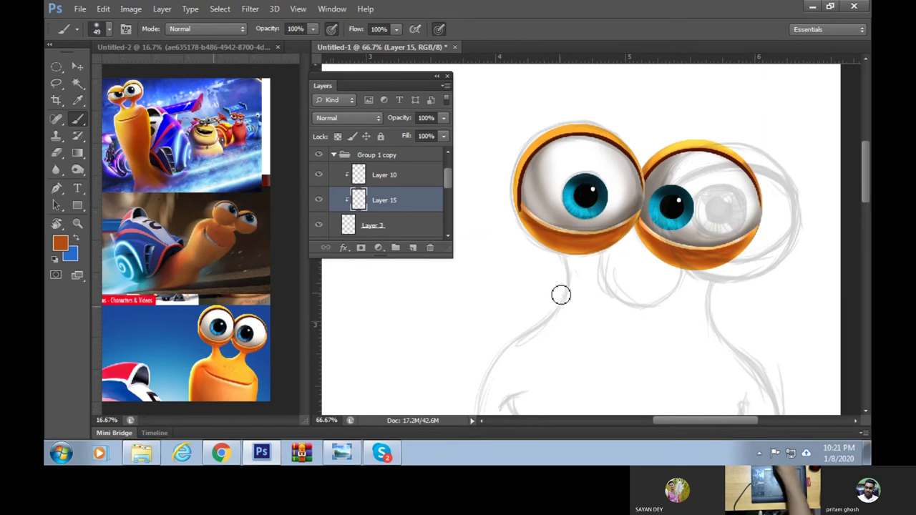
Zoom to 100% on the eyes, expand Group 1 to show Layer 10 and Layer 3, and make it active
key("ctrl+plus")
left_click_drag(591, 272, 614, 277)
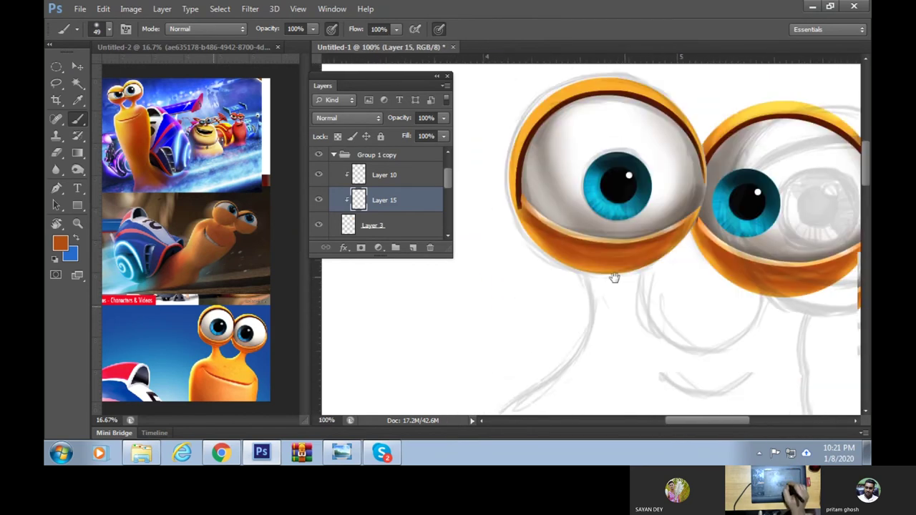
key("ctrl+minus")
key("ctrl+minus")
key("ctrl+minus")
key("ctrl+minus")
key("ctrl+plus")
key("ctrl+plus")
key("ctrl+plus")
key("ctrl+plus")
left_click_drag(564, 263, 571, 241)
left_click(78, 66)
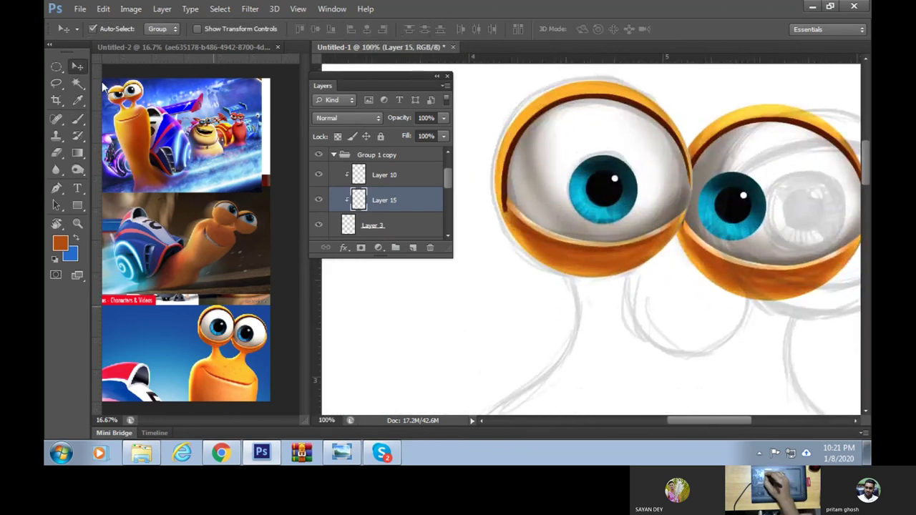
left_click(516, 201)
left_click(318, 179)
left_click(318, 179)
left_click(333, 179)
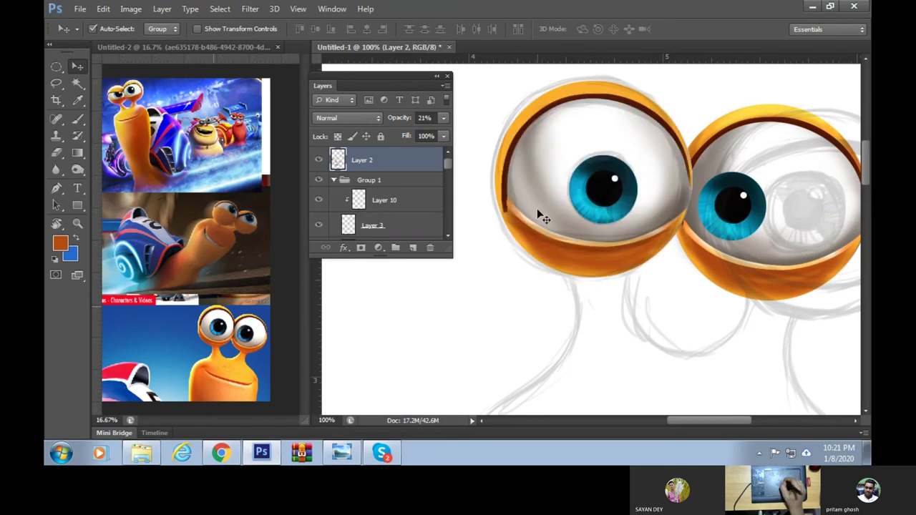
left_click(497, 191)
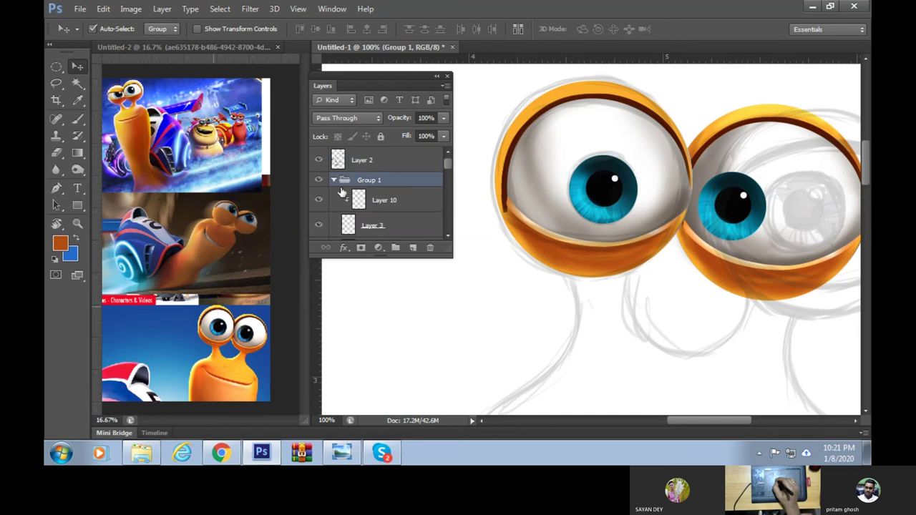
scroll(444, 164, "down", 2)
Load the left eye's outline from Layer 3 as a selection and make Layer 3 active
left_click(319, 185)
left_click(319, 185)
left_click(348, 186, "ctrl")
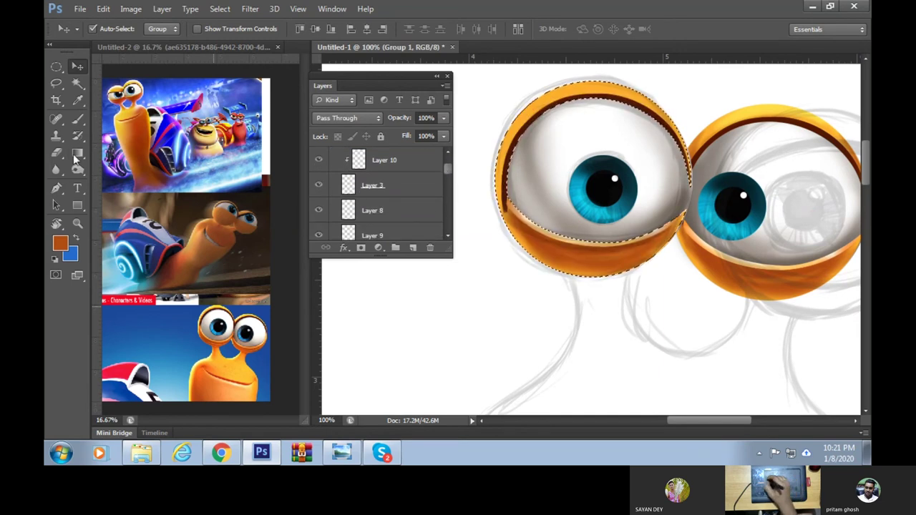
left_click(77, 118)
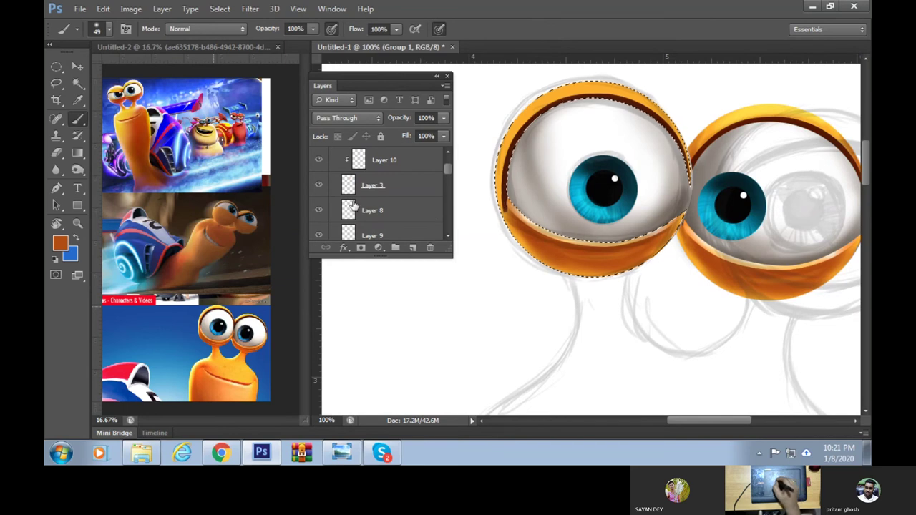
left_click(318, 186)
left_click(318, 185)
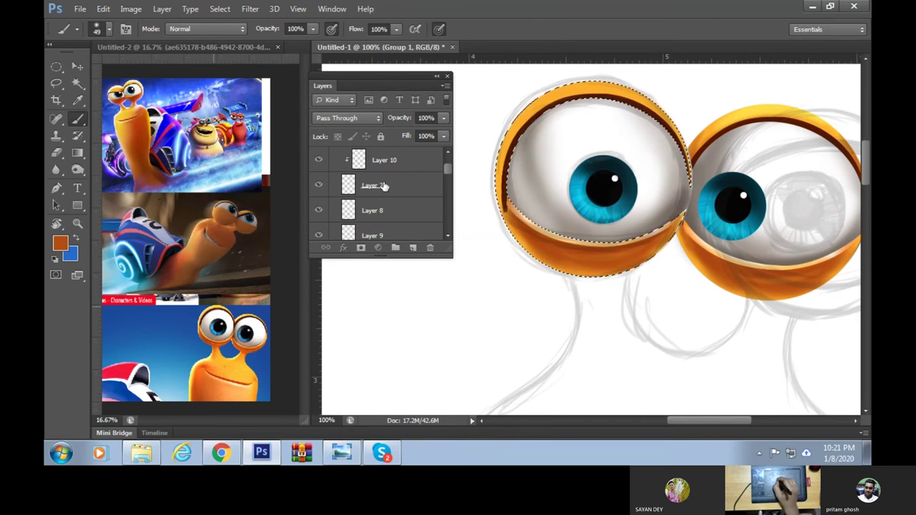
left_click(384, 185)
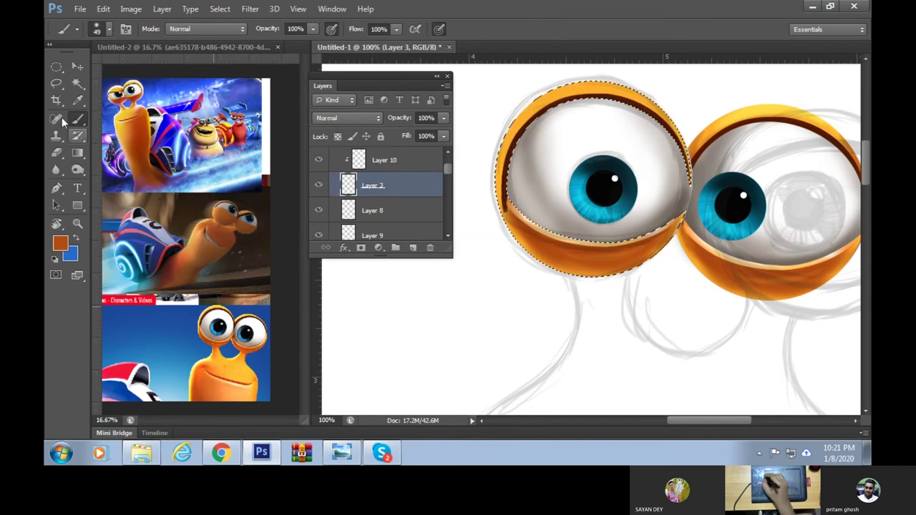
With a 19 px brush, deepen the left eye's lower-left rim in orange and dark brown
right_click(529, 224)
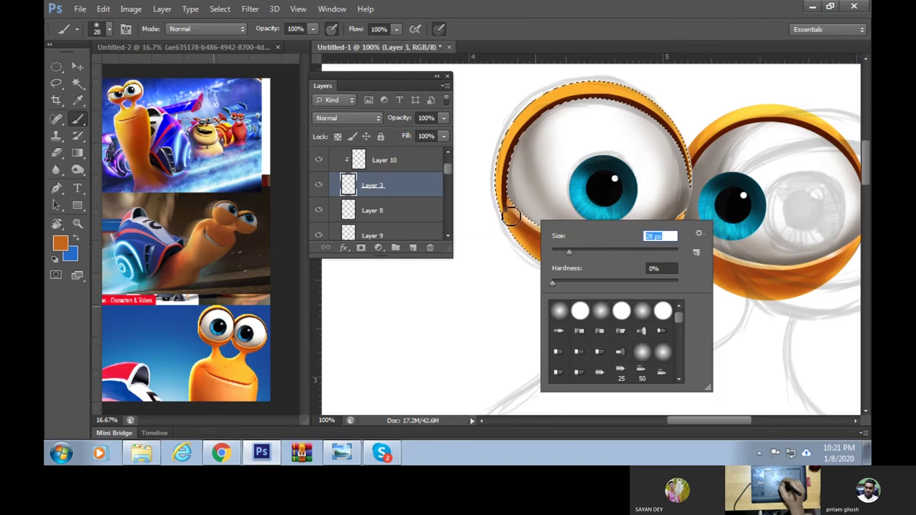
type("19")
key("Return")
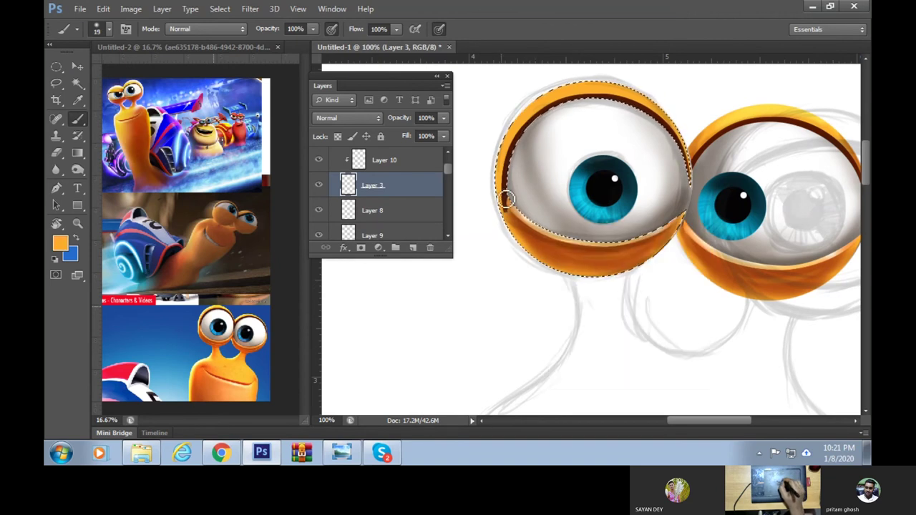
left_click(503, 207, "alt")
left_click_drag(503, 206, 507, 205)
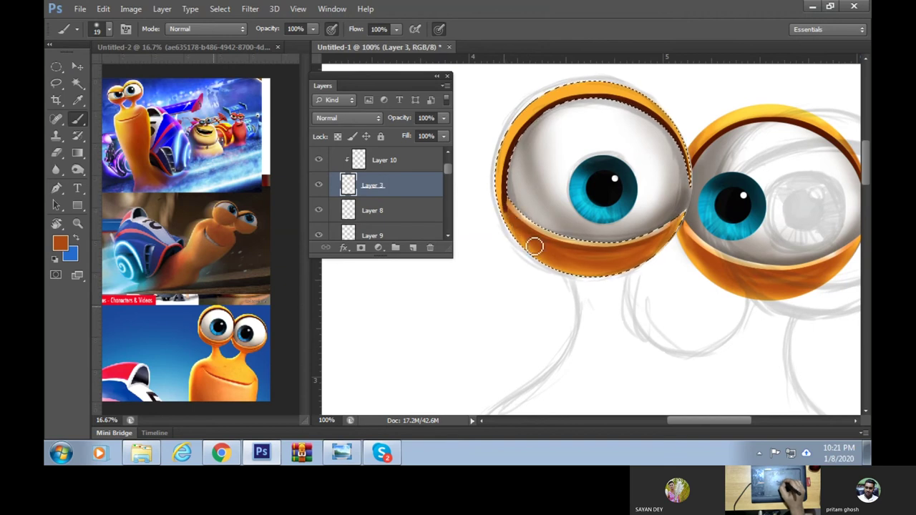
left_click(509, 192, "alt")
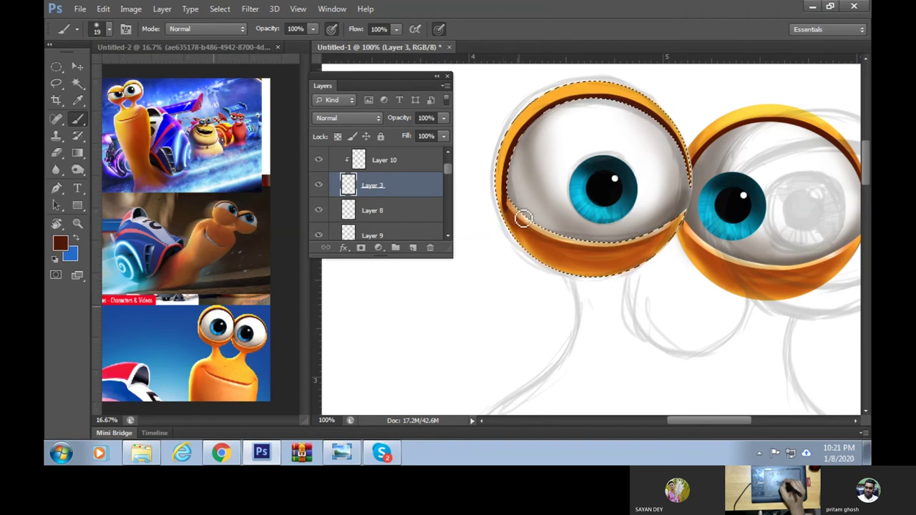
mouse_move(507, 205)
left_mouse_down()
mouse_move(556, 255)
mouse_move(515, 215)
left_mouse_up()
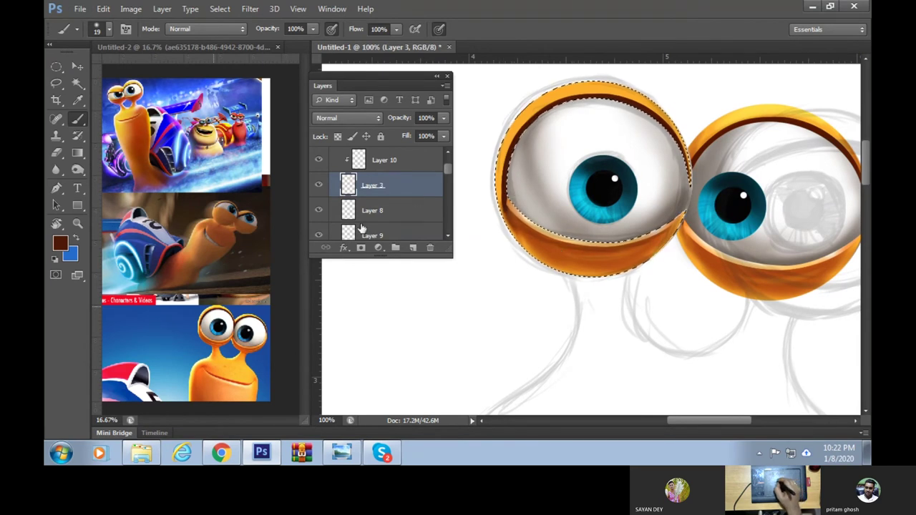
With a 44 px brush, repaint the upper rim orange and cover stray sketch lines in white
left_click(600, 247, "alt")
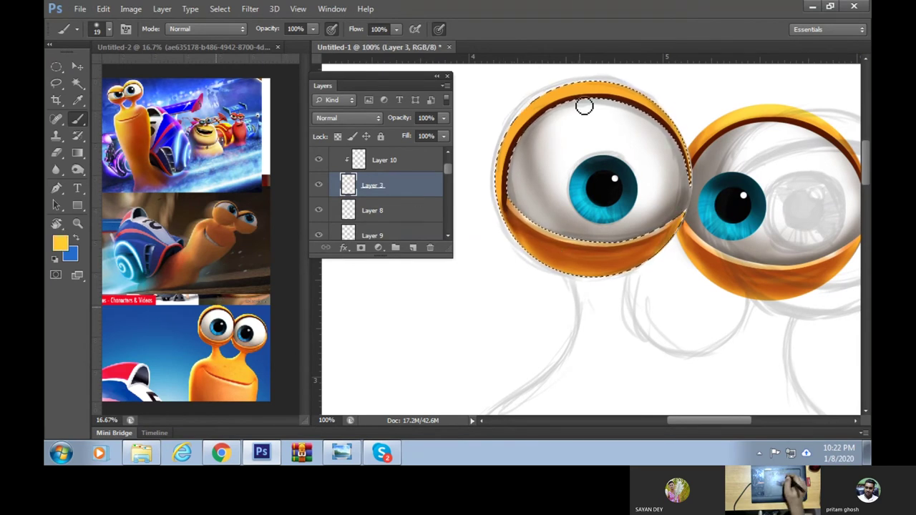
right_click(540, 113)
type("44")
key("Return")
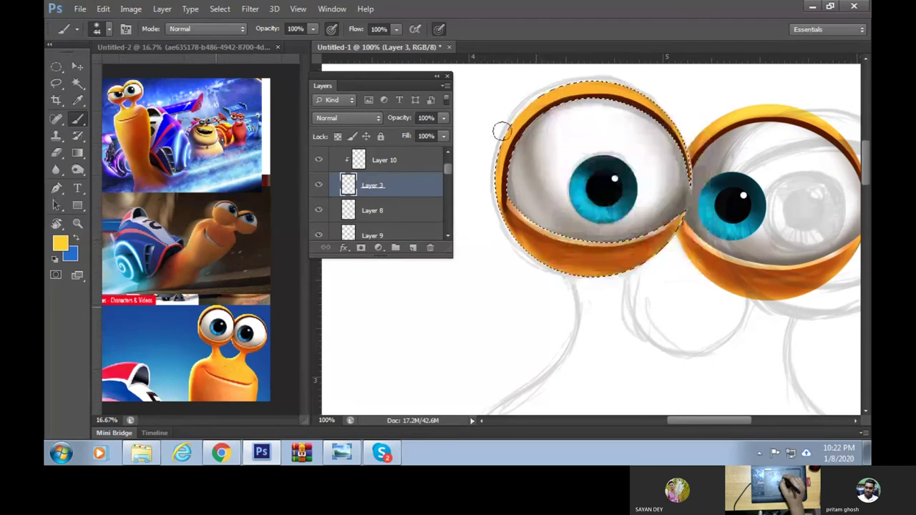
mouse_move(501, 130)
left_mouse_down()
mouse_move(551, 88)
mouse_move(594, 84)
mouse_move(537, 90)
mouse_move(503, 139)
left_mouse_up()
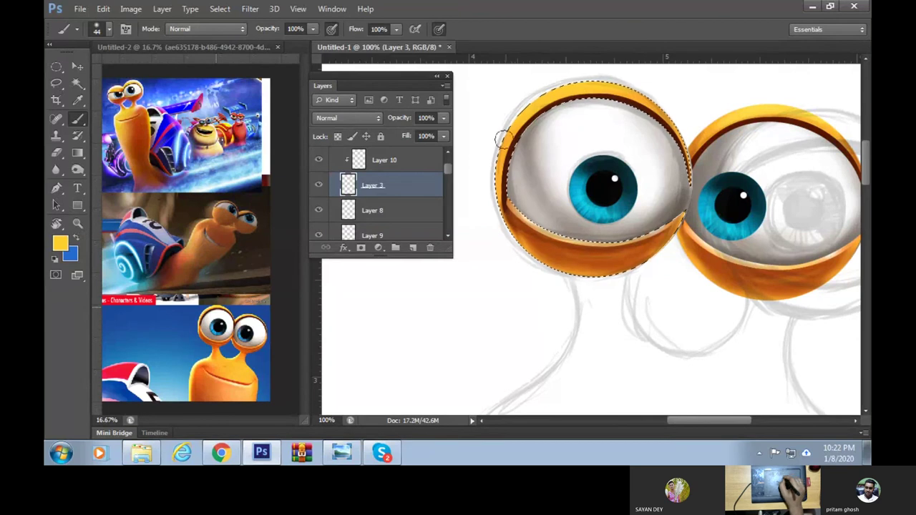
left_click(505, 98, "alt")
mouse_move(506, 98)
left_mouse_down()
mouse_move(537, 93)
mouse_move(505, 154)
left_mouse_up()
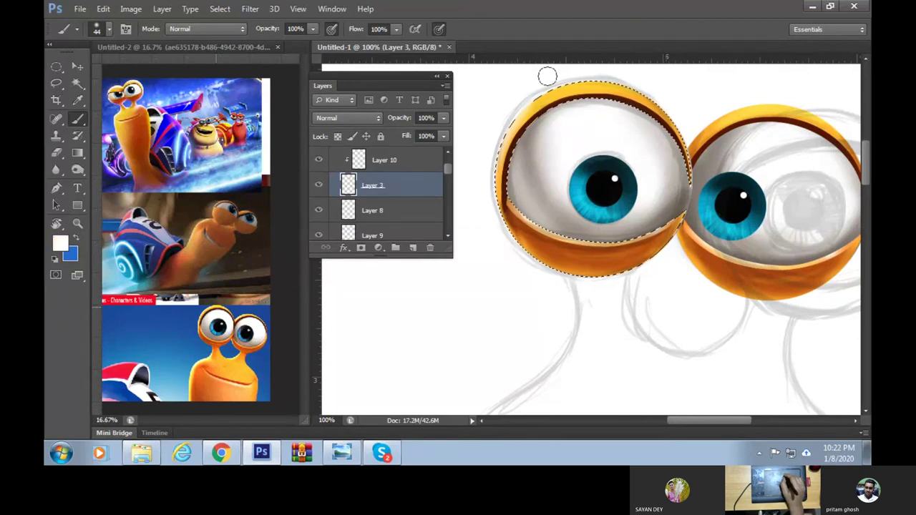
Deselect the left eye's outline with Ctrl+D
key("ctrl+d")
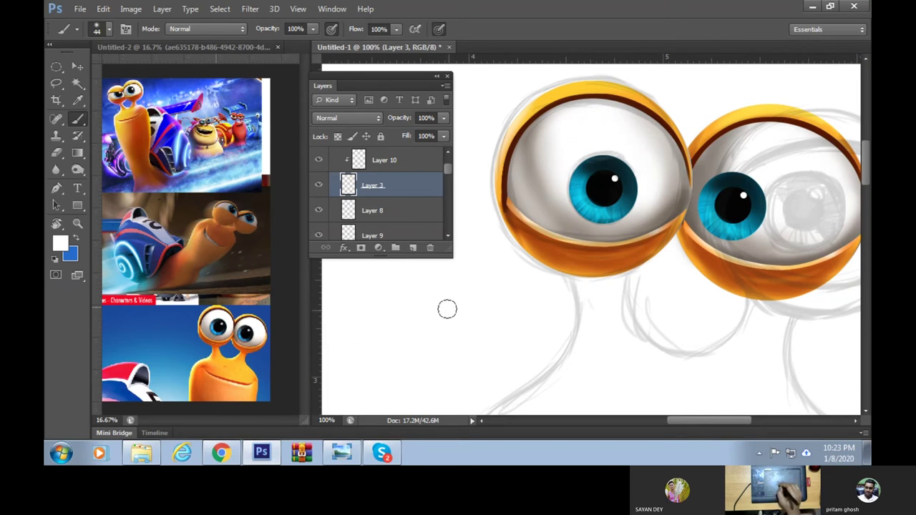
Zoom in and out to inspect the shading on both painted eyes
key("ctrl+minus")
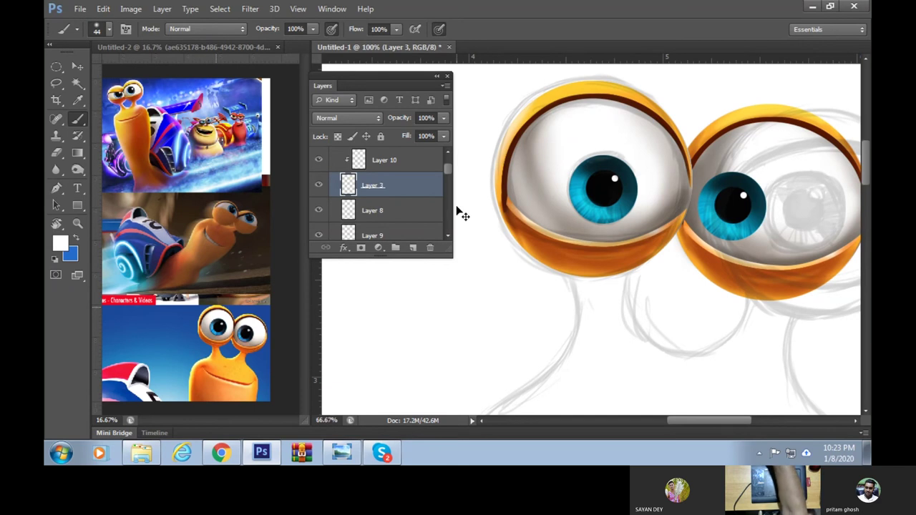
key("ctrl+minus")
key("ctrl+plus")
key("ctrl+plus")
key("ctrl+minus")
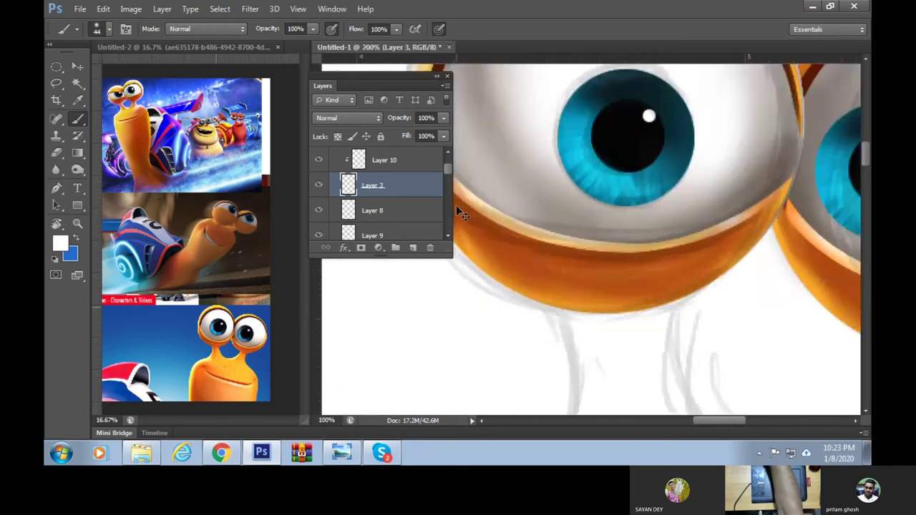
key("ctrl+minus")
key("ctrl+minus")
key("ctrl+minus")
key("ctrl+plus")
key("ctrl+plus")
key("ctrl+plus")
key("ctrl+minus")
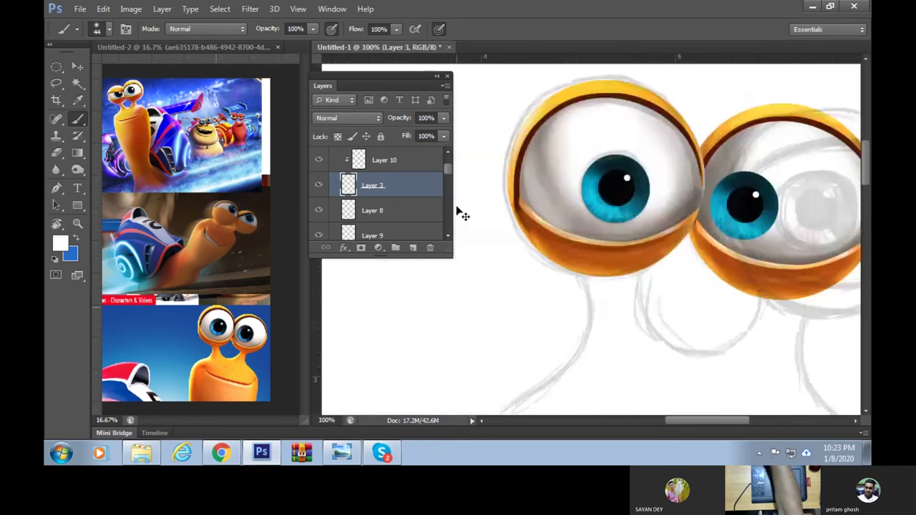
key("ctrl+minus")
key("ctrl+plus")
key("ctrl+plus")
key("ctrl+plus")
key("ctrl+minus")
key("ctrl+minus")
key("ctrl+minus")
key("ctrl+plus")
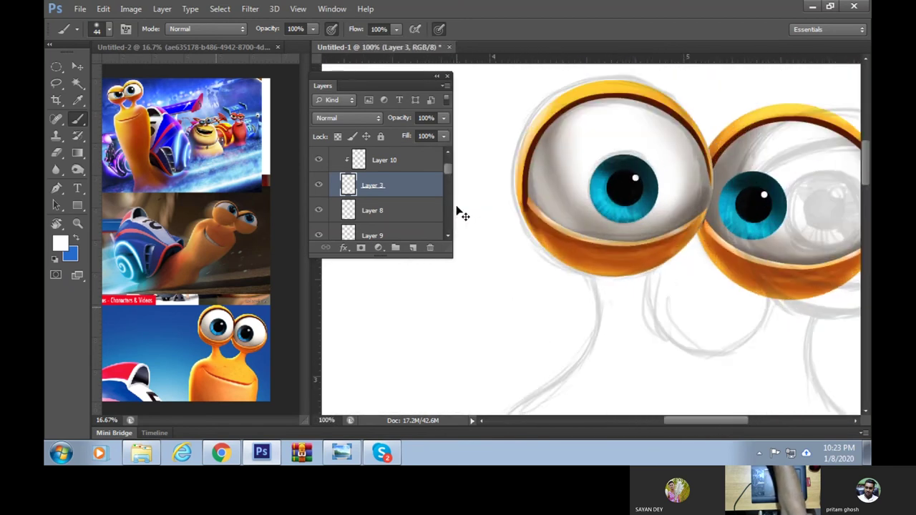
Zoom out to 50% and pan to centre the face and smiling mouth sketch
scroll(685, 317, "down", 3)
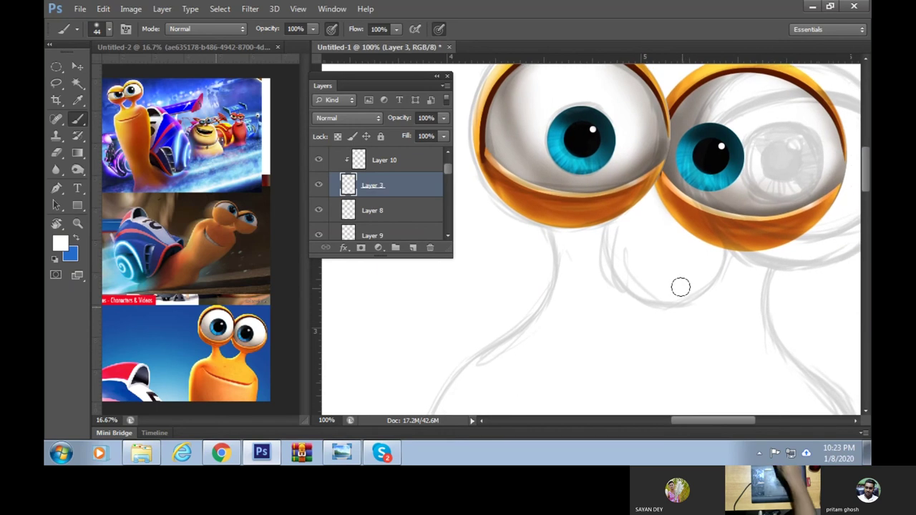
key("ctrl+minus")
mouse_move(681, 288)
left_mouse_down()
mouse_move(646, 278)
mouse_move(671, 264)
mouse_move(654, 255)
mouse_move(680, 242)
mouse_move(623, 280)
left_mouse_up()
mouse_move(709, 243)
left_mouse_down()
mouse_move(611, 287)
mouse_move(588, 372)
mouse_move(619, 278)
left_mouse_up()
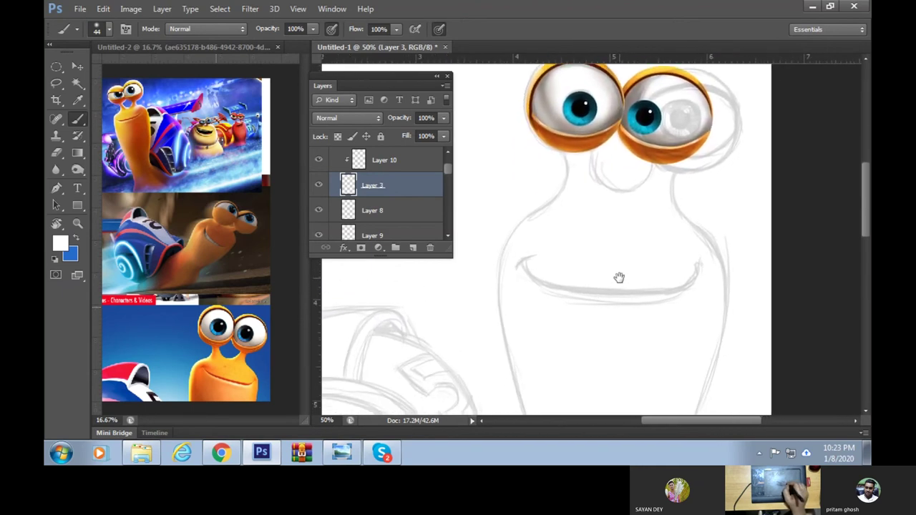
Trace the left edge of the neck with Pen anchors from below the eye toward the shell
left_click(57, 188)
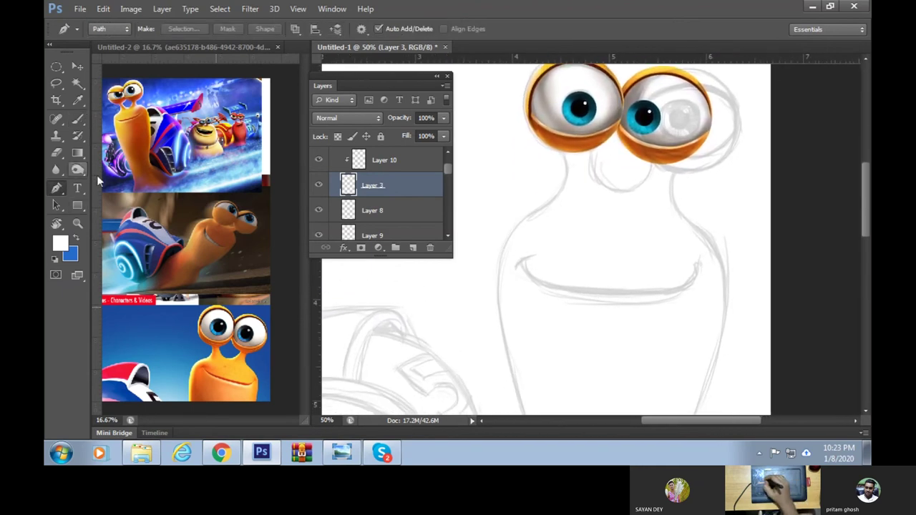
left_click(564, 154)
left_click_drag(554, 196, 528, 211)
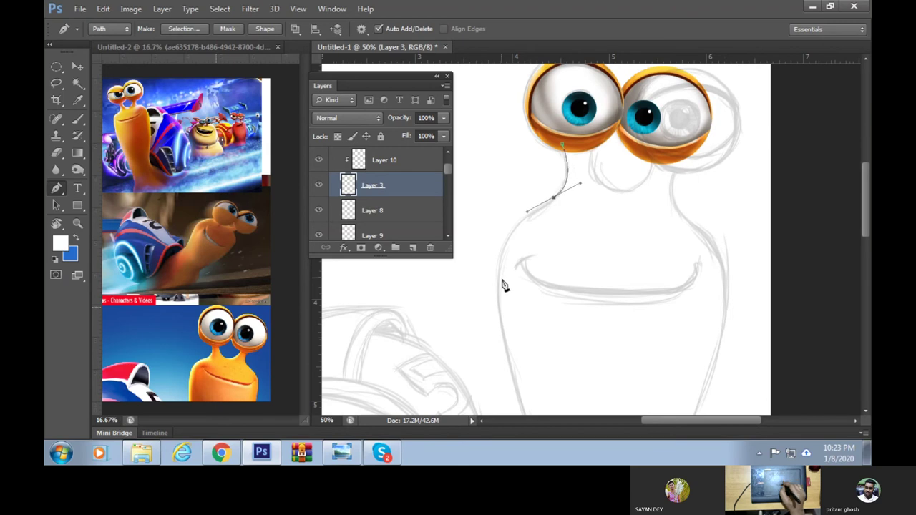
left_click_drag(497, 294, 505, 371)
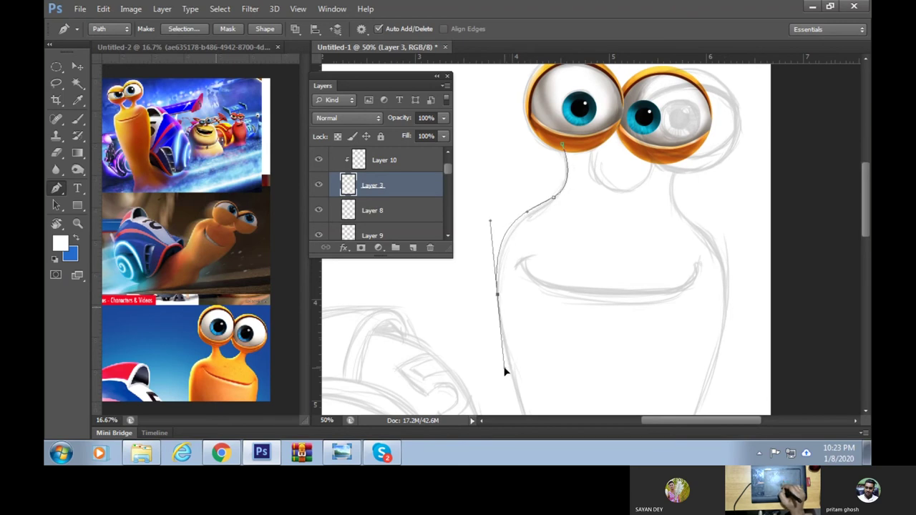
scroll(580, 286, "down", 2)
scroll(601, 172, "down", 1)
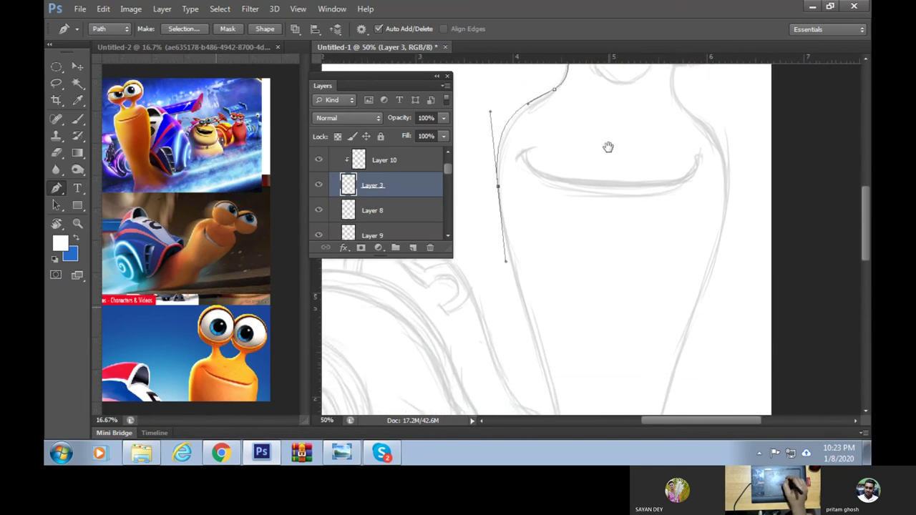
key("ctrl+minus")
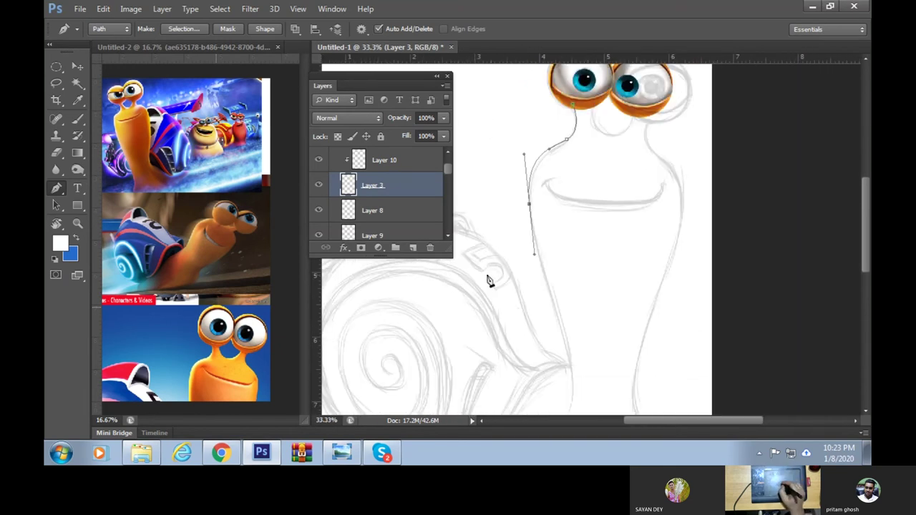
left_click_drag(571, 365, 573, 372)
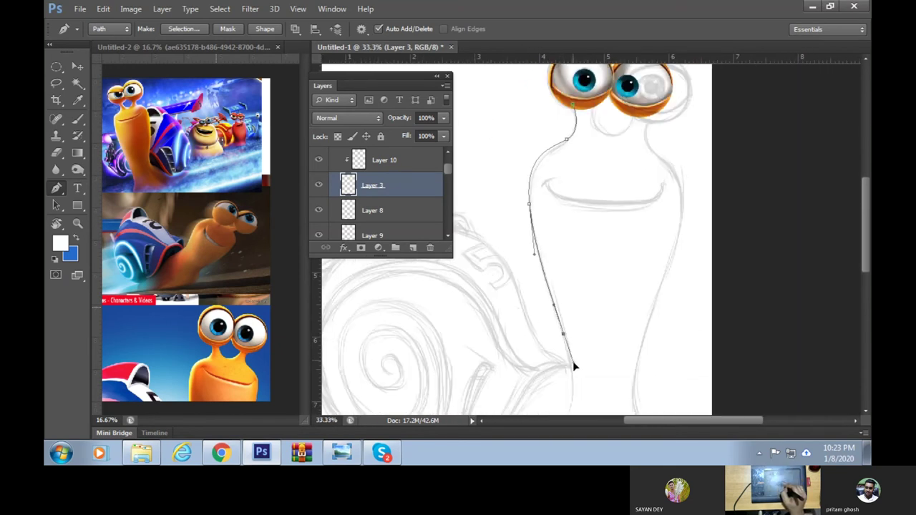
scroll(629, 292, "down", 2)
scroll(630, 292, "left", 1)
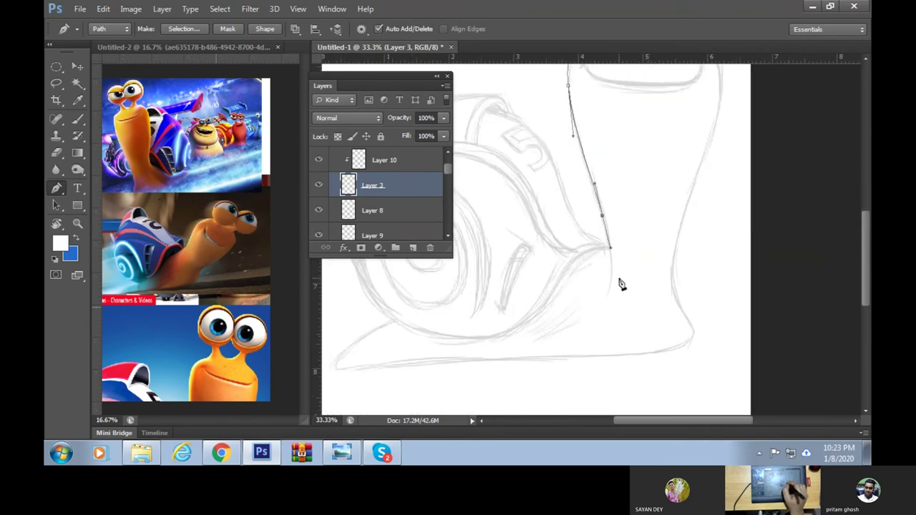
left_click_drag(620, 305, 676, 326)
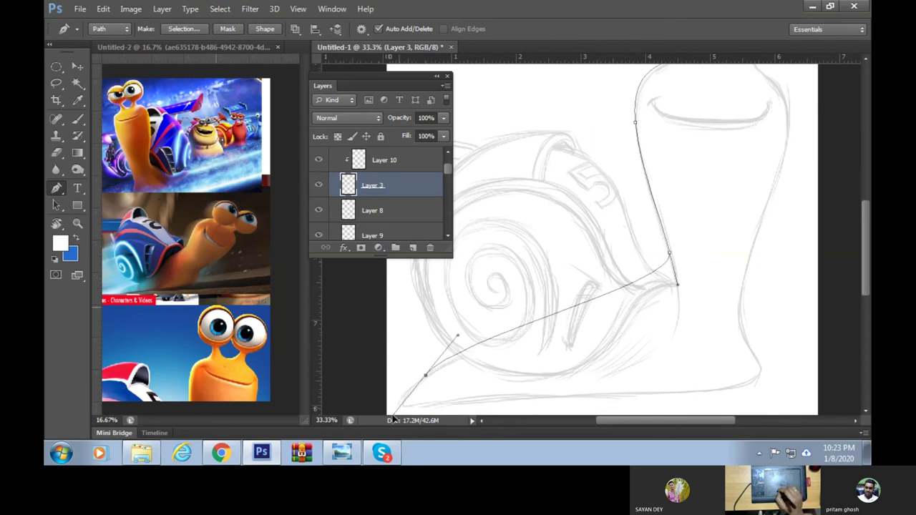
Extend the Pen path around the tail tip and back along the foot's underside toward the body's front
scroll(429, 386, "down", 1)
left_click(678, 271)
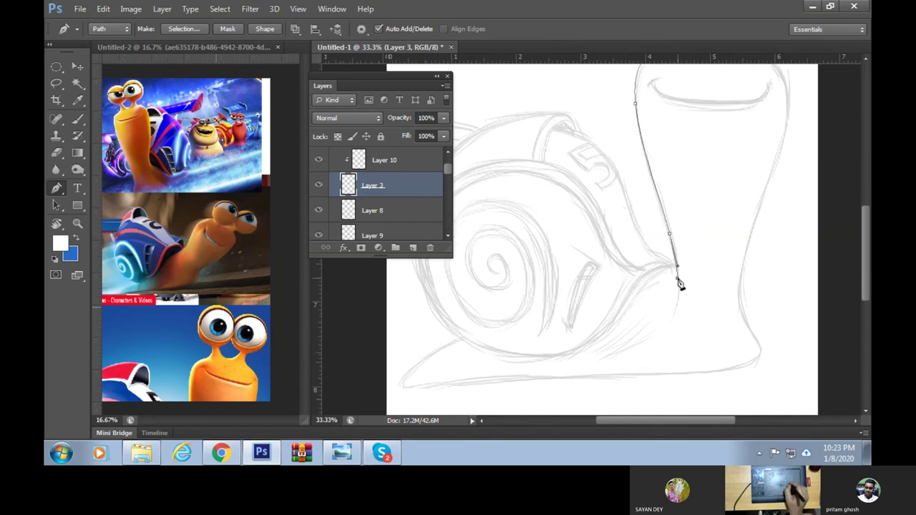
left_click(684, 284, "ctrl")
left_click(678, 271)
left_click_drag(422, 363, 369, 413)
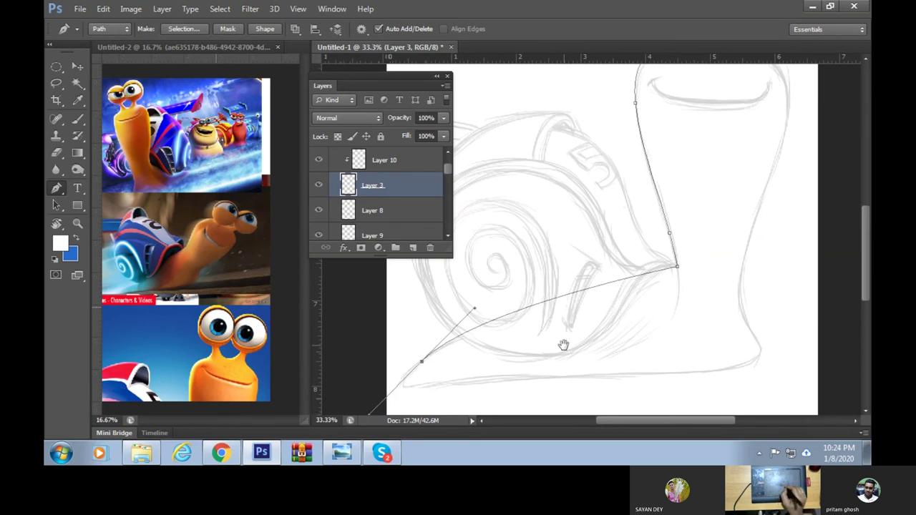
left_click_drag(445, 382, 518, 313)
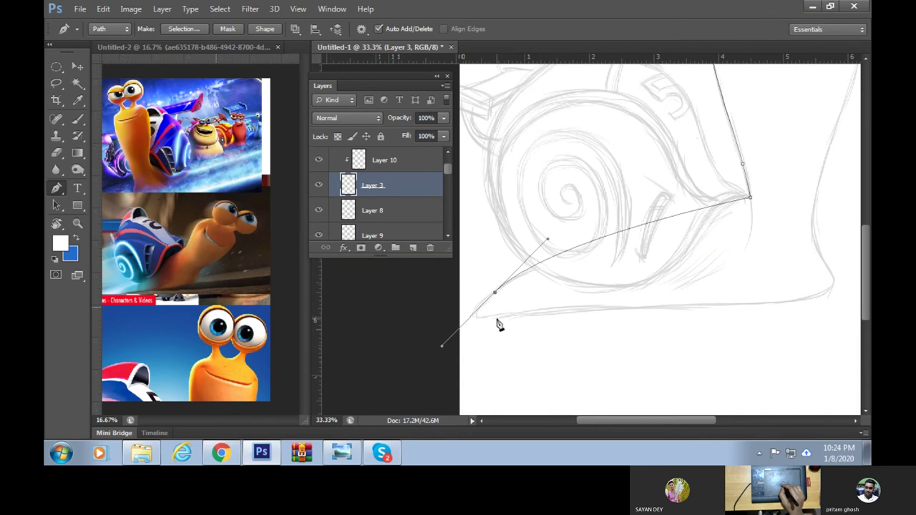
mouse_move(494, 292)
left_mouse_down()
mouse_move(506, 322)
mouse_move(560, 309)
left_mouse_up()
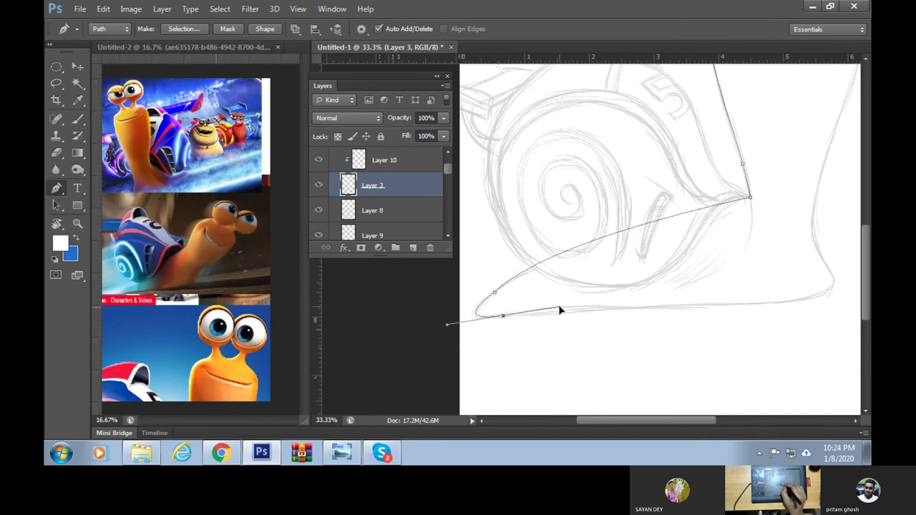
left_click_drag(665, 309, 677, 312)
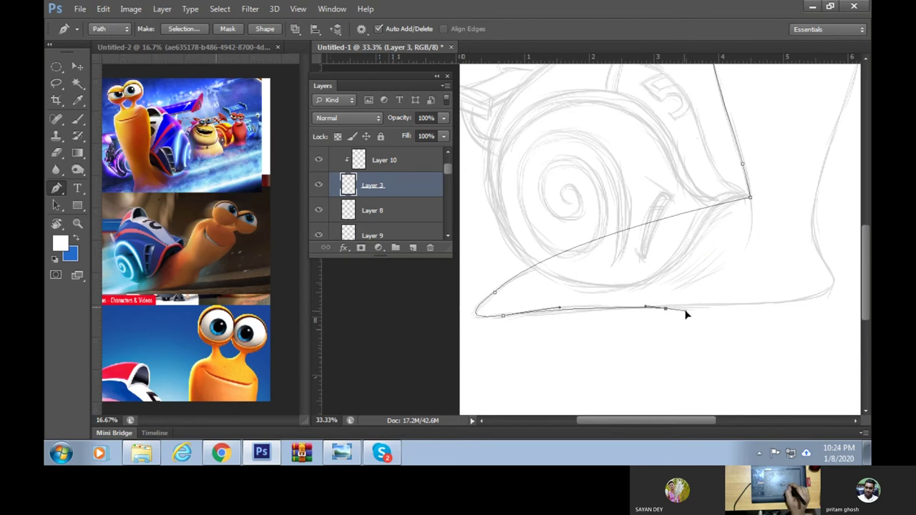
left_click_drag(830, 289, 848, 259)
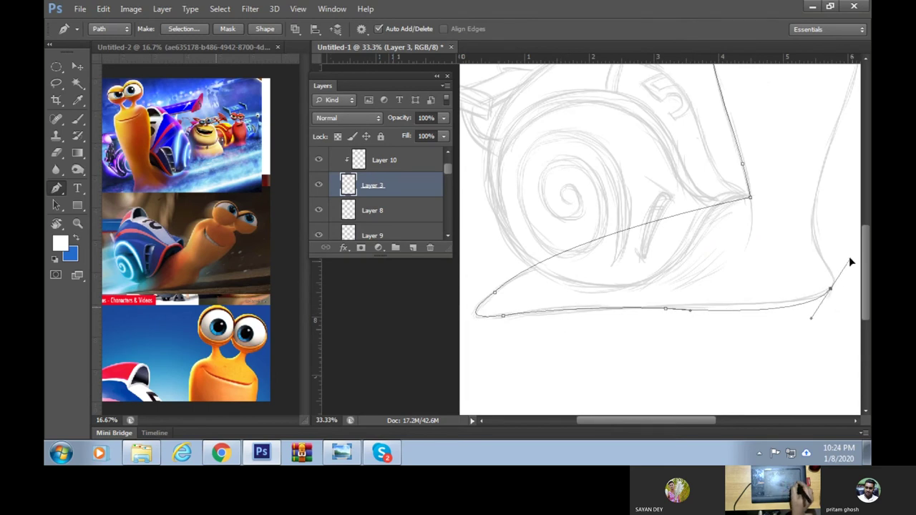
left_click_drag(765, 317, 650, 377)
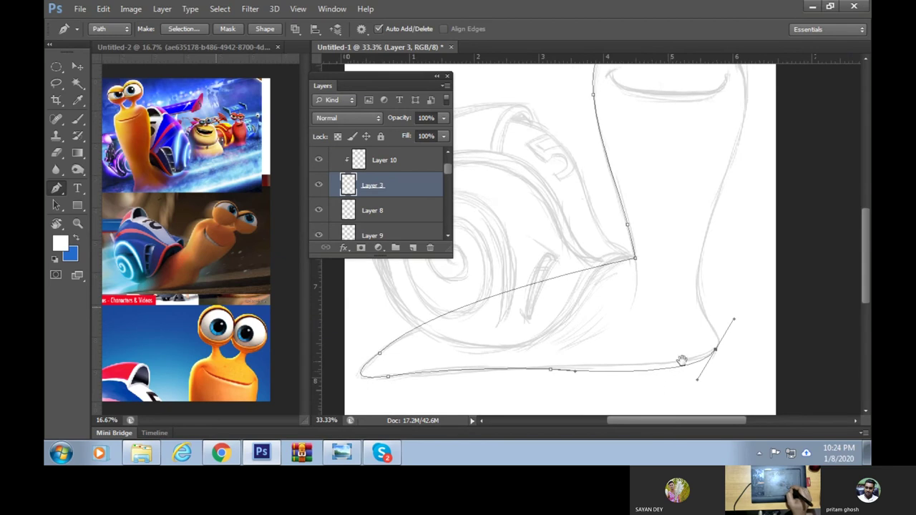
left_click_drag(694, 276, 584, 376)
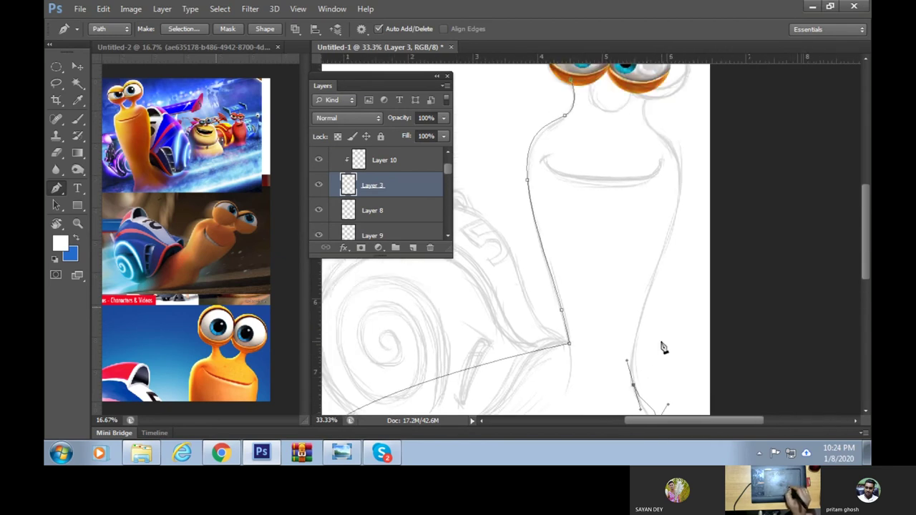
Trace the body outline up the right side of the neck and between the eyes, closing it at the start point
left_click_drag(646, 297, 659, 273)
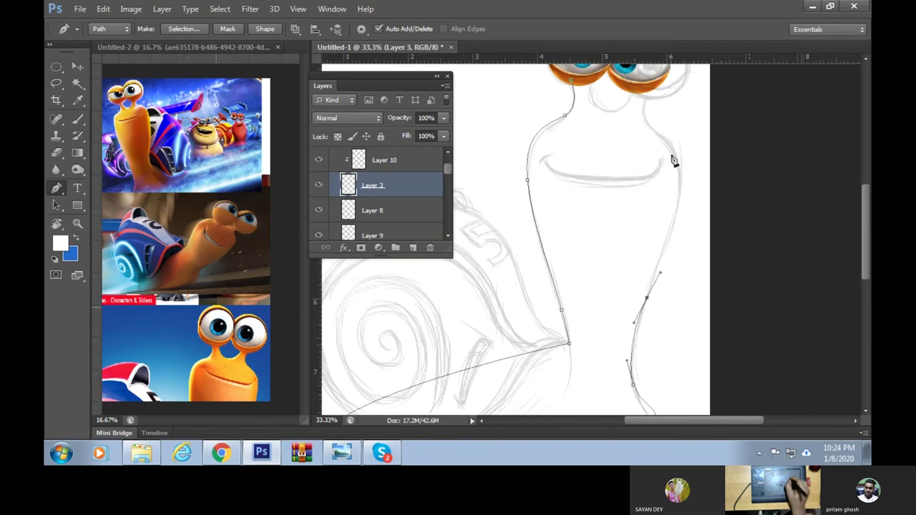
left_click_drag(653, 123, 587, 101)
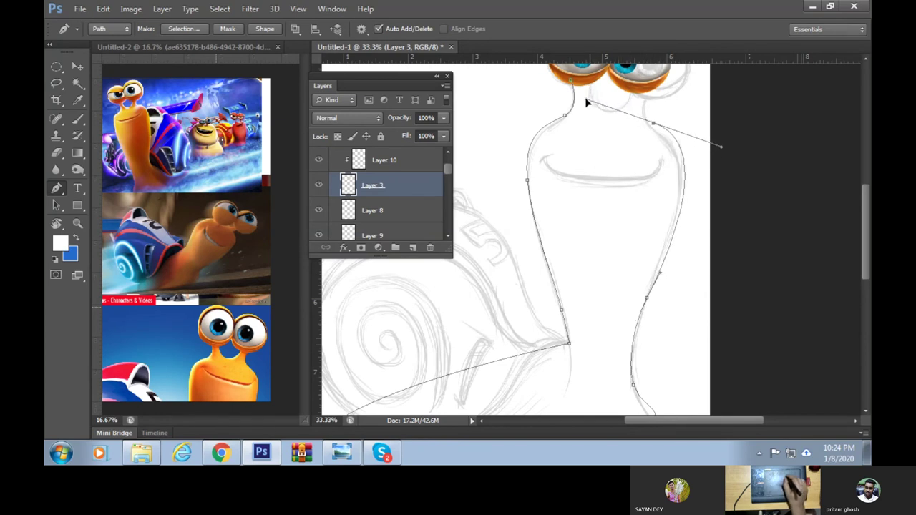
left_click(654, 124, "alt")
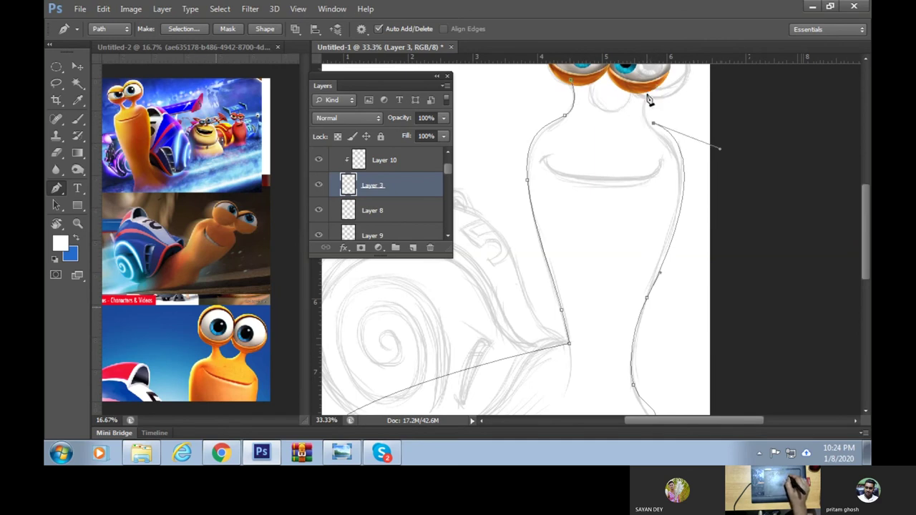
left_click_drag(639, 93, 646, 81)
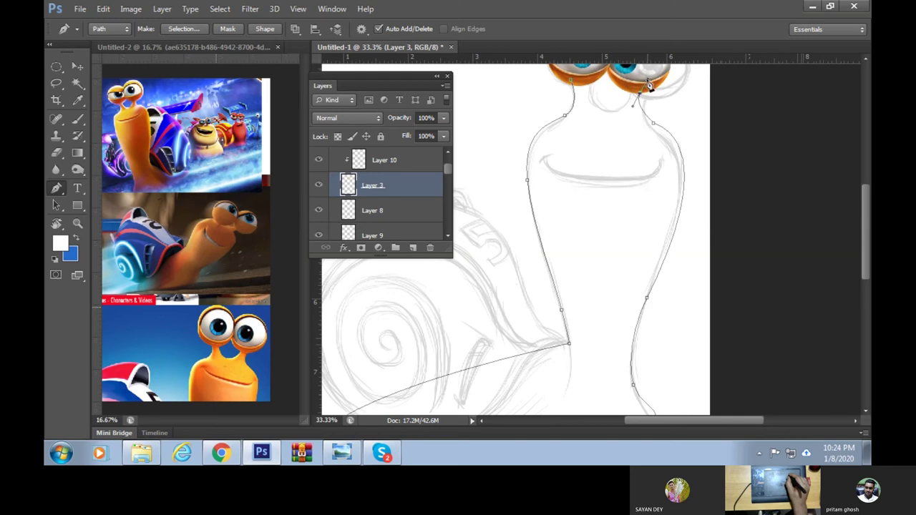
left_click_drag(620, 113, 598, 116)
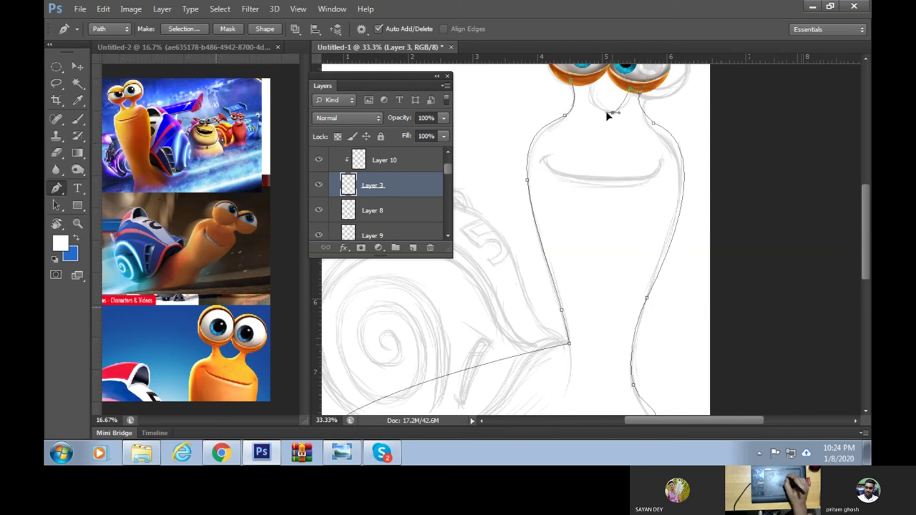
left_click_drag(581, 82, 576, 86)
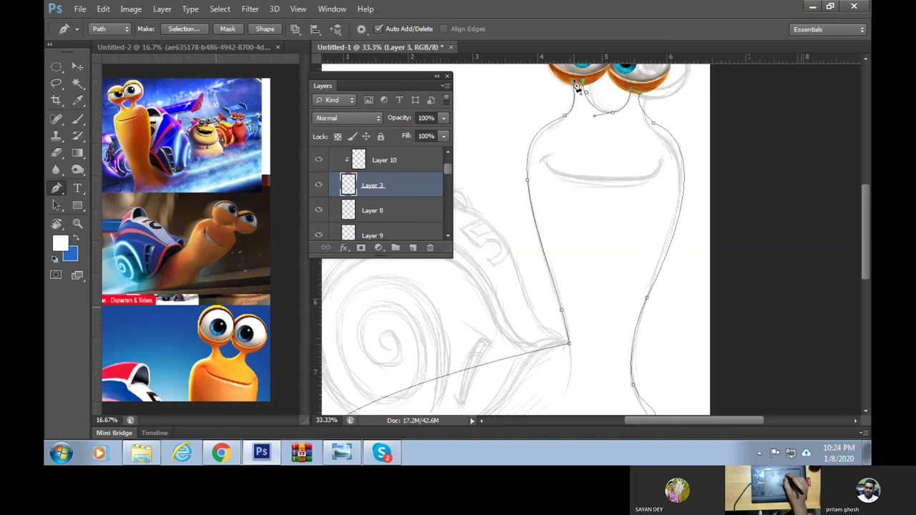
left_click(632, 84)
Load the closed body outline as a selection and open the foreground Color Picker
key("ctrl+Return")
key("ctrl+minus")
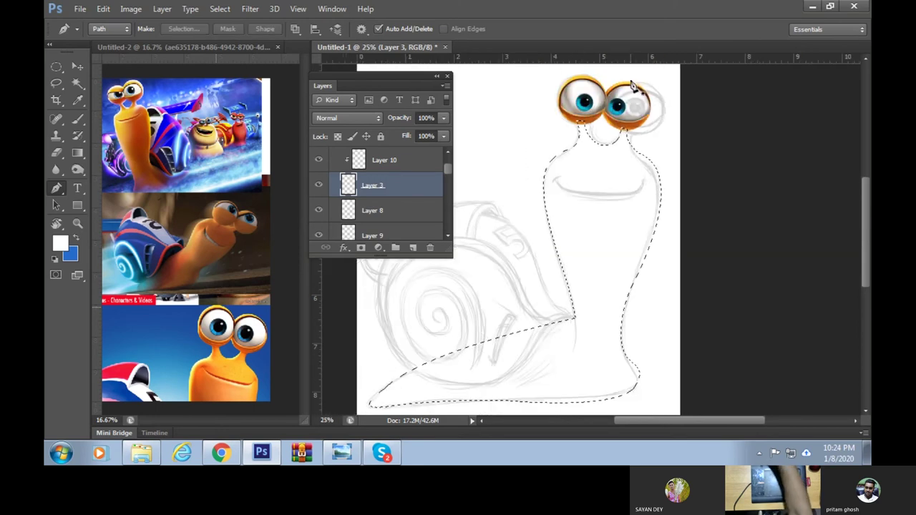
left_click(60, 243)
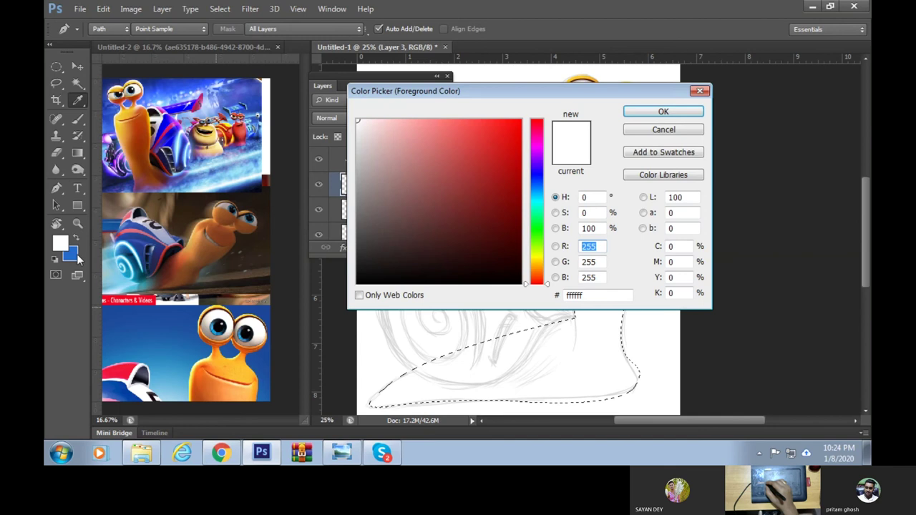
Set the foreground colour to an orange sampled from the reference snail
left_click(244, 375)
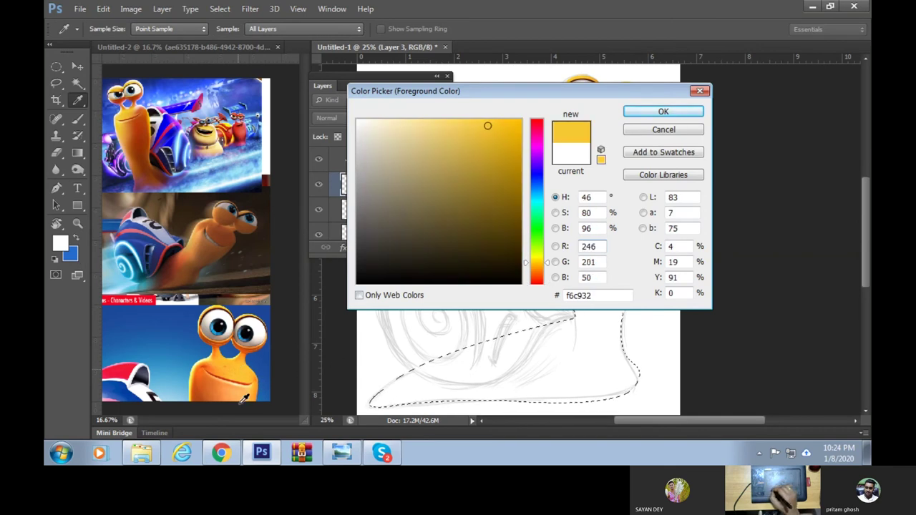
left_click(244, 401)
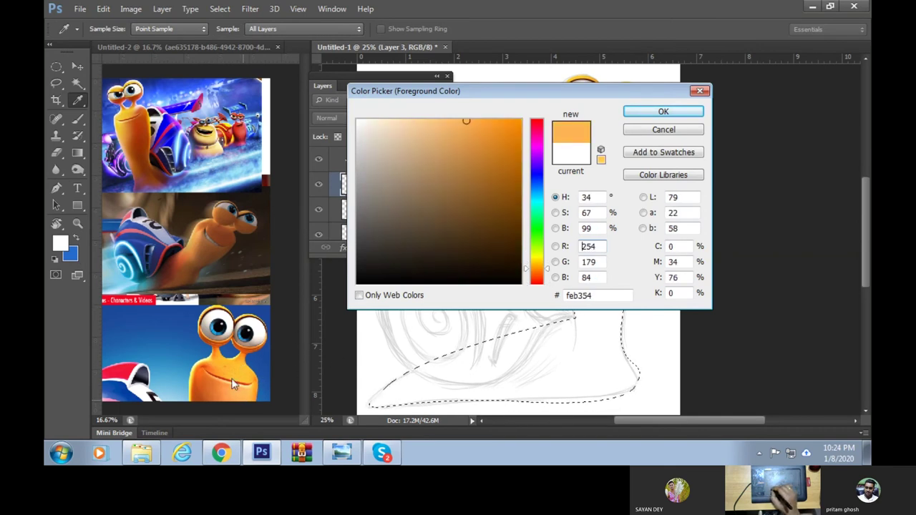
left_click(657, 113)
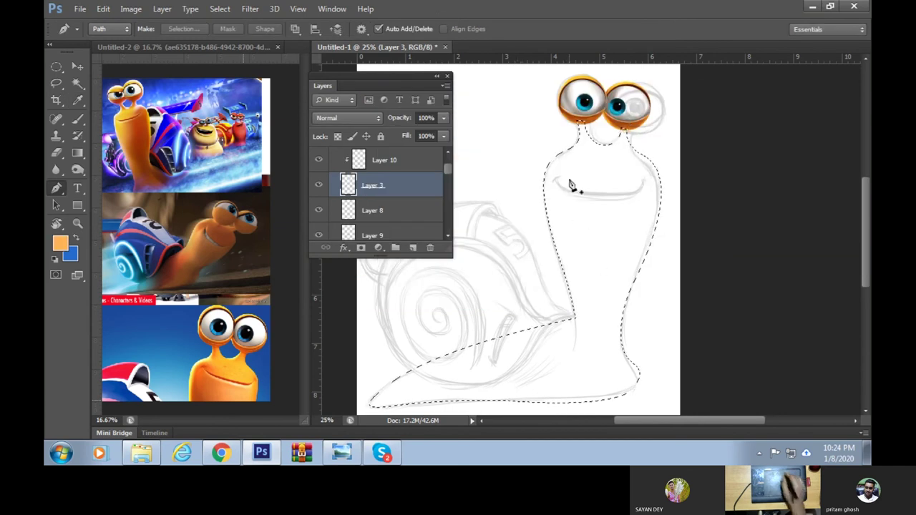
Fill the body selection with orange on a new Layer 16
left_click(318, 185)
left_click(318, 184)
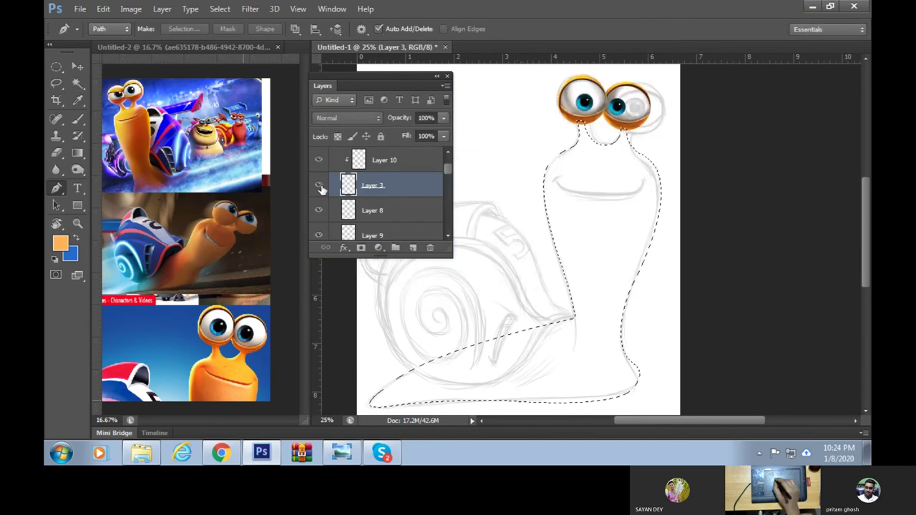
left_click_drag(447, 173, 447, 163)
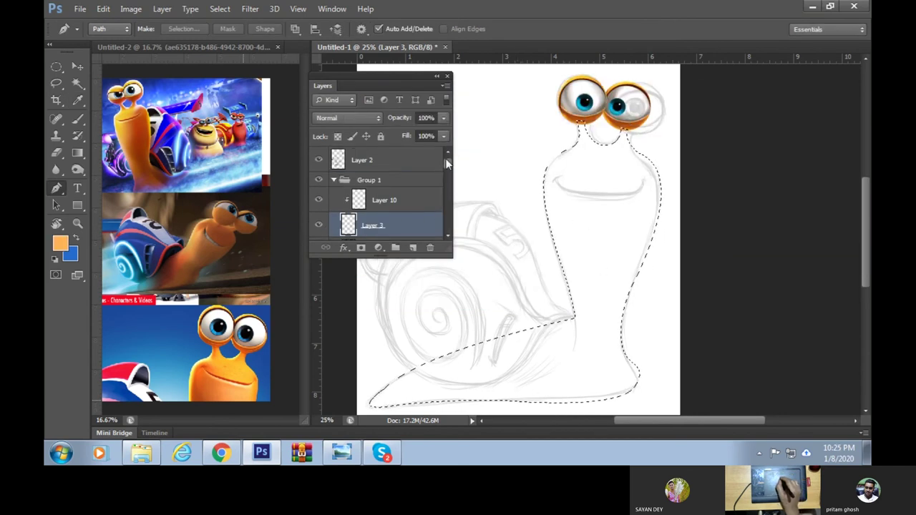
left_click(333, 181)
left_click(332, 195)
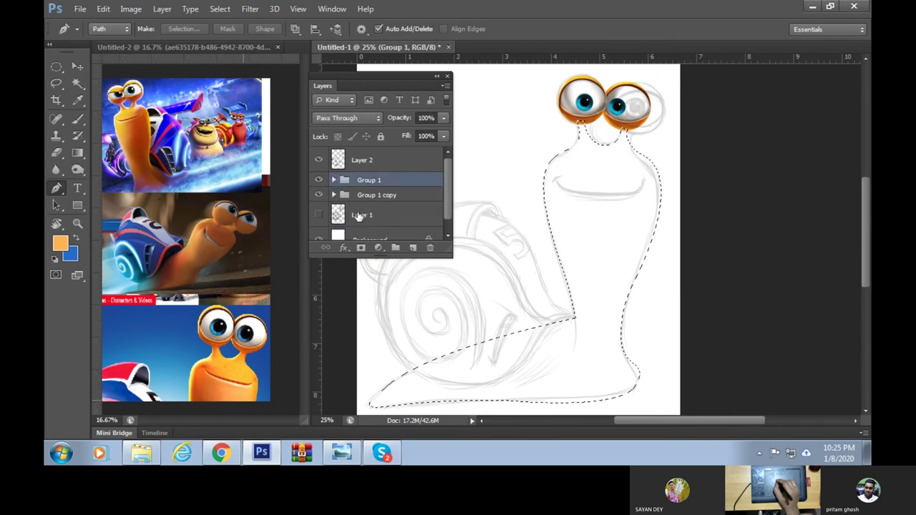
left_click(382, 215)
key("alt+BackSpace")
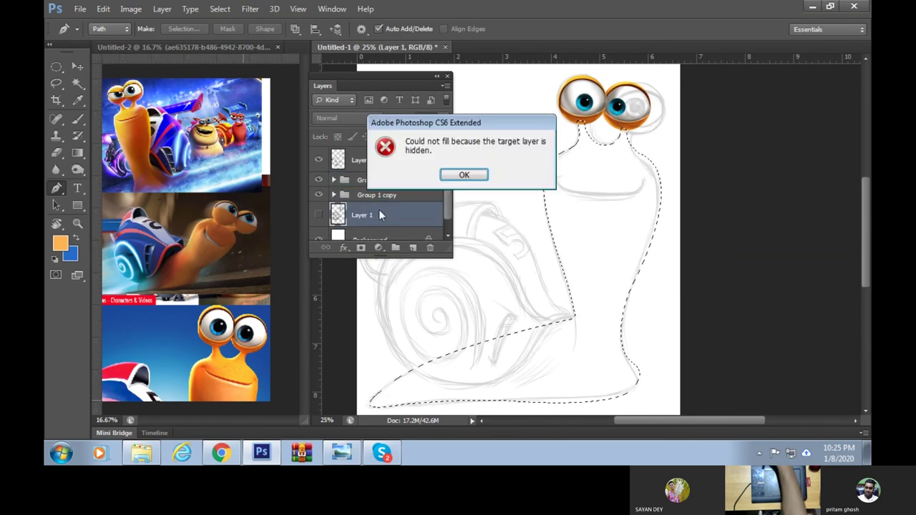
left_click(464, 175)
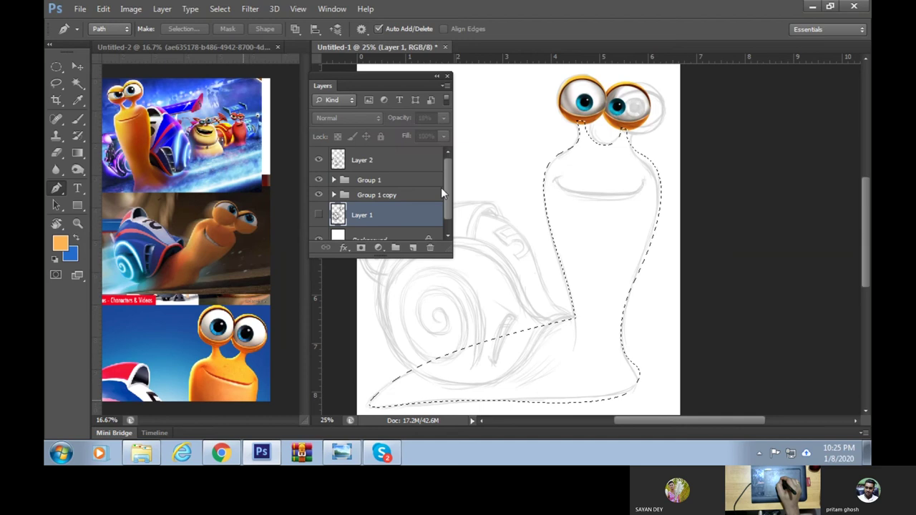
left_click(412, 248)
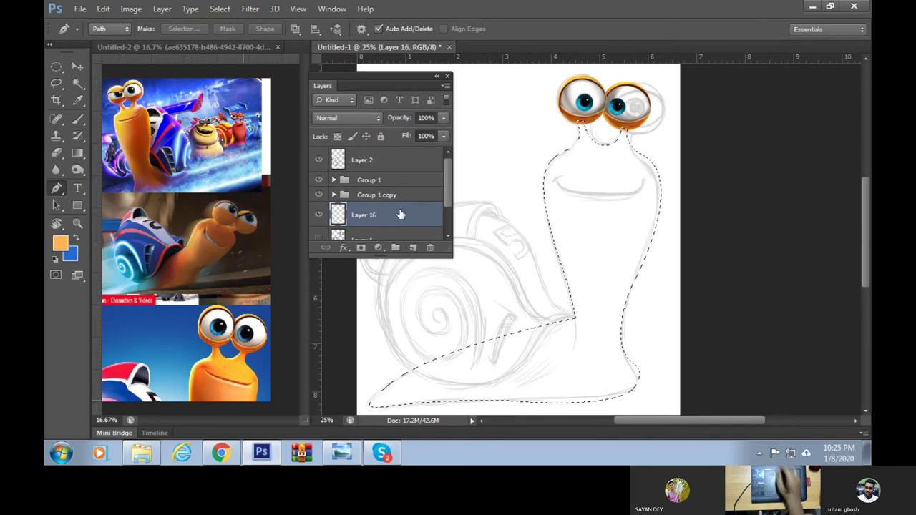
key("alt+BackSpace")
mouse_move(578, 339)
left_mouse_down()
mouse_move(668, 341)
mouse_move(636, 301)
left_mouse_up()
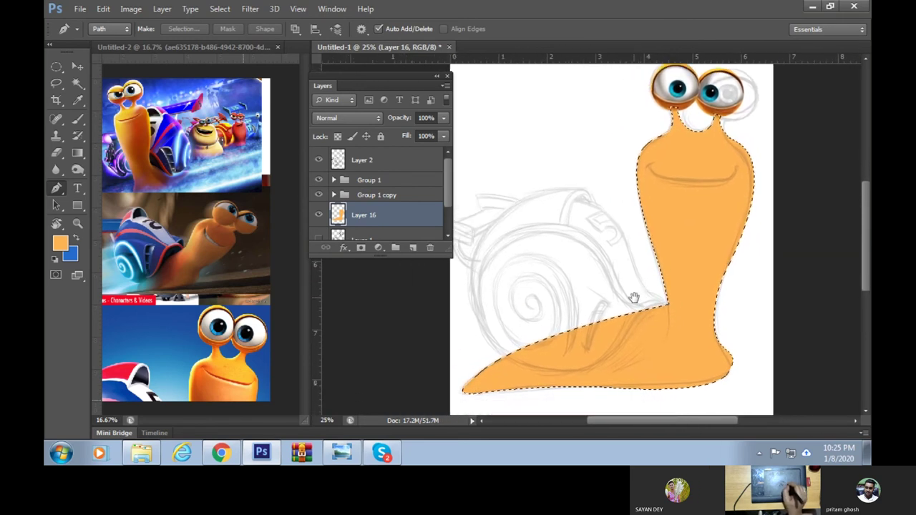
Move the bottom reference photo in Untitled-2, scale it to 21.12%, and return to Untitled-1
left_click(271, 378)
mouse_move(245, 370)
left_mouse_down()
mouse_move(245, 347)
mouse_move(259, 376)
left_mouse_up()
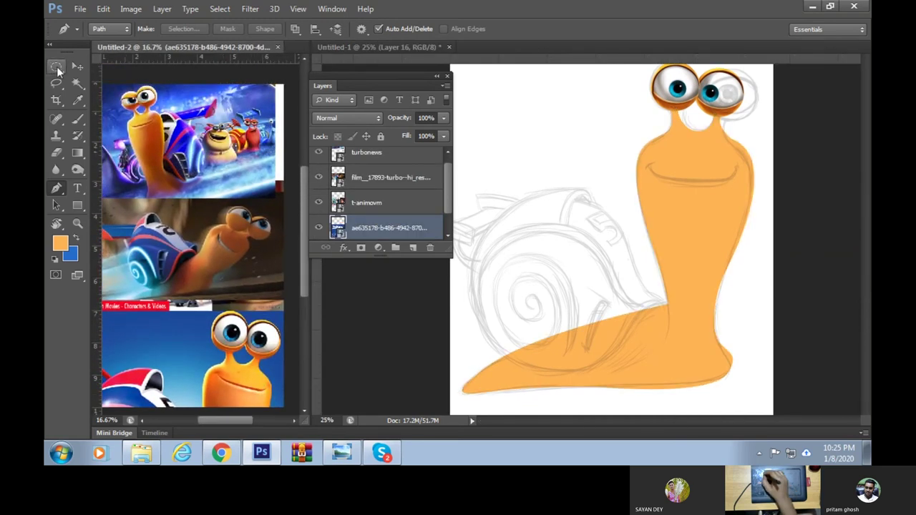
left_click(78, 66)
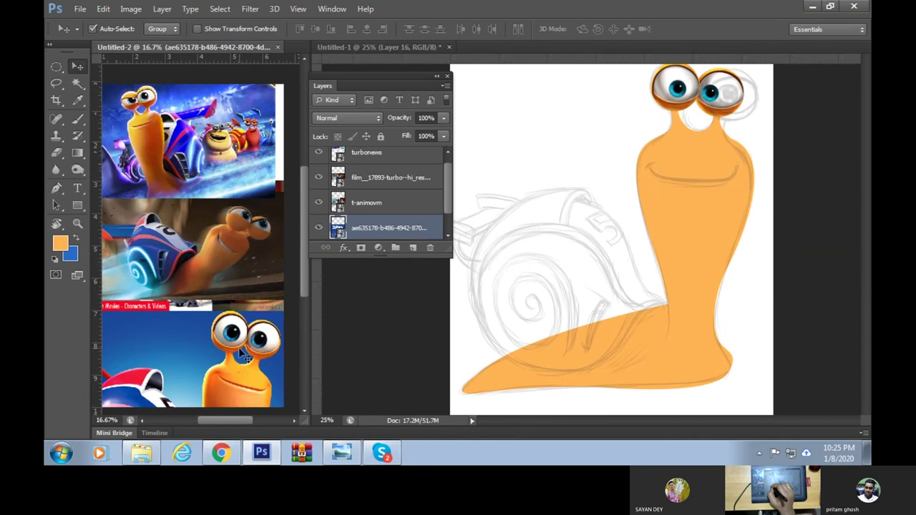
left_click_drag(242, 393, 226, 315)
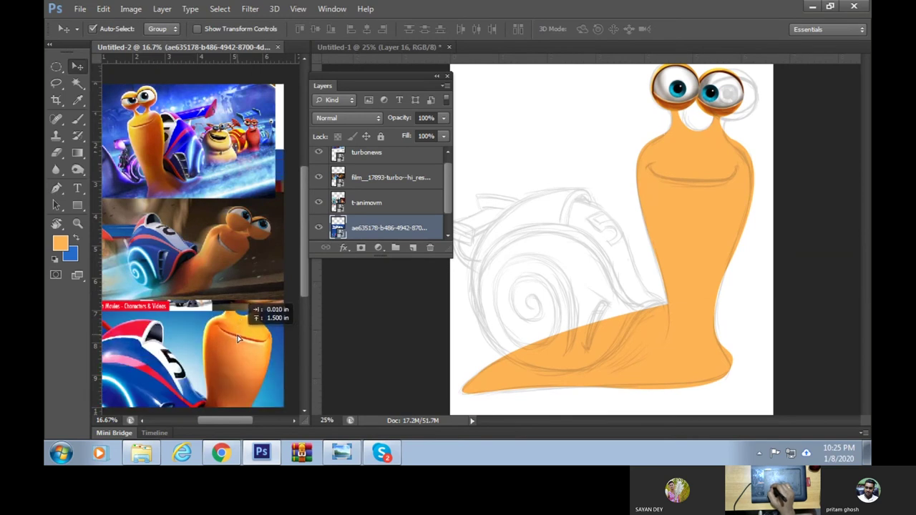
key("ctrl+t")
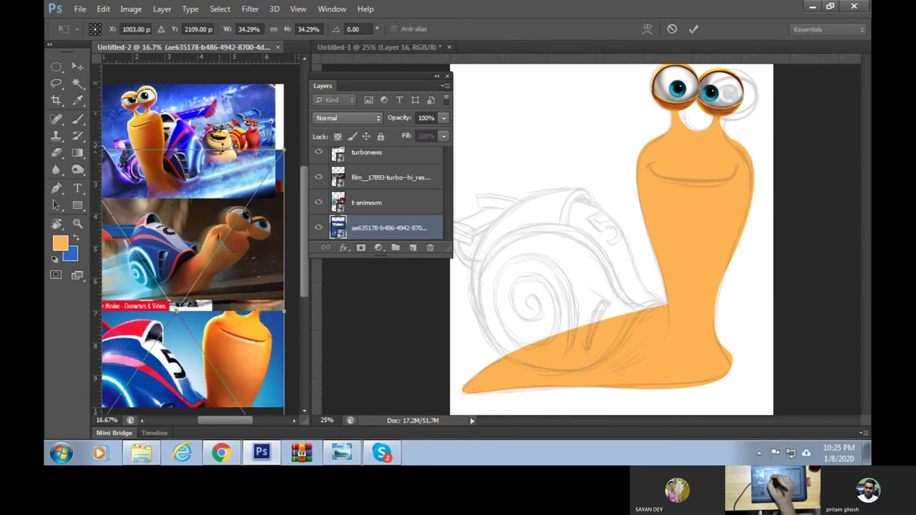
mouse_move(285, 152)
left_mouse_down()
mouse_move(232, 352)
mouse_move(240, 353)
left_mouse_up()
left_click(257, 360)
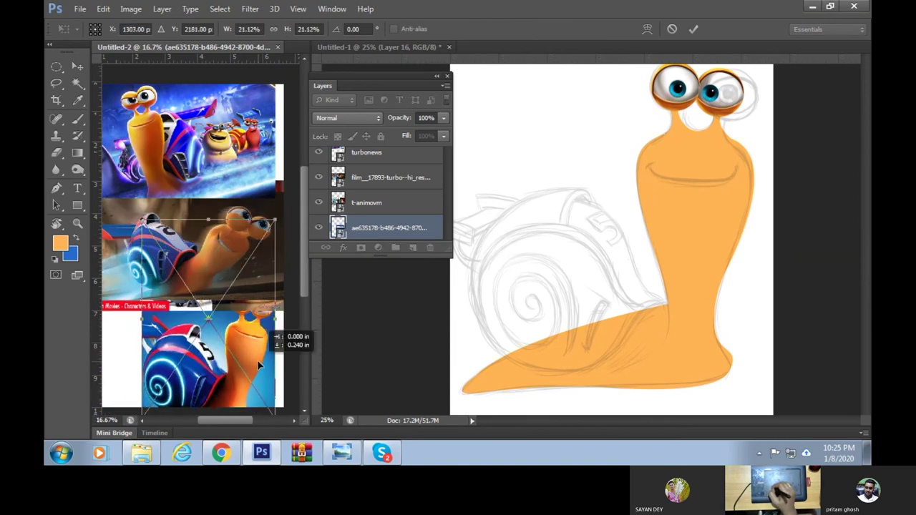
key("Return")
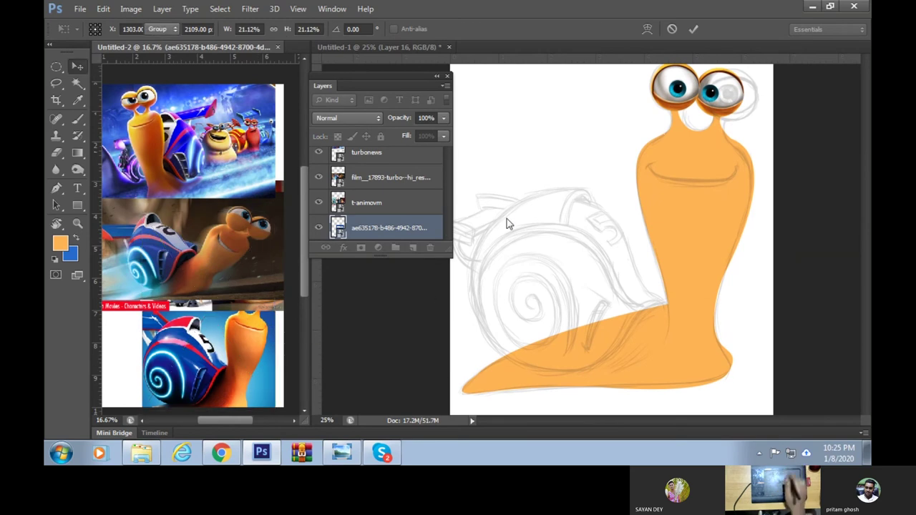
left_click(682, 270)
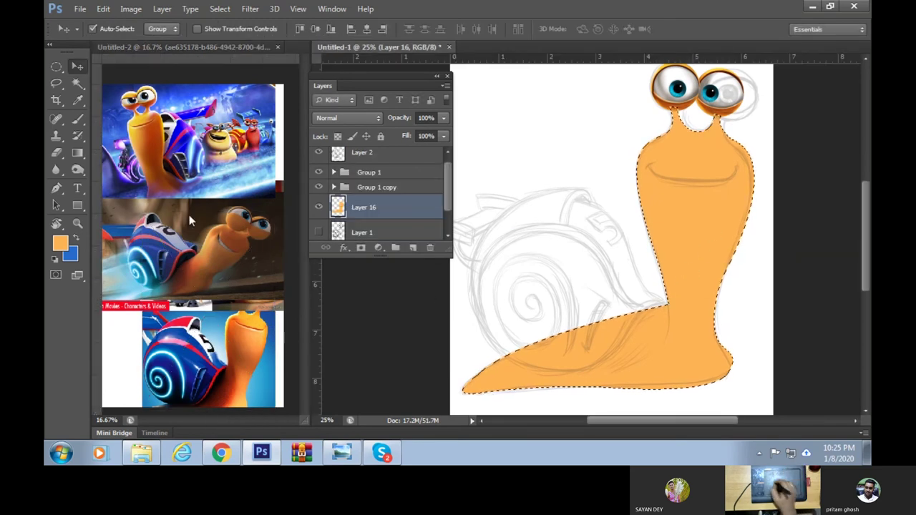
Add a new Layer 17 clipped to the orange body Layer 16
left_click(77, 119)
left_click(413, 248)
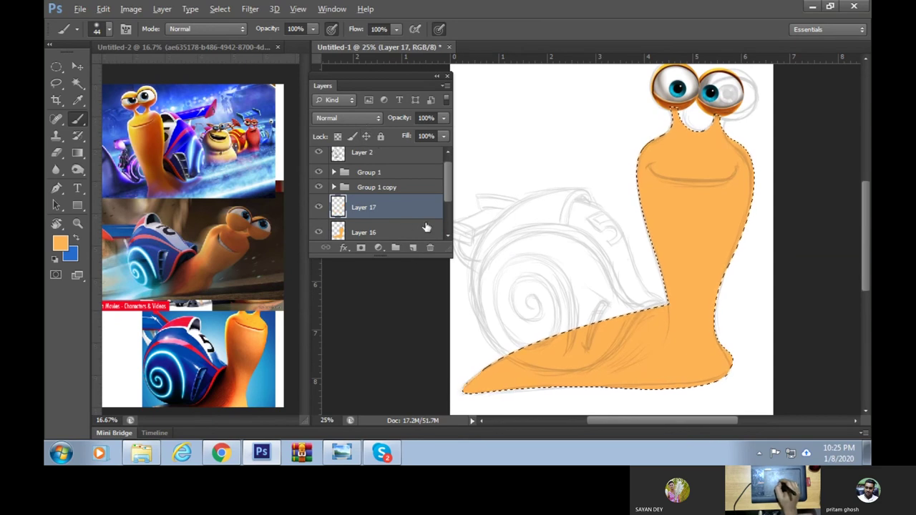
left_click(428, 227)
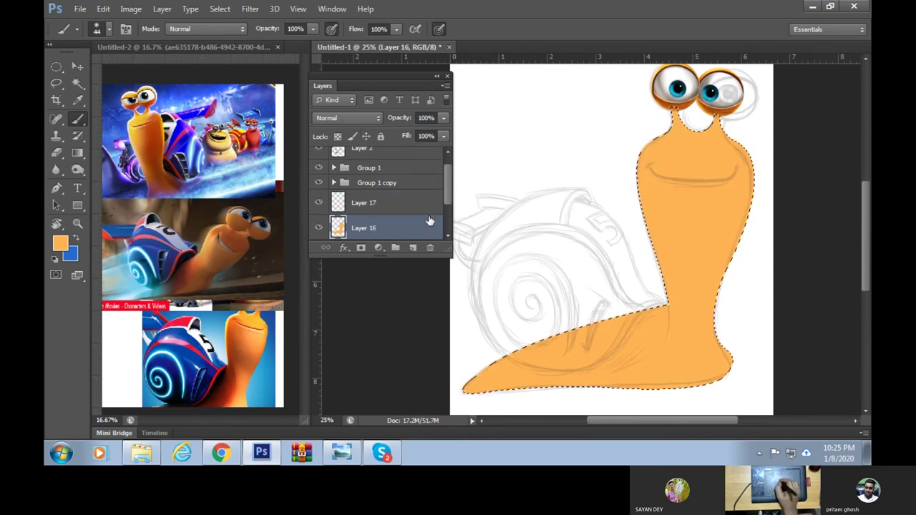
left_click(435, 215, "alt")
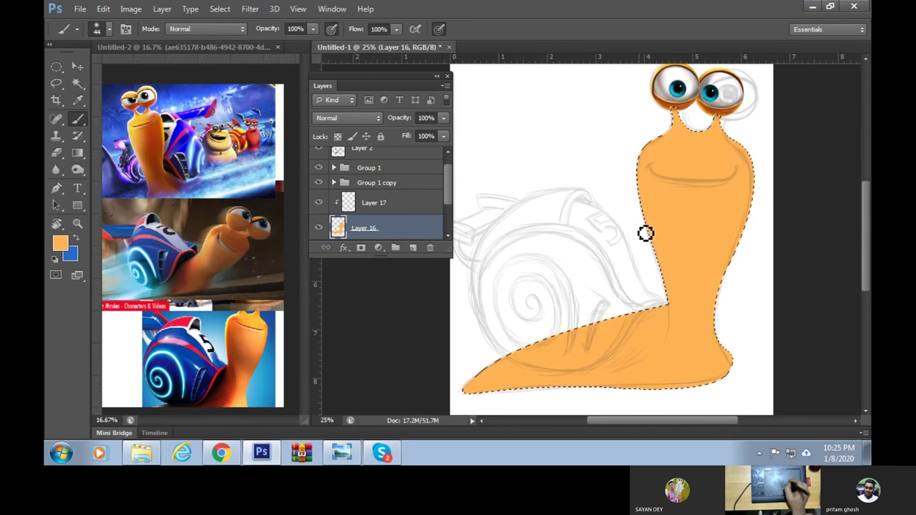
left_click(403, 206)
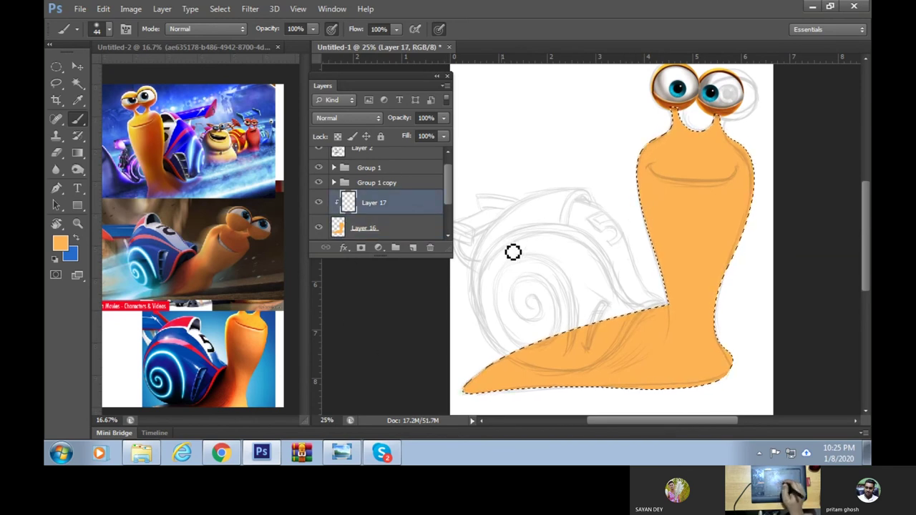
Shade the body's left edge darker orange with a large soft brush
left_click(233, 340, "alt")
right_click(613, 197)
left_click_drag(654, 220, 713, 220)
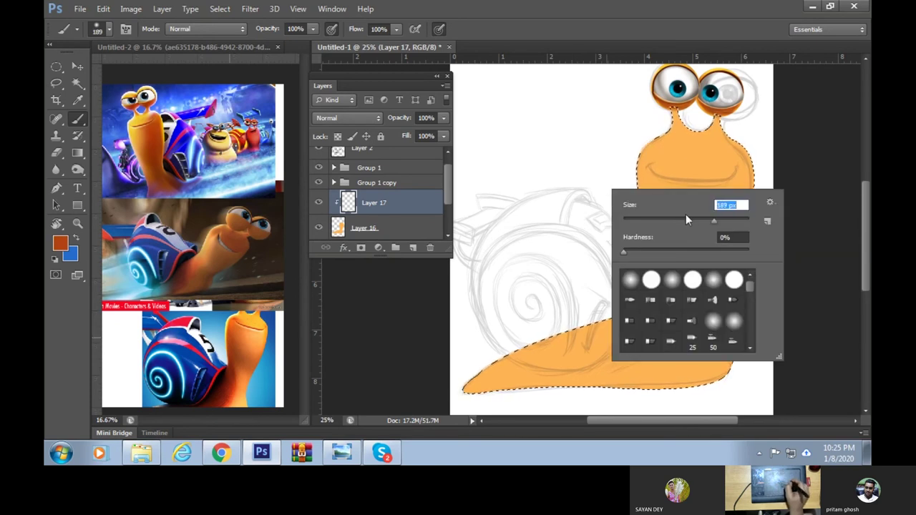
left_click_drag(725, 219, 727, 219)
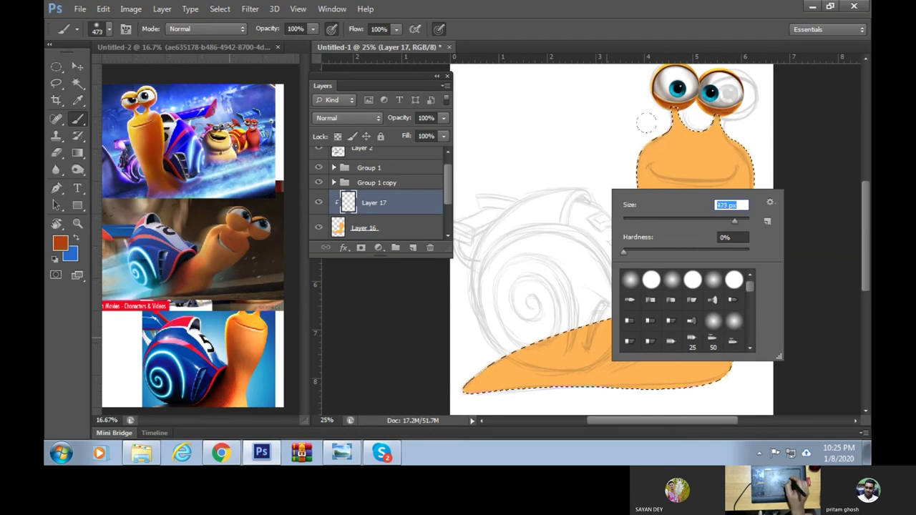
key("Return")
left_click_drag(650, 161, 646, 193)
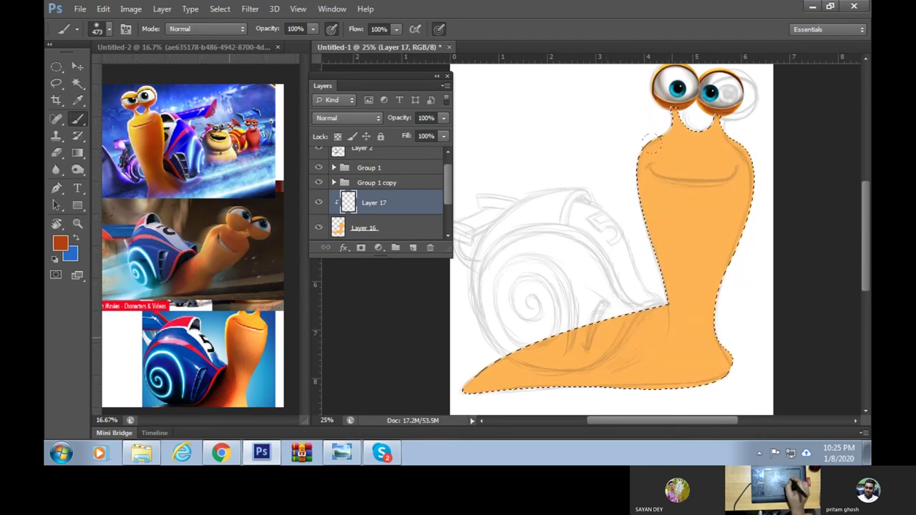
left_click_drag(652, 152, 648, 225)
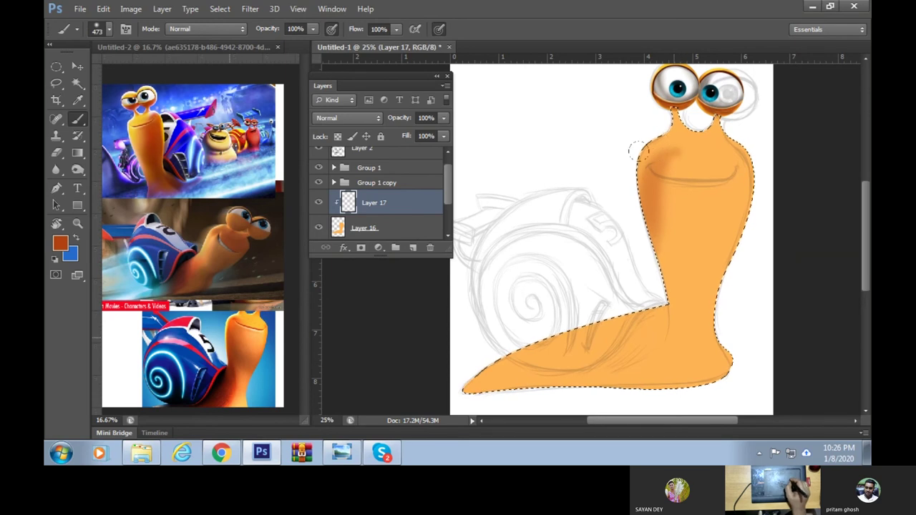
left_click_drag(637, 150, 669, 315)
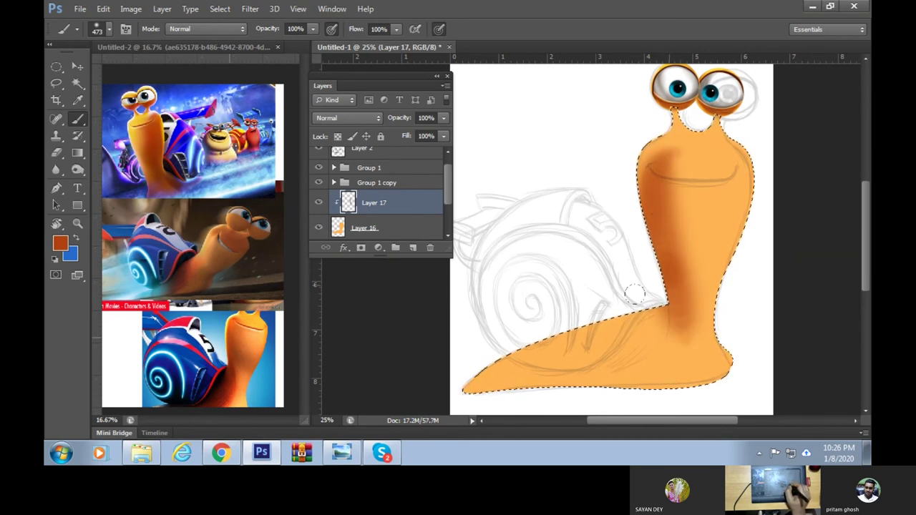
left_click_drag(673, 259, 515, 361)
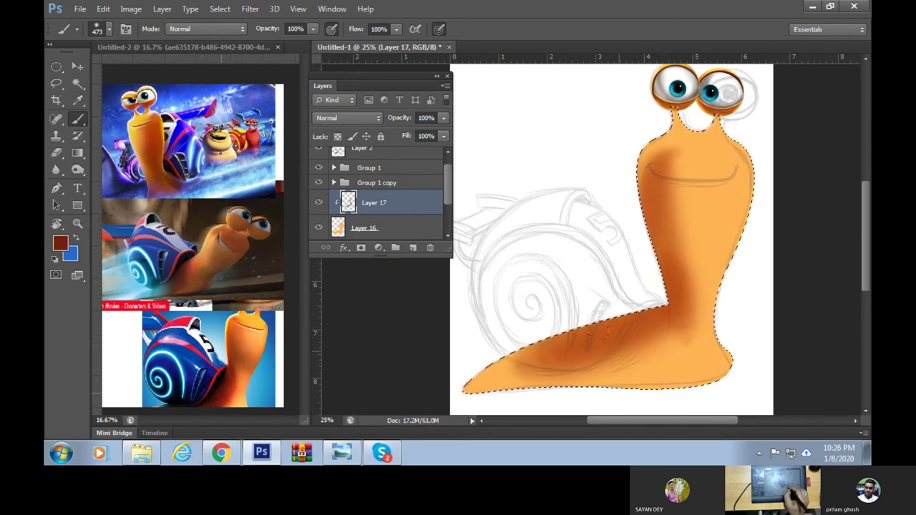
Shade the upper edge of the foot orange-red
left_click_drag(662, 329, 529, 357)
key("ctrl+z")
mouse_move(669, 314)
left_mouse_down()
mouse_move(637, 336)
mouse_move(551, 344)
left_mouse_up()
key("ctrl+z")
left_click(232, 392, "alt")
left_click_drag(665, 325, 479, 379)
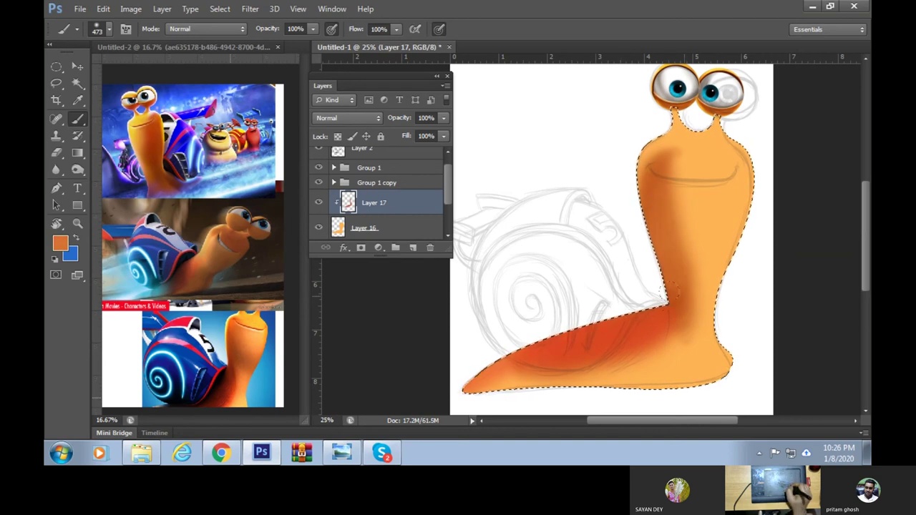
Darken the neck's right side and brighten the head with yellow-orange
left_click(744, 157, "alt")
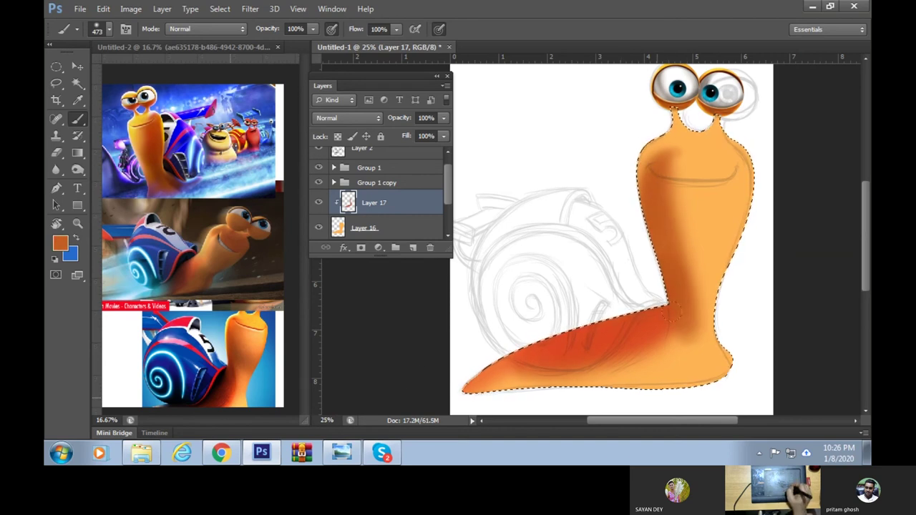
left_click_drag(744, 155, 673, 305)
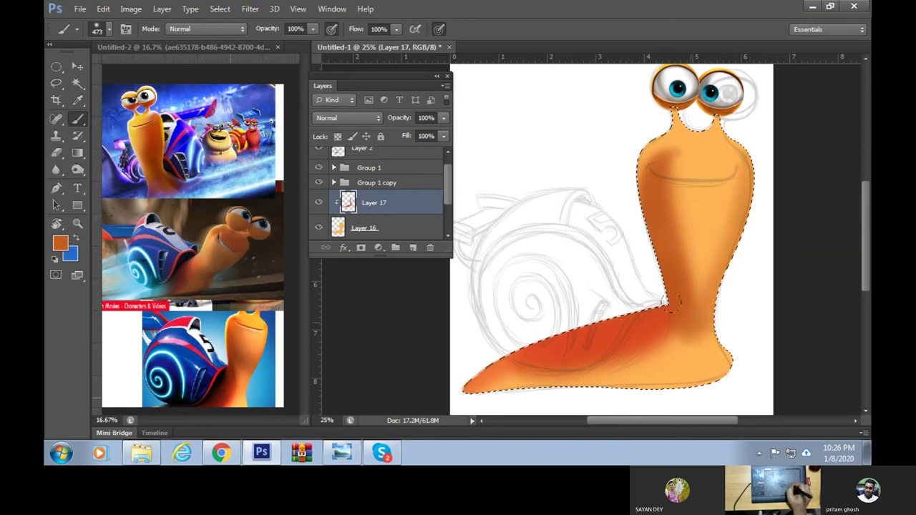
left_click(274, 316, "alt")
left_click_drag(639, 125, 724, 124)
mouse_move(649, 127)
left_mouse_down()
mouse_move(669, 171)
mouse_move(644, 183)
left_mouse_up()
Resize the brush to 145–152 px and sample orange from the snail's neck
right_click(676, 175)
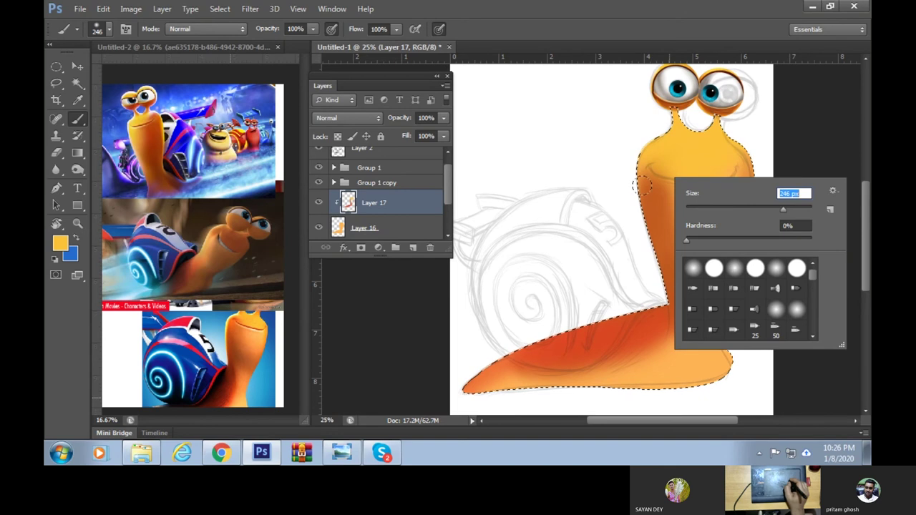
left_click(763, 207)
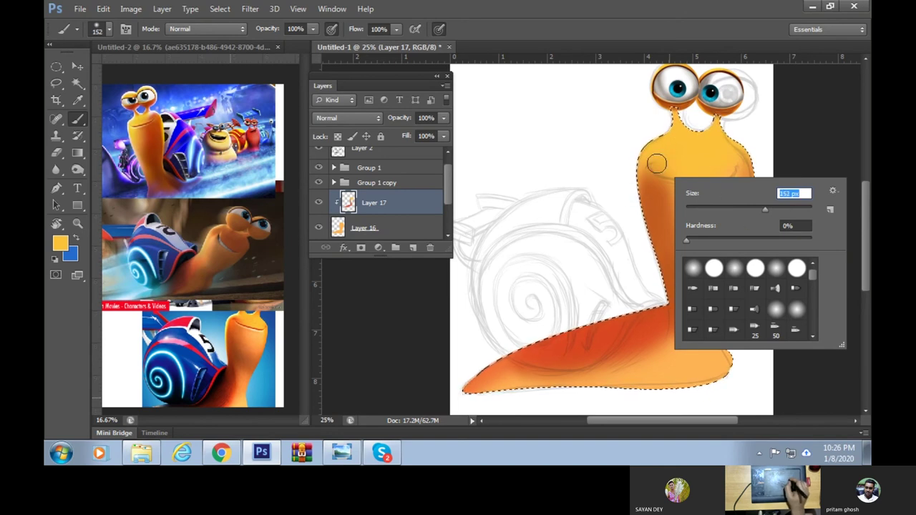
left_click(675, 146)
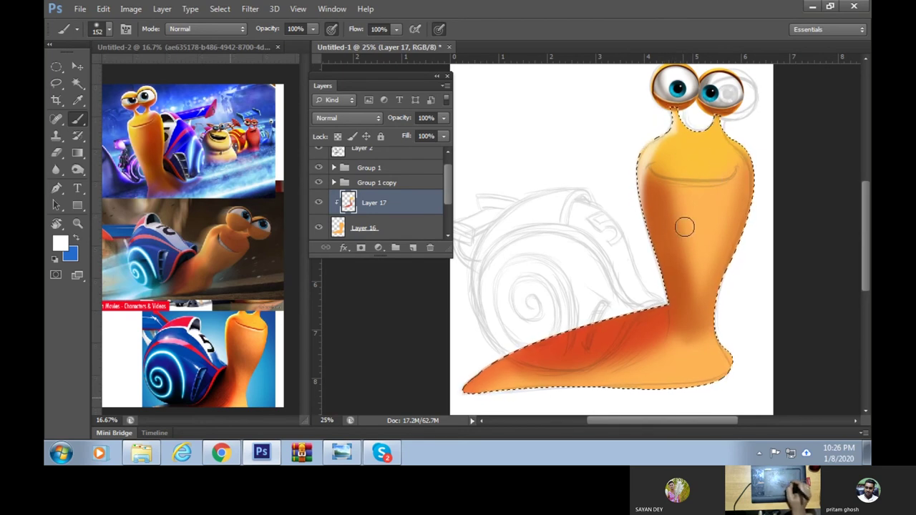
right_click(676, 202)
left_click(658, 201)
left_click(664, 185, "alt")
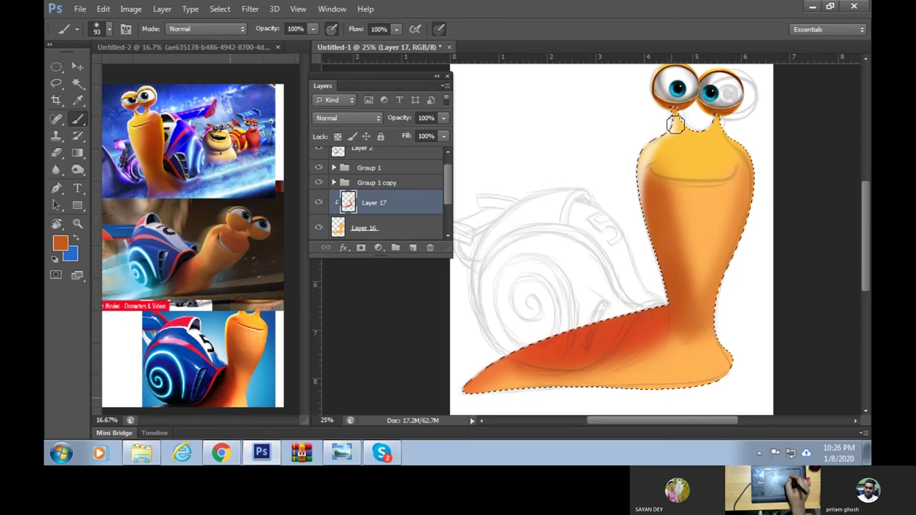
right_click(718, 123)
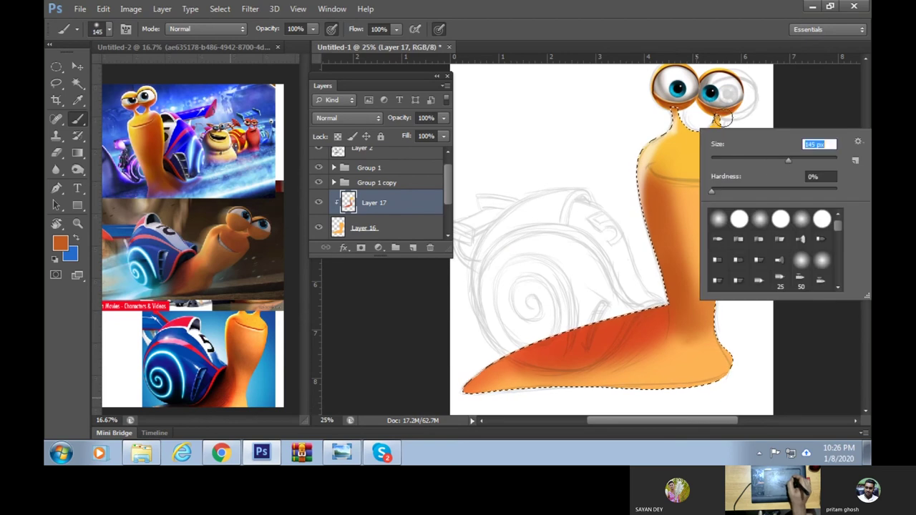
key("Return")
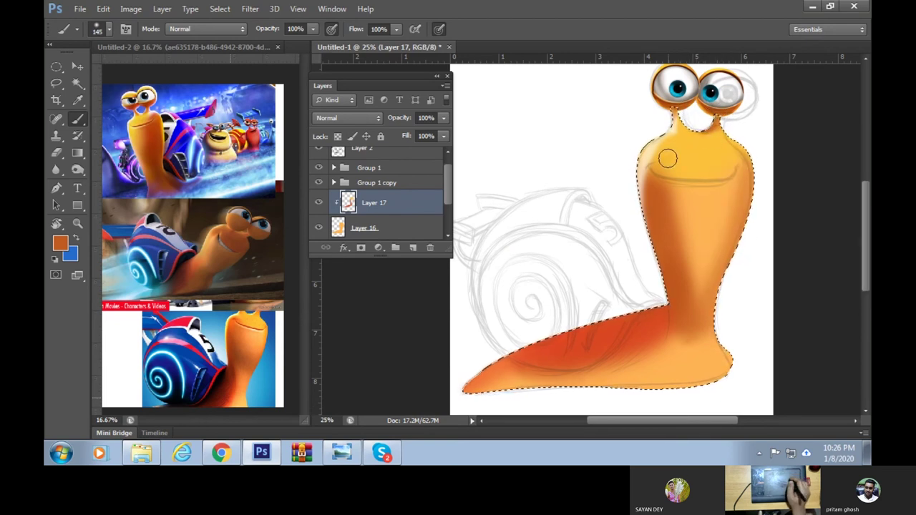
Sample a light yellow-orange and enlarge the soft brush up to 473 px
right_click(644, 169)
left_click_drag(736, 198, 744, 198)
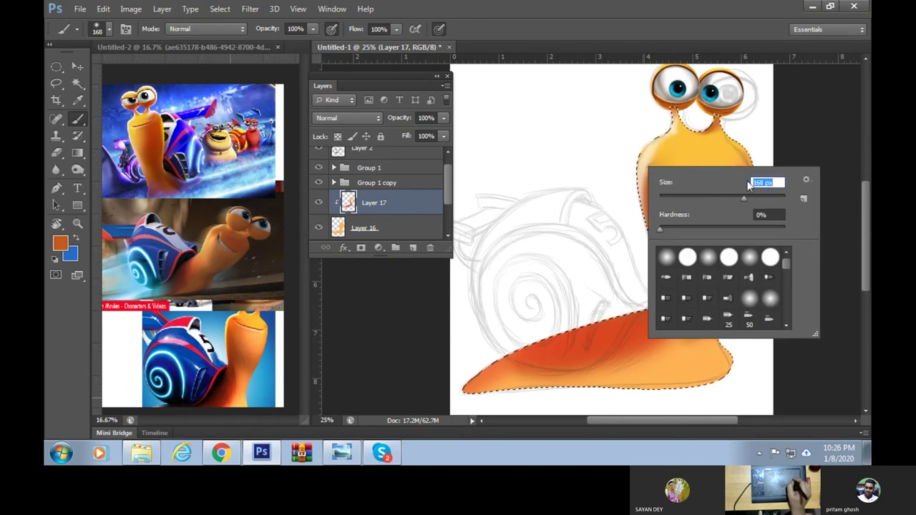
key("Return")
right_click(692, 176)
left_click_drag(800, 206, 802, 204)
key("Return")
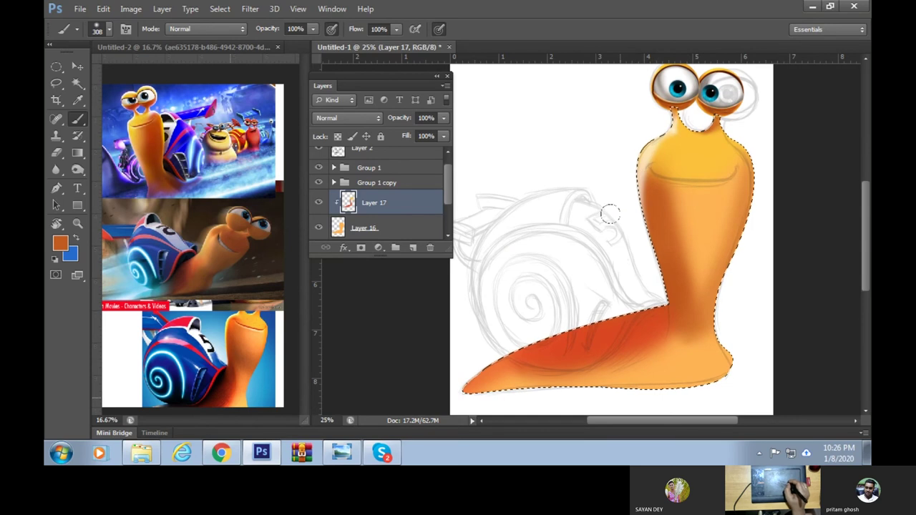
left_click(718, 155, "alt")
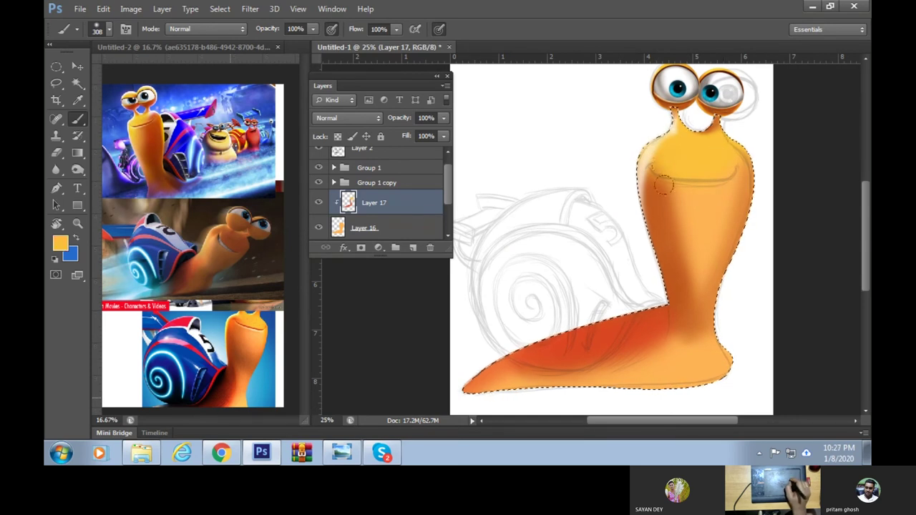
right_click(692, 179)
left_click(814, 216)
key("Return")
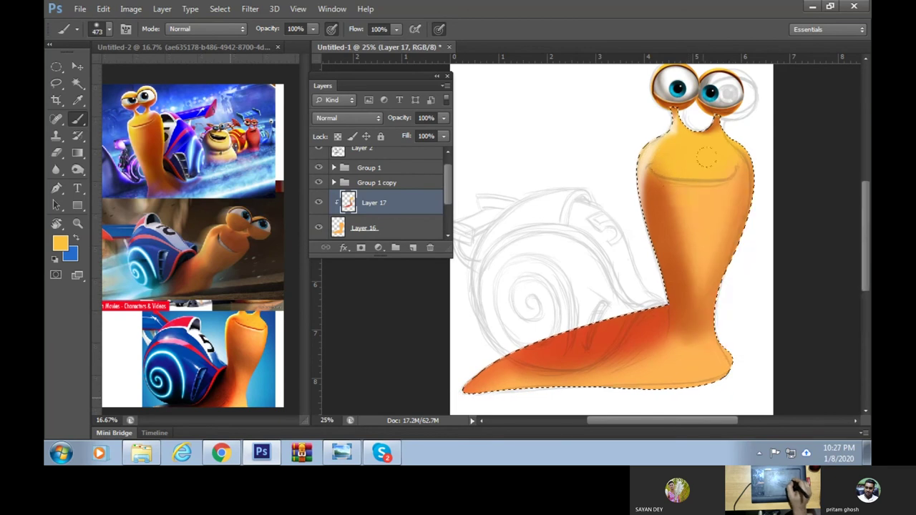
Brighten the upper-left body and shade down the neck in dark and lighter orange
left_click_drag(650, 163, 688, 234)
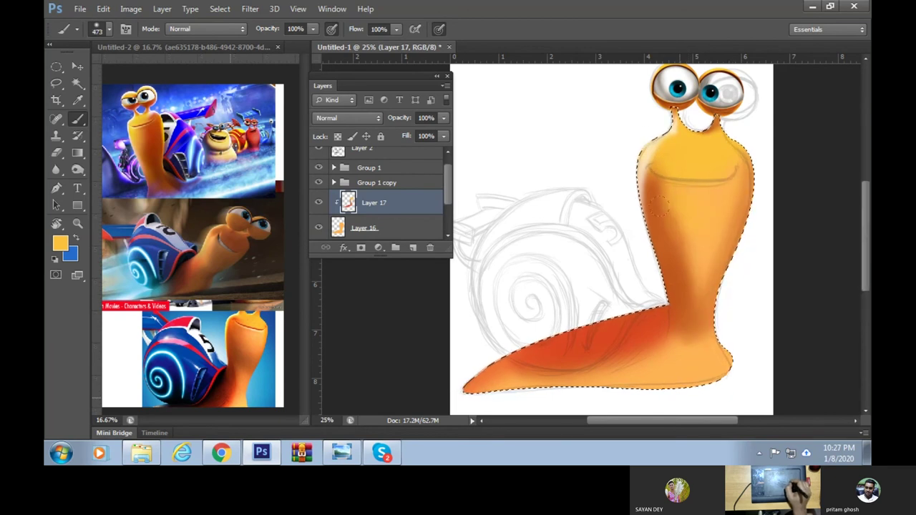
left_click(648, 215, "alt")
mouse_move(662, 179)
left_mouse_down()
mouse_move(716, 272)
mouse_move(701, 301)
mouse_move(705, 318)
left_mouse_up()
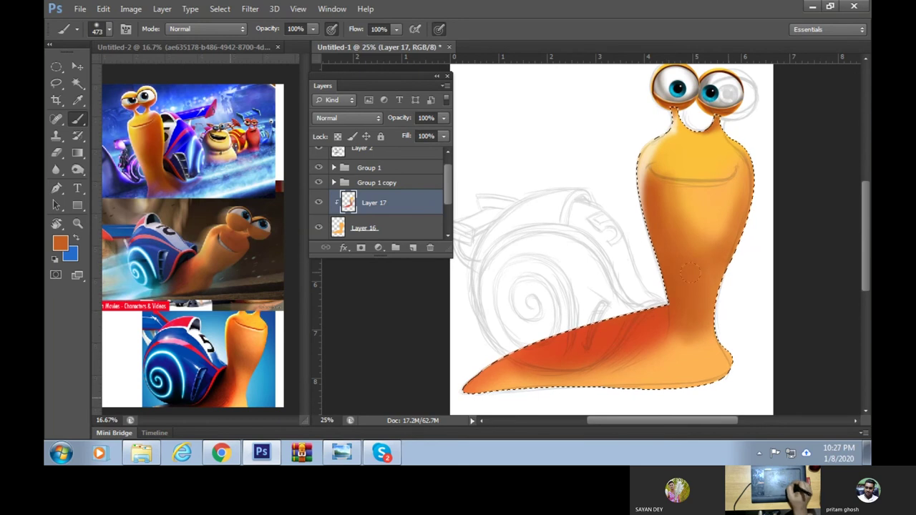
left_click_drag(629, 153, 643, 155)
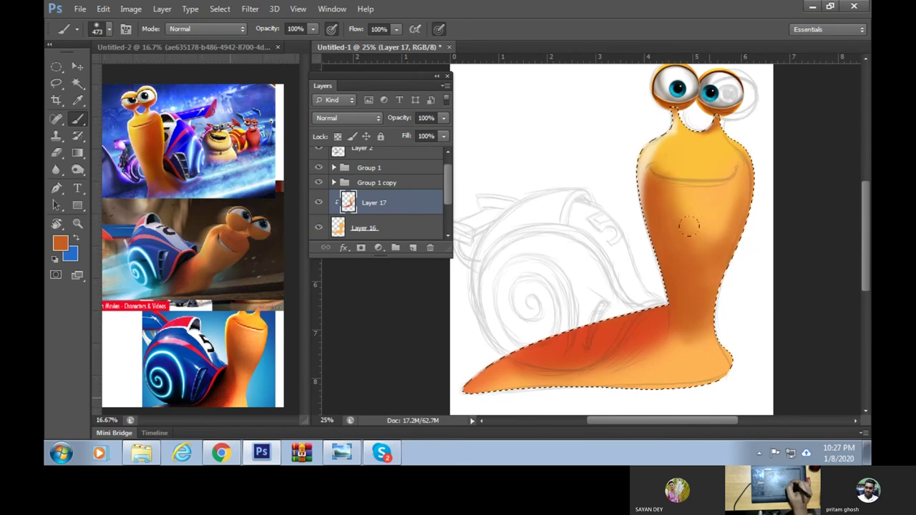
left_click(687, 199, "alt")
right_click(655, 186)
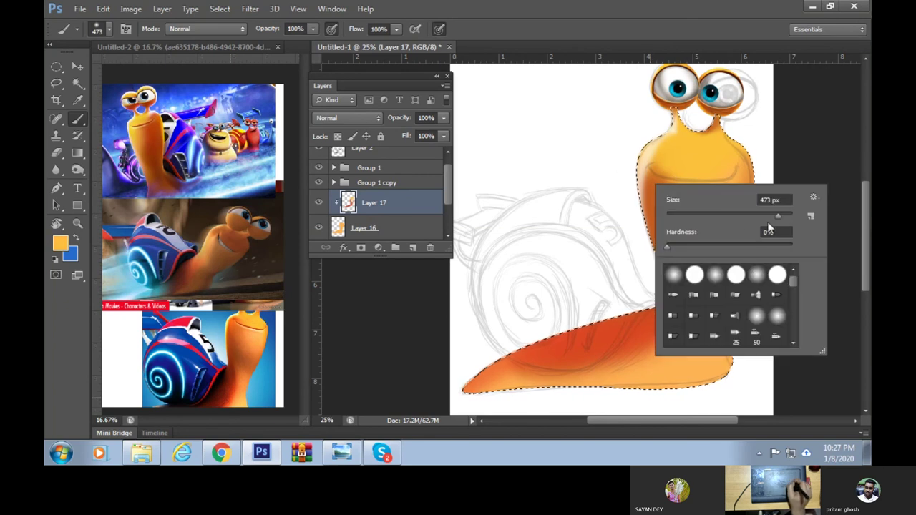
key("Return")
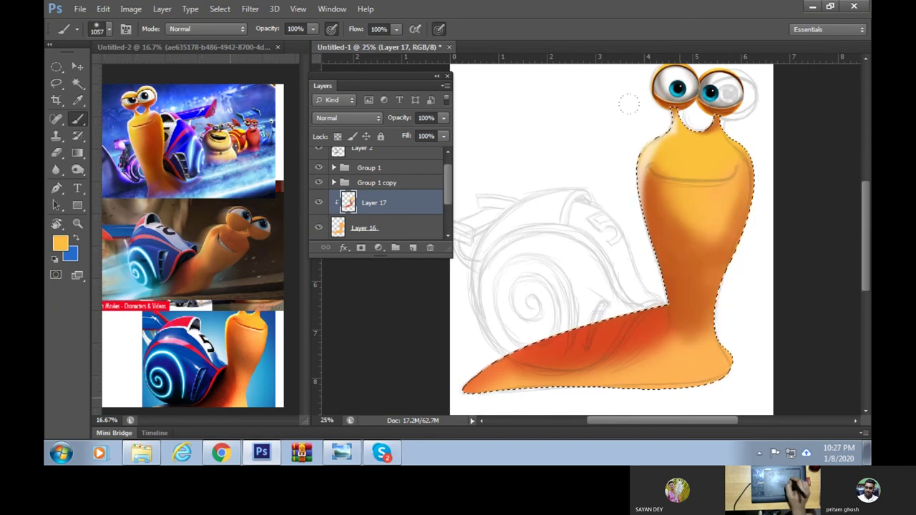
left_click_drag(644, 165, 687, 236)
Sample a darker body orange and resize the brush to 329, then 401 px
left_click(701, 268, "alt")
right_click(644, 187)
left_click_drag(765, 221, 758, 221)
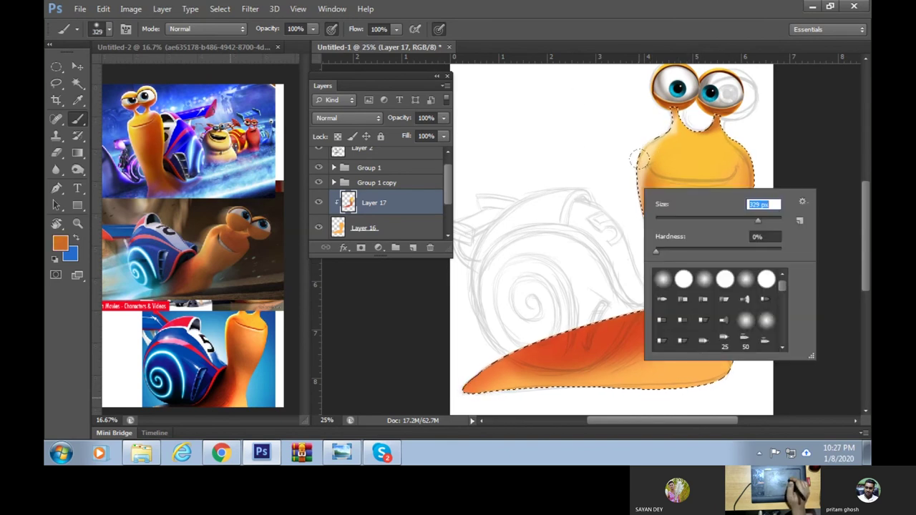
key("Return")
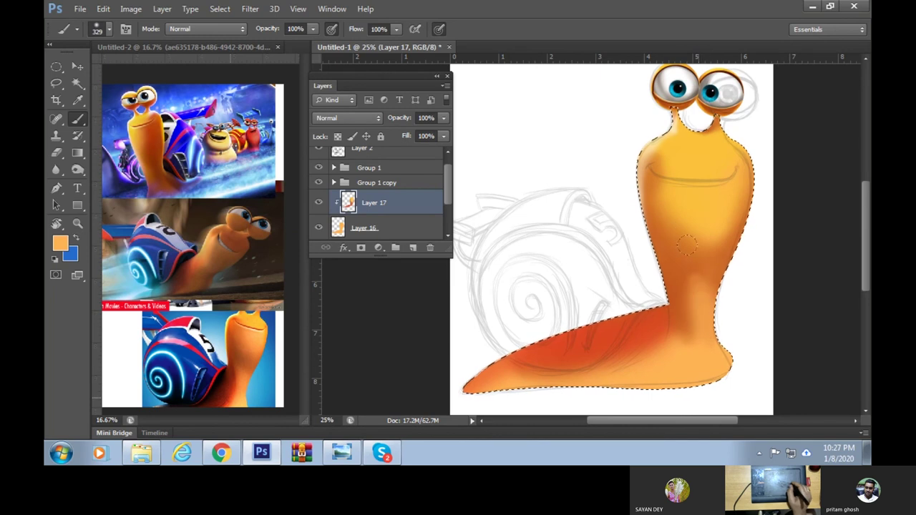
right_click(708, 294)
left_click_drag(768, 301, 780, 300)
left_click(773, 300)
left_click(704, 203)
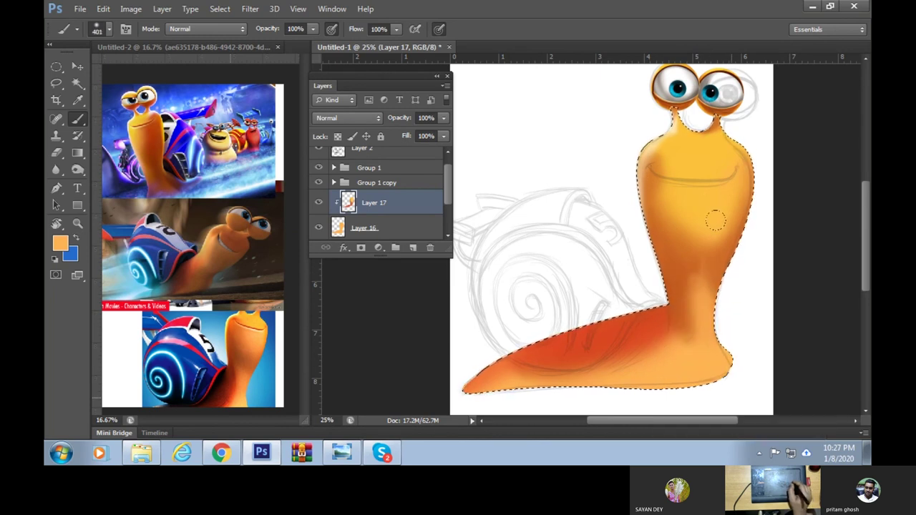
Sample dark and light oranges from the lower body, settling on red-orange
left_click(680, 231, "alt")
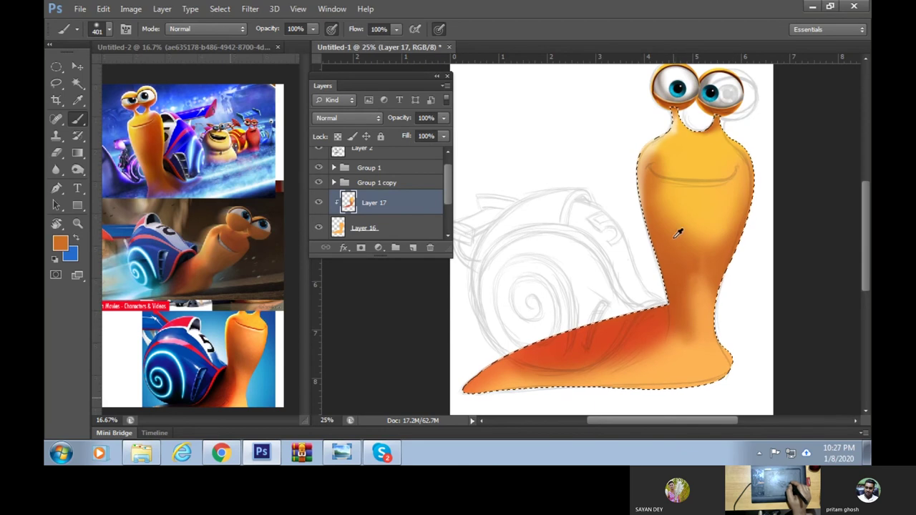
left_click(693, 362, "alt")
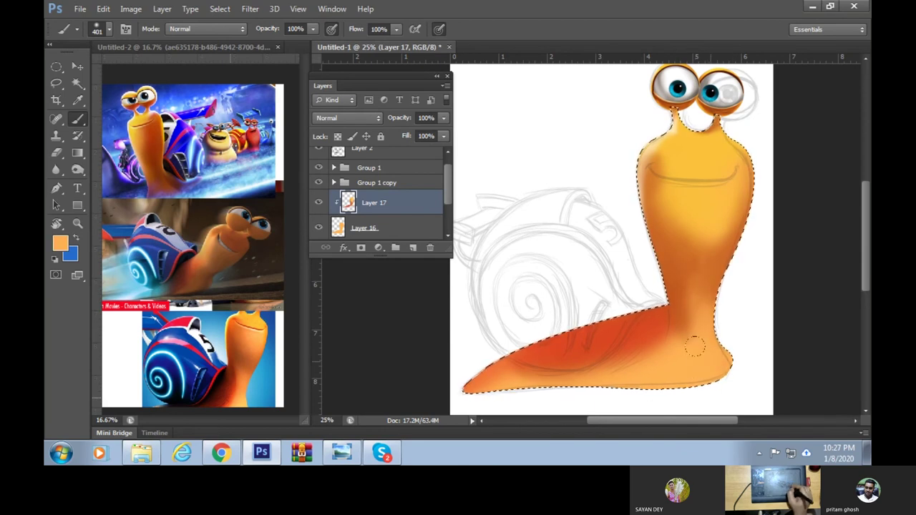
left_click(641, 332, "alt")
left_click(681, 364, "alt")
left_click(659, 334, "alt")
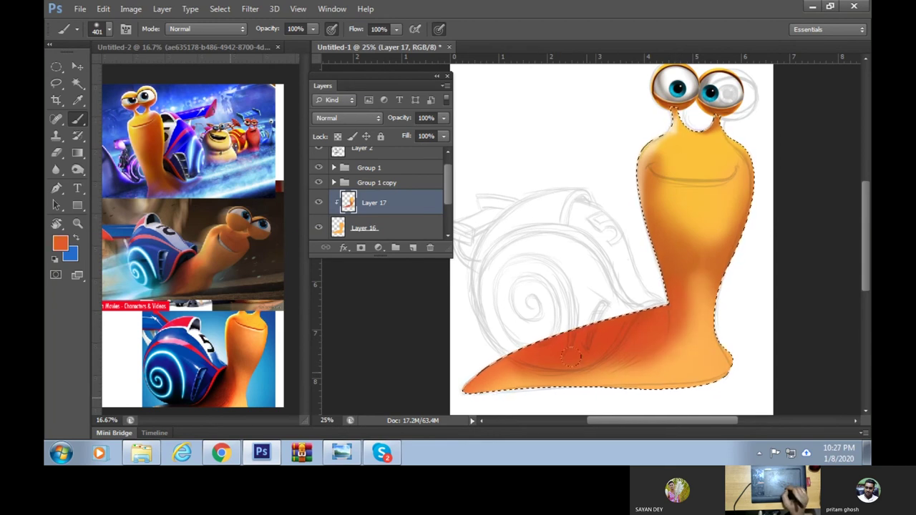
Paint dark maroon shading across the lower body and its upper edge
left_click(218, 392, "alt")
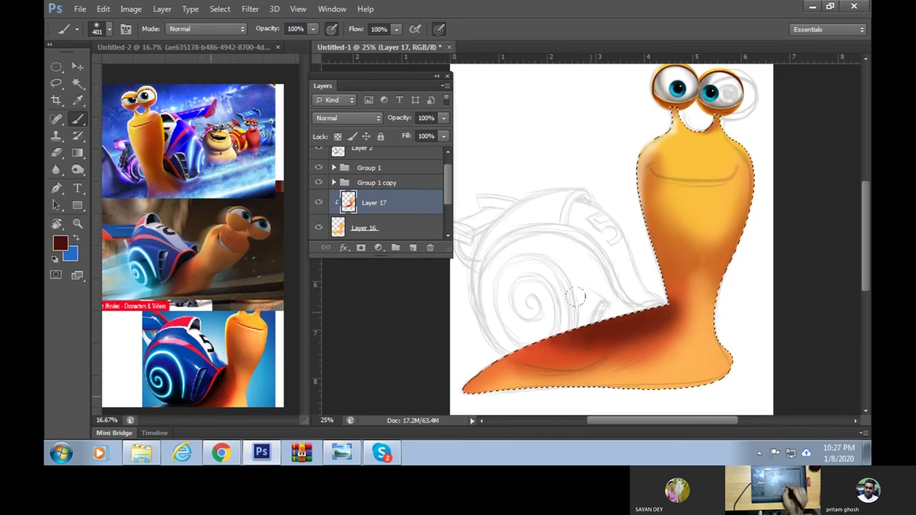
left_click_drag(619, 300, 558, 354)
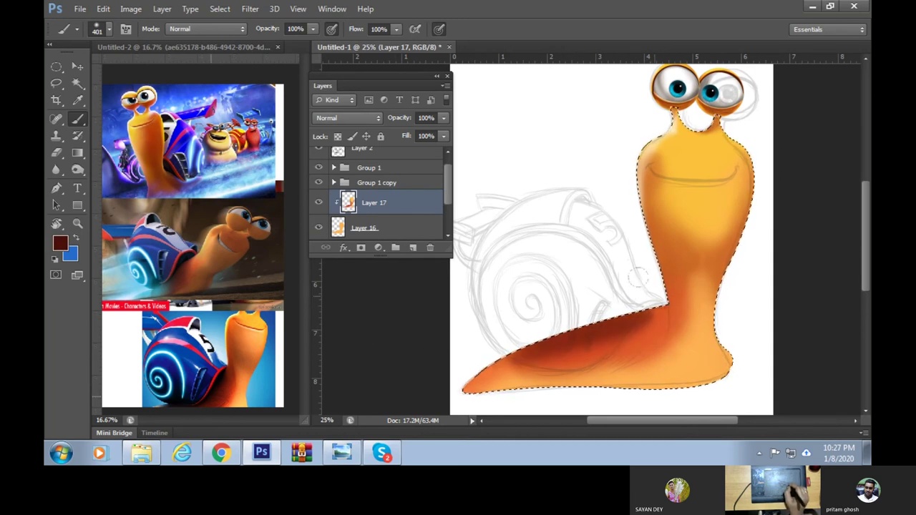
left_click_drag(636, 279, 584, 320)
left_click(665, 318, "alt")
left_click(655, 306, "alt")
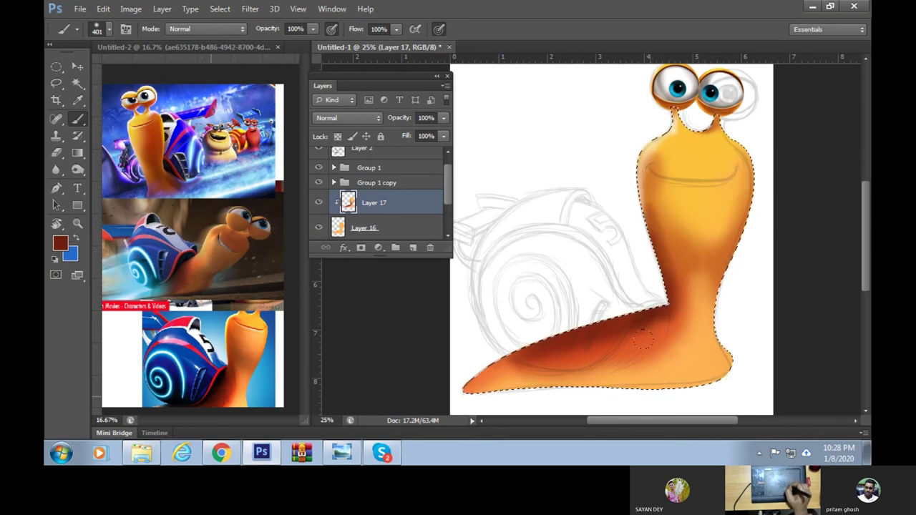
Sample neck orange, enlarge the brush to about 1289 px, and deselect the body
left_click(677, 199, "alt")
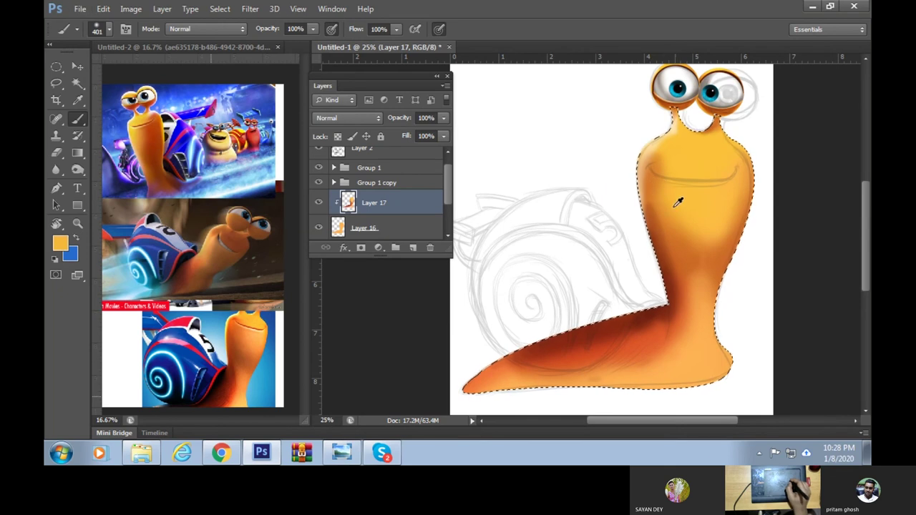
right_click(687, 256)
left_click_drag(773, 267, 818, 266)
key("Return")
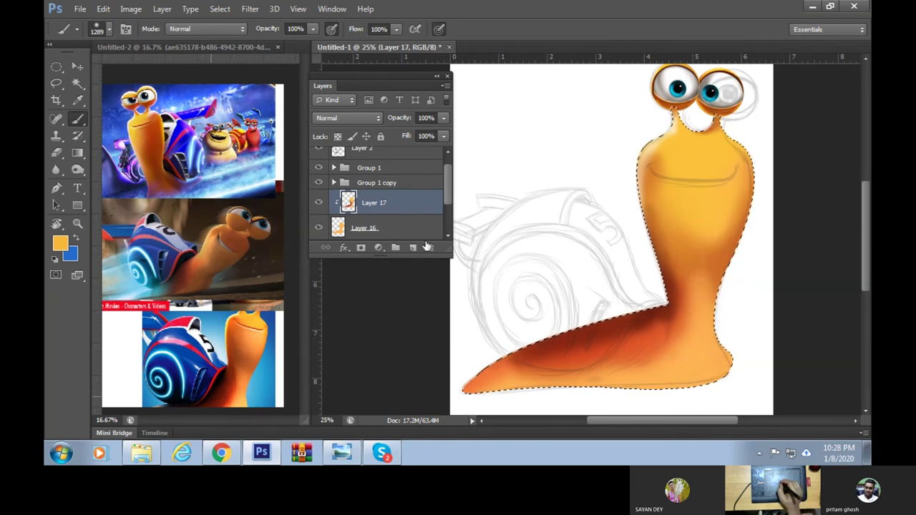
key("ctrl+d")
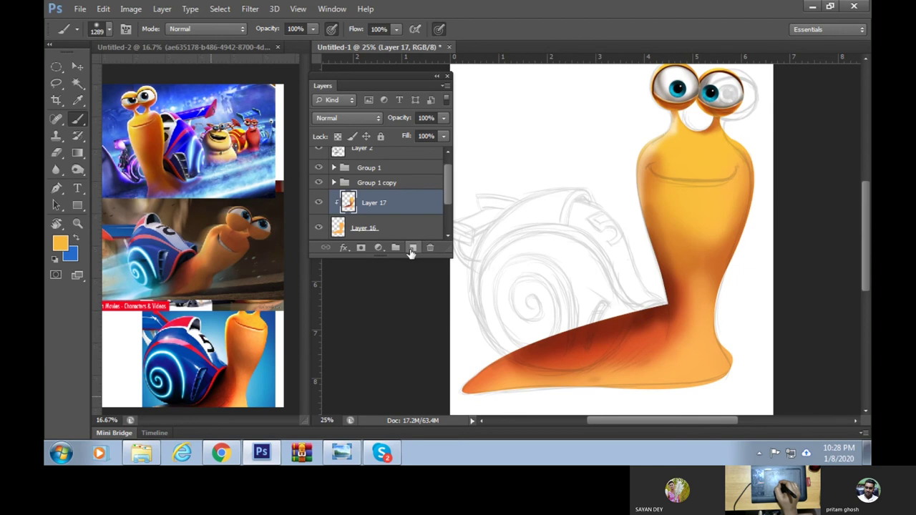
Add a new Layer 18 clipped to the snail body and switch to the Pen tool
left_click(412, 248)
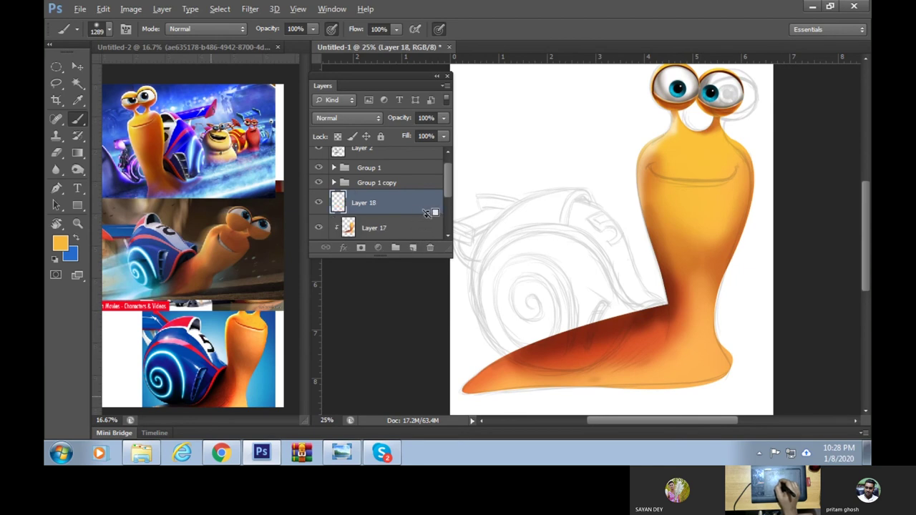
left_click(427, 213, "alt")
key("p")
left_click(577, 243)
key("ctrl+z")
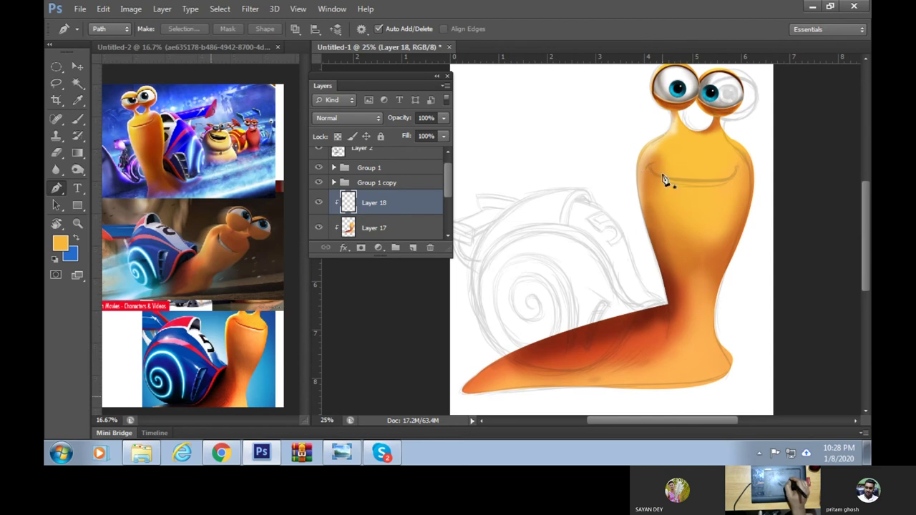
Draw a closed crescent path outlining the smiling mouth
left_click(650, 167)
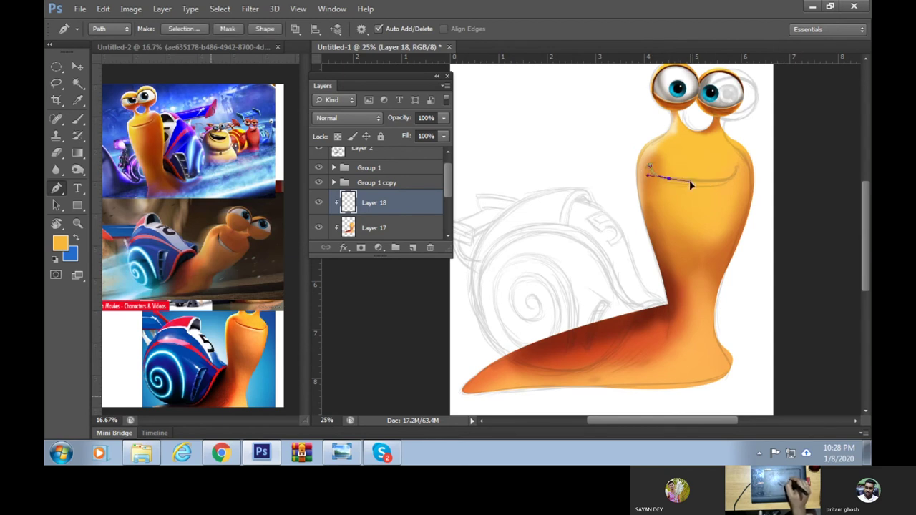
left_click_drag(733, 179, 739, 172)
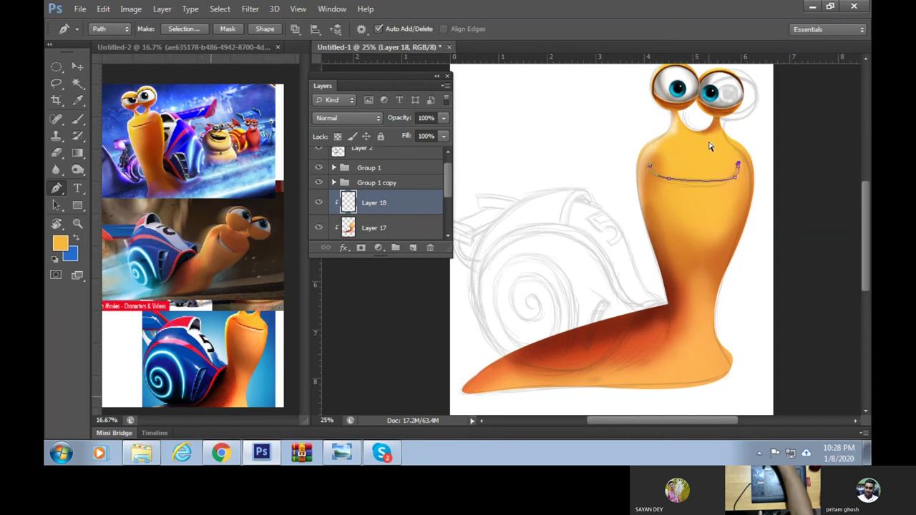
key("ctrl+plus")
left_click_drag(708, 141, 528, 251)
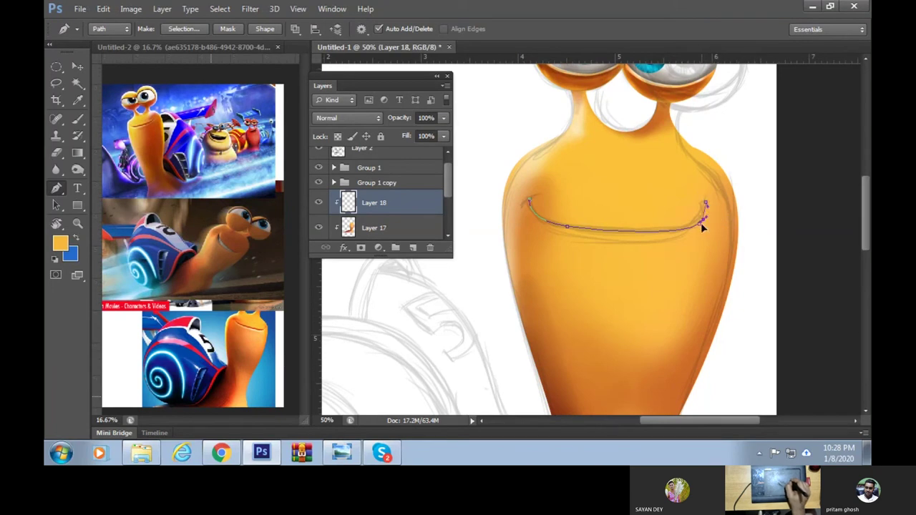
left_click_drag(701, 225, 703, 226)
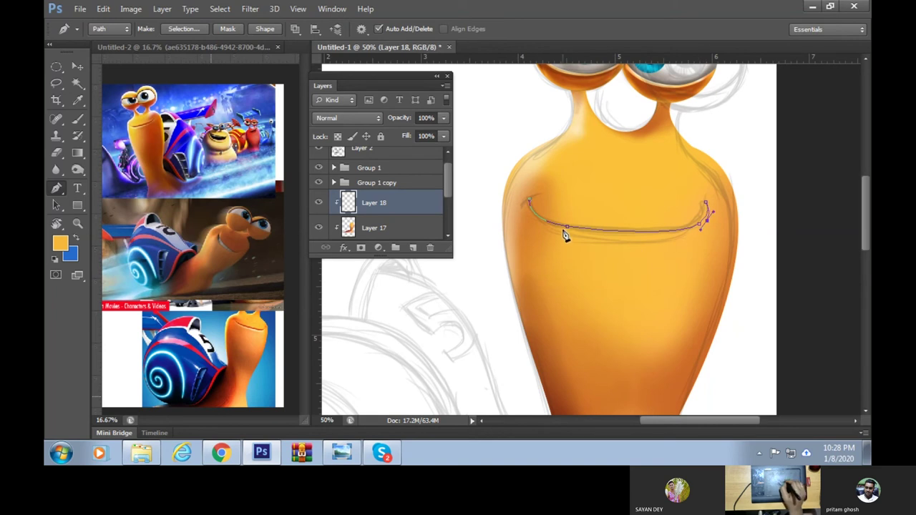
mouse_move(533, 218)
left_mouse_down()
mouse_move(520, 195)
mouse_move(439, 182)
mouse_move(483, 198)
left_mouse_up()
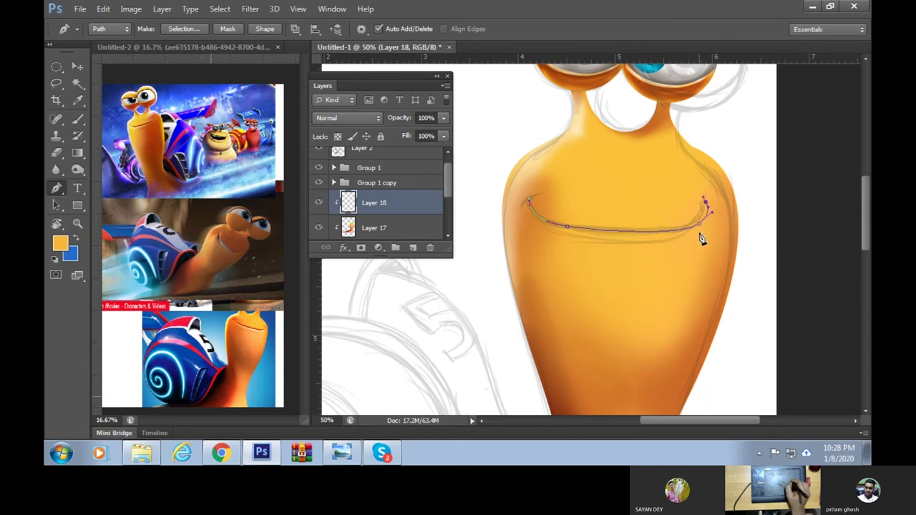
left_click_drag(705, 232, 640, 243)
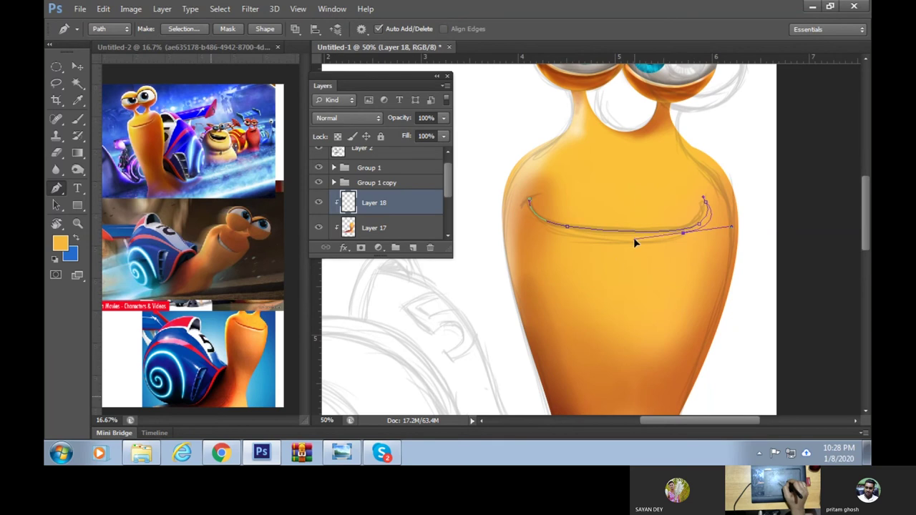
left_click_drag(534, 225, 549, 236)
left_click(528, 203)
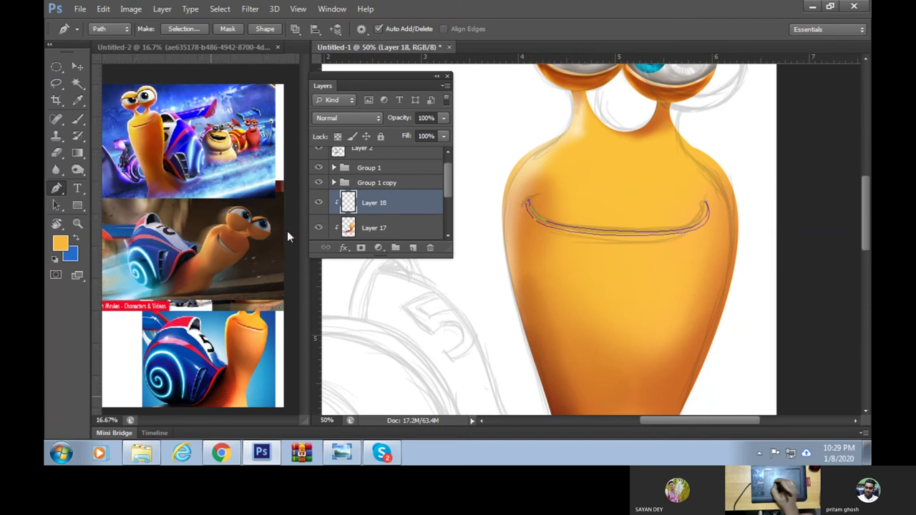
Set the foreground colour to pale yellow ffdd87 sampled from the reference
left_click(60, 244)
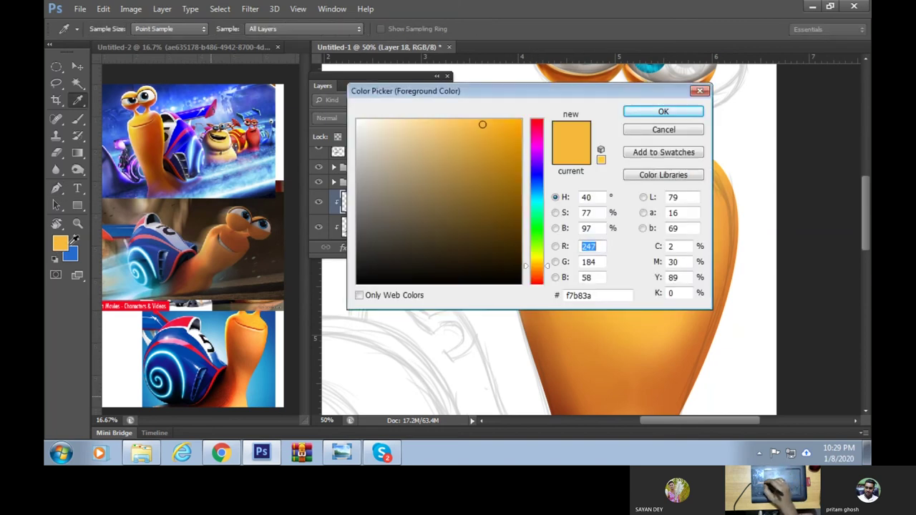
left_click(266, 327)
left_click(265, 327)
left_click(262, 326)
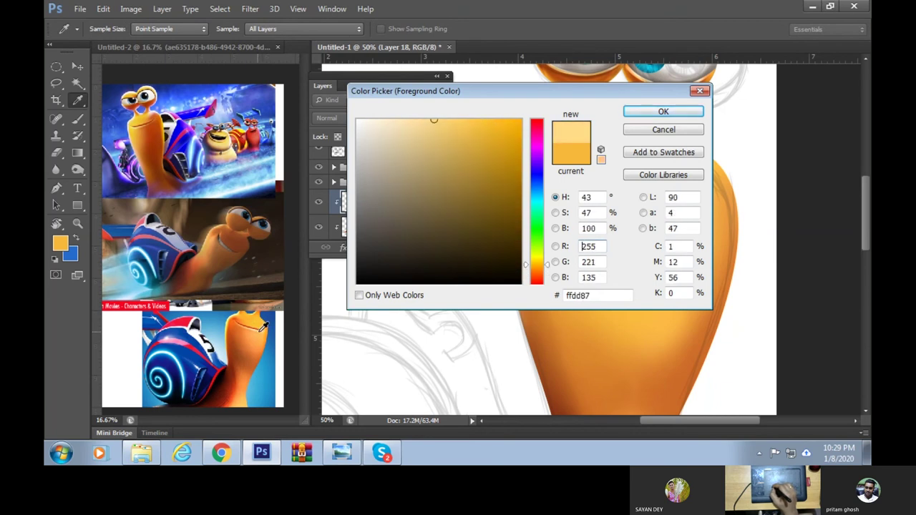
left_click(664, 111)
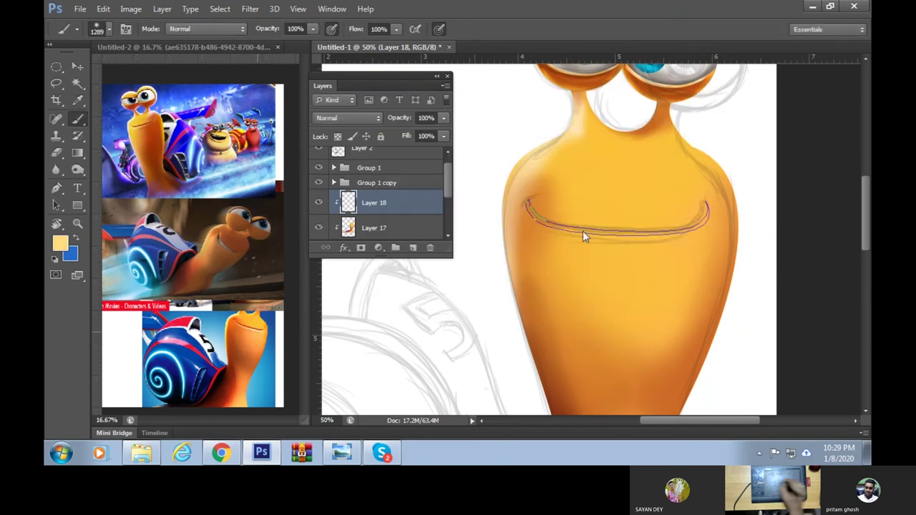
Shrink the brush to about 298 px, stroke the mouth, and load the mouth path as a selection
right_click(583, 237)
left_click_drag(687, 261, 629, 261)
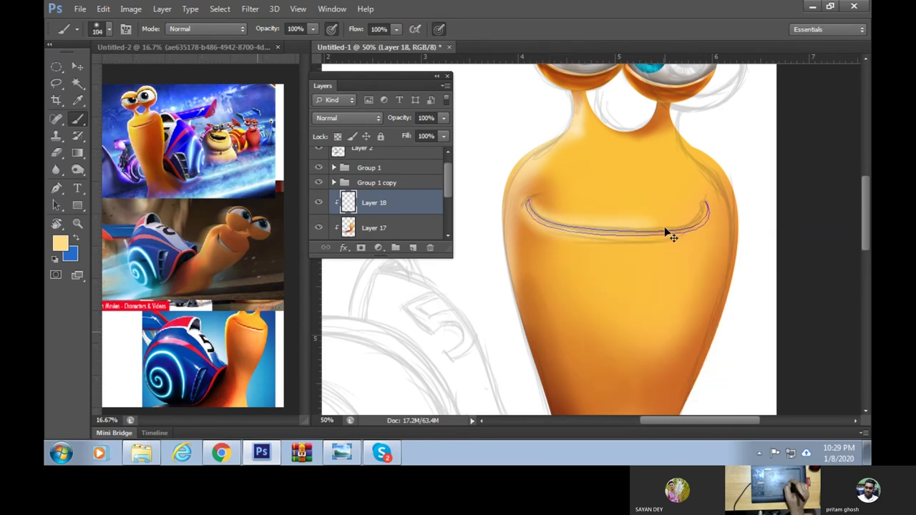
left_click_drag(666, 231, 541, 224)
key("ctrl+Return")
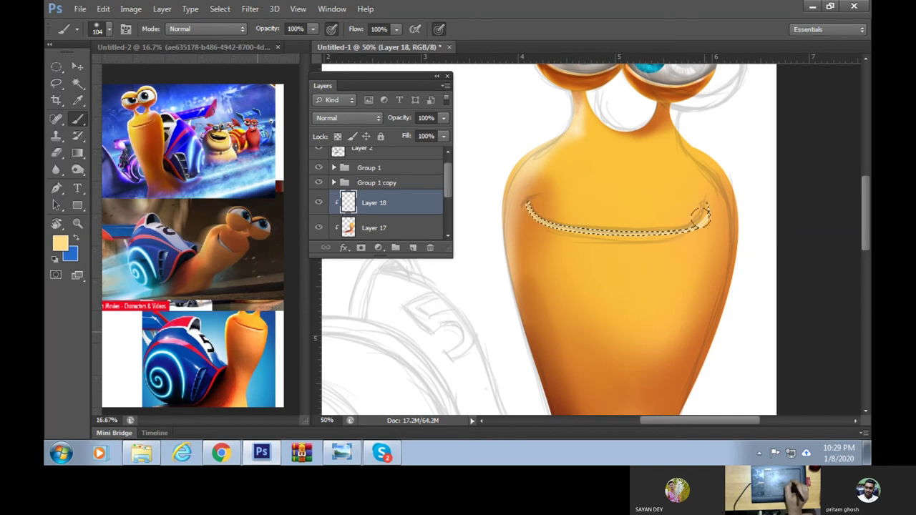
Invert the mouth selection and paint pale yellow highlights along the mouth
key("w")
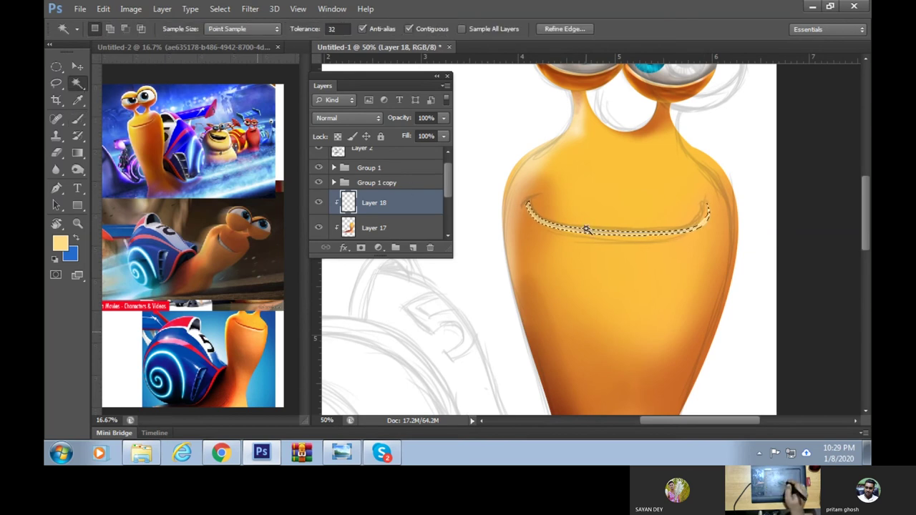
right_click(591, 216)
left_click(636, 301)
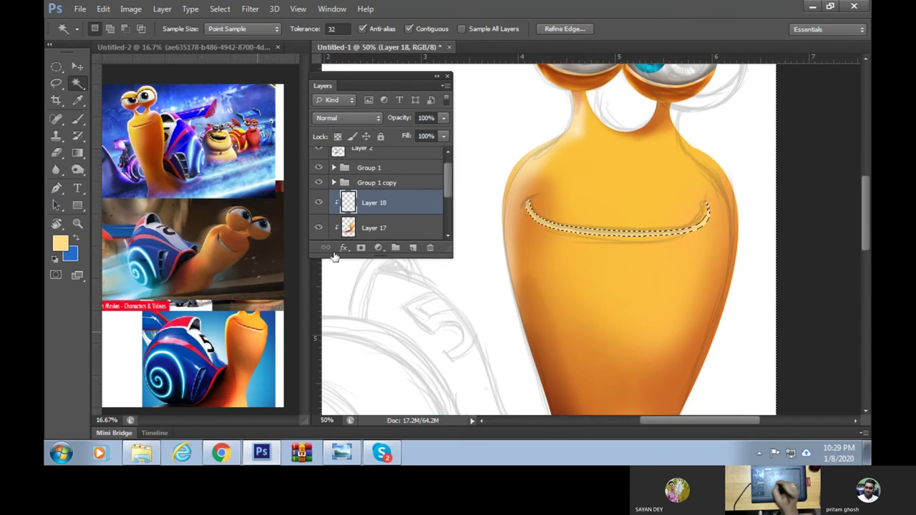
left_click(77, 120)
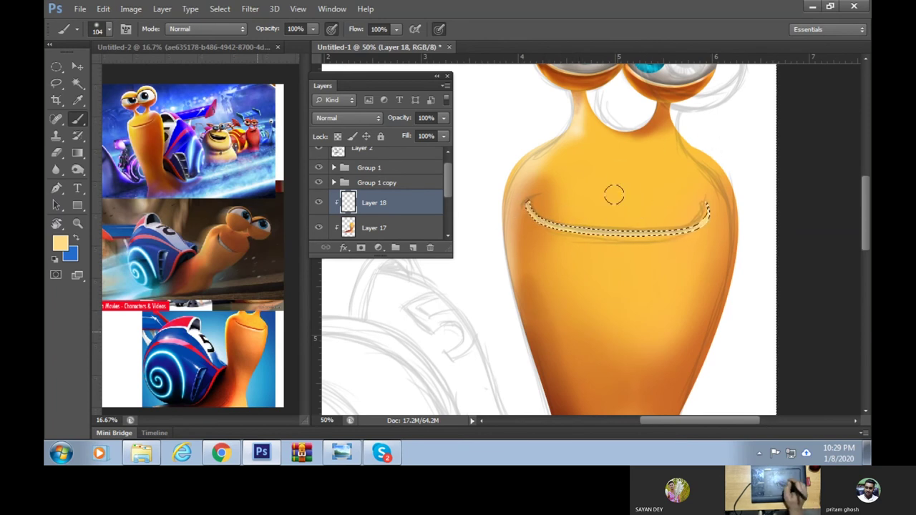
mouse_move(519, 209)
left_mouse_down()
mouse_move(551, 219)
mouse_move(530, 208)
mouse_move(729, 207)
mouse_move(624, 234)
left_mouse_up()
Set the soft round 150 brush preset to 44 px and invert the selection
right_click(581, 215)
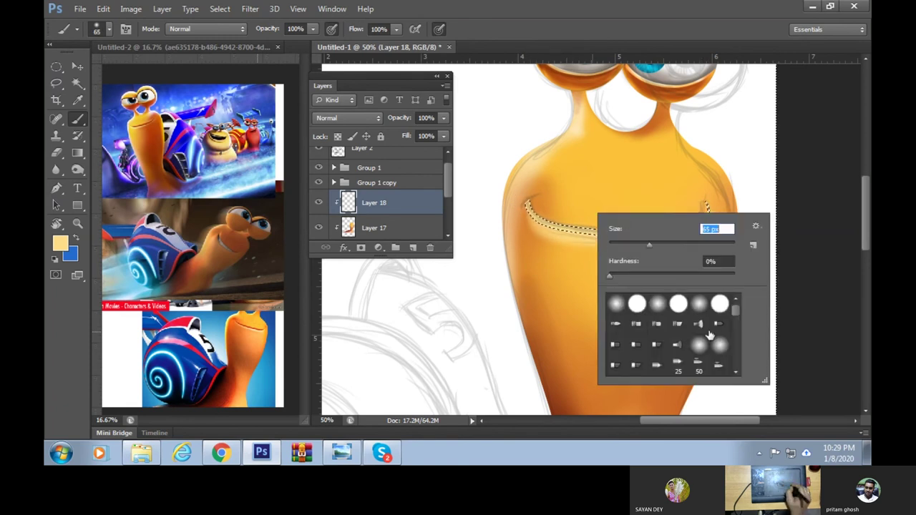
mouse_move(735, 309)
left_mouse_down()
mouse_move(733, 374)
mouse_move(736, 332)
left_mouse_up()
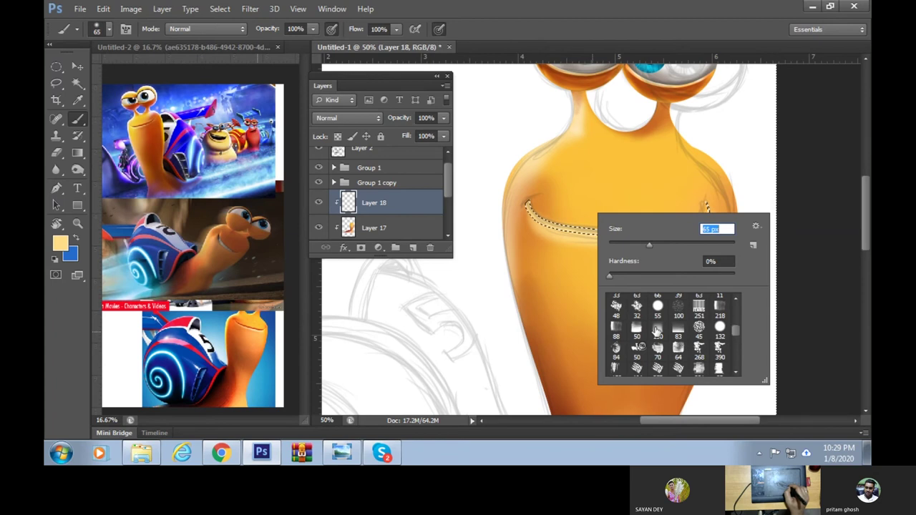
left_click(658, 330)
left_click_drag(651, 248, 636, 243)
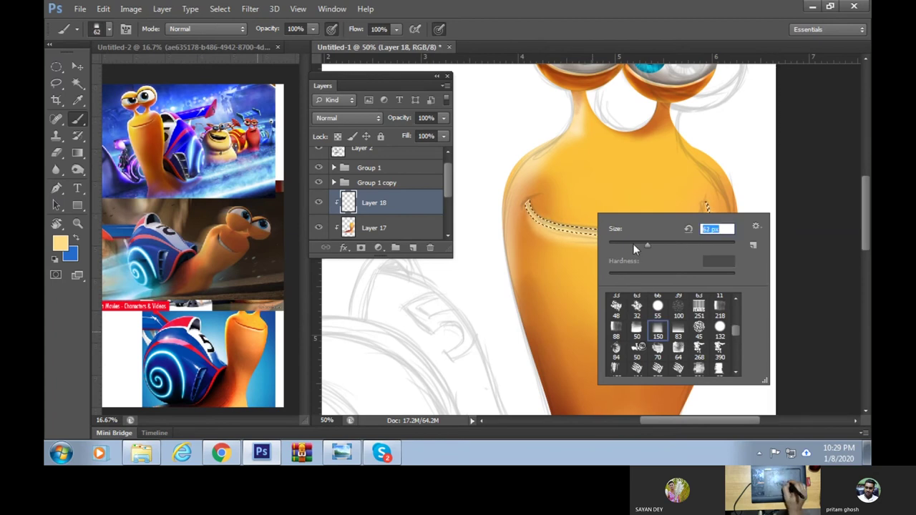
left_click(548, 268)
key("ctrl+shift+i")
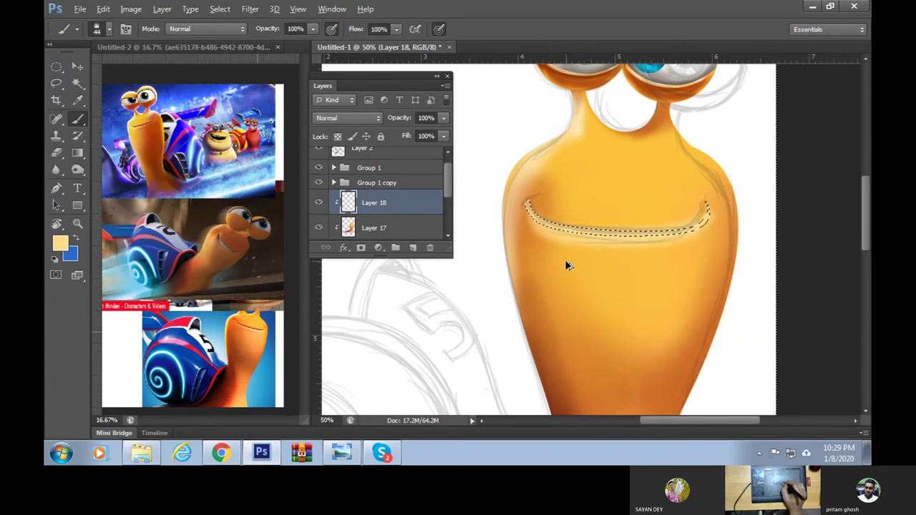
Paint pale yellow shading along the mouth groove, including its right end
mouse_move(578, 251)
left_mouse_down()
mouse_move(591, 235)
mouse_move(527, 211)
mouse_move(537, 231)
mouse_move(534, 217)
mouse_move(705, 212)
mouse_move(550, 219)
mouse_move(536, 207)
mouse_move(740, 221)
mouse_move(559, 221)
mouse_move(720, 217)
mouse_move(682, 225)
mouse_move(707, 234)
mouse_move(597, 241)
mouse_move(687, 201)
mouse_move(628, 241)
mouse_move(699, 241)
mouse_move(701, 221)
mouse_move(574, 245)
mouse_move(680, 210)
mouse_move(670, 245)
mouse_move(687, 208)
mouse_move(670, 245)
left_mouse_up()
mouse_move(707, 207)
left_mouse_down()
mouse_move(713, 247)
mouse_move(721, 227)
left_mouse_up()
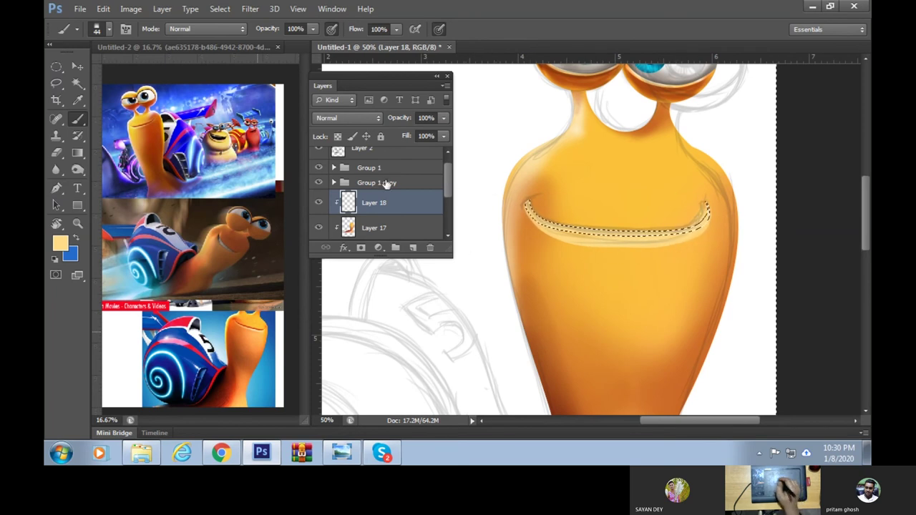
left_click(77, 83)
Invert the mouth selection, paint the smile line in red-orange sampled from the reference, then deselect
right_click(636, 235)
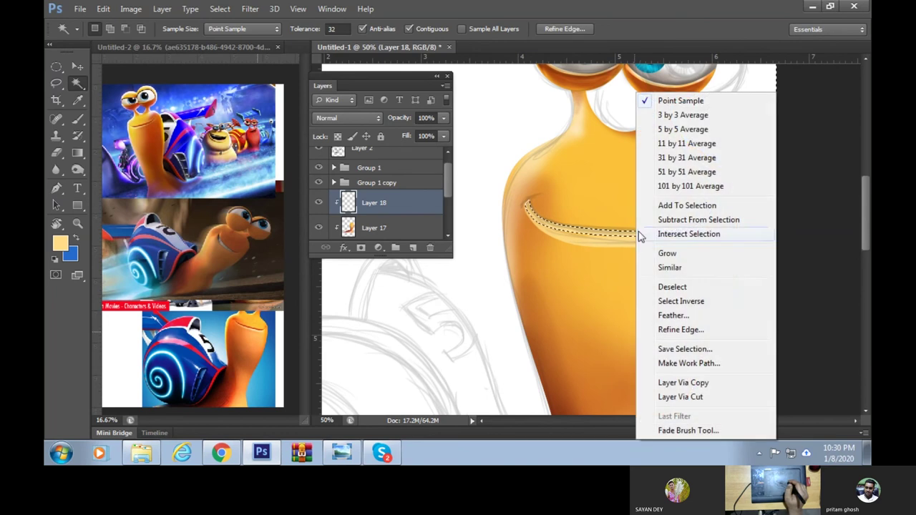
left_click(681, 301)
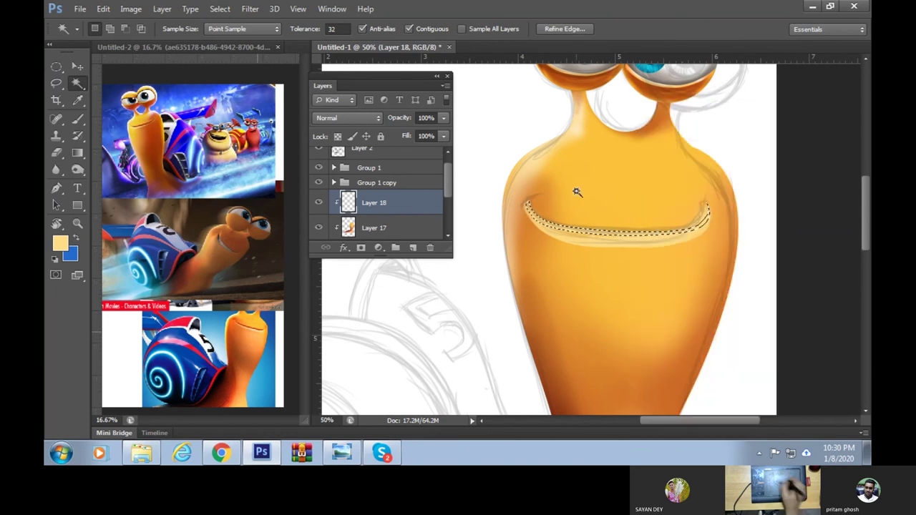
left_click(77, 119)
left_click(261, 324, "alt")
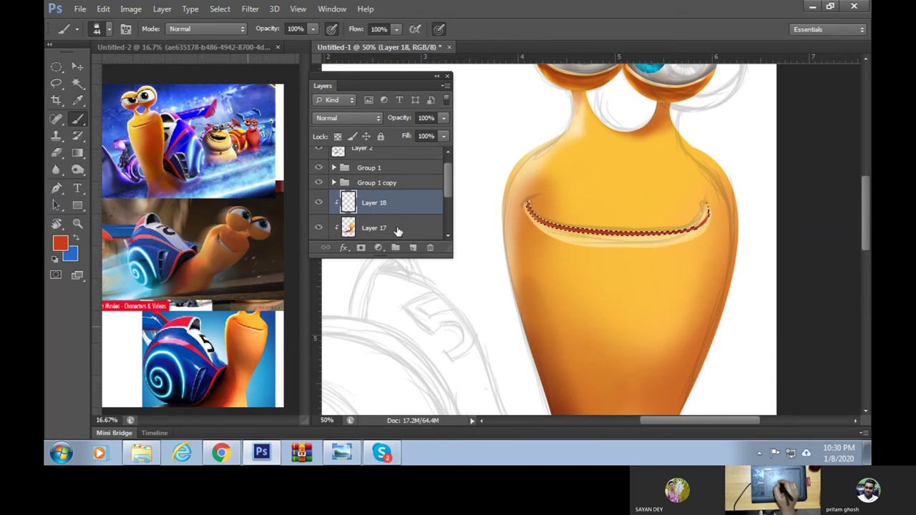
key("ctrl+d")
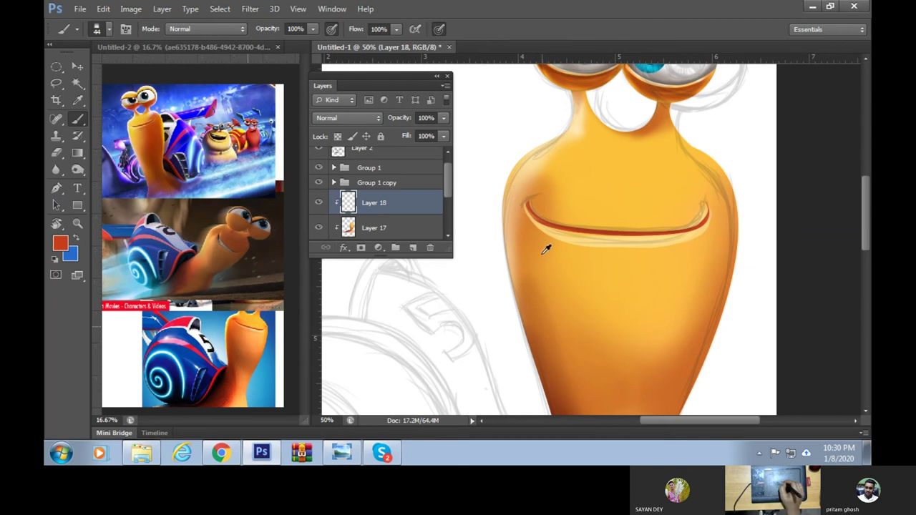
right_click(627, 284)
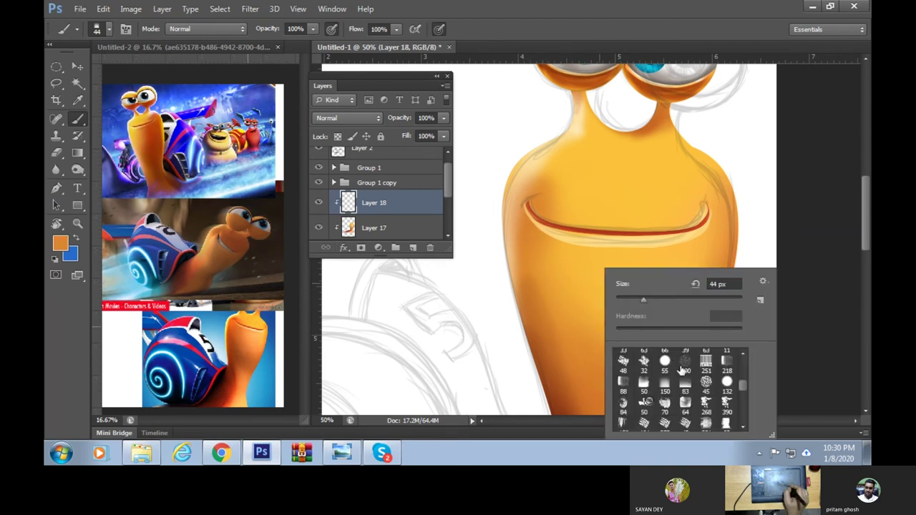
Pick a soft round brush of about 45 px and brush orange beneath the smile
left_click_drag(742, 386, 749, 349)
left_click(623, 359)
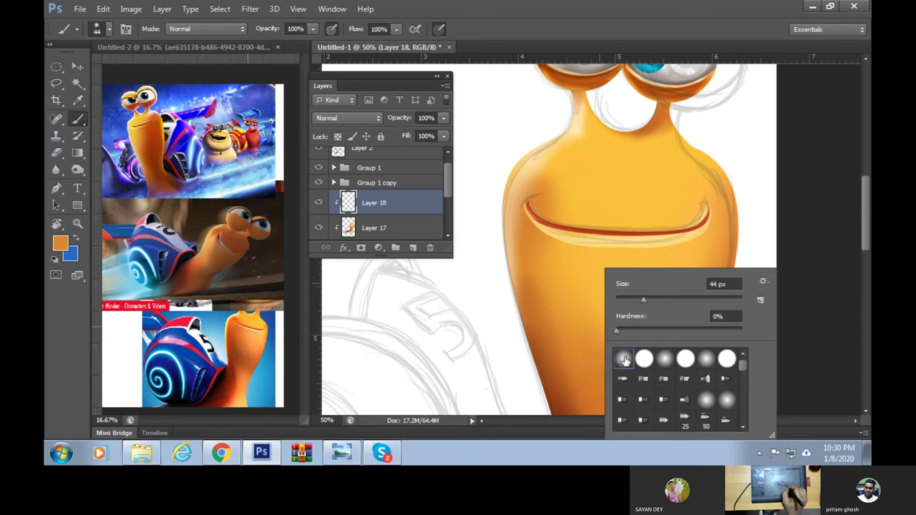
left_click(707, 361)
left_click(632, 299)
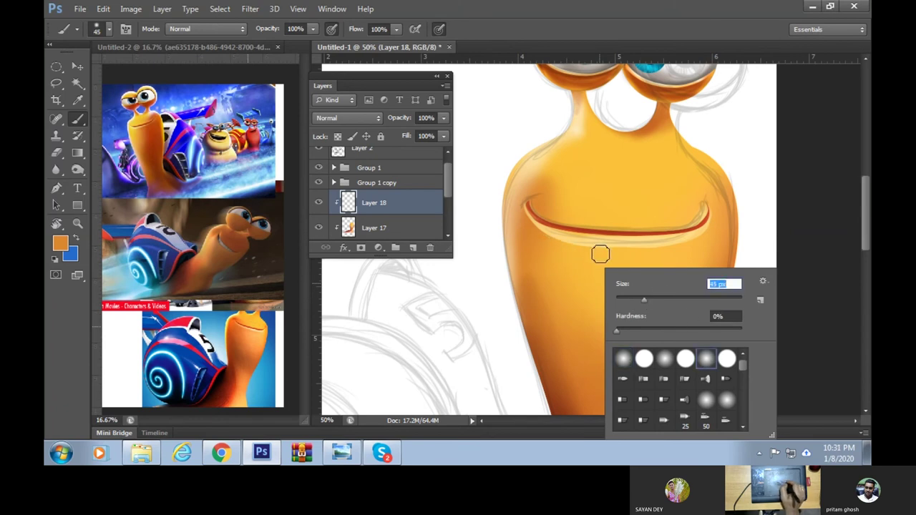
left_click(542, 234)
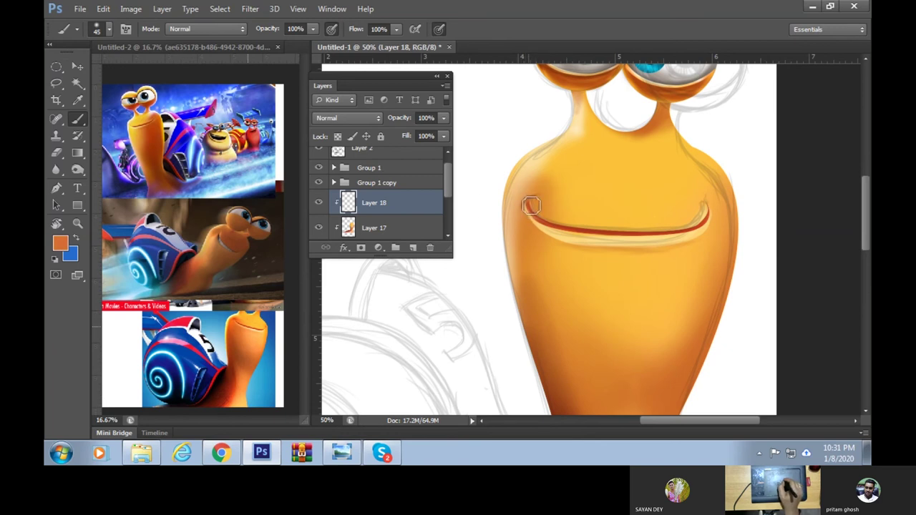
left_click_drag(445, 189, 450, 165)
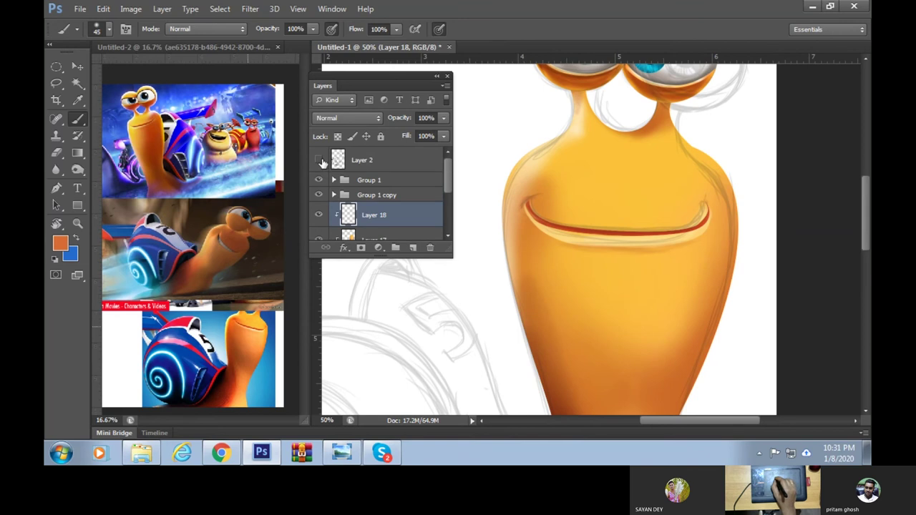
Hide the sketch, paint a white highlight on the upper-left body, and sample yellow-orange
left_click_drag(562, 171, 543, 241)
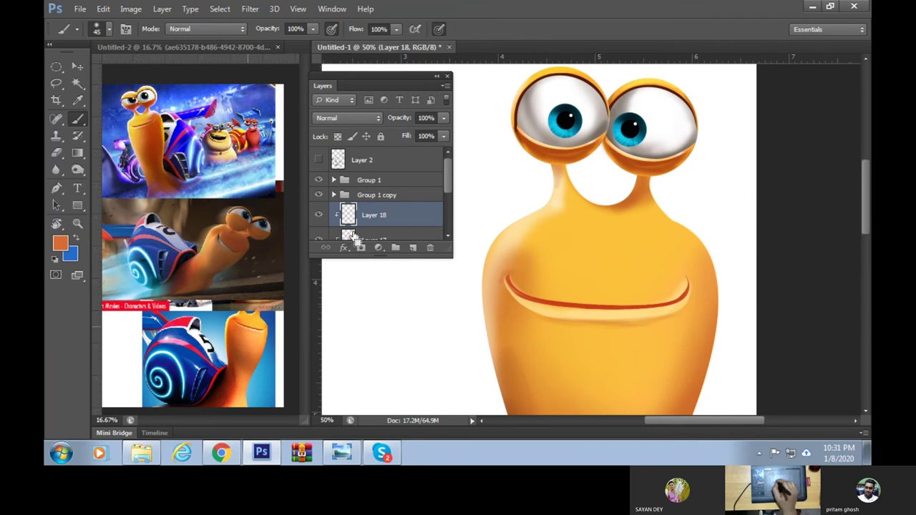
left_click(464, 270, "alt")
left_click_drag(540, 225, 491, 341)
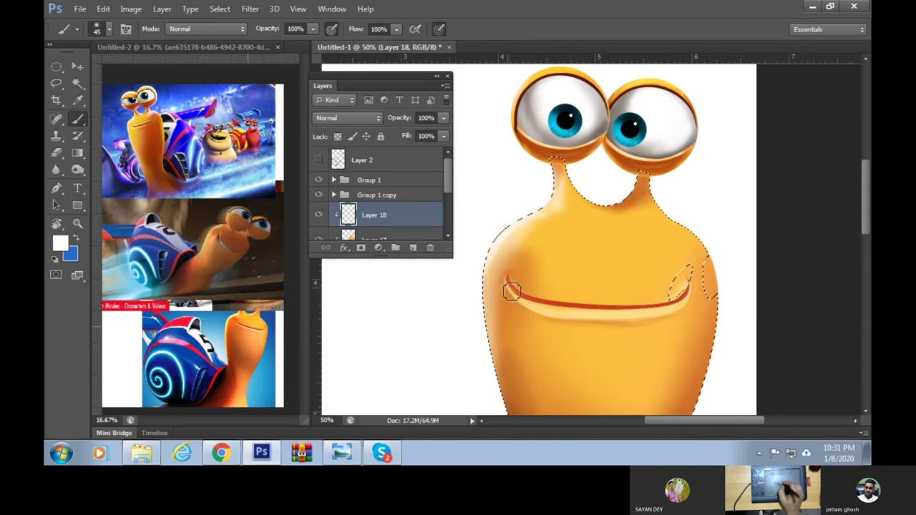
left_click(515, 288, "alt")
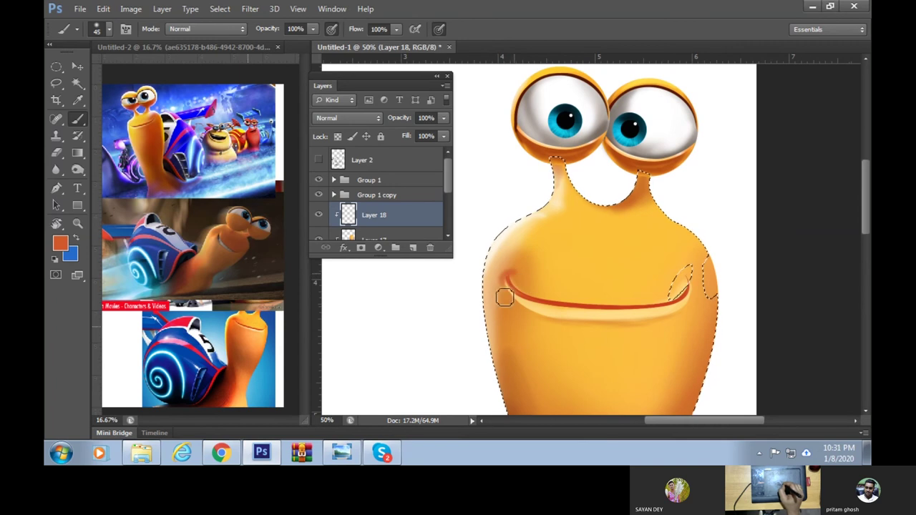
left_click(513, 286, "alt")
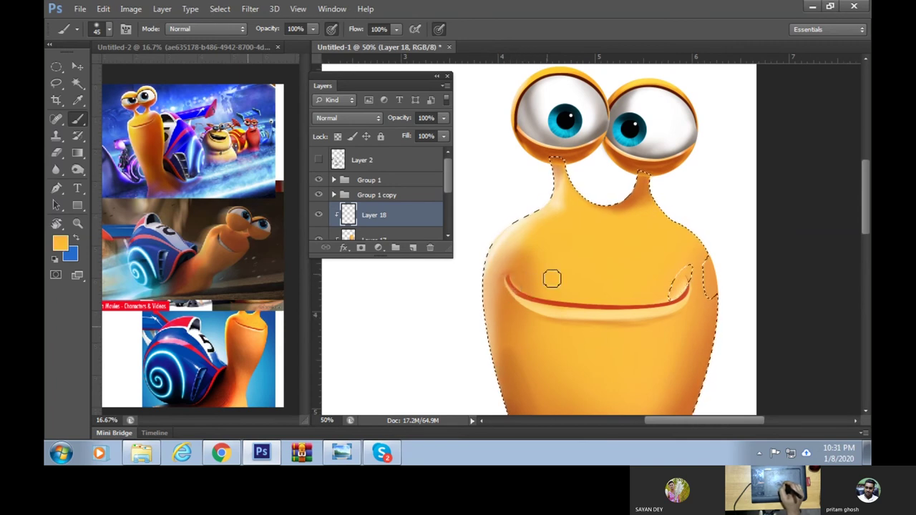
Resize the brush to 39 px, then switch to the soft 150 preset at 54 px
right_click(549, 262)
left_click_drag(581, 286, 550, 284)
left_click(511, 317)
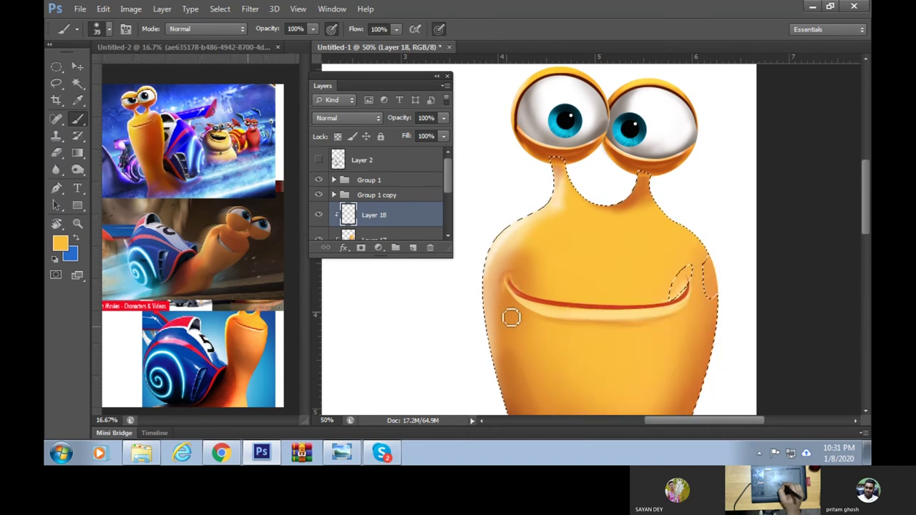
right_click(555, 256)
left_click_drag(691, 347, 694, 367)
scroll(694, 367, "down", 1)
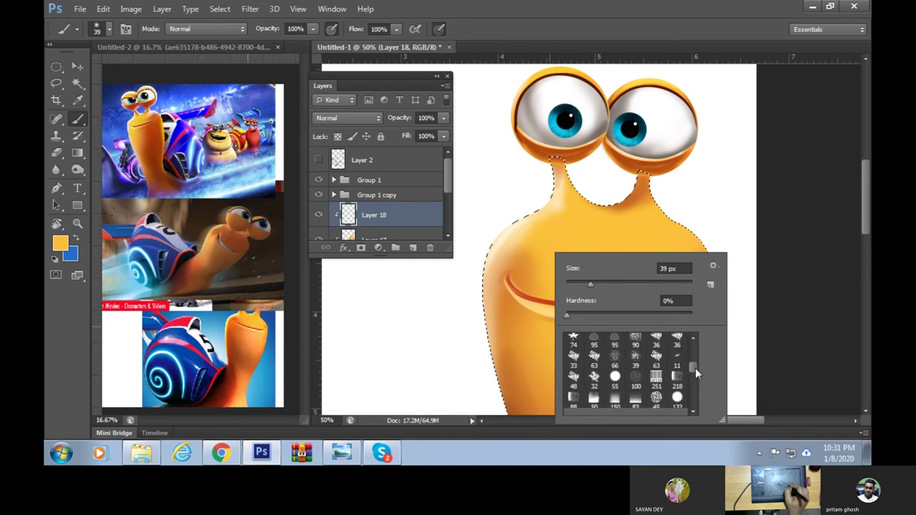
left_click(615, 386)
left_click(598, 286)
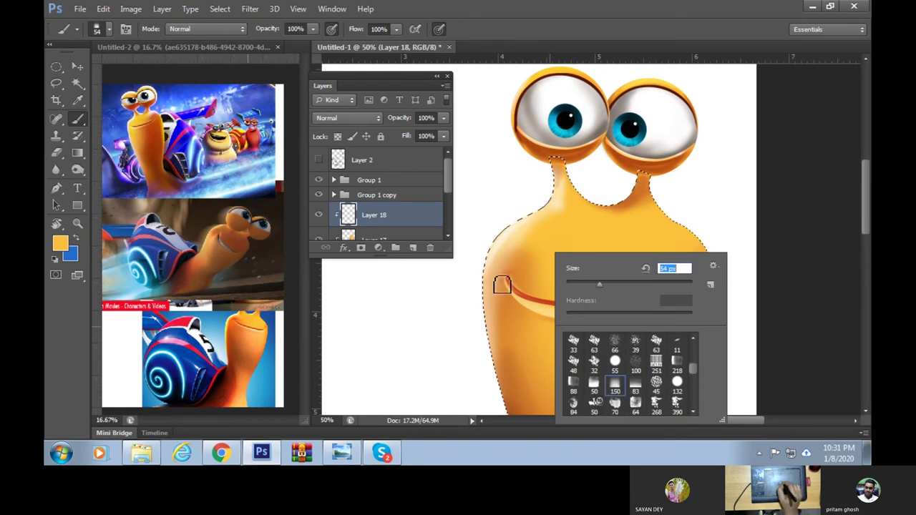
left_click(516, 284)
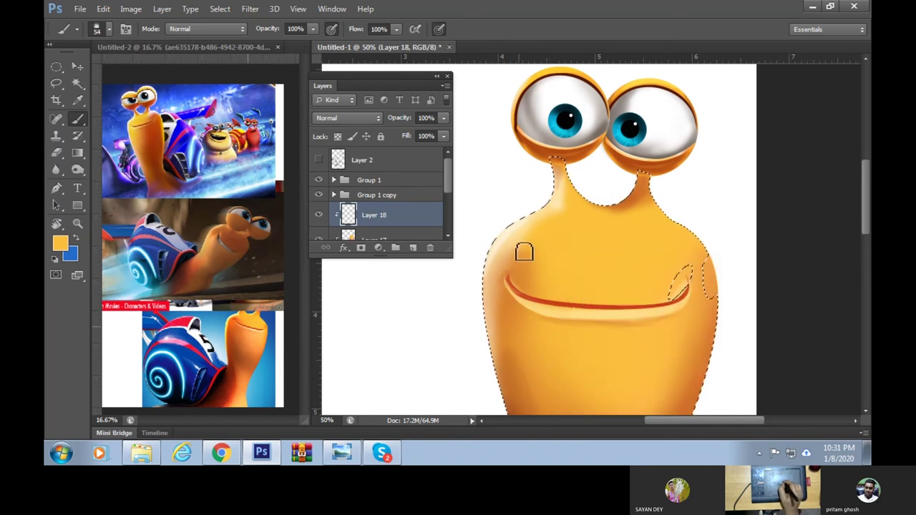
Sample light peach, shrink the brush to 39 px, and shade the left cheek near the mouth
left_click(512, 233, "alt")
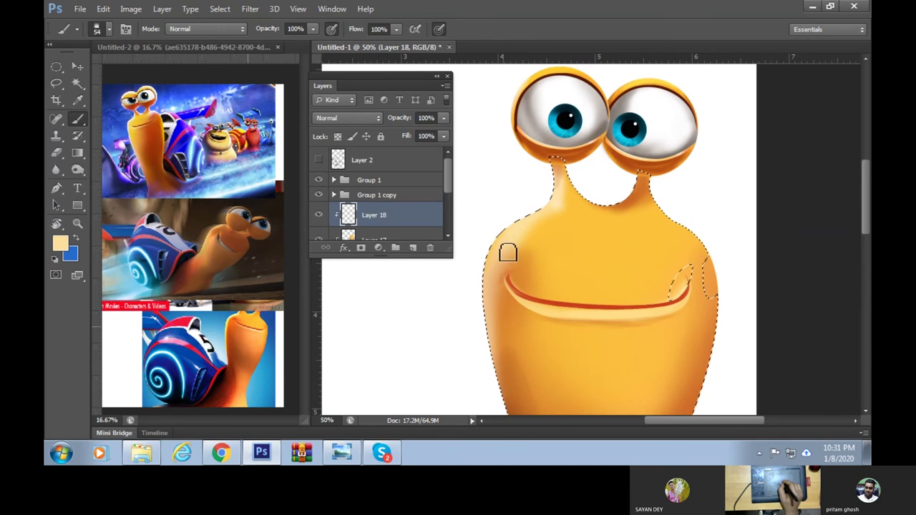
right_click(512, 276)
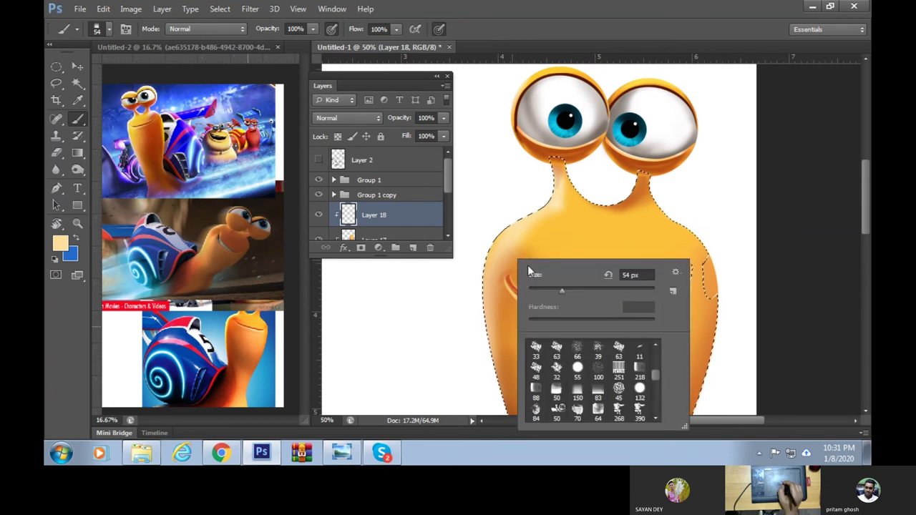
left_click_drag(552, 290, 442, 310)
left_click(442, 310)
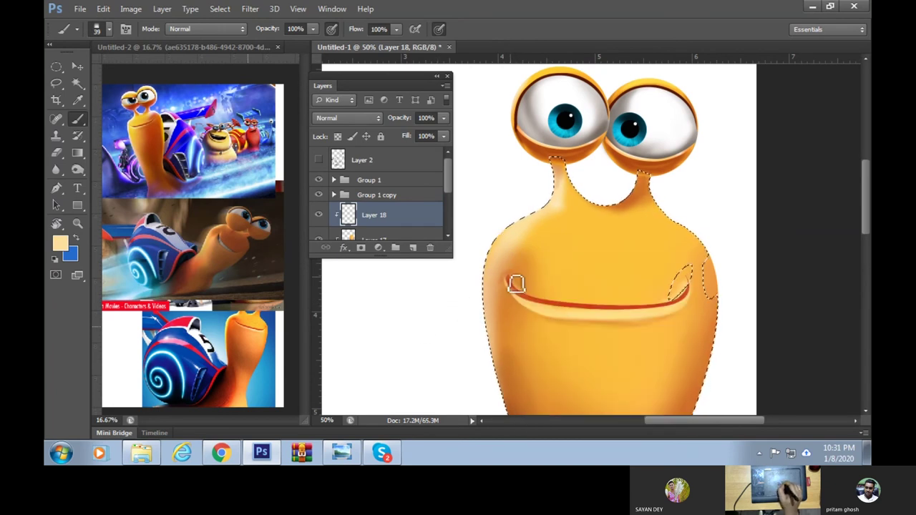
left_click_drag(510, 306, 525, 307)
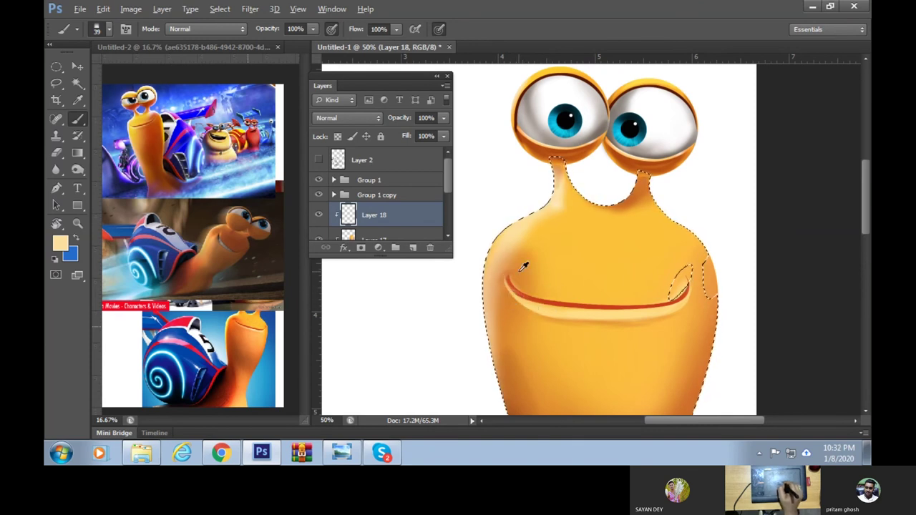
Sample several oranges around the mouth corner and choose a soft round brush
left_click(539, 246, "alt")
left_click(516, 284, "alt")
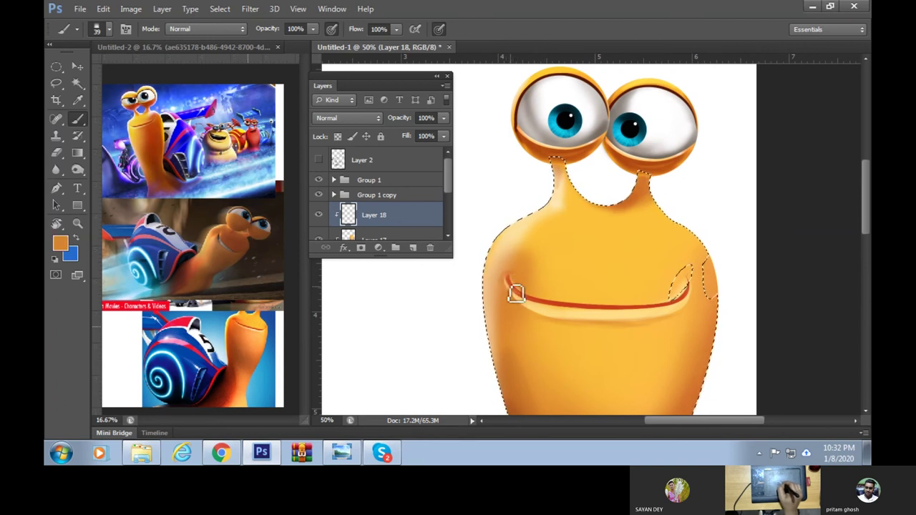
left_click(521, 300, "alt")
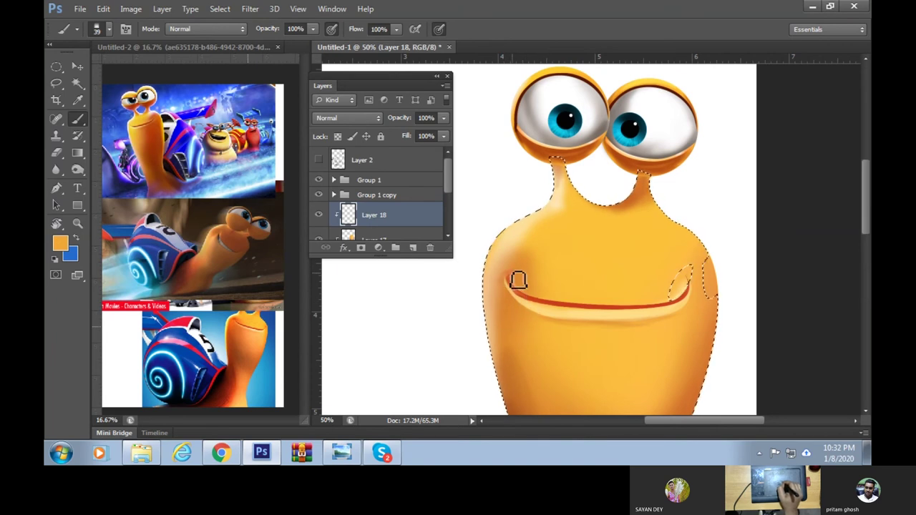
left_click(533, 300, "alt")
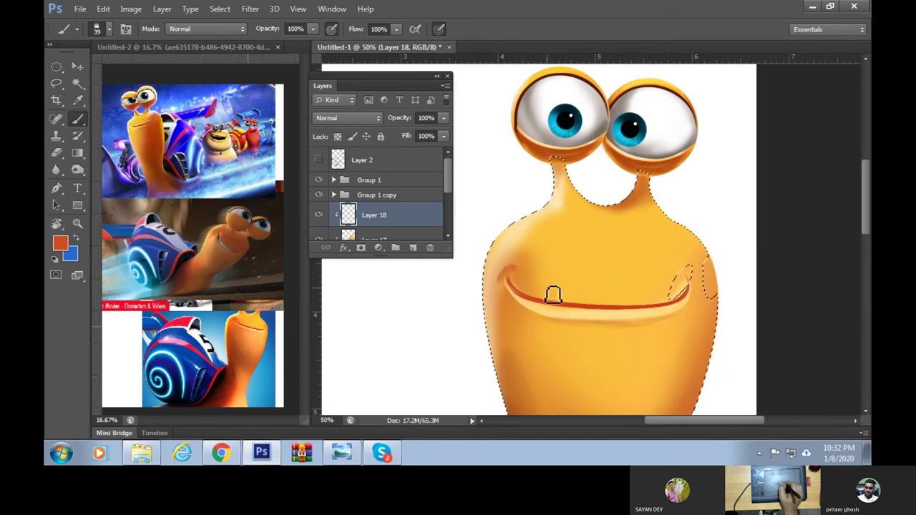
right_click(544, 259)
left_click_drag(686, 370, 686, 343)
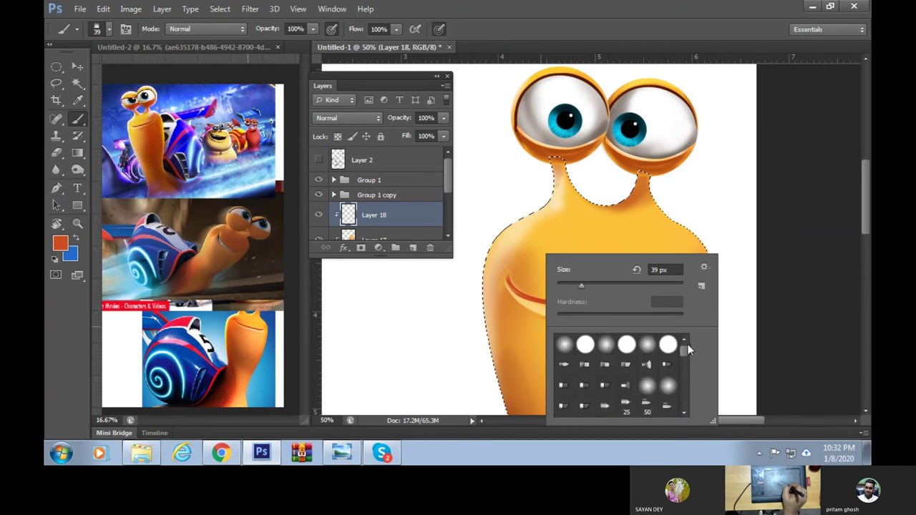
left_click(647, 345)
left_click(516, 282)
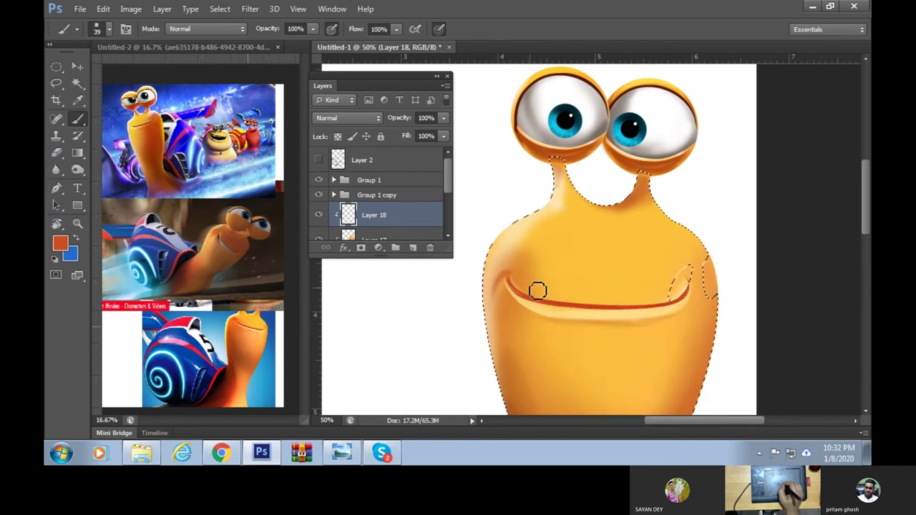
Enlarge the brush to 59 px and release the snail body selection
right_click(580, 259)
key("bracketright")
key("bracketright")
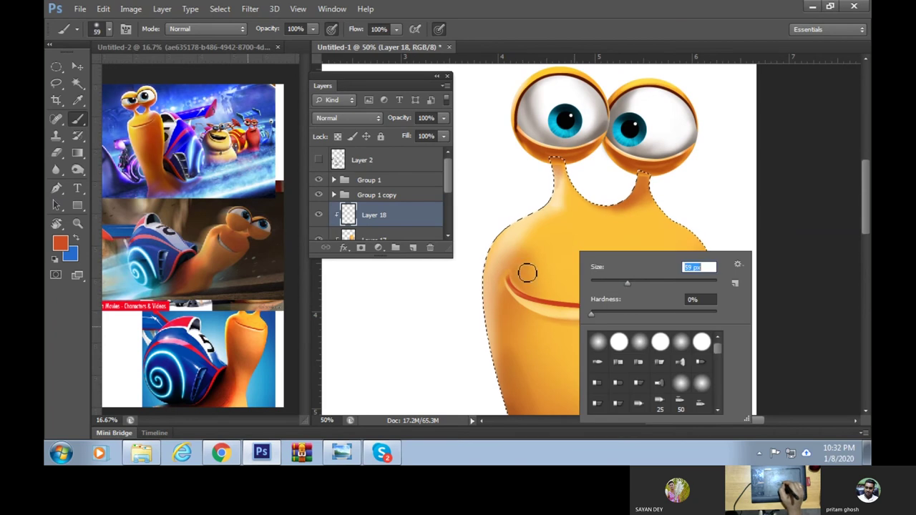
key("Return")
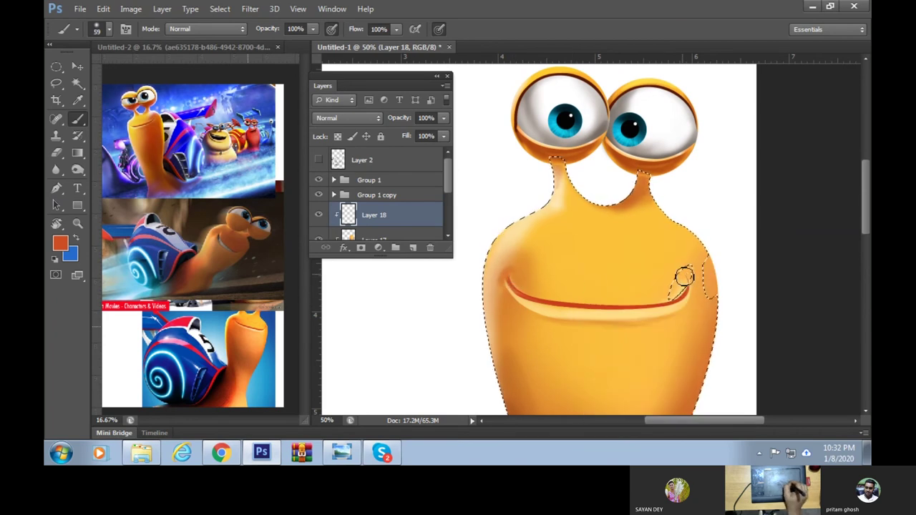
key("ctrl+d")
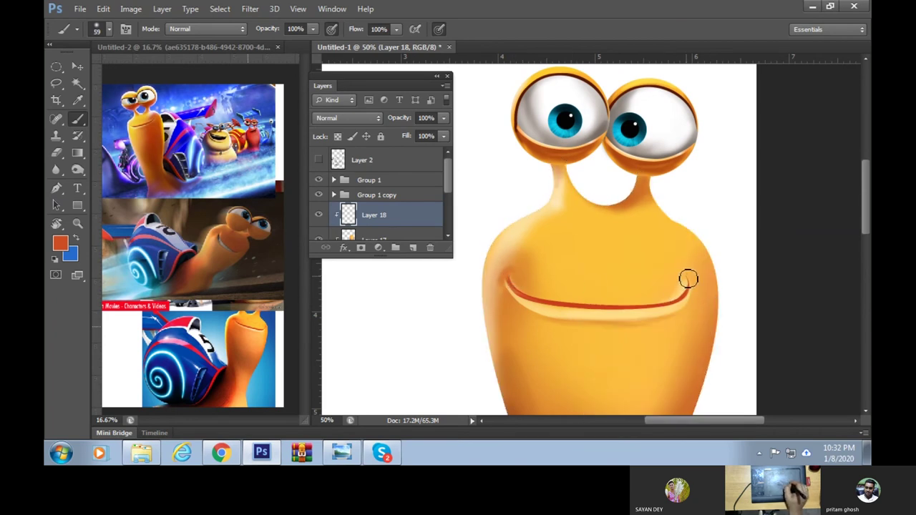
Shrink the brush to 43 px, then 32 px, and shift the view of the face
right_click(685, 274)
left_click_drag(731, 300, 720, 300)
key("Return")
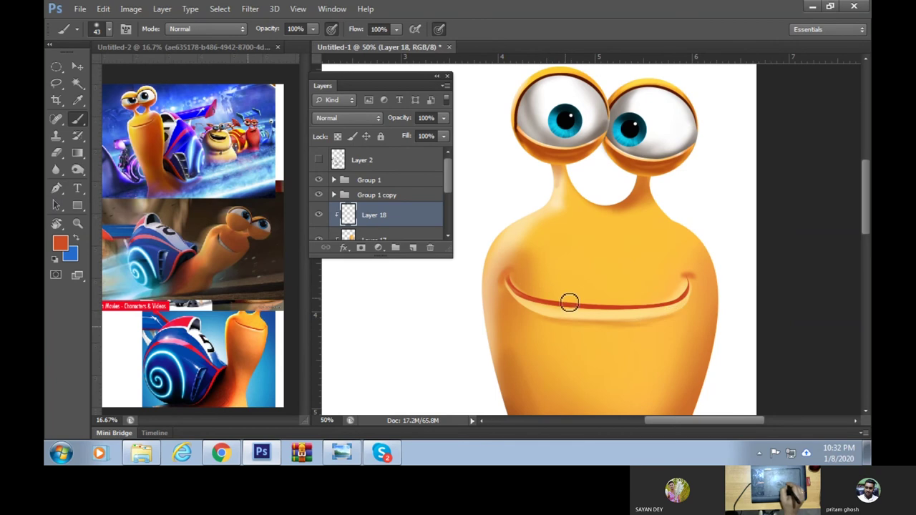
right_click(564, 264)
left_click_drag(621, 289, 566, 306)
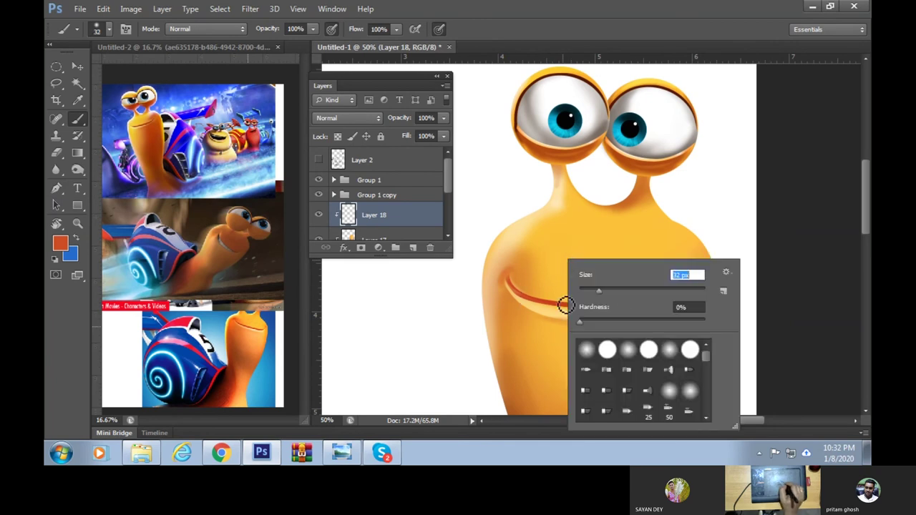
left_click(526, 288)
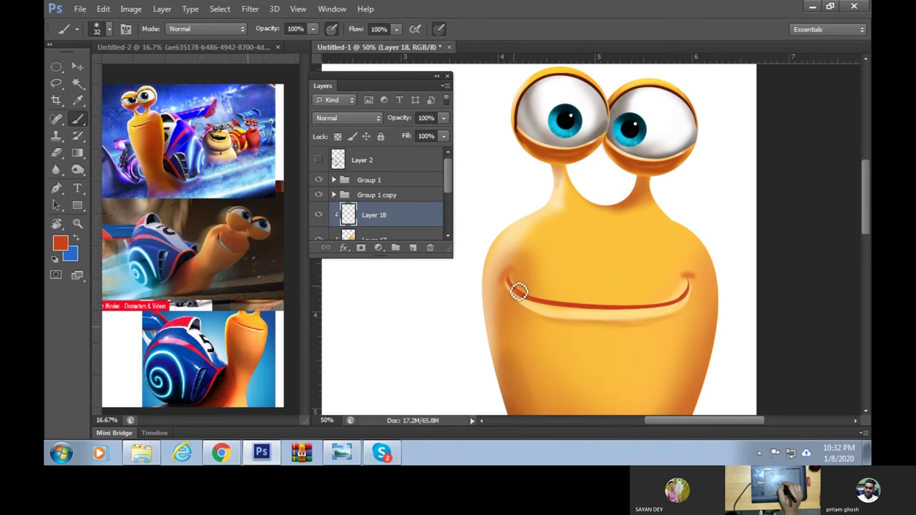
mouse_move(605, 268)
left_mouse_down()
mouse_move(634, 280)
mouse_move(645, 272)
mouse_move(620, 274)
mouse_move(646, 272)
mouse_move(609, 284)
mouse_move(616, 288)
mouse_move(648, 279)
mouse_move(626, 286)
mouse_move(593, 266)
mouse_move(659, 227)
mouse_move(615, 262)
left_mouse_up()
left_click_drag(573, 199, 574, 310)
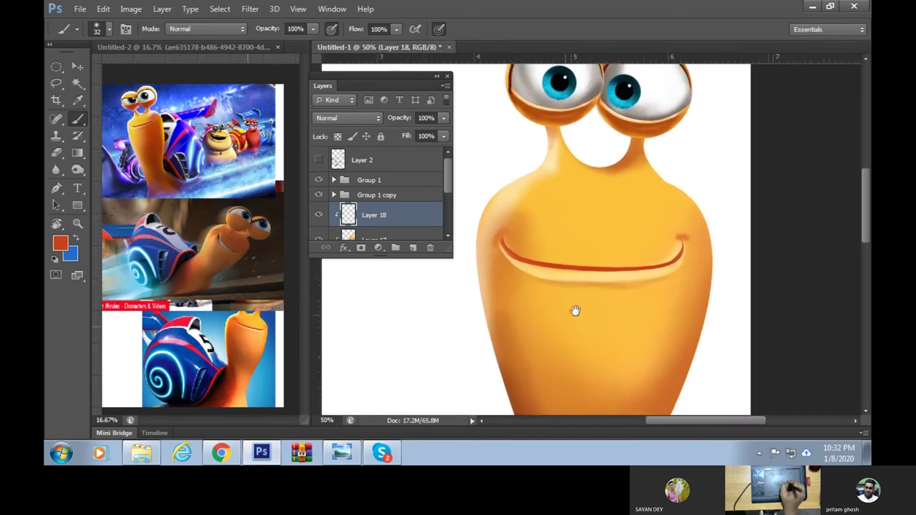
Sample orange skin and darker orange beside the mouth, with a 38 px brush
left_click(669, 271, "alt")
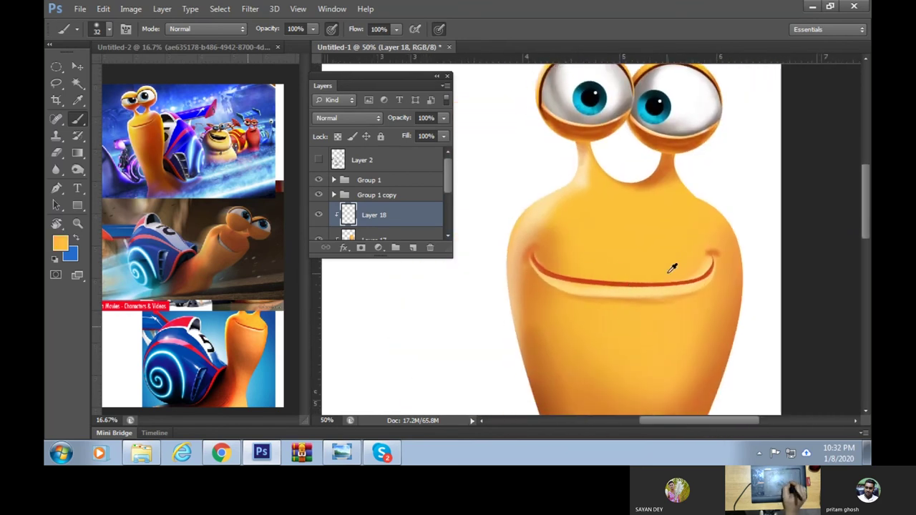
left_click(545, 282, "alt")
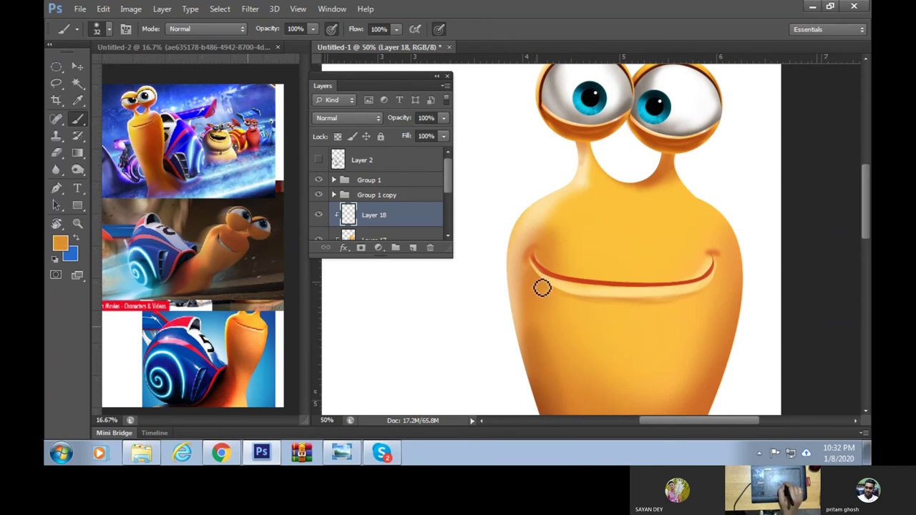
right_click(572, 299)
type("38")
key("Return")
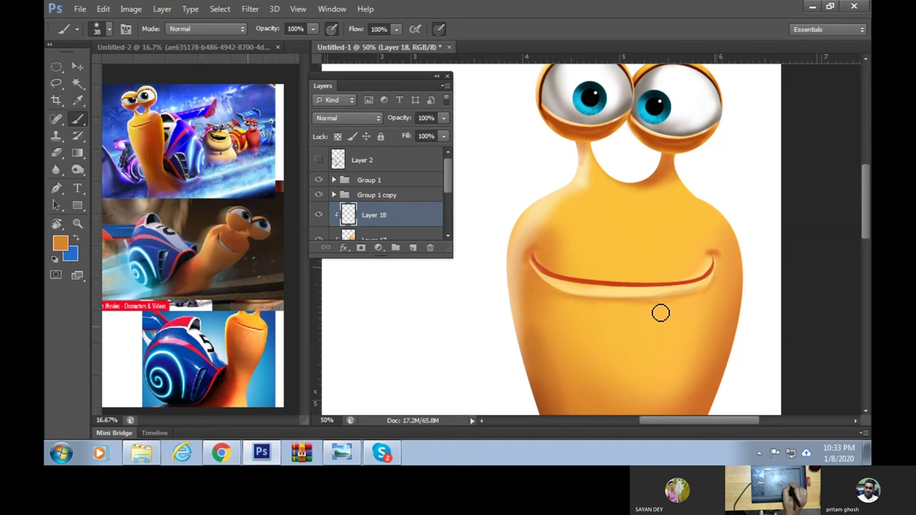
Sample yellow-orange and darker orange at 104 px, then load the body outline as a selection
left_click(648, 284, "alt")
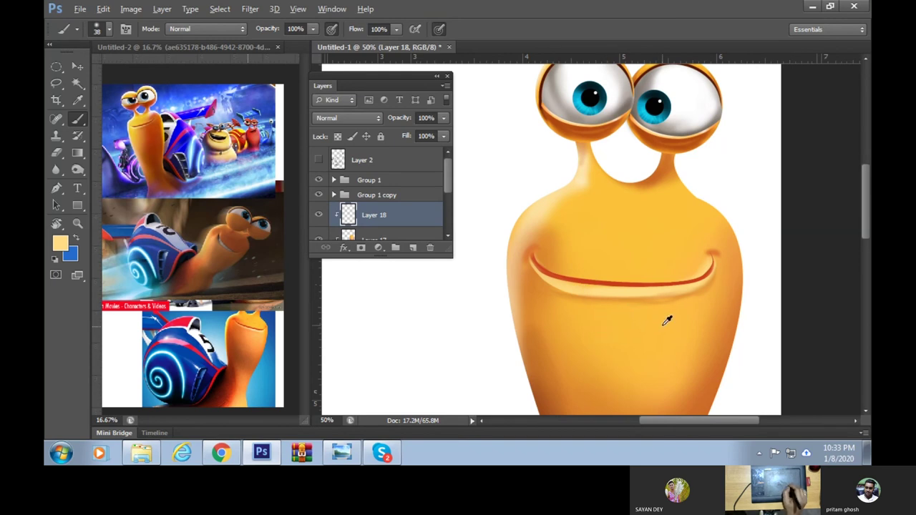
left_click(718, 333, "alt")
right_click(654, 324)
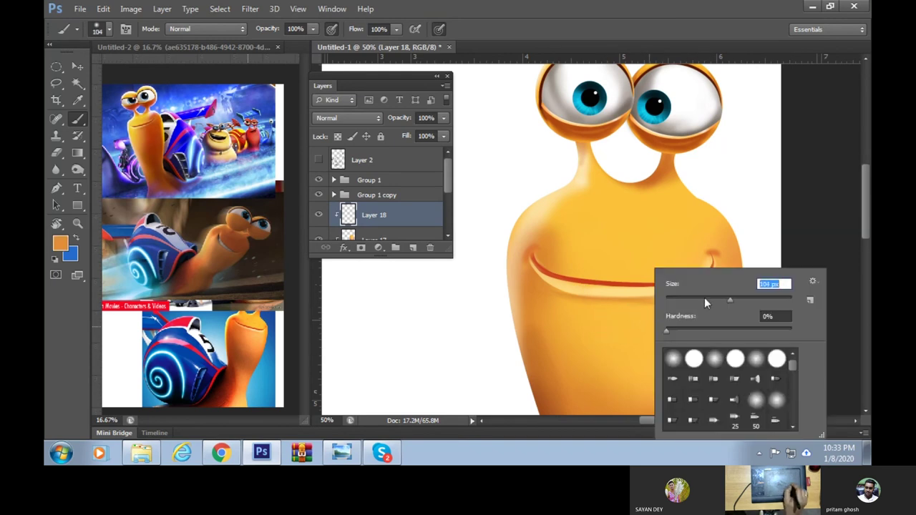
key("Return")
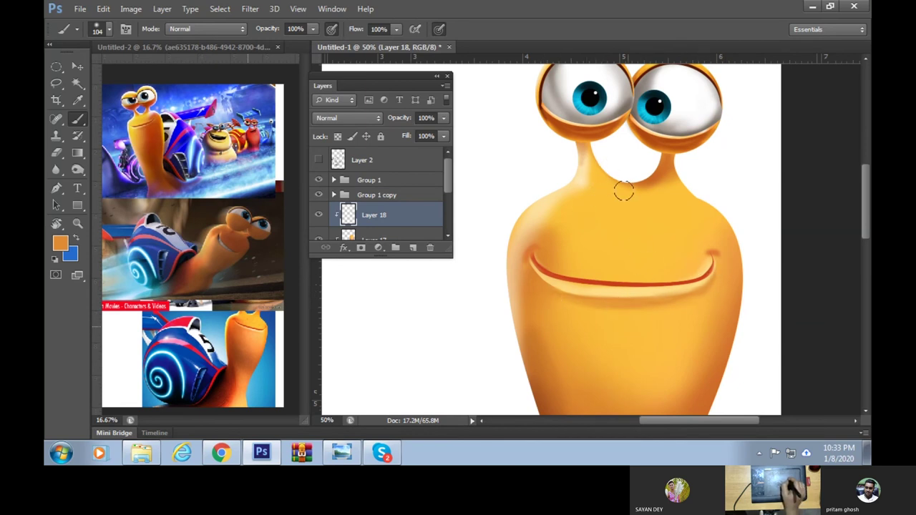
left_click(348, 235, "ctrl")
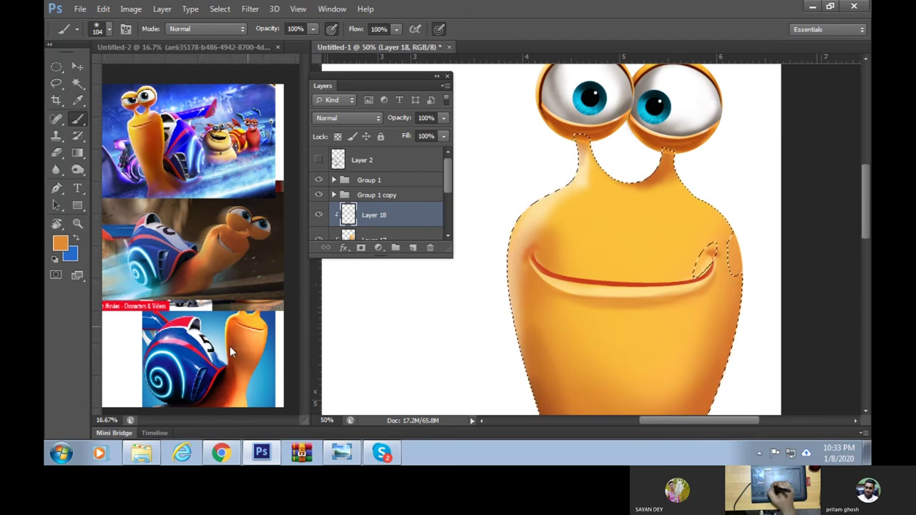
Move the bottom reference snail image lower in the reference document, then resume brushing
left_click(221, 324)
key("v")
left_click_drag(248, 337, 250, 358)
left_click(720, 193)
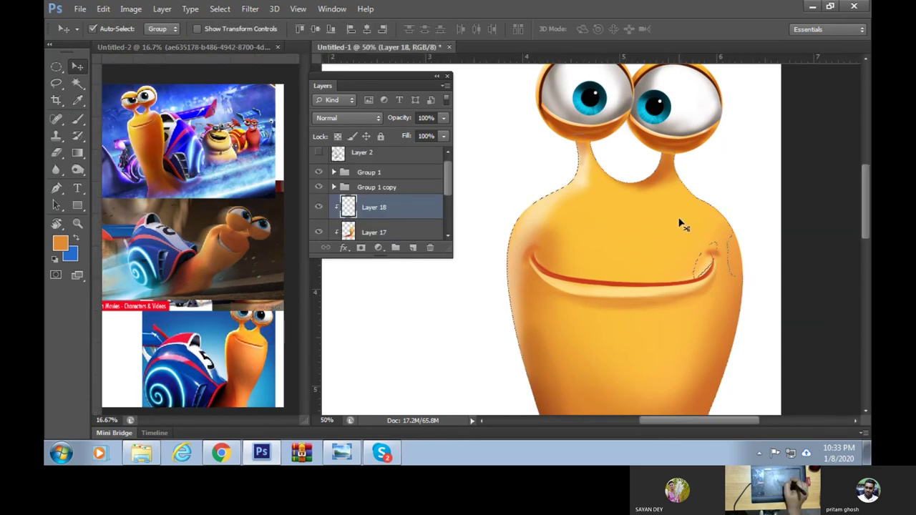
key("b")
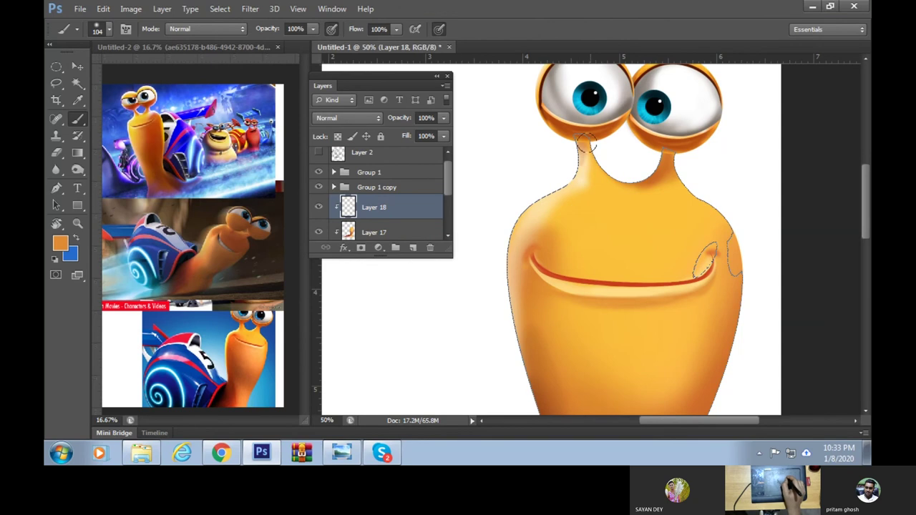
Sample brownish orange near the eye, hide the selection, then pick lighter orange and white
left_click(584, 136, "alt")
key("ctrl+d")
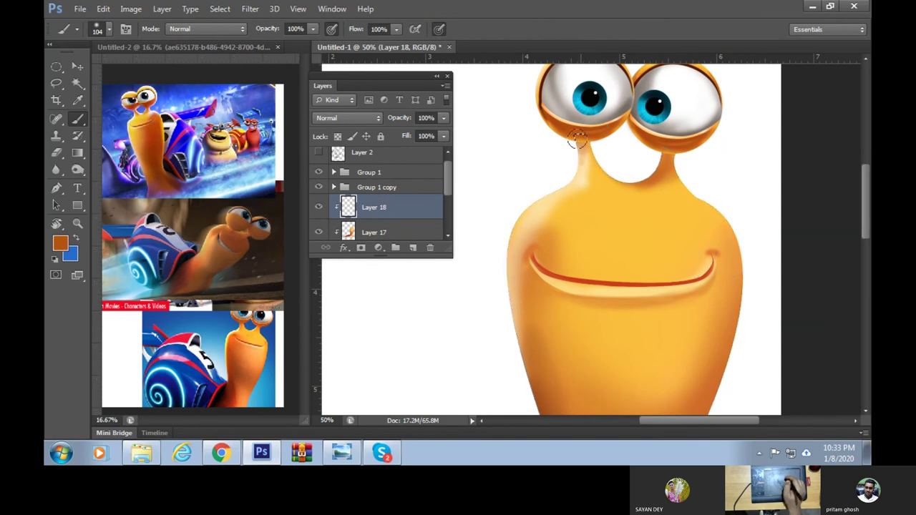
right_click(584, 134)
key("Return")
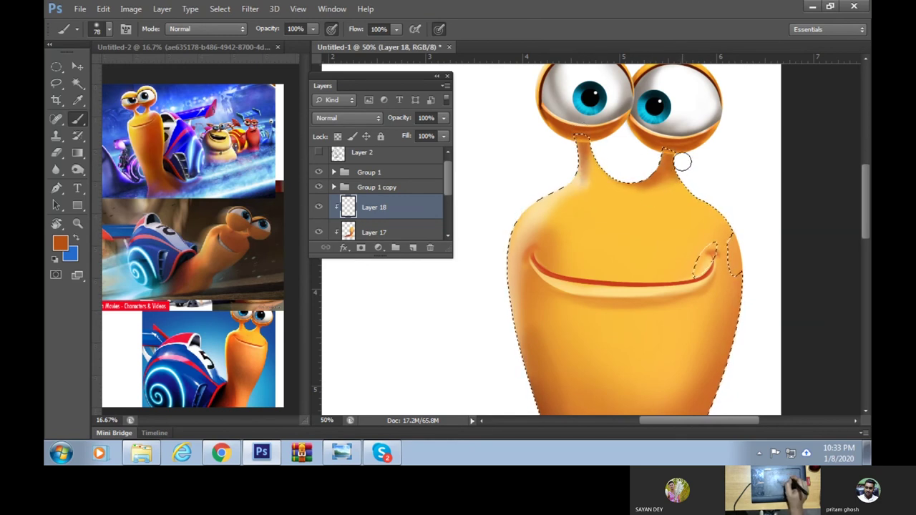
left_click(666, 192, "alt")
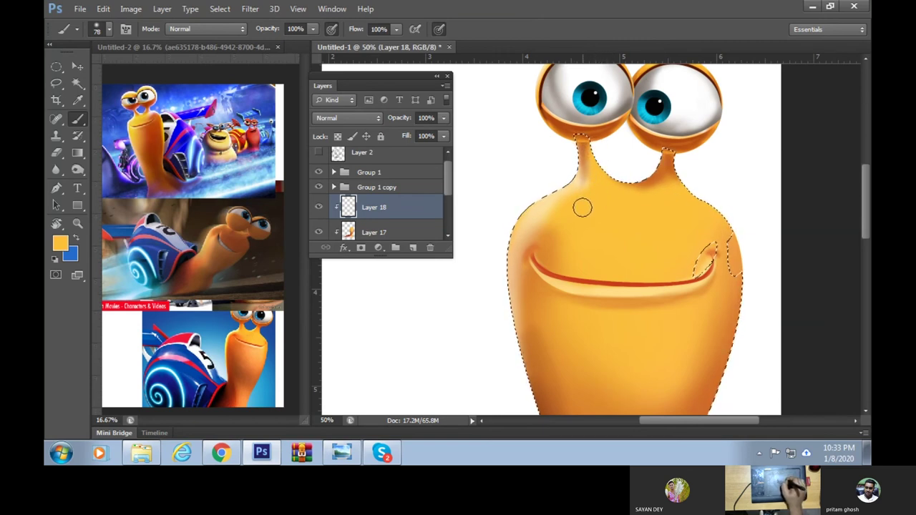
left_click(577, 178, "alt")
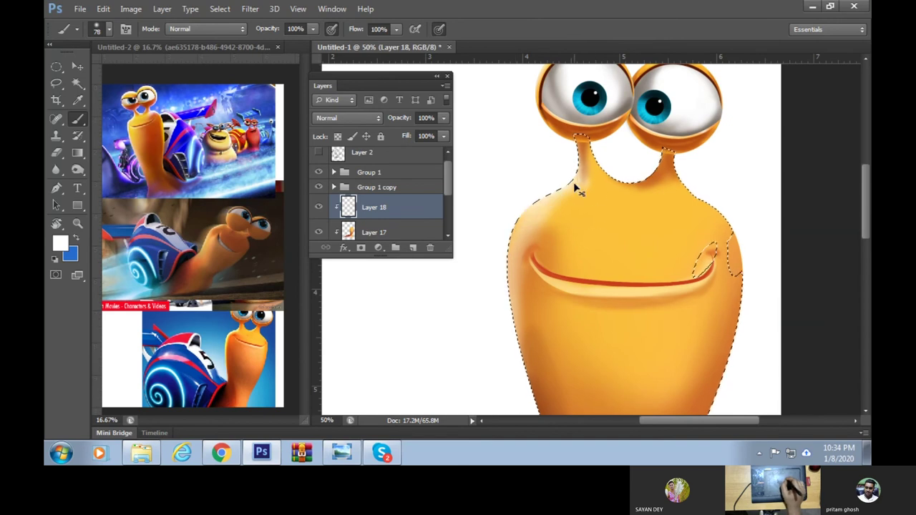
Paint neck highlights at 40 px, then sample orange and enlarge the brush to 180 px
right_click(688, 183)
type("40")
key("Return")
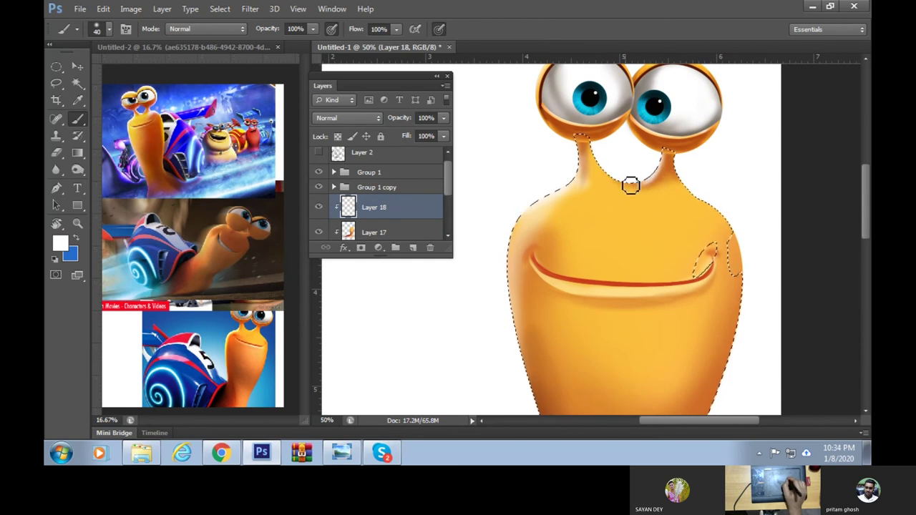
left_click(544, 281, "alt")
right_click(583, 204)
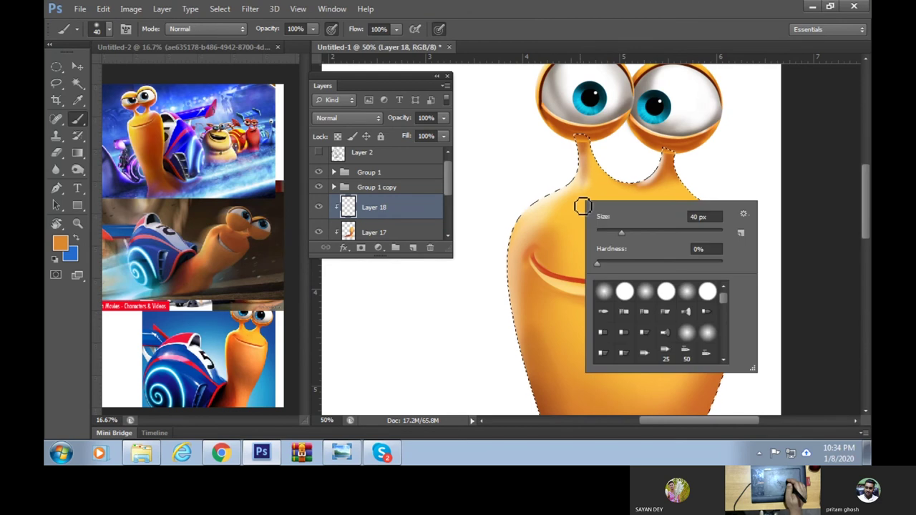
left_click_drag(659, 231, 683, 234)
key("Return")
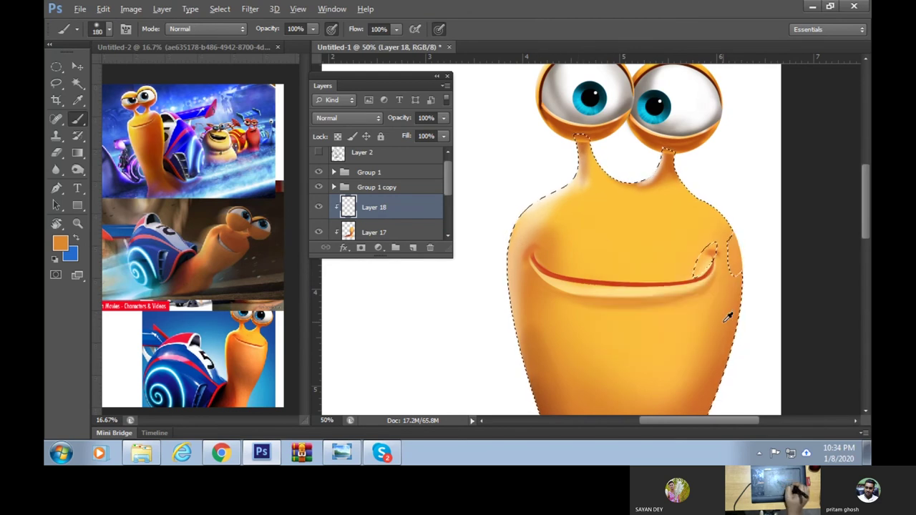
Blend upper-body shading with brush sizes of 329, 88 and 121 px, then dismiss a notification
right_click(565, 208)
left_click_drag(686, 258, 698, 258)
key("Return")
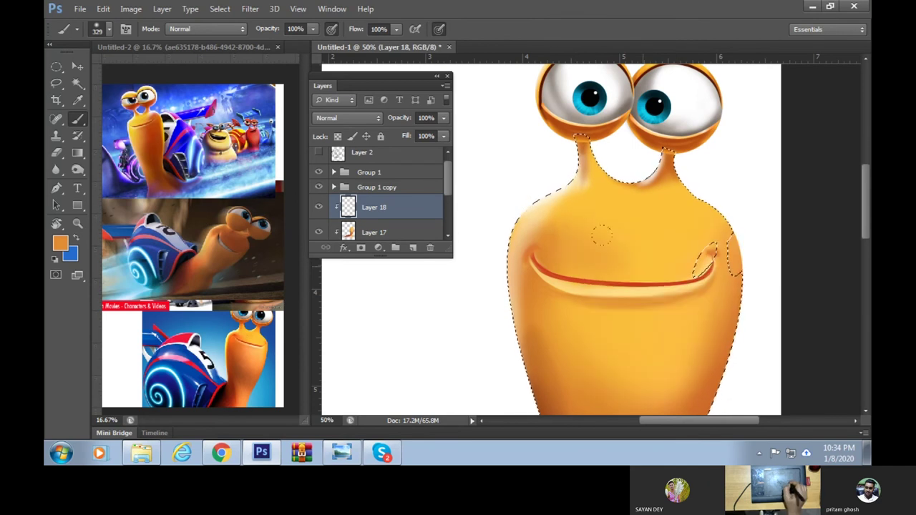
right_click(612, 195)
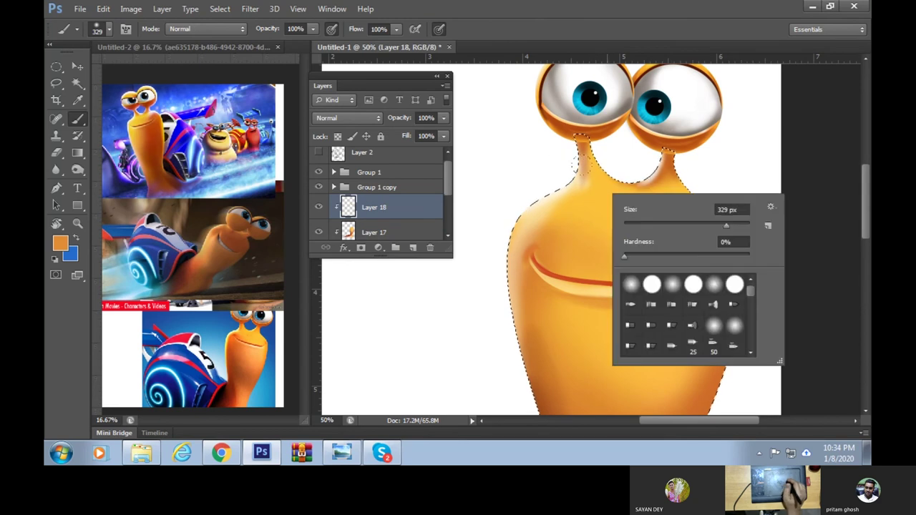
key("Return")
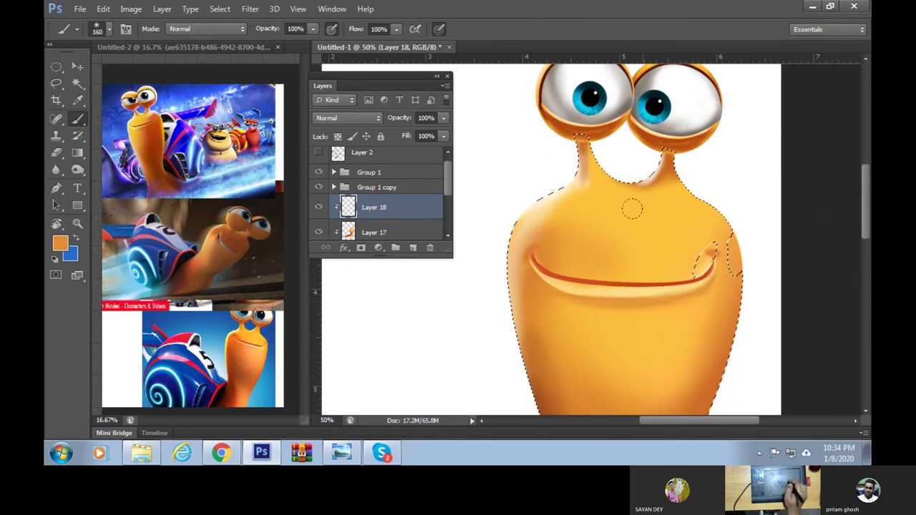
right_click(649, 219)
left_click_drag(741, 250, 714, 251)
key("Return")
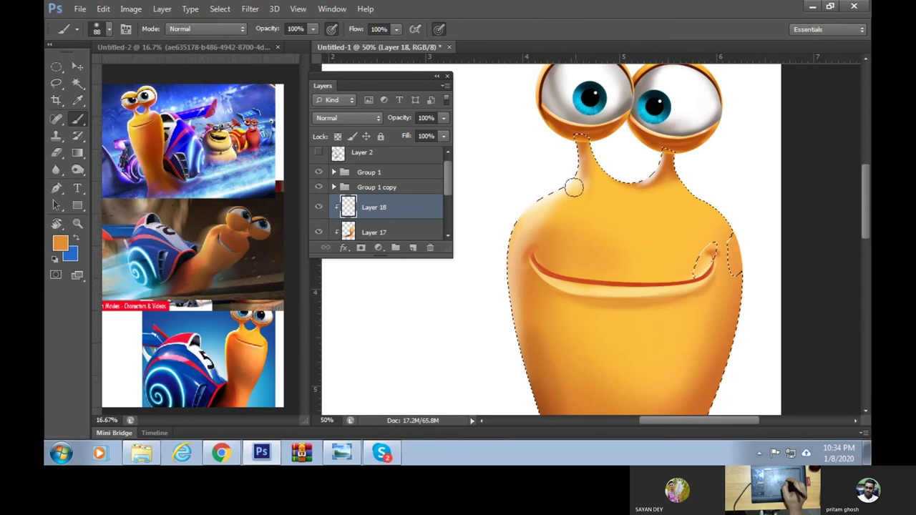
right_click(614, 189)
left_click_drag(665, 208, 676, 208)
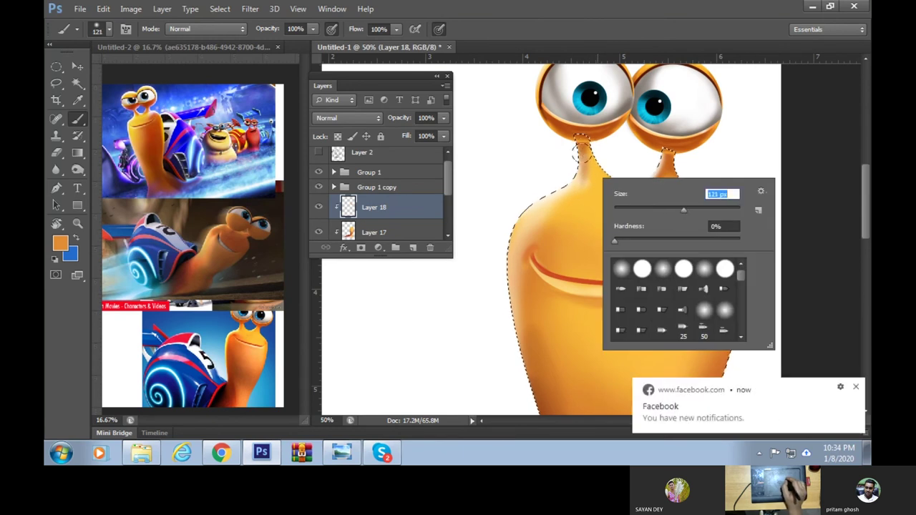
key("Return")
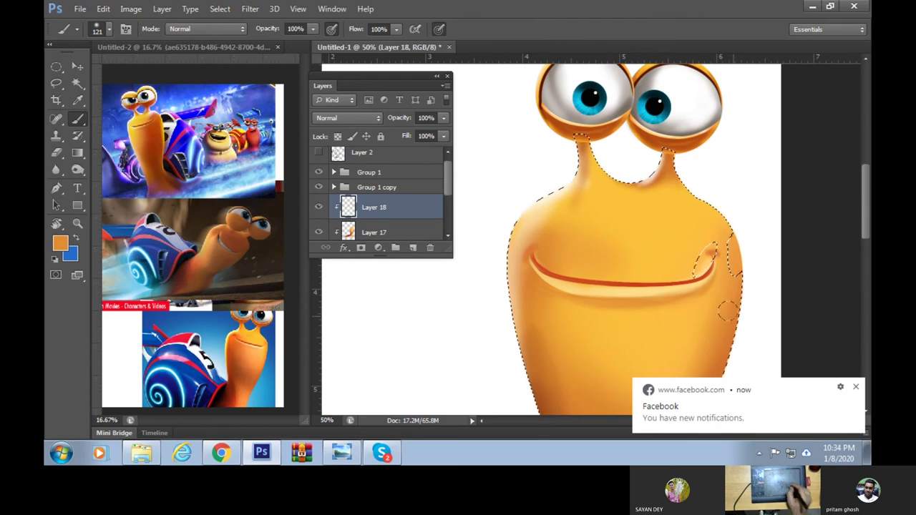
left_click(856, 387)
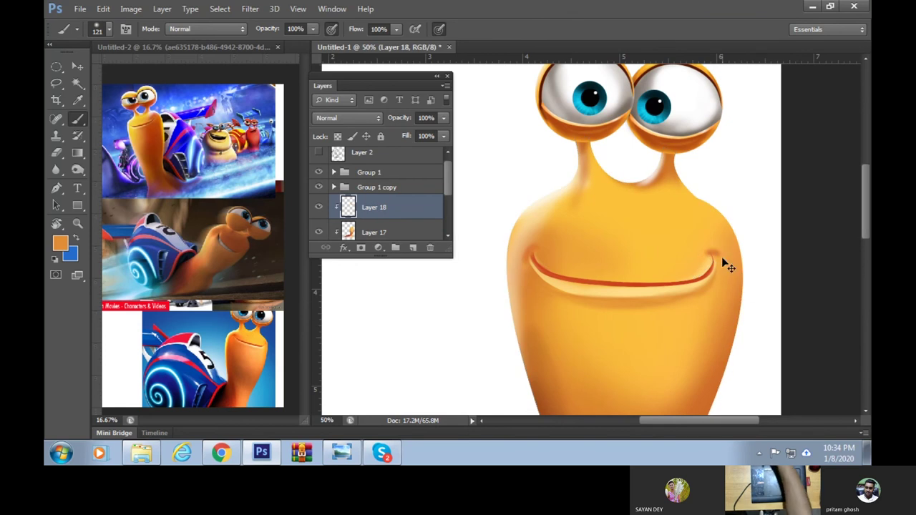
Zoom out to show the whole snail and create Layer 19 above the Background
key("ctrl+minus")
key("ctrl+minus")
mouse_move(520, 368)
left_mouse_down()
mouse_move(559, 311)
mouse_move(599, 274)
mouse_move(605, 313)
mouse_move(606, 302)
left_mouse_up()
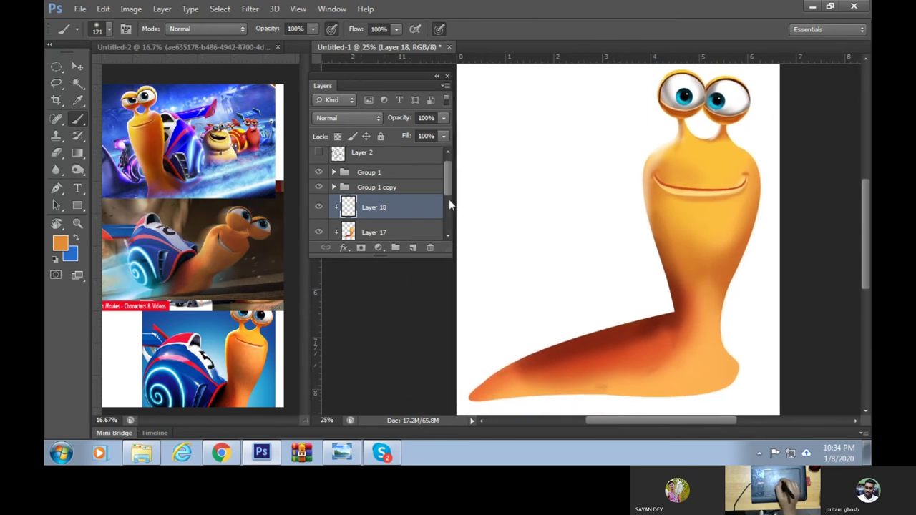
scroll(449, 206, "down", 3)
left_click(425, 227)
left_click(414, 248)
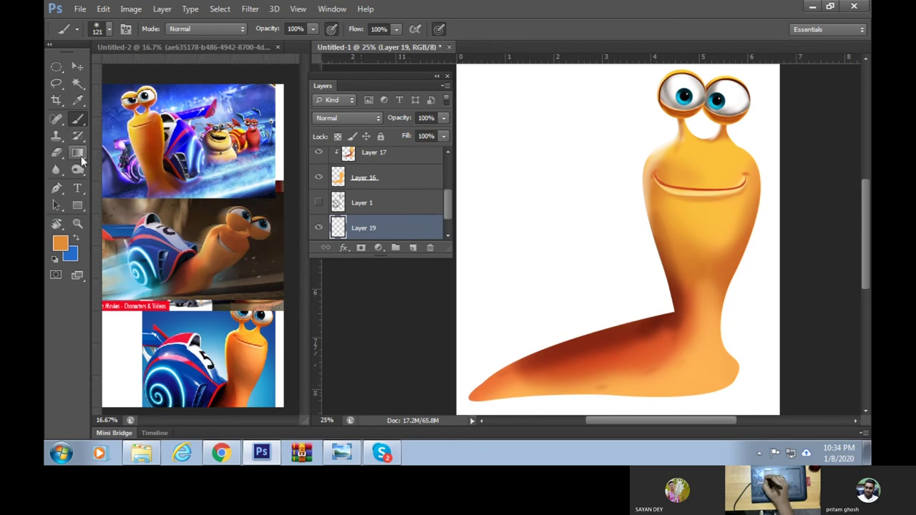
left_click(78, 155)
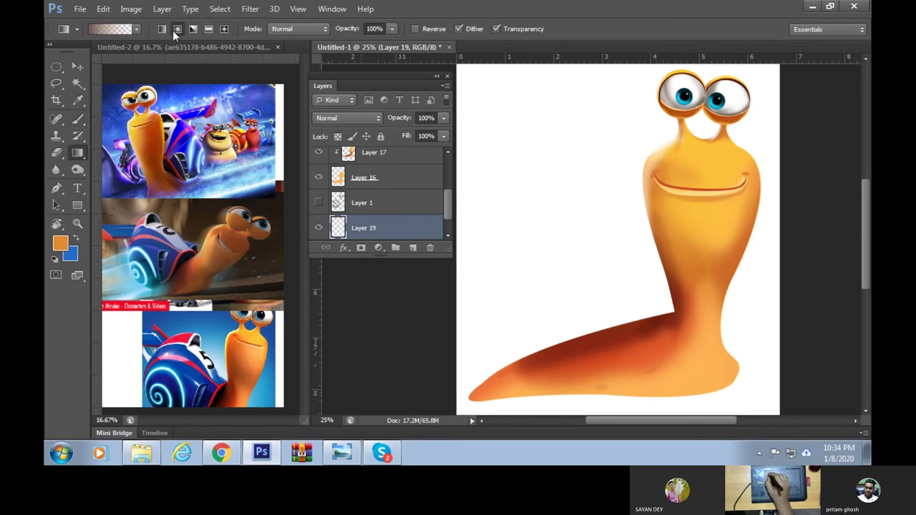
Build a dark-to-light blue gradient with stop colours sampled from the reference image
left_click(111, 29)
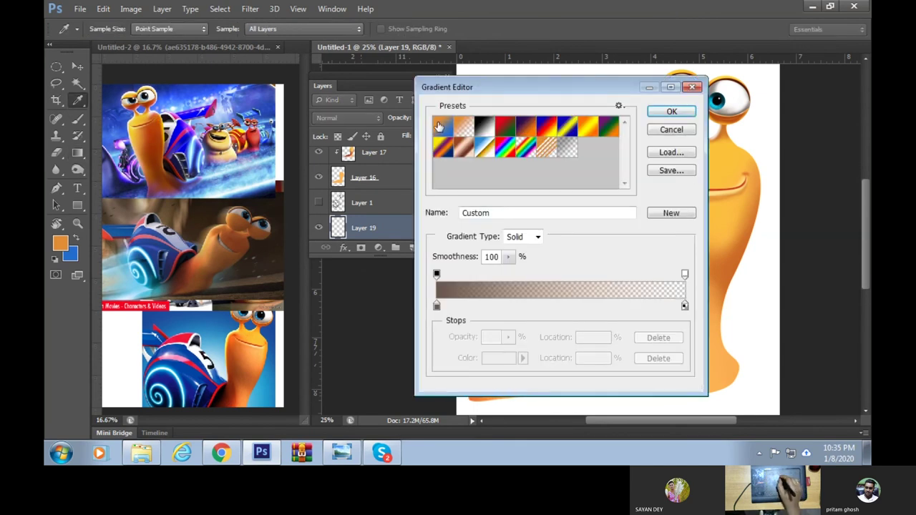
left_click(442, 126)
left_click(437, 306)
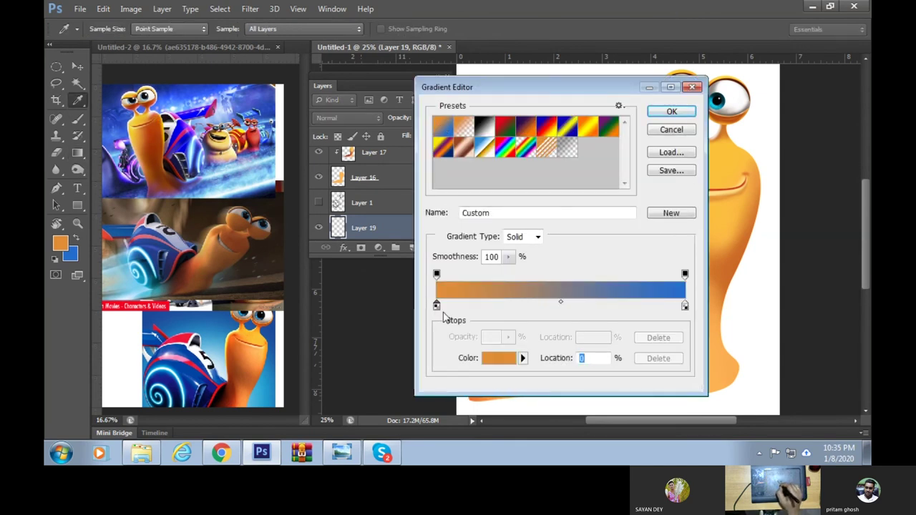
double_click(437, 307)
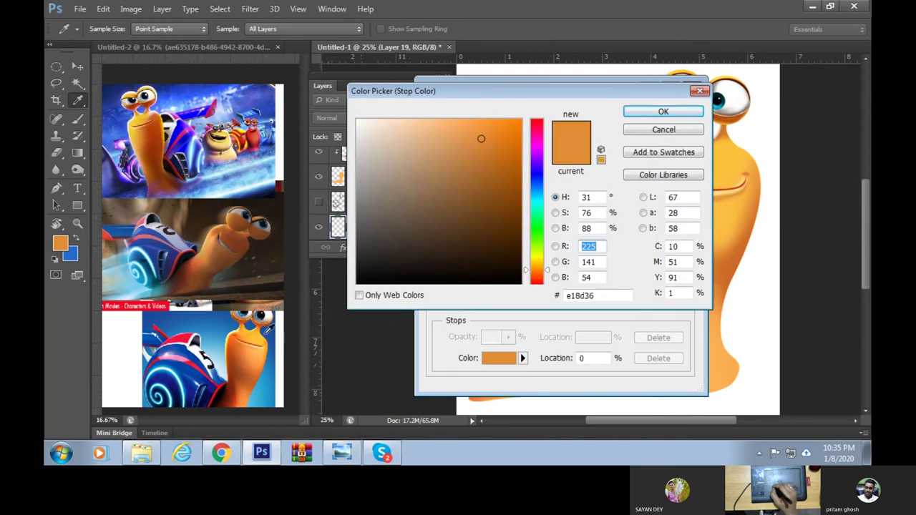
left_click(266, 330)
left_click(664, 112)
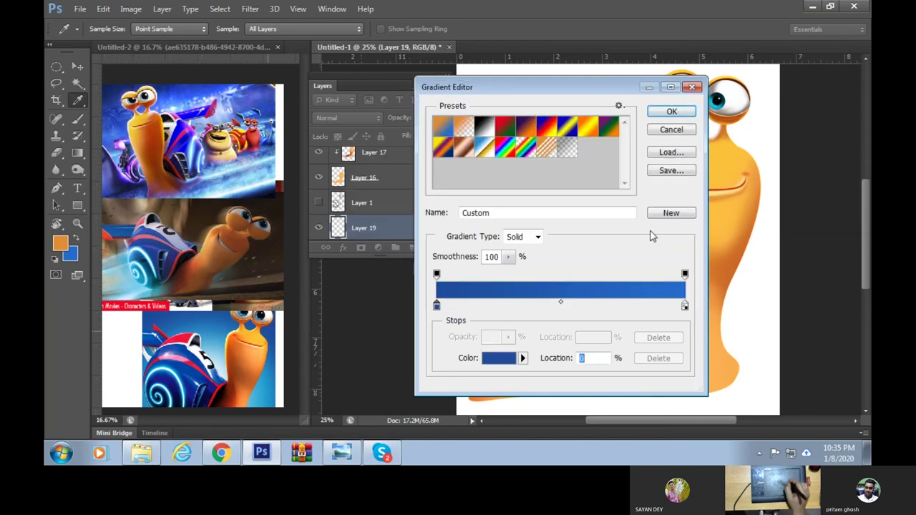
double_click(685, 306)
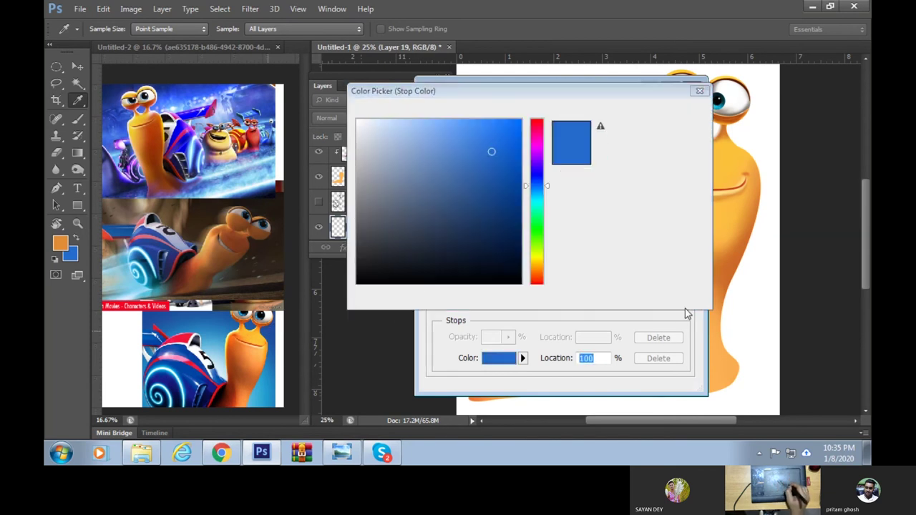
left_click(226, 367)
left_click(228, 364)
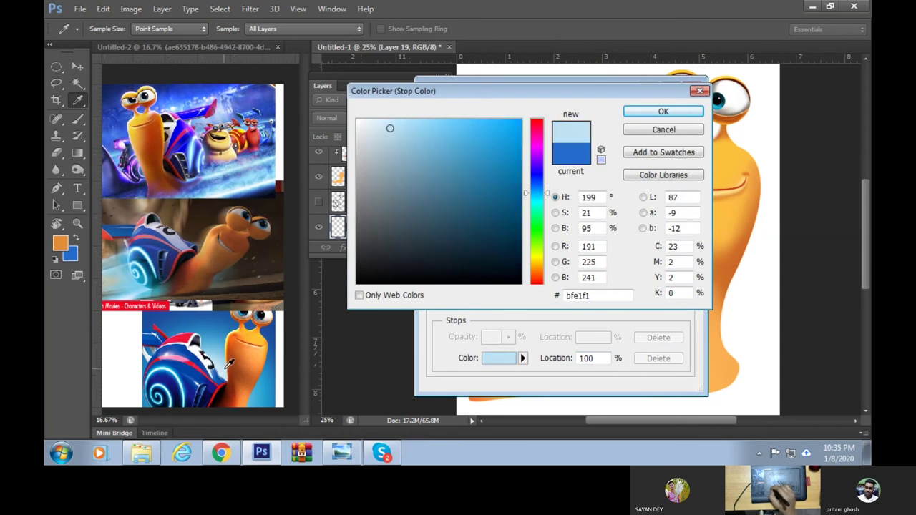
left_click(225, 367)
left_click(666, 113)
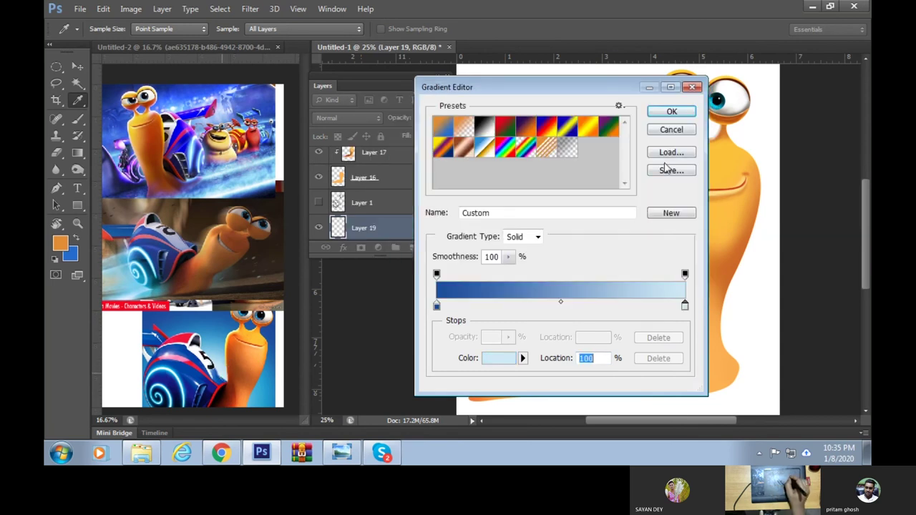
left_click(672, 112)
Reverse the gradient to light blue then dark blue 1c4b99, and fill from the snail's neck
left_click_drag(733, 201, 596, 267)
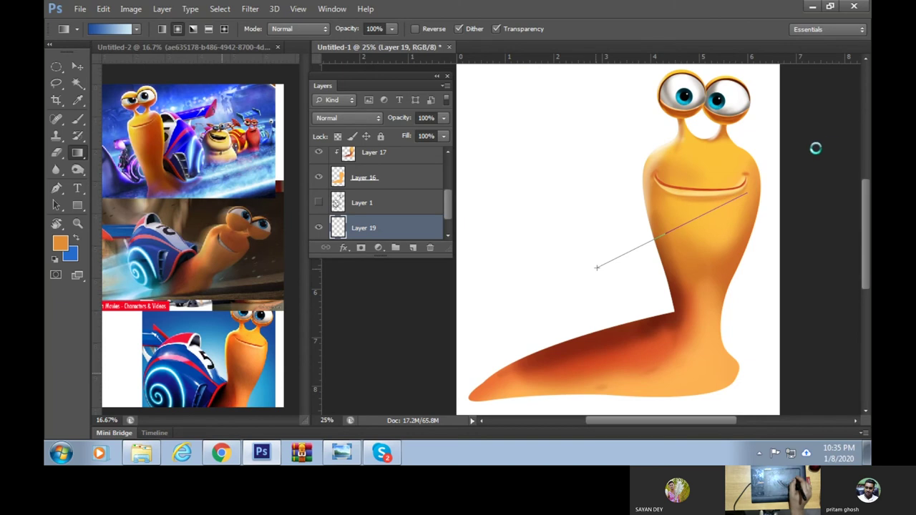
key("ctrl+z")
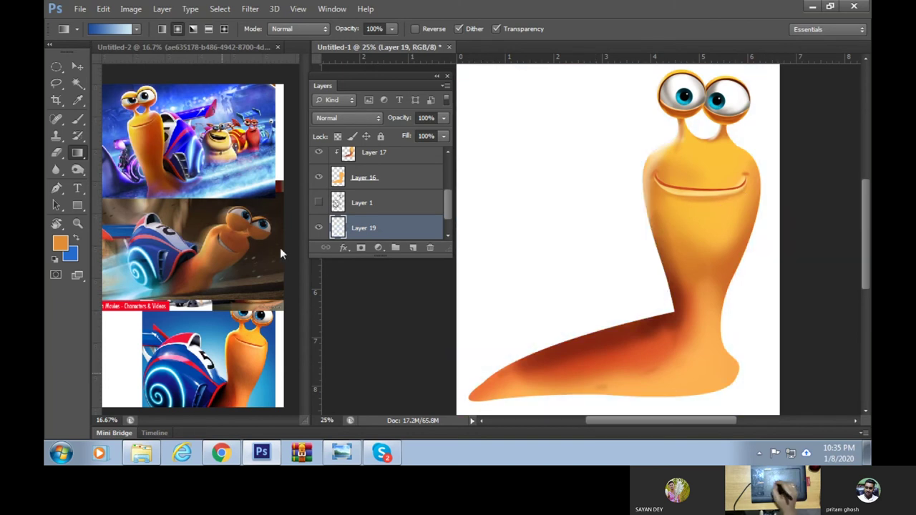
left_click(111, 28)
left_click(437, 306)
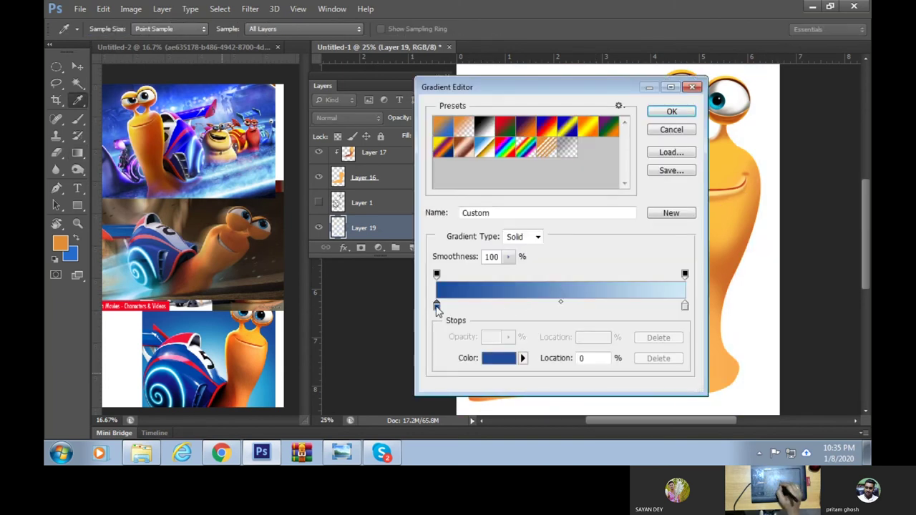
double_click(437, 306)
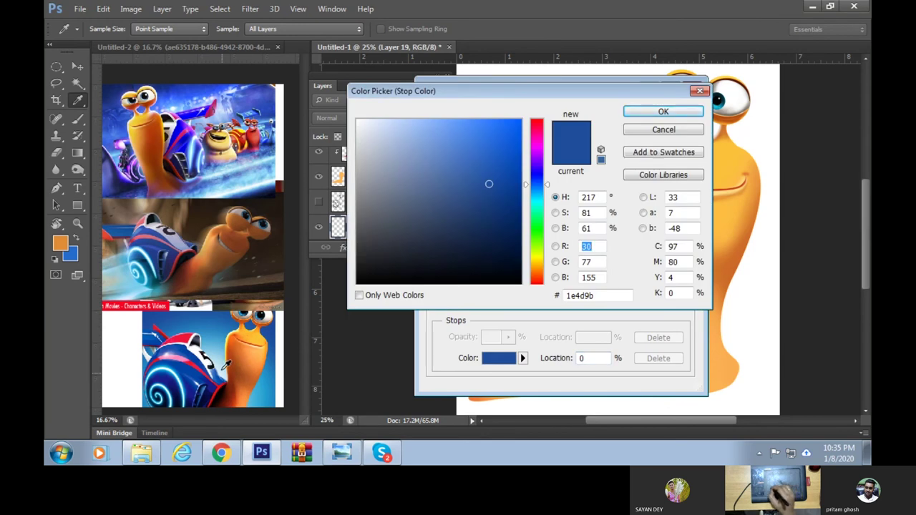
left_click(379, 126)
left_click(663, 111)
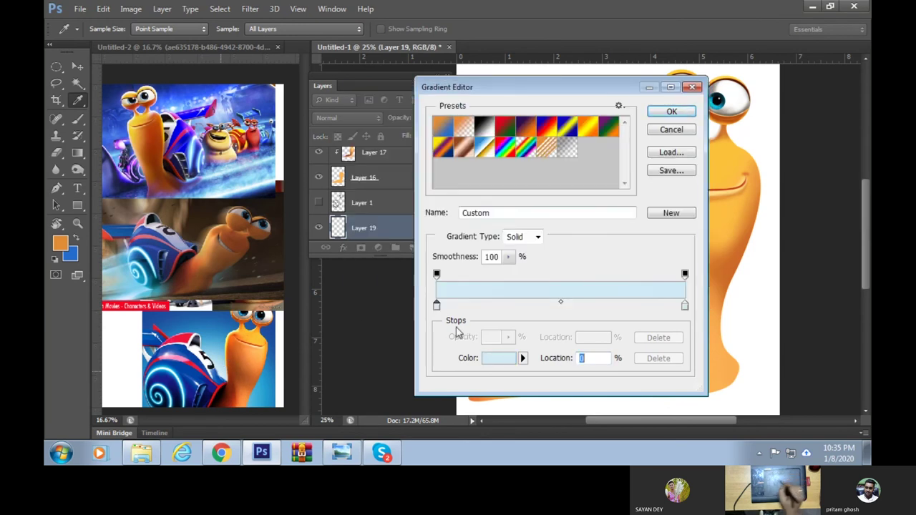
double_click(685, 306)
left_click(143, 319)
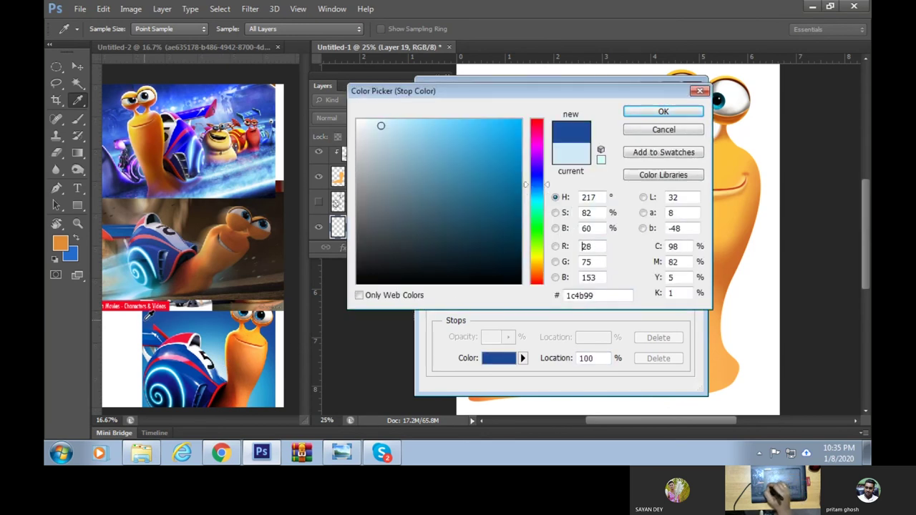
left_click(673, 111)
left_click(667, 111)
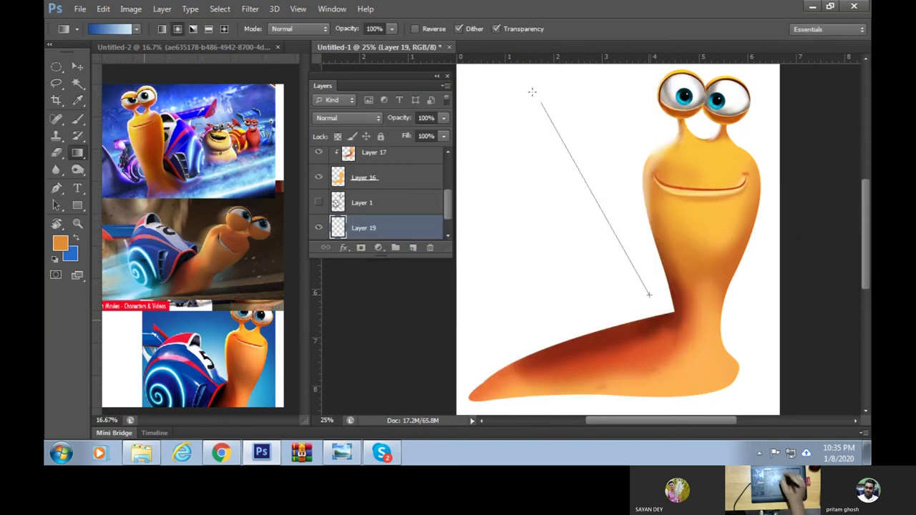
left_click_drag(648, 294, 495, 56)
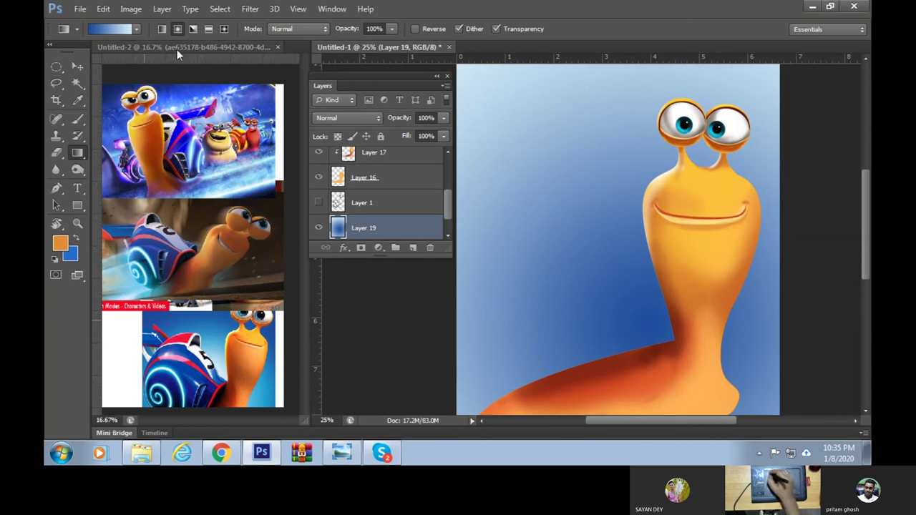
Reorder the stops to light-to-dark blue and redraw the radial gradient from the neck toward the eyes
left_click(111, 30)
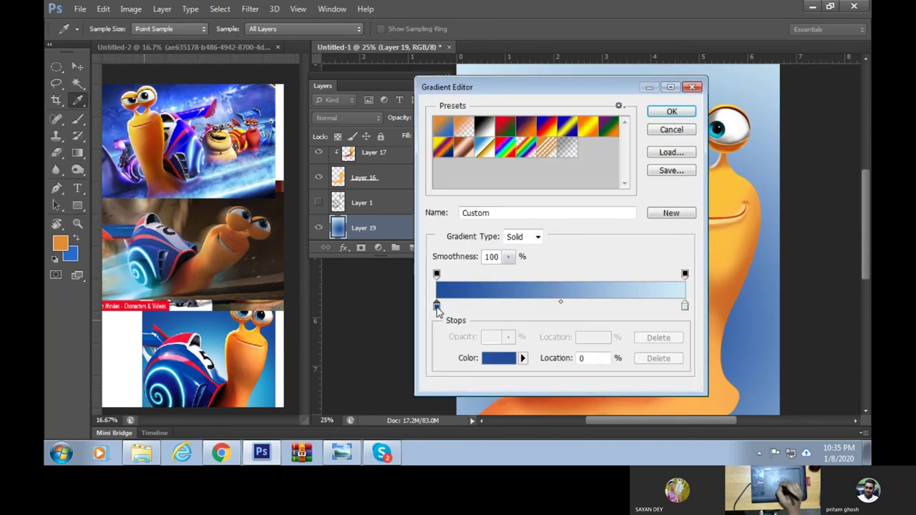
left_click_drag(437, 306, 521, 307)
left_click_drag(684, 307, 436, 307)
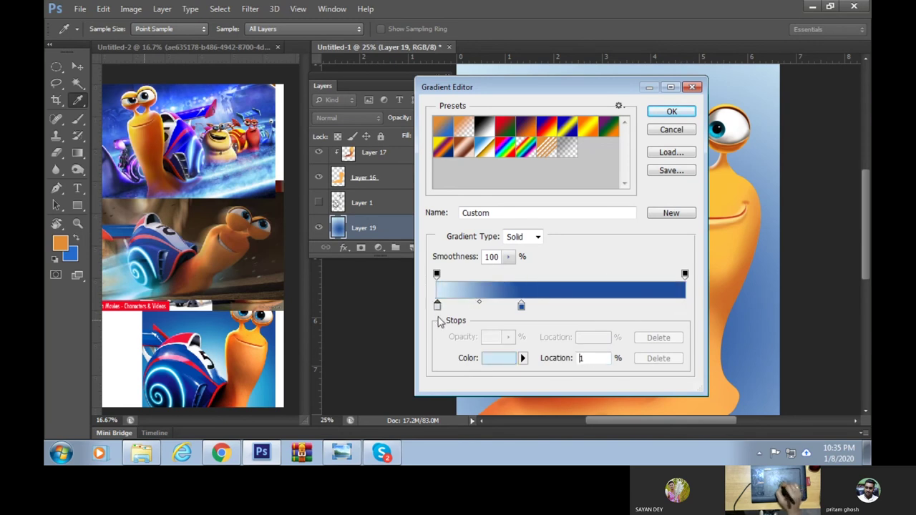
left_click_drag(521, 306, 685, 306)
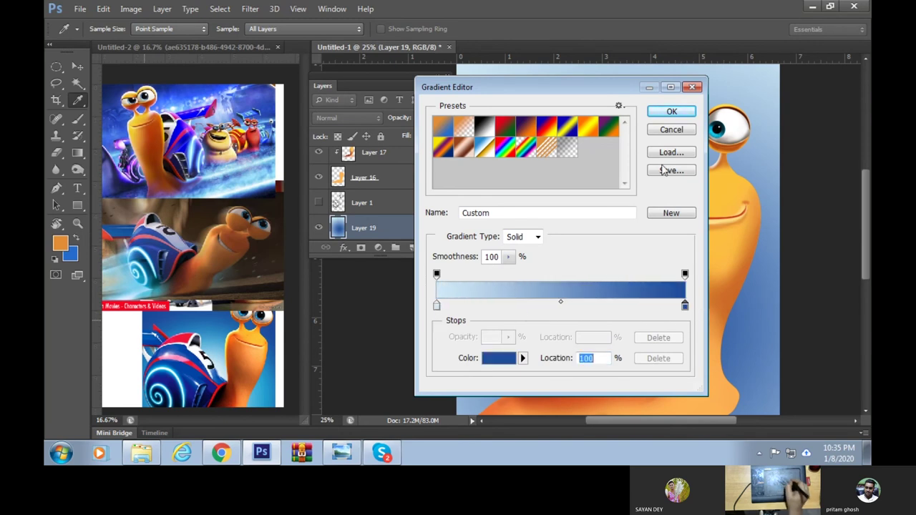
left_click(671, 111)
left_click_drag(746, 116, 591, 262)
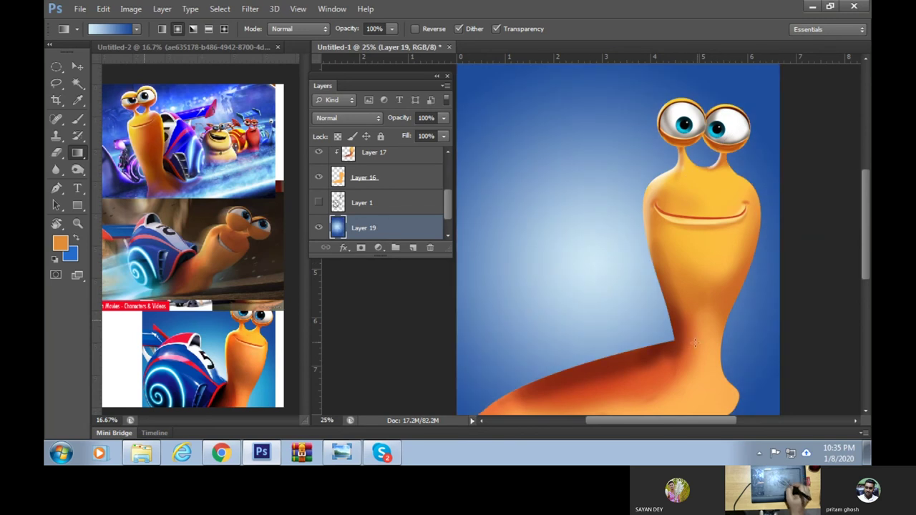
left_click_drag(671, 333, 819, 121)
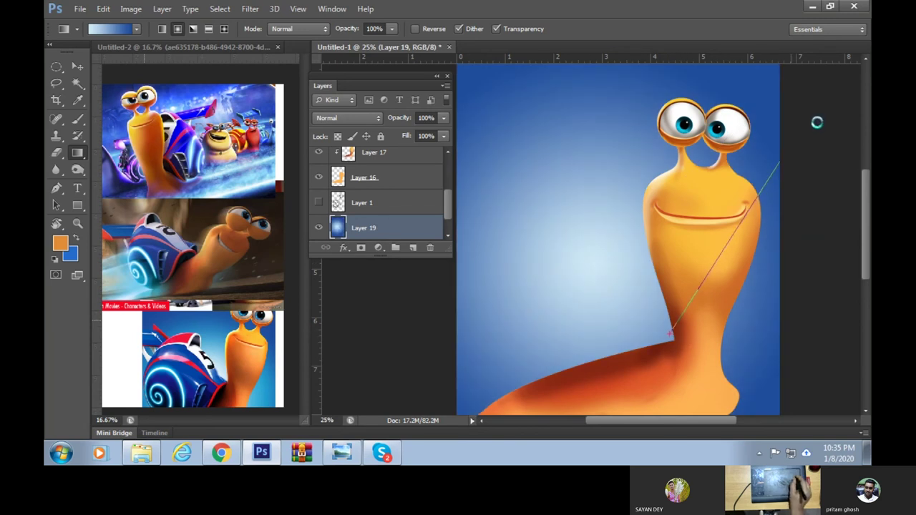
left_click_drag(623, 312, 758, 122)
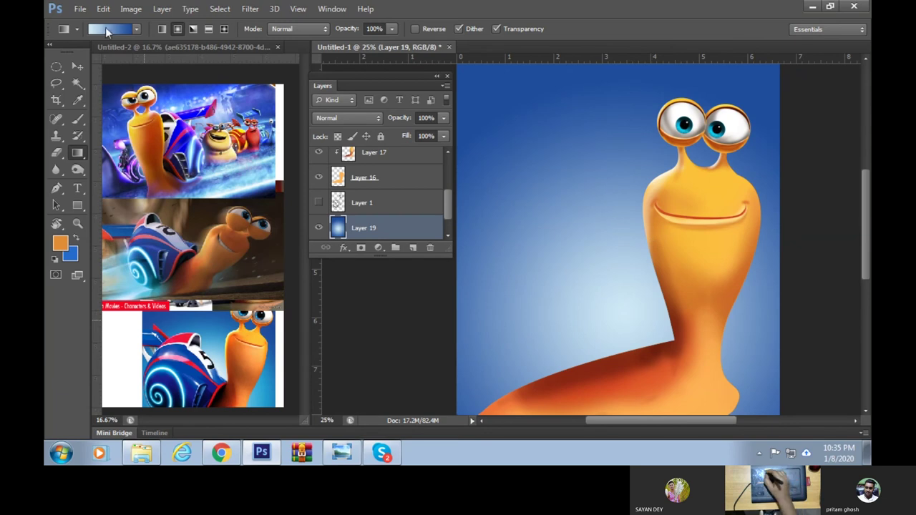
Add a 55acd9 mid-blue stop to the gradient and redraw the radial background upward from the snail's neck
left_click(105, 30)
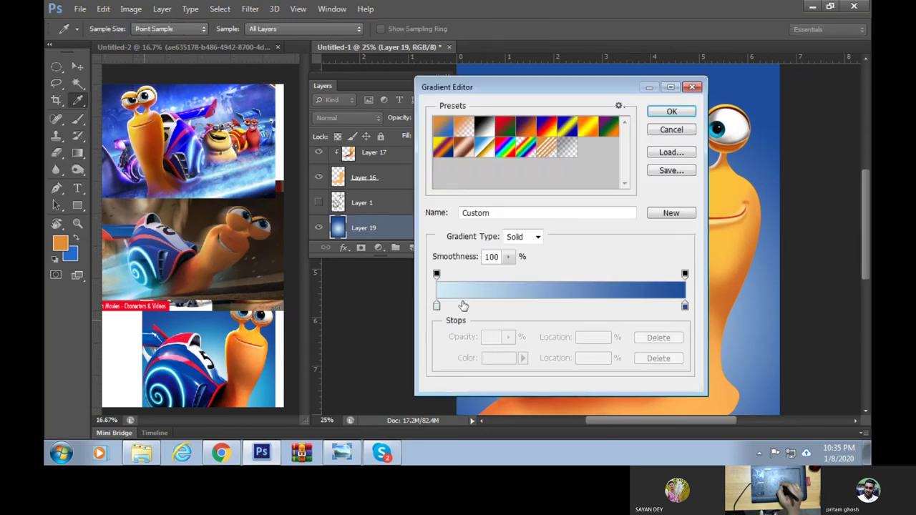
left_click(461, 306)
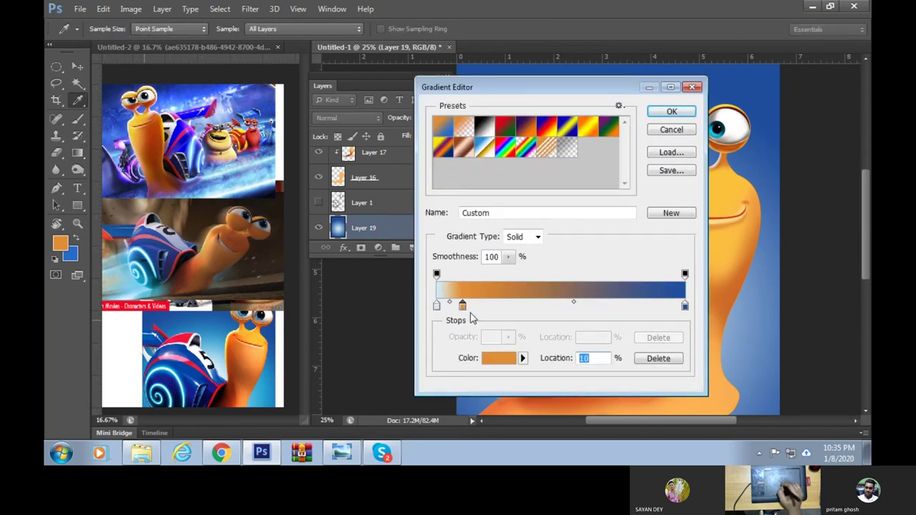
left_click_drag(462, 307, 464, 329)
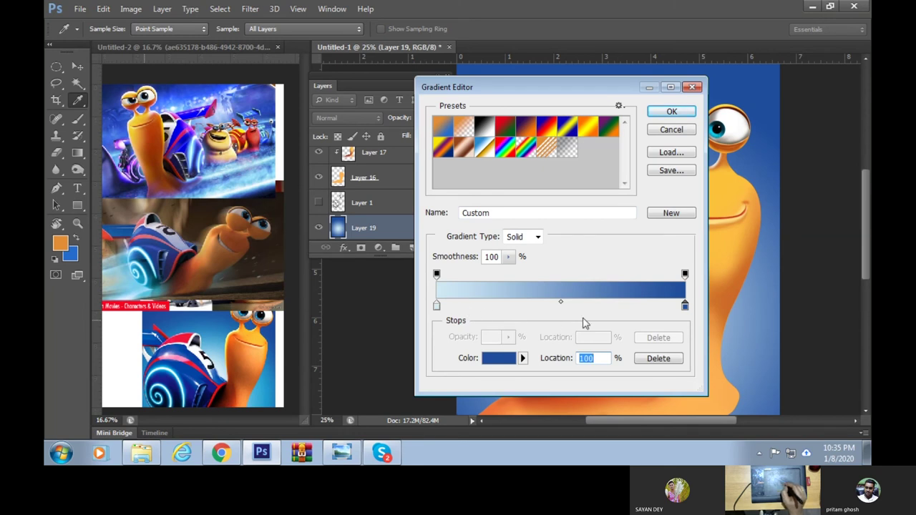
left_click(505, 308)
double_click(505, 307)
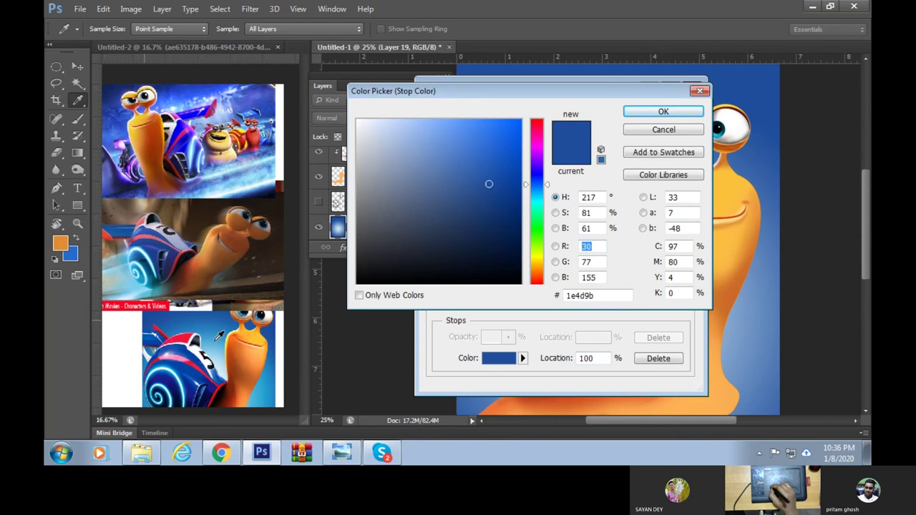
left_click(457, 143)
left_click(661, 113)
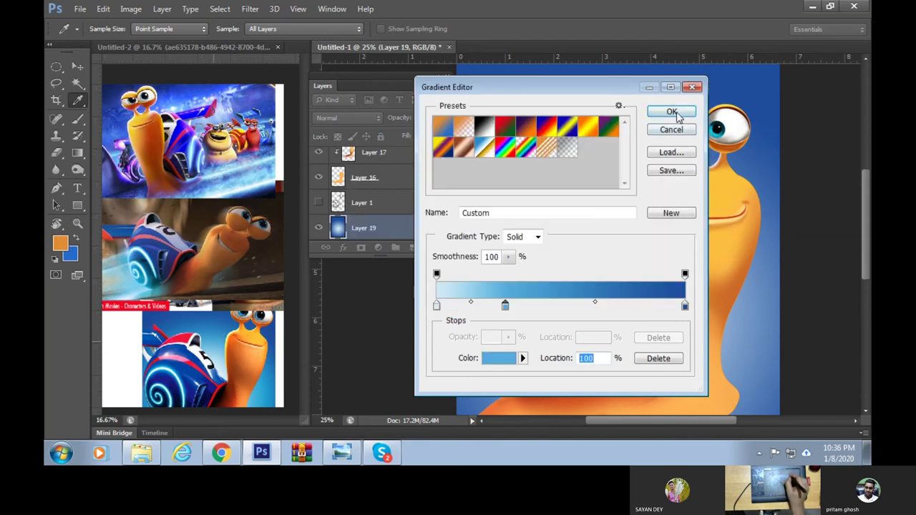
left_click(663, 111)
left_click_drag(640, 311, 791, 97)
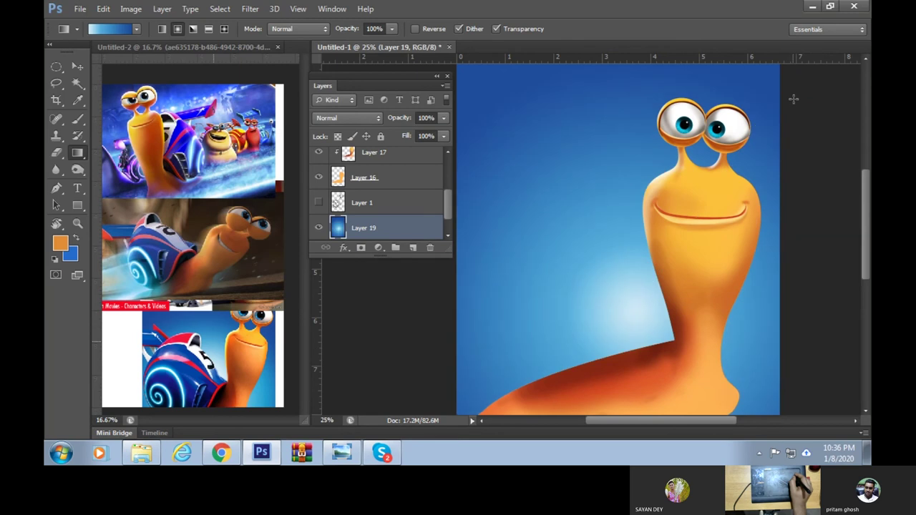
mouse_move(686, 330)
left_mouse_down()
mouse_move(674, 327)
mouse_move(808, 98)
left_mouse_up()
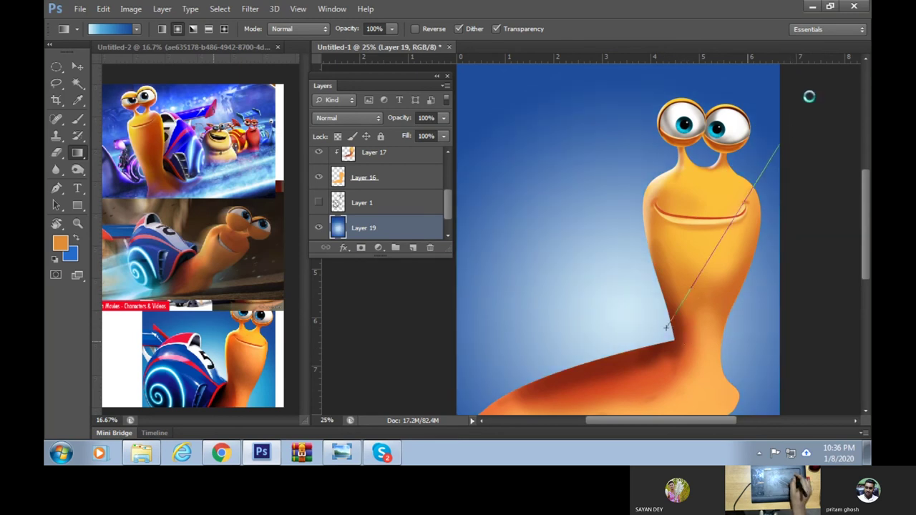
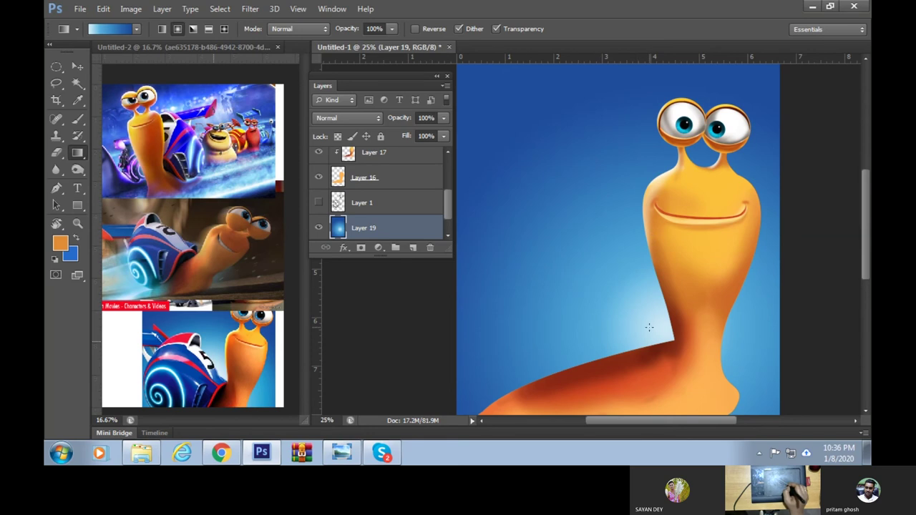
Show the snail sketch on Layer 2 at 34% opacity
left_click_drag(614, 366, 606, 351)
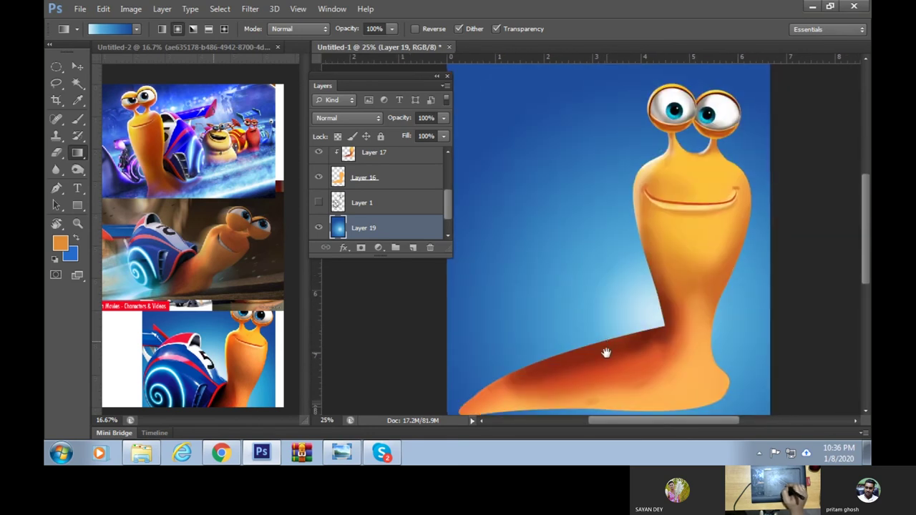
scroll(429, 207, "up", 5)
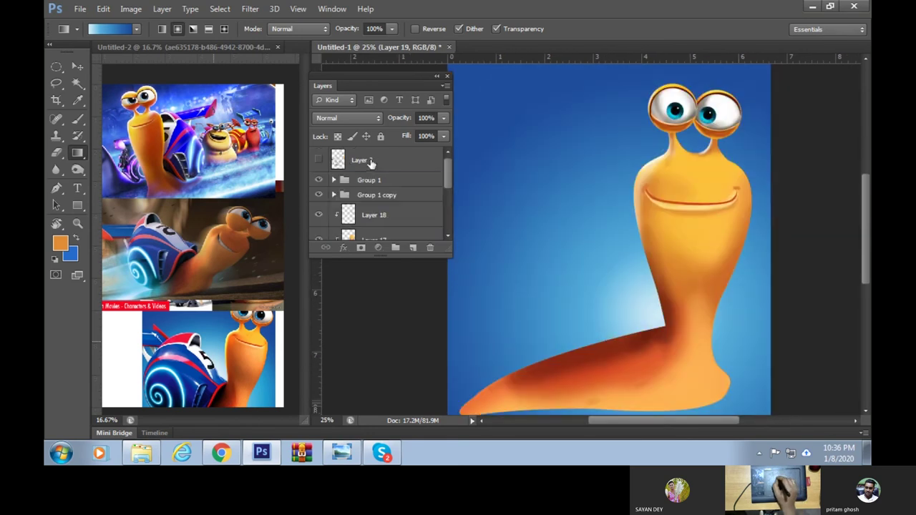
left_click(387, 160)
left_click(318, 159)
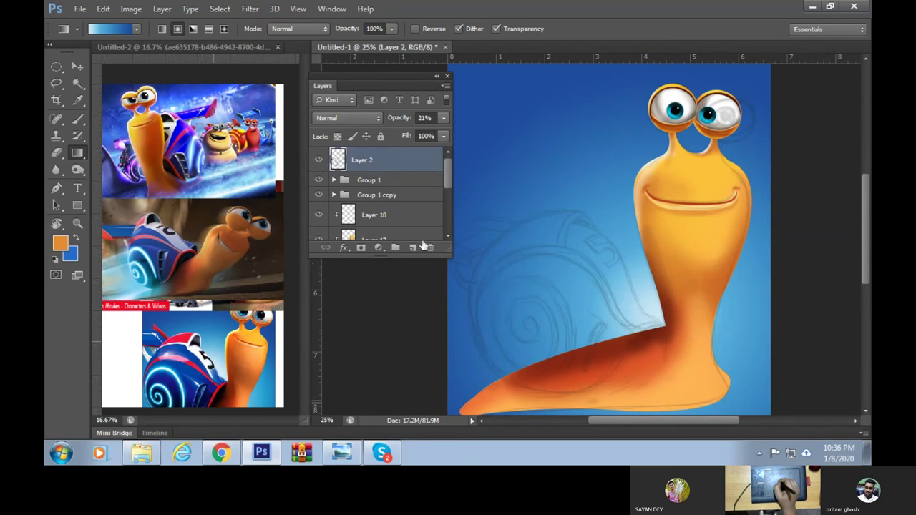
left_click(441, 119)
left_click_drag(393, 135, 486, 144)
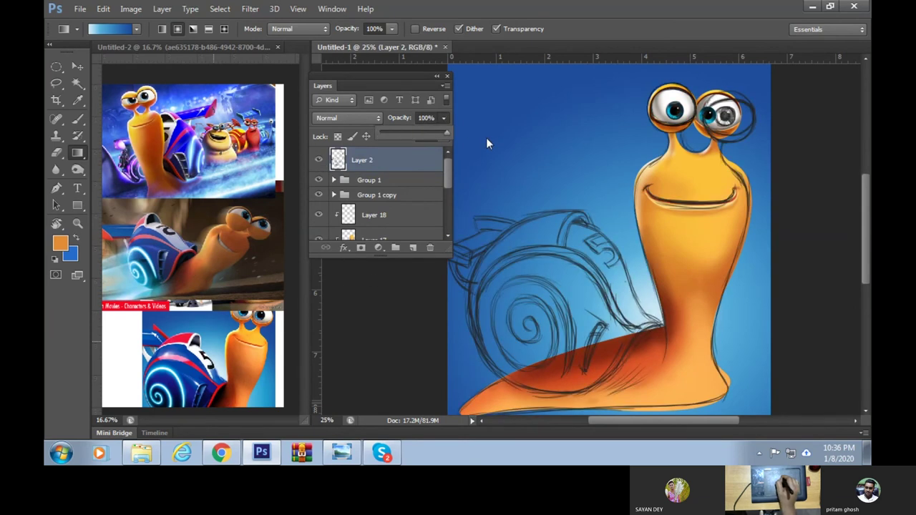
left_click_drag(486, 144, 398, 154)
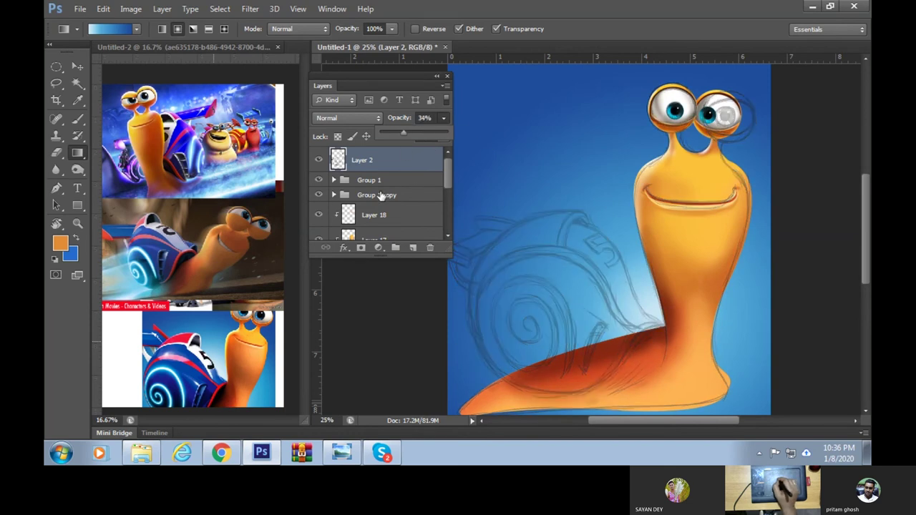
Group Layers 16–18 into a collapsed Group 3
scroll(444, 183, "down", 1)
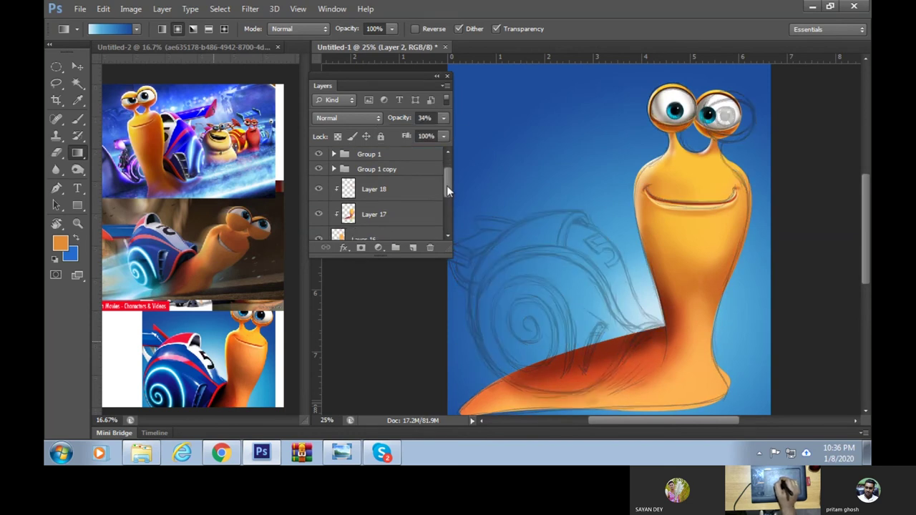
left_click(394, 192)
scroll(408, 193, "down", 1)
scroll(408, 193, "down", 2)
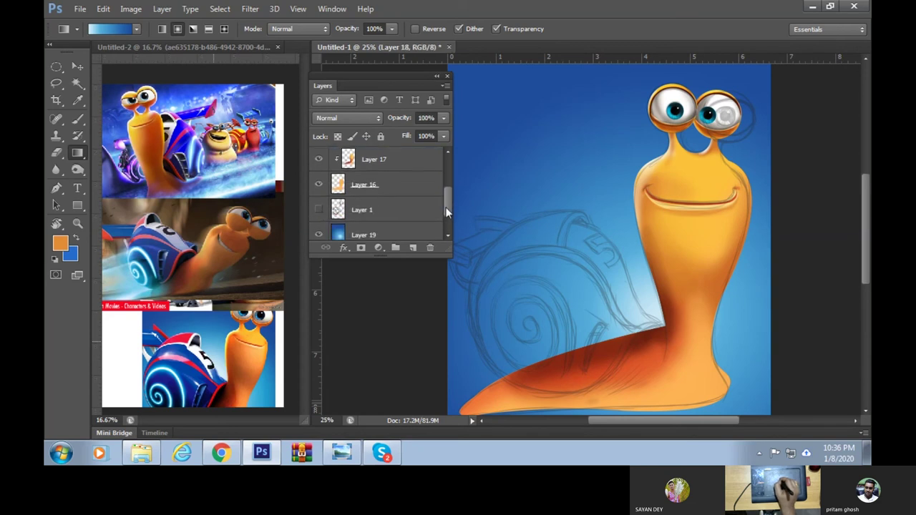
left_click(411, 192)
key("ctrl+g")
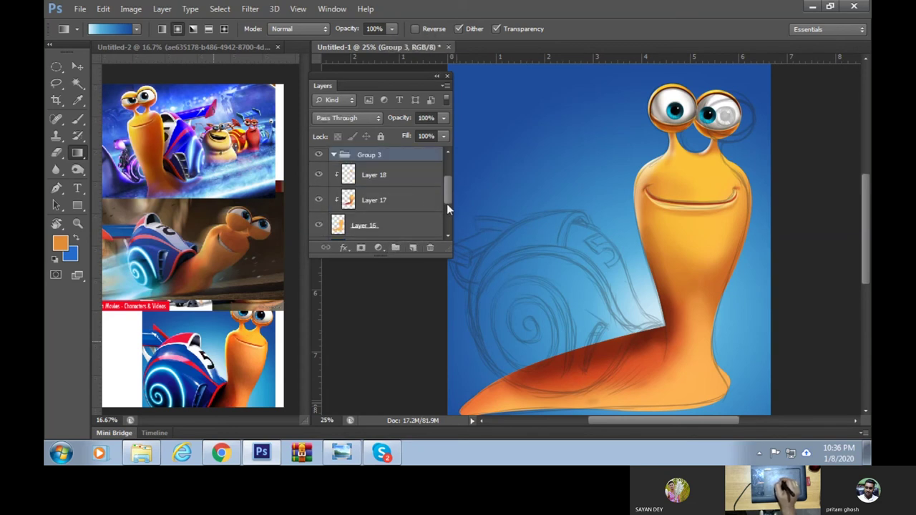
left_click(392, 178)
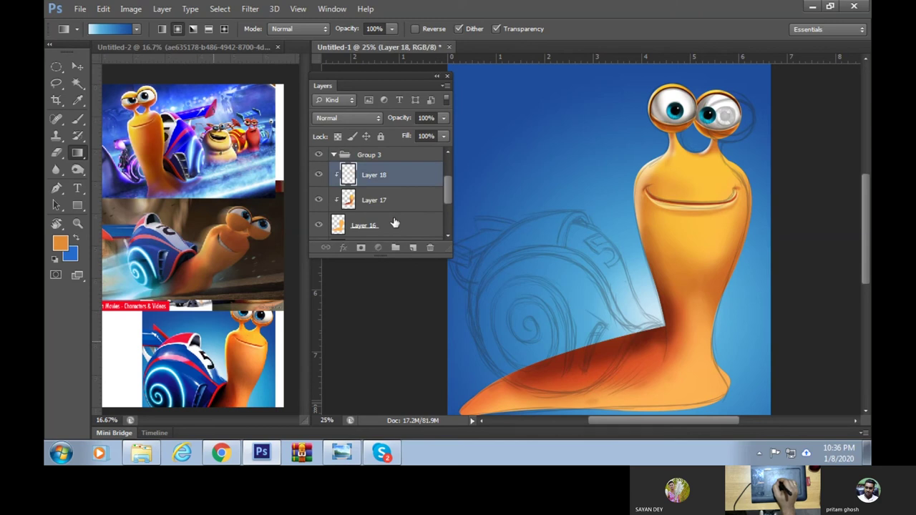
left_click(394, 224, "shift")
left_click_drag(394, 224, 365, 158)
left_click(331, 157)
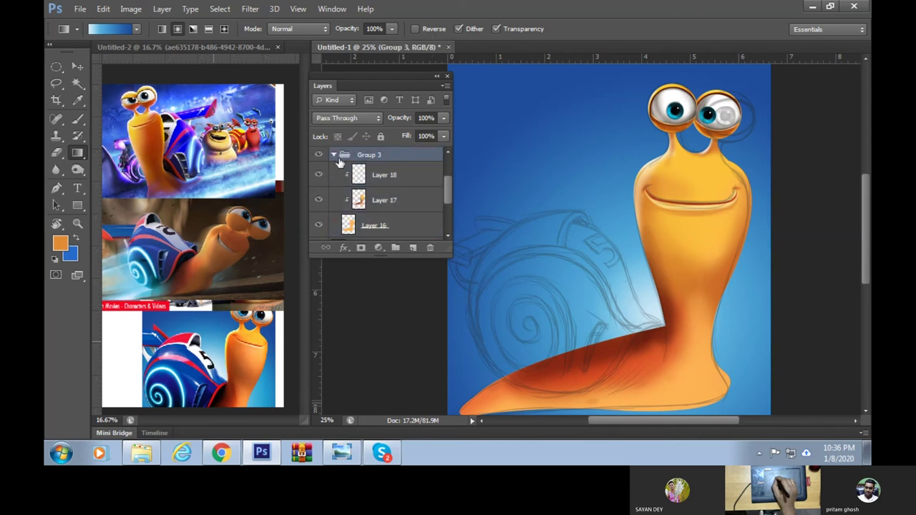
left_click(333, 156)
Add a new empty Layer 20 above Group 1
double_click(319, 157)
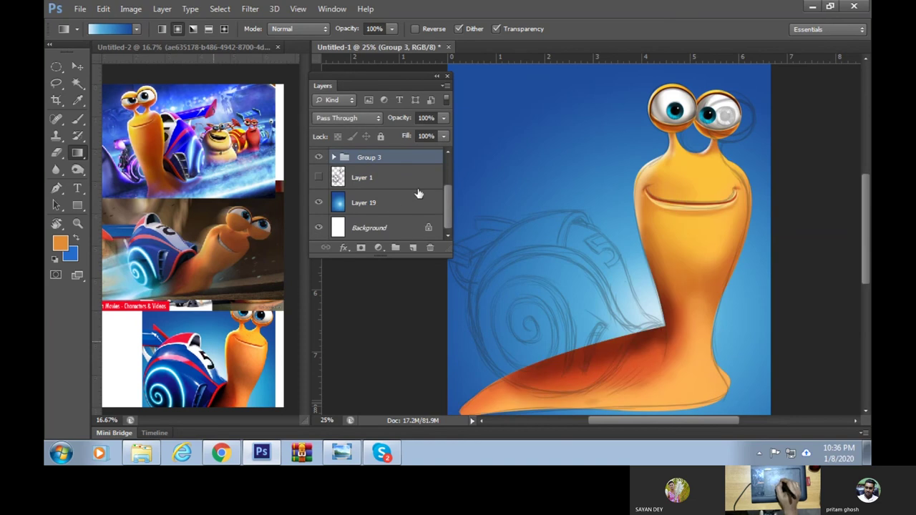
left_click(397, 177)
left_click_drag(450, 210, 449, 172)
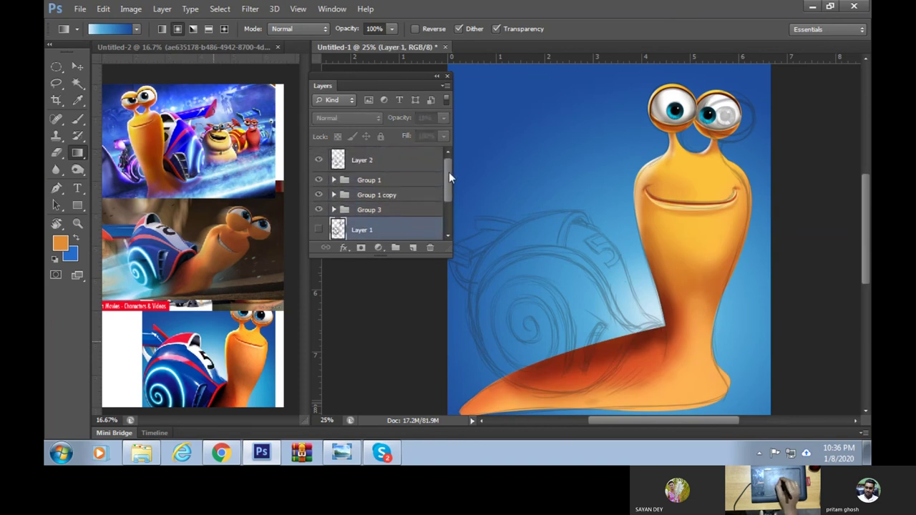
left_click(401, 163)
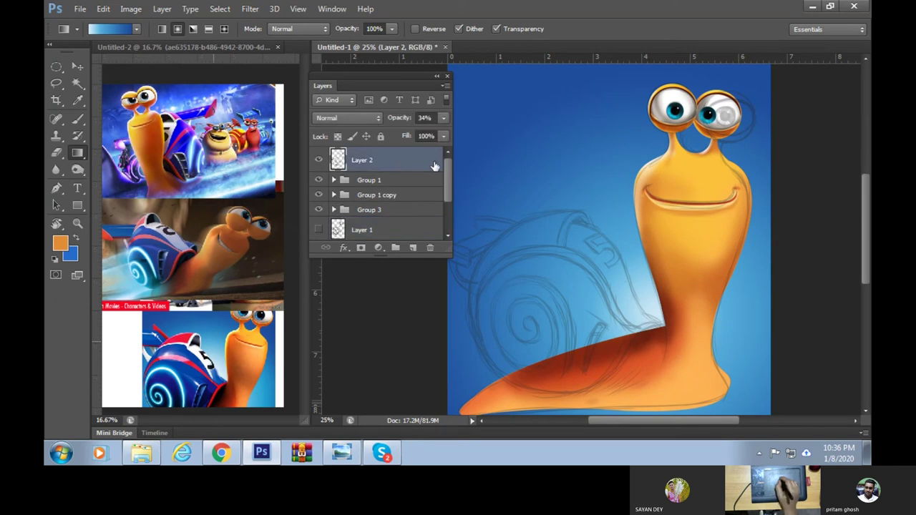
left_click(398, 182)
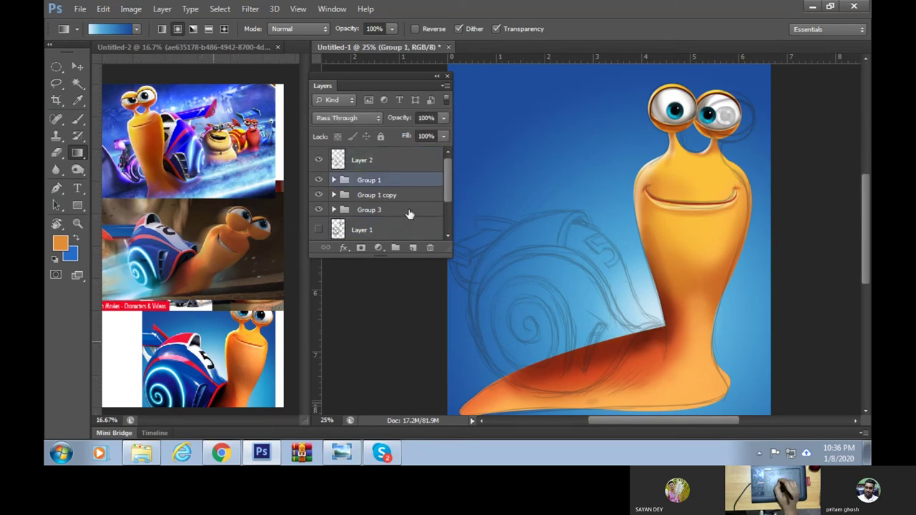
left_click(412, 247)
Zoom in twice and pan in full-screen mode to frame the shell sketch beside the neck
key("ctrl+plus")
mouse_move(522, 239)
left_mouse_down()
mouse_move(586, 301)
mouse_move(561, 323)
left_mouse_up()
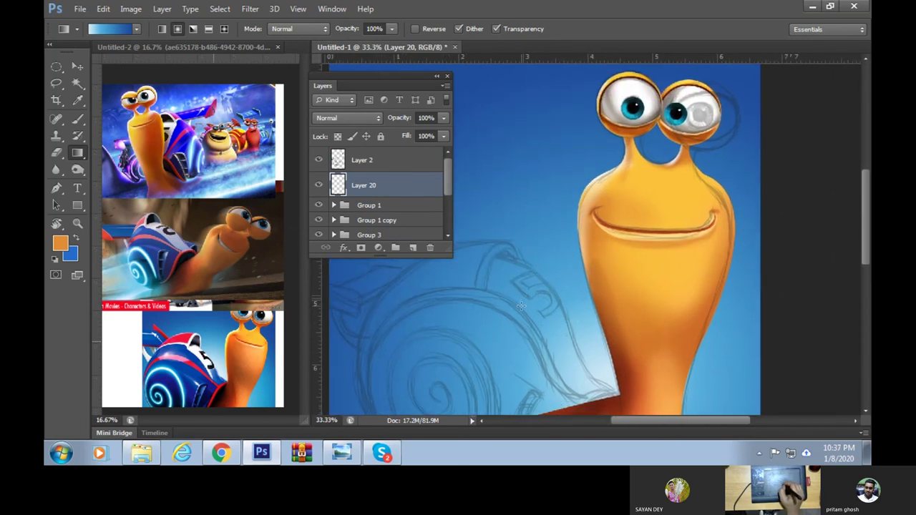
left_click_drag(504, 331, 551, 337)
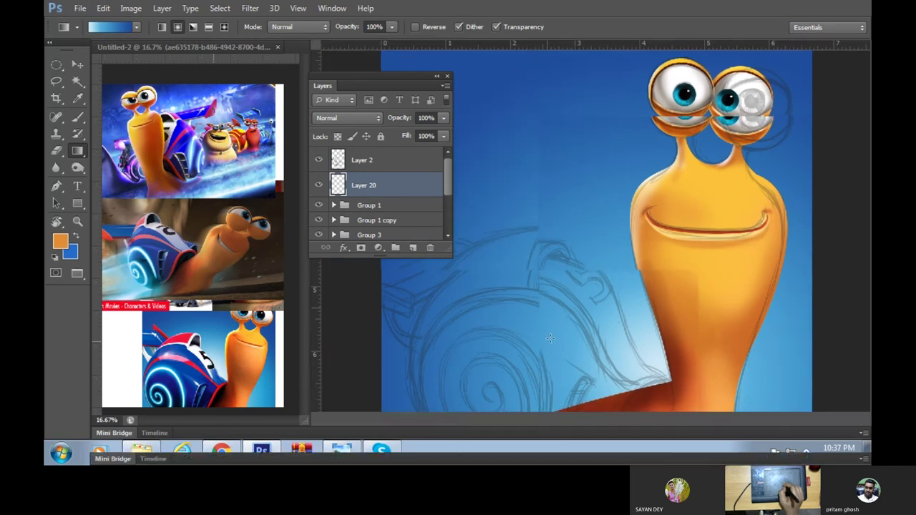
key("f")
key("f")
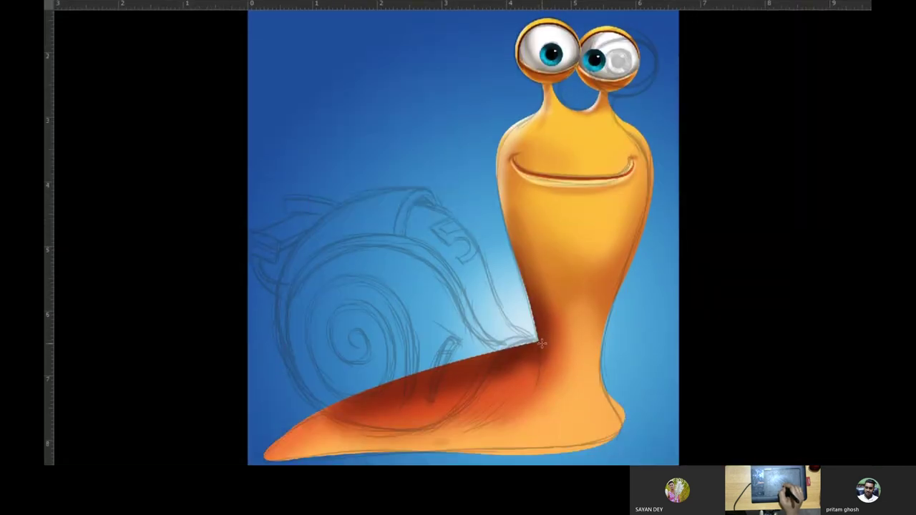
left_click_drag(540, 292, 691, 291)
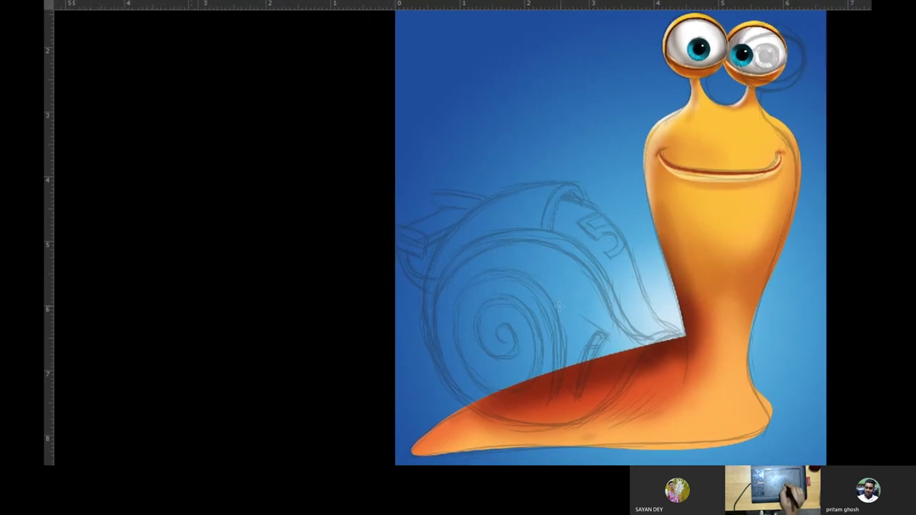
key("ctrl+plus")
mouse_move(510, 276)
left_mouse_down()
mouse_move(370, 365)
mouse_move(372, 389)
mouse_move(409, 378)
mouse_move(410, 274)
mouse_move(449, 225)
left_mouse_up()
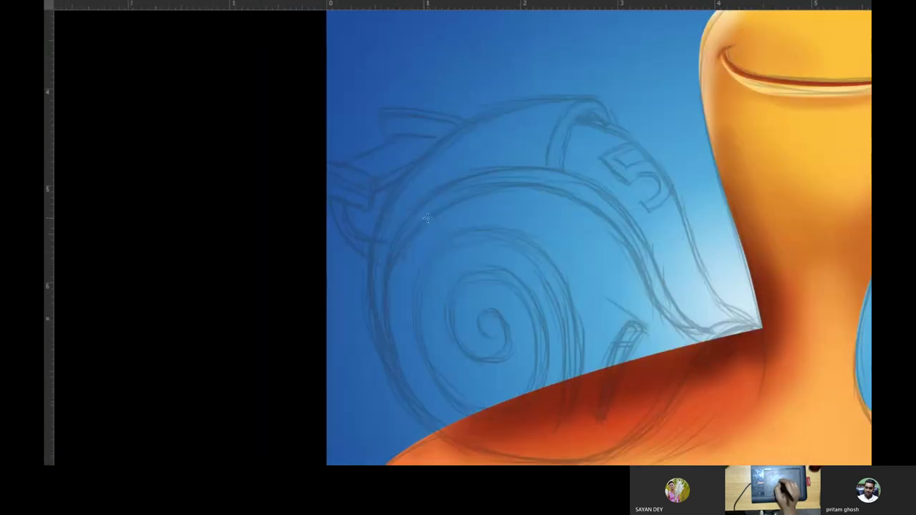
key("f")
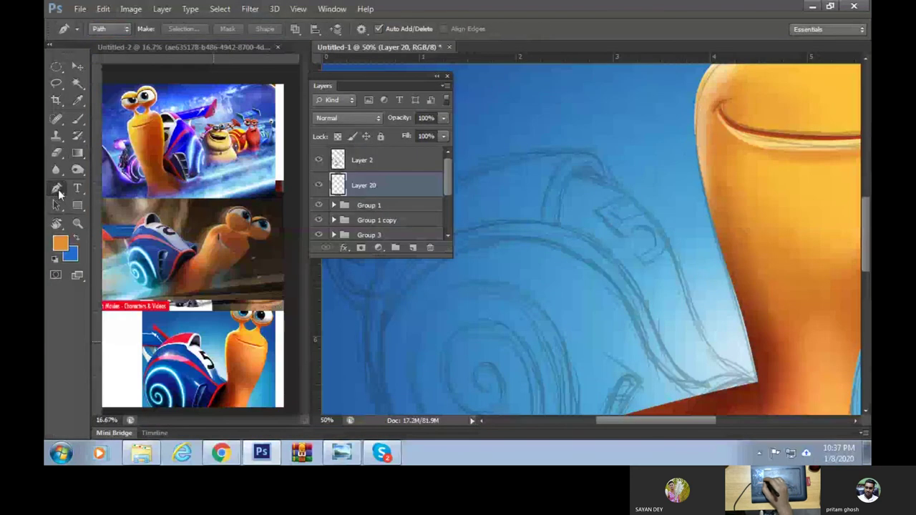
Trace a curved Pen path around the shell, starting and ending at the neck corner
key("f")
key("f")
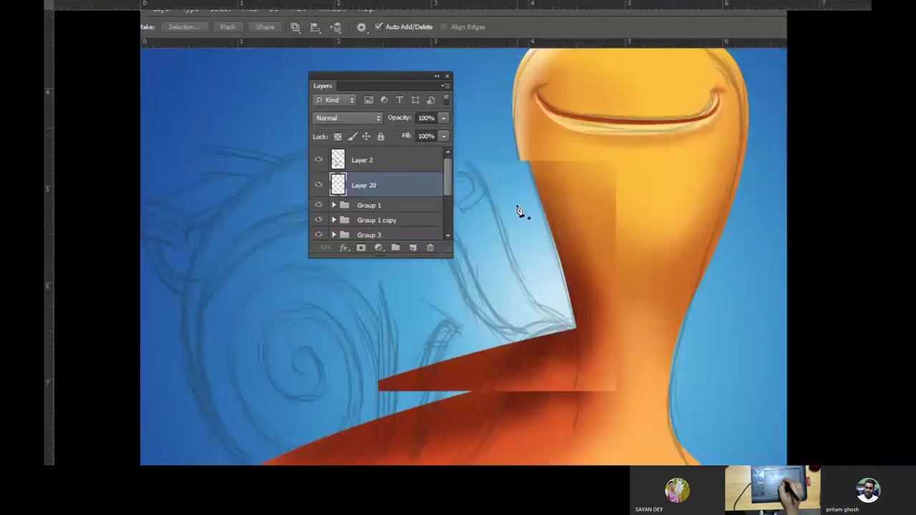
mouse_move(426, 215)
left_mouse_down()
mouse_move(529, 231)
mouse_move(541, 159)
mouse_move(486, 186)
mouse_move(481, 199)
left_mouse_up()
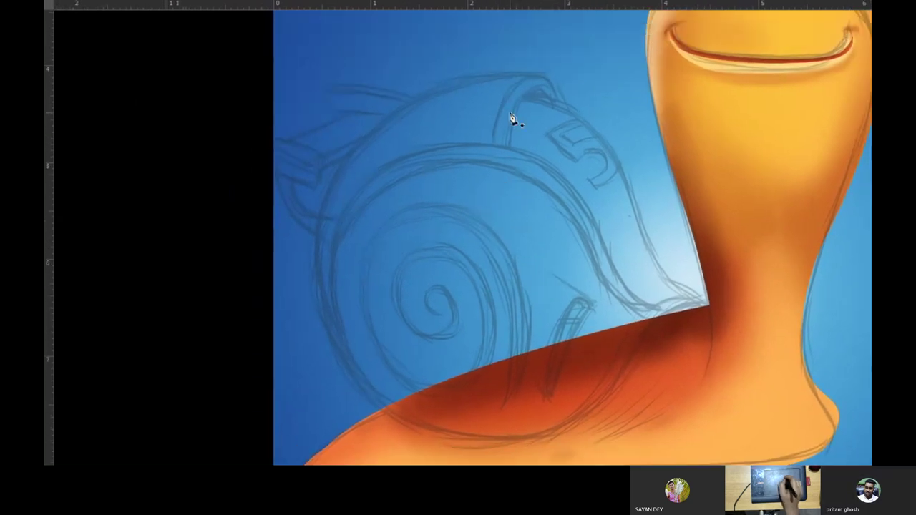
left_click_drag(708, 305, 642, 270)
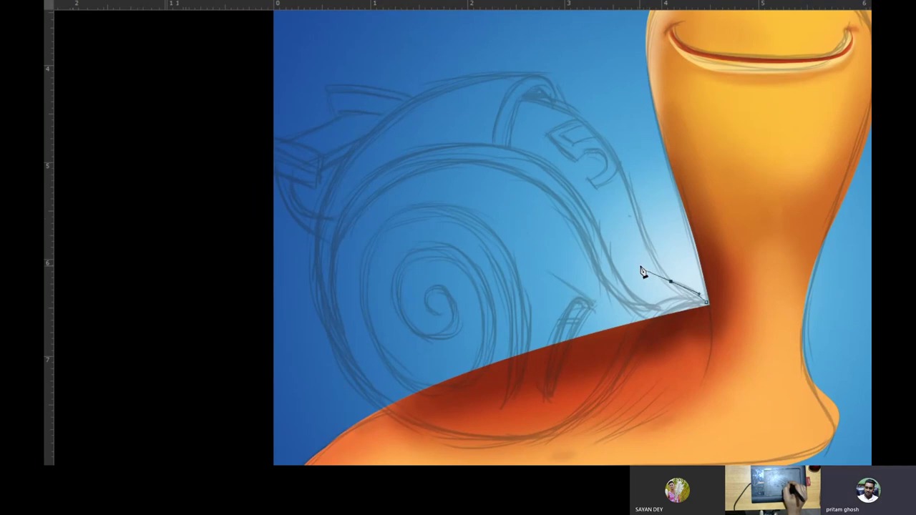
left_click_drag(634, 202, 614, 153)
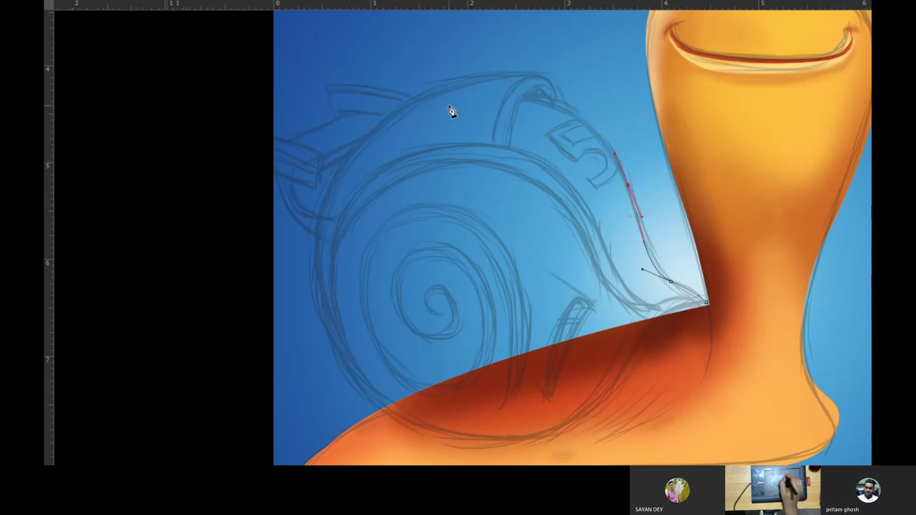
mouse_move(382, 123)
left_mouse_down()
mouse_move(318, 183)
mouse_move(222, 215)
left_mouse_up()
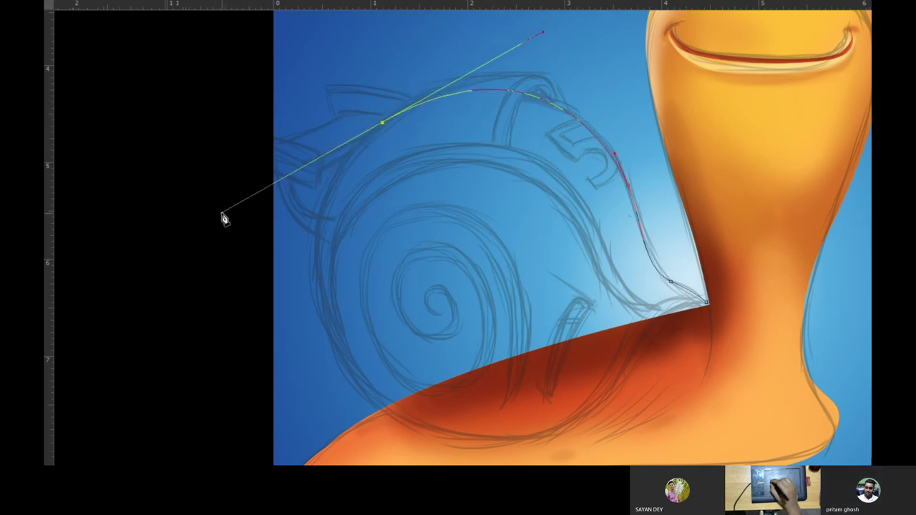
mouse_move(422, 427)
left_mouse_down()
mouse_move(517, 412)
mouse_move(748, 351)
mouse_move(767, 369)
left_mouse_up()
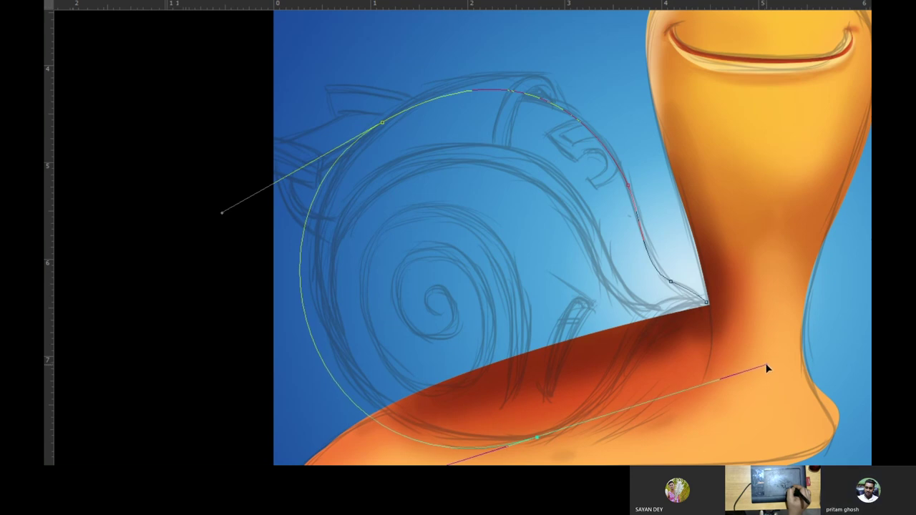
left_click(537, 439, "alt")
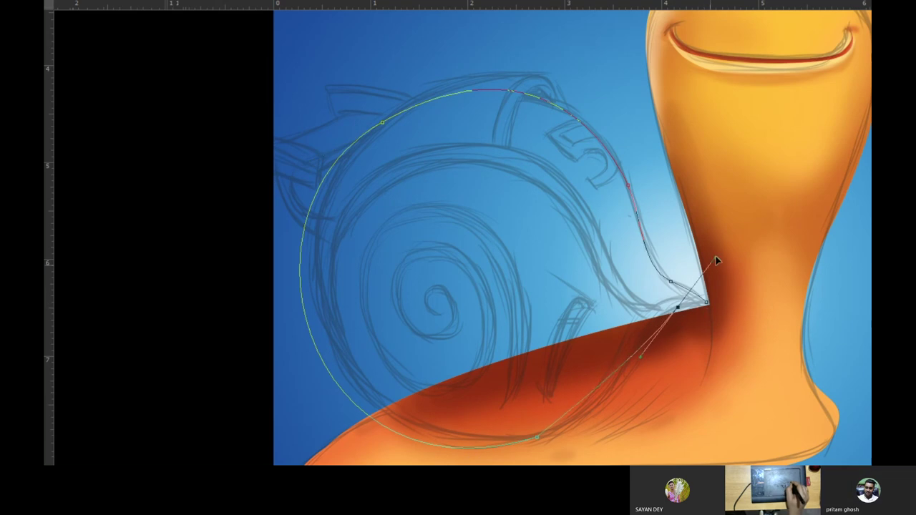
left_click_drag(642, 335, 682, 258)
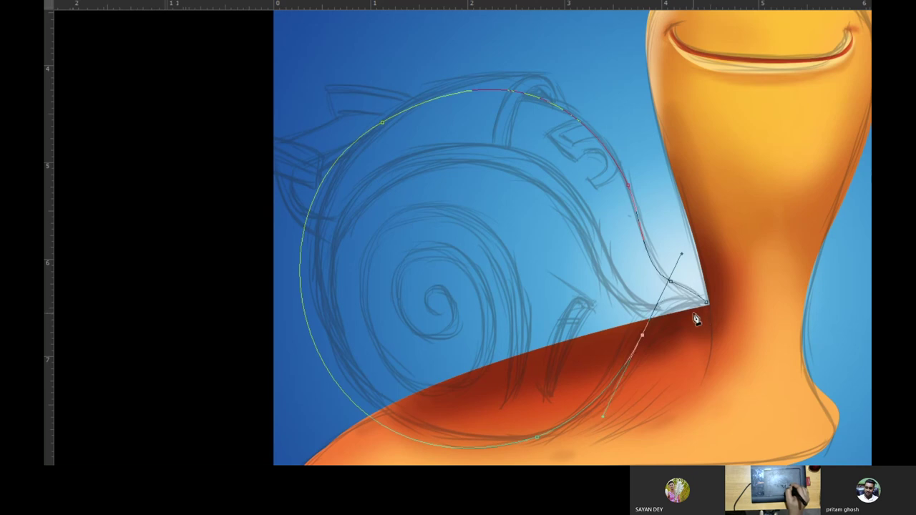
left_click(642, 336, "alt")
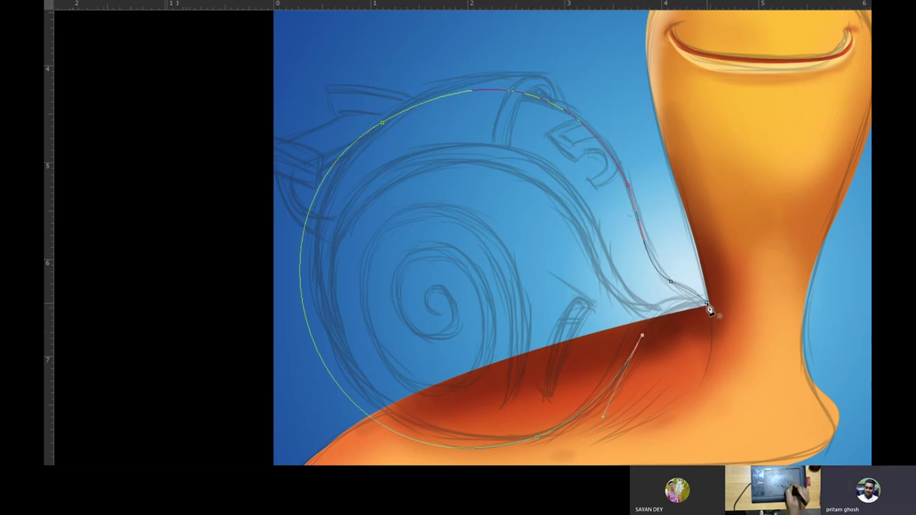
left_click_drag(709, 308, 748, 350)
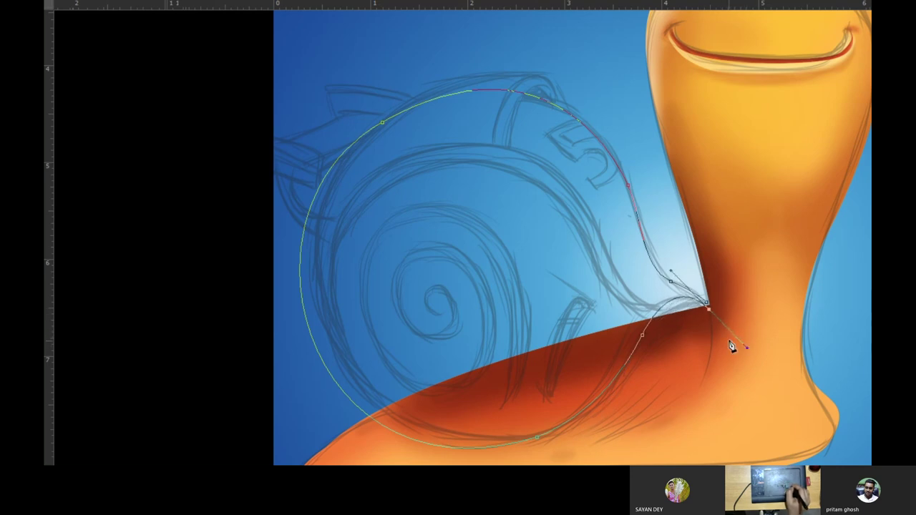
Redo the lower anchor, close the shell path at the corner, and load it as a selection
key("ctrl+z")
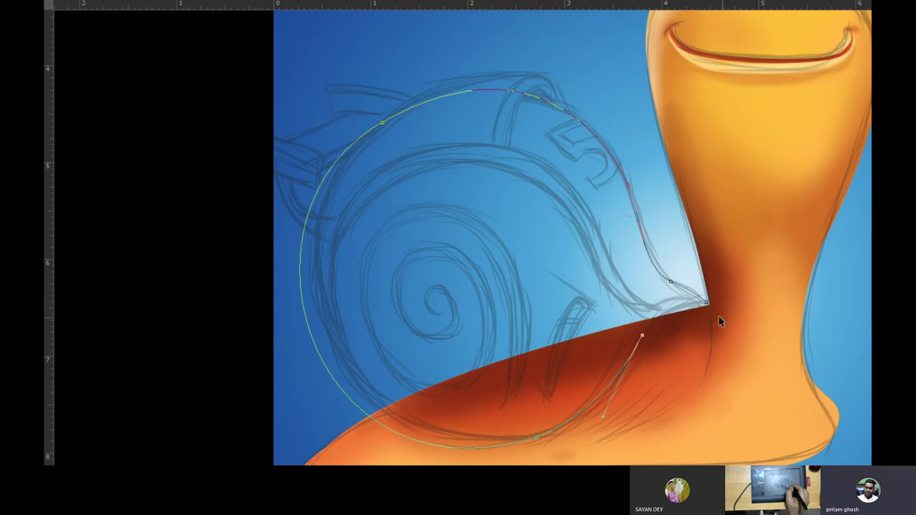
key("ctrl+z")
mouse_move(645, 357)
left_mouse_down()
mouse_move(709, 284)
mouse_move(706, 301)
left_mouse_up()
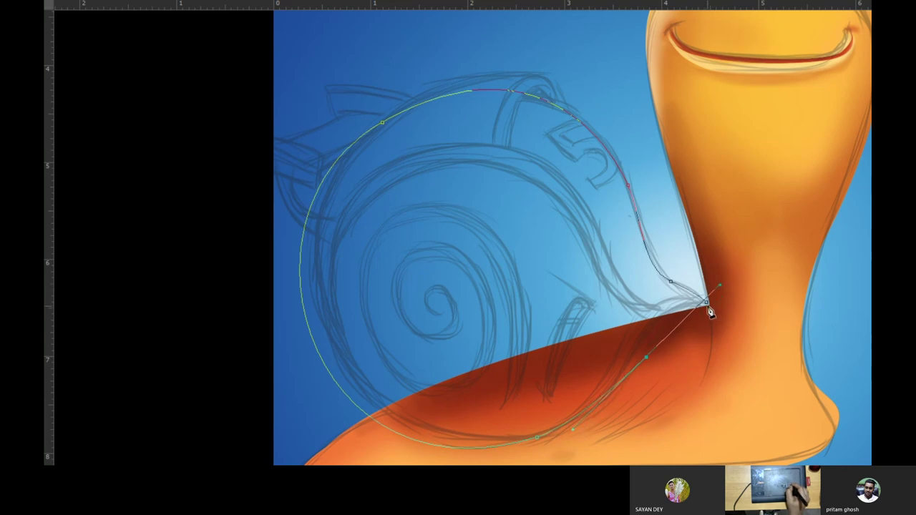
left_click(707, 306)
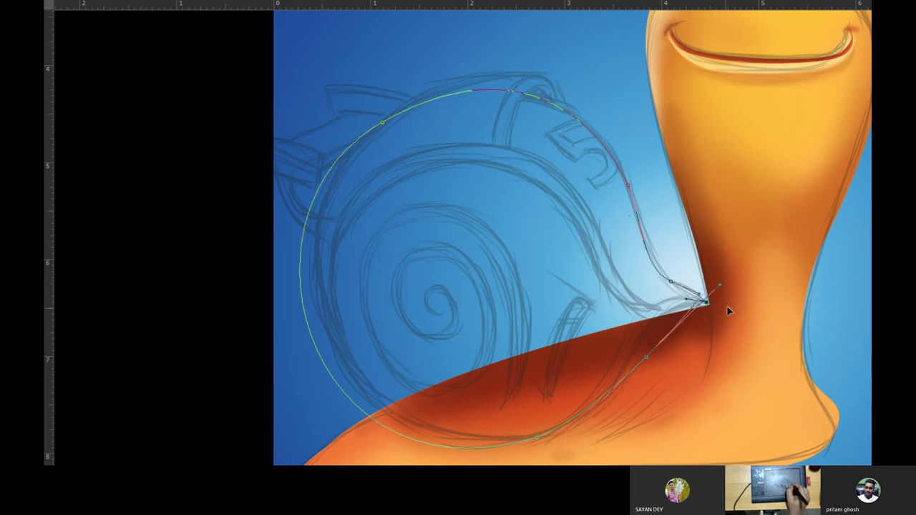
left_click(647, 359, "ctrl")
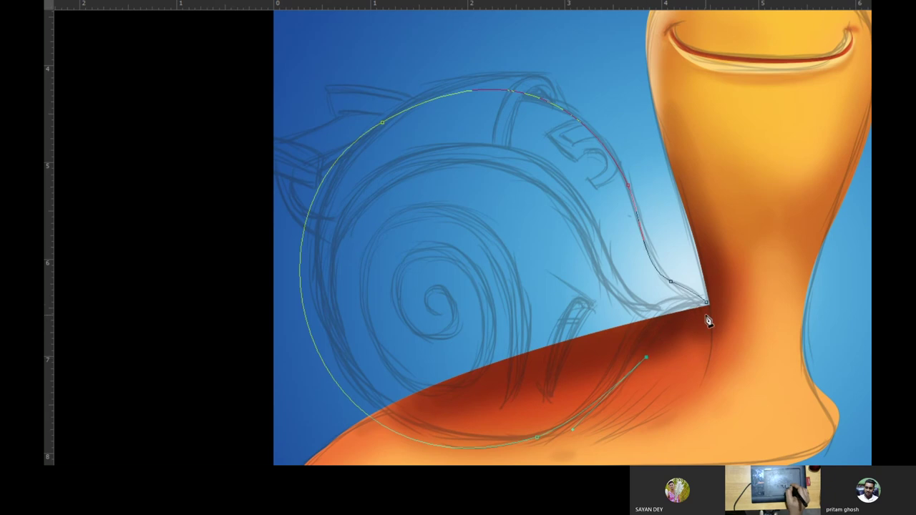
left_click_drag(709, 309, 733, 320)
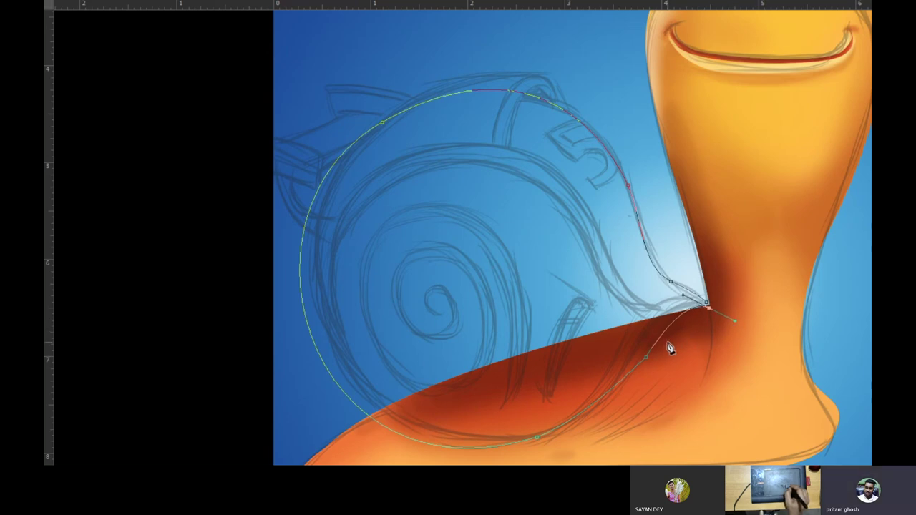
left_click(707, 307)
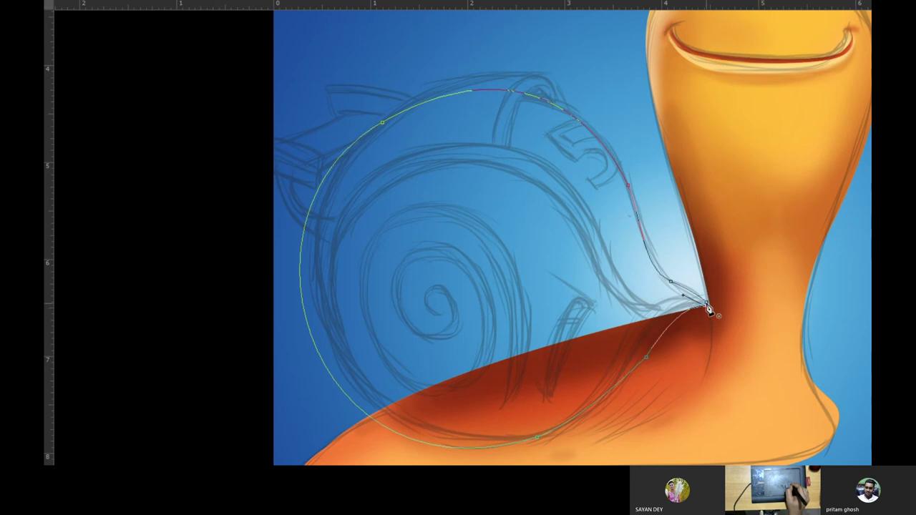
key("ctrl+Return")
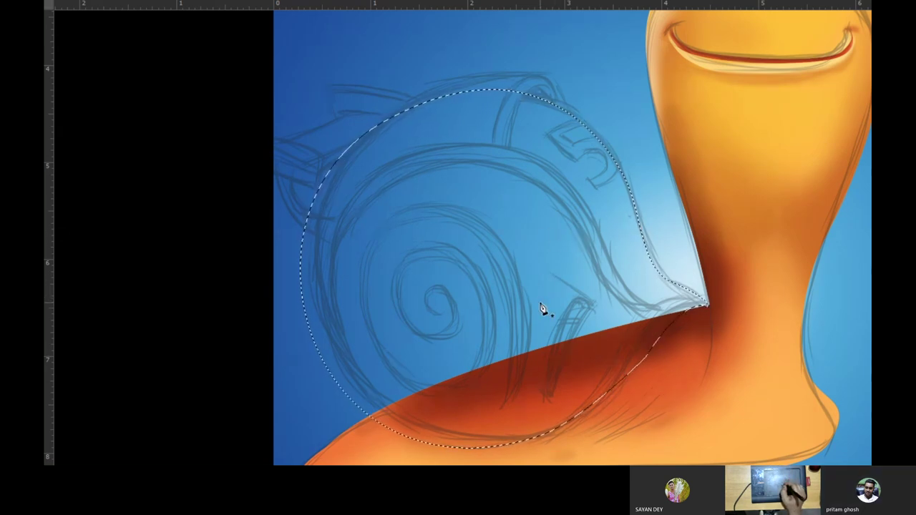
Zoom out to the whole snail and fill the shell selection deep blue on Layer 20
key("f")
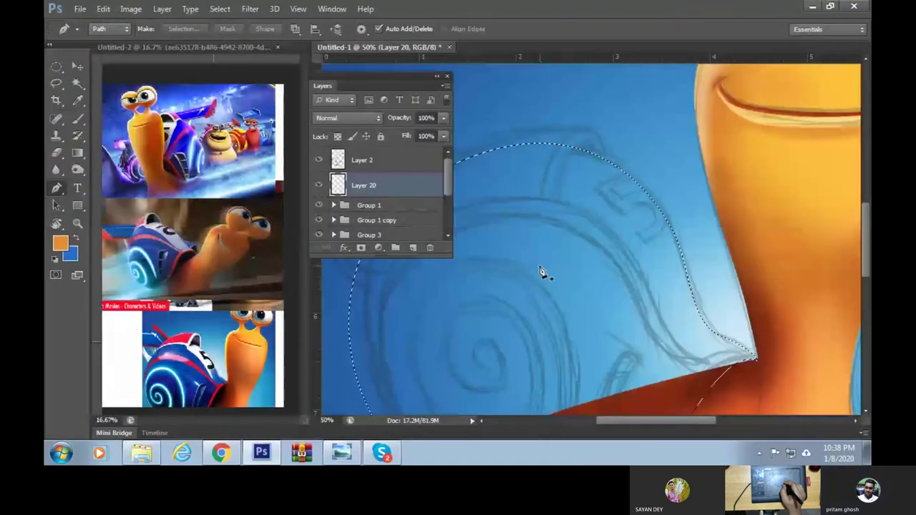
key("ctrl+minus")
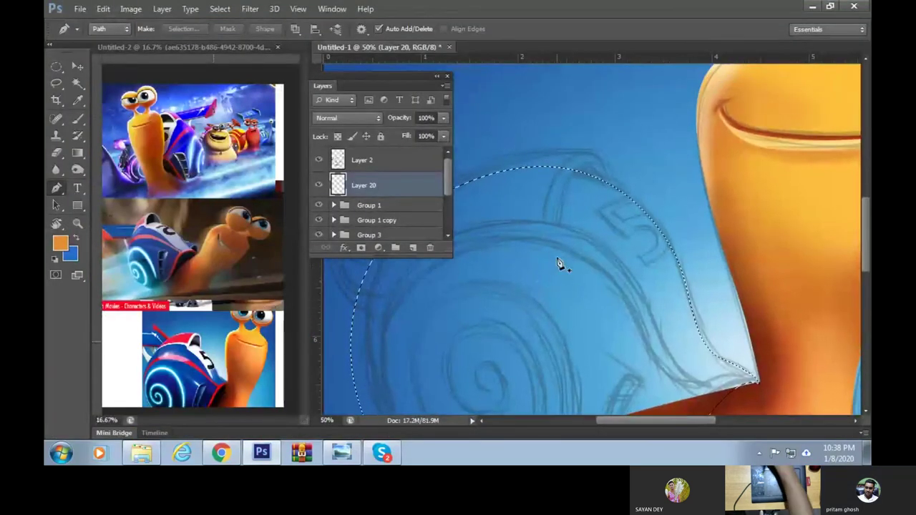
mouse_move(558, 262)
left_mouse_down()
mouse_move(654, 375)
mouse_move(665, 337)
left_mouse_up()
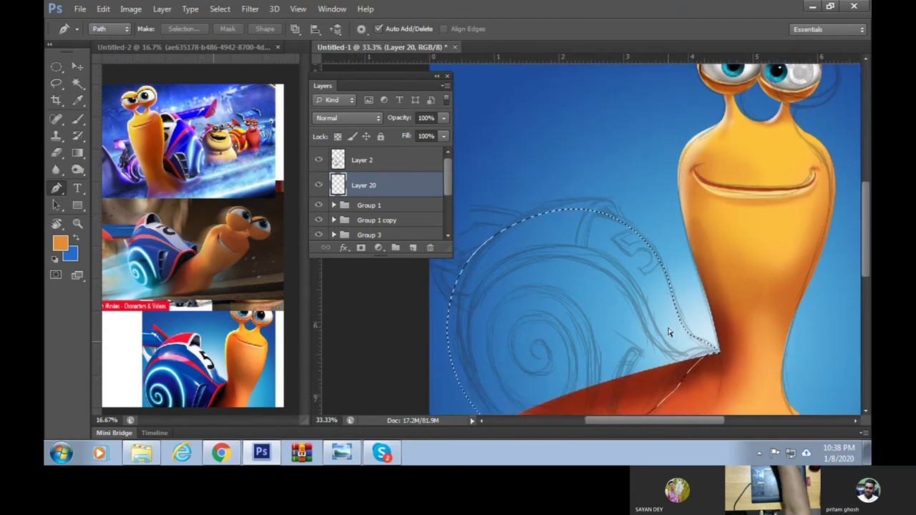
key("ctrl+minus")
left_click_drag(644, 374, 645, 356)
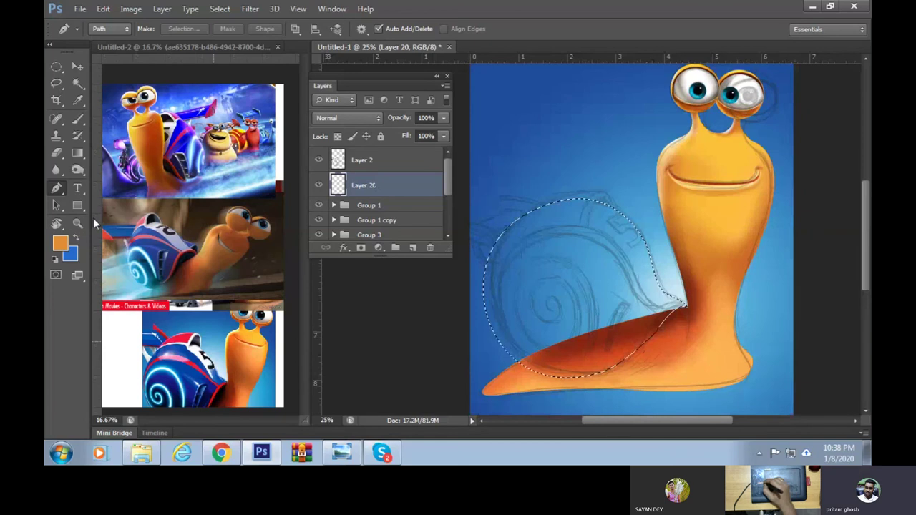
left_click(60, 243)
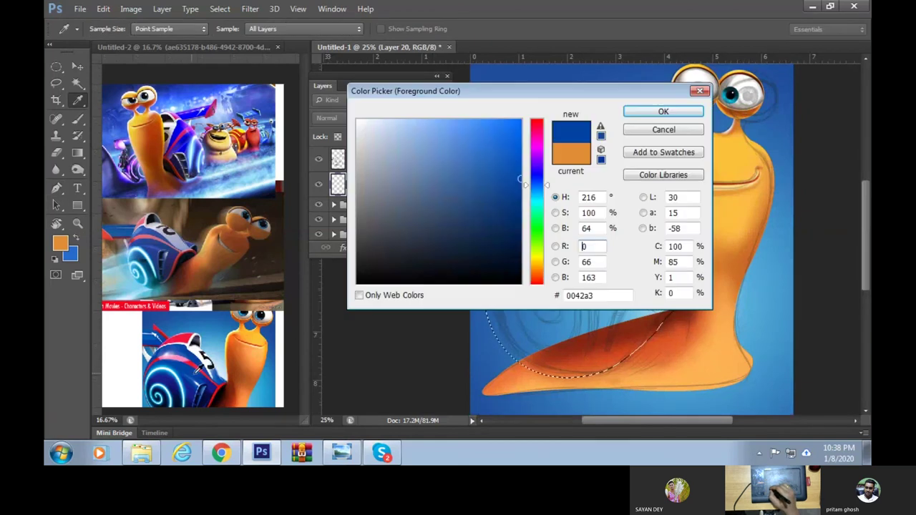
left_click(662, 110)
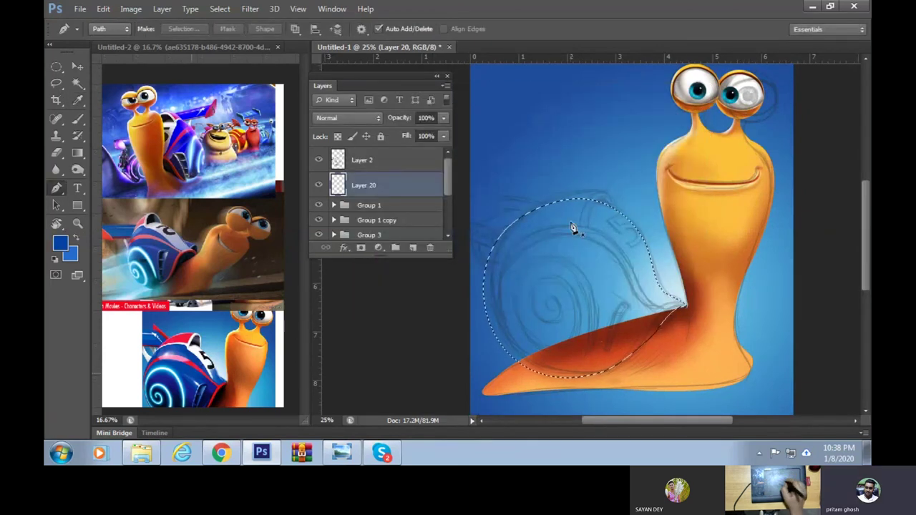
left_click(319, 186)
left_click(319, 185)
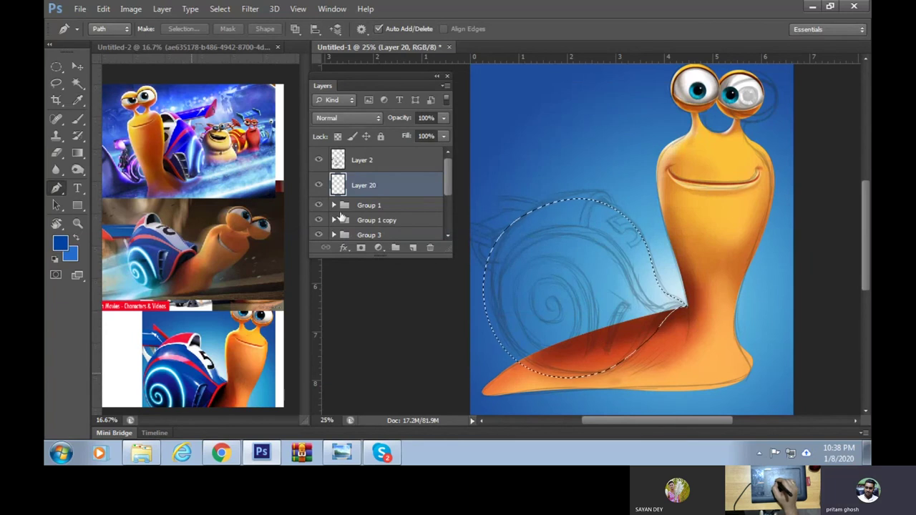
key("alt+BackSpace")
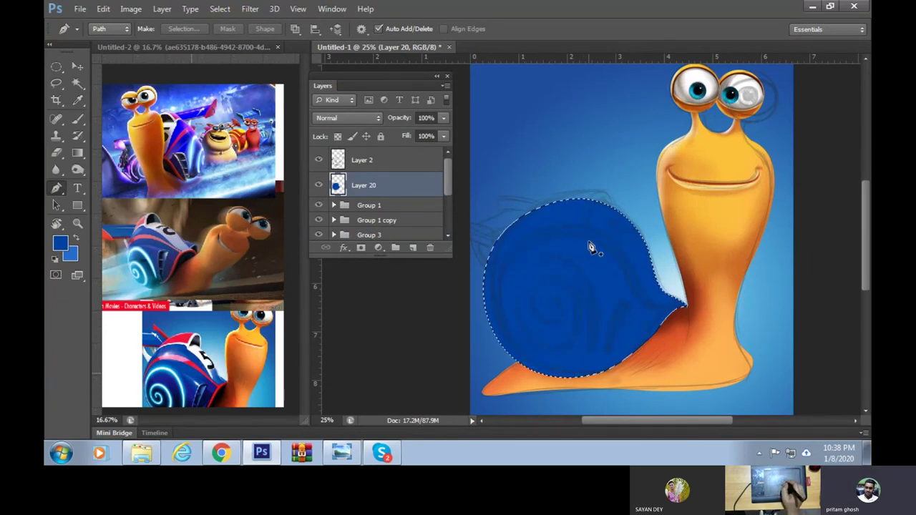
Add a new Layer 21 set to Multiply blend mode
left_click(413, 248)
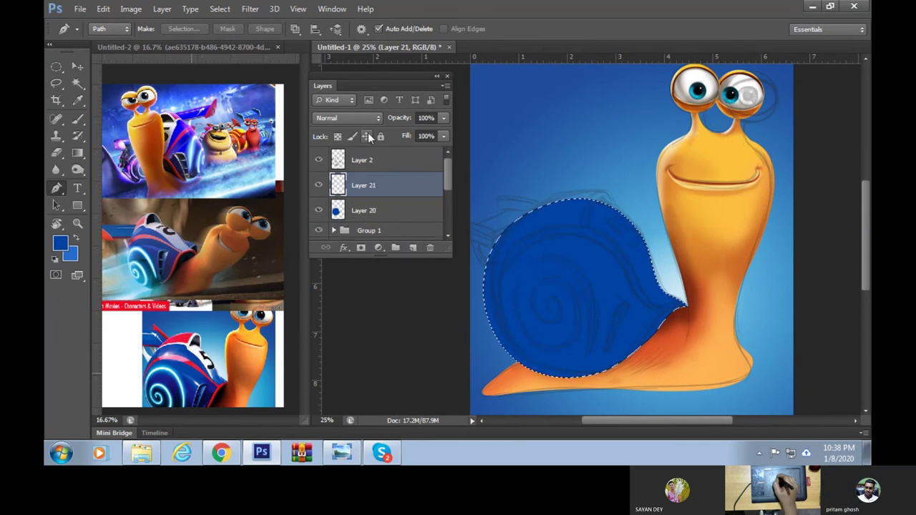
left_click(349, 118)
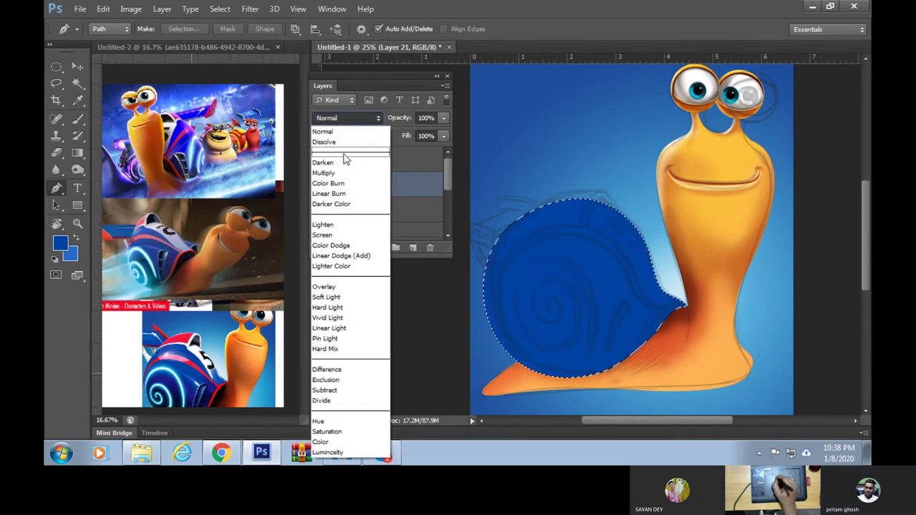
left_click(336, 173)
left_click(78, 118)
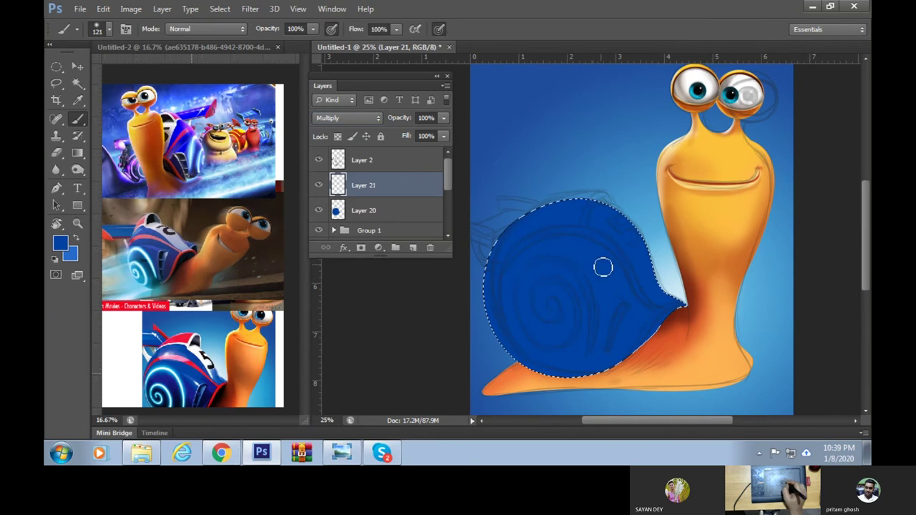
right_click(581, 243)
Set the brush to 195 px and paint violet-blue (6e70cc) shading across the shell
type("195")
key("Return")
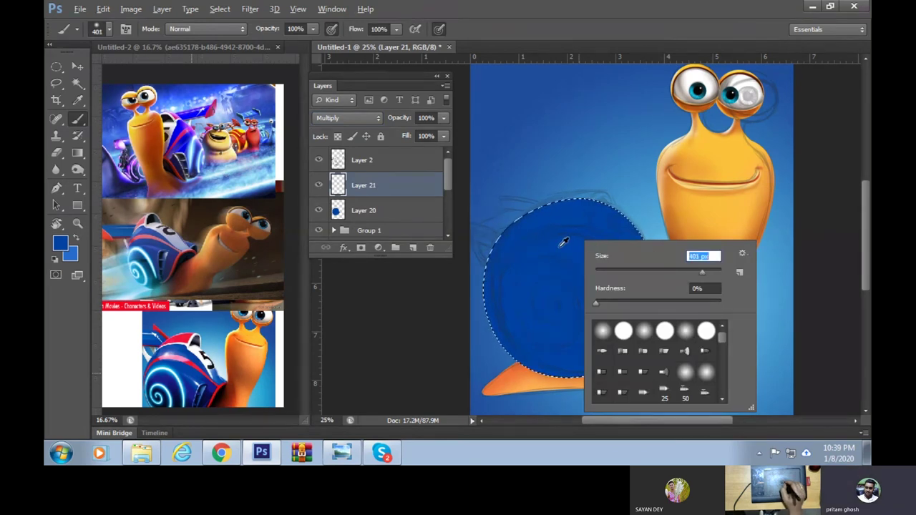
left_click(60, 244)
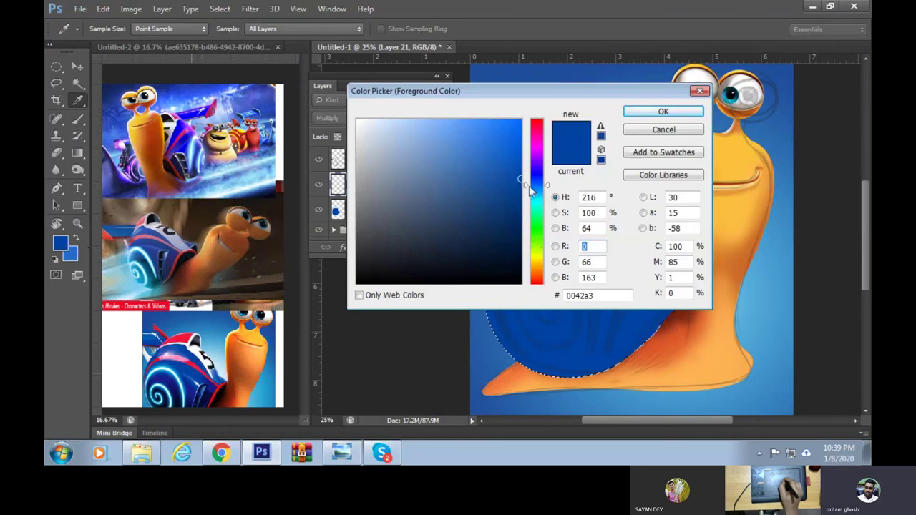
left_click_drag(533, 185, 533, 174)
left_click(433, 152)
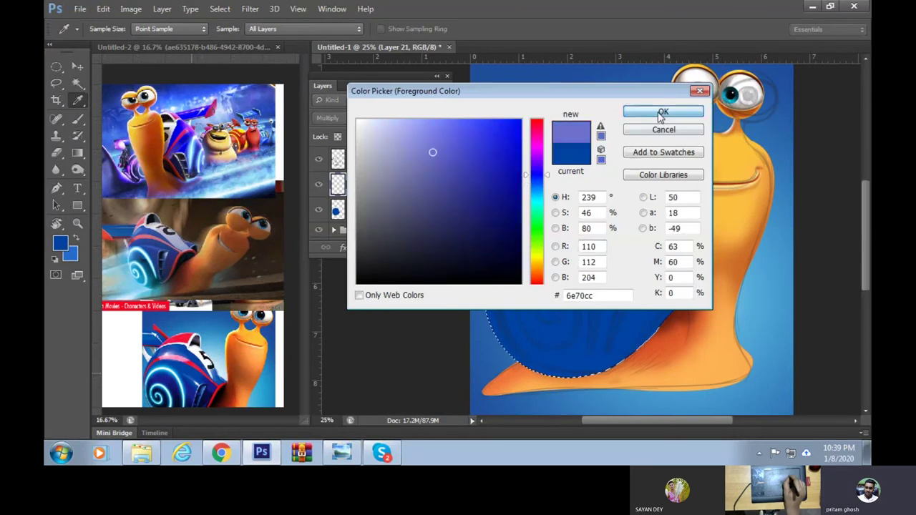
left_click(659, 114)
mouse_move(516, 229)
left_mouse_down()
mouse_move(527, 333)
mouse_move(613, 293)
left_mouse_up()
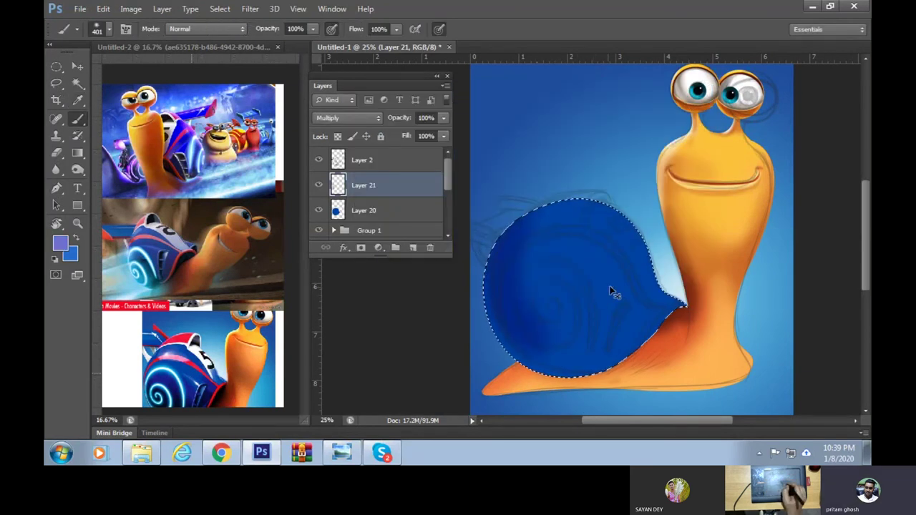
left_click_drag(596, 225, 515, 243)
Shift the colour toward purple and shade the shell's lower, left and centre areas
left_click(60, 244)
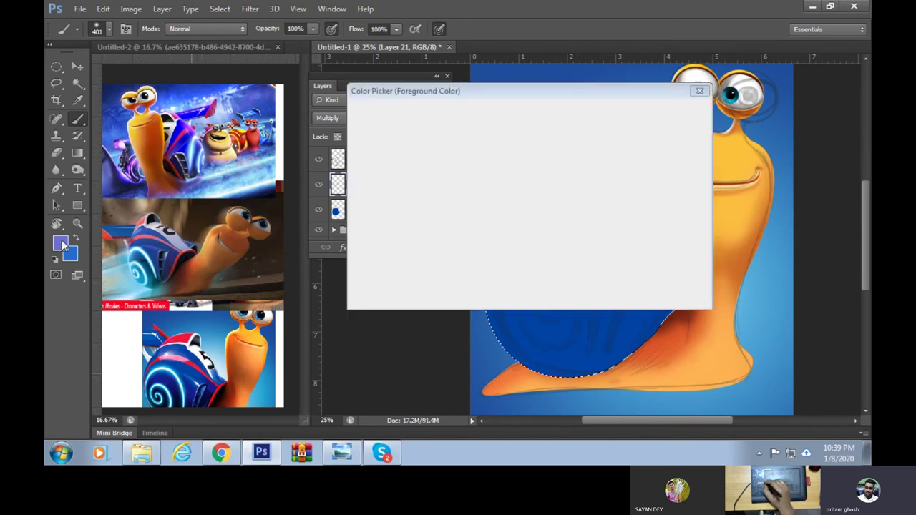
left_click(530, 173)
left_click_drag(529, 173, 529, 164)
left_click_drag(530, 197, 520, 355)
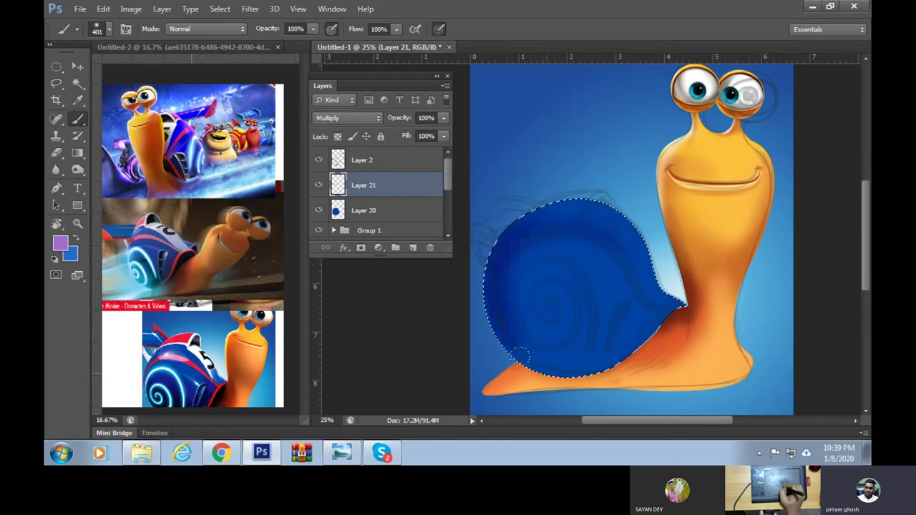
key("ctrl+z")
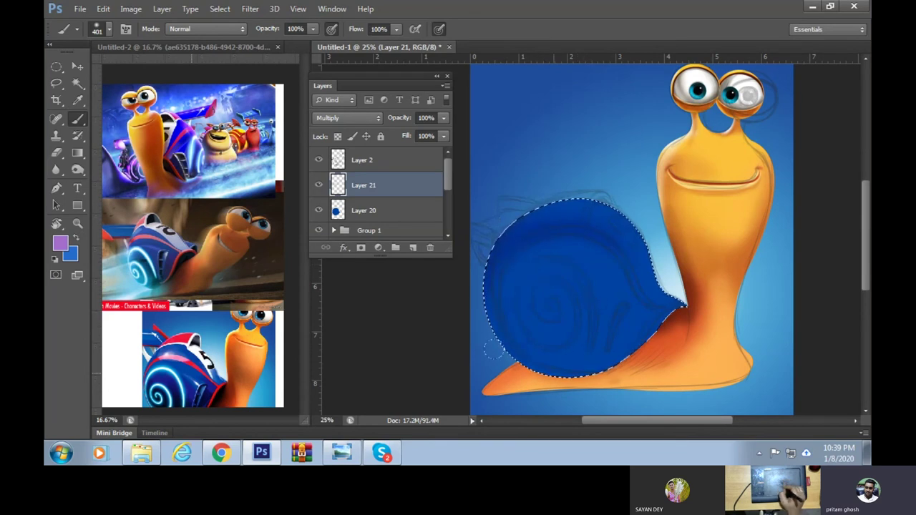
mouse_move(647, 318)
left_mouse_down()
mouse_move(606, 361)
mouse_move(528, 364)
left_mouse_up()
left_click_drag(544, 326, 505, 355)
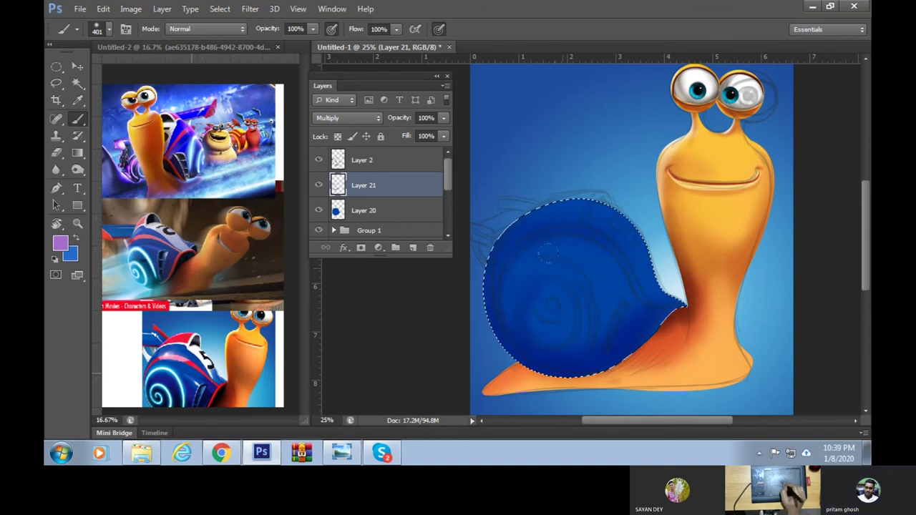
mouse_move(512, 334)
left_mouse_down()
mouse_move(551, 290)
mouse_move(517, 300)
mouse_move(565, 304)
left_mouse_up()
mouse_move(511, 315)
left_mouse_down()
mouse_move(542, 261)
mouse_move(666, 300)
left_mouse_up()
left_click_drag(644, 229, 543, 354)
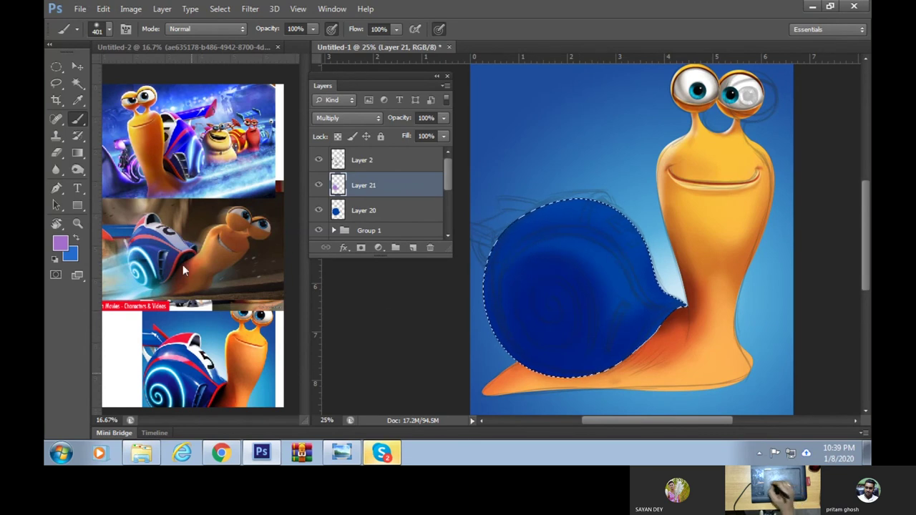
Choose a very dark purple and set the soft brush to 411 px
key("i")
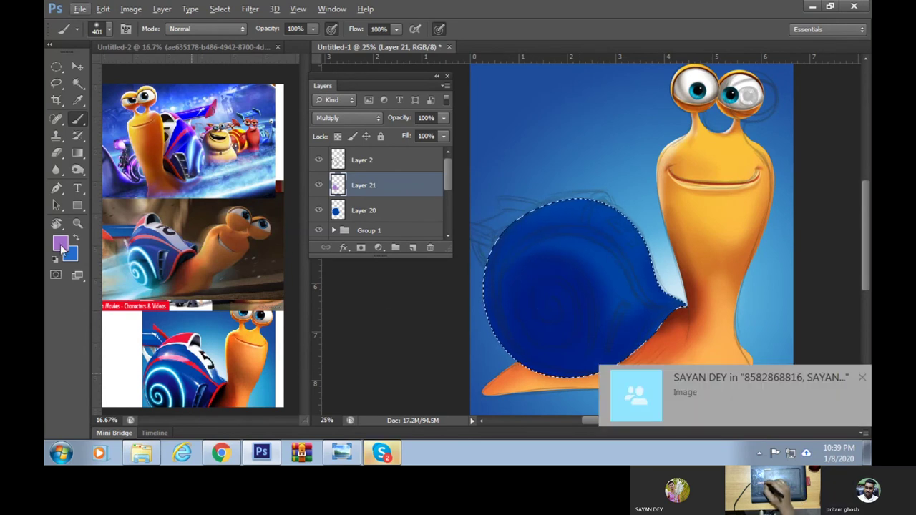
left_click(60, 244)
left_click_drag(425, 155, 410, 263)
left_click(664, 113)
key("b")
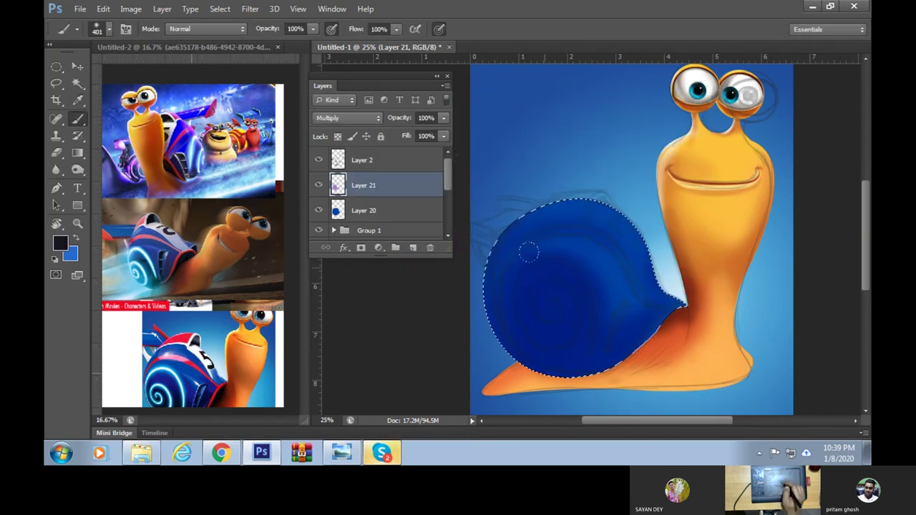
right_click(551, 269)
key("Return")
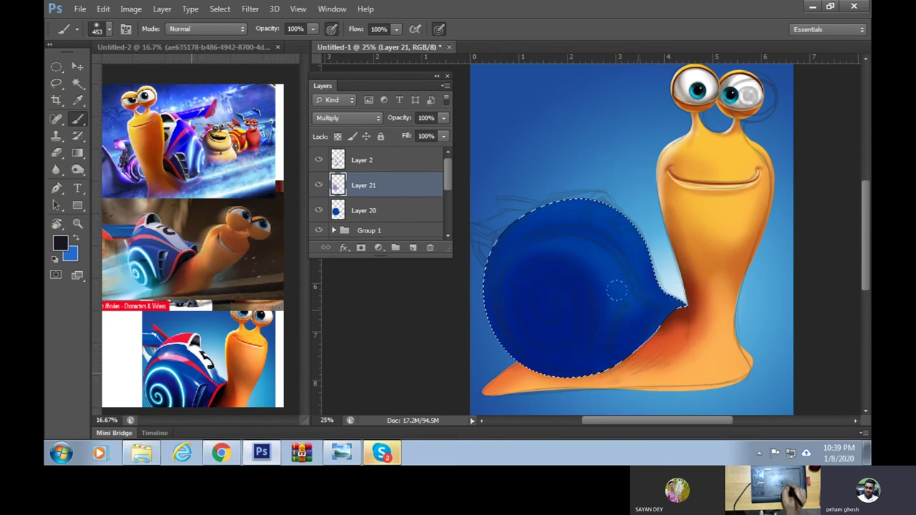
right_click(510, 247)
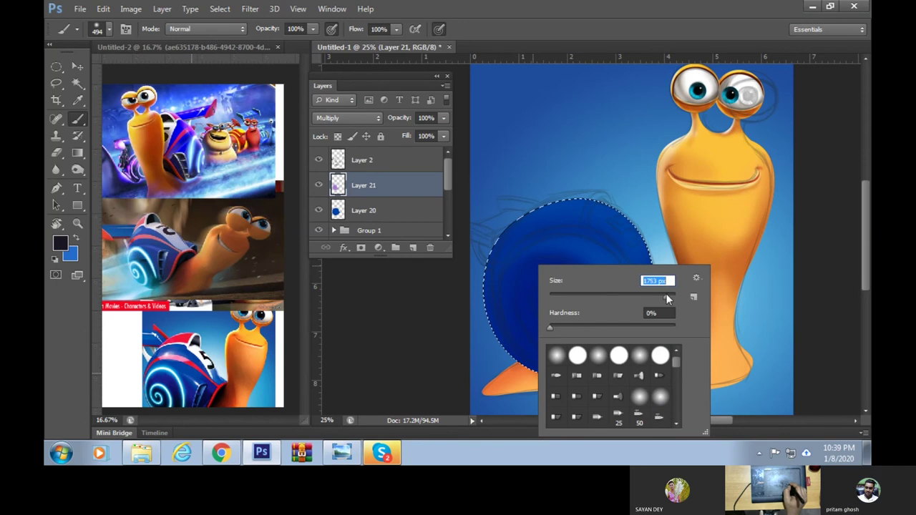
left_click_drag(663, 298, 670, 298)
key("Return")
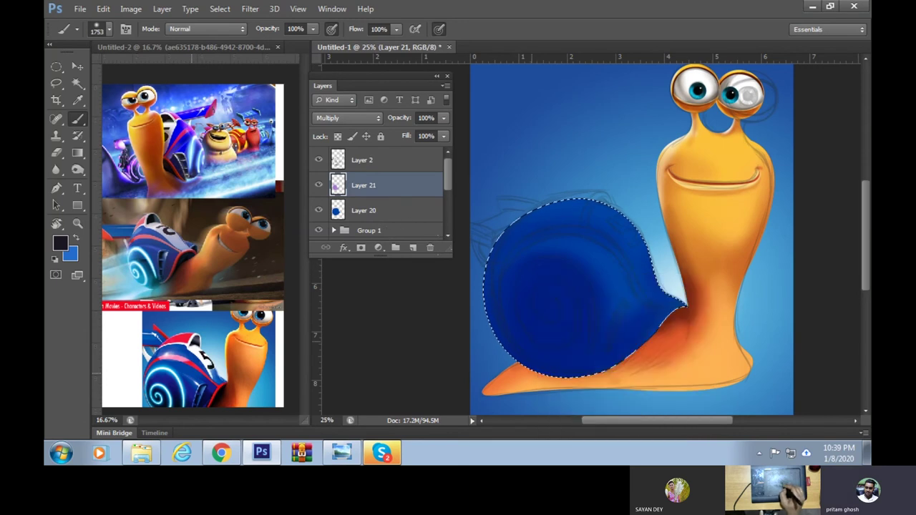
right_click(662, 279)
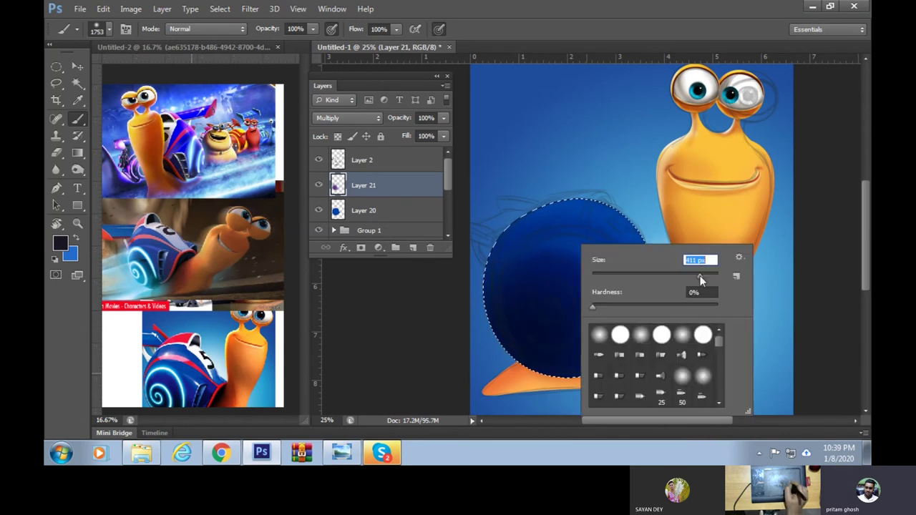
key("Return")
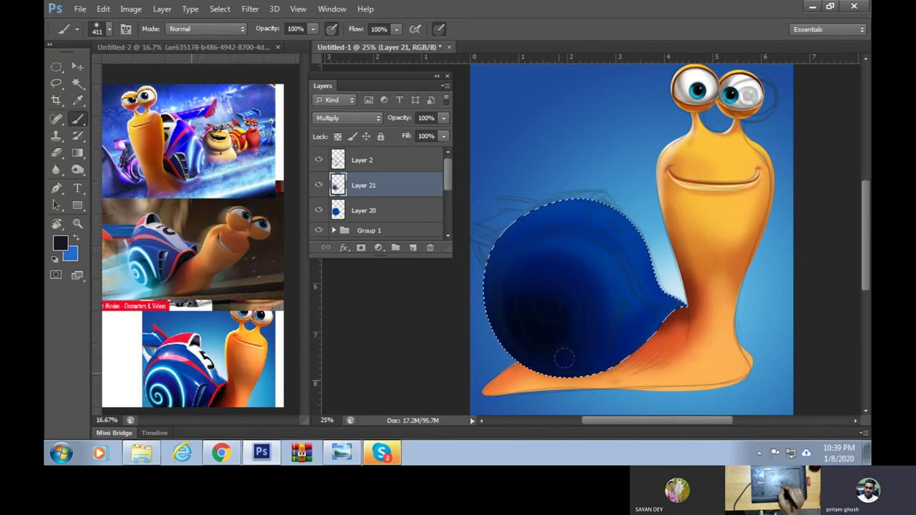
Paint dark shading through the shell's centre and lower middle, then deselect
mouse_move(563, 358)
left_mouse_down()
mouse_move(481, 366)
mouse_move(614, 299)
left_mouse_up()
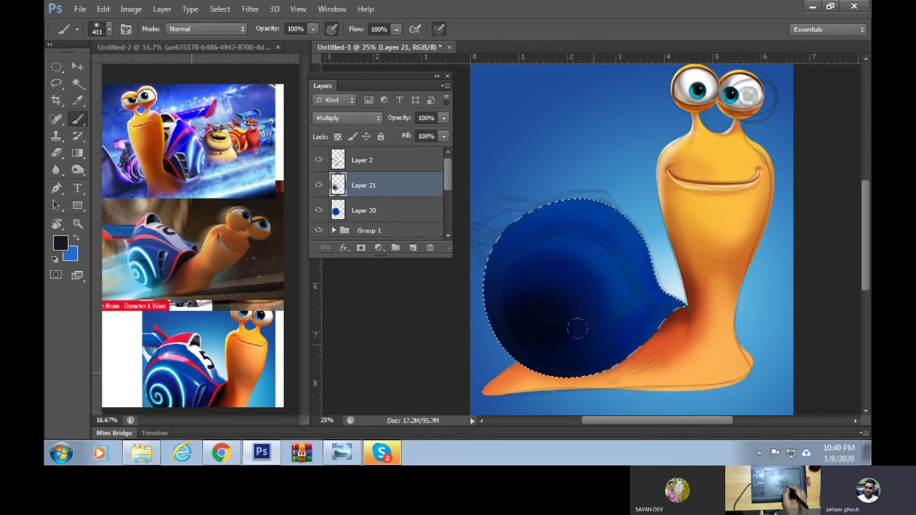
left_click_drag(641, 348, 644, 339)
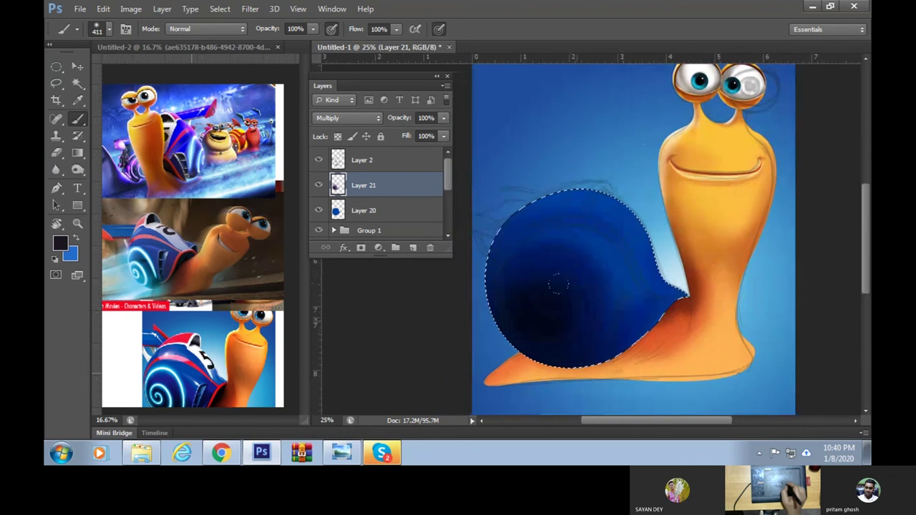
left_click_drag(539, 318, 548, 268)
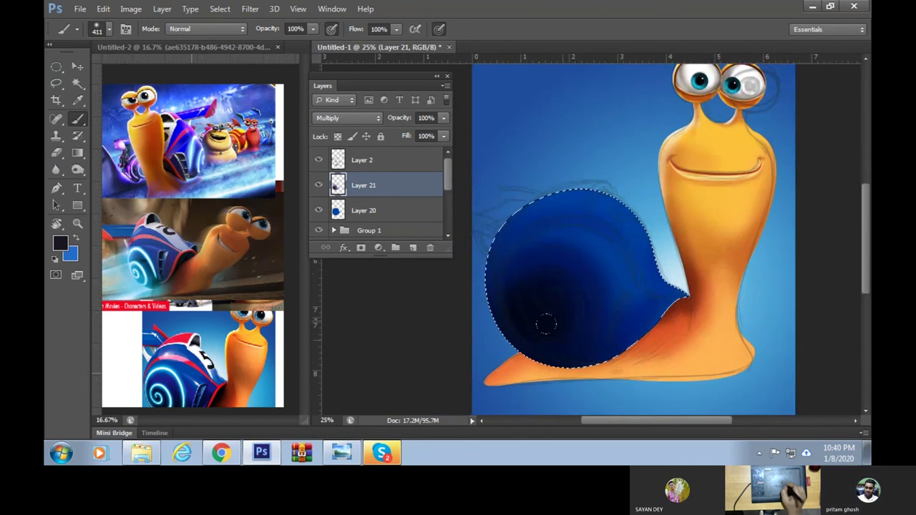
mouse_move(492, 267)
left_mouse_down()
mouse_move(546, 321)
mouse_move(545, 289)
left_mouse_up()
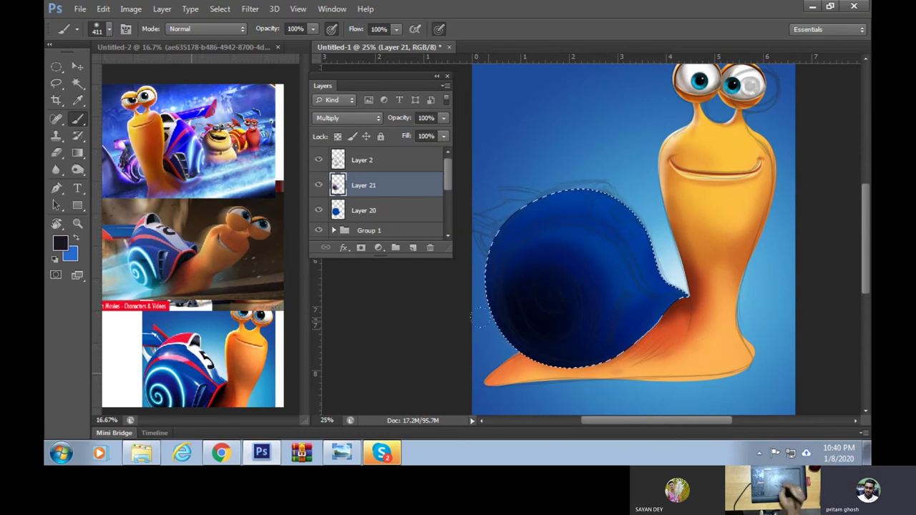
key("ctrl+d")
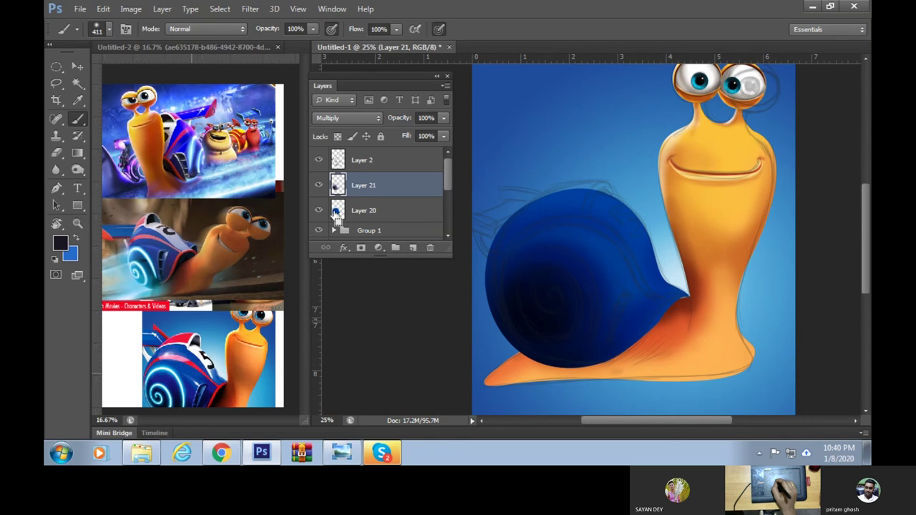
Reload the shell selection and add Screen-mode Layer 22 with a 494 px brush
left_click(335, 211, "ctrl")
left_click(413, 246)
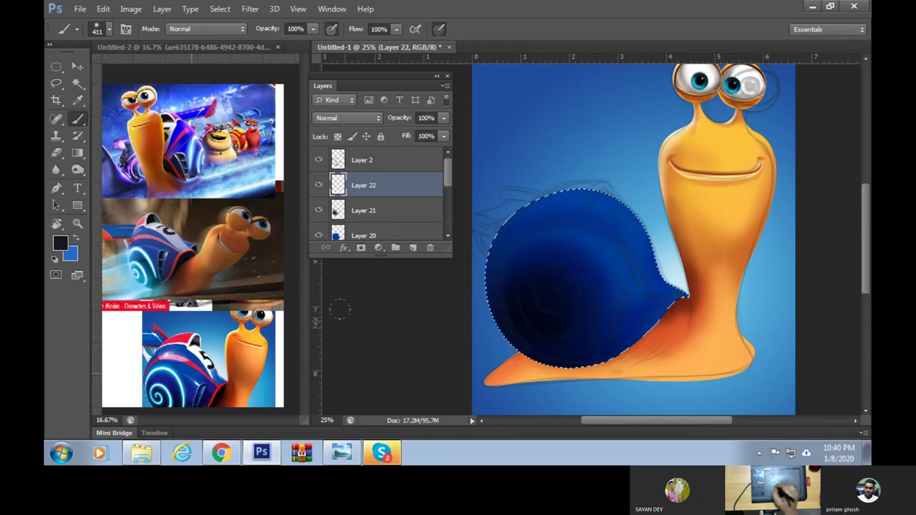
left_click(353, 119)
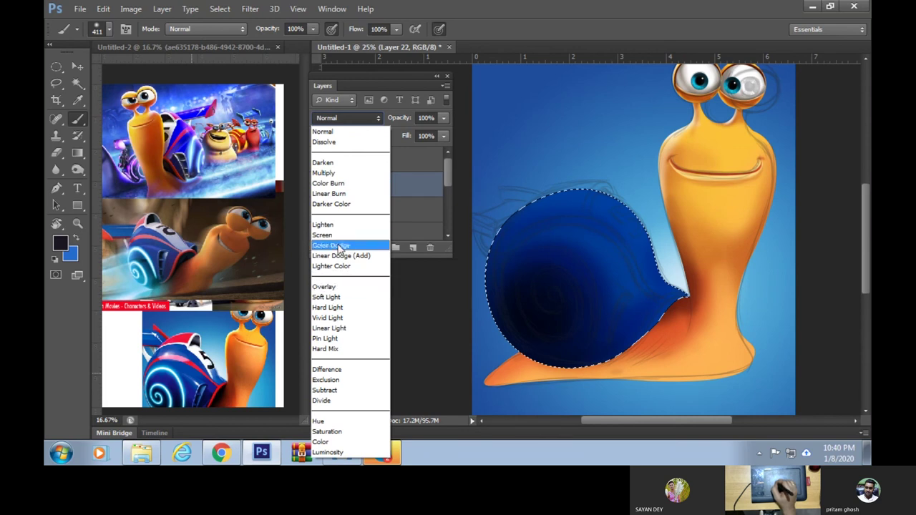
left_click(338, 235)
right_click(585, 235)
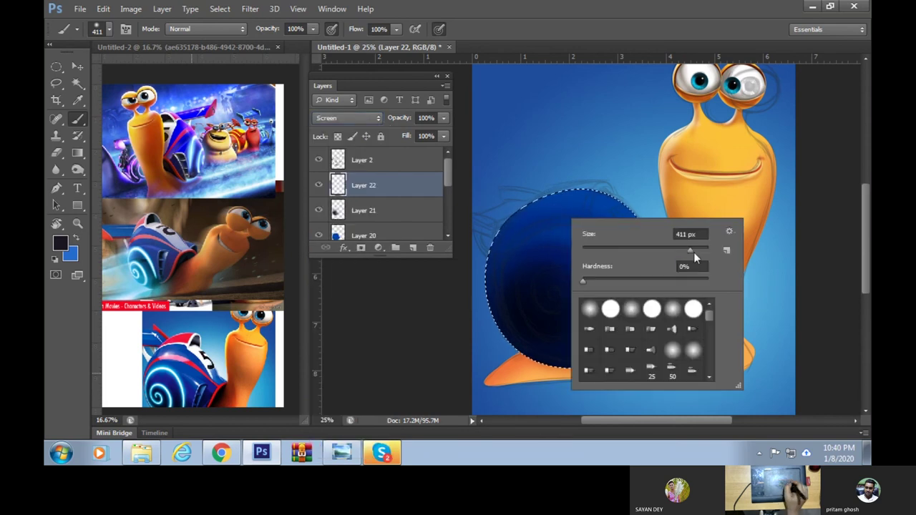
left_click_drag(693, 252, 696, 252)
left_click(583, 171)
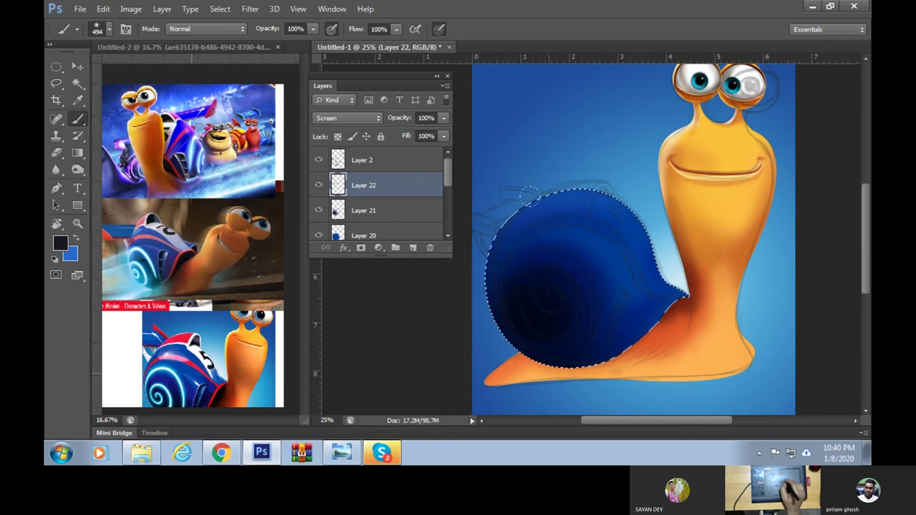
Paint lighter-blue highlights over the upper shell, then the right edge with a 199 px brush
left_click(609, 218, "alt")
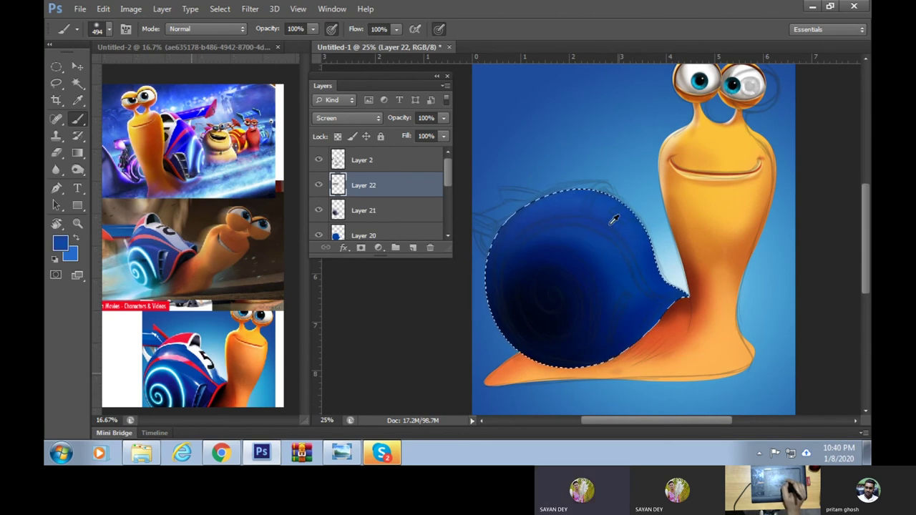
left_click_drag(609, 218, 501, 227)
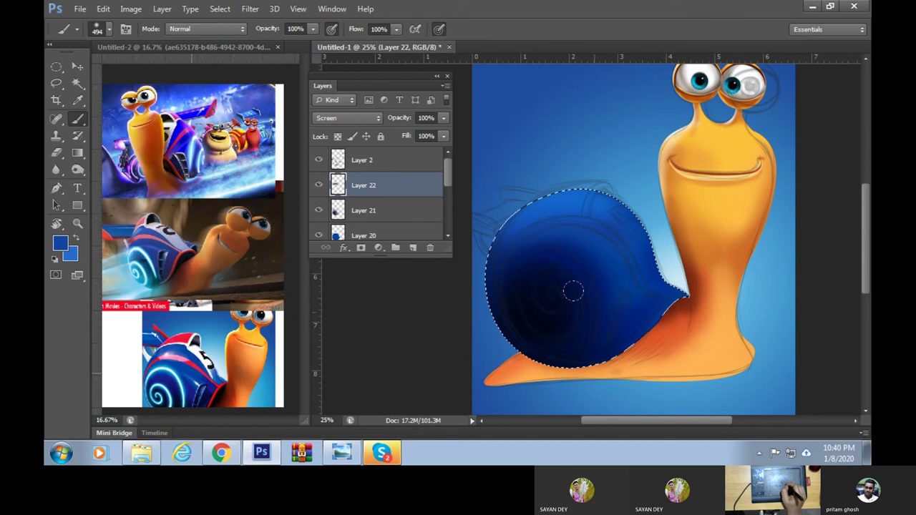
left_click_drag(503, 228, 578, 265)
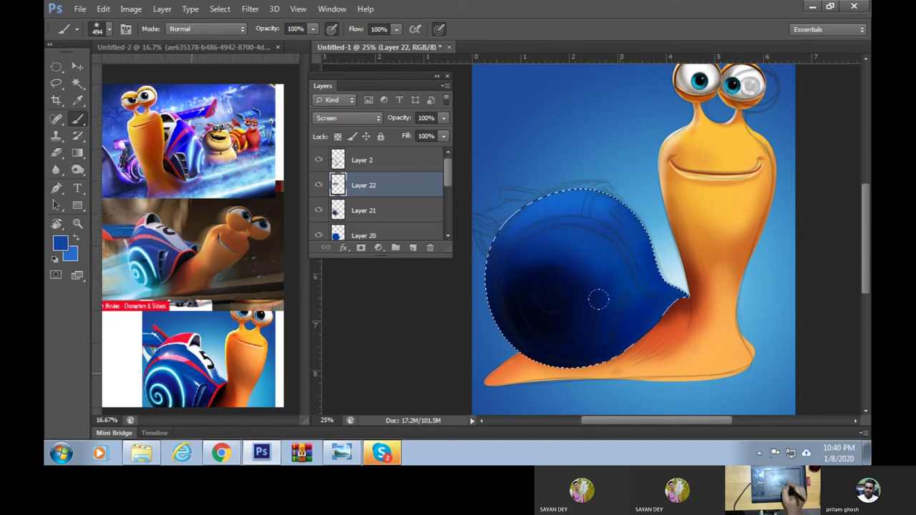
right_click(617, 275)
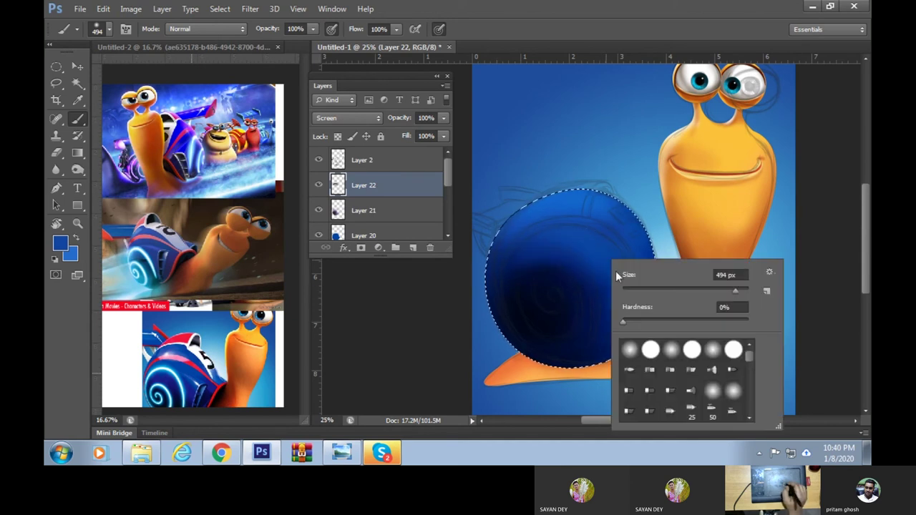
key("Return")
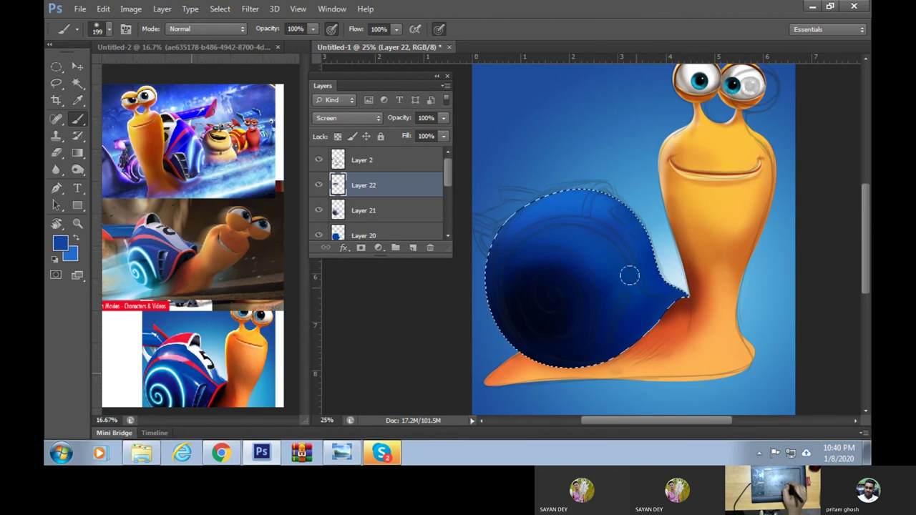
left_click_drag(629, 276, 662, 298)
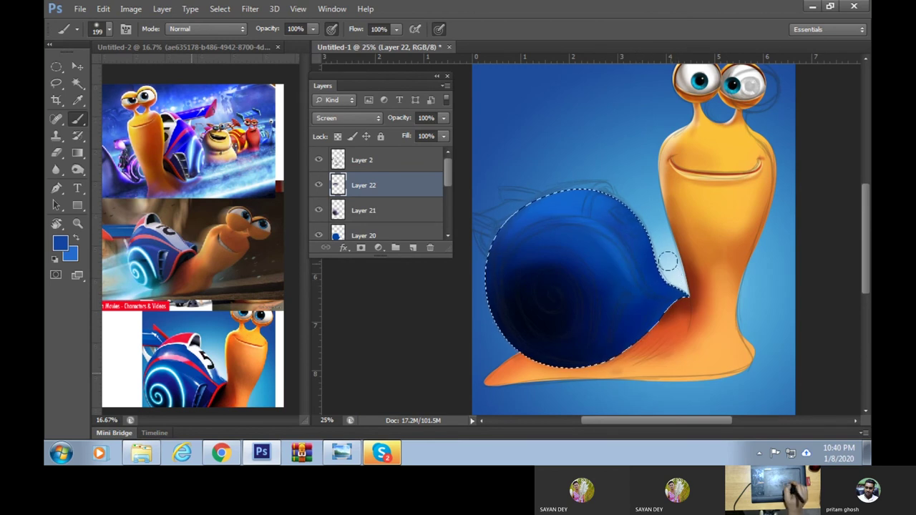
left_click_drag(662, 258, 599, 282)
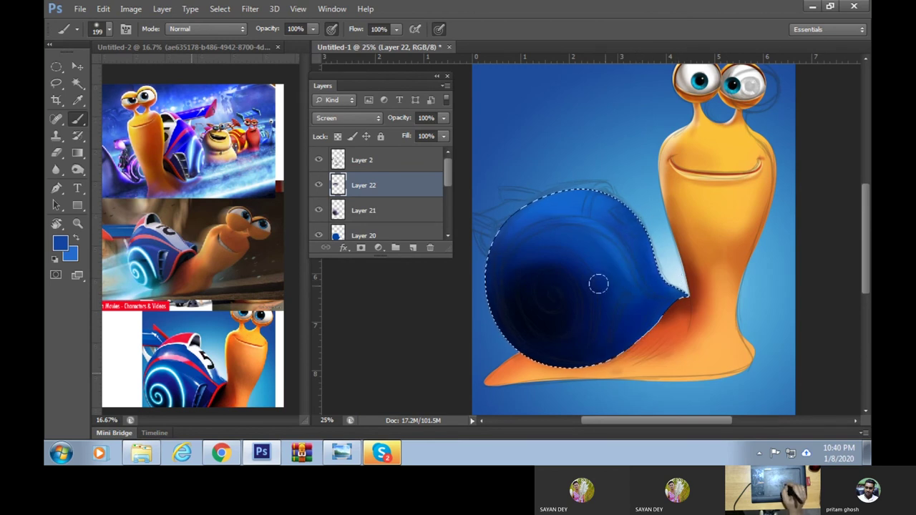
On Layer 21, paint dark navy along the shell's upper edge near the neck
left_click(401, 212)
left_click(602, 268, "alt")
left_click_drag(682, 287, 599, 196)
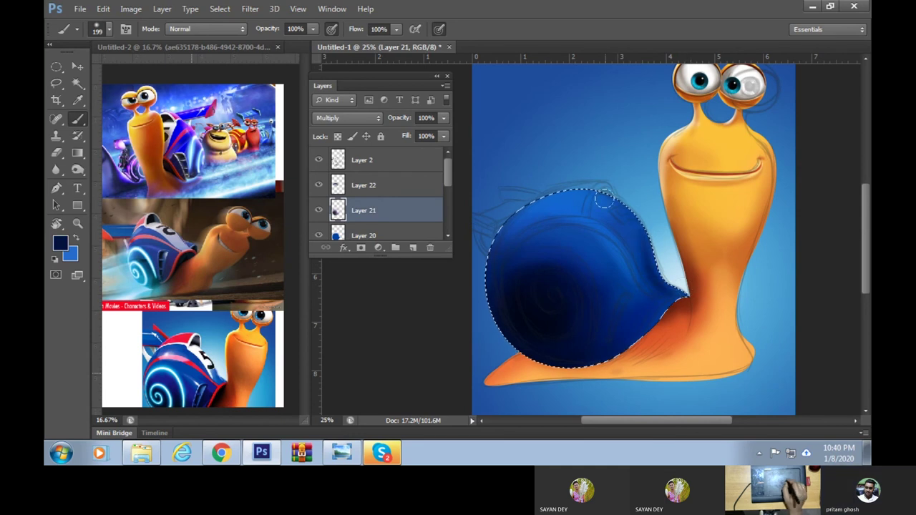
left_click_drag(648, 236, 706, 280)
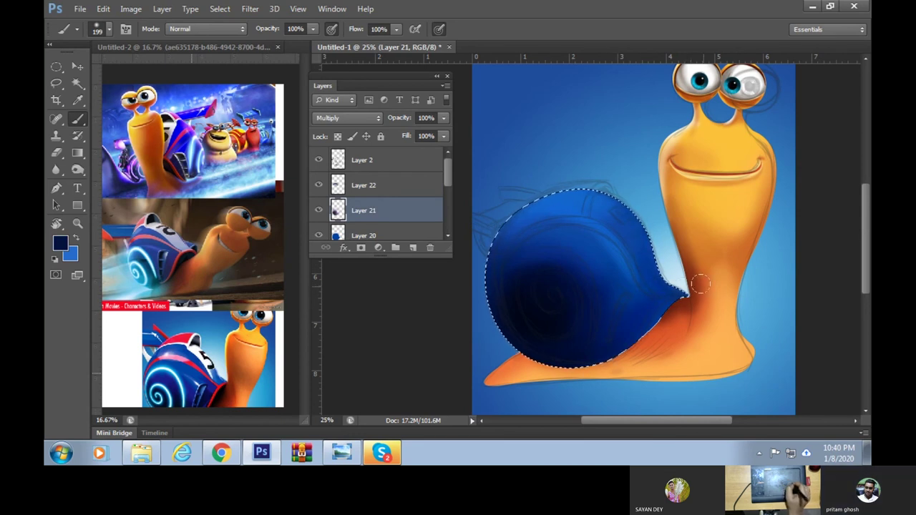
left_click(489, 253, "alt")
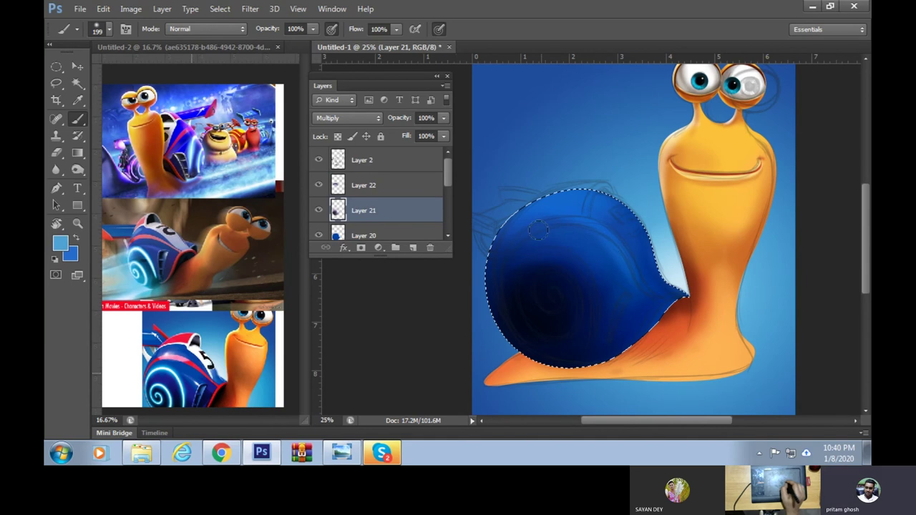
left_click(544, 258, "alt")
left_click_drag(654, 327, 597, 198)
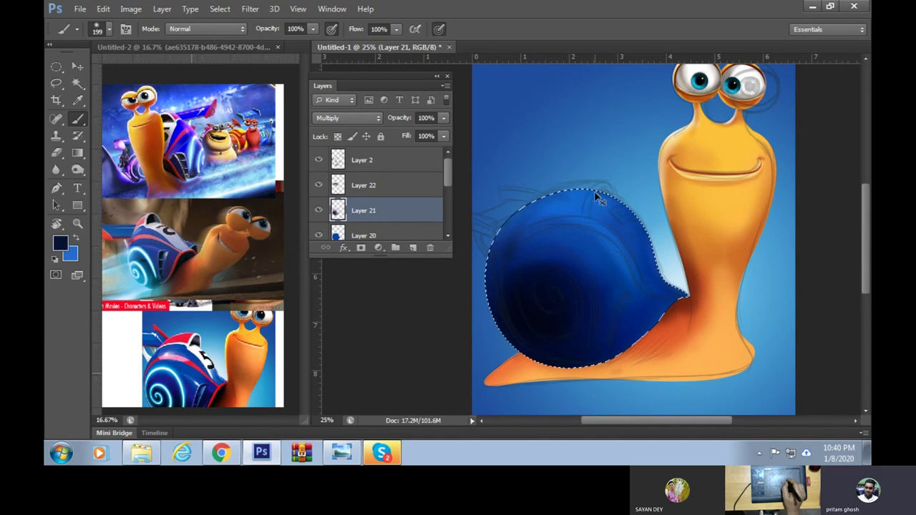
Switch to the 150 textured brush tip at 329 px and start textured blue shading
right_click(573, 221)
left_click_drag(712, 320, 709, 343)
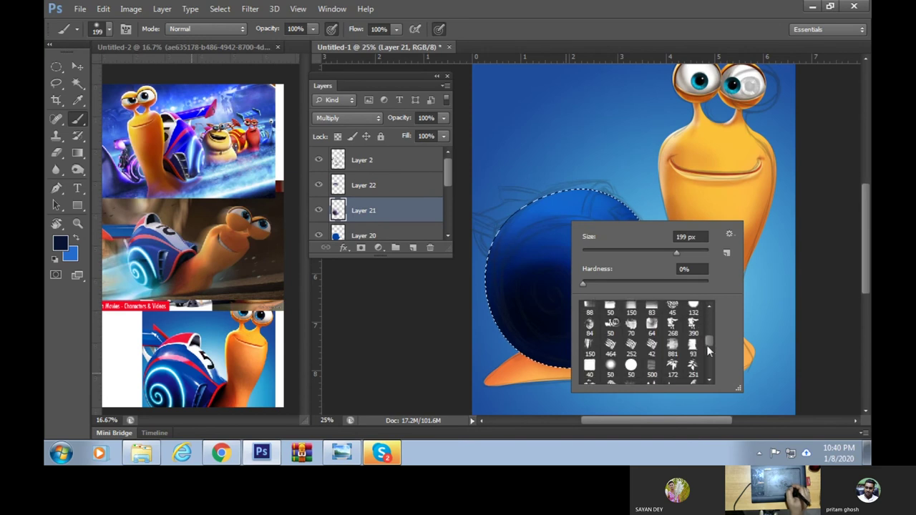
left_click(631, 307)
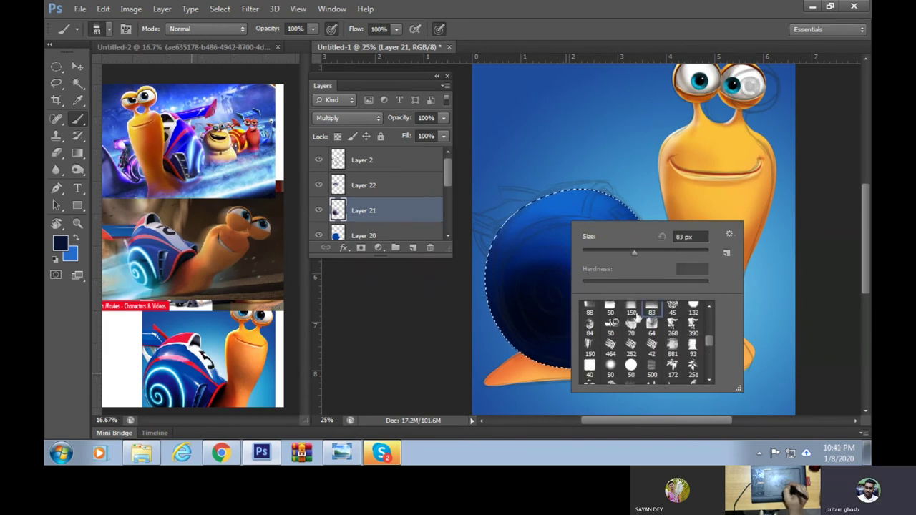
left_click_drag(669, 252, 684, 252)
key("Return")
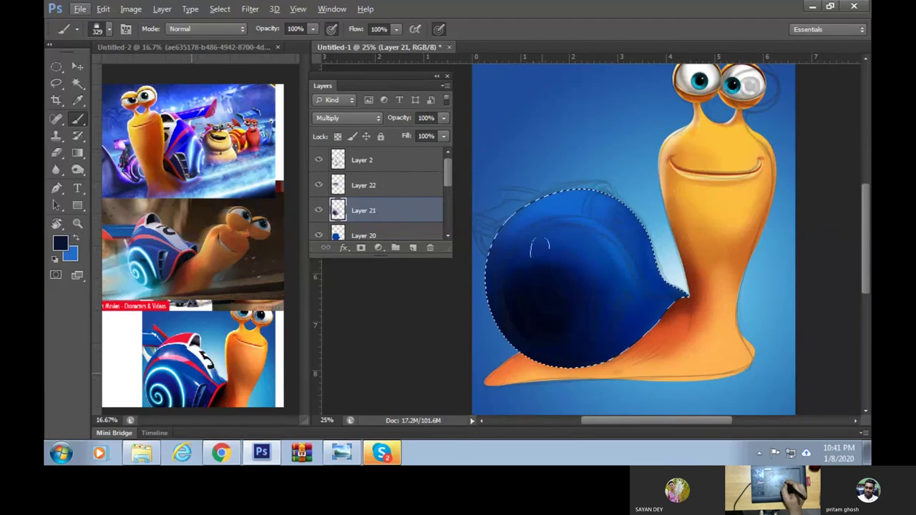
left_click(599, 197, "alt")
left_click_drag(621, 213, 557, 194)
Add more textured shading across the shell's centre and right tip
mouse_move(626, 208)
left_mouse_down()
mouse_move(663, 268)
mouse_move(551, 209)
mouse_move(647, 247)
mouse_move(684, 297)
mouse_move(513, 273)
left_mouse_up()
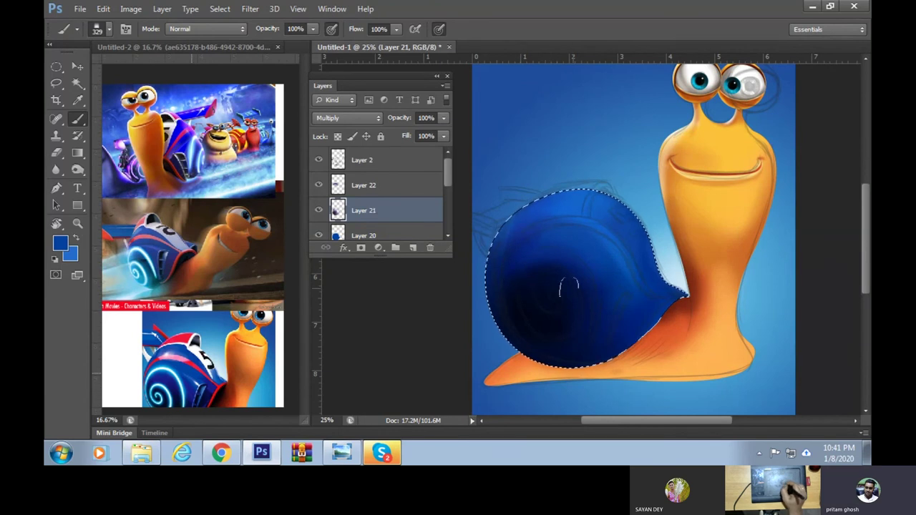
left_click_drag(651, 251, 566, 280)
left_click_drag(644, 207, 684, 293)
mouse_move(647, 236)
left_mouse_down()
mouse_move(566, 272)
mouse_move(662, 297)
mouse_move(650, 250)
mouse_move(630, 233)
mouse_move(509, 264)
left_mouse_up()
left_click(658, 236, "alt")
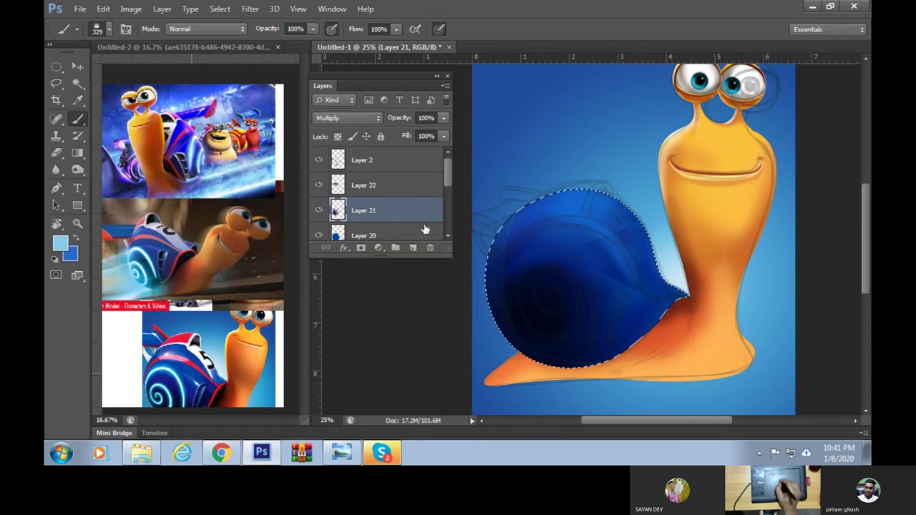
left_click(408, 186)
Paint a light highlight arc across the upper shell, undoing and retrying several strokes
mouse_move(624, 222)
left_mouse_down()
mouse_move(566, 229)
mouse_move(639, 263)
left_mouse_up()
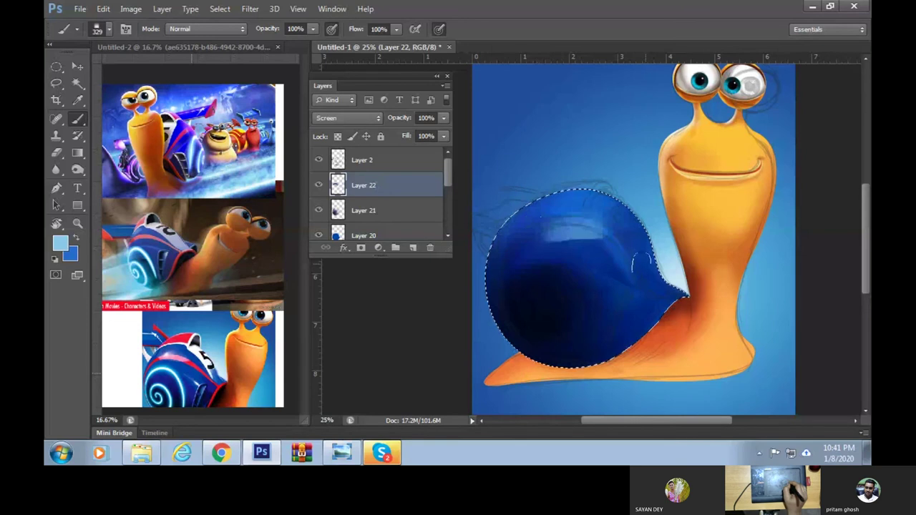
key("ctrl+z")
left_click_drag(551, 228, 626, 244)
key("ctrl+z")
key("ctrl+z")
key("ctrl+z")
left_click_drag(526, 231, 635, 275)
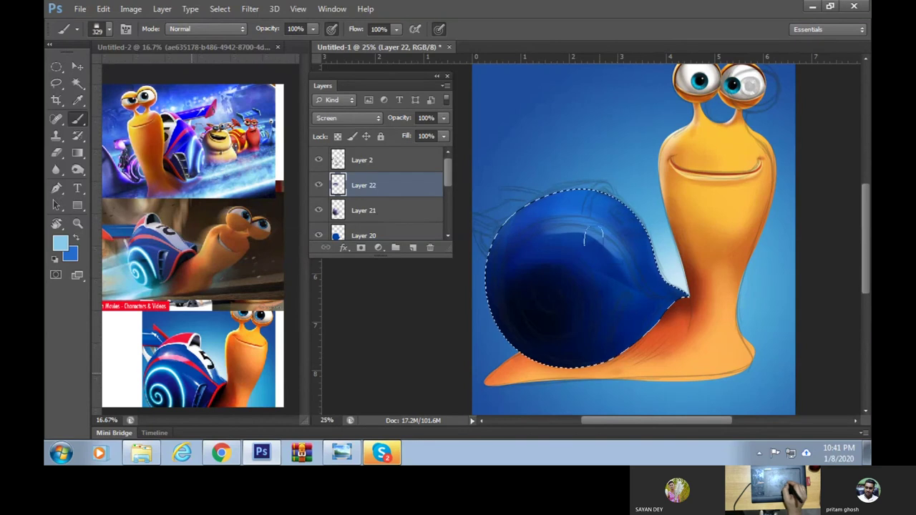
key("ctrl+z")
left_click_drag(558, 215, 644, 258)
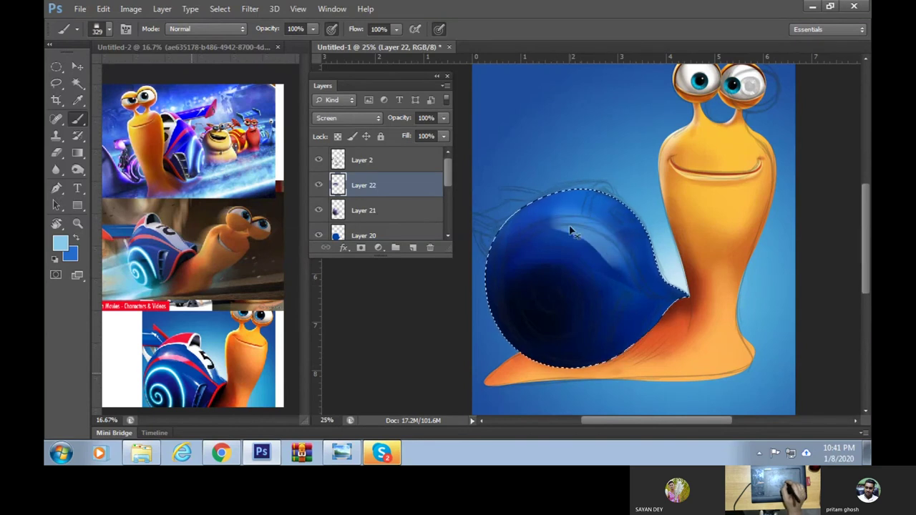
key("ctrl+z")
left_click_drag(543, 215, 620, 236)
key("ctrl+z")
left_click_drag(527, 215, 620, 240)
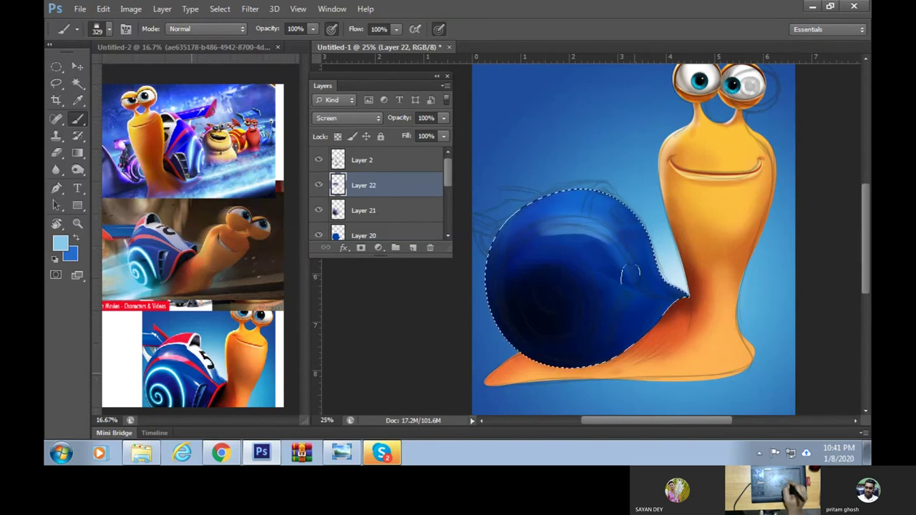
key("ctrl+z")
left_click_drag(544, 222, 619, 243)
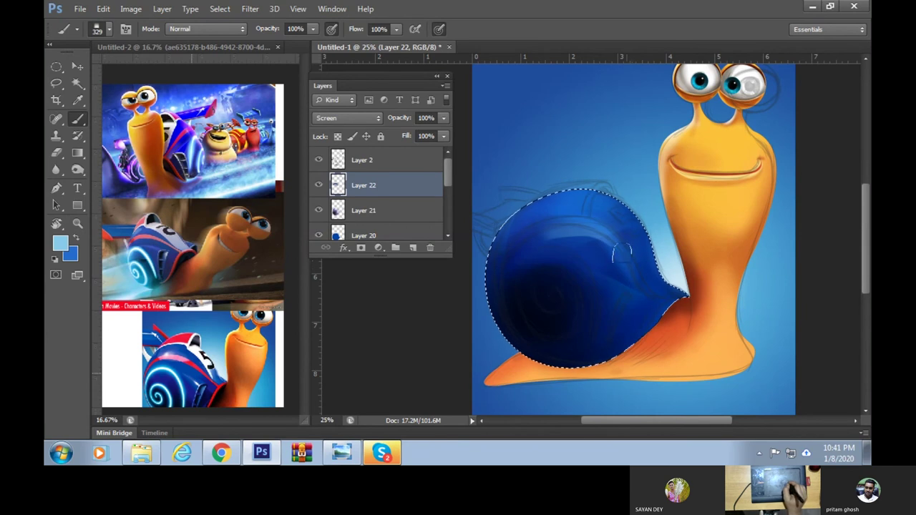
key("ctrl+z")
left_click_drag(543, 225, 621, 247)
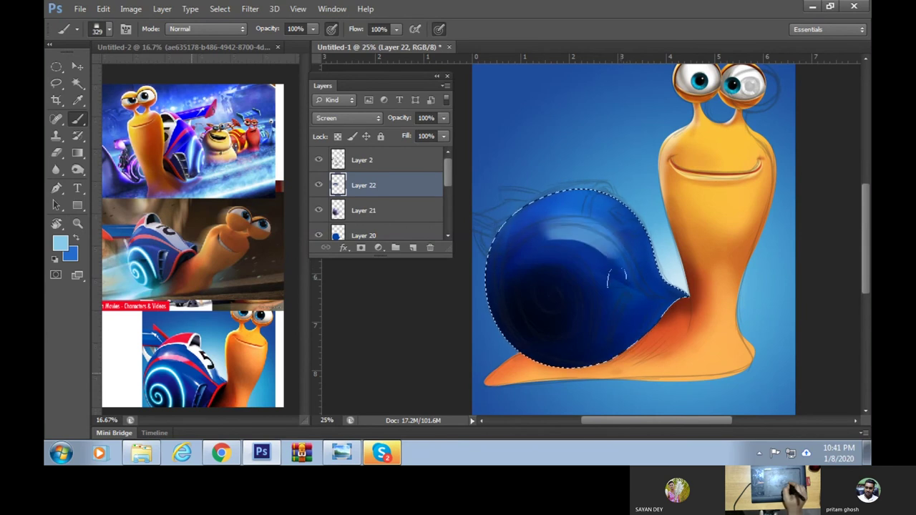
Switch to a soft round 0%-hardness brush at 422 px and paint light-blue gloss on the shell's upper-left
right_click(579, 188)
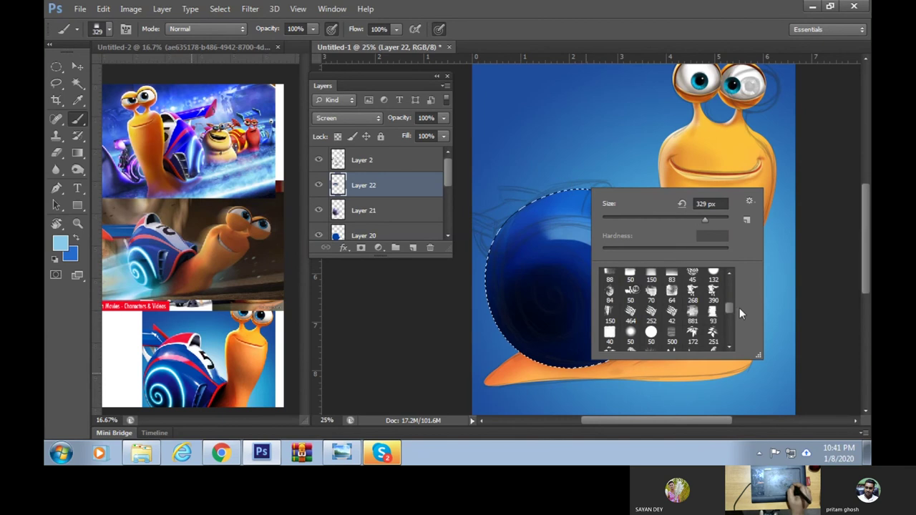
left_click_drag(729, 307, 735, 260)
left_click(692, 279)
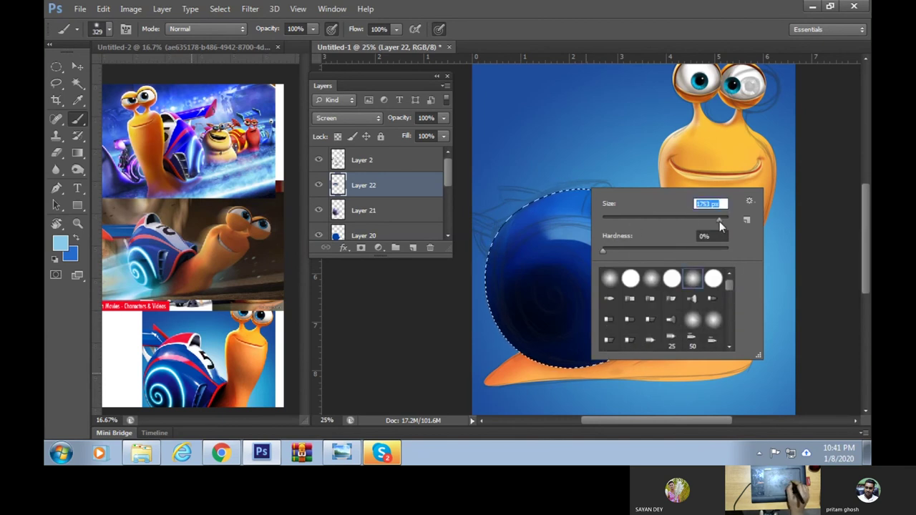
left_click_drag(721, 220, 710, 219)
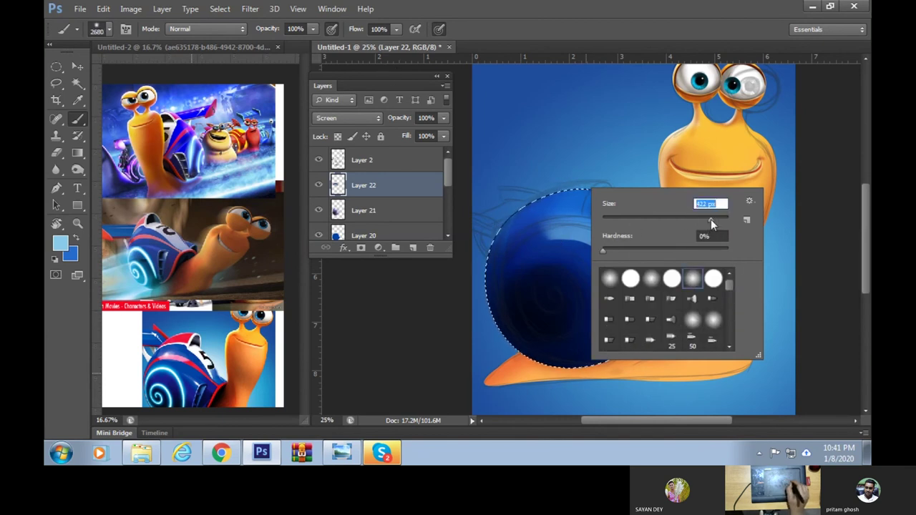
left_click(544, 211)
left_click_drag(544, 214, 565, 236)
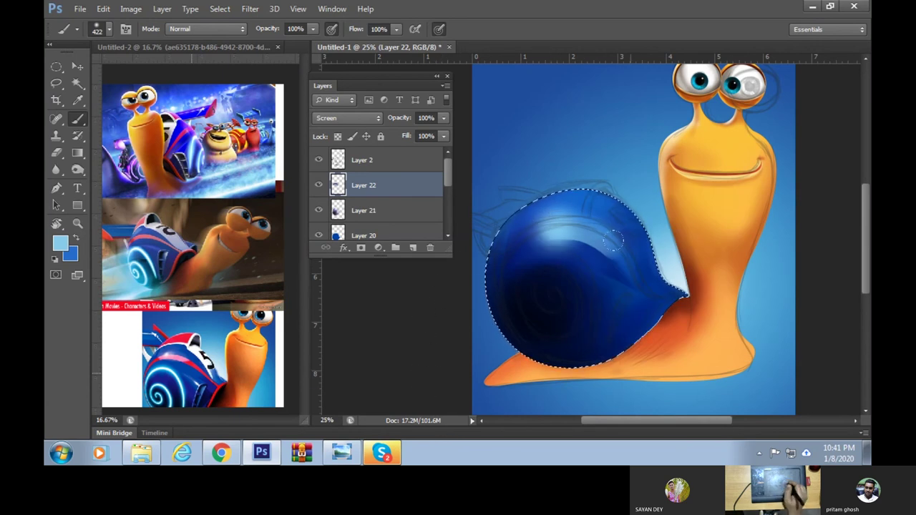
Sample the shell's dark navy as the paint colour and select the Multiply Layer 21
mouse_move(636, 328)
left_mouse_down()
mouse_move(655, 283)
mouse_move(644, 330)
left_mouse_up()
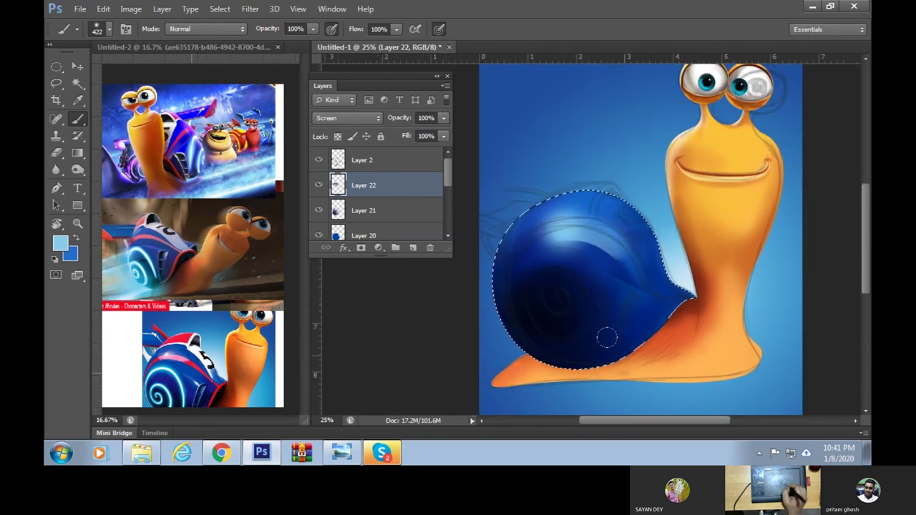
scroll(621, 361, "down", 1)
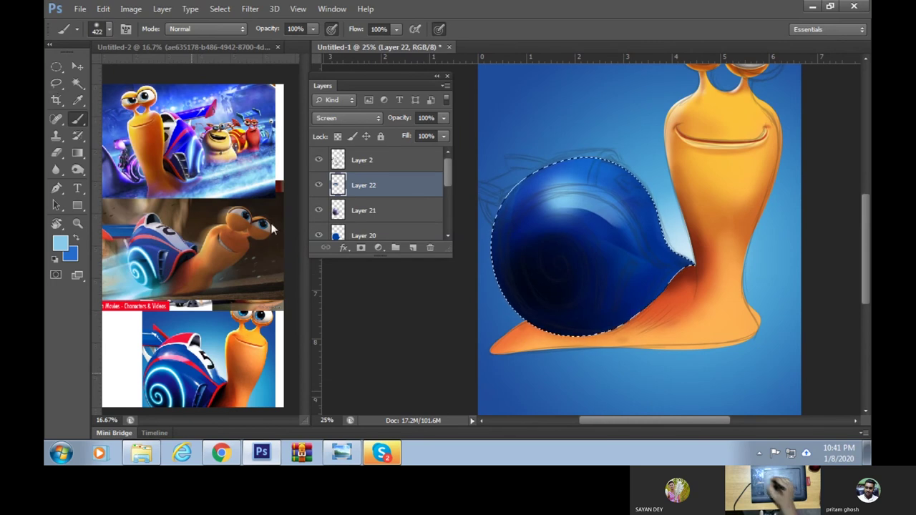
left_click(585, 257, "alt")
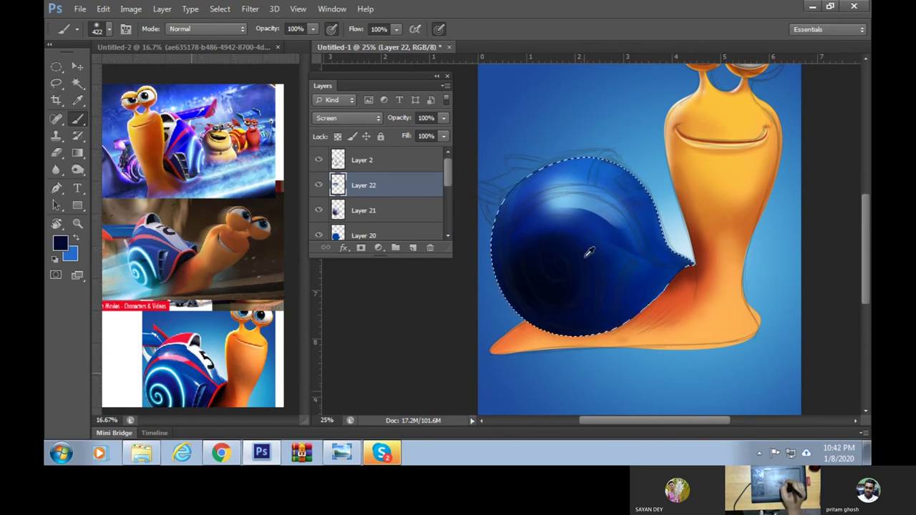
left_click(423, 215)
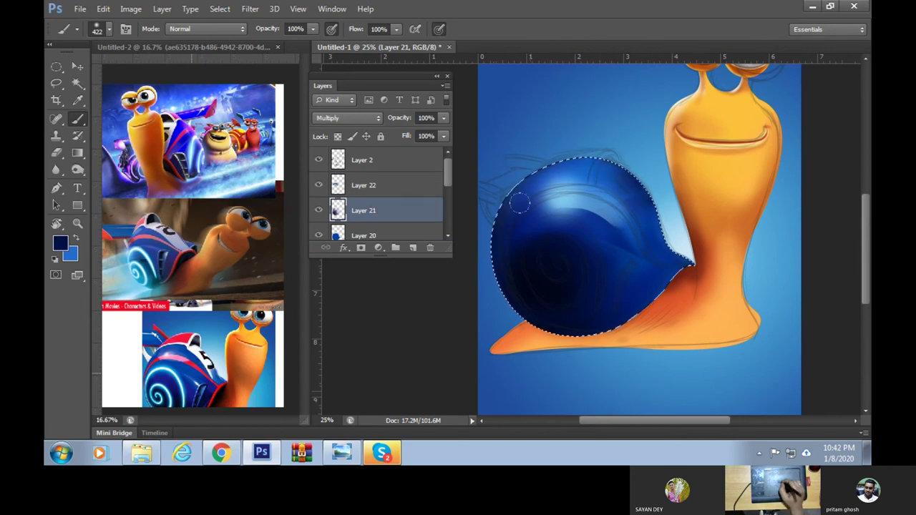
On Layer 21, darken the shell's right side and lower-right edge with 172 px, then 53 px, brushes
mouse_move(635, 251)
left_mouse_down()
mouse_move(650, 267)
mouse_move(594, 323)
left_mouse_up()
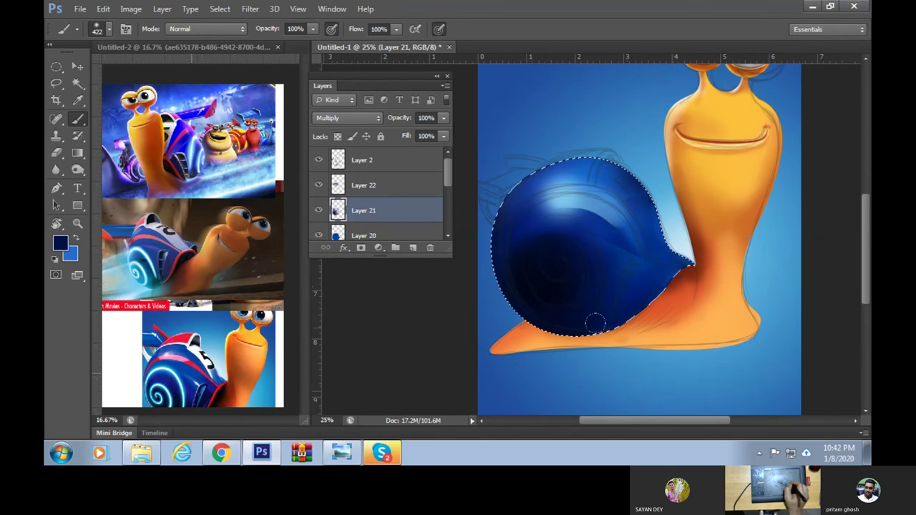
right_click(656, 240)
double_click(787, 278)
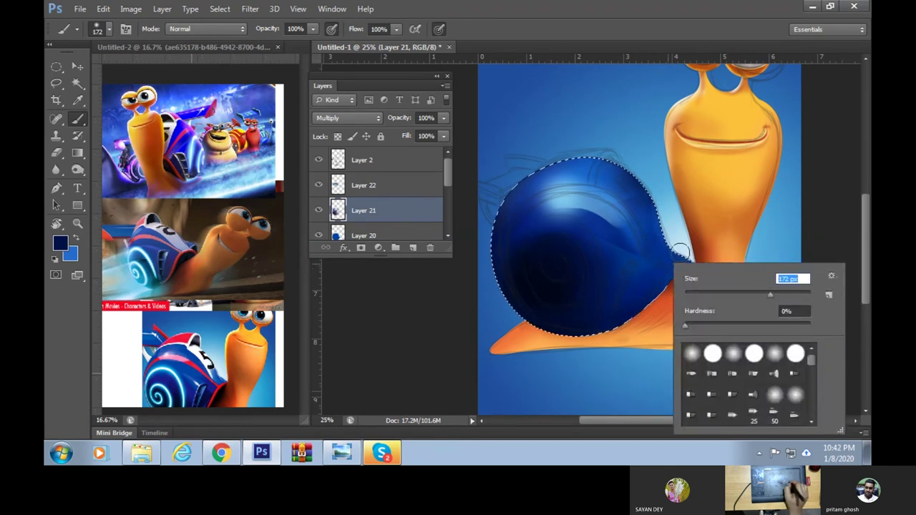
type("172")
key("Return")
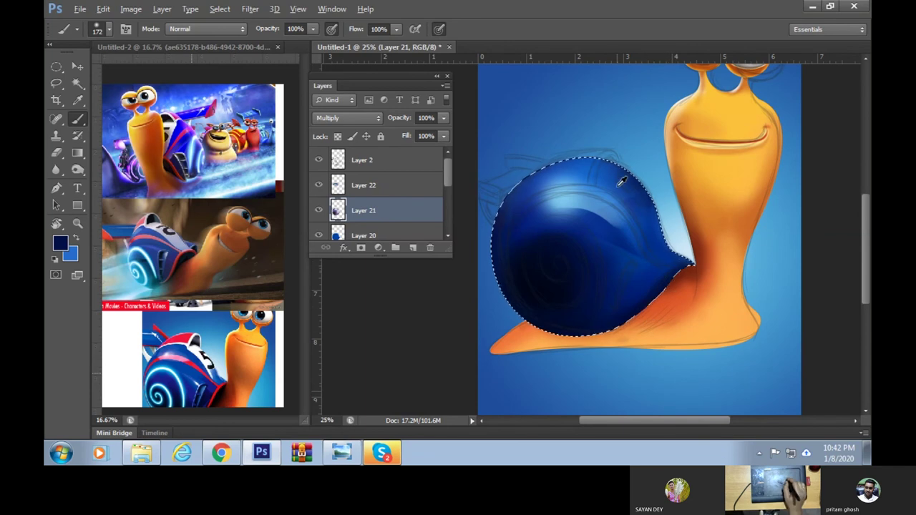
left_click(616, 208, "alt")
right_click(627, 213)
left_click(698, 242)
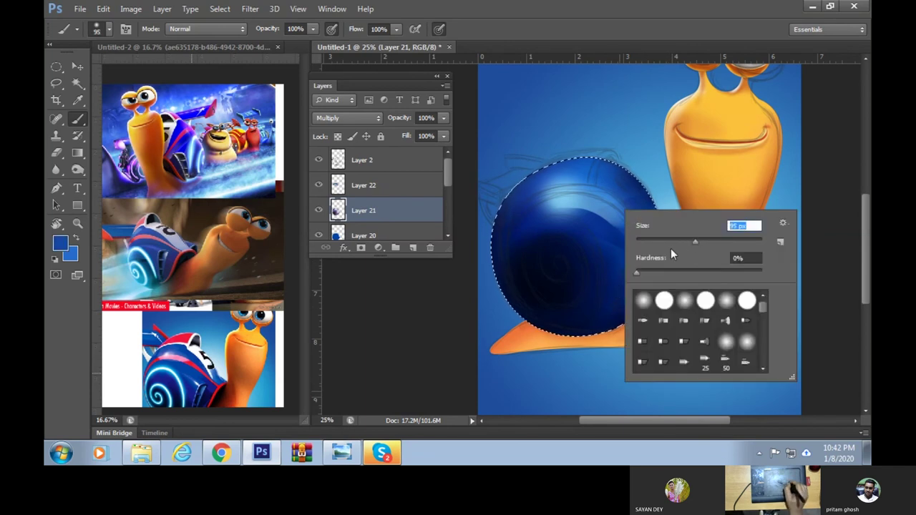
left_click(611, 269)
left_click_drag(615, 311, 663, 300)
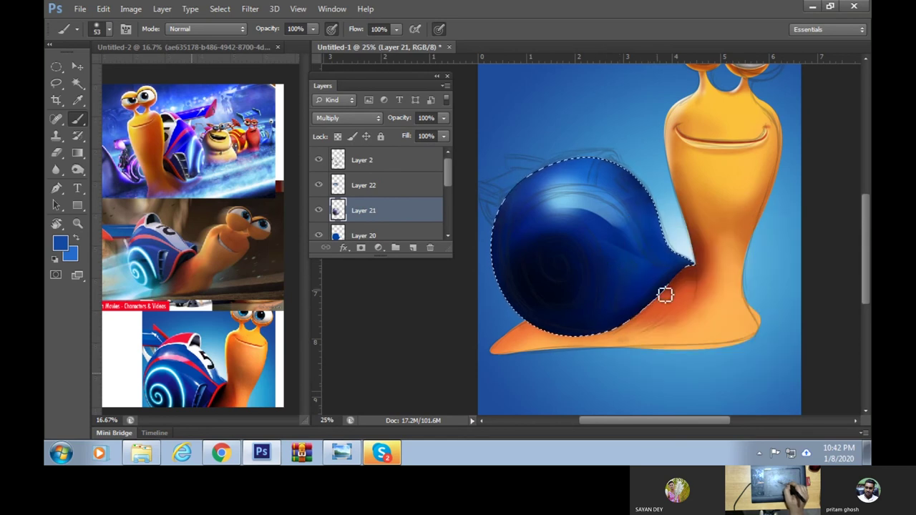
On Layer 22, paint a light glow along the shell rim by the neck, then deselect on Layer 20
left_click(390, 190)
left_click_drag(684, 270, 661, 305)
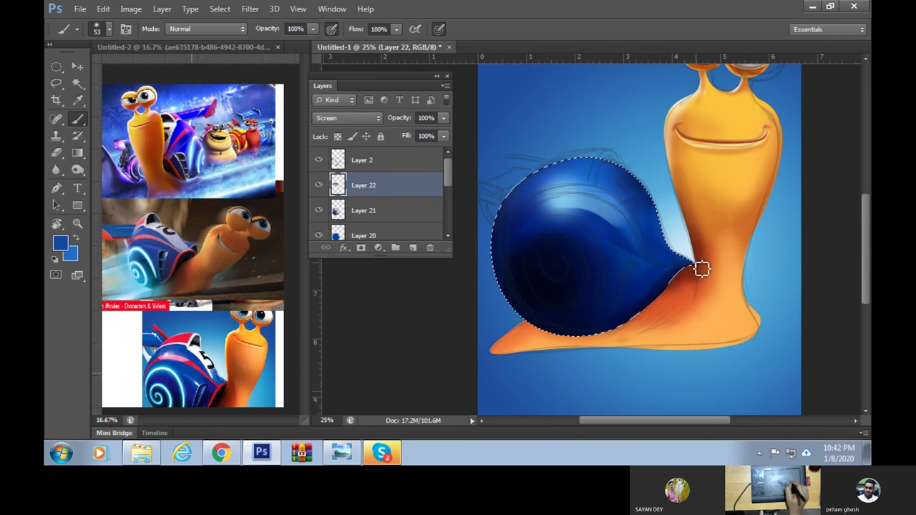
mouse_move(684, 260)
left_mouse_down()
mouse_move(674, 239)
mouse_move(689, 259)
left_mouse_up()
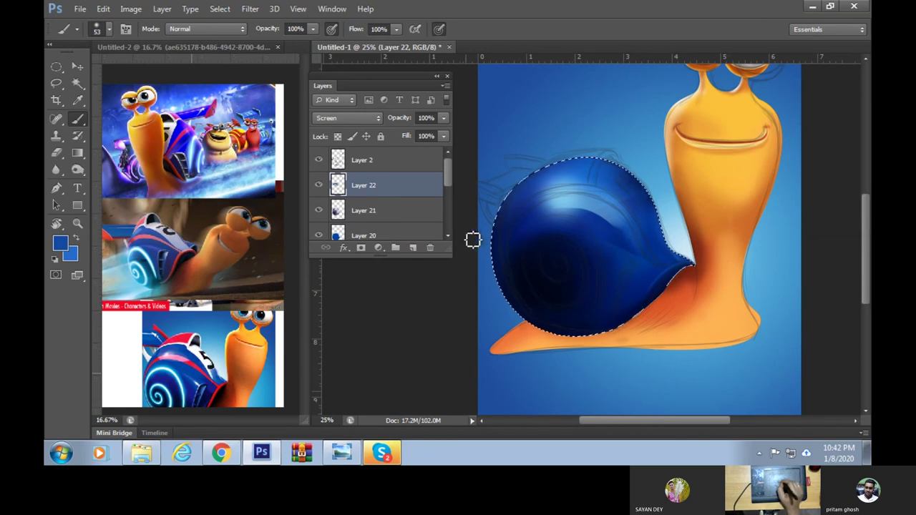
left_click(395, 236)
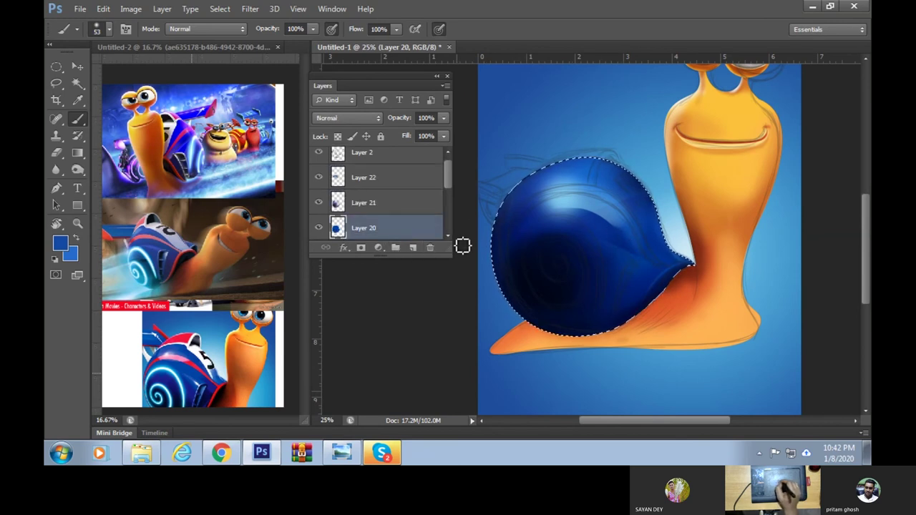
key("ctrl+d")
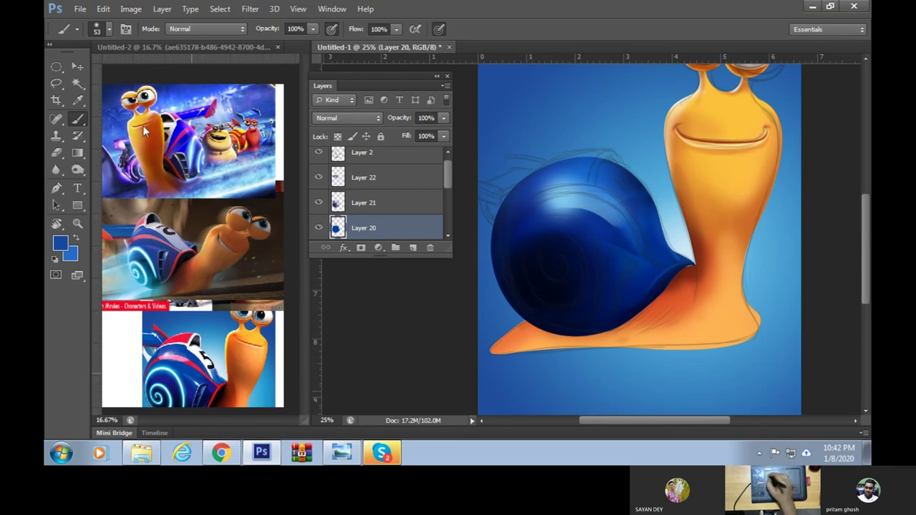
Trace a curved stripe band over the shell top with the Pen tool and load it as a selection
left_click(57, 190)
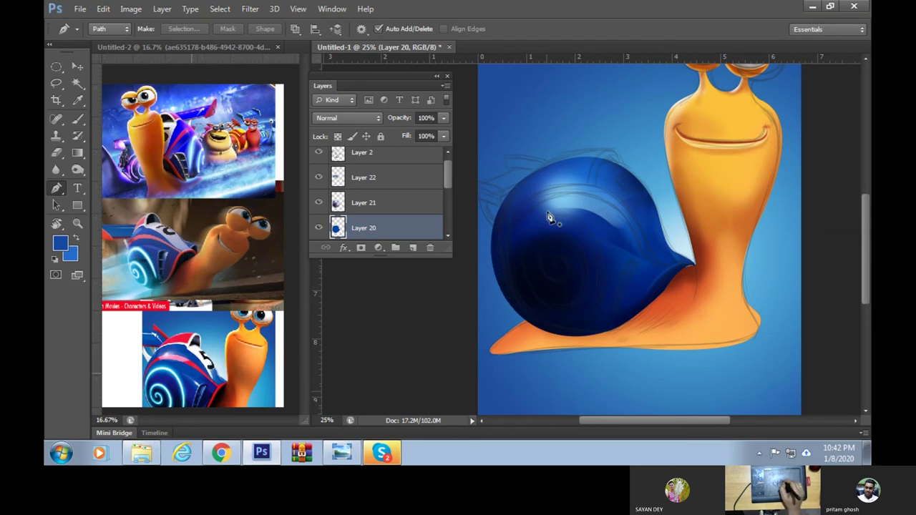
left_click(494, 274)
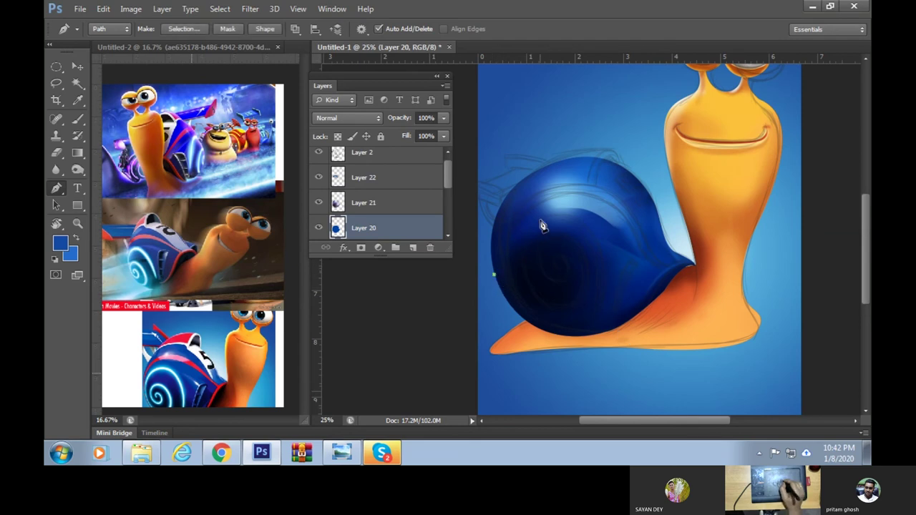
left_click_drag(557, 195, 619, 187)
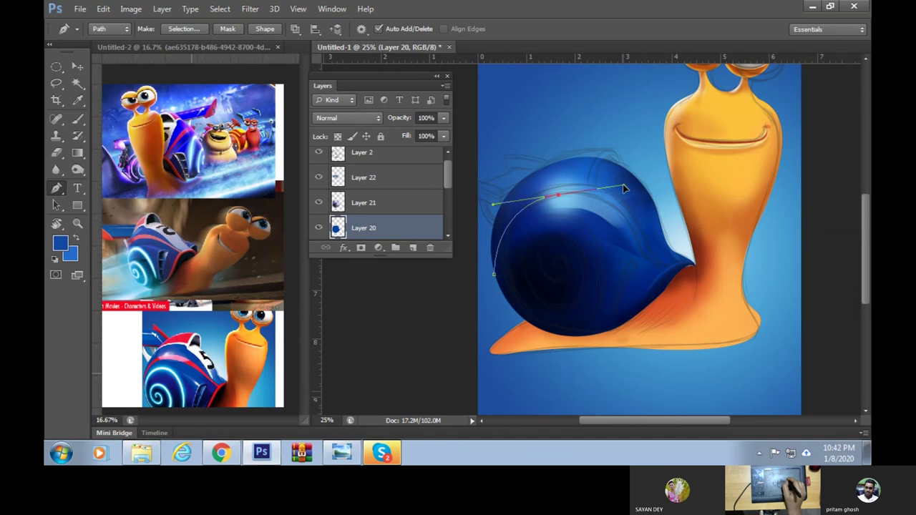
left_click_drag(639, 243, 646, 257)
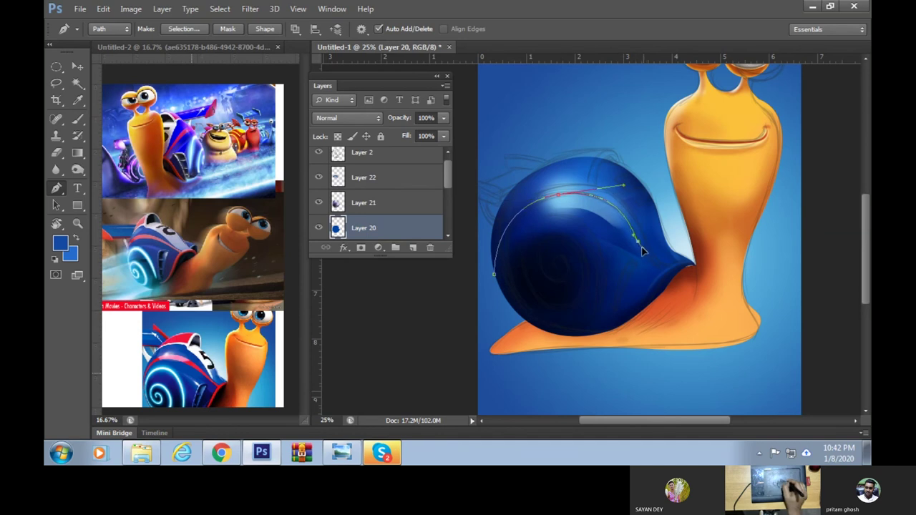
left_click(665, 276)
left_click_drag(545, 190, 466, 207)
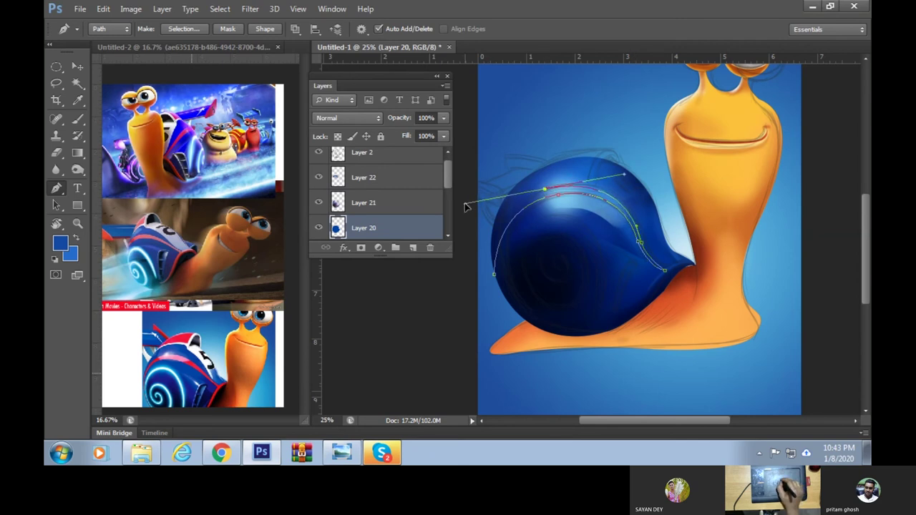
left_click(494, 275)
left_click_drag(499, 281, 506, 346)
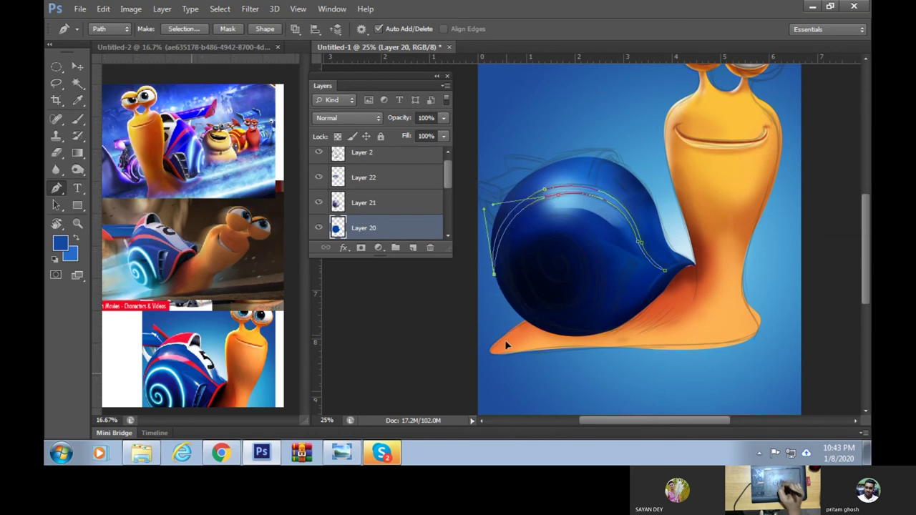
key("ctrl+Return")
Set the foreground colour to bright red ff0026 and switch to the Brush tool for the stripe
left_click(60, 244)
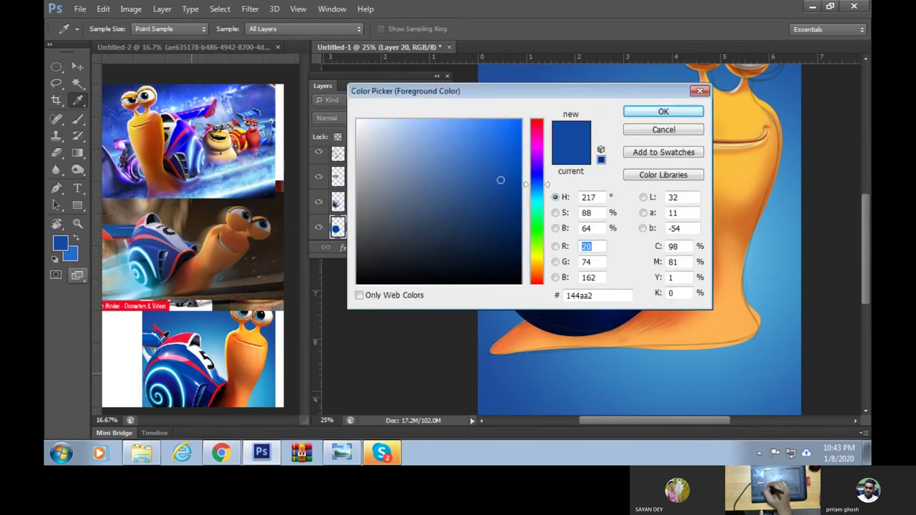
left_click(199, 367)
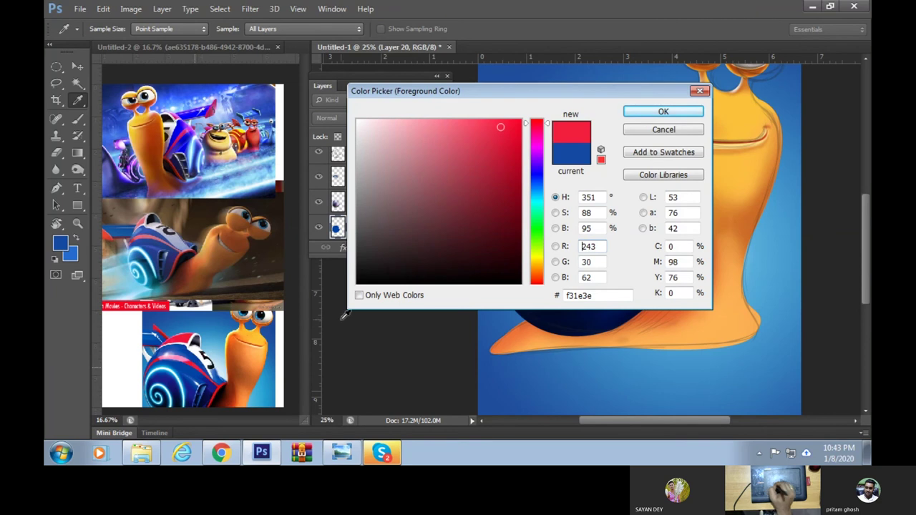
left_click(656, 113)
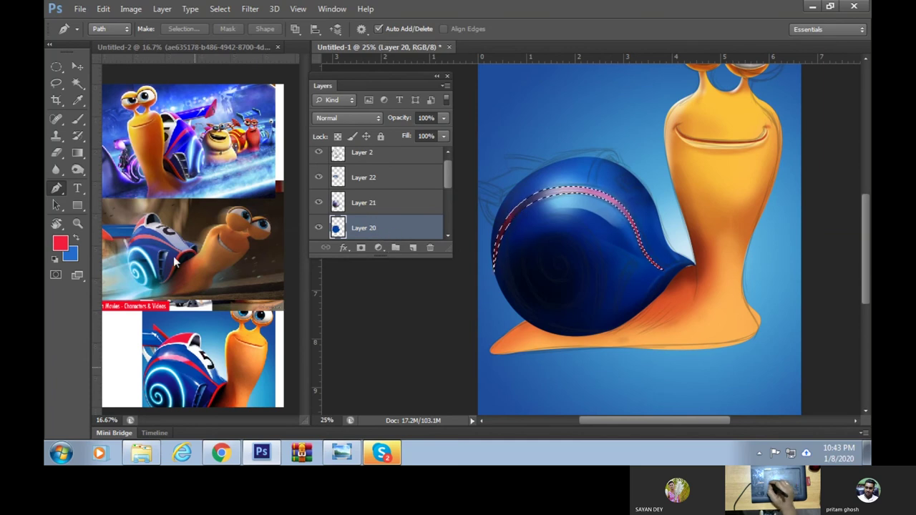
left_click(61, 243)
left_click(521, 120)
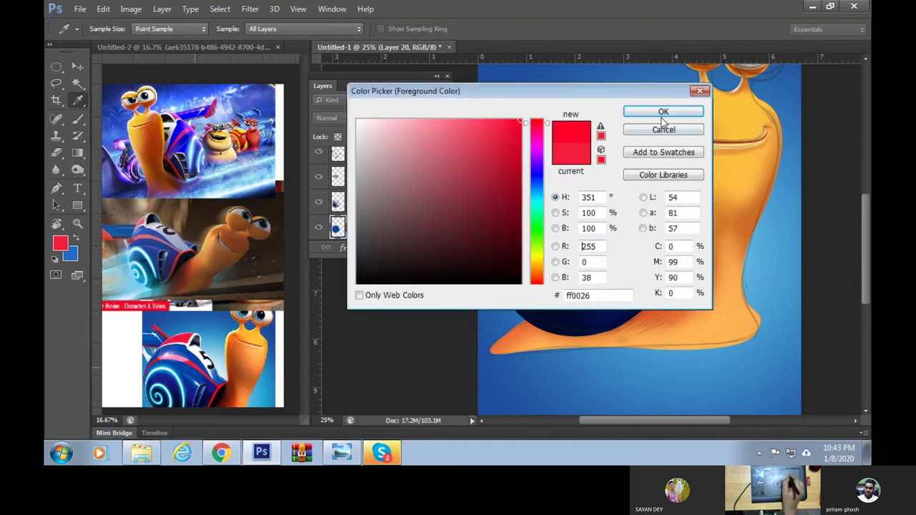
left_click(663, 111)
left_click(78, 121)
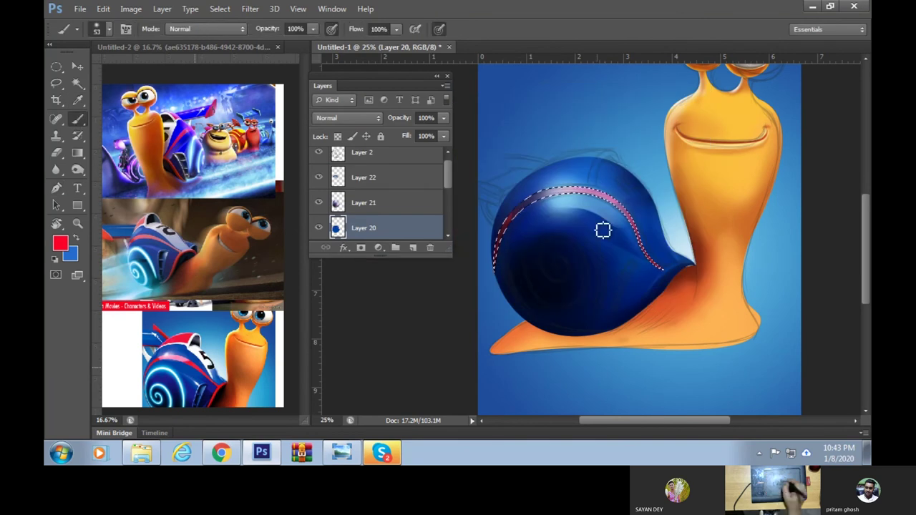
right_click(625, 190)
left_click(609, 190)
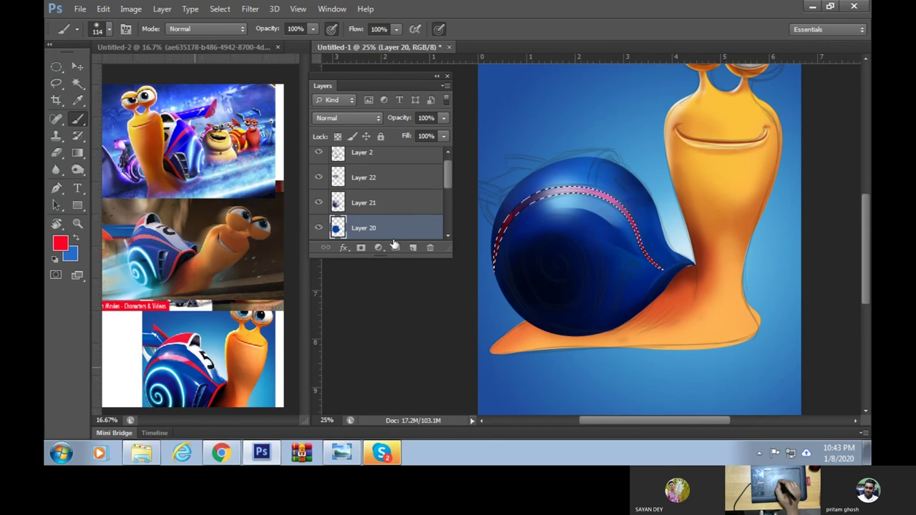
On Layer 21, set up the Eraser with a soft round 150 px tip
left_click(388, 203)
left_click(55, 153)
right_click(584, 158)
left_click_drag(586, 168, 666, 169)
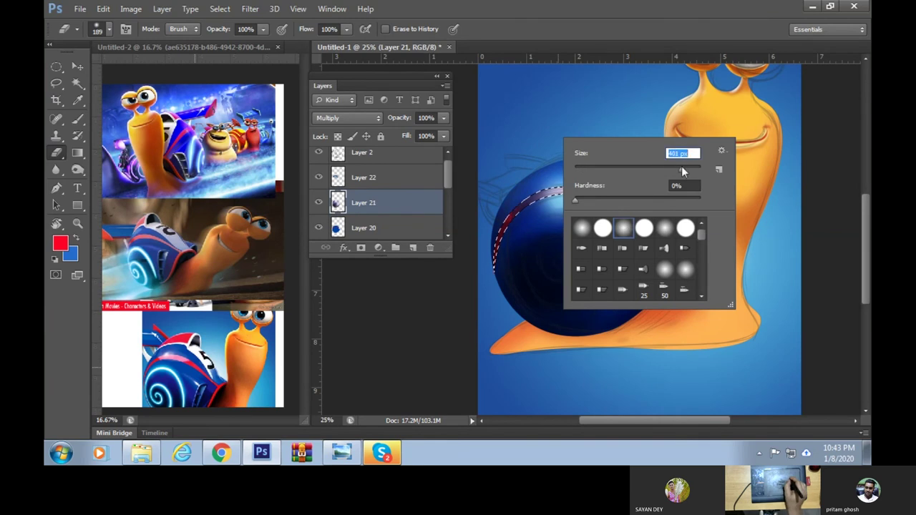
key("Return")
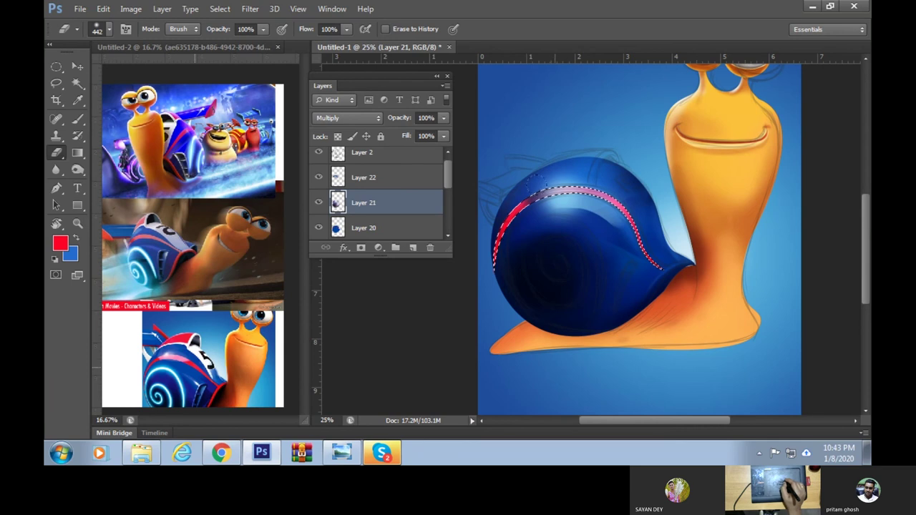
right_click(614, 213)
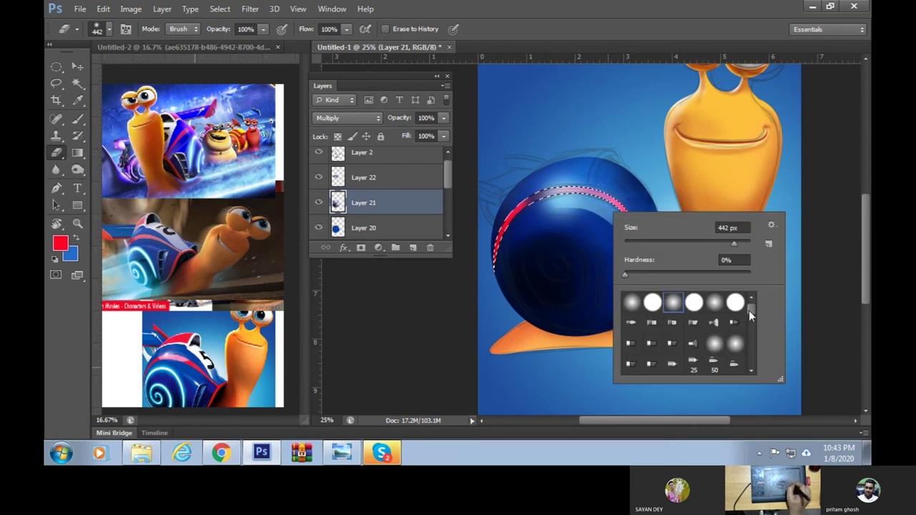
left_click_drag(751, 308, 750, 333)
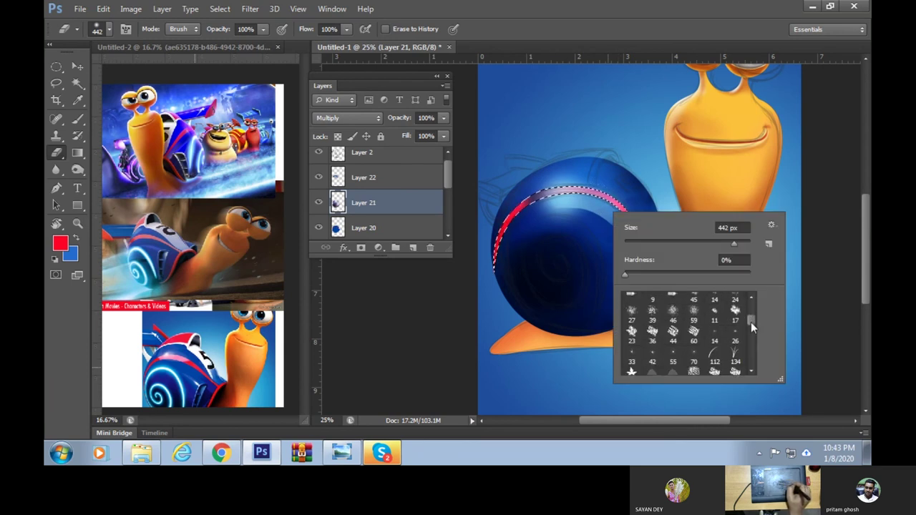
left_click(672, 304)
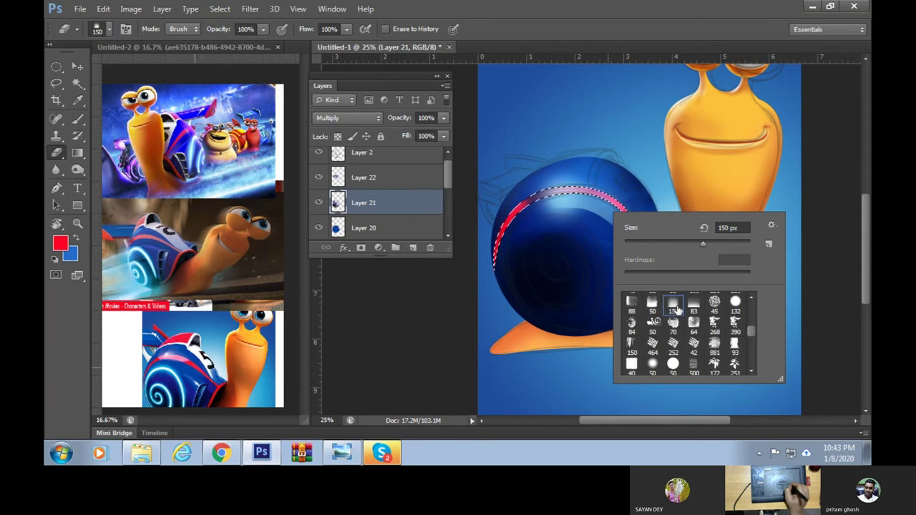
left_click(576, 203)
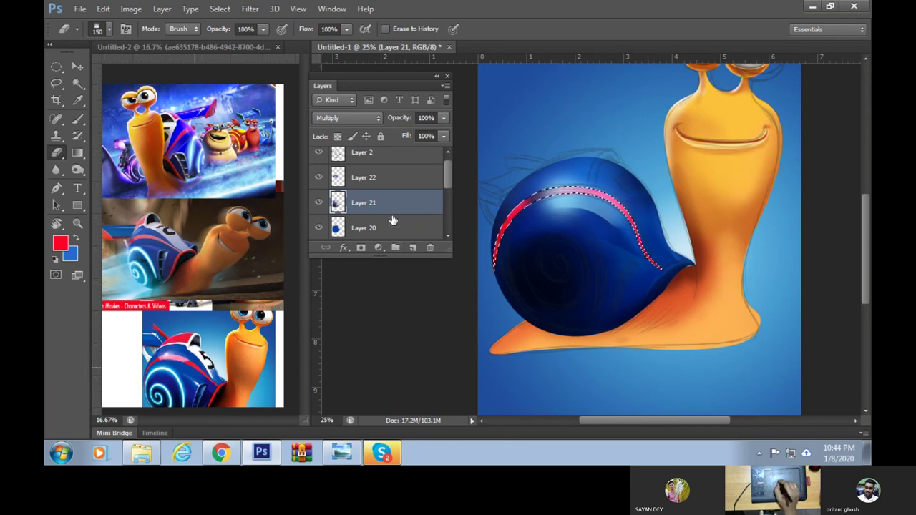
On Layer 22, erase along the red stripe's upper edge, set the foreground to white, then deselect
left_click(398, 178)
left_click_drag(633, 204, 572, 188)
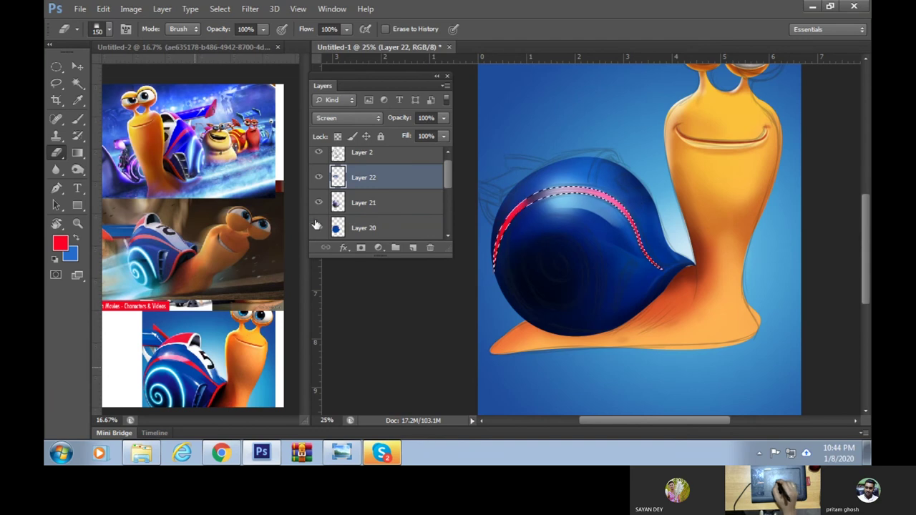
left_click(60, 244)
left_click(359, 121)
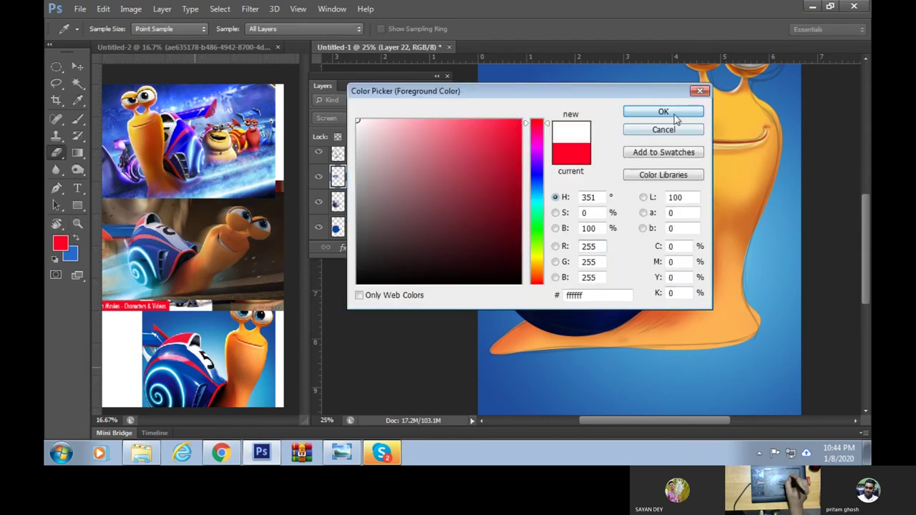
left_click(663, 112)
key("e")
left_click_drag(633, 205, 593, 205)
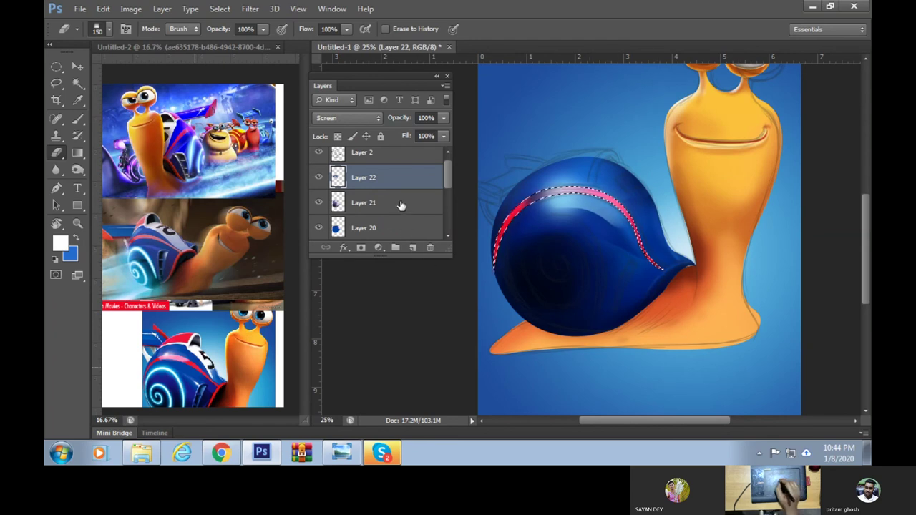
key("ctrl+d")
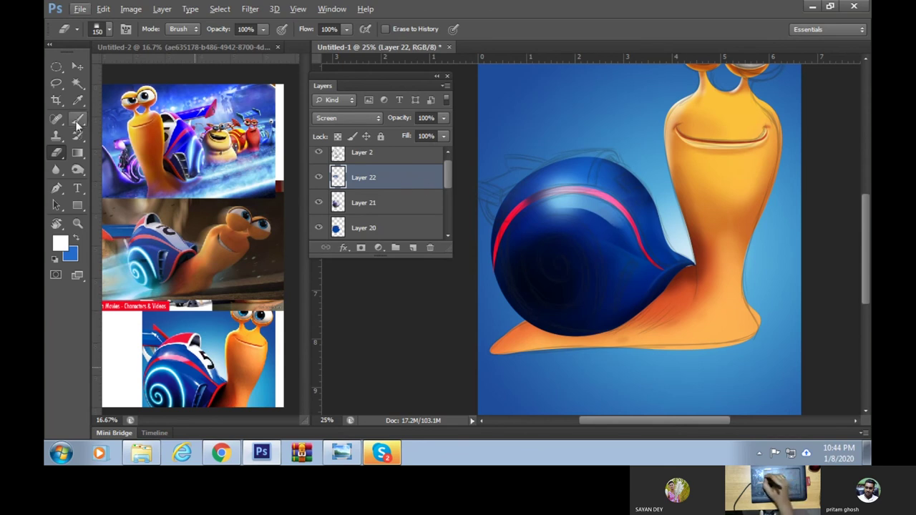
Paint a sampled light-blue highlight along the shell top with the soft 150 px brush, repainting once
key("b")
left_click(684, 226, "alt")
right_click(616, 201)
left_click(675, 292)
left_click_drag(590, 208, 662, 190)
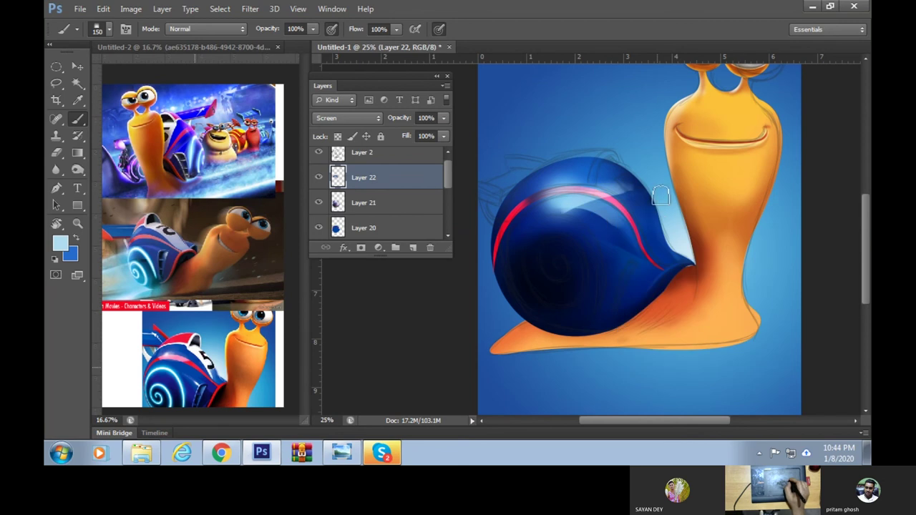
key("ctrl+z")
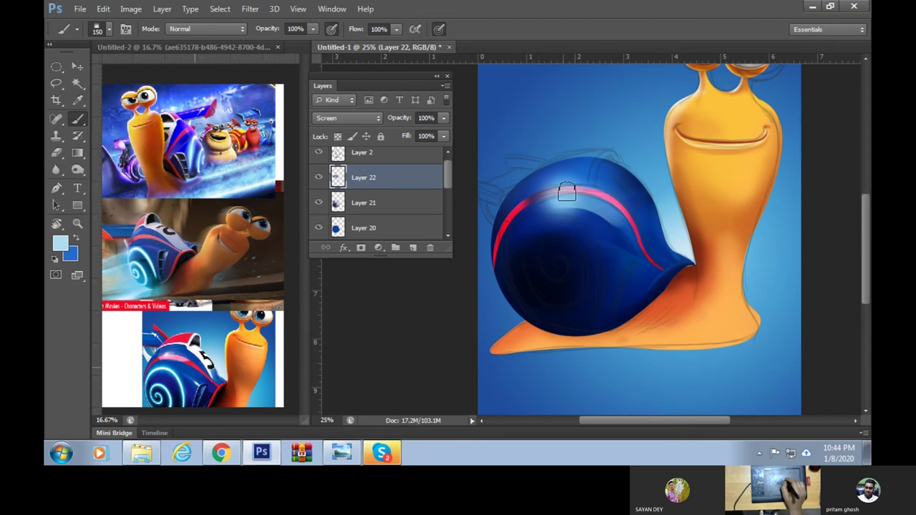
left_click_drag(551, 201, 616, 191)
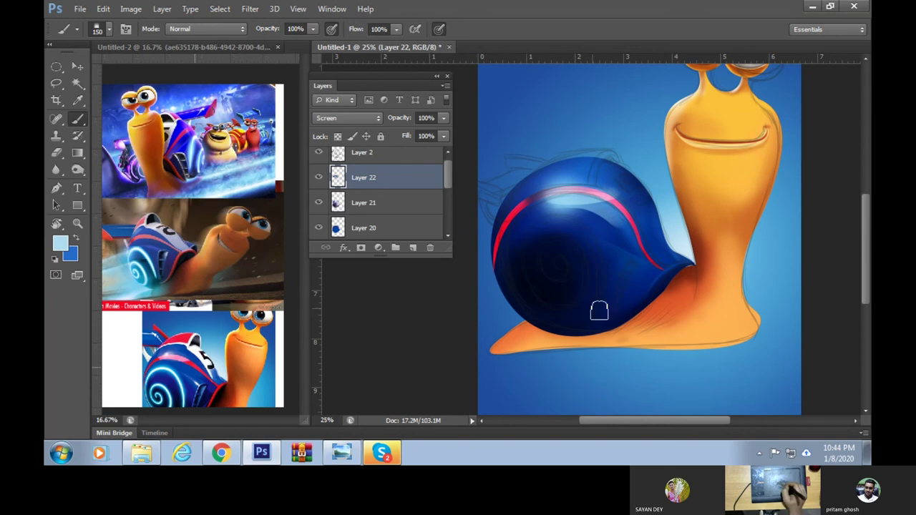
left_click_drag(597, 310, 580, 358)
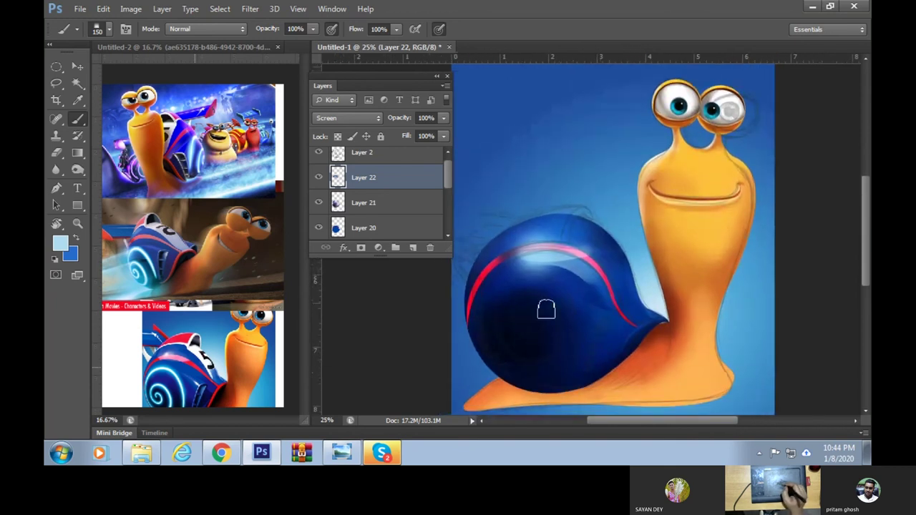
left_click_drag(609, 316, 620, 315)
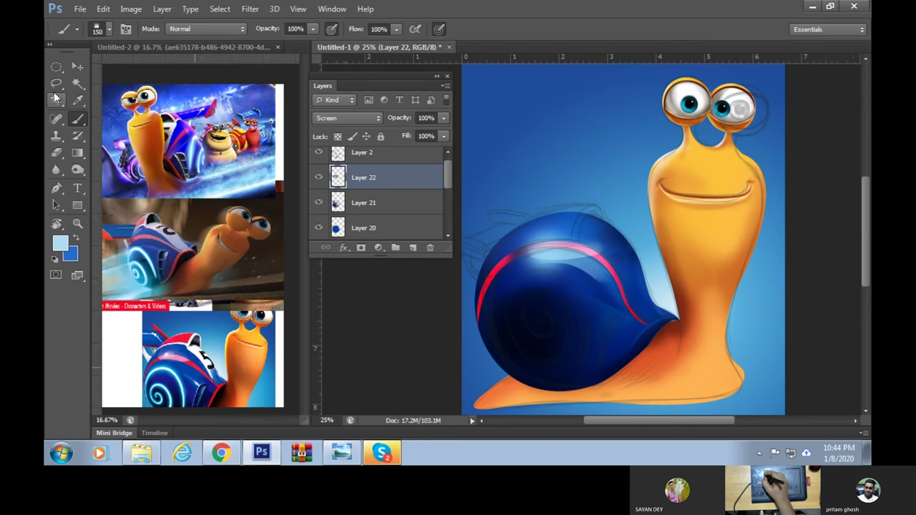
left_click(56, 187)
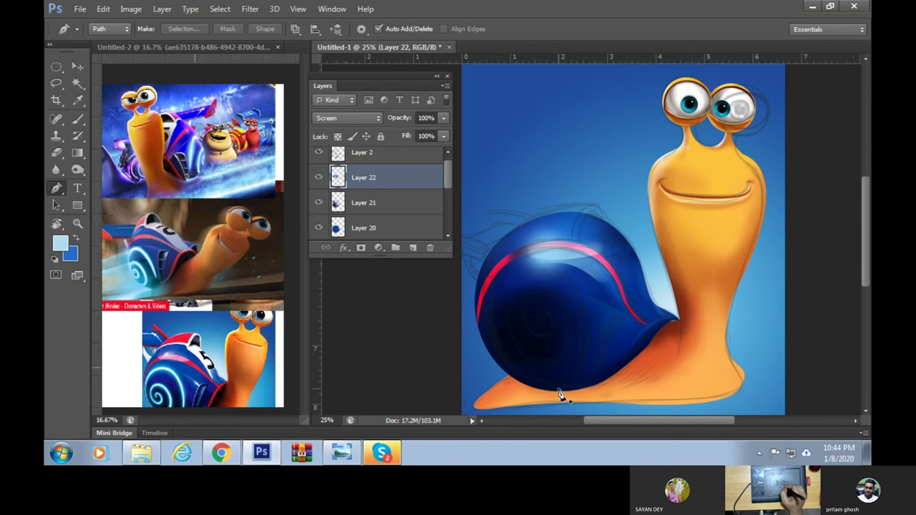
Nudge the reference snail image slightly up-right, then return to the painting document
key("m")
key("v")
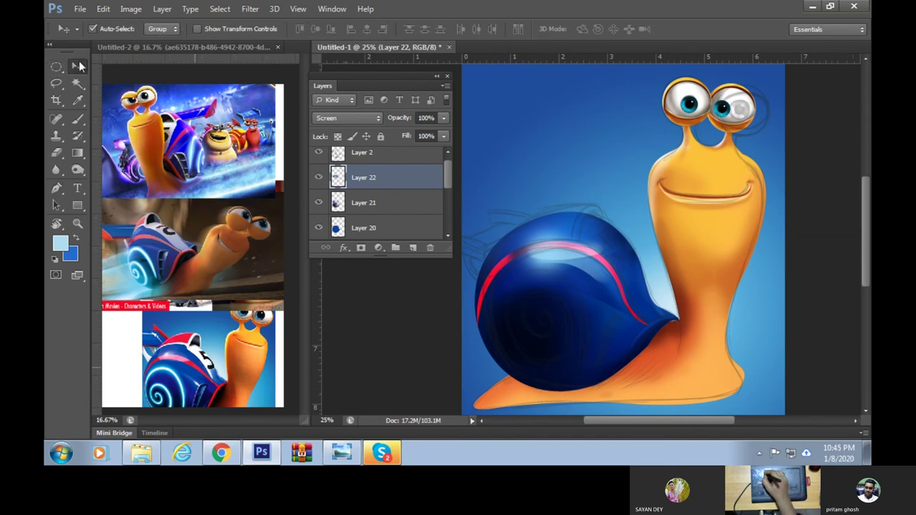
left_click(225, 364)
left_click_drag(225, 363, 233, 360)
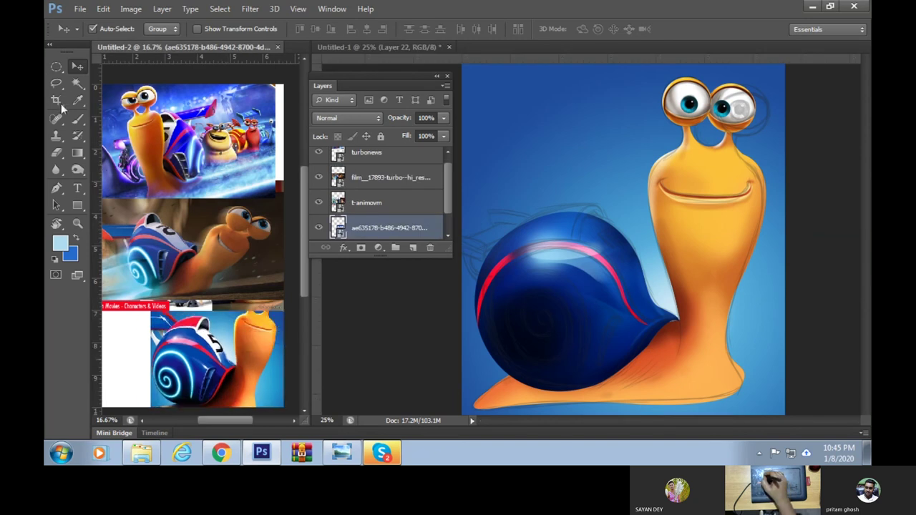
left_click(57, 188)
left_click(60, 186)
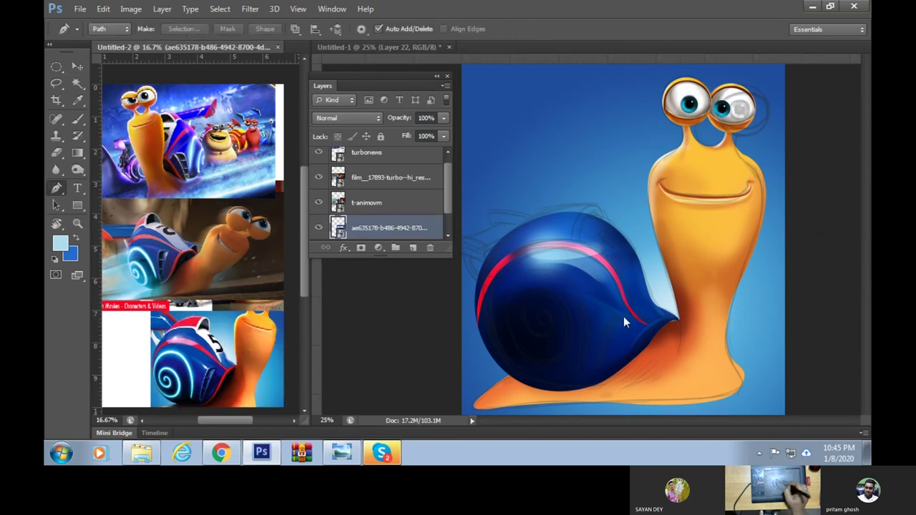
left_click(575, 362)
Draw a spiral pen path winding inward across the shell's lower left, undoing misplaced points
left_click(574, 370)
left_click_drag(563, 277, 516, 239)
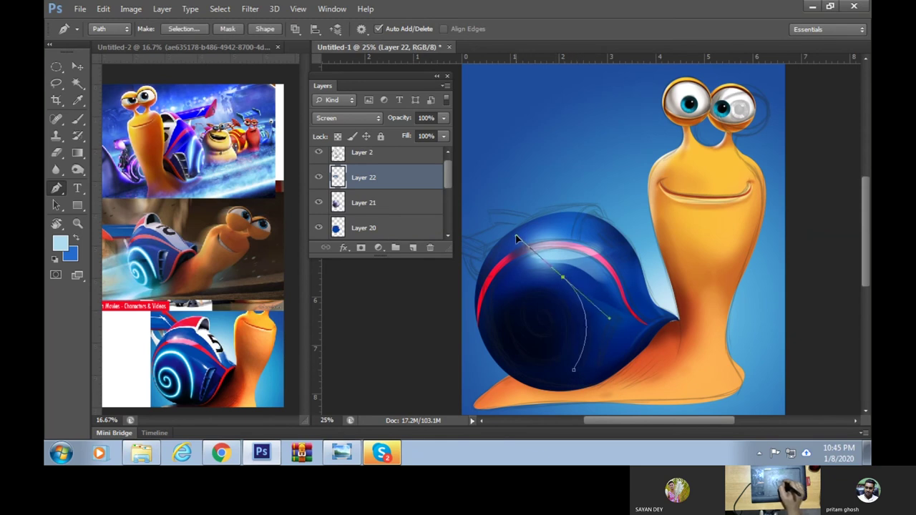
left_click_drag(504, 361, 557, 418)
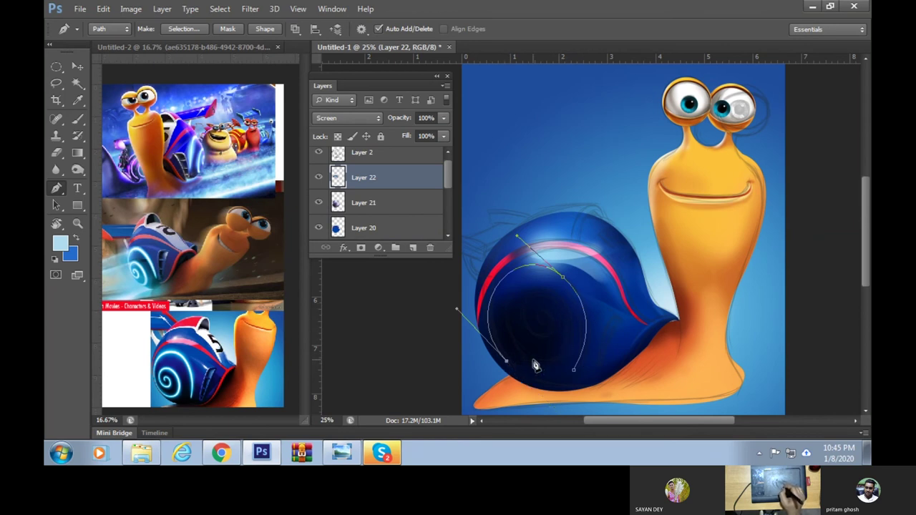
left_click_drag(565, 339, 589, 288)
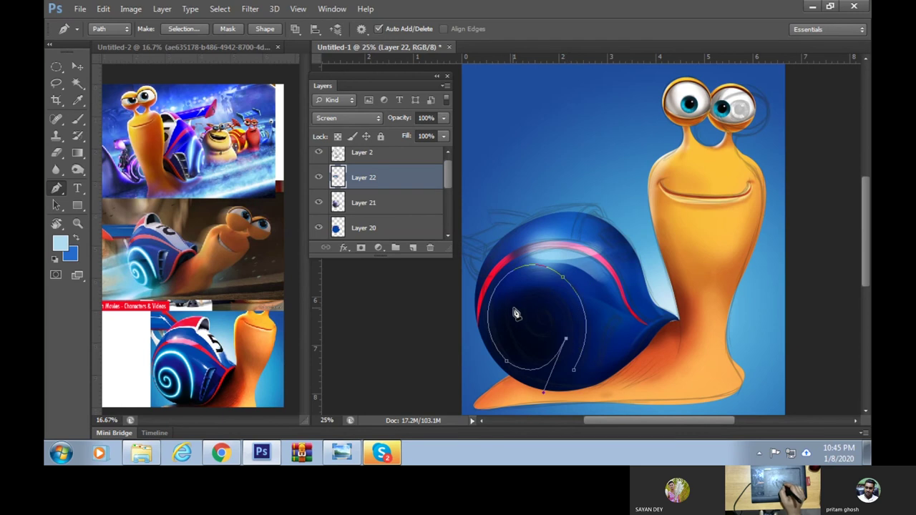
left_click_drag(508, 313, 447, 360)
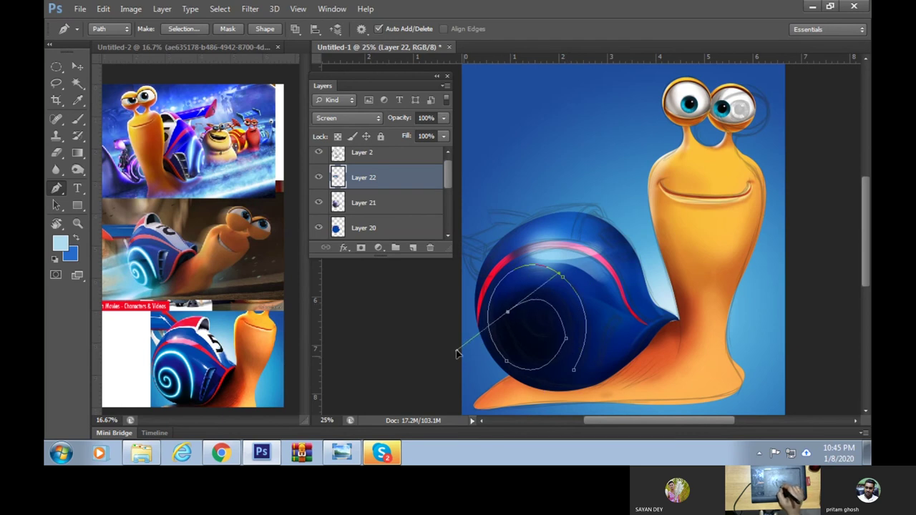
key("ctrl+z")
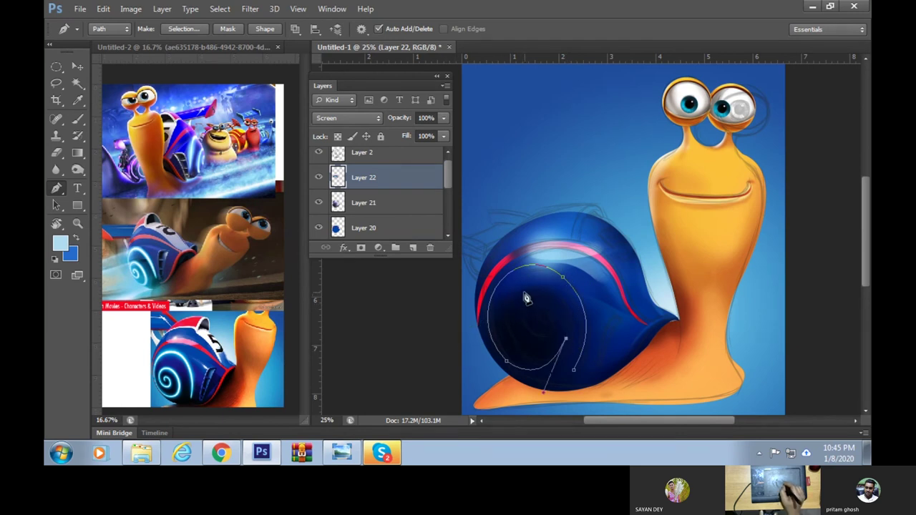
mouse_move(527, 295)
left_mouse_down()
mouse_move(499, 306)
mouse_move(495, 300)
left_mouse_up()
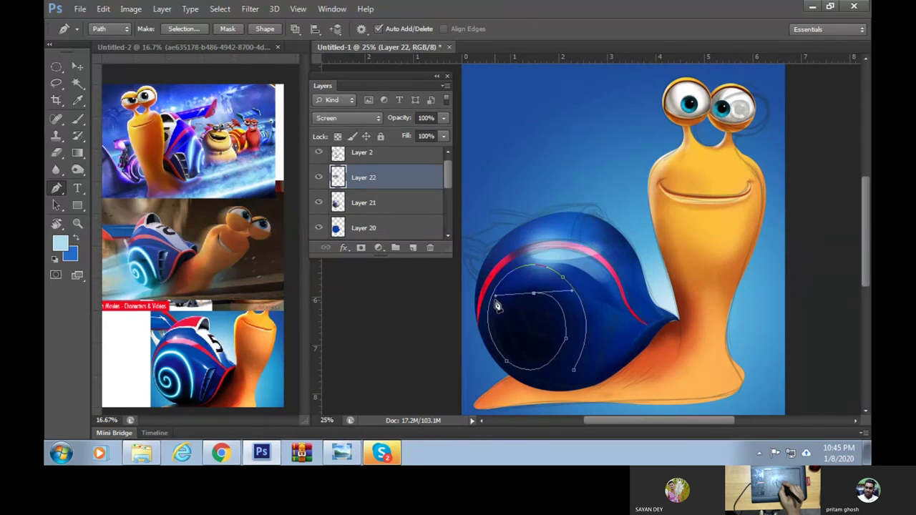
left_click_drag(536, 348, 567, 341)
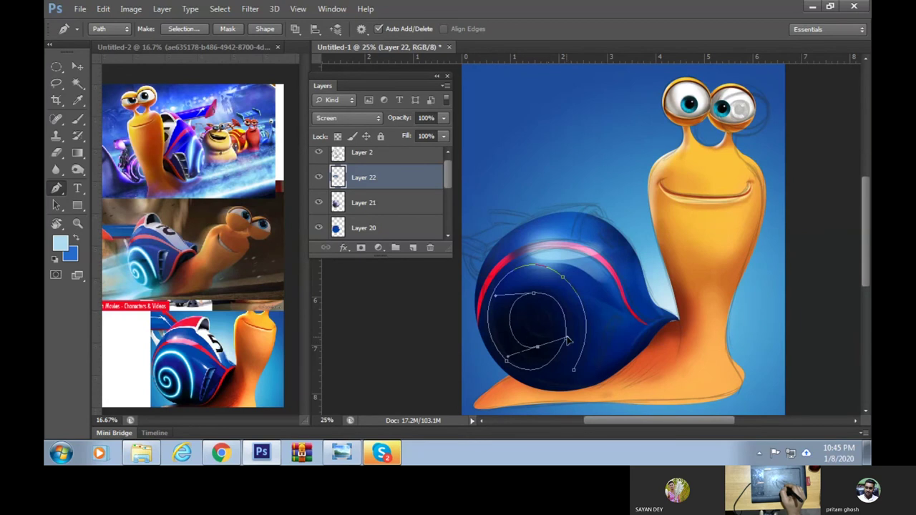
left_click_drag(534, 315, 519, 317)
key("ctrl+z")
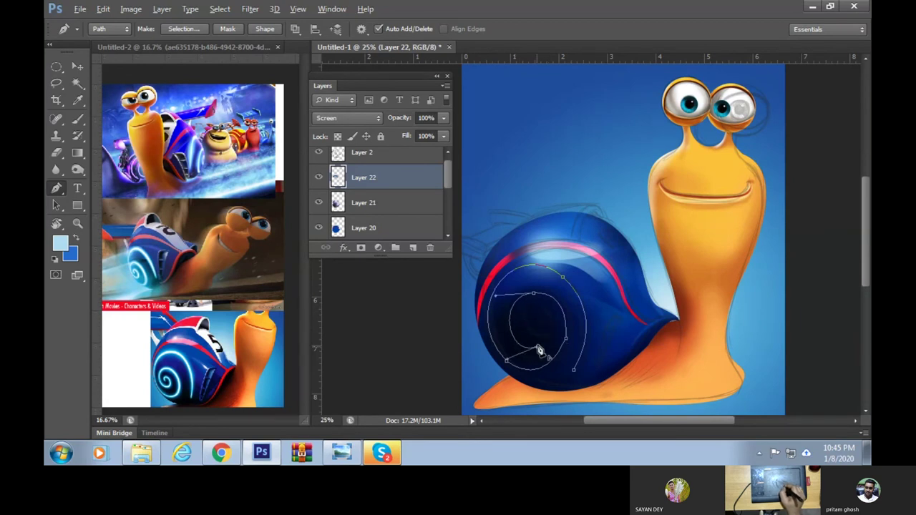
left_click_drag(499, 309, 495, 307)
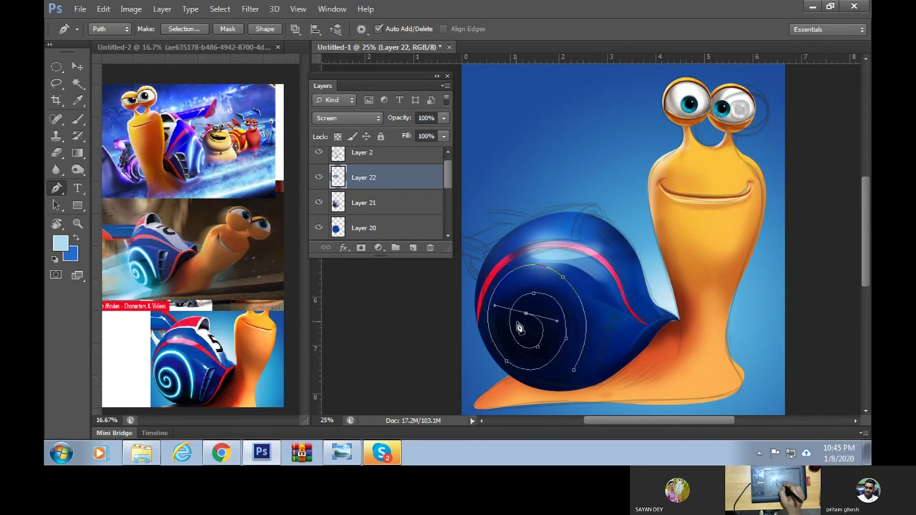
left_click_drag(536, 347, 564, 339)
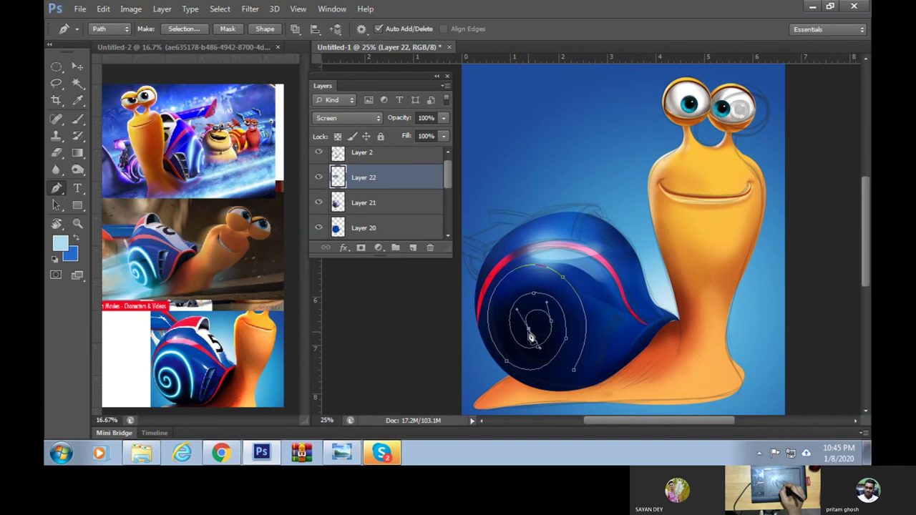
left_click_drag(542, 333, 545, 327)
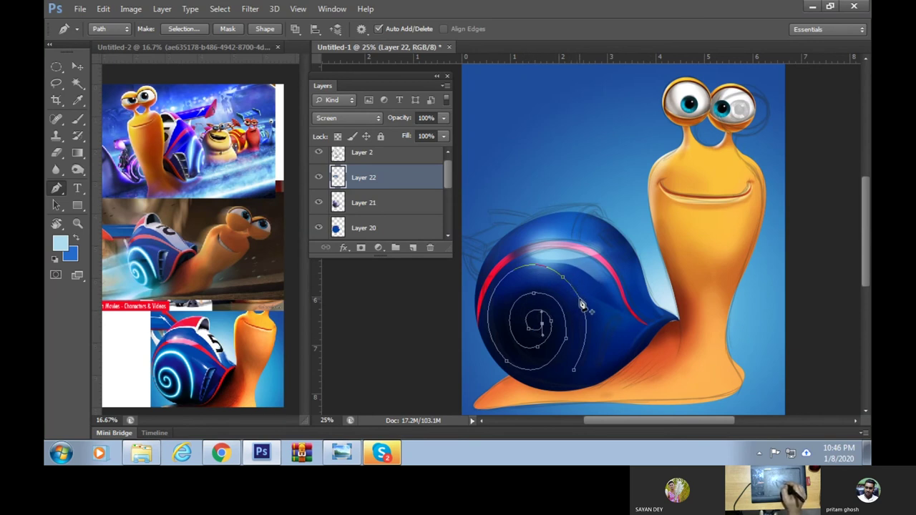
Try stroking the spiral path with the brush, then undo the stroke
right_click(545, 325)
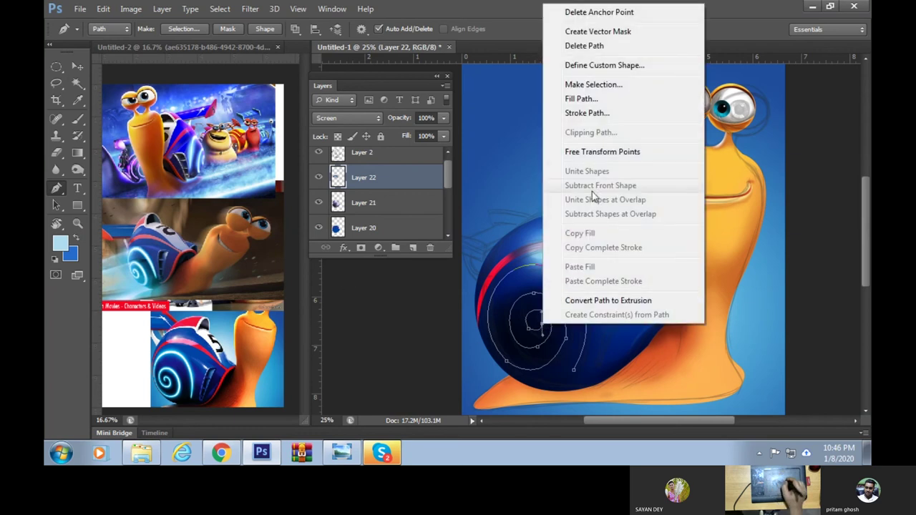
left_click(602, 114)
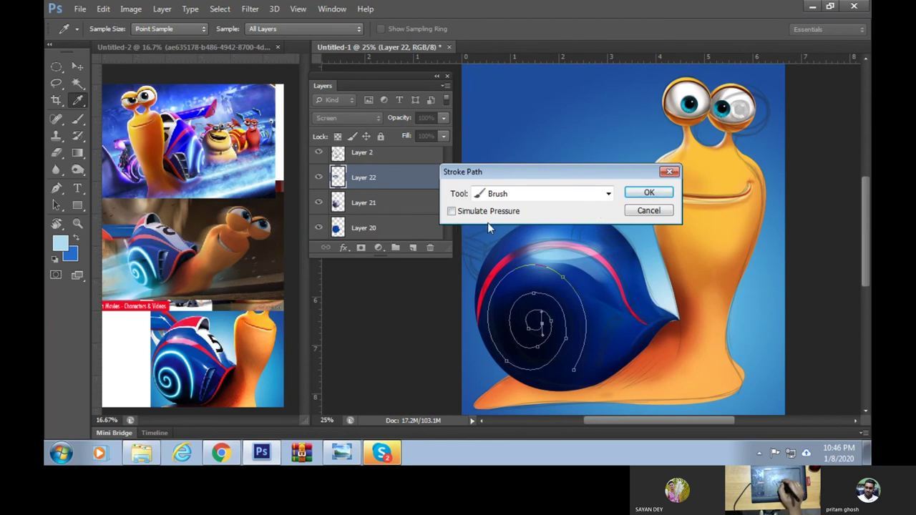
left_click(649, 193)
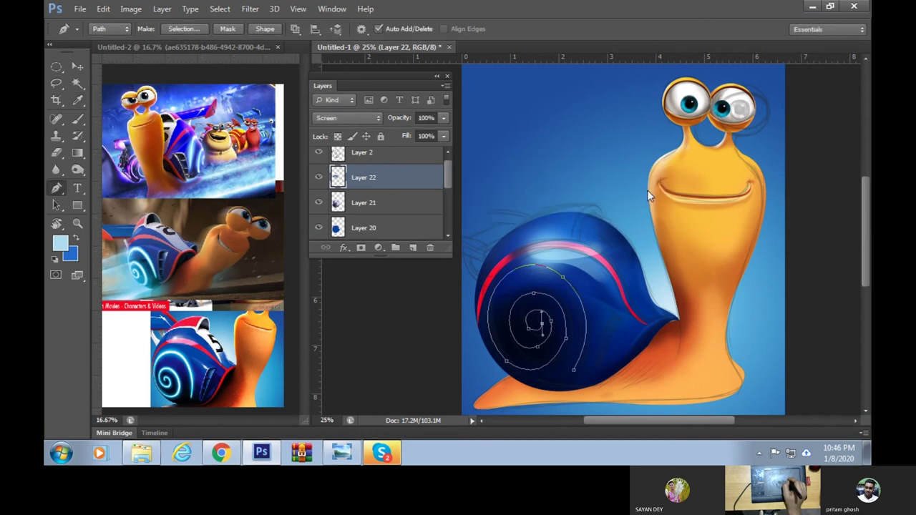
key("ctrl+z")
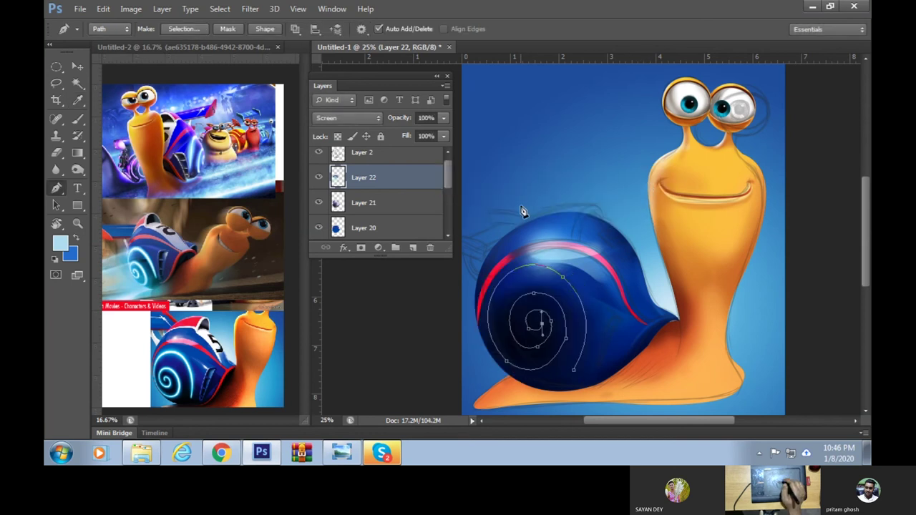
Set the brush to a soft round tip at 17 px
key("b")
right_click(507, 158)
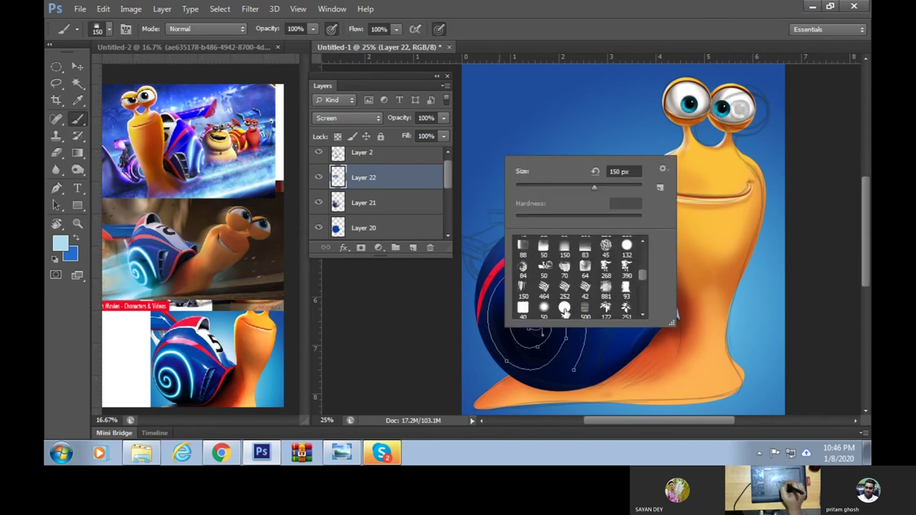
left_click(523, 307)
left_click(523, 186)
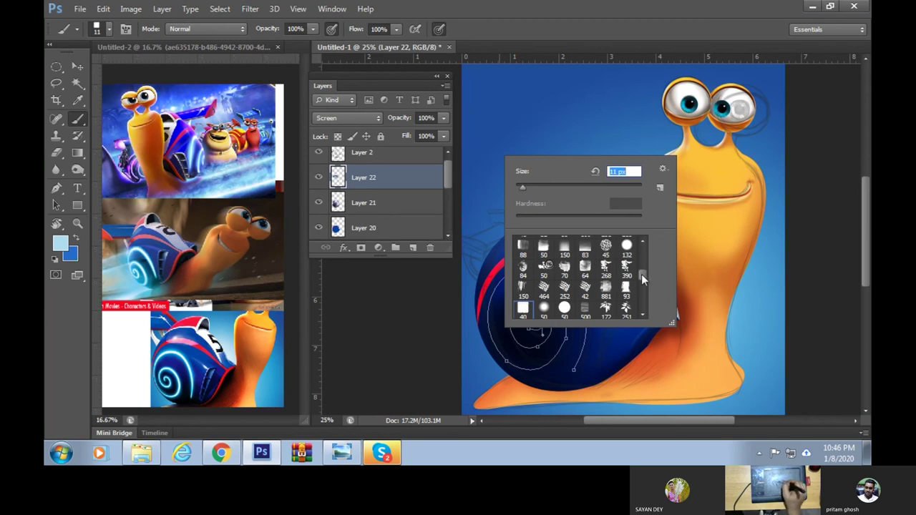
left_click_drag(642, 274, 643, 236)
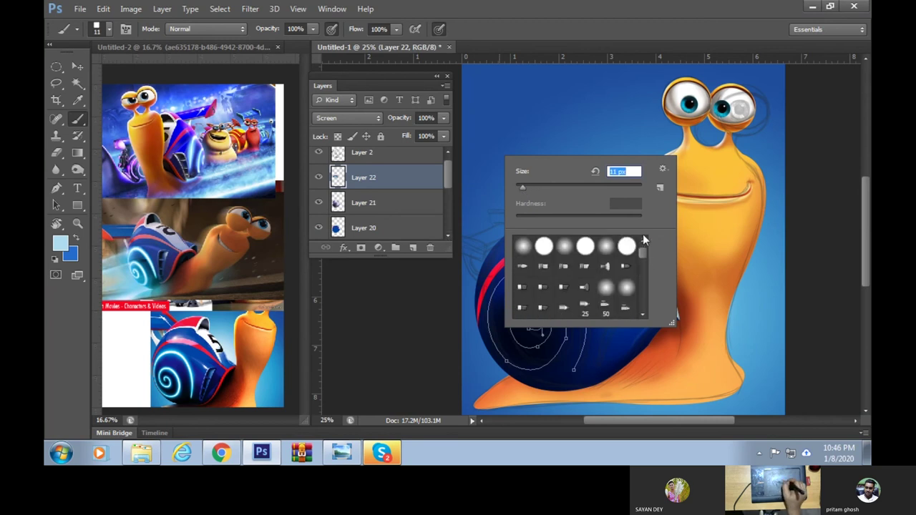
left_click(606, 249)
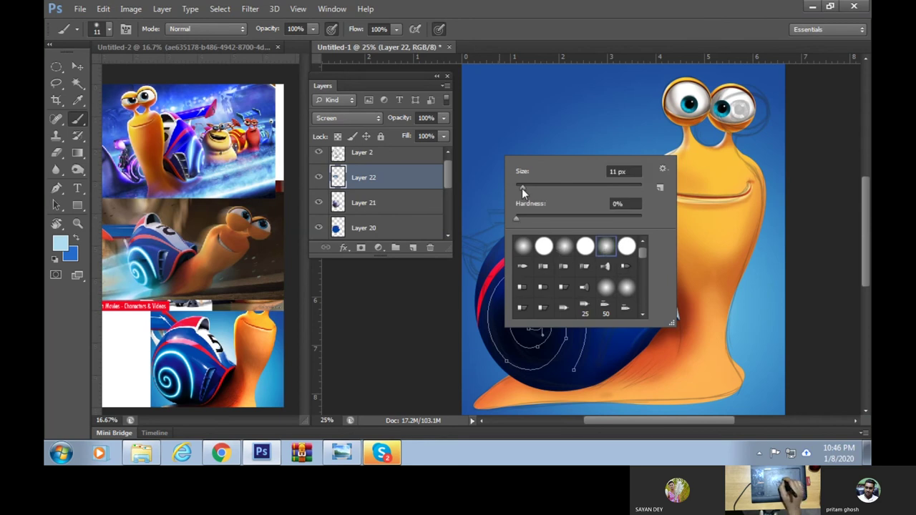
left_click_drag(522, 188, 527, 188)
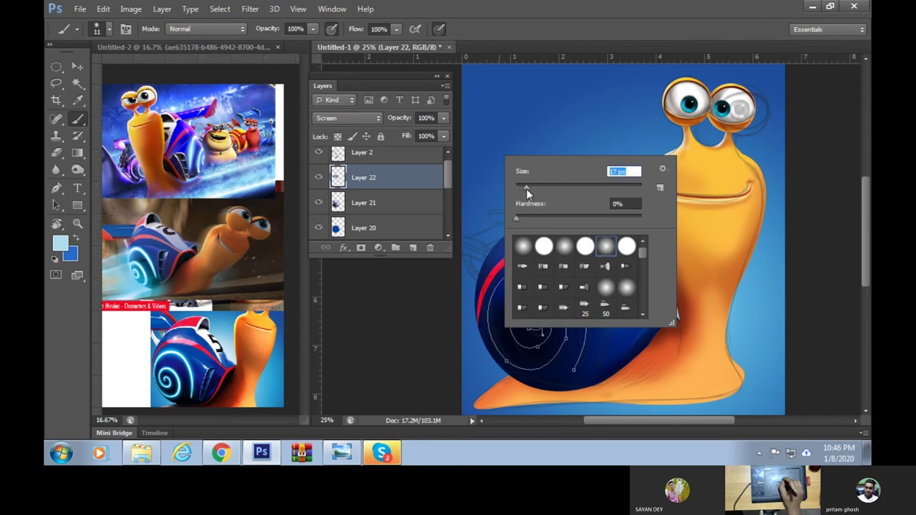
Stroke the spiral path with the 17 px brush and delete the path outline
left_click(56, 188)
right_click(564, 287)
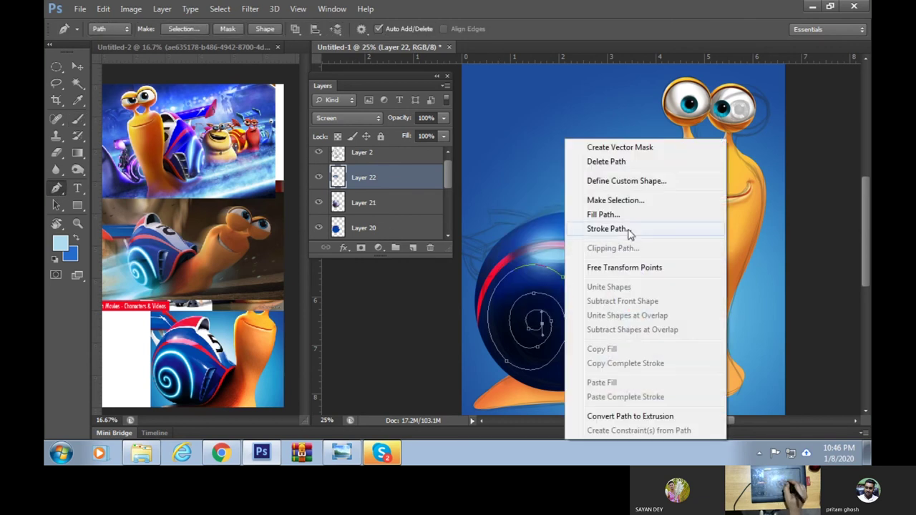
left_click(626, 229)
left_click(655, 193)
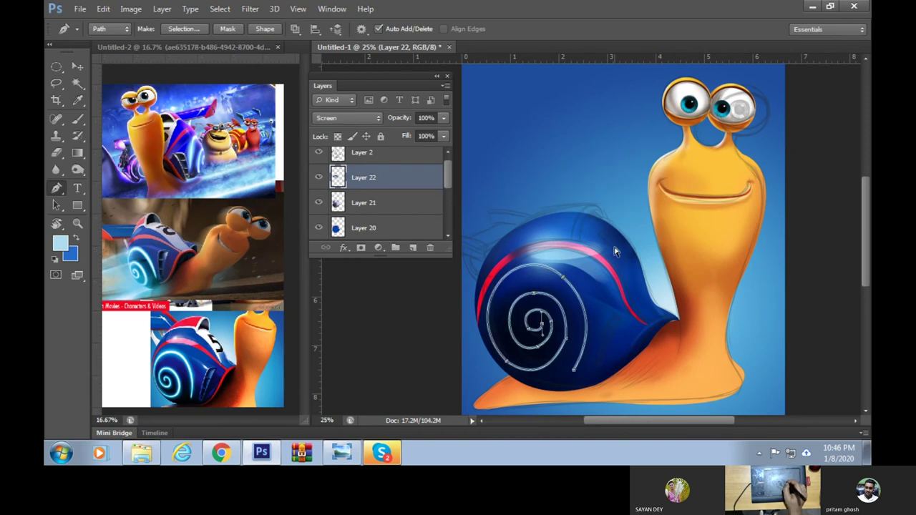
right_click(568, 283)
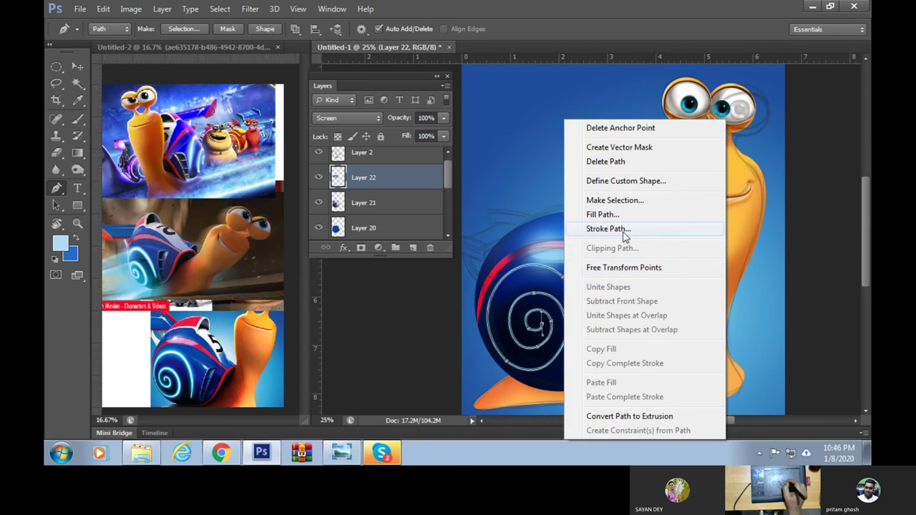
left_click(630, 162)
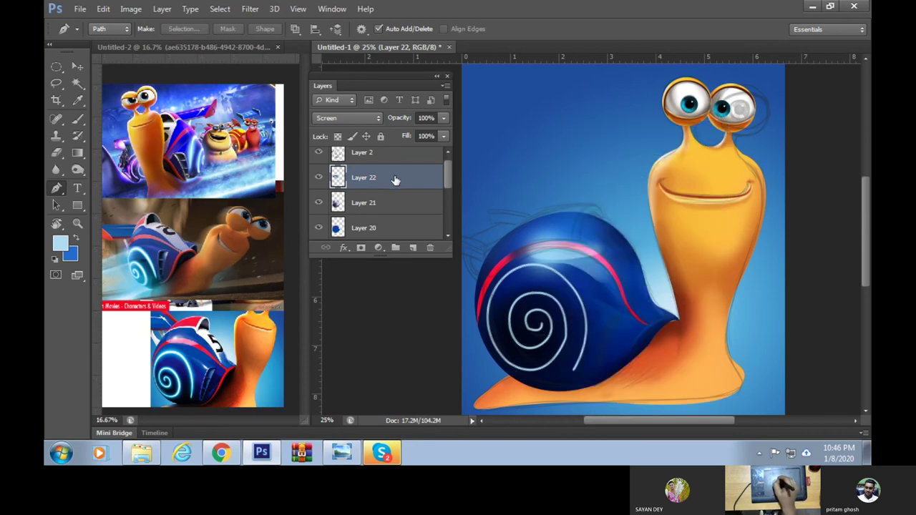
Check Layer 22, undo the spiral stroke, and add a new empty Layer 23
double_click(321, 179)
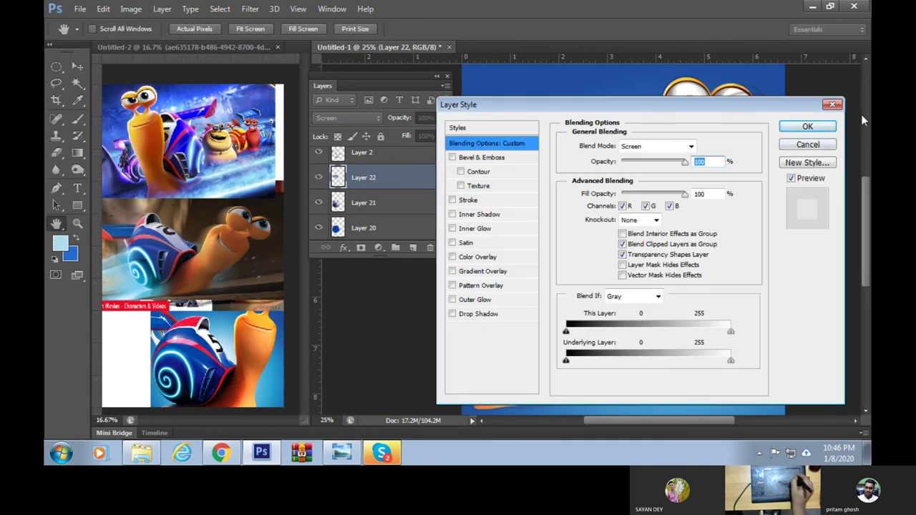
key("Return")
left_click(319, 179)
left_click(319, 178)
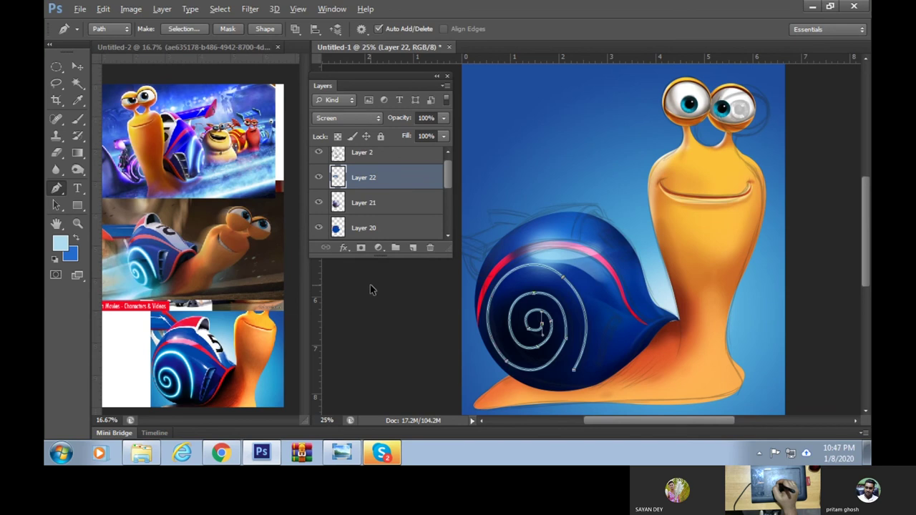
key("ctrl+z")
left_click(413, 248)
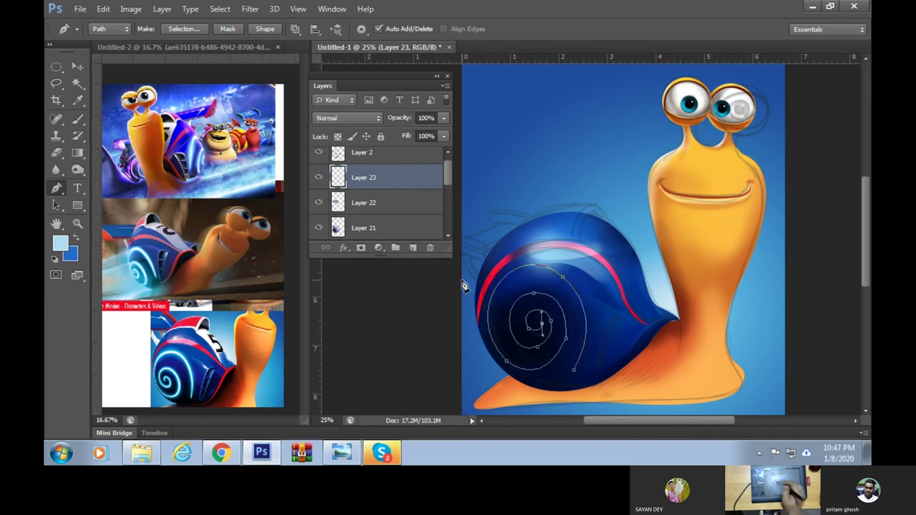
Choose the soft round brush tip for stroking the spiral
right_click(574, 294)
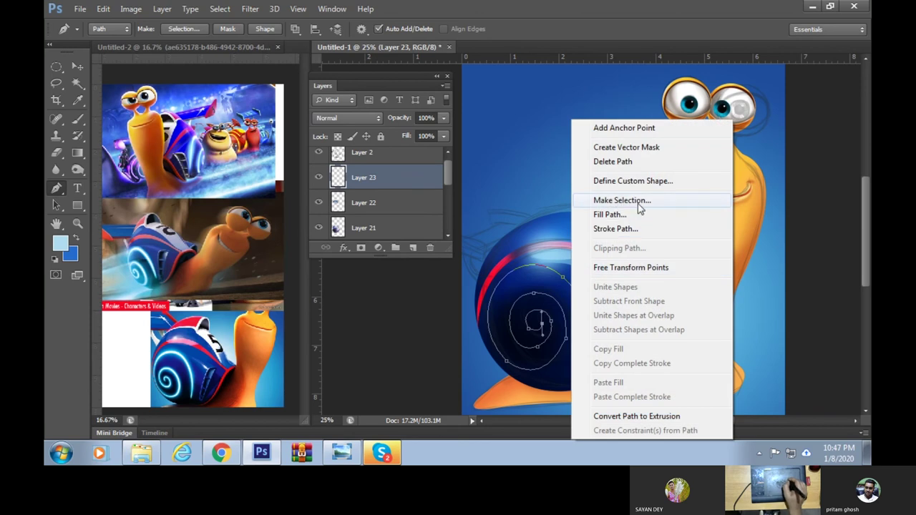
left_click(585, 185)
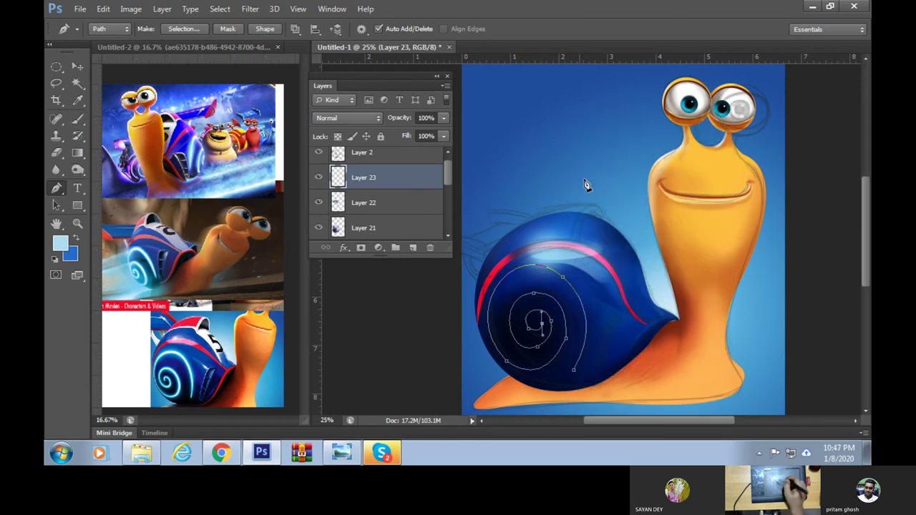
key("b")
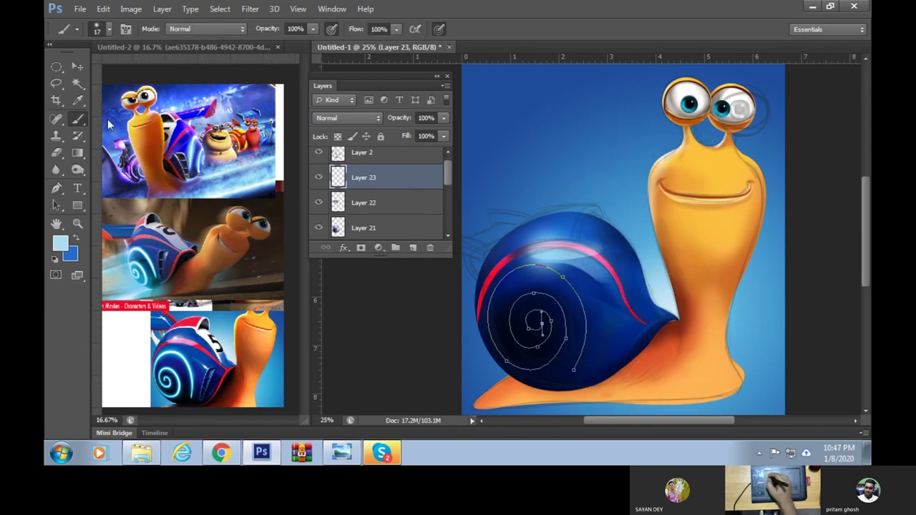
right_click(540, 169)
left_click(646, 264)
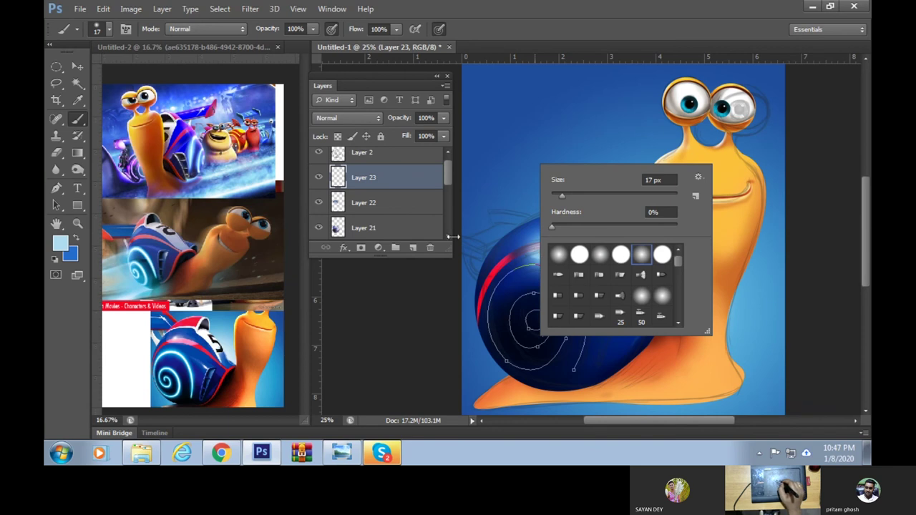
key("Escape")
Stroke the spiral path onto Layer 23, then delete the path outline
key("p")
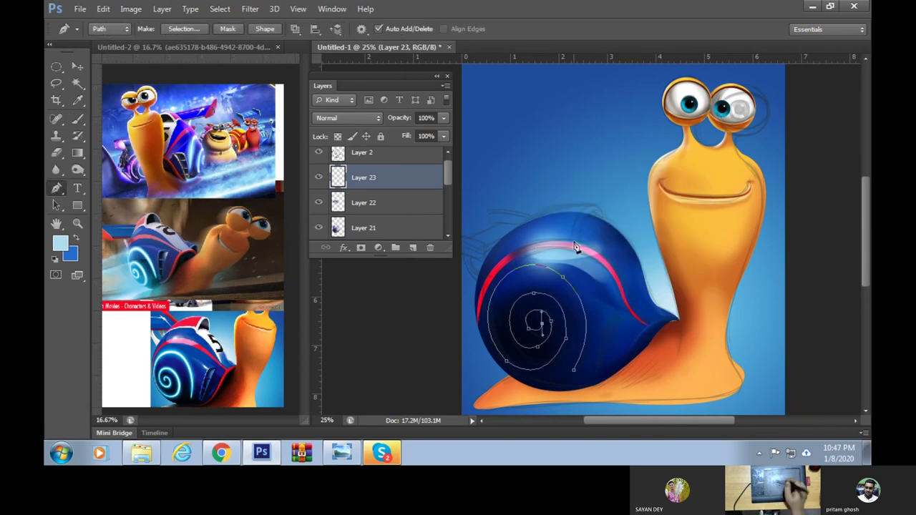
right_click(552, 273)
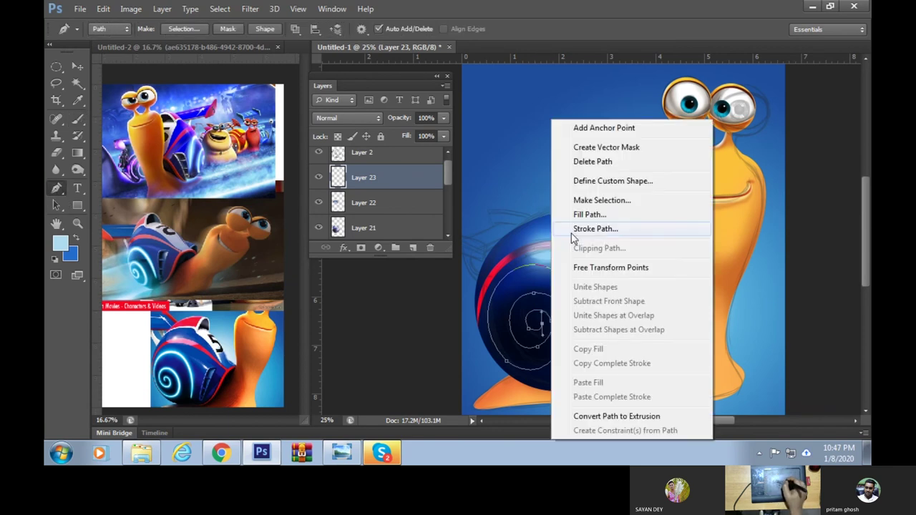
left_click(572, 231)
left_click(648, 192)
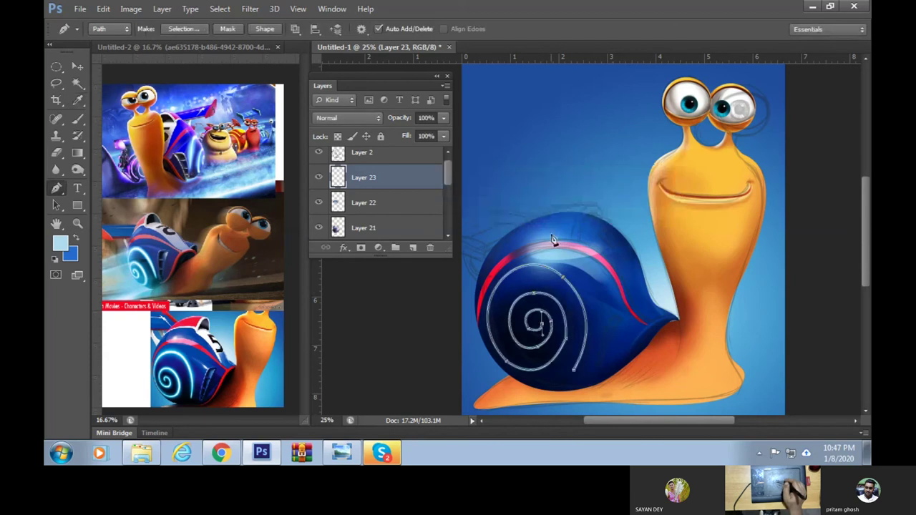
right_click(543, 276)
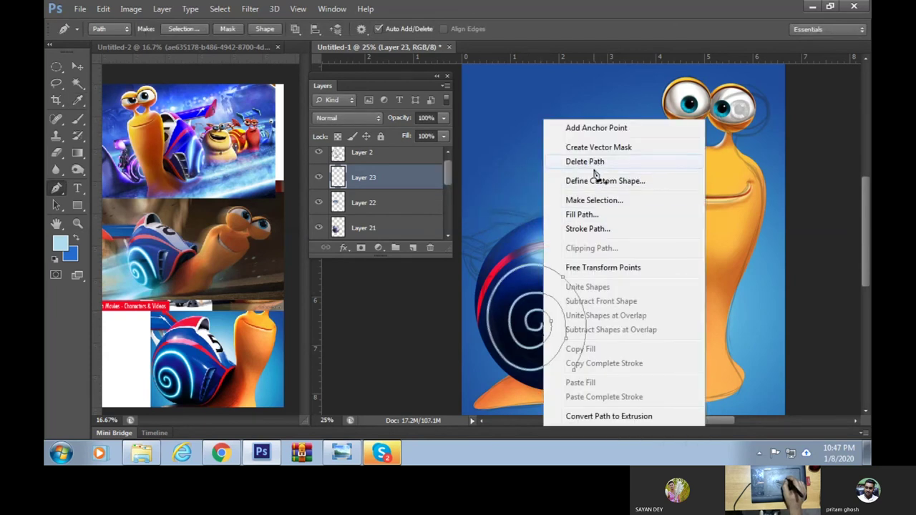
left_click(609, 165)
left_click(319, 176)
left_click(319, 177)
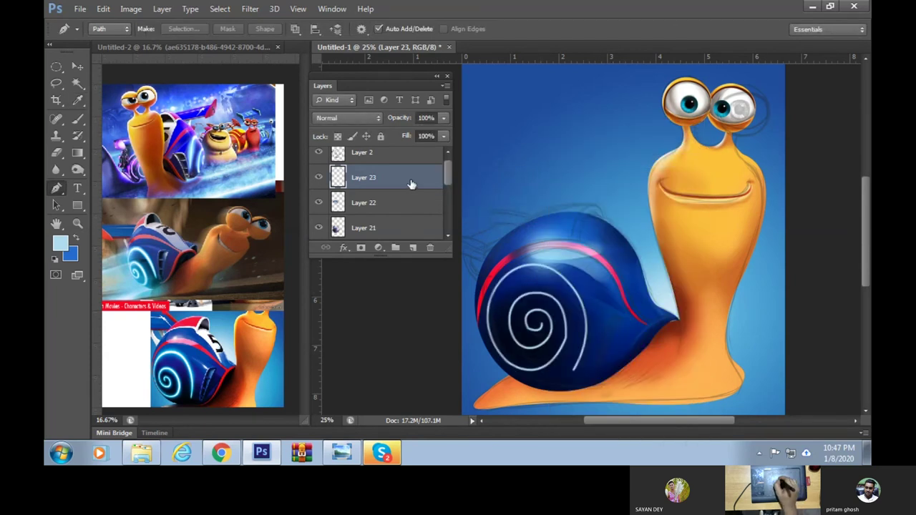
Give Layer 23 an Outer Glow in cyan sampled from the reference snail
double_click(413, 186)
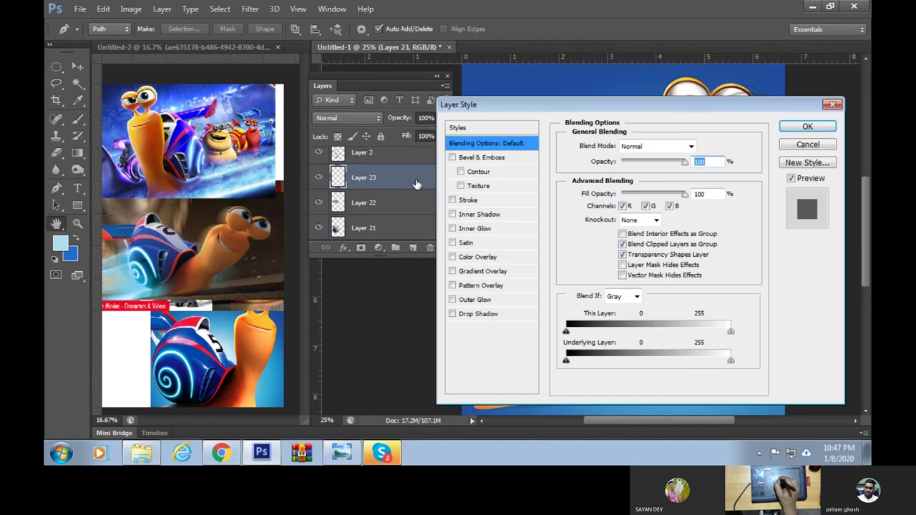
left_click(495, 302)
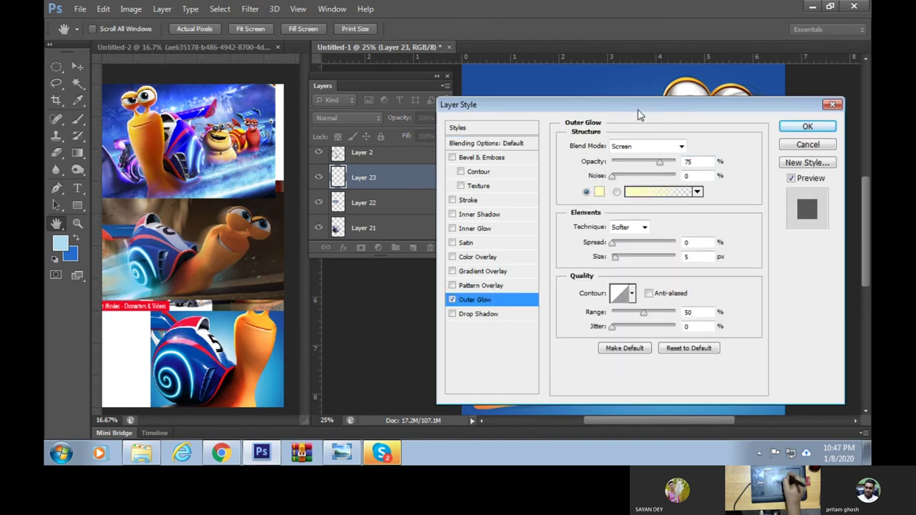
left_click_drag(639, 115, 292, 78)
left_click(252, 157)
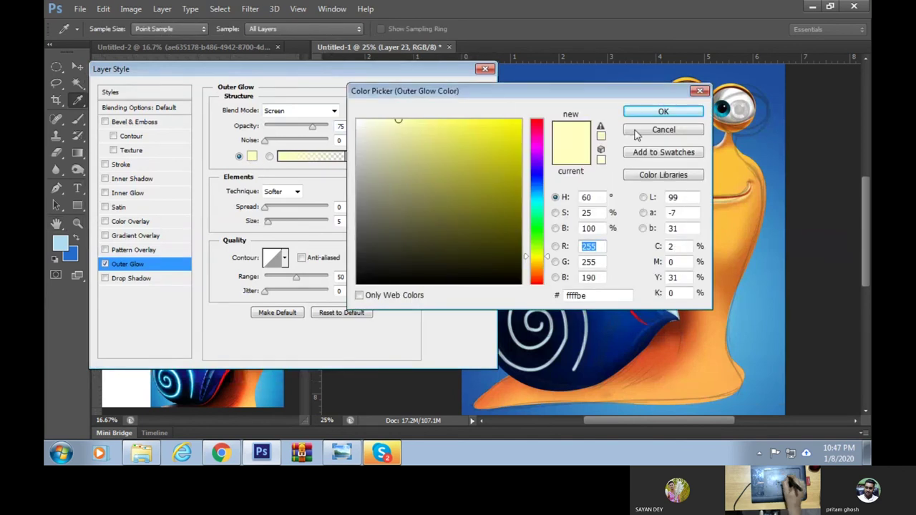
left_click(663, 111)
left_click_drag(408, 69, 756, 94)
left_click(644, 179)
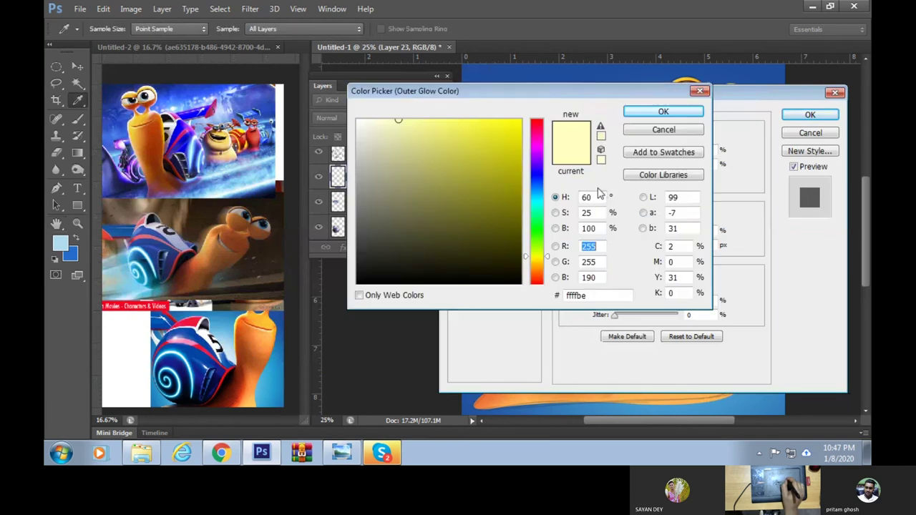
left_click(192, 359)
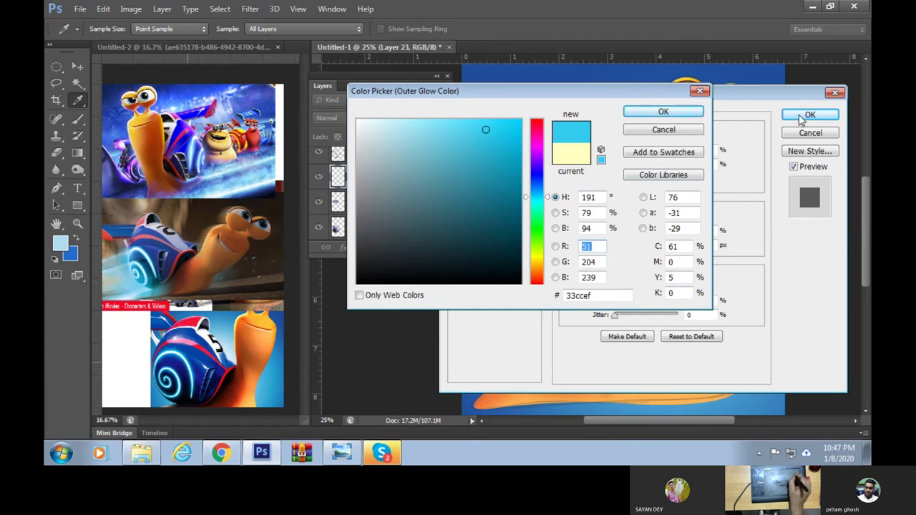
left_click(657, 113)
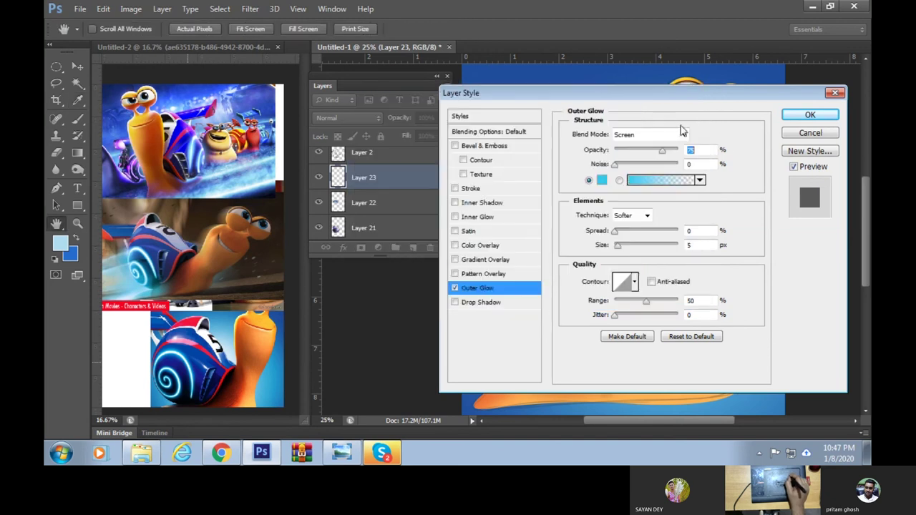
left_click(810, 115)
key("p")
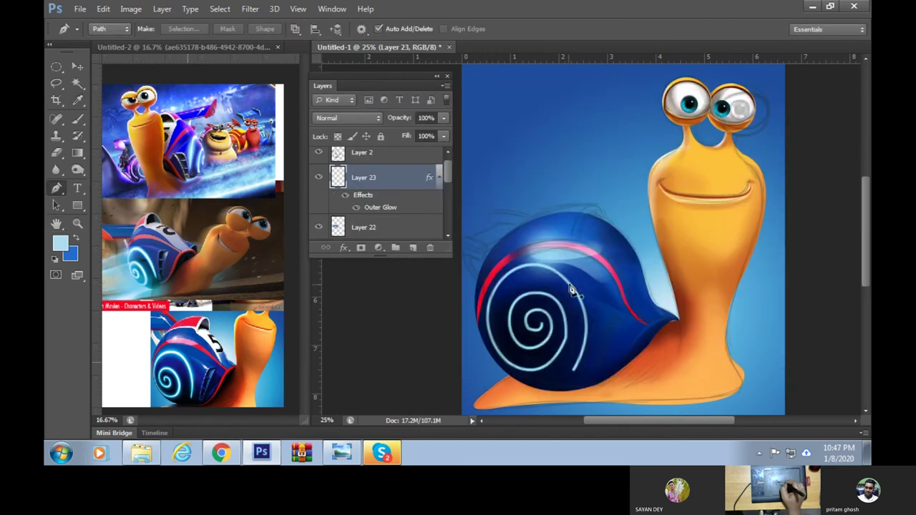
Tune the Screen glow to 100% opacity, 7% spread and 43 px size
double_click(414, 186)
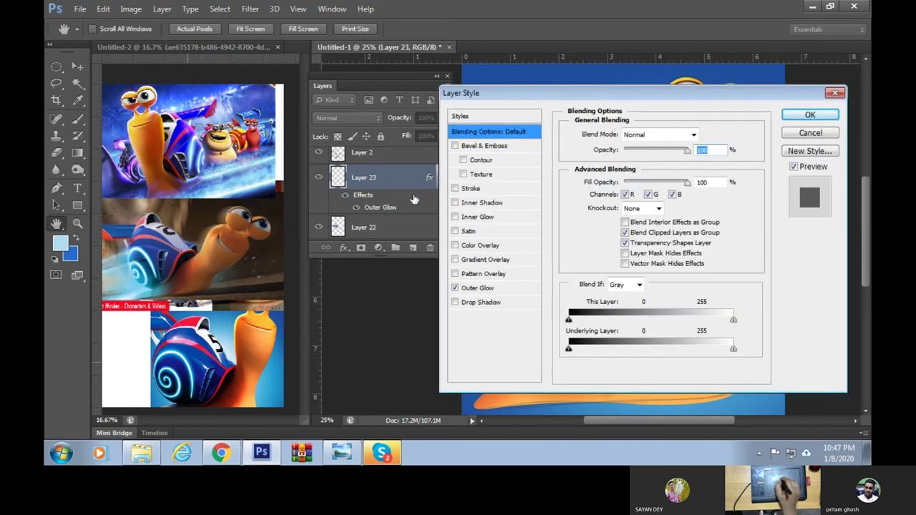
left_click(510, 290)
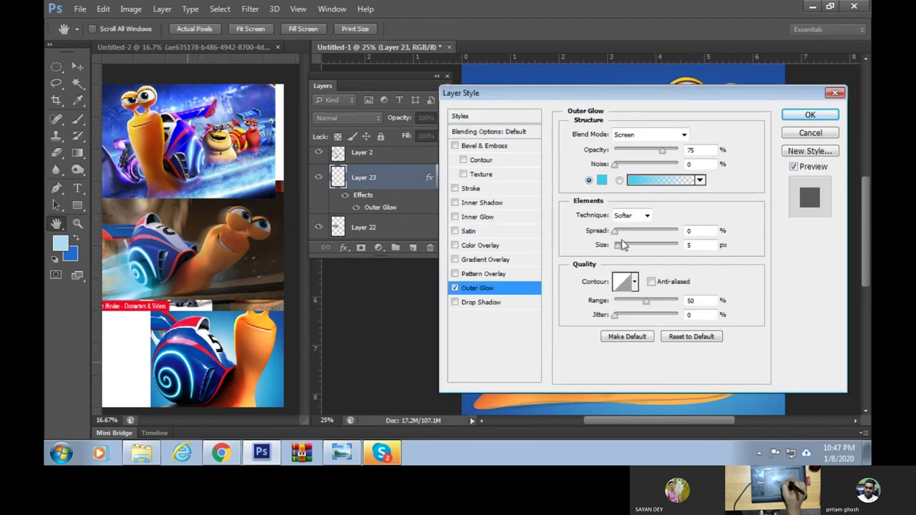
mouse_move(642, 96)
left_mouse_down()
mouse_move(463, 113)
mouse_move(251, 85)
left_mouse_up()
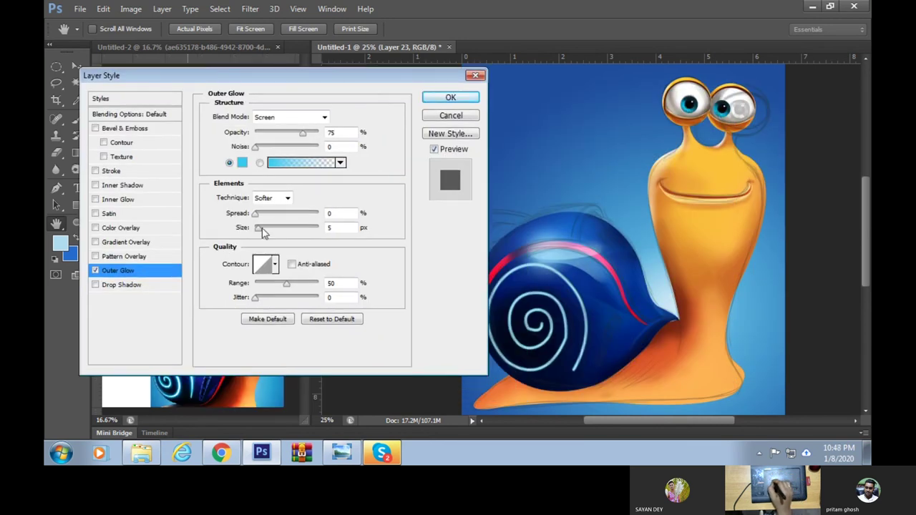
mouse_move(260, 229)
left_mouse_down()
mouse_move(270, 232)
mouse_move(260, 220)
left_mouse_up()
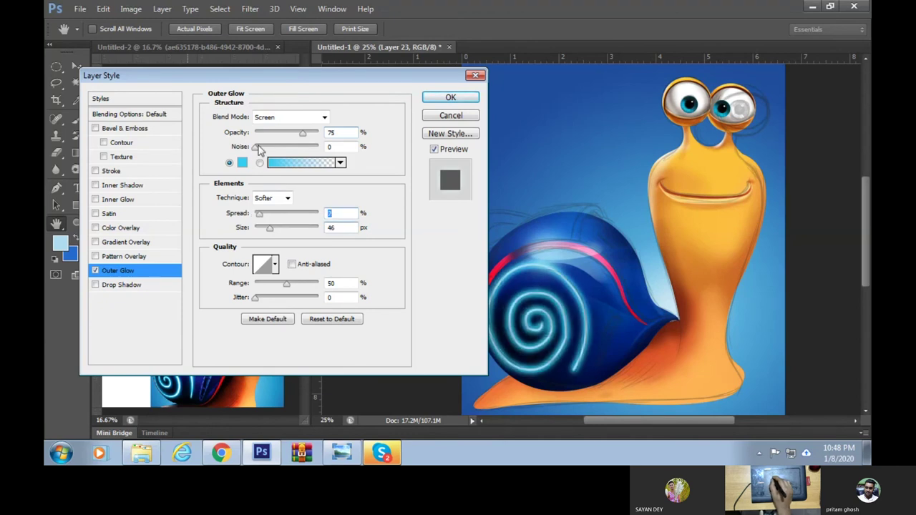
left_click_drag(303, 137, 325, 141)
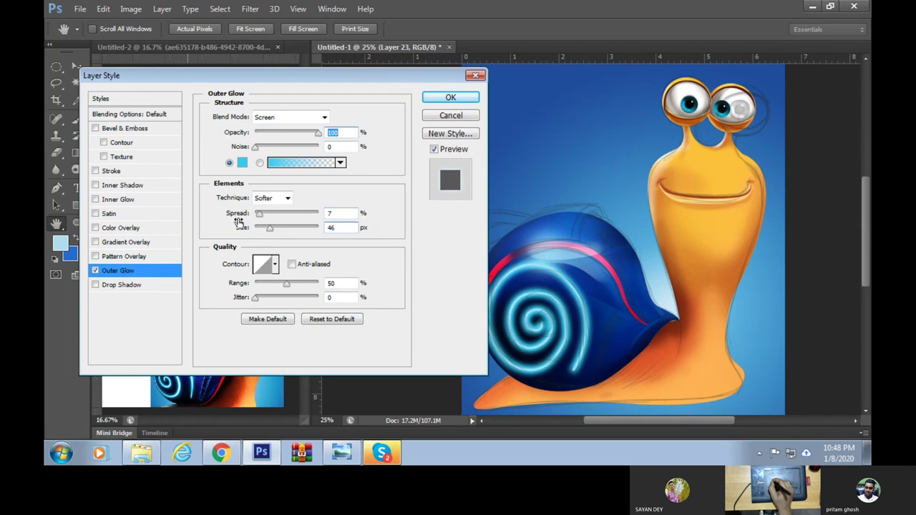
left_click_drag(269, 227, 258, 215)
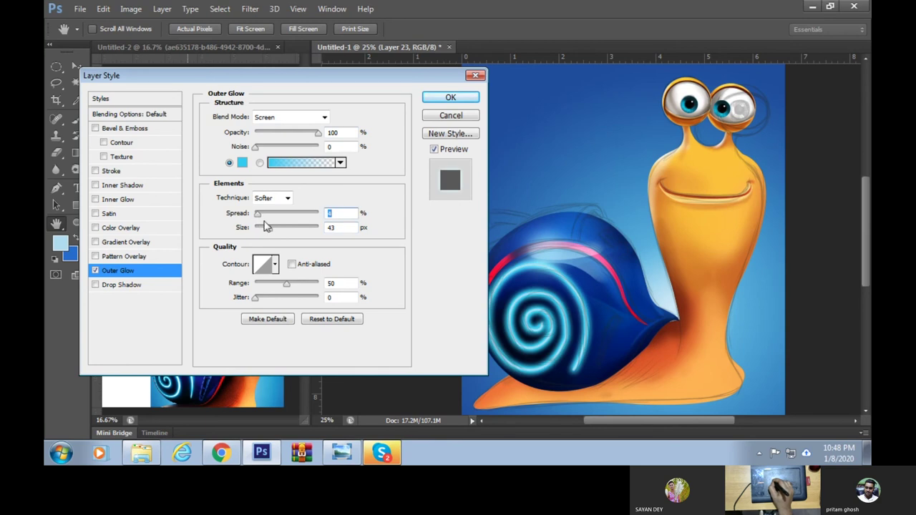
left_click_drag(259, 221, 260, 220)
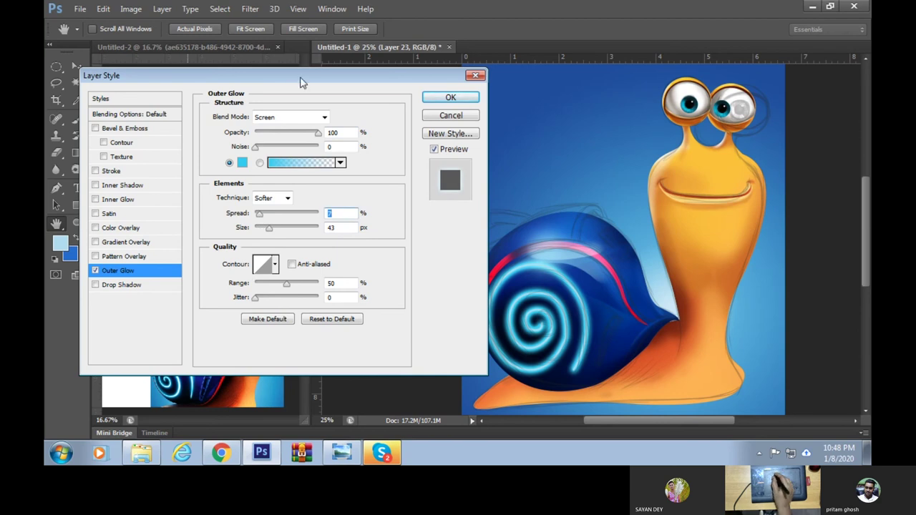
mouse_move(313, 78)
left_mouse_down()
mouse_move(703, 105)
mouse_move(624, 230)
left_mouse_up()
Apply the outer glow and set the brush size to 27 px
left_click(755, 246)
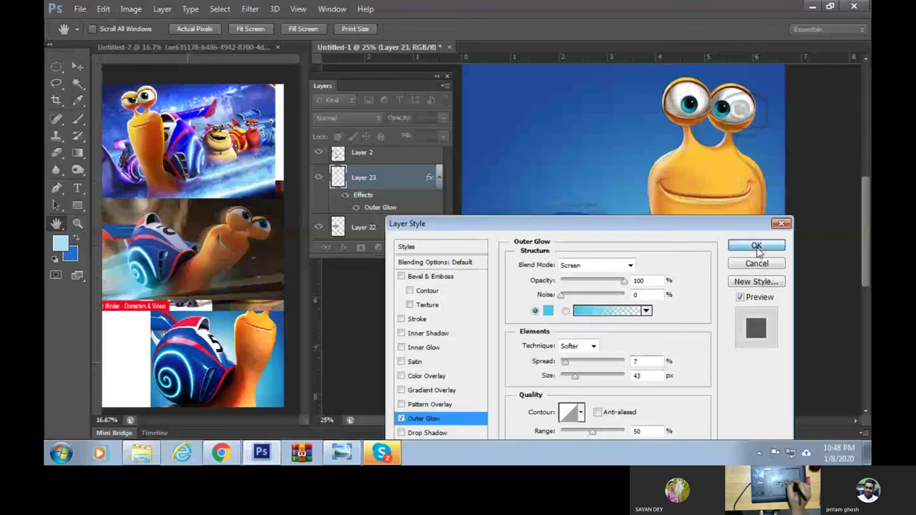
key("p")
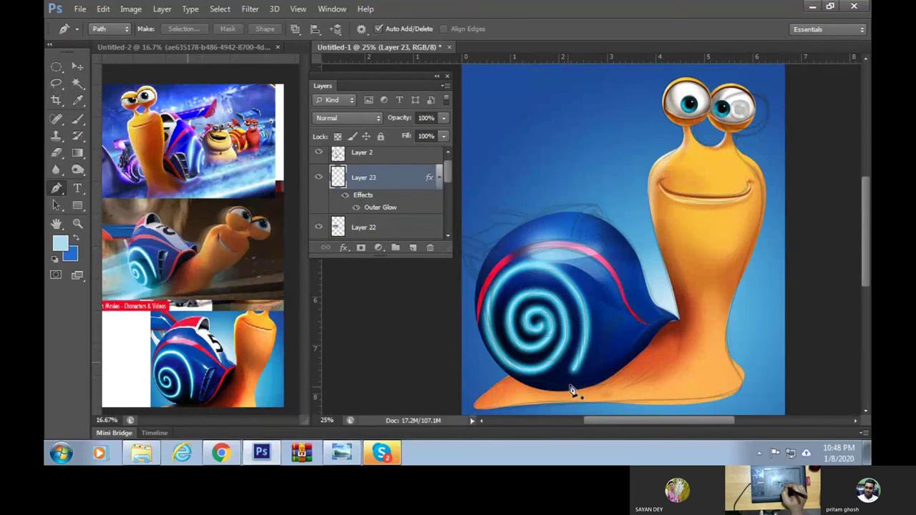
left_click(78, 120)
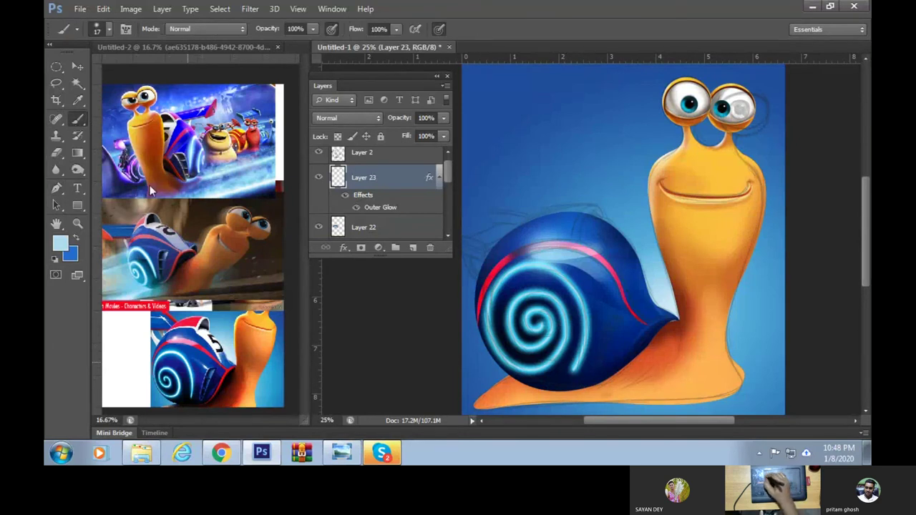
right_click(611, 309)
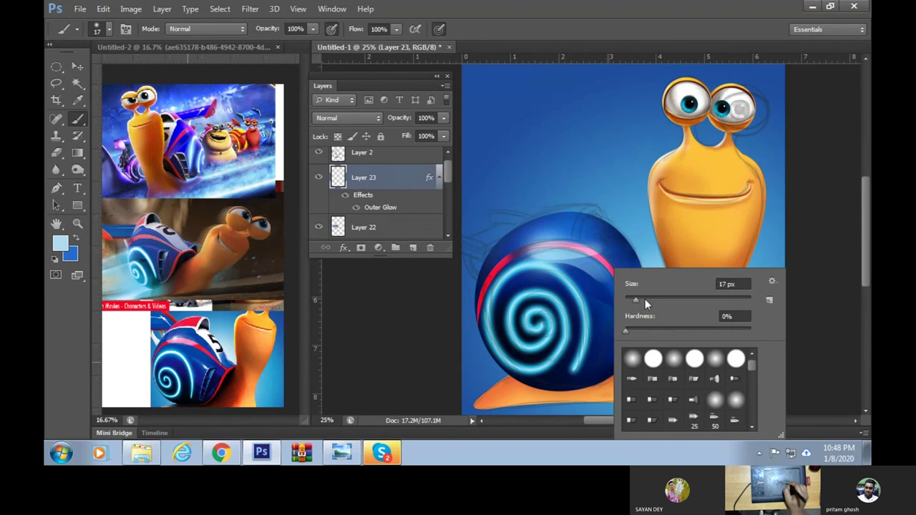
left_click(642, 302)
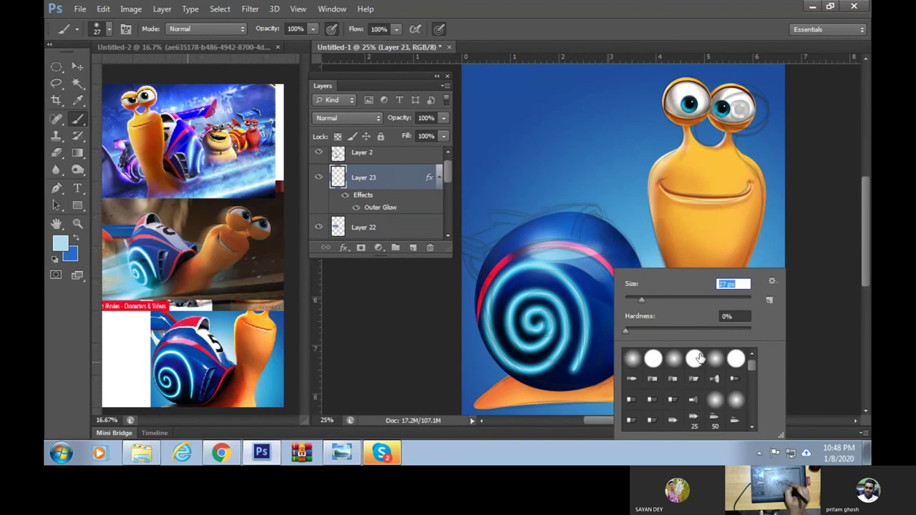
left_click(587, 380)
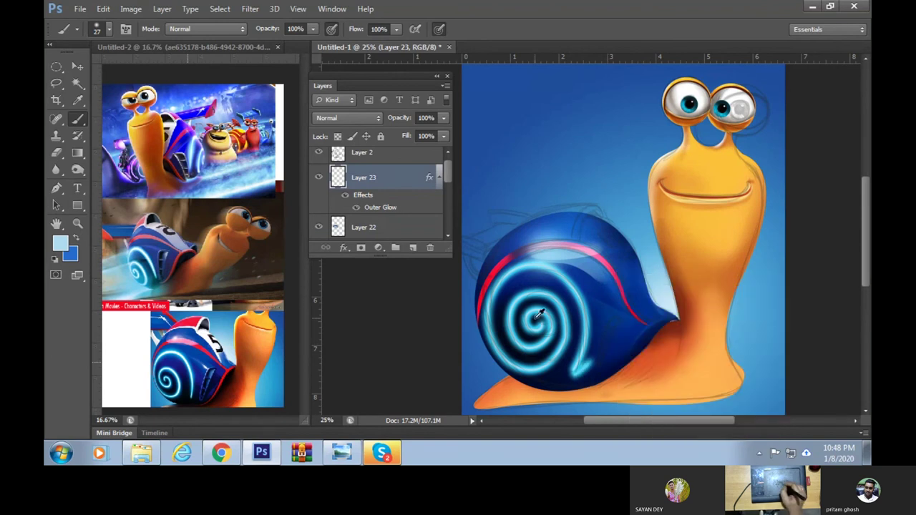
Switch to the Eraser and set its size to 23 px
key("e")
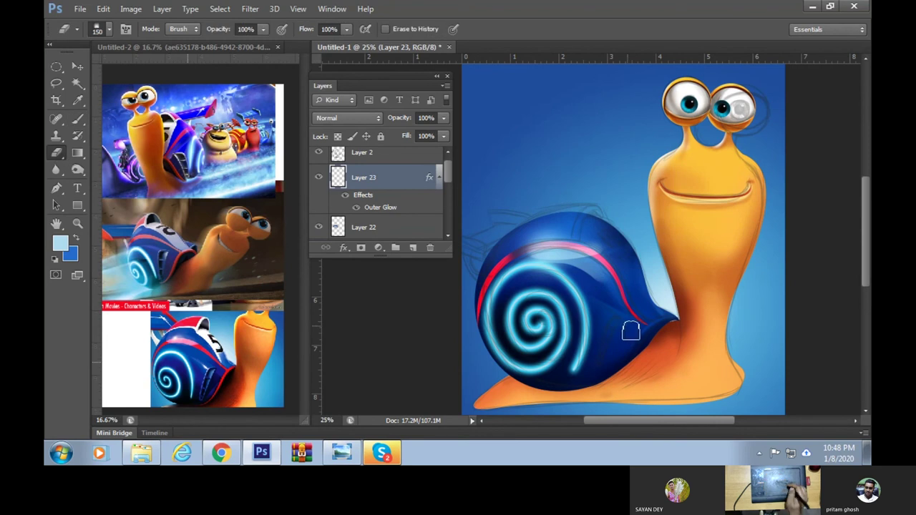
right_click(627, 331)
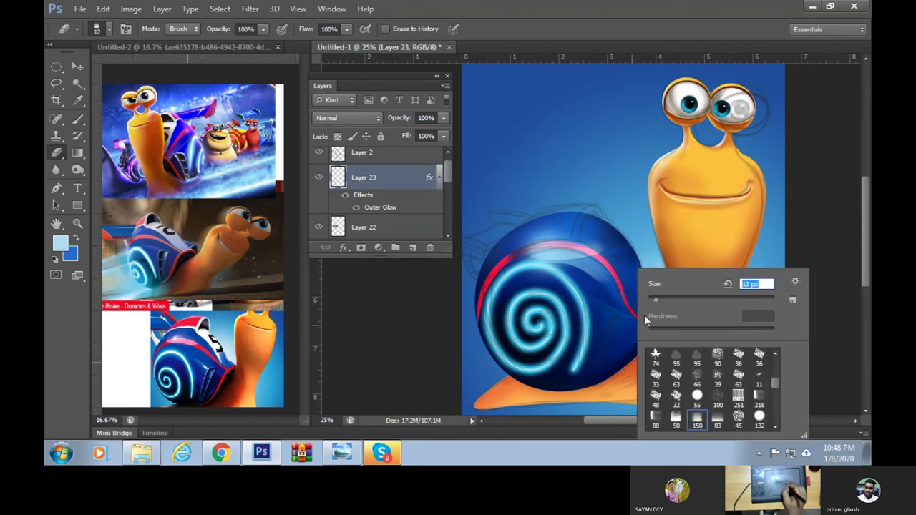
left_click(574, 381)
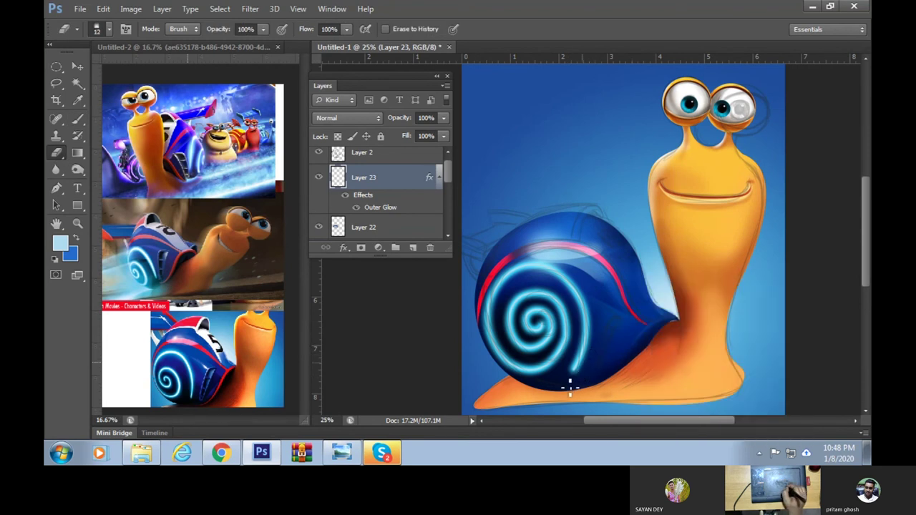
right_click(631, 309)
left_click_drag(647, 298, 656, 297)
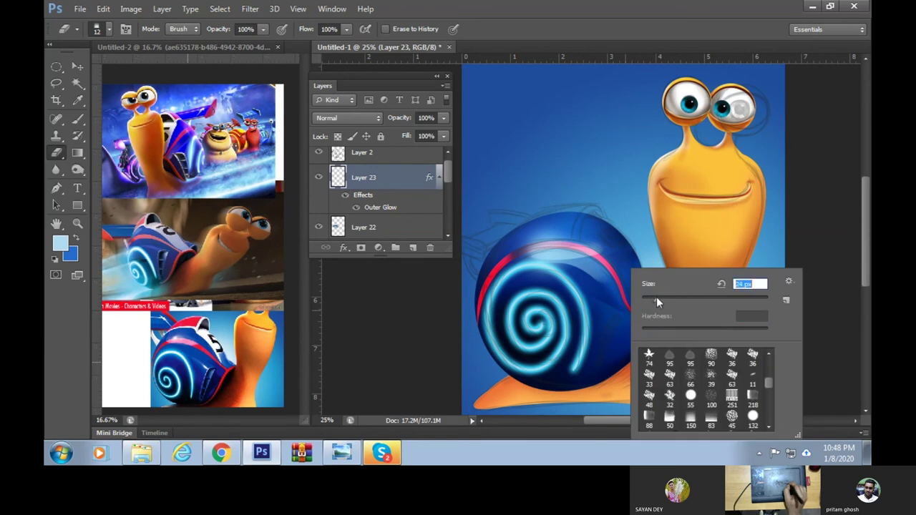
left_click(598, 354)
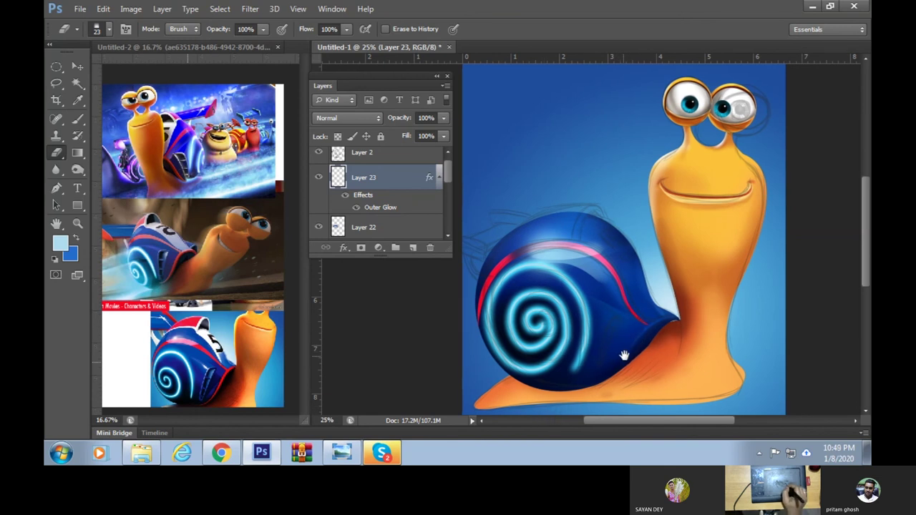
Compare the snail with the Untitled-2 reference images, then select Layer 23
left_click_drag(620, 358, 668, 265)
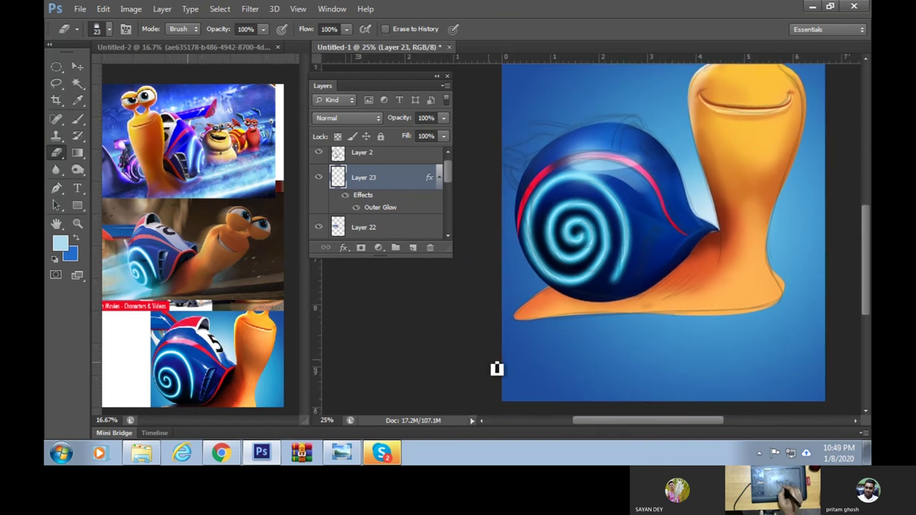
mouse_move(693, 272)
left_mouse_down()
mouse_move(625, 368)
mouse_move(678, 317)
left_mouse_up()
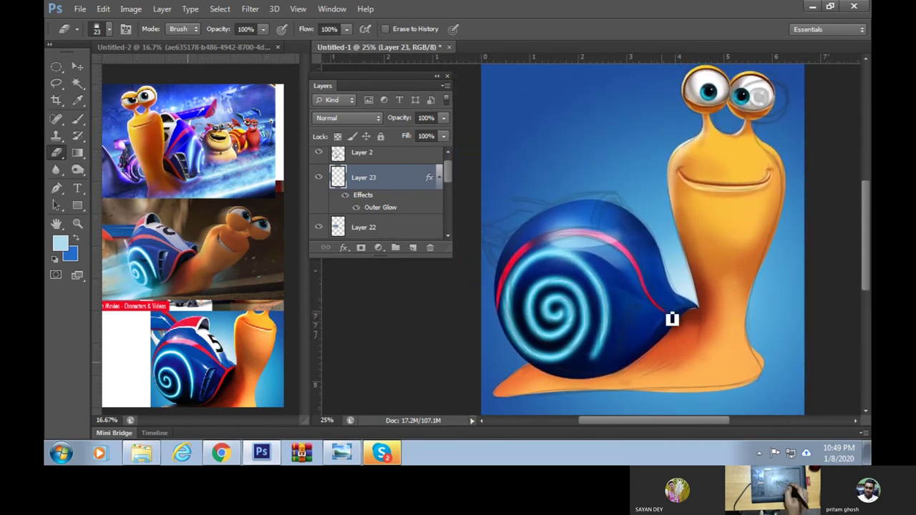
mouse_move(665, 318)
left_mouse_down()
mouse_move(681, 330)
mouse_move(663, 340)
left_mouse_up()
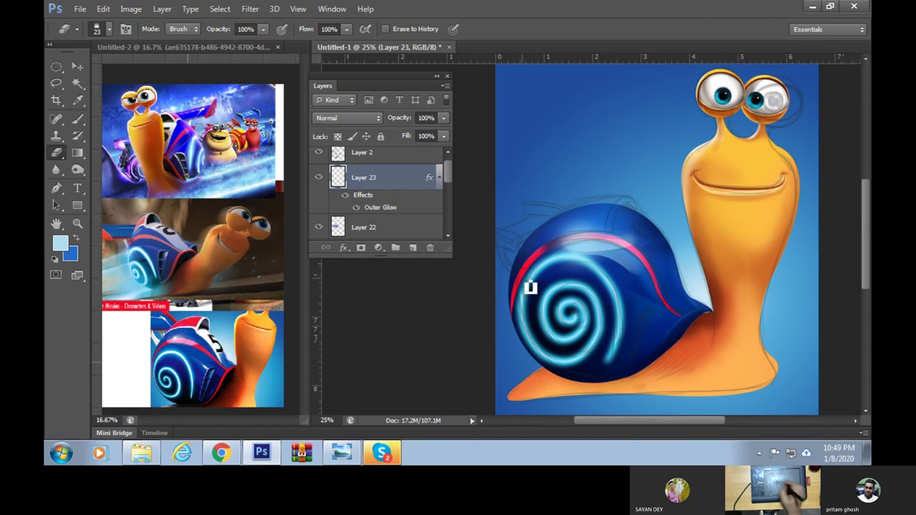
left_click(239, 389)
mouse_move(239, 390)
left_mouse_down()
mouse_move(242, 349)
mouse_move(291, 388)
mouse_move(259, 398)
left_mouse_up()
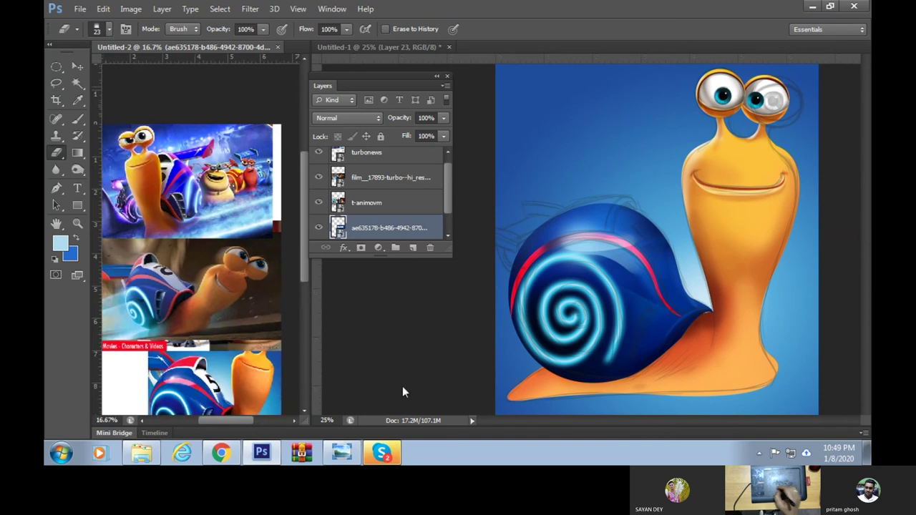
left_click(683, 352)
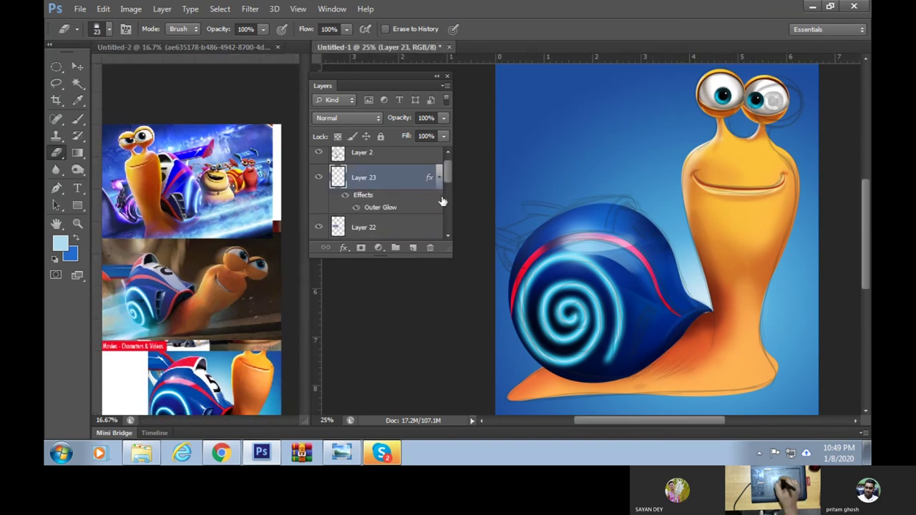
scroll(450, 179, "up", 1)
left_click(422, 159)
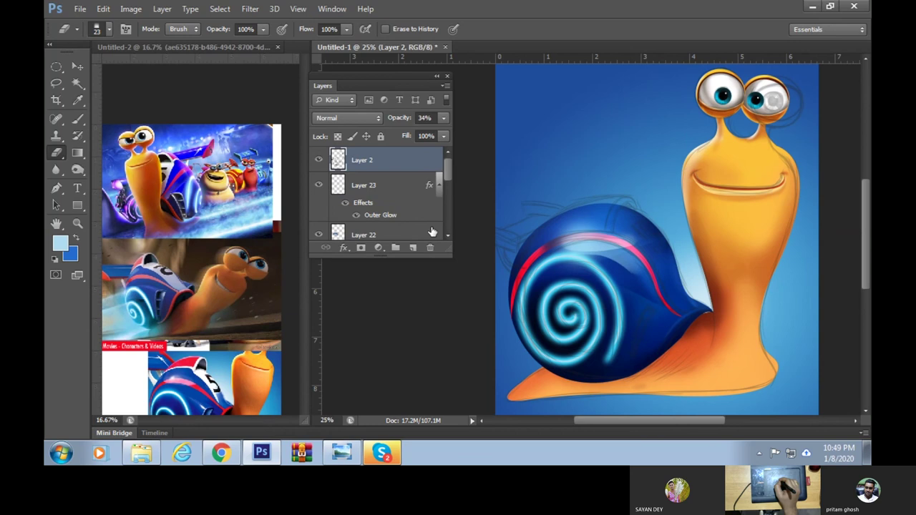
left_click(397, 187)
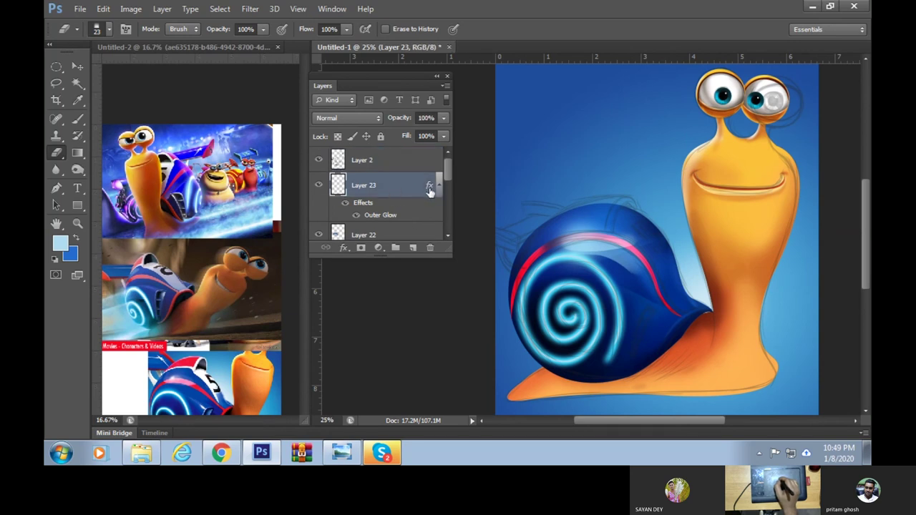
On new Layer 24, pen-outline a cap shape over the shell top and make it a selection
left_click(412, 247)
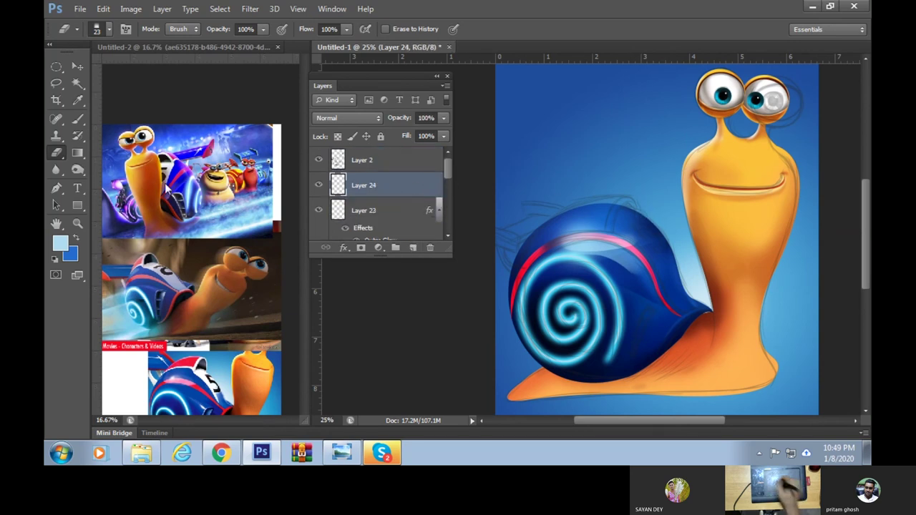
left_click(55, 187)
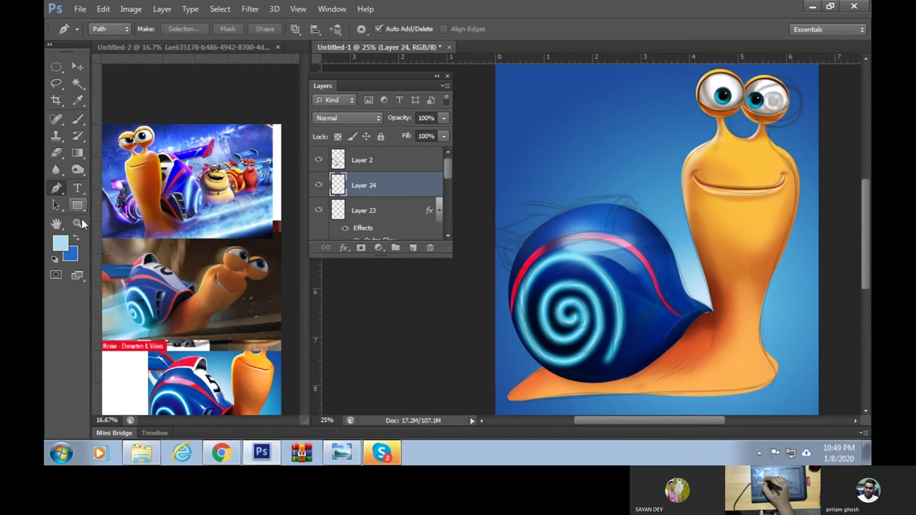
left_click(640, 216)
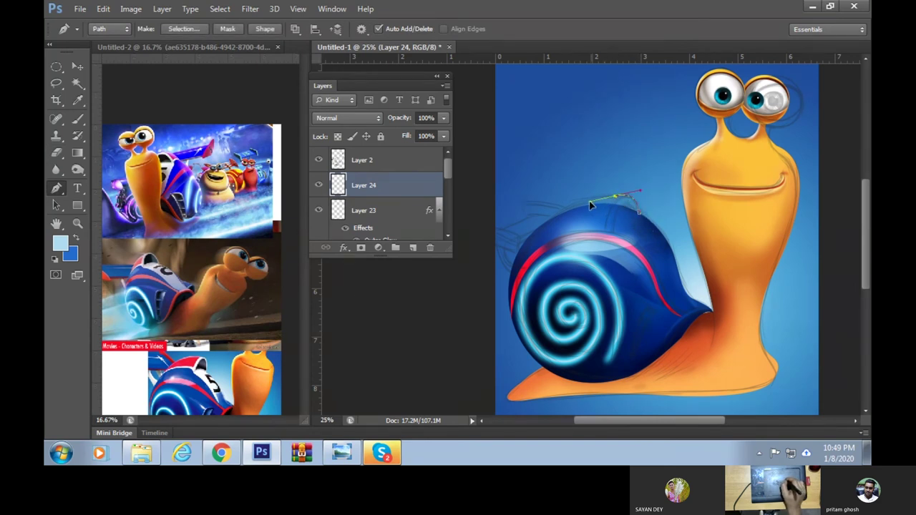
left_click_drag(587, 206, 588, 198)
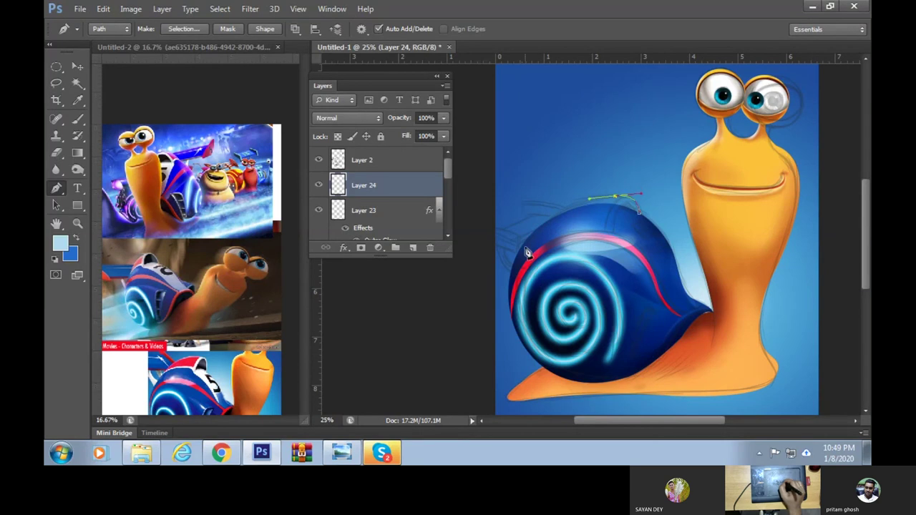
left_click_drag(524, 245, 495, 287)
left_click_drag(612, 239, 631, 250)
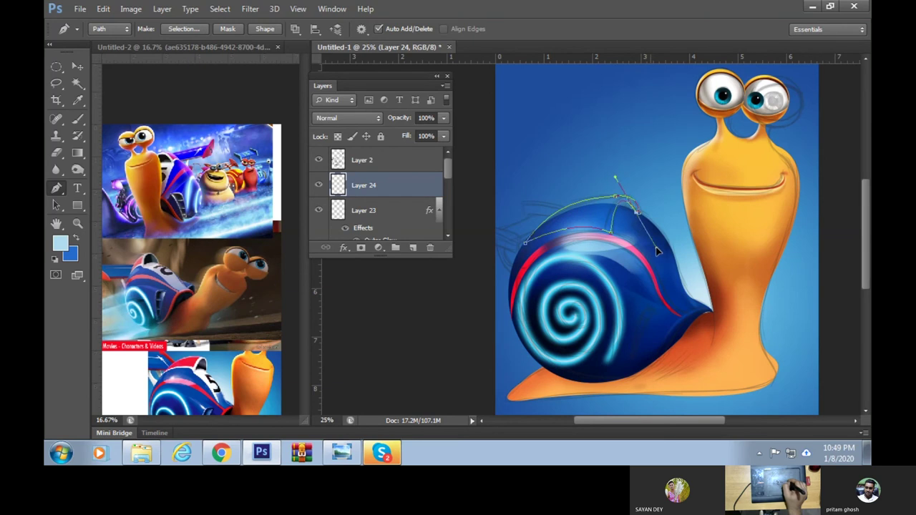
left_click_drag(648, 250, 633, 217)
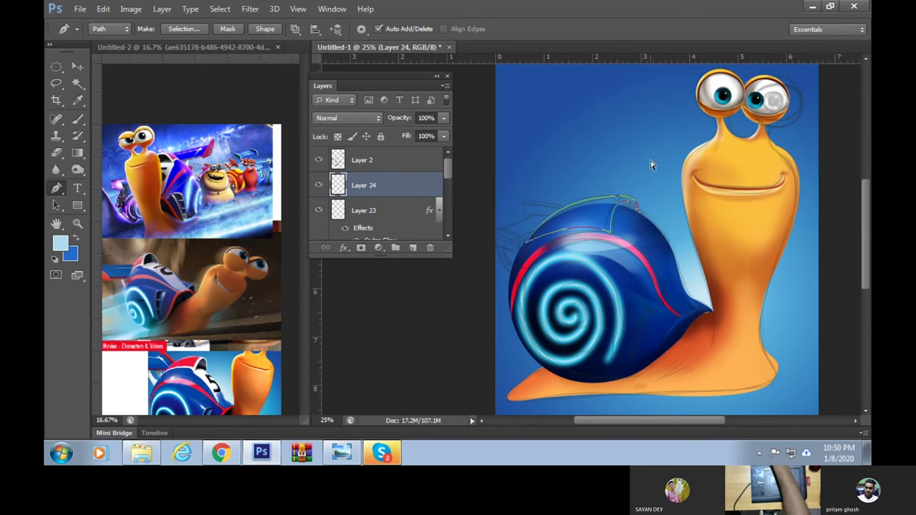
key("ctrl+Return")
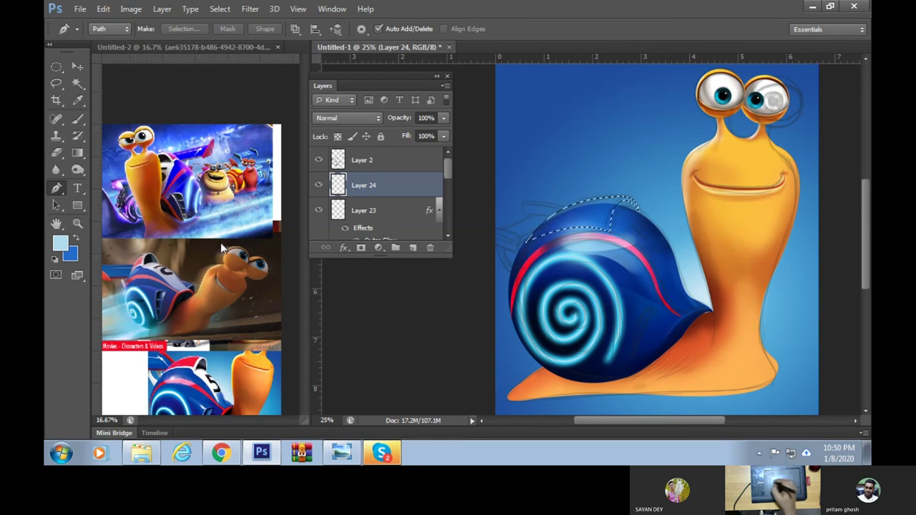
Fill the cap selection with grey (adacb2) sampled from the reference, then deselect
left_click(319, 185)
left_click(319, 185)
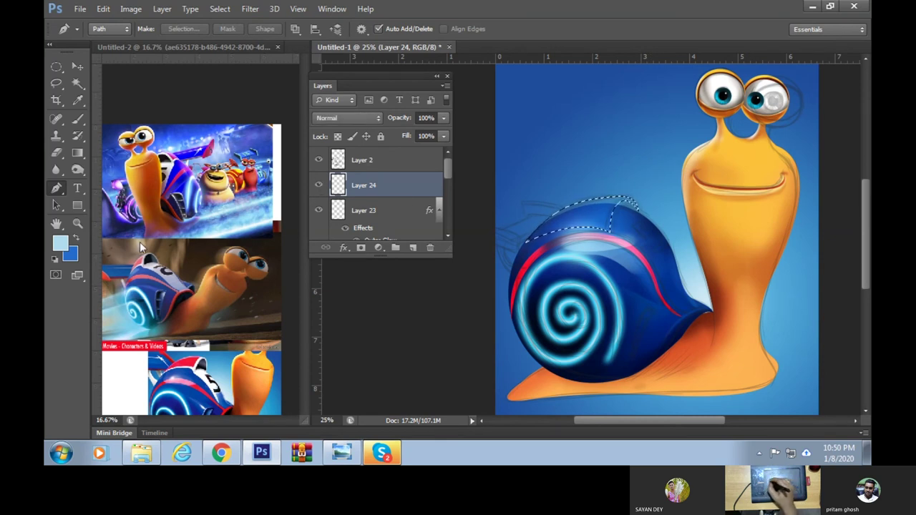
left_click(60, 244)
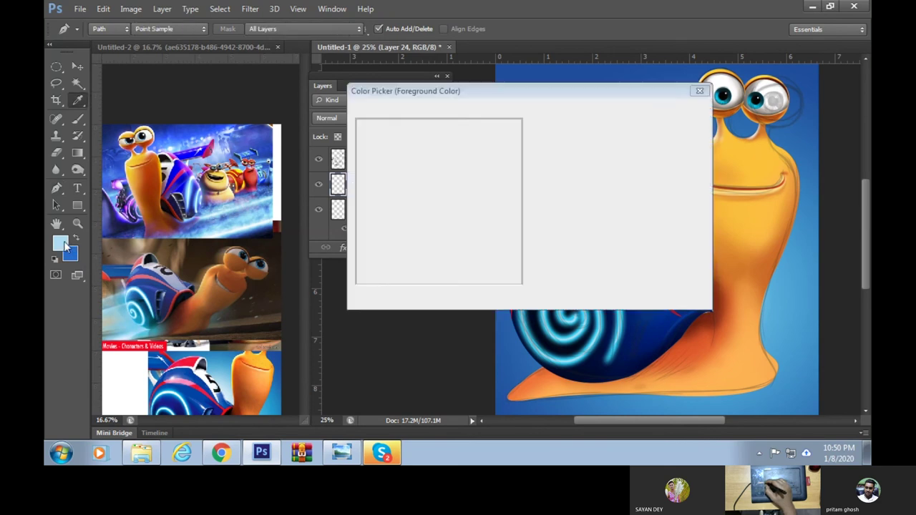
left_click(151, 251)
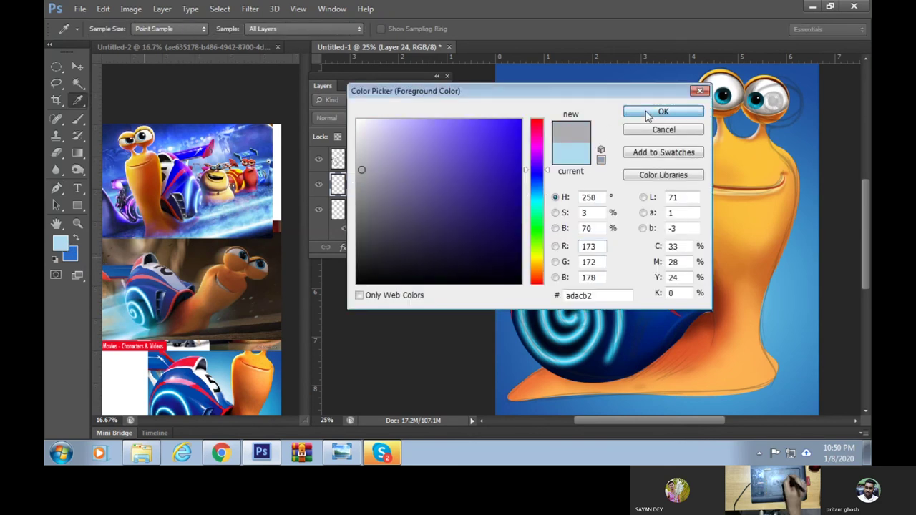
left_click(672, 111)
key("alt+BackSpace")
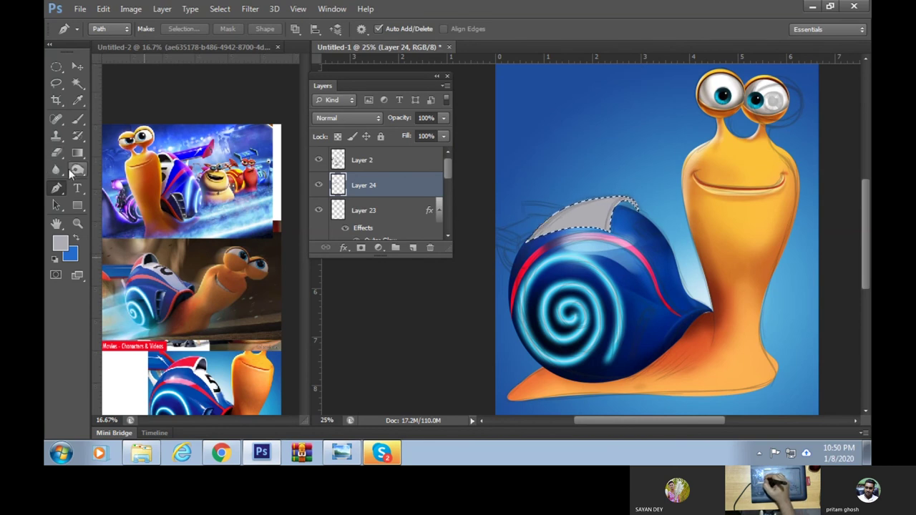
key("ctrl+d")
Add Layer 25 clipped to the grey patch and outline the cap band as a selection
left_click(413, 249)
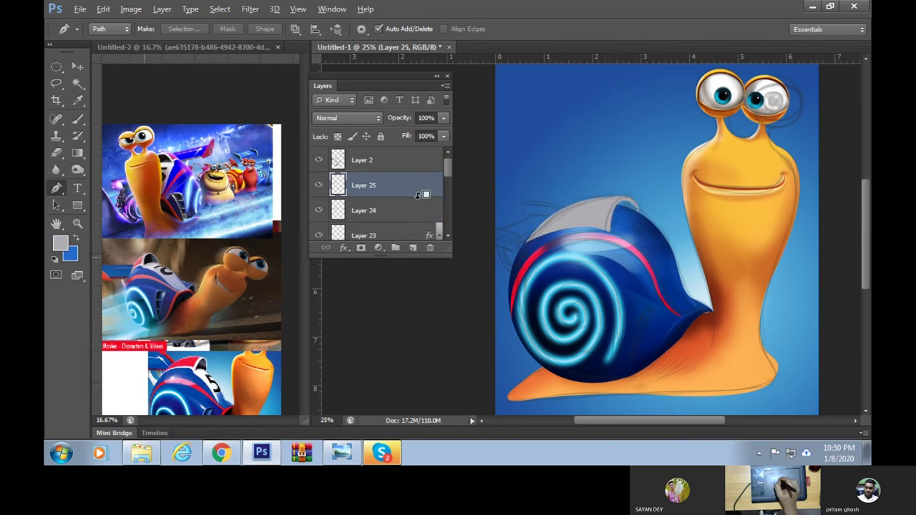
left_click(418, 198, "alt")
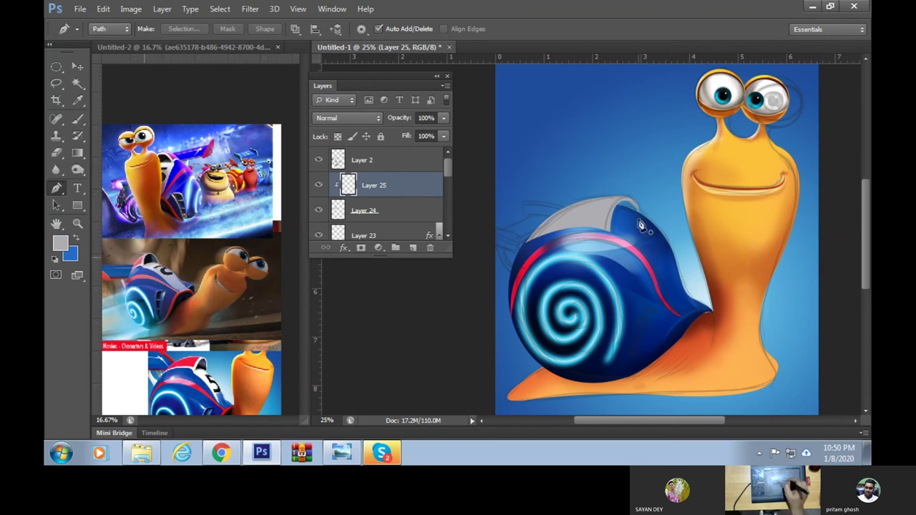
left_click(526, 247)
mouse_move(599, 224)
left_mouse_down()
mouse_move(629, 241)
mouse_move(647, 231)
left_mouse_up()
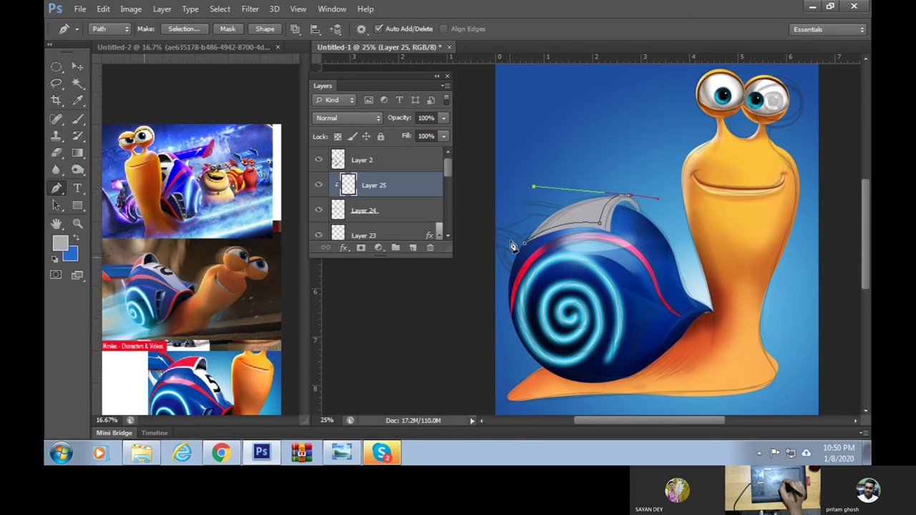
key("ctrl+Return")
Fill the cap band with pinkish red (e36770) sampled from the reference
left_click(61, 244)
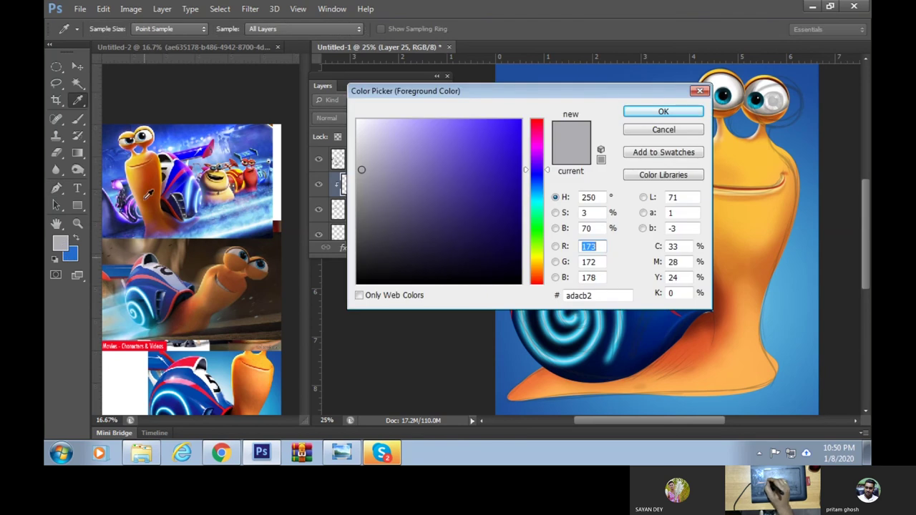
left_click(145, 258)
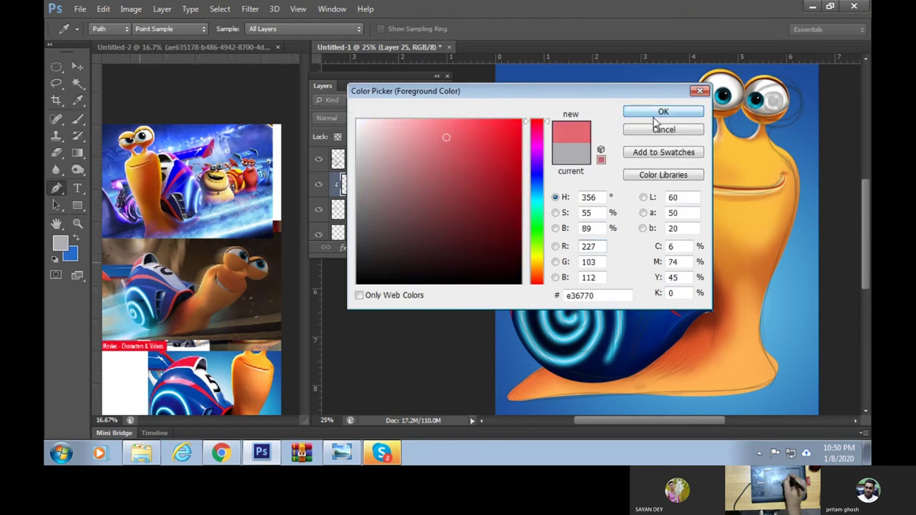
left_click(649, 115)
key("alt+BackSpace")
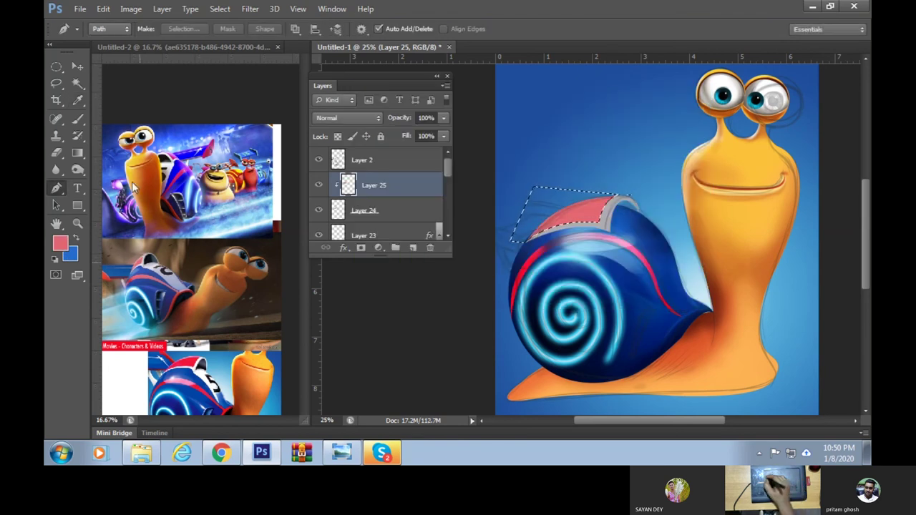
Add a Multiply shading layer and set a 73 px brush
key("b")
right_click(548, 171)
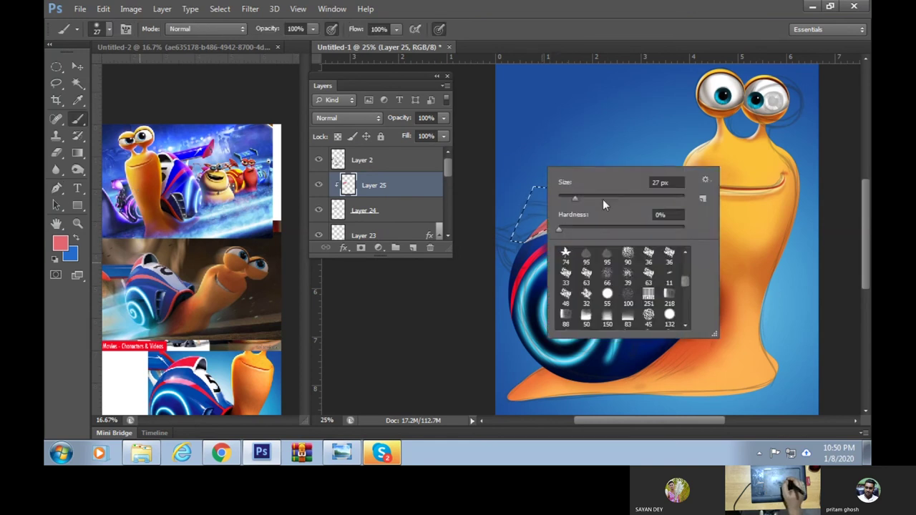
left_click(413, 247)
left_click(413, 247)
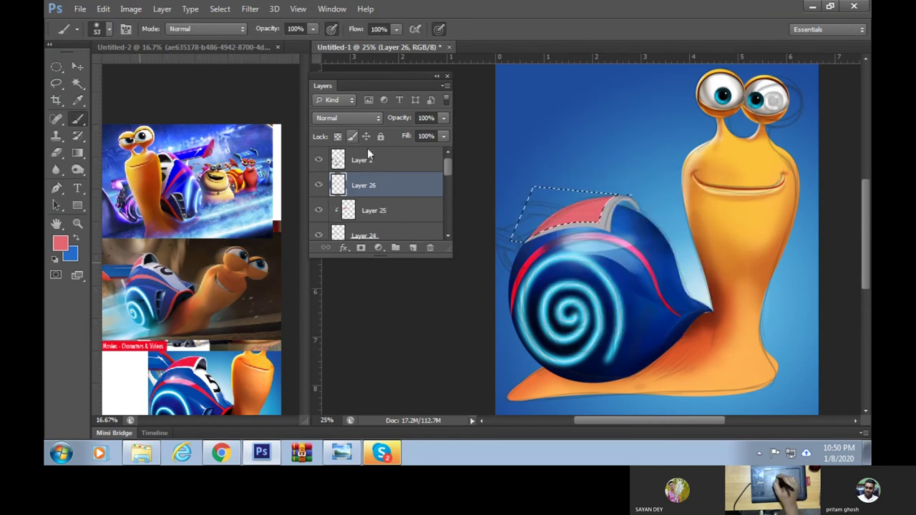
left_click(361, 117)
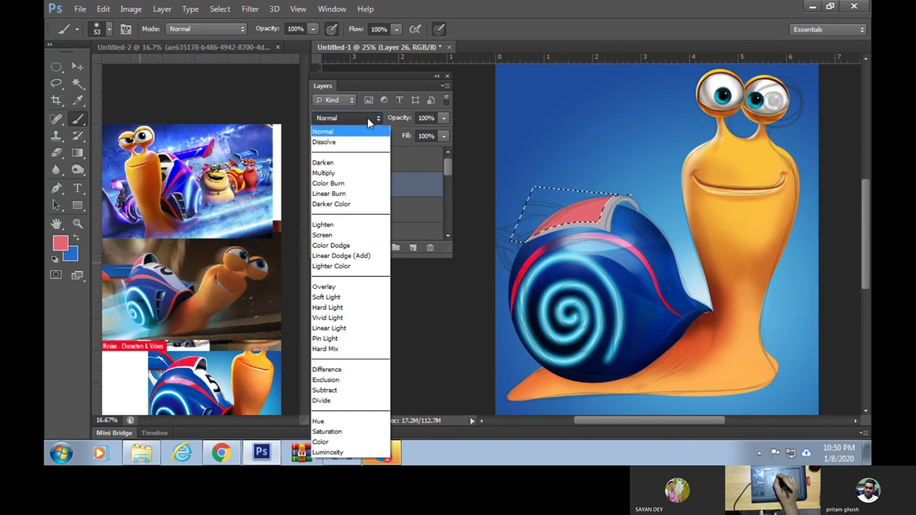
left_click(323, 173)
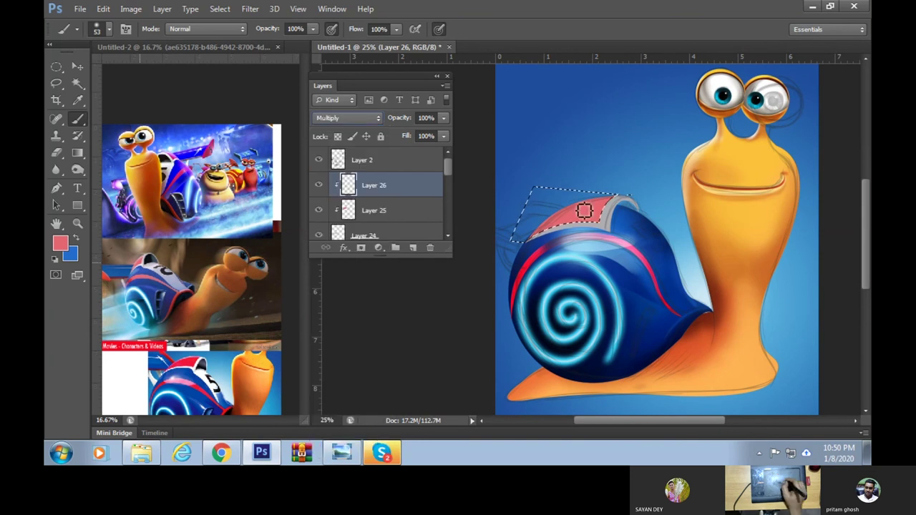
right_click(519, 216)
left_click(570, 243)
left_click(640, 176)
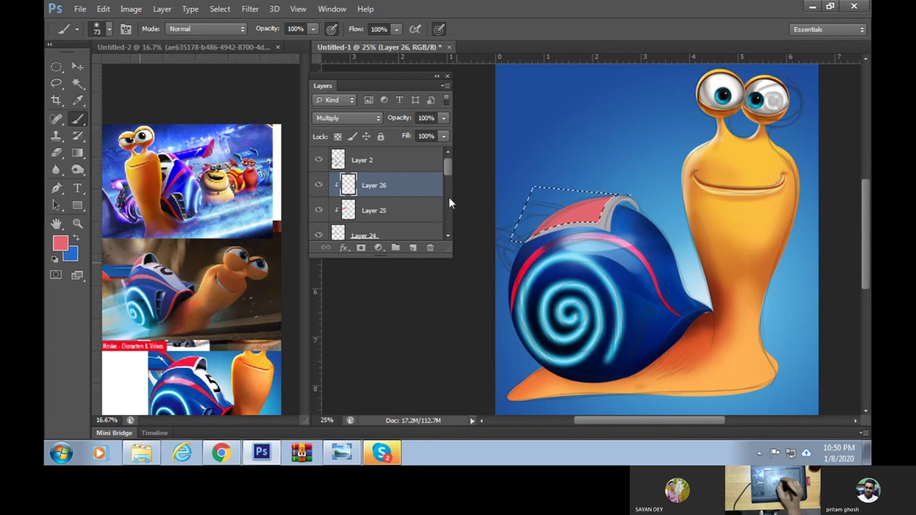
left_click(319, 161)
left_click(319, 160)
Paint shading across the red cap, growing the brush to 96 then 158 px
mouse_move(601, 235)
left_mouse_down()
mouse_move(609, 210)
mouse_move(573, 222)
mouse_move(592, 216)
left_mouse_up()
right_click(592, 216)
left_click_drag(660, 244, 671, 243)
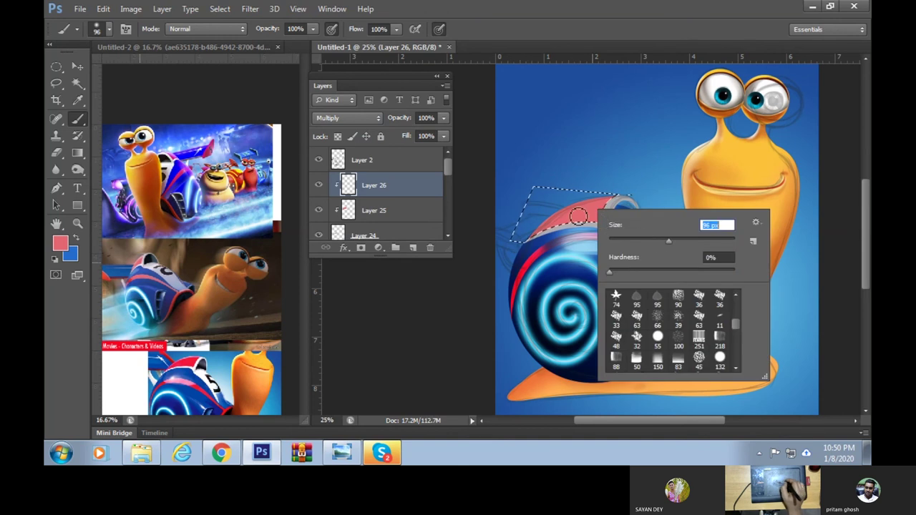
left_click(587, 210)
left_click_drag(615, 216, 601, 223)
right_click(601, 223)
left_click_drag(674, 244, 684, 244)
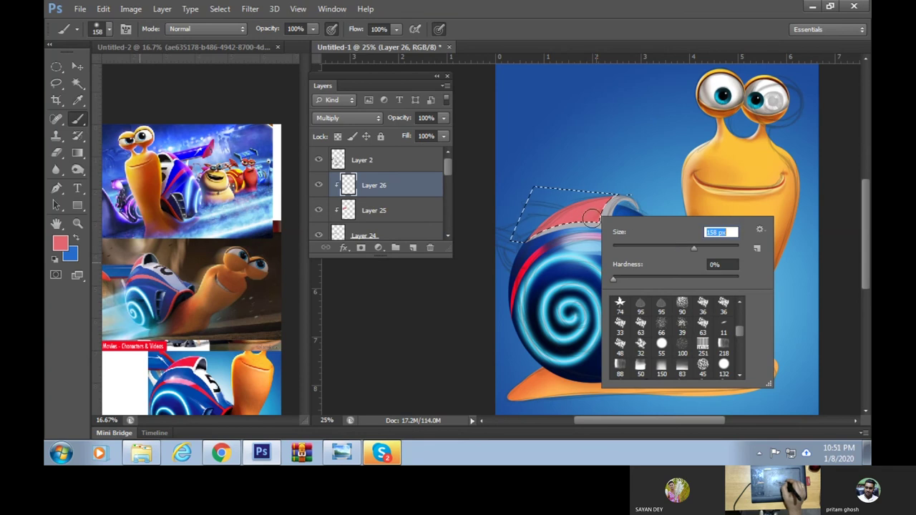
left_click(547, 229)
left_click_drag(560, 231, 576, 222)
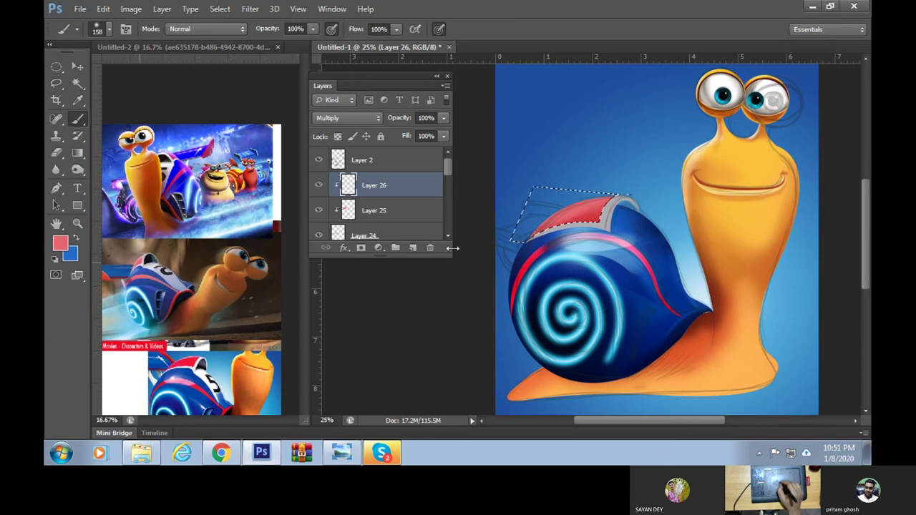
Add a Screen layer and paint highlights on the cap with a 65 px brush
left_click(413, 247)
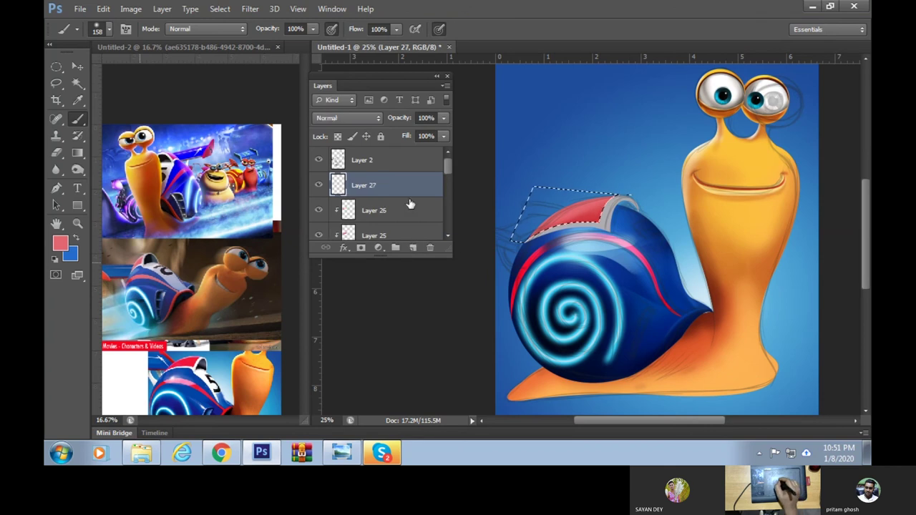
left_click(360, 121)
left_click(323, 235)
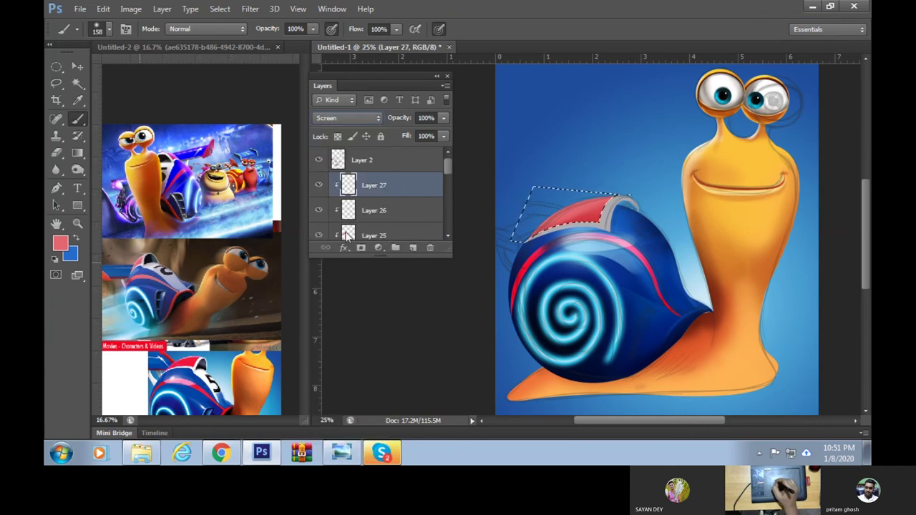
left_click_drag(619, 198, 602, 205)
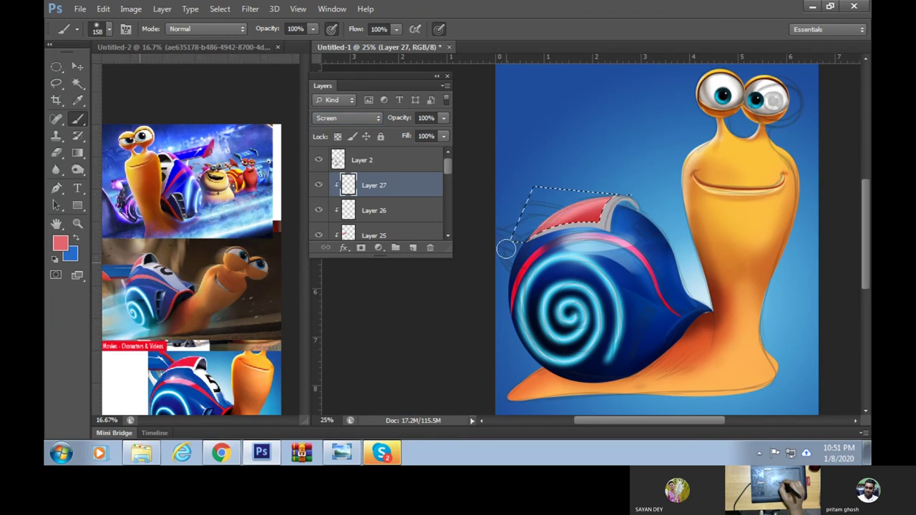
right_click(603, 206)
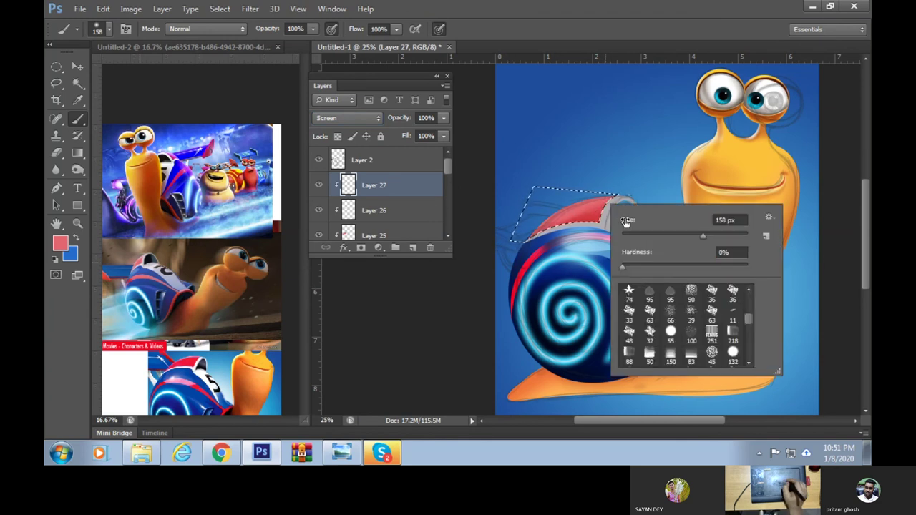
type("65")
key("Return")
left_click_drag(527, 245, 553, 248)
Reload the cap selection and paint its white edge with a soft 79 px brush
key("ctrl+d")
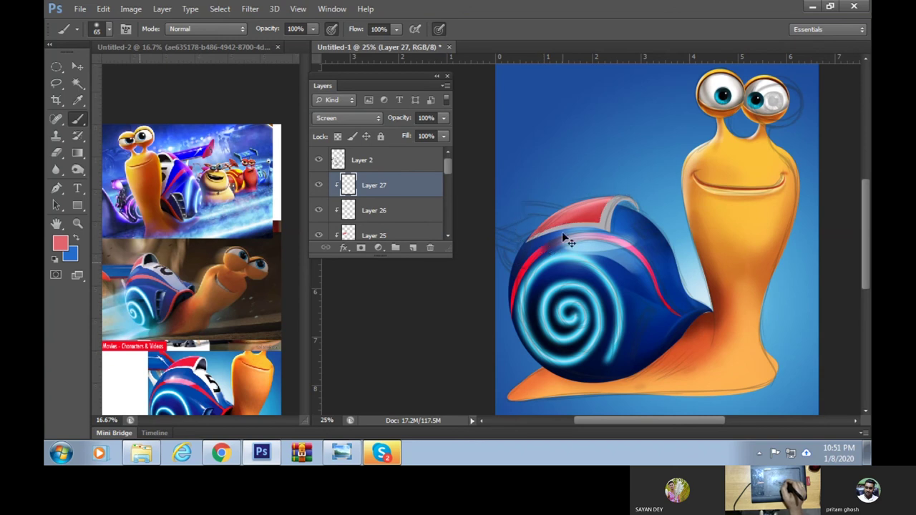
left_click(348, 235, "ctrl")
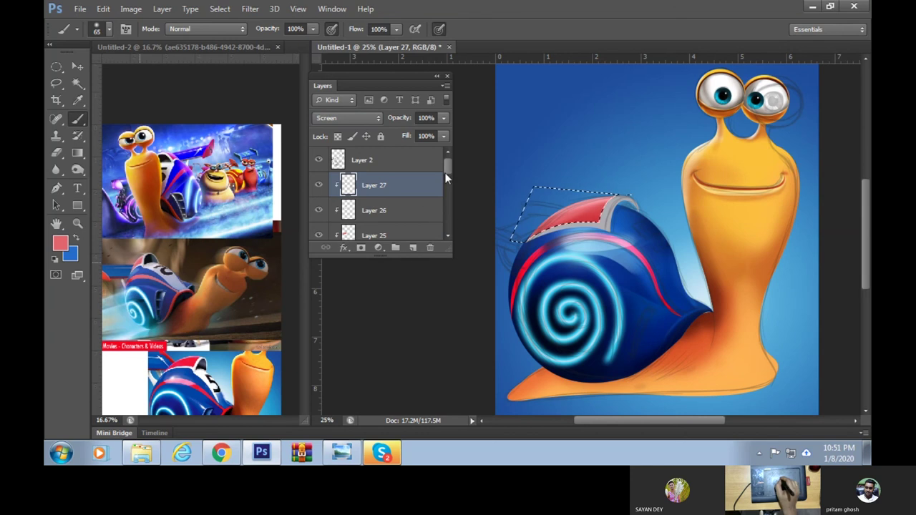
scroll(447, 175, "down", 1)
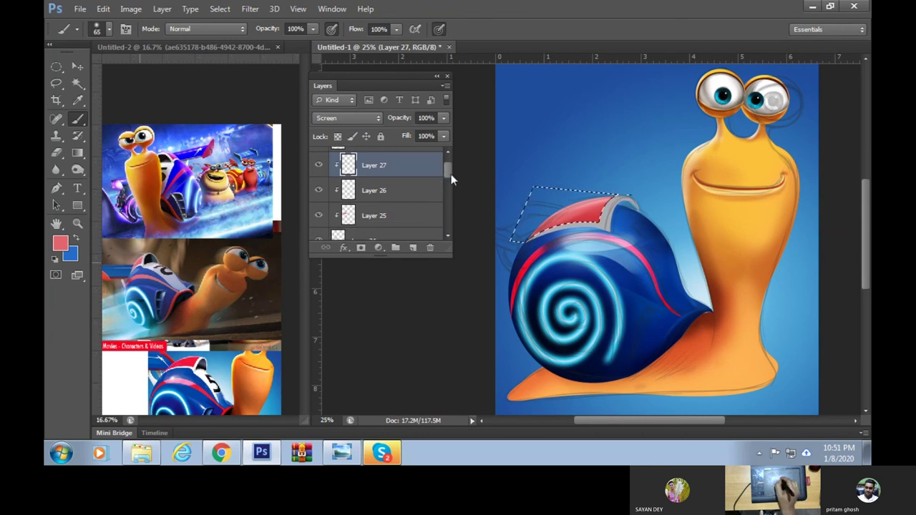
scroll(451, 176, "down", 1)
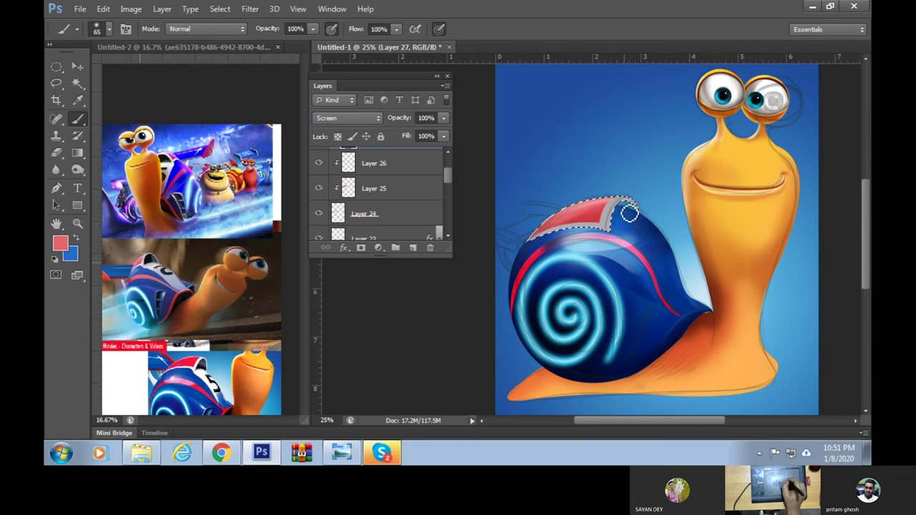
right_click(594, 221)
left_click(655, 348)
left_click(659, 229)
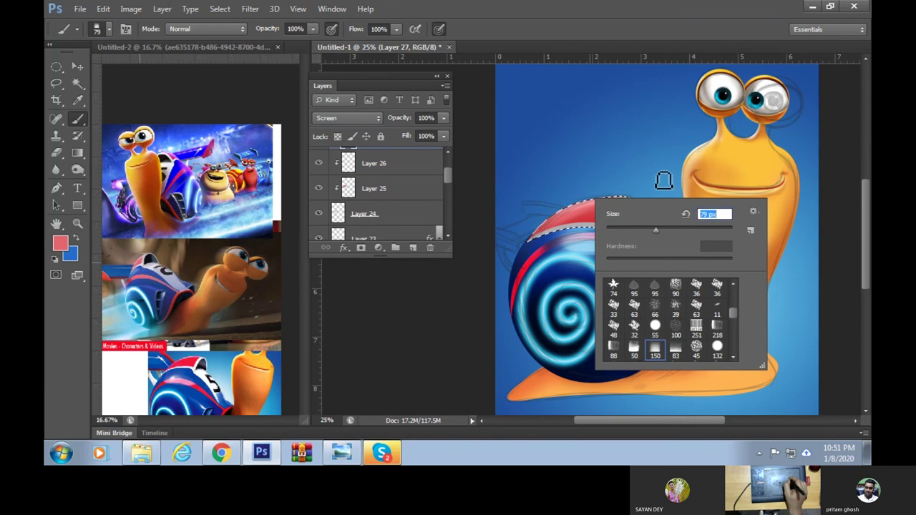
key("Return")
left_click(631, 209, "alt")
mouse_move(637, 213)
left_mouse_down()
mouse_move(620, 260)
mouse_move(642, 207)
mouse_move(623, 249)
left_mouse_up()
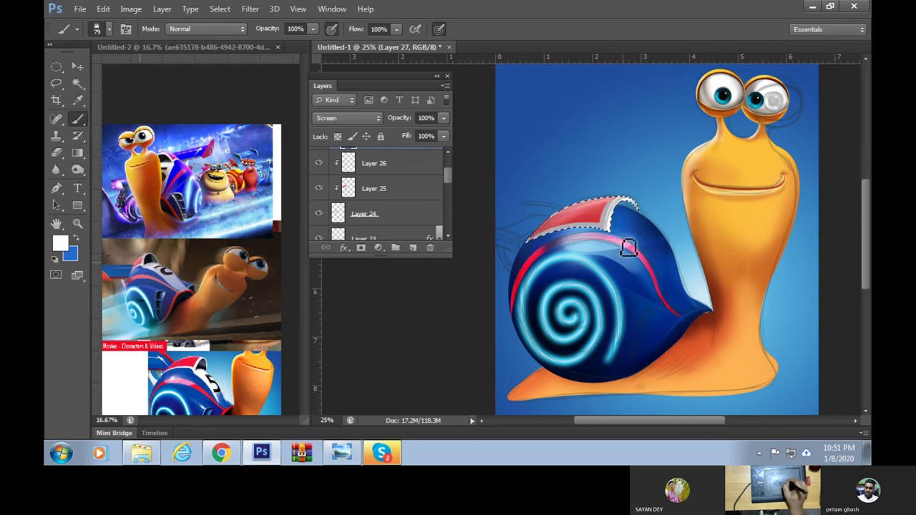
Hide Layer 2 and clear the cap selection
scroll(446, 173, "up", 2)
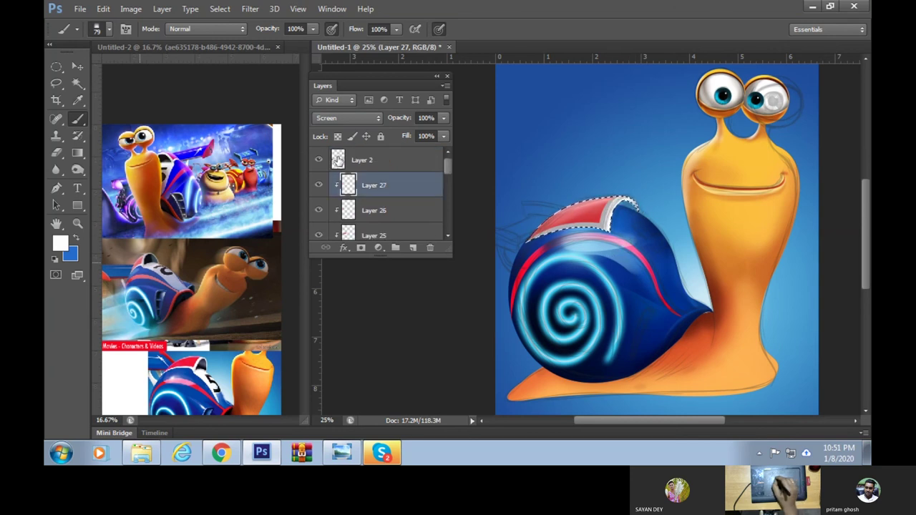
left_click(318, 160)
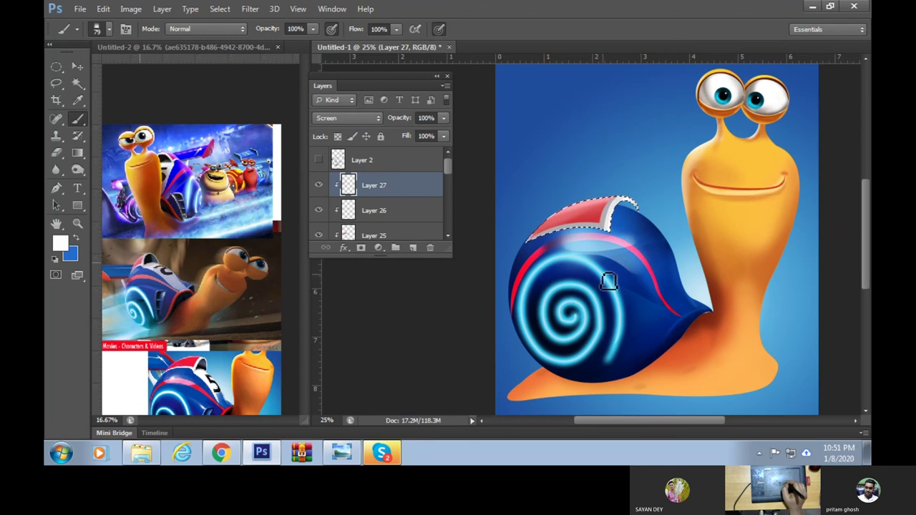
left_click_drag(607, 315, 647, 289)
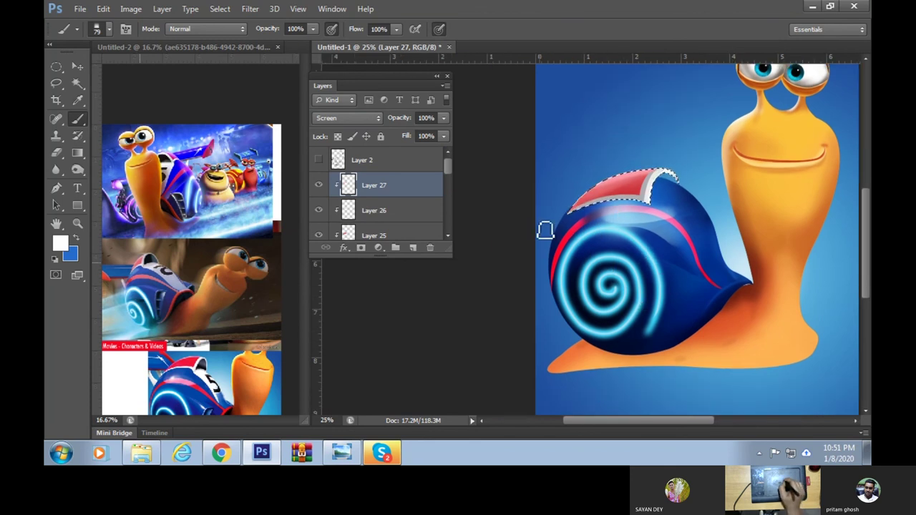
key("ctrl+d")
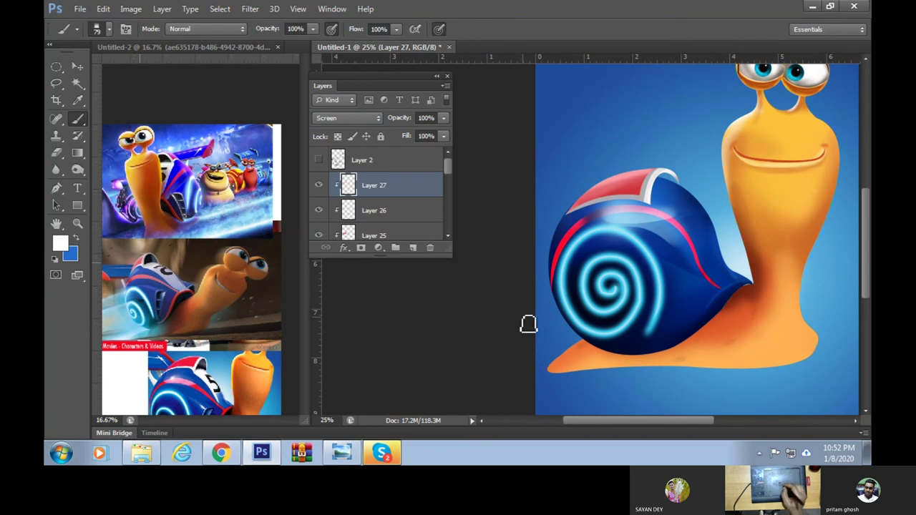
Add Layer 28 and start a pen path curving along the shell's right rim
left_click(412, 247)
left_click(56, 188)
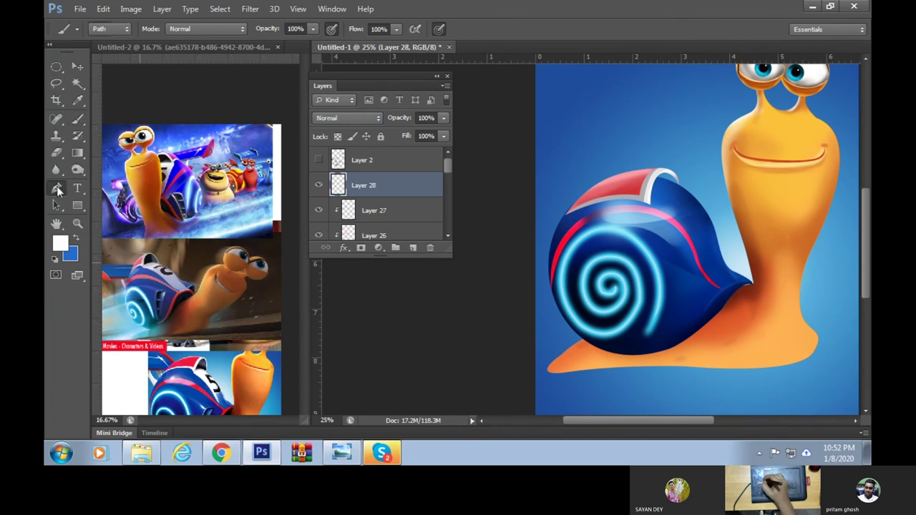
left_click(646, 335)
left_click_drag(630, 237, 580, 207)
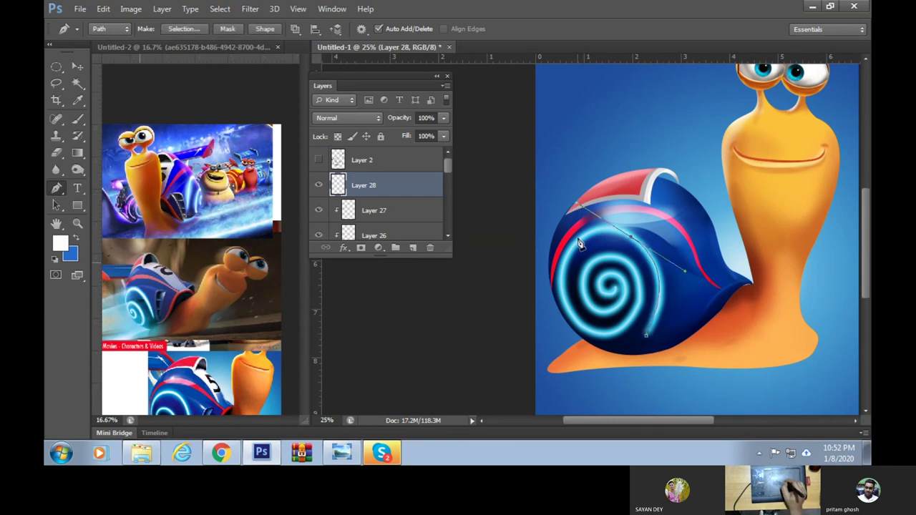
left_click(629, 238, "alt")
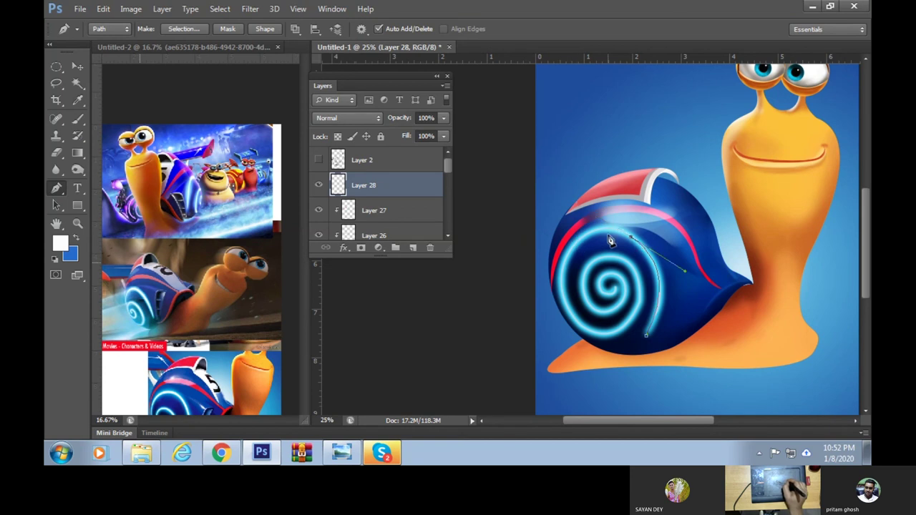
left_click(577, 237)
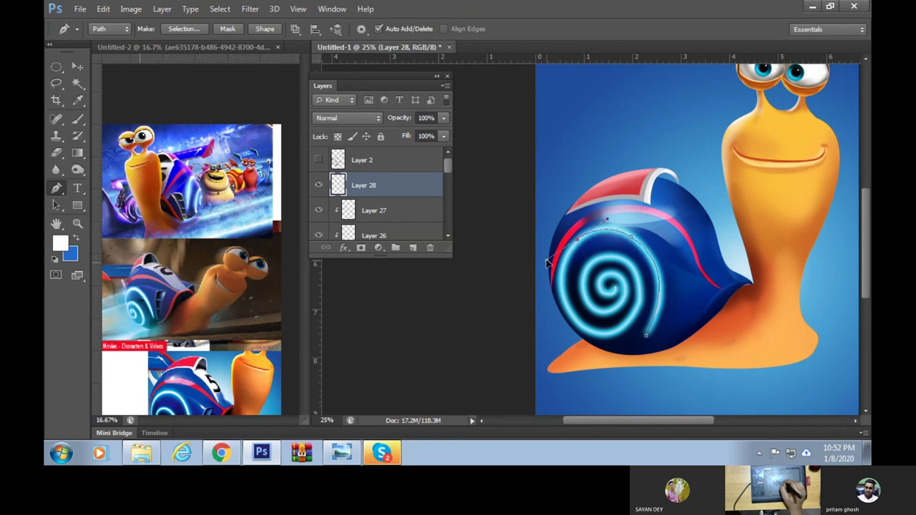
left_click_drag(527, 278, 509, 297)
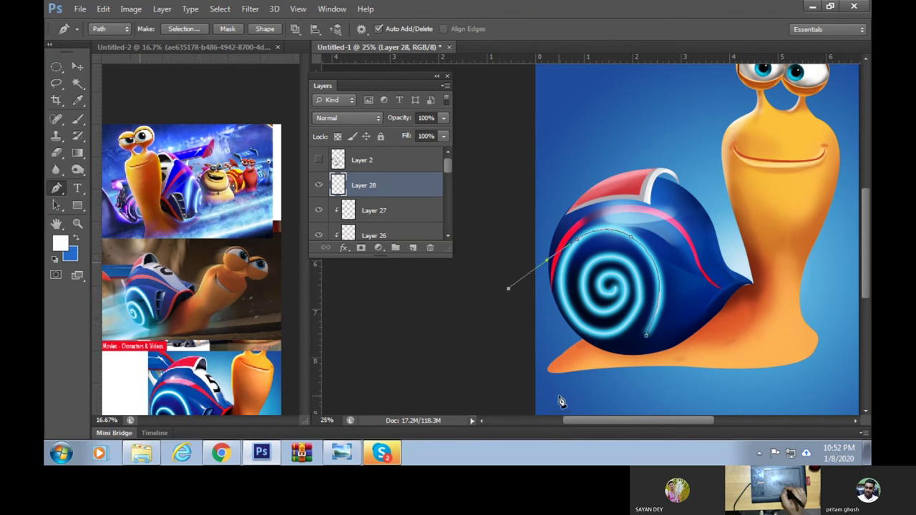
Extend the wedge outline below the shell, close it, and load it as a selection
left_click_drag(591, 346, 578, 324)
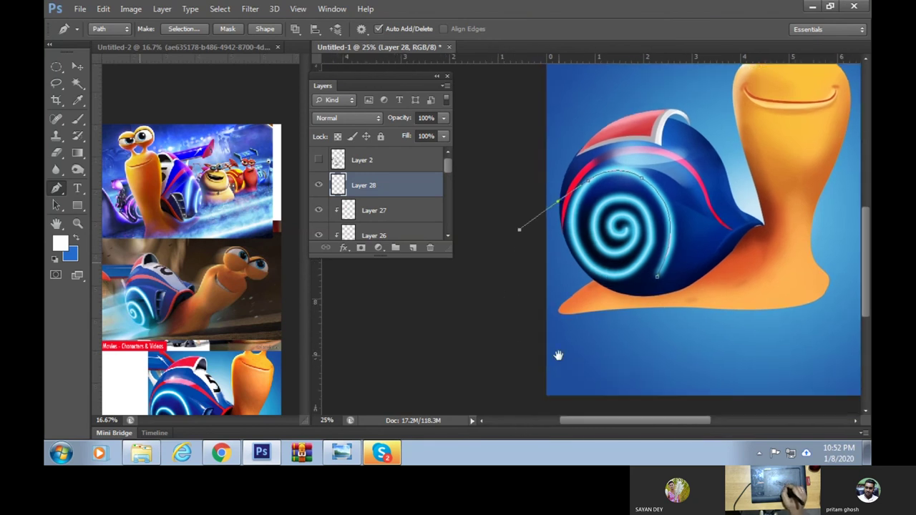
left_click(527, 397)
left_click(658, 280)
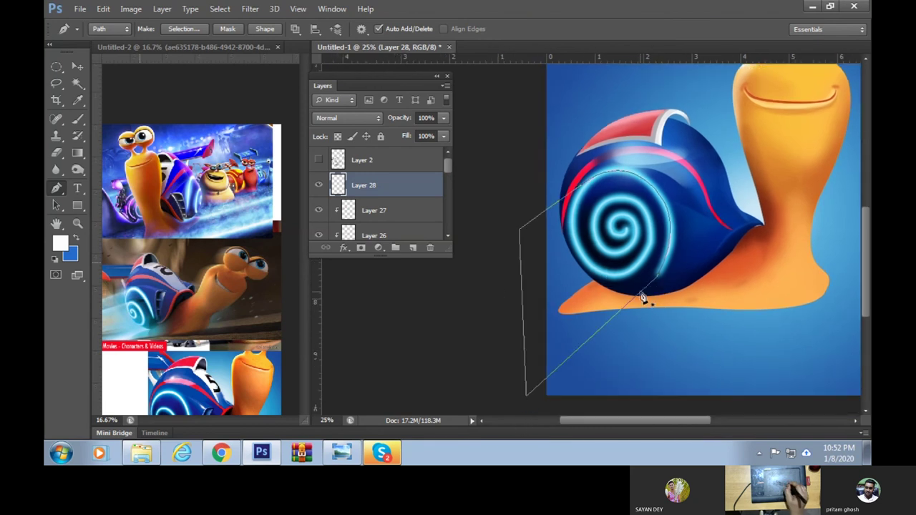
key("ctrl+Return")
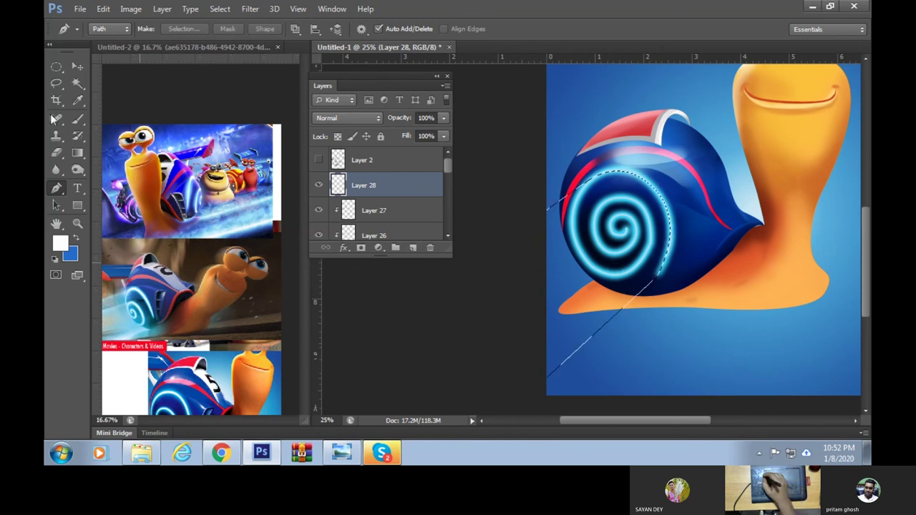
left_click(77, 119)
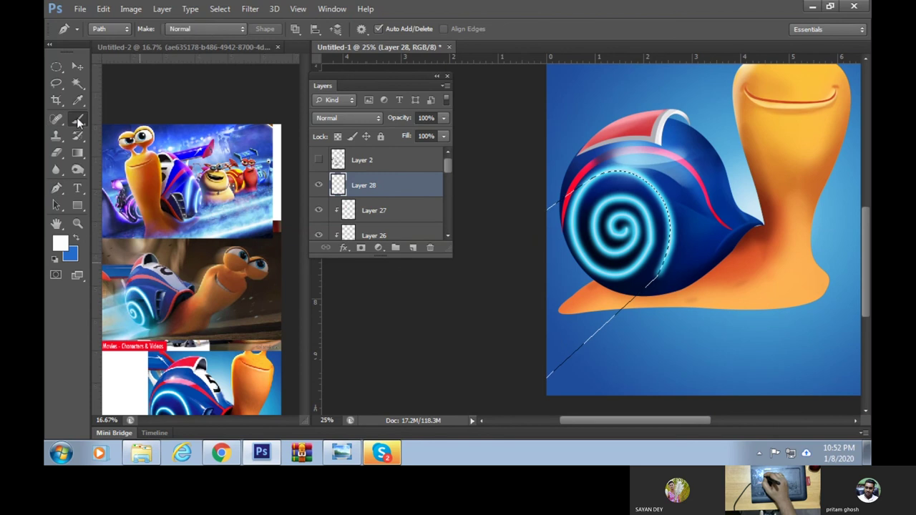
Set a 178 px brush, sample shell blue, and paint streaks across the lower-left shell
right_click(581, 209)
key("Return")
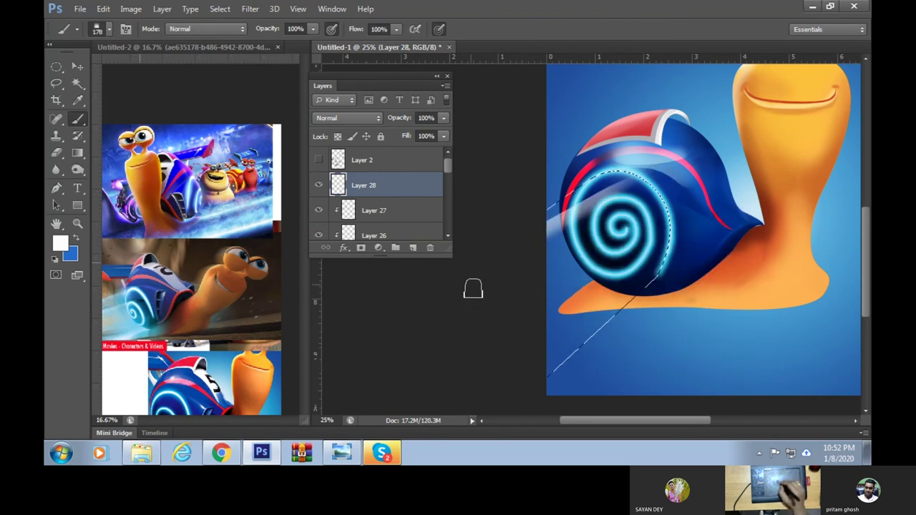
left_click(636, 177, "alt")
left_click_drag(643, 218, 439, 362)
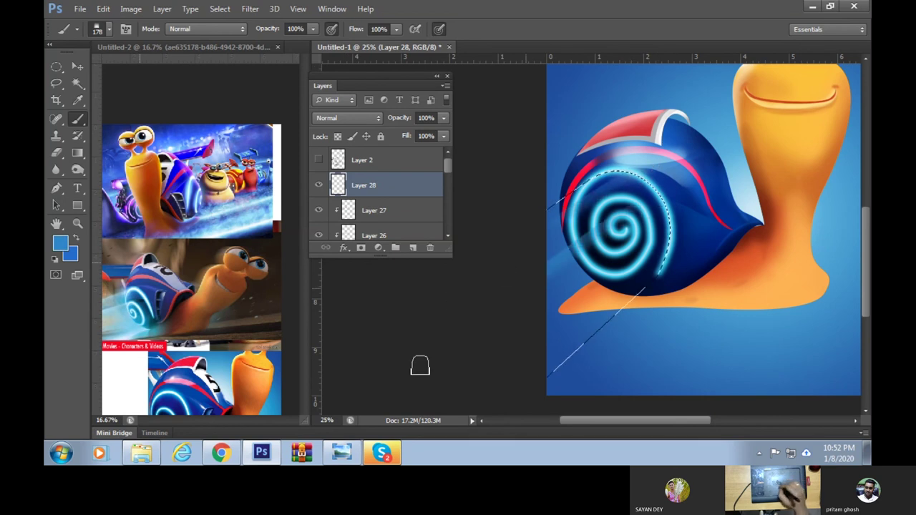
left_click_drag(493, 344, 691, 192)
left_click_drag(453, 380, 666, 215)
Sample a lighter blue and add more streaks trailing toward the background
left_click(665, 207, "alt")
left_click_drag(551, 334, 644, 268)
left_click_drag(552, 384, 722, 217)
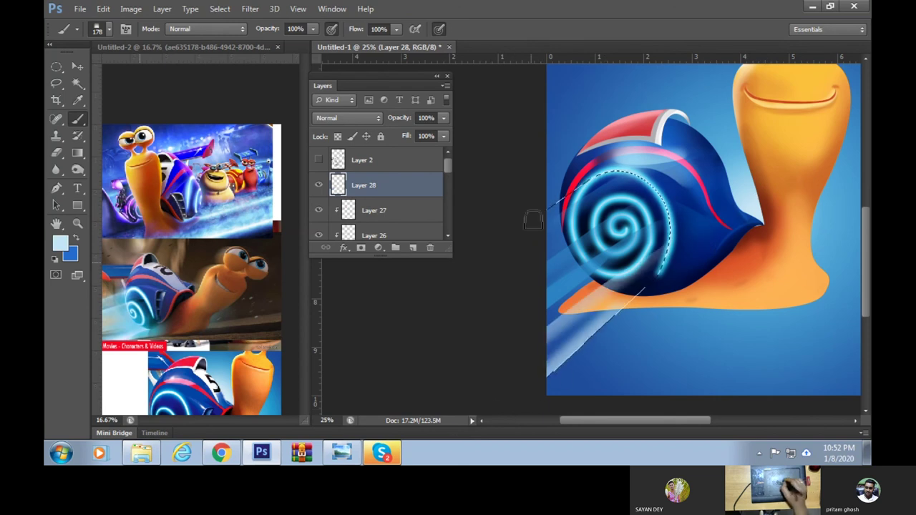
left_click_drag(545, 223, 633, 173)
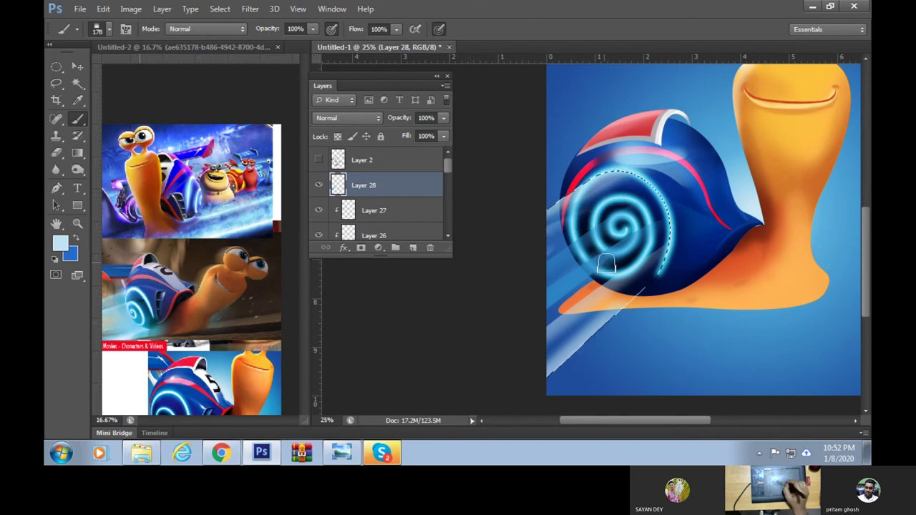
Paint a soft glow over the spiral's left side with a 504 px soft round brush
right_click(617, 212)
scroll(754, 312, "up", 5)
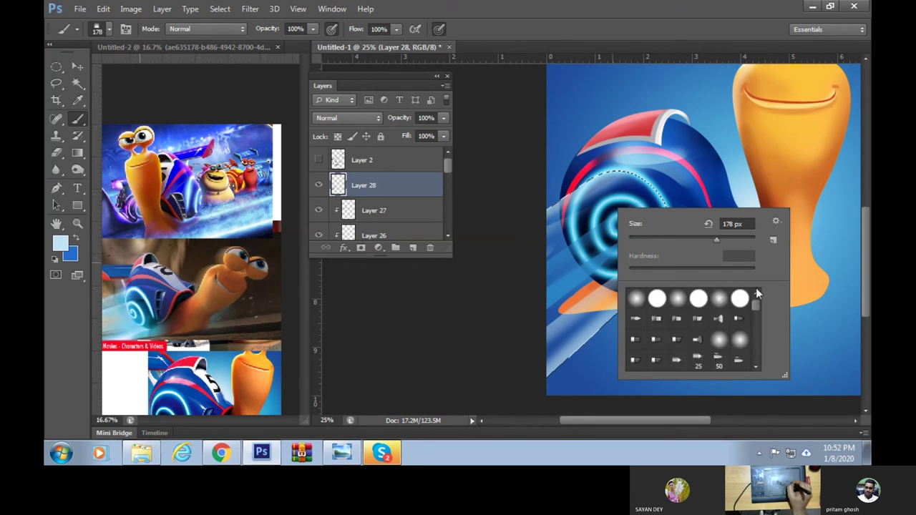
left_click(719, 298)
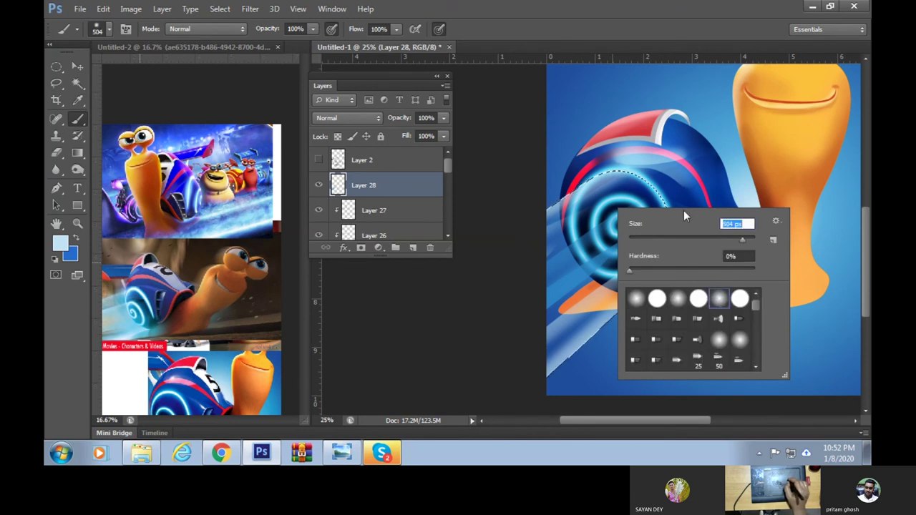
key("Return")
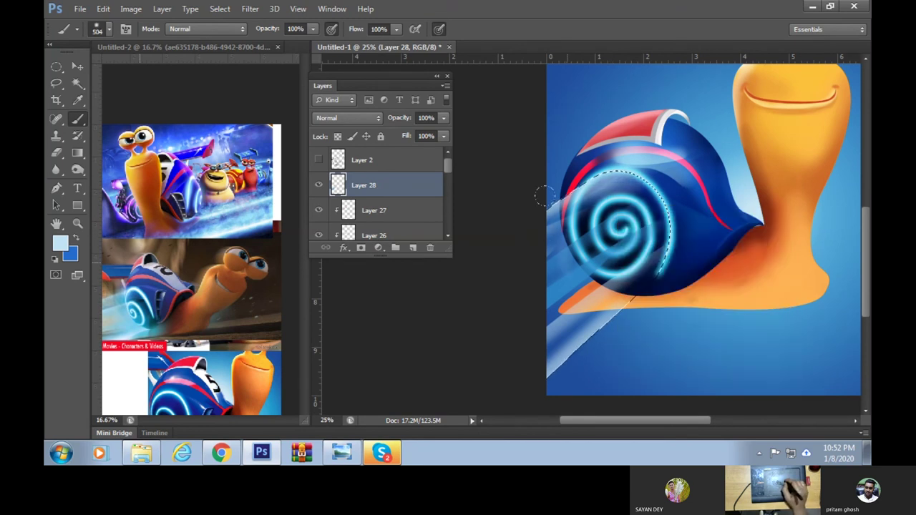
left_click_drag(576, 250, 581, 215)
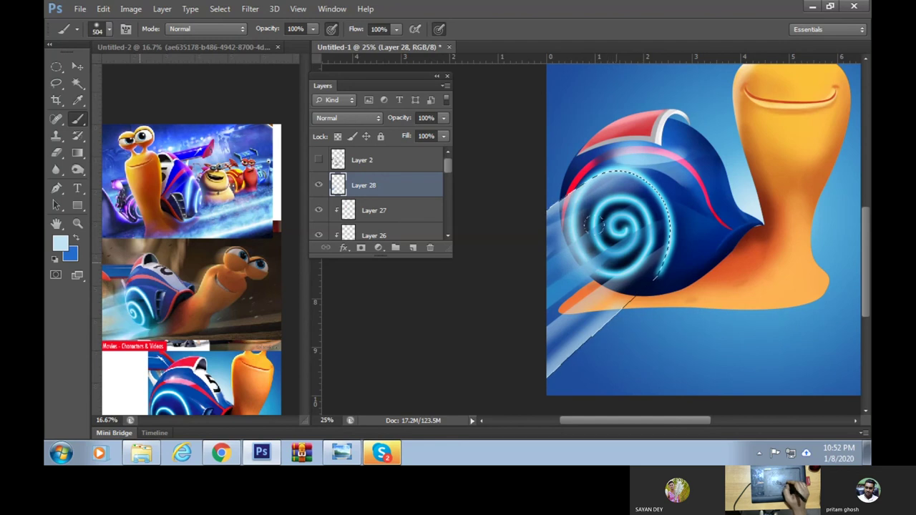
left_click_drag(616, 286, 637, 271)
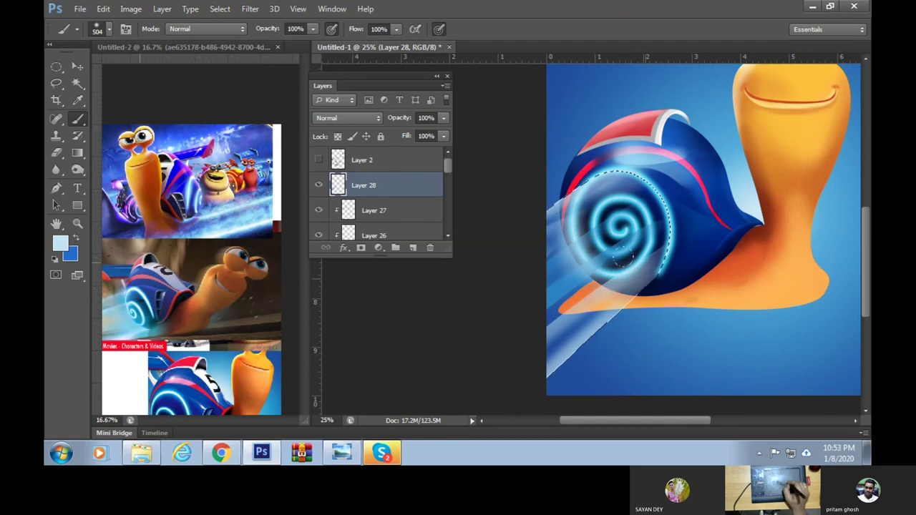
Deselect, enlarge the brush to 1057 px, dab more glow, and sample saturated cyan from the spiral
key("ctrl+d")
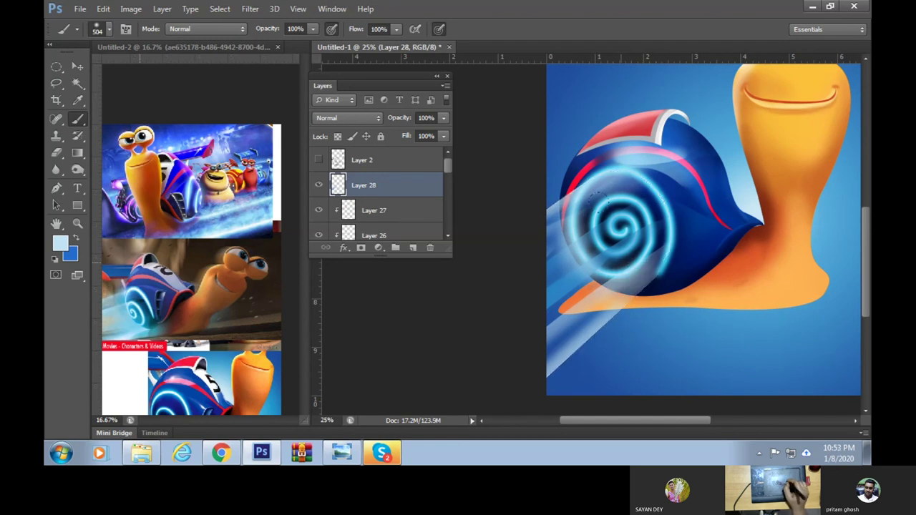
right_click(688, 272)
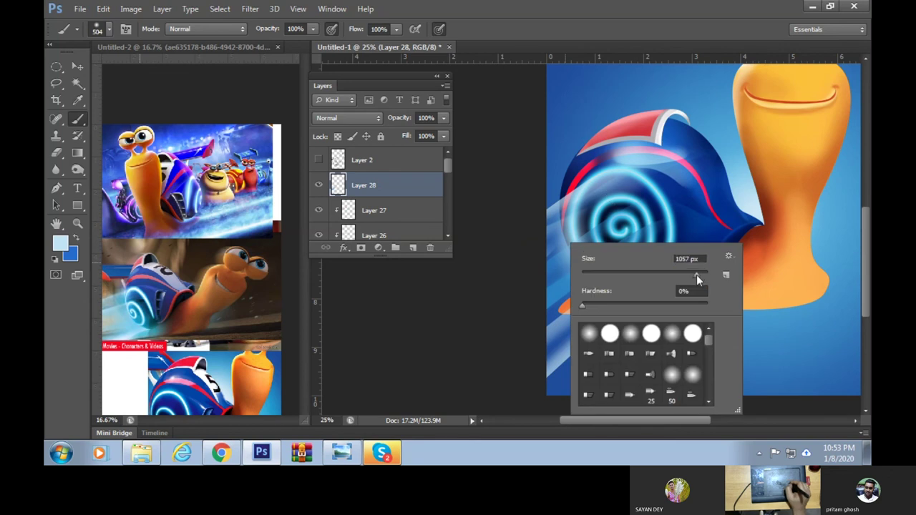
key("Return")
left_click(490, 193)
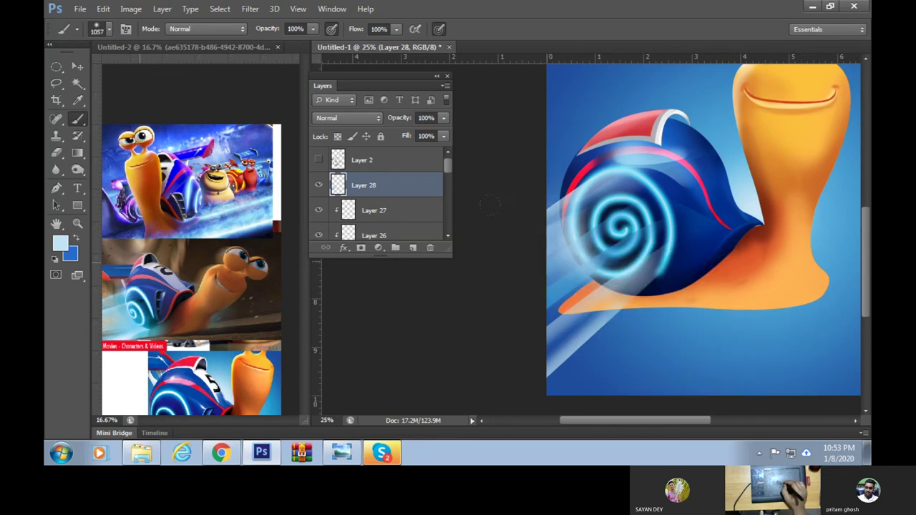
left_click(632, 213, "alt")
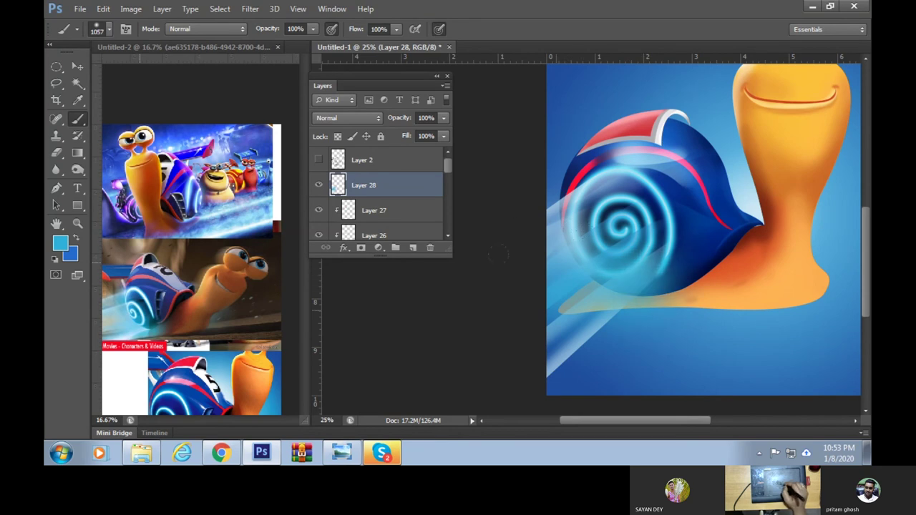
left_click_drag(697, 329, 705, 269)
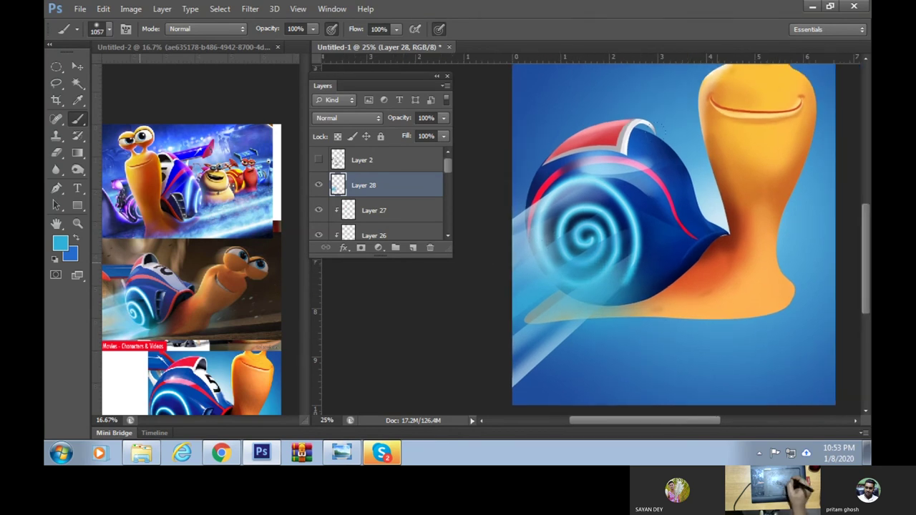
mouse_move(683, 287)
left_mouse_down()
mouse_move(671, 293)
mouse_move(681, 264)
left_mouse_up()
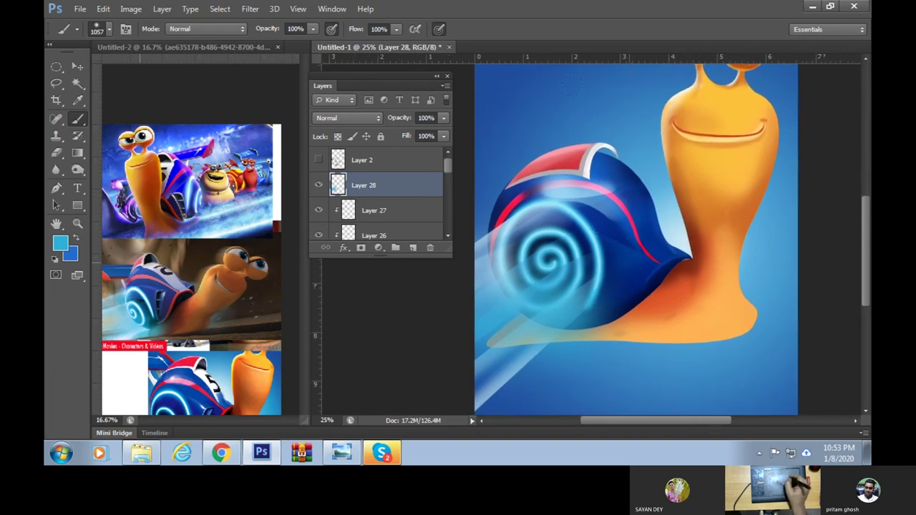
Load the shell selection from Layer 20 and add a new layer clipped to the shell
left_click(77, 67)
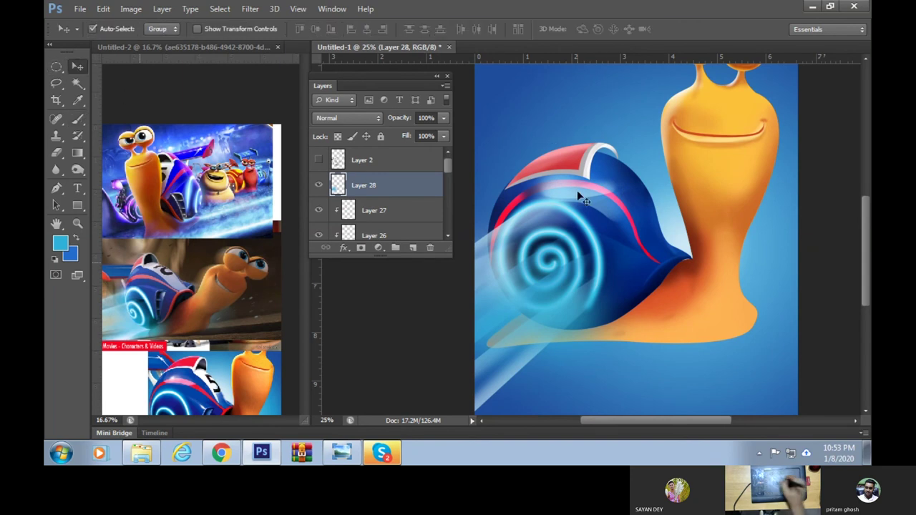
left_click(638, 207)
left_click(319, 227)
left_click(320, 228)
scroll(446, 188, "down", 3)
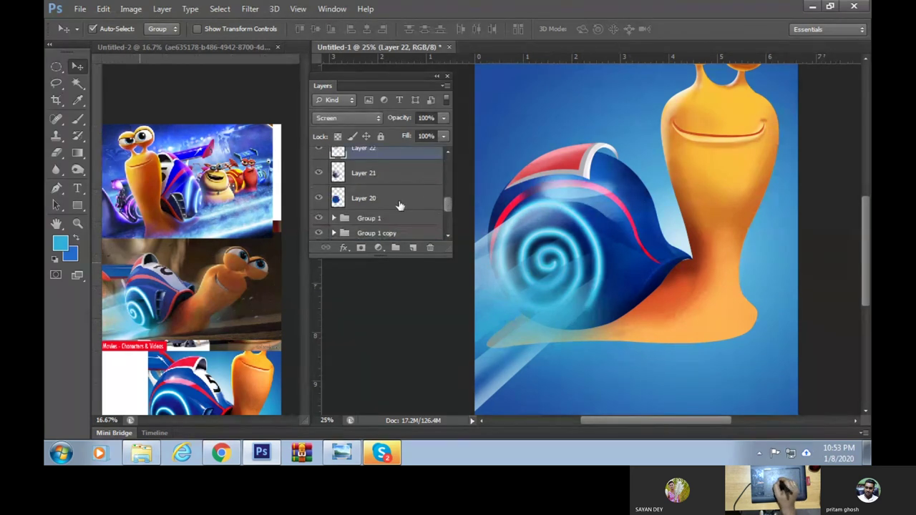
left_click(338, 197, "ctrl")
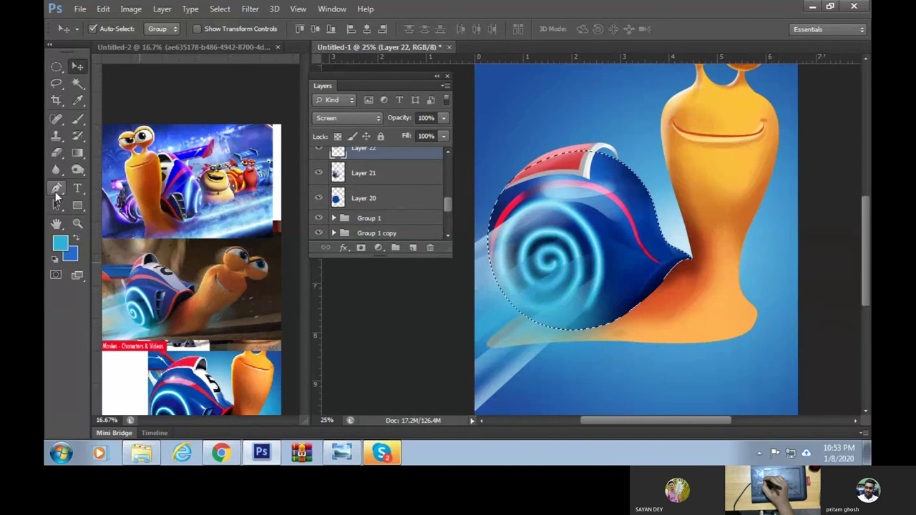
left_click(412, 205)
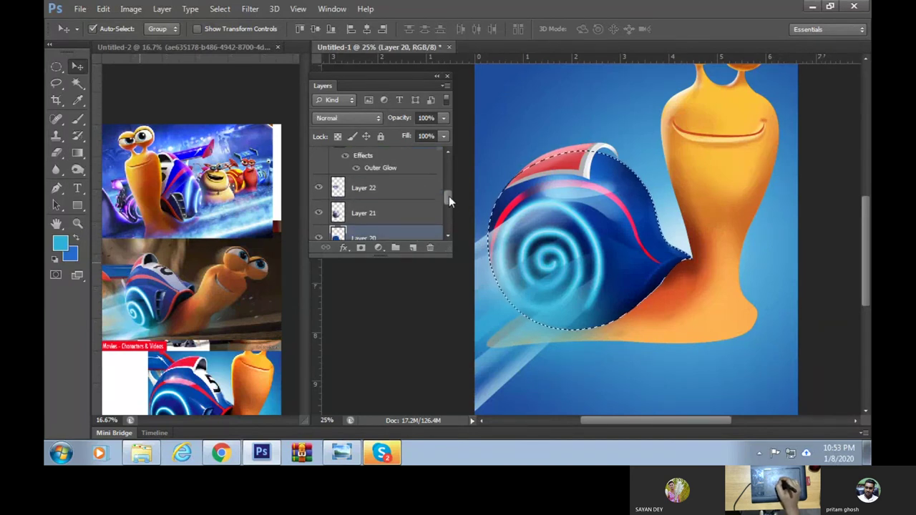
left_click_drag(449, 203, 449, 197)
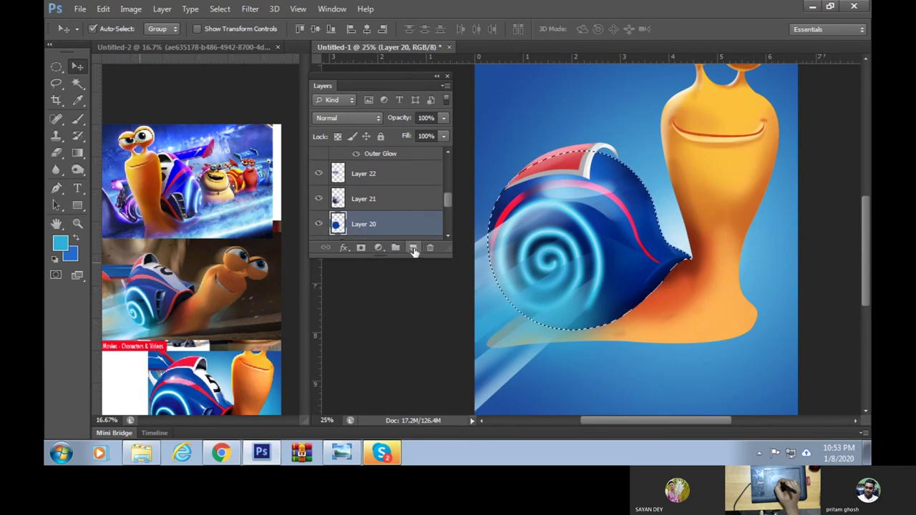
left_click(413, 248)
left_click(419, 198, "alt")
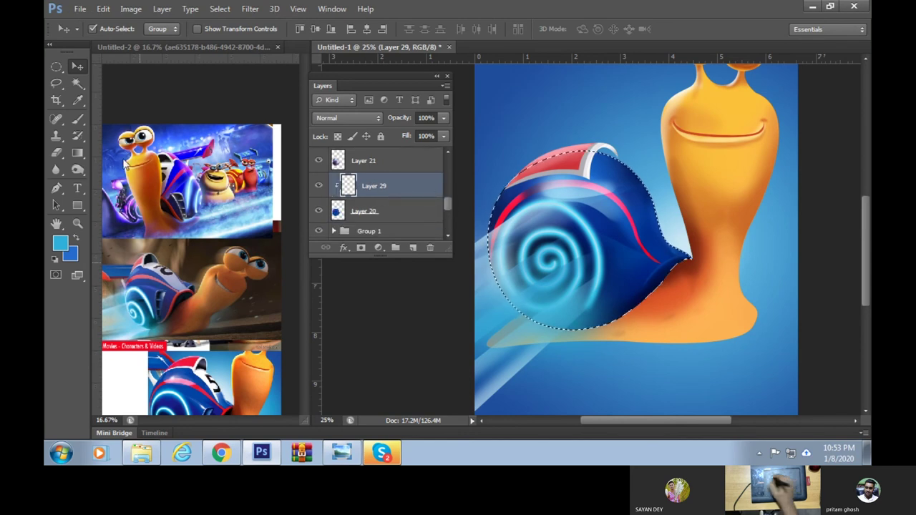
Clear the selection and draw a curved Pen path down the shell beside the cap
left_click(57, 187)
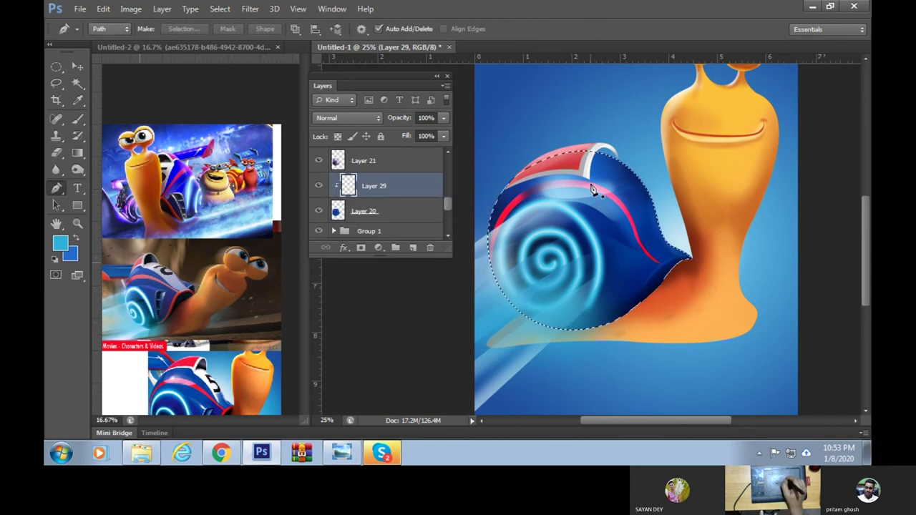
key("ctrl+d")
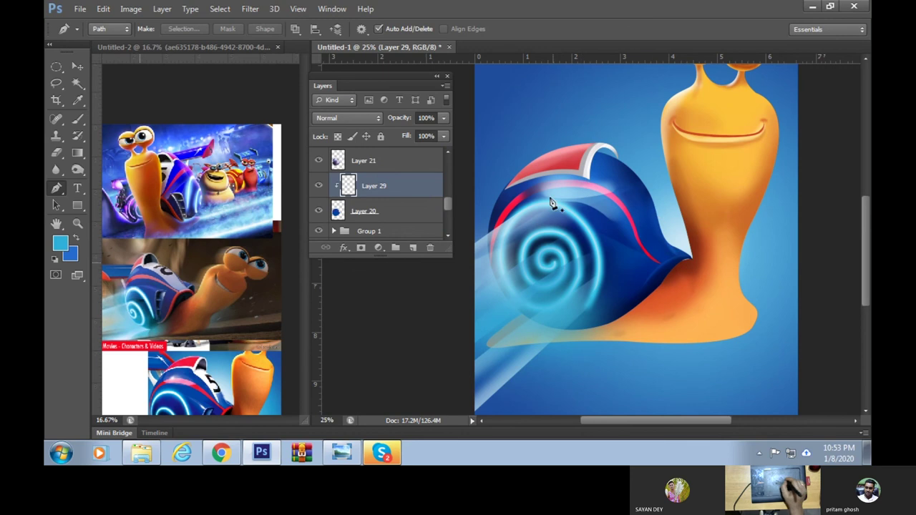
left_click(590, 182)
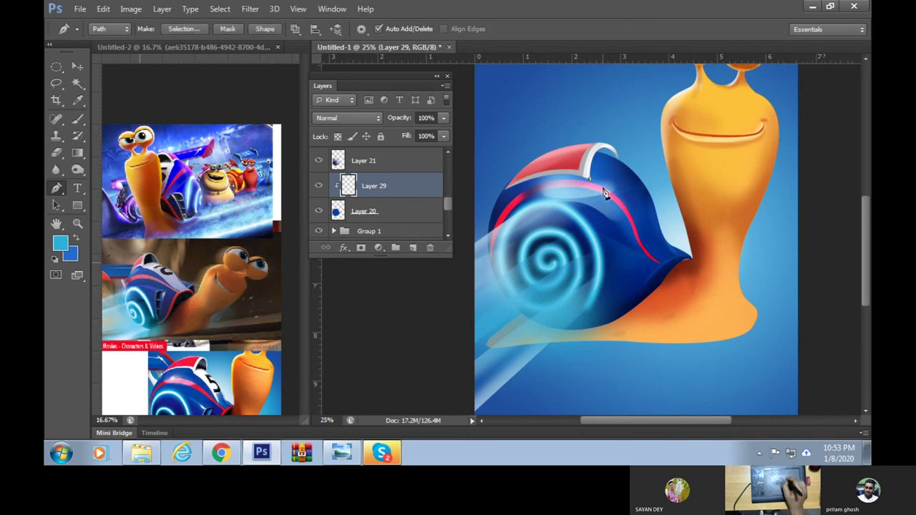
left_click_drag(635, 226, 646, 280)
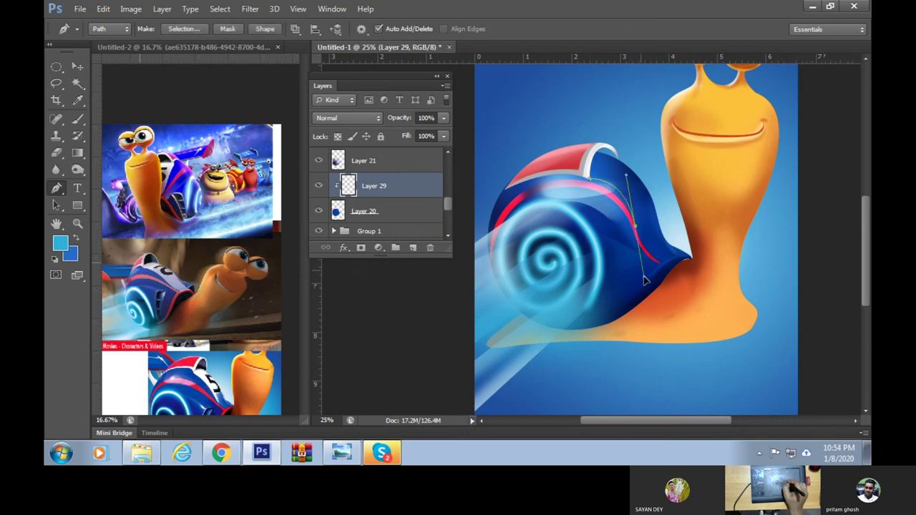
left_click(634, 227, "alt")
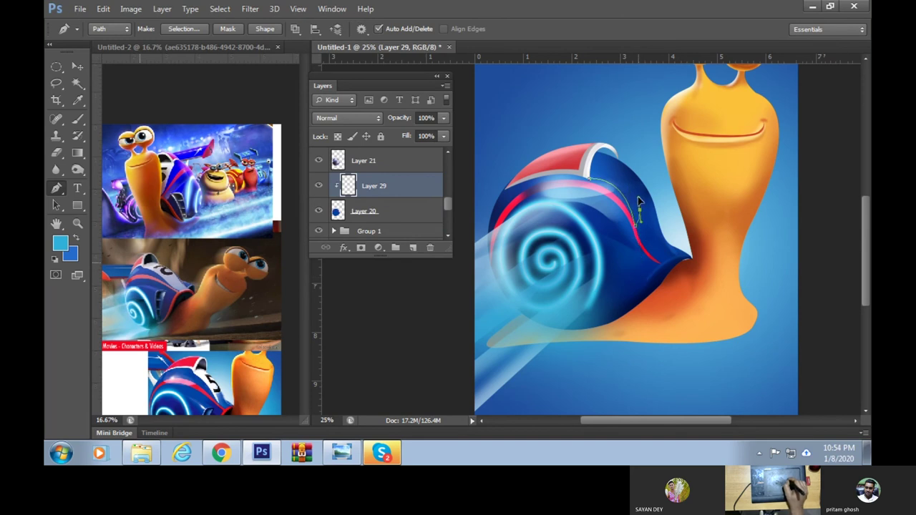
left_click_drag(641, 205, 625, 172)
left_click(636, 209, "alt")
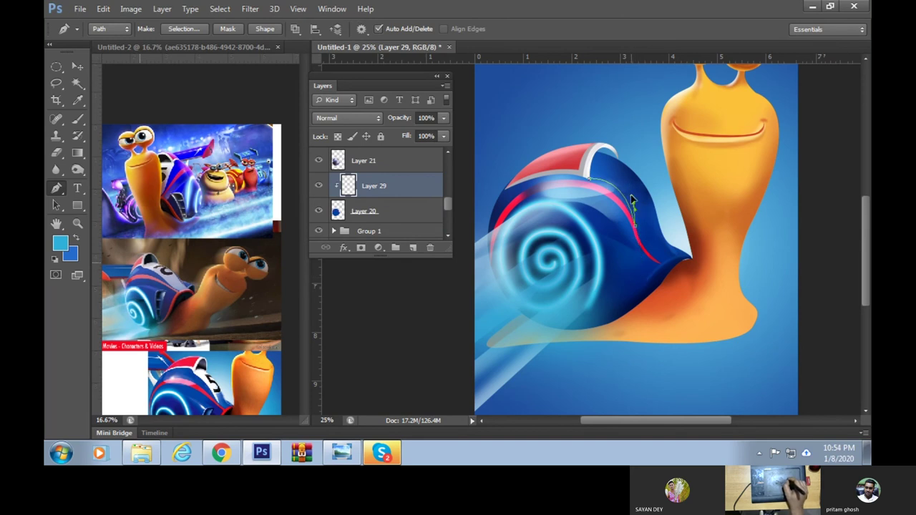
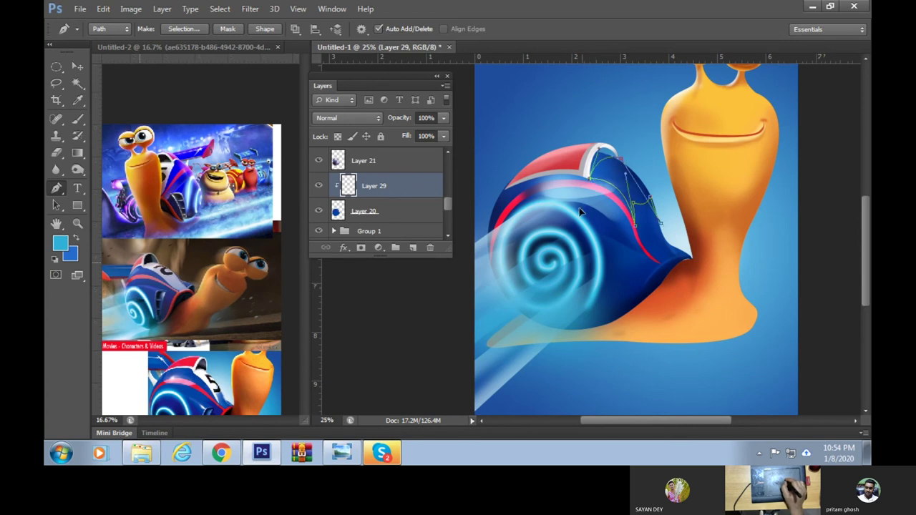
Turn the shell's pen path into a selection and set up a soft white brush
key("ctrl+Return")
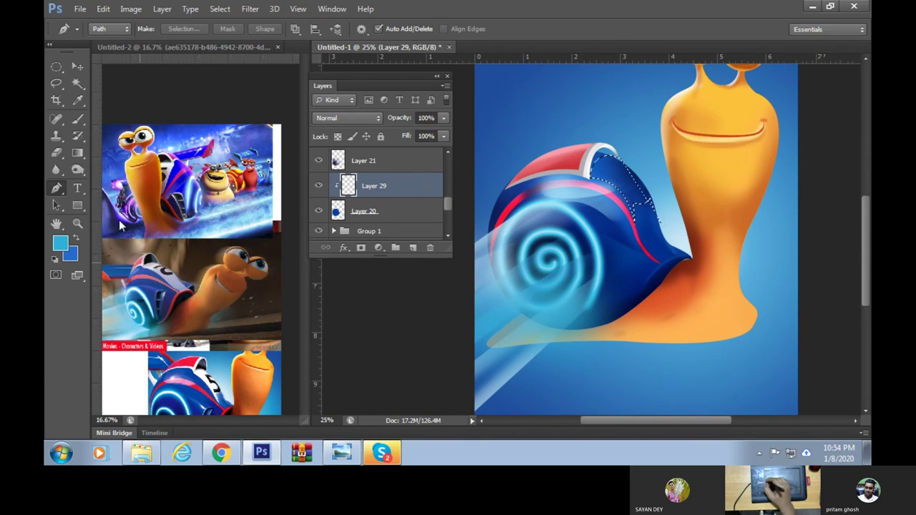
left_click(60, 244)
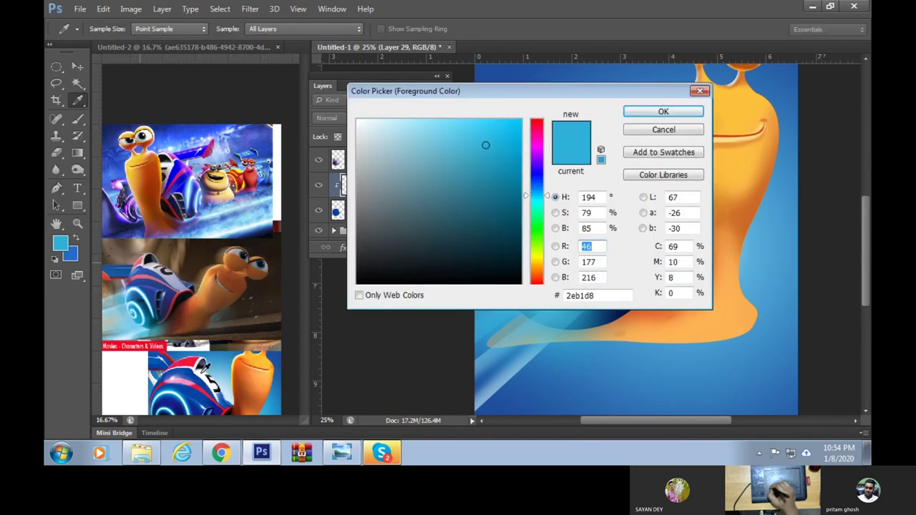
left_click(204, 372)
left_click(653, 113)
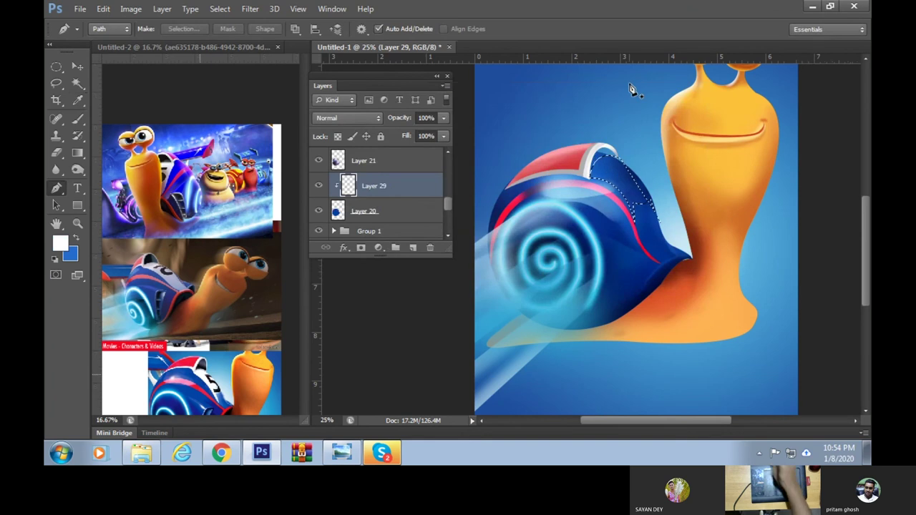
key("alt+BackSpace")
key("b")
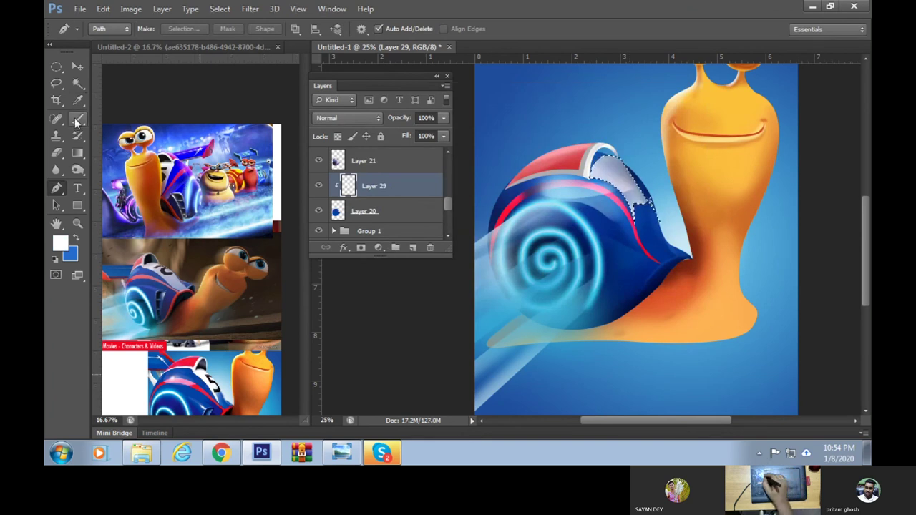
right_click(607, 166)
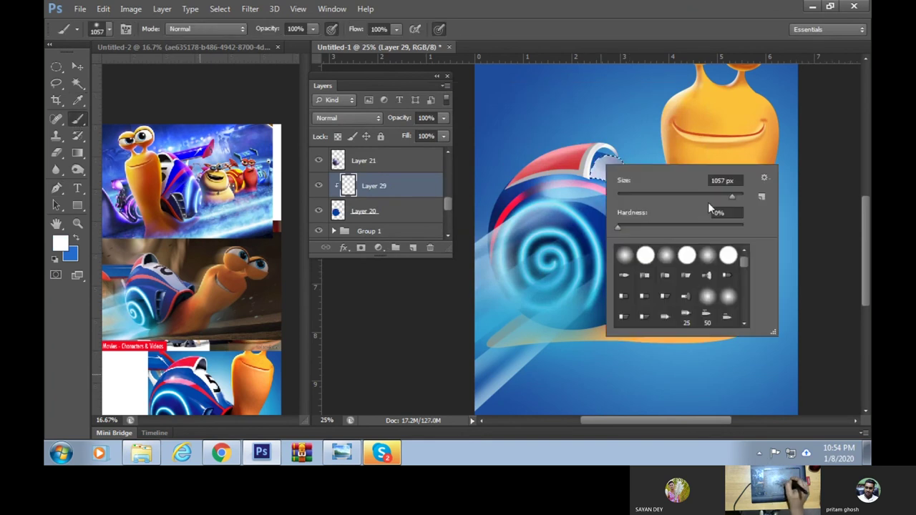
key("Return")
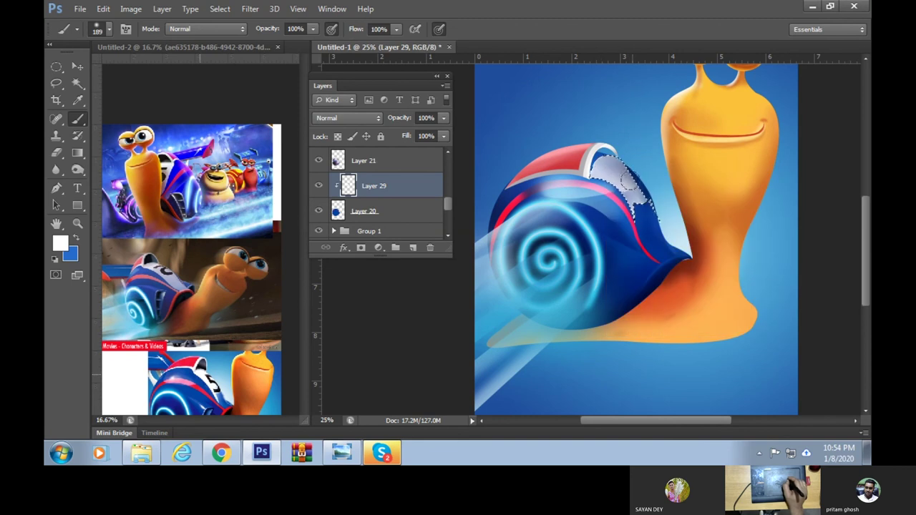
Paint a soft white highlight on the shell's upper right inside the shell outline selection
left_click(338, 211, "ctrl")
left_click_drag(640, 178, 632, 175)
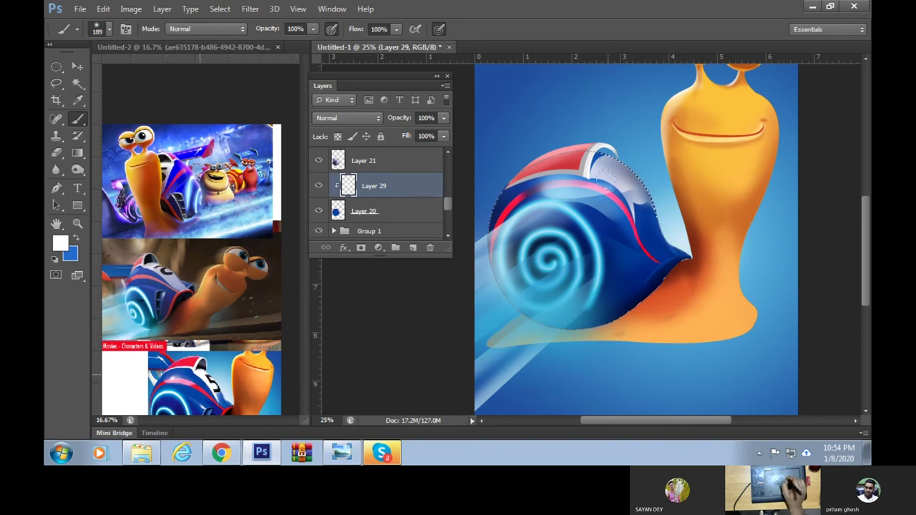
left_click(350, 186, "ctrl")
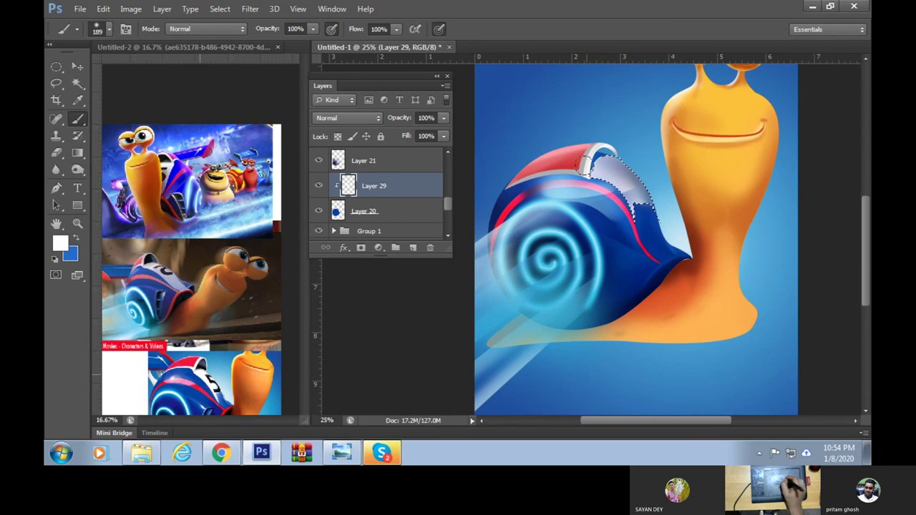
left_click(60, 243)
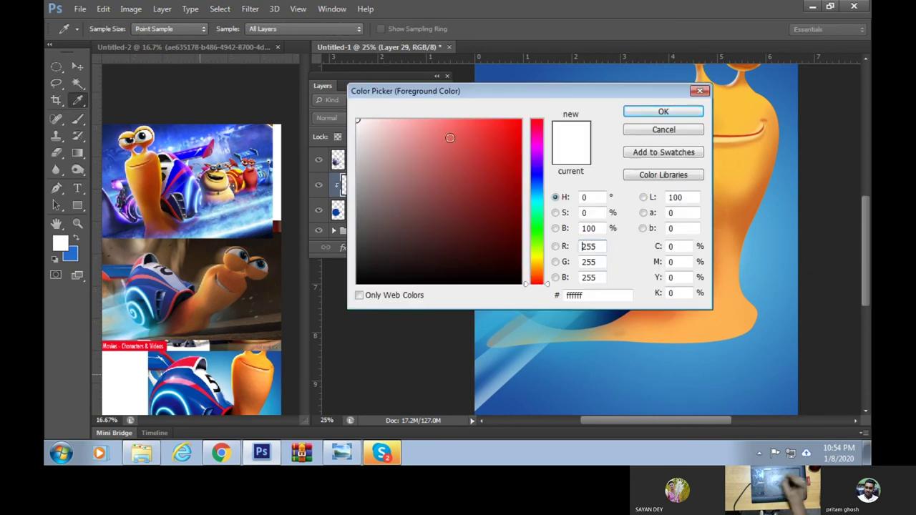
left_click(663, 112)
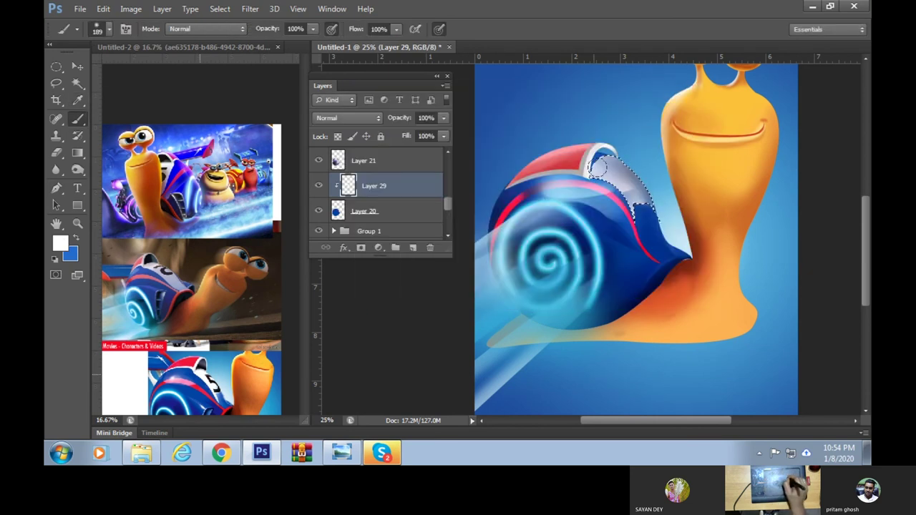
scroll(449, 190, "up", 2)
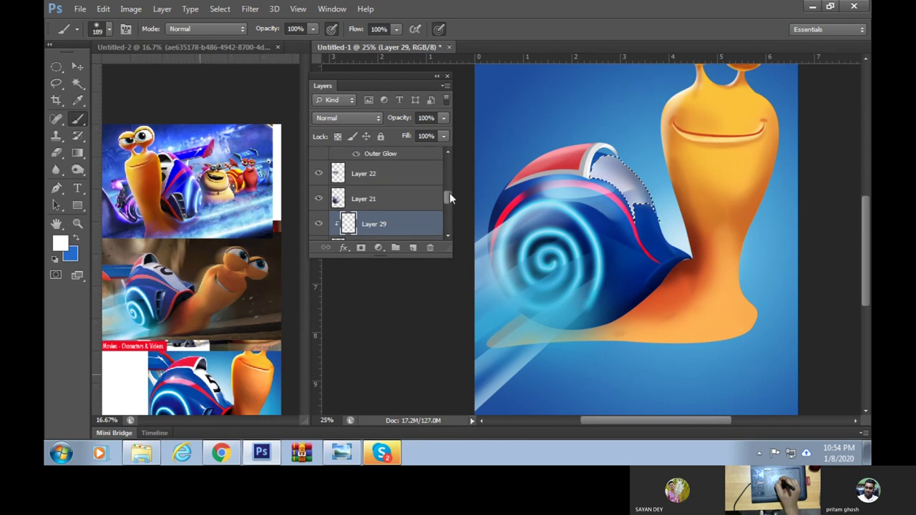
Erase Layer 21's dark shading over the highlight with a soft 226 px eraser, then deselect
left_click(387, 177)
left_click(366, 203)
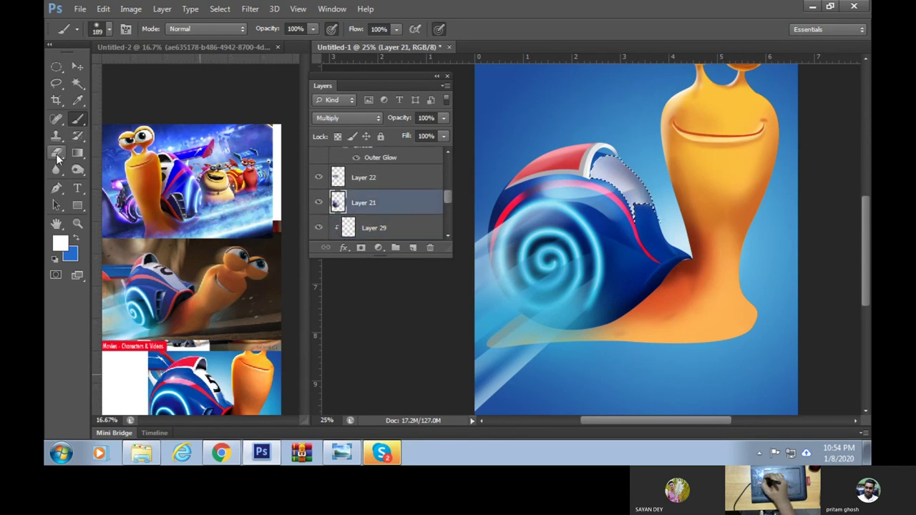
key("e")
right_click(586, 183)
left_click(680, 264)
left_click_drag(638, 204, 662, 204)
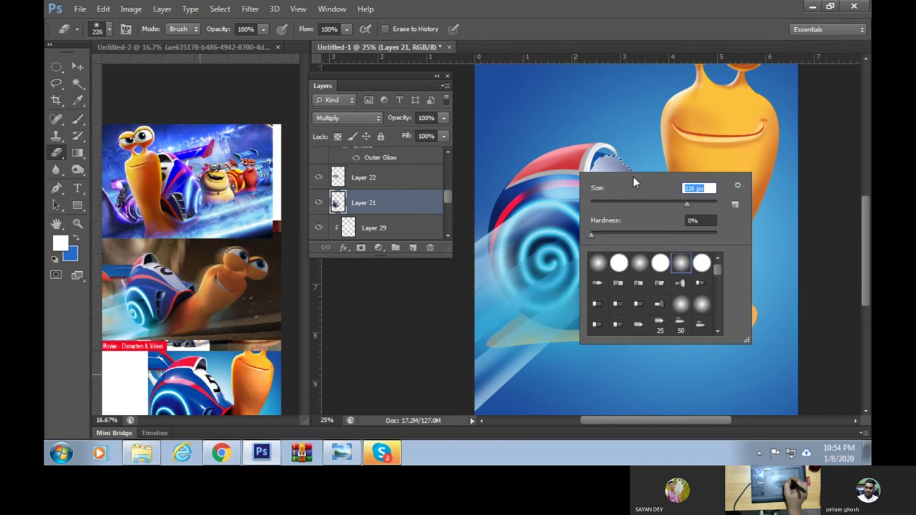
key("Return")
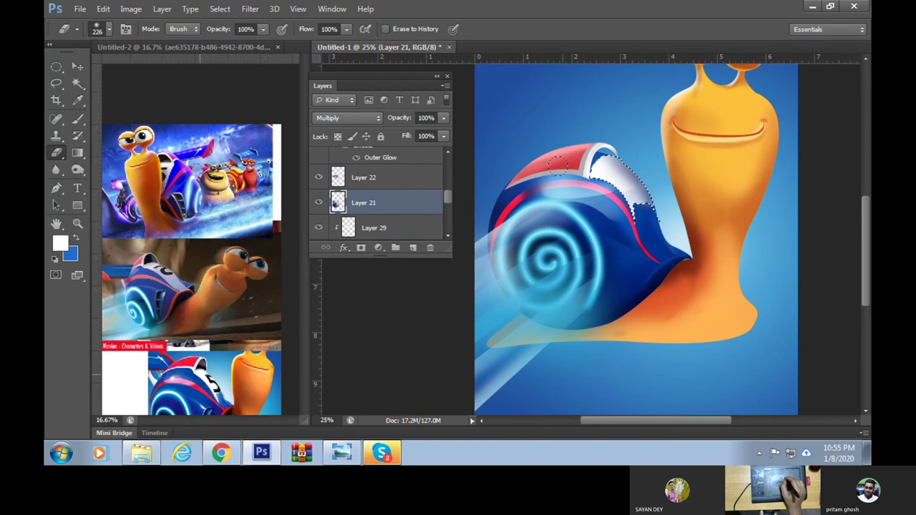
key("ctrl+d")
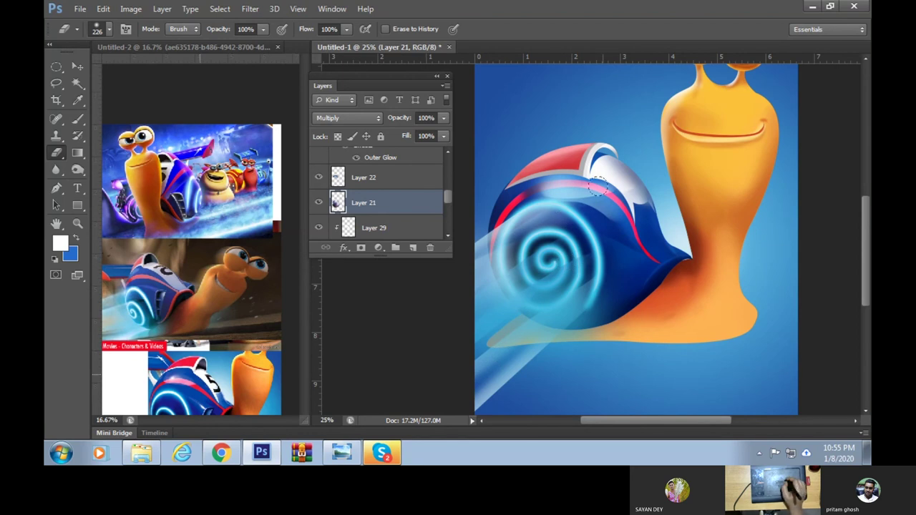
Recentre the view on the shell and neck and select Group 1
mouse_move(606, 253)
left_mouse_down()
mouse_move(644, 315)
mouse_move(652, 307)
left_mouse_up()
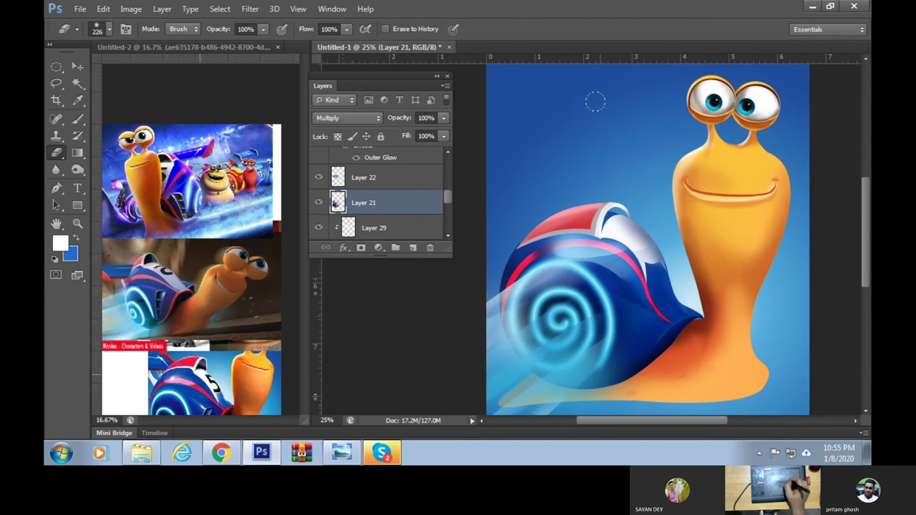
left_click_drag(594, 101, 659, 212)
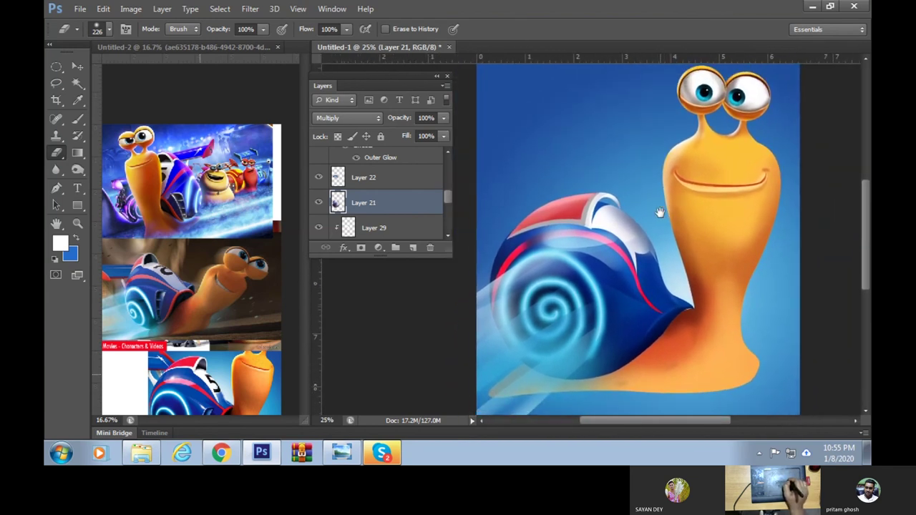
left_click_drag(616, 332, 630, 295)
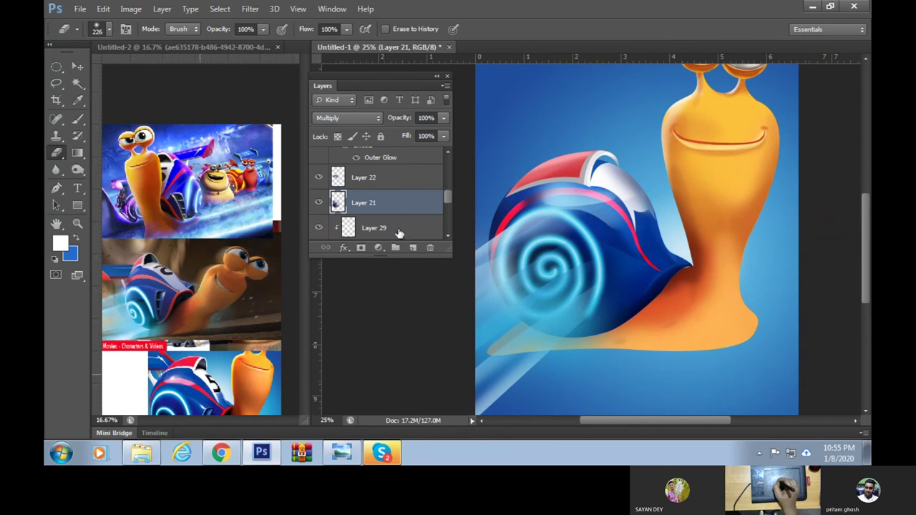
scroll(396, 207, "down", 3)
left_click(393, 199)
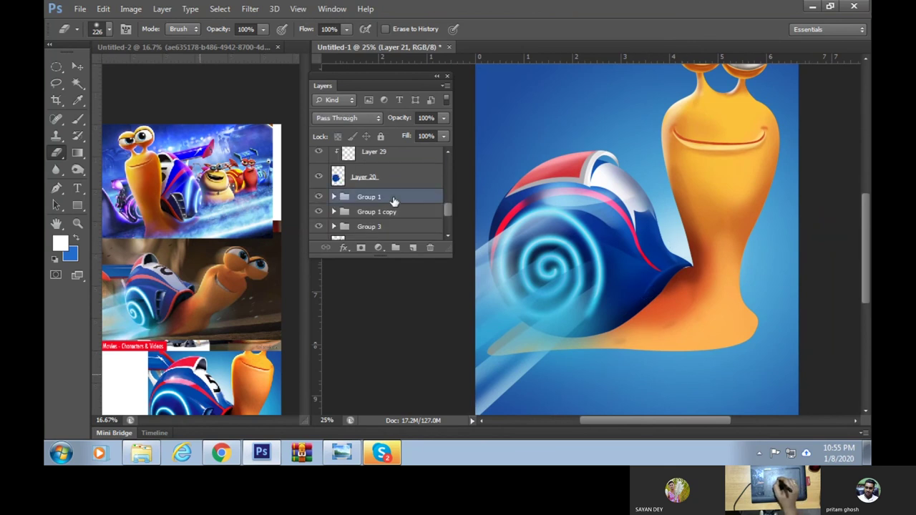
Add Layer 30 and set up a brush with black as the painting colour
left_click(412, 248)
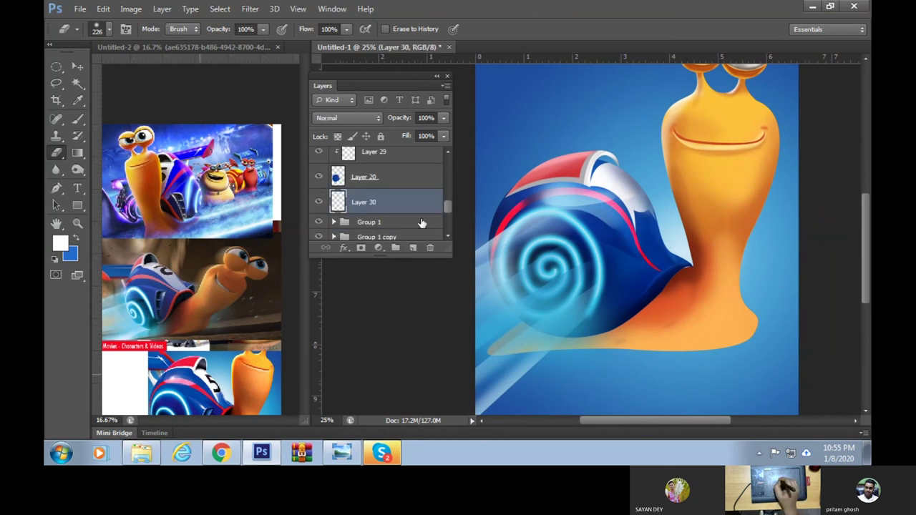
right_click(621, 247)
left_click(669, 277)
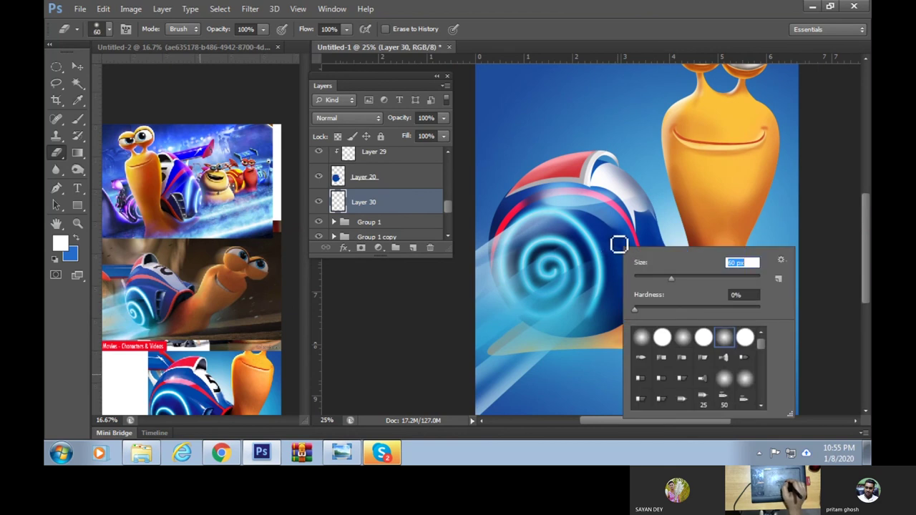
left_click(77, 119)
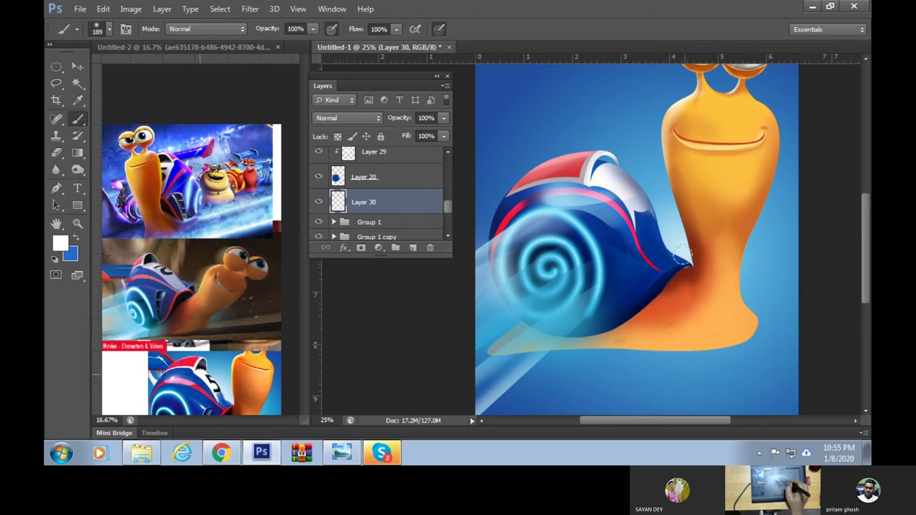
left_click(653, 293, "alt")
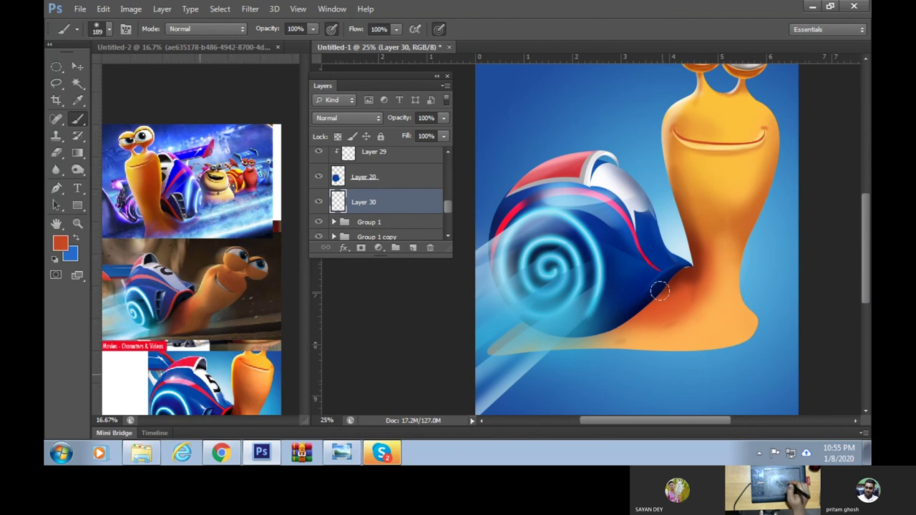
left_click(60, 244)
left_click_drag(492, 271, 522, 284)
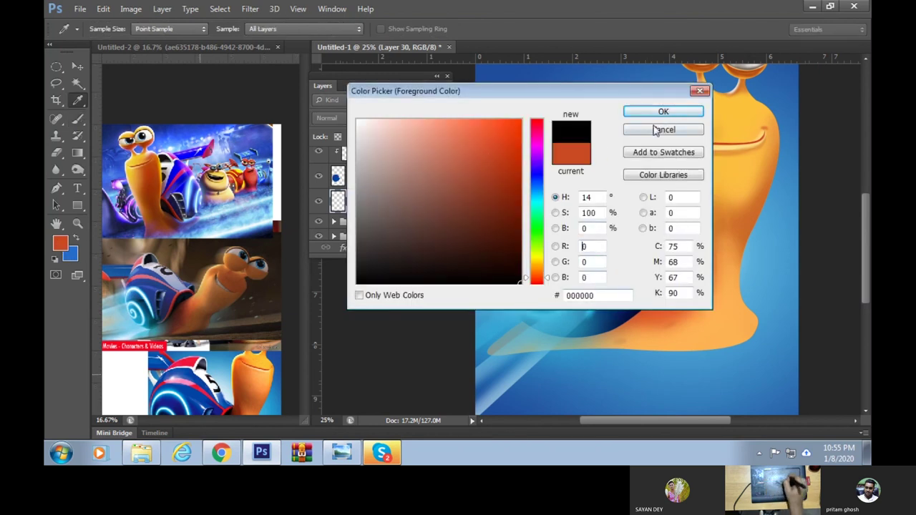
left_click(667, 113)
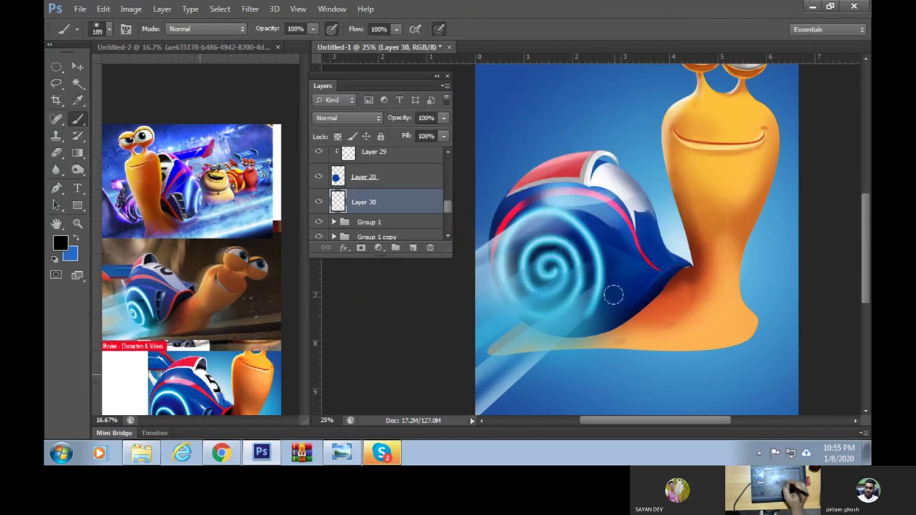
Shade where the shell meets the neck with an 82 px black brush, then zoom in
right_click(682, 231)
left_click_drag(728, 256, 737, 258)
left_click(564, 289)
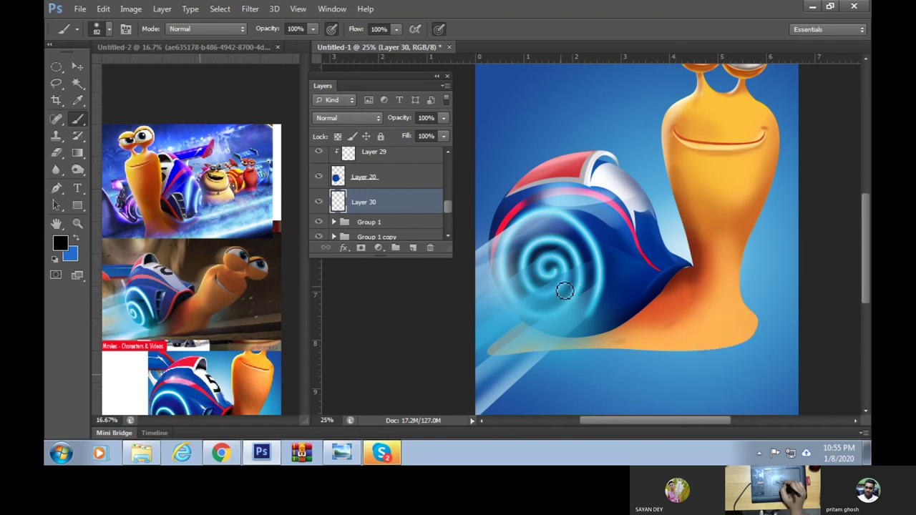
mouse_move(637, 317)
left_mouse_down()
mouse_move(677, 282)
mouse_move(632, 245)
left_mouse_up()
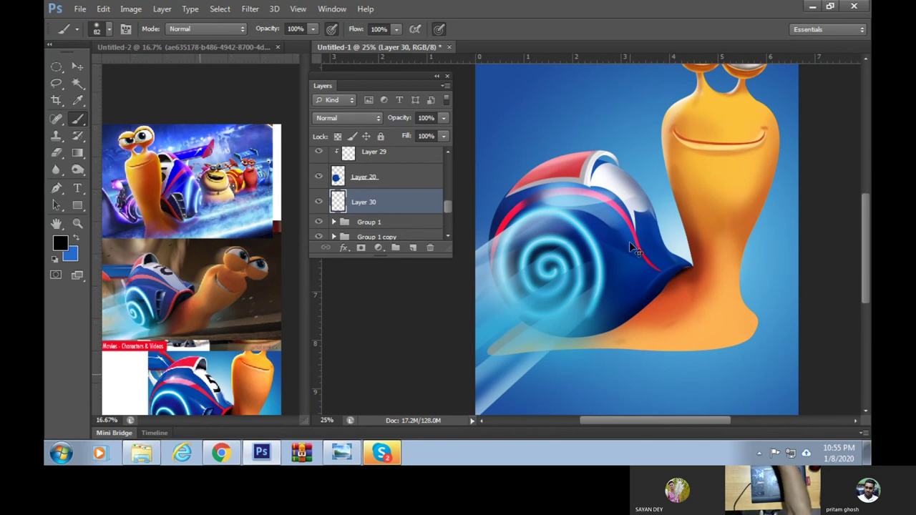
key("ctrl+plus")
scroll(629, 334, "down", 2)
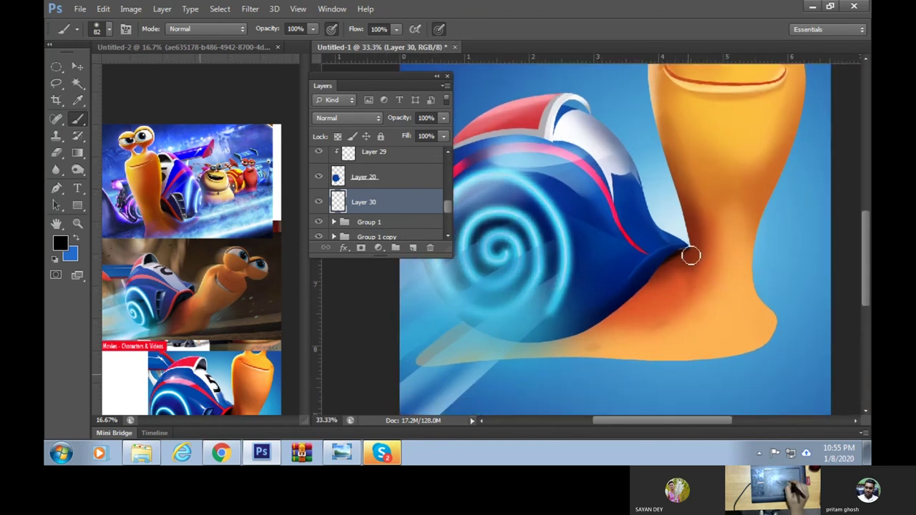
Darken the shell–neck edge with several strokes of a 101 px brush
right_click(676, 259)
left_click_drag(724, 292, 737, 291)
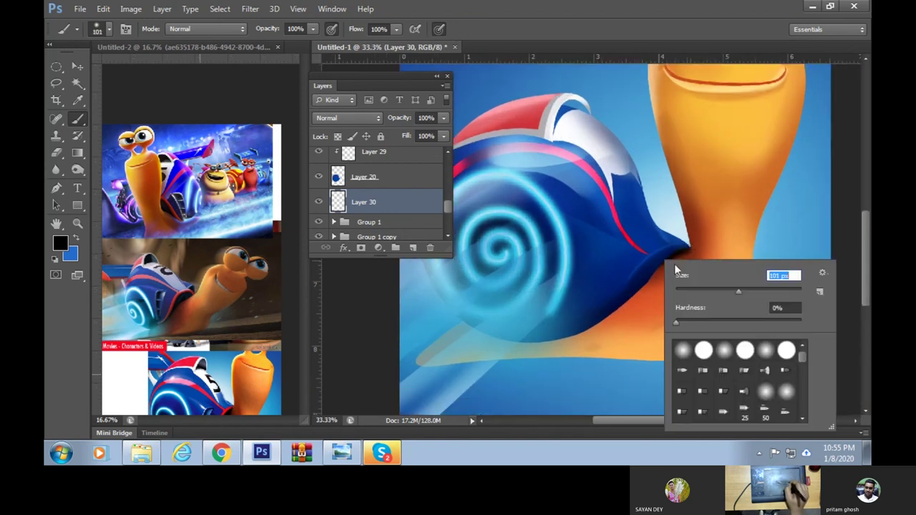
key("Return")
mouse_move(650, 265)
left_mouse_down()
mouse_move(675, 251)
mouse_move(676, 265)
left_mouse_up()
left_click_drag(593, 317, 652, 266)
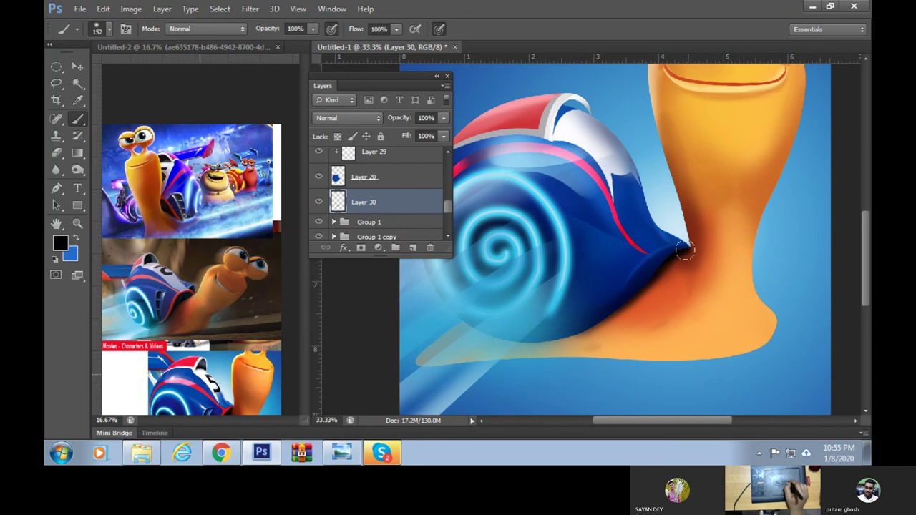
left_click_drag(639, 287, 679, 259)
Blend orange and dark shading along the shell and body edge with a 201 px brush
right_click(661, 259)
left_click_drag(761, 295, 776, 290)
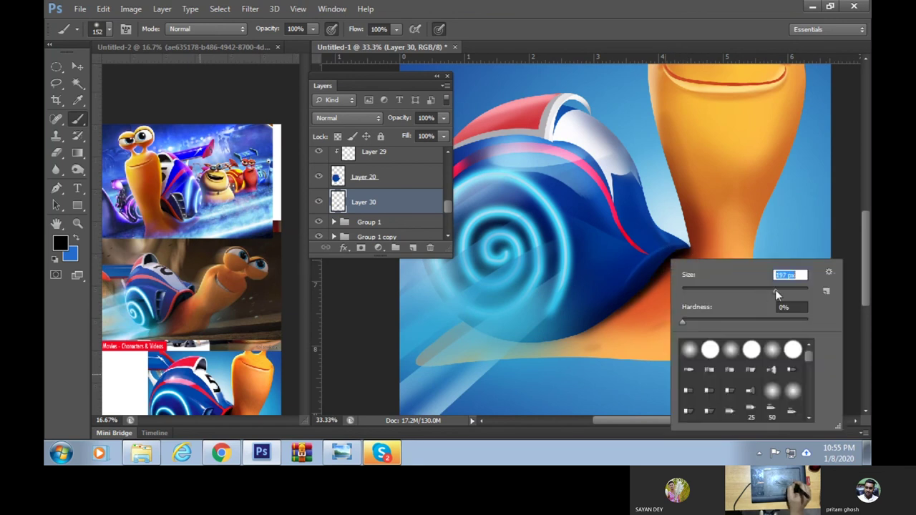
left_click(654, 302, "alt")
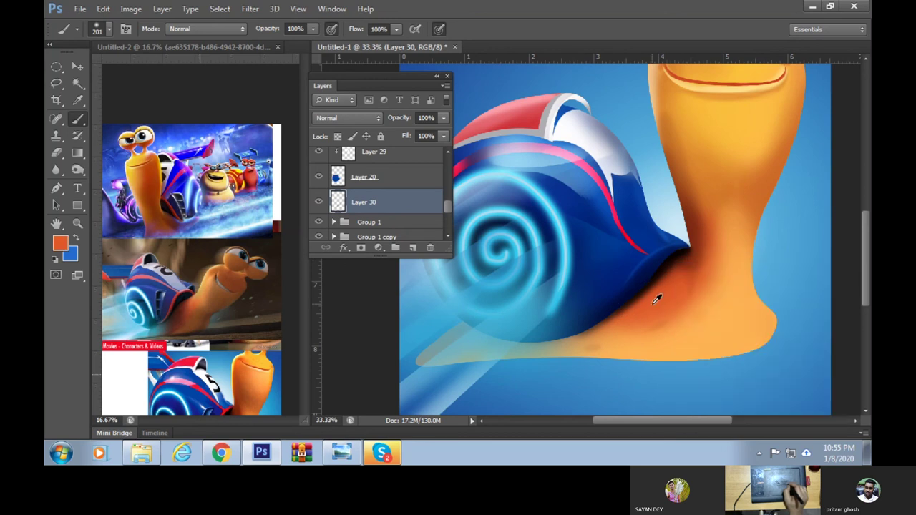
left_click_drag(633, 301, 638, 295)
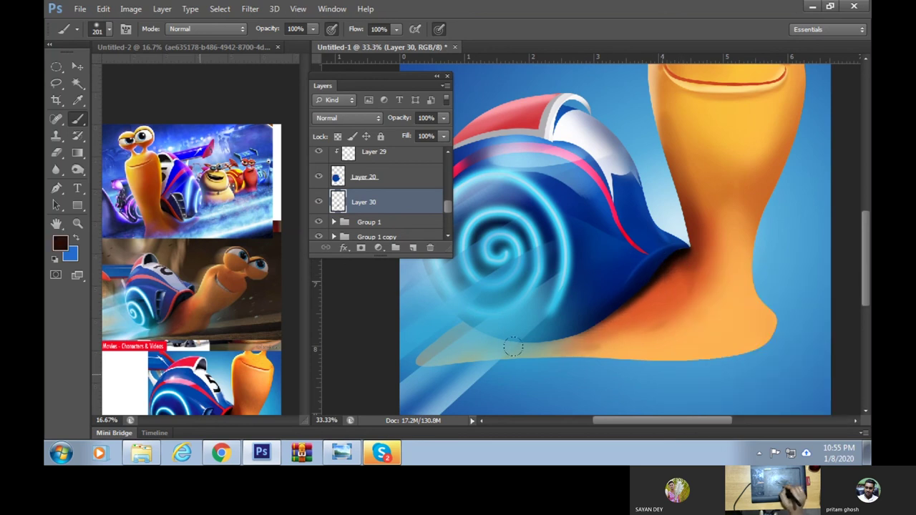
left_click_drag(551, 345, 546, 308)
left_click_drag(672, 267, 676, 250)
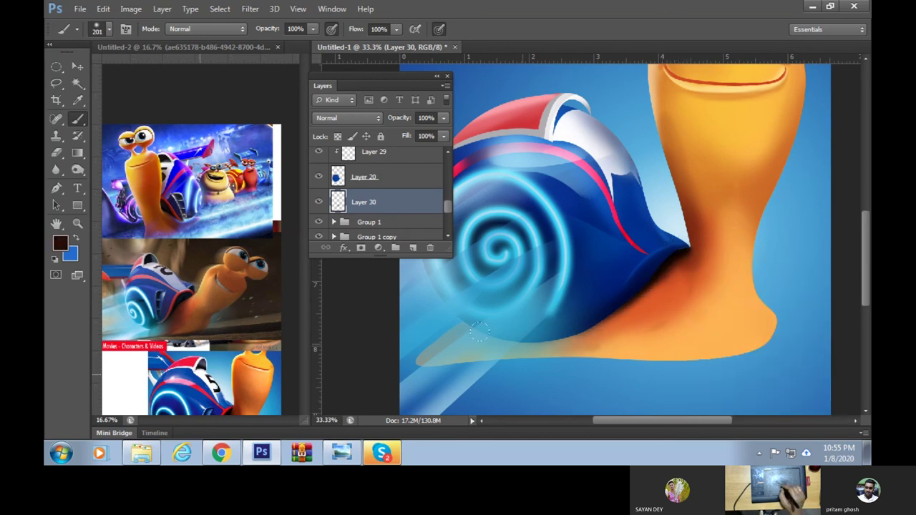
left_click_drag(514, 337, 542, 294)
Shade the orange body under the shell with a 1057 px brush, then undo the neck streak
right_click(639, 241)
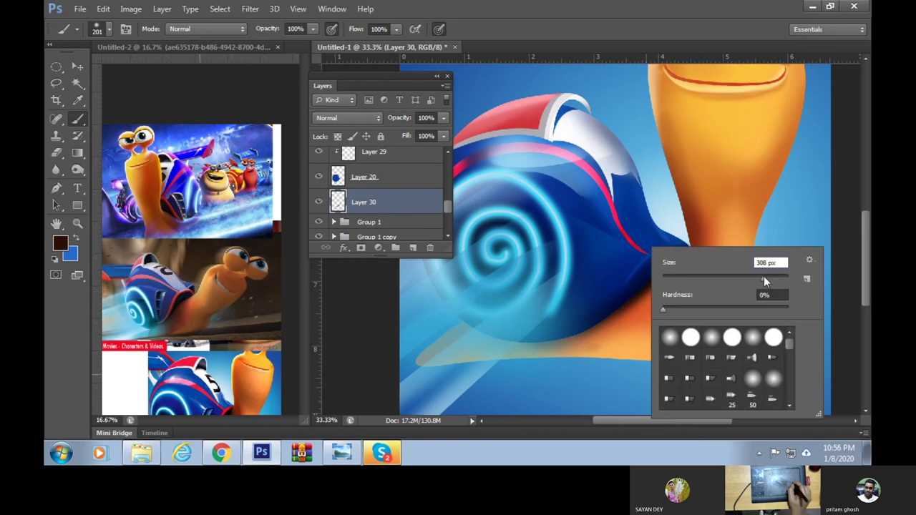
key("Return")
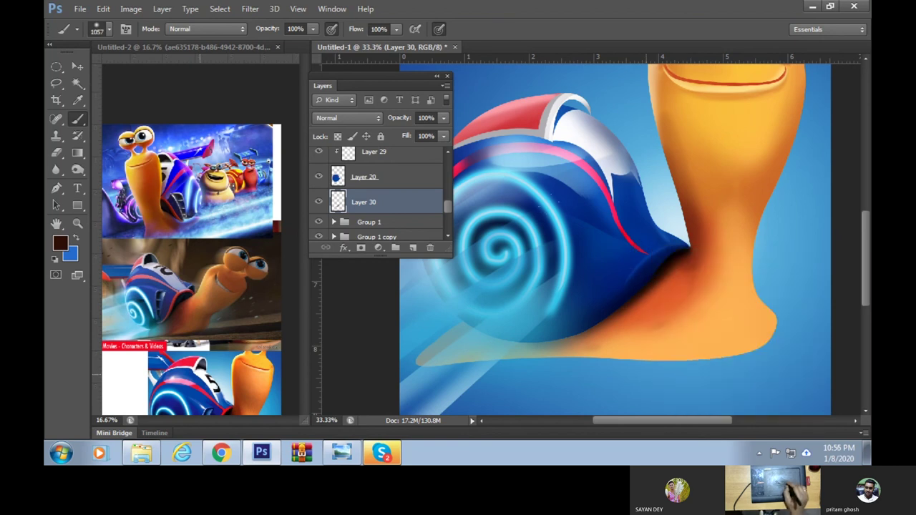
left_click_drag(672, 294, 572, 350)
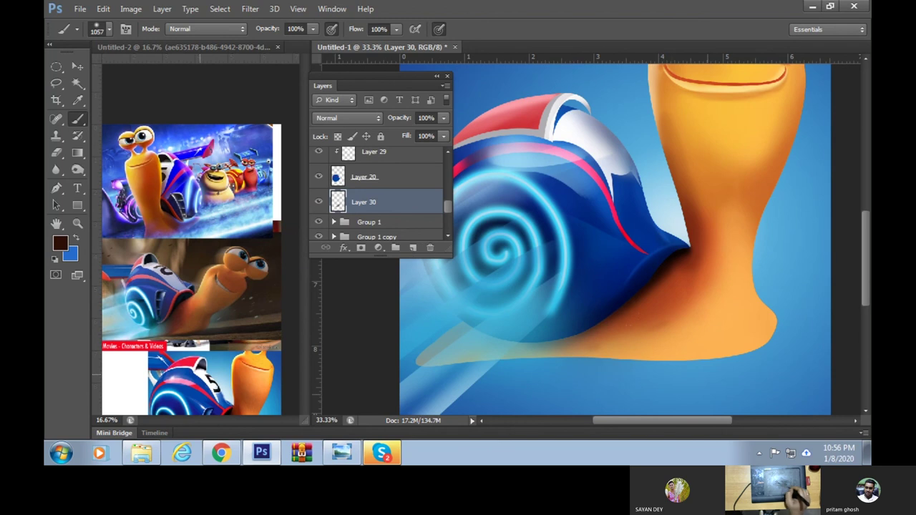
right_click(698, 269)
left_click_drag(777, 301, 809, 300)
key("Return")
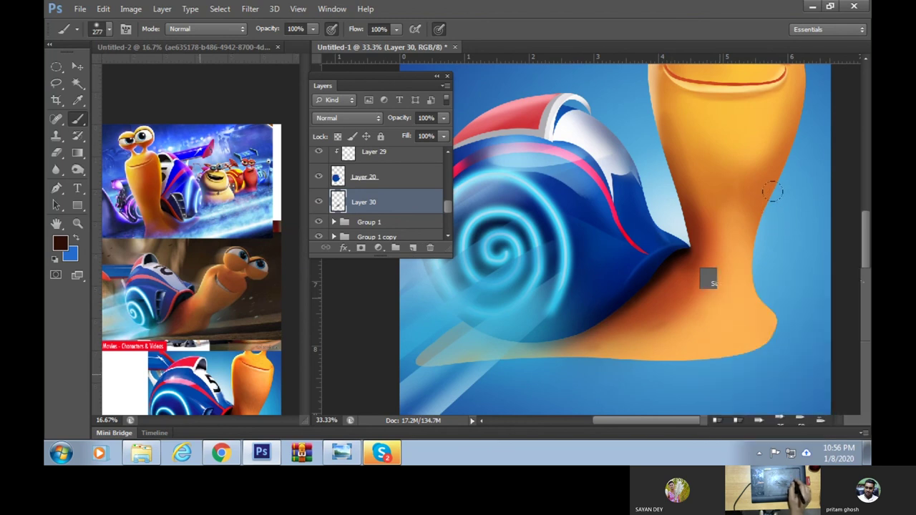
key("ctrl+z")
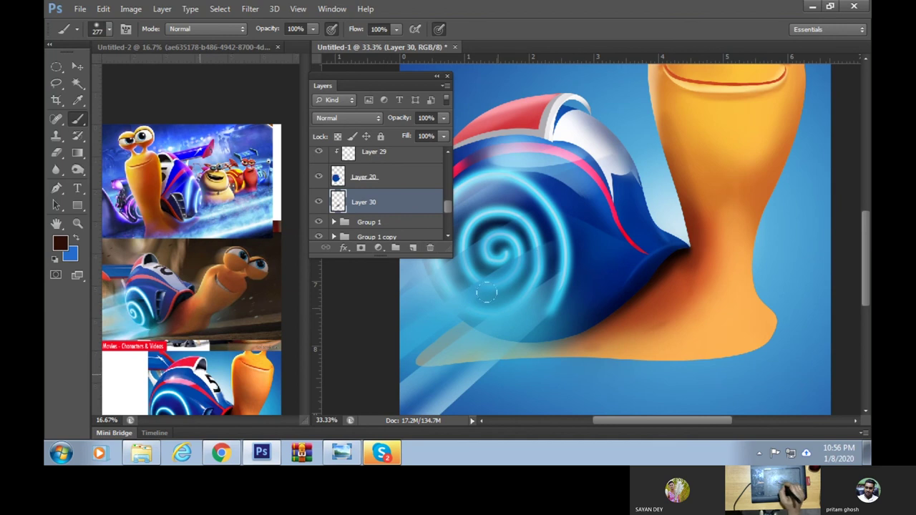
Shrink the brush to 104 px and sample orange from the snail's body
right_click(580, 252)
left_click_drag(656, 288, 671, 298)
left_click(724, 227, "alt")
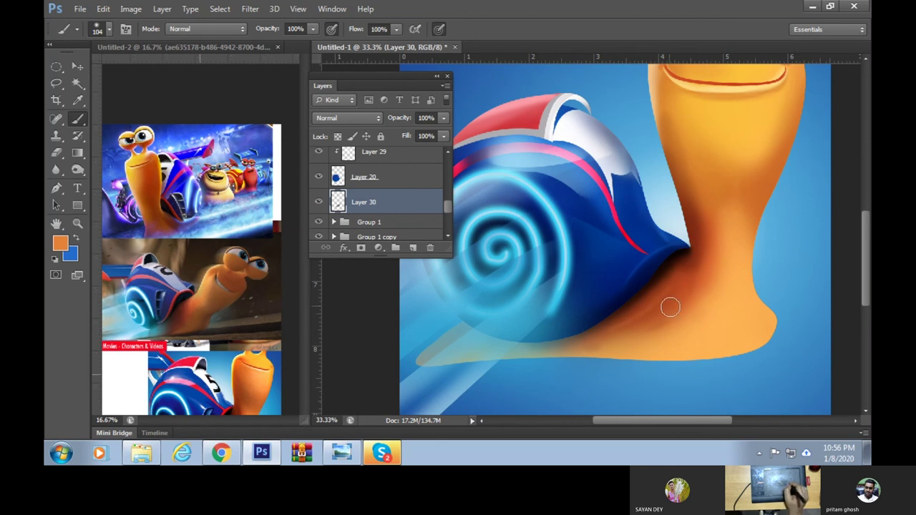
left_click(686, 324, "alt")
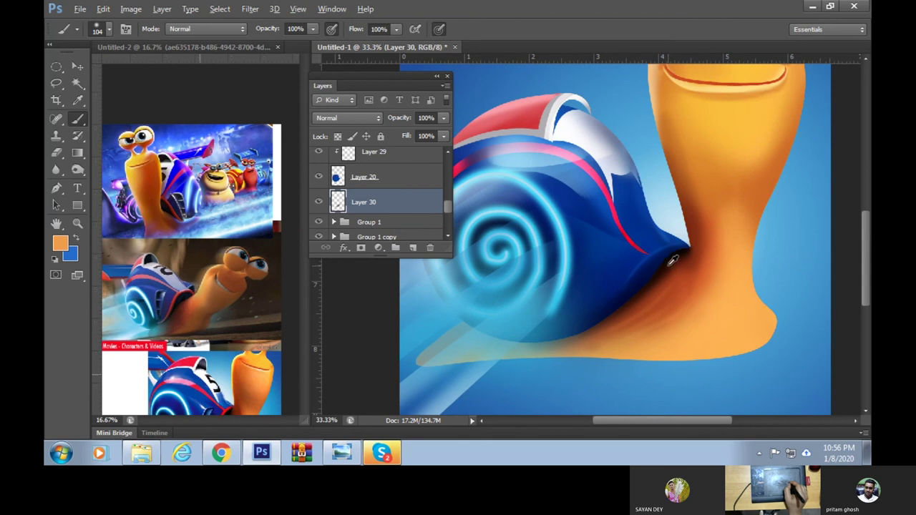
left_click(669, 263, "alt")
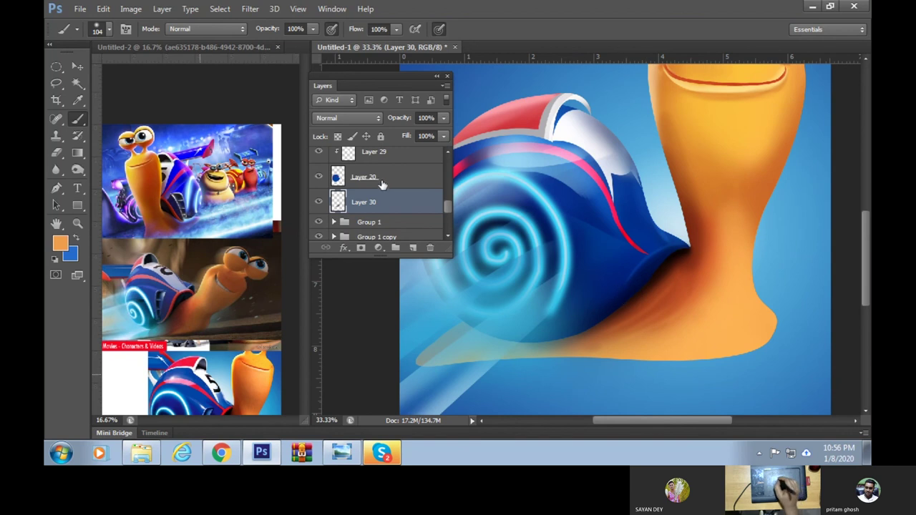
left_click_drag(449, 206, 450, 199)
Select Layer 20 and add a new clipped layer above it
left_click(409, 212)
left_click(413, 247)
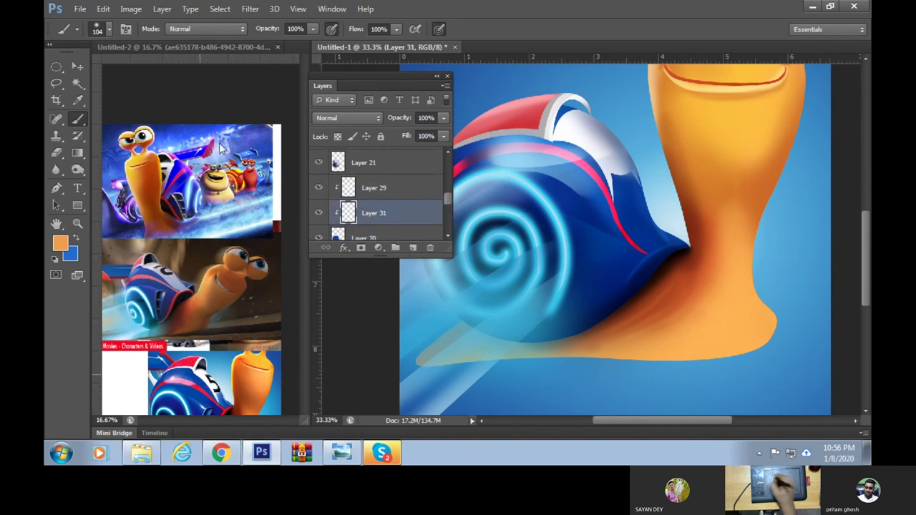
left_click(56, 188)
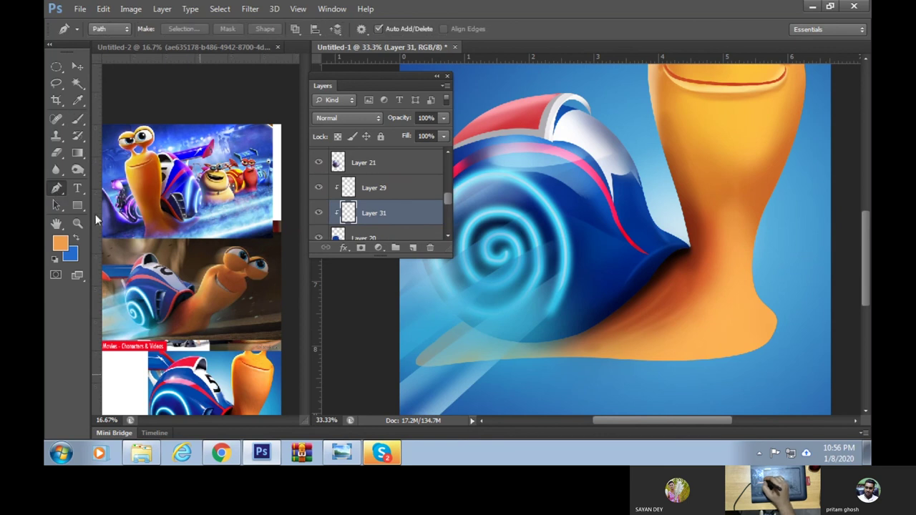
left_click(689, 248)
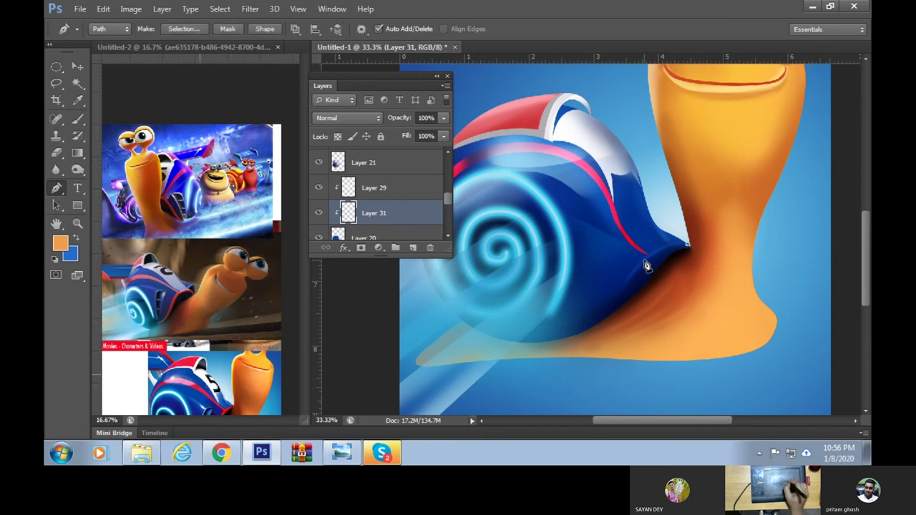
Draw a closed path along the shell's lower rim and turn it into a selection
left_click_drag(646, 256, 627, 281)
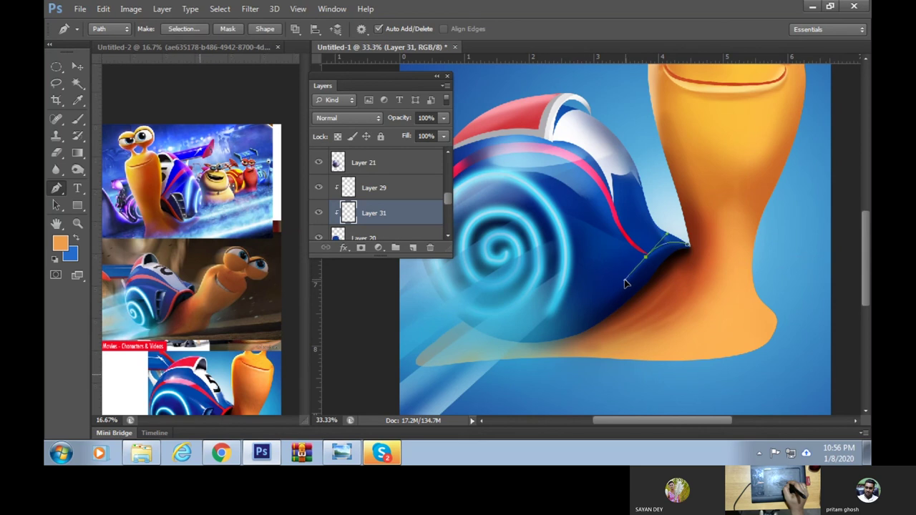
left_click_drag(581, 332, 556, 338)
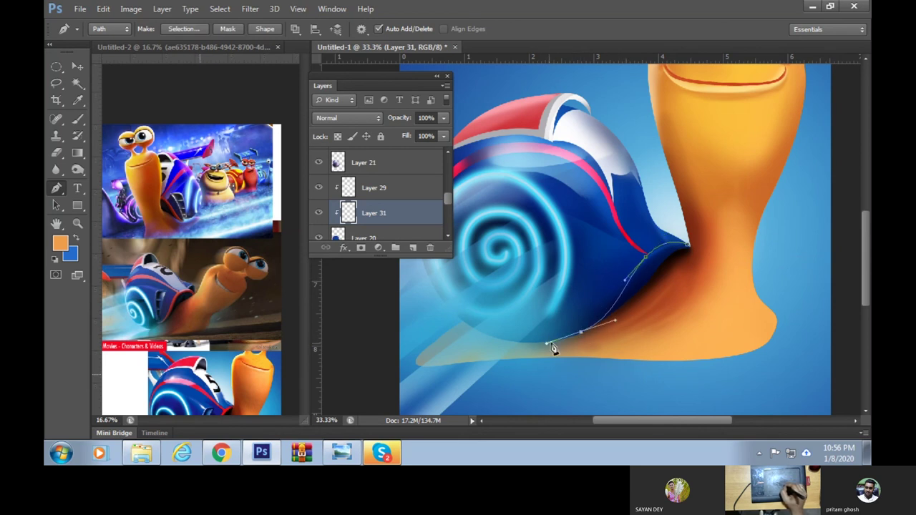
left_click(581, 333, "alt")
left_click_drag(619, 292, 632, 266)
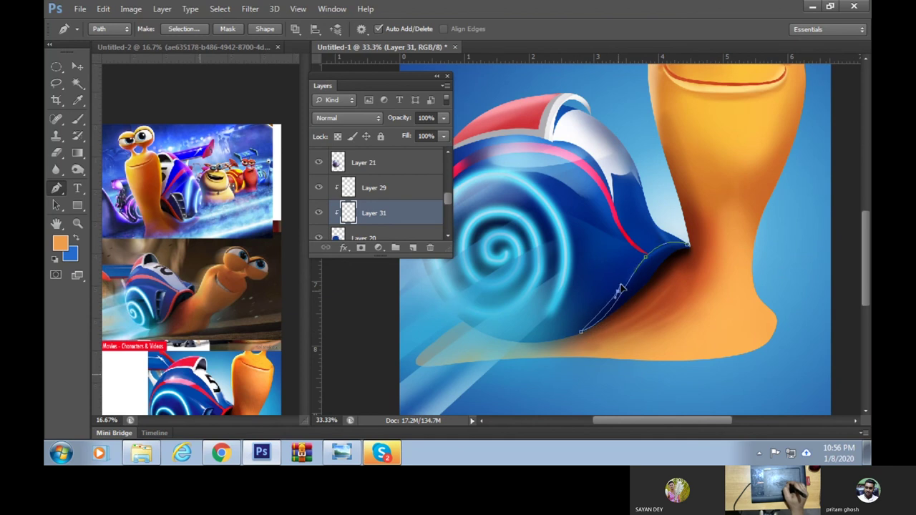
left_click(688, 248)
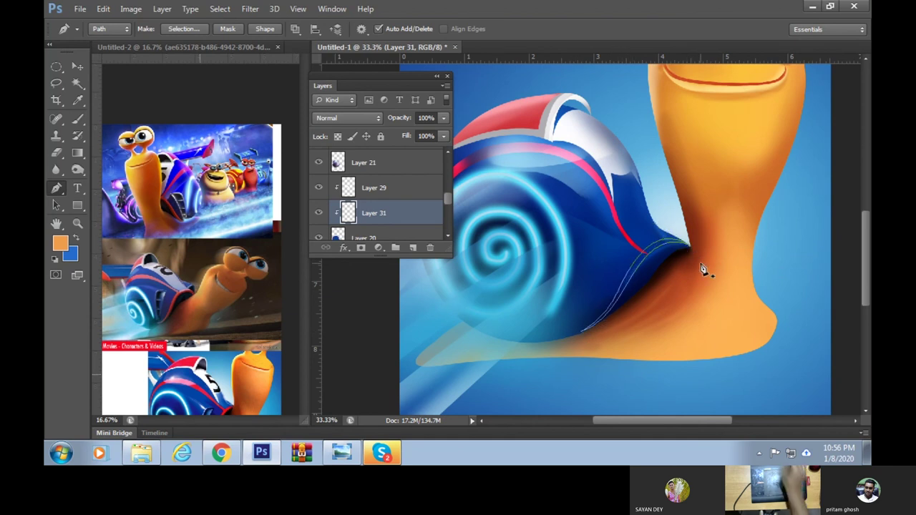
key("ctrl+Return")
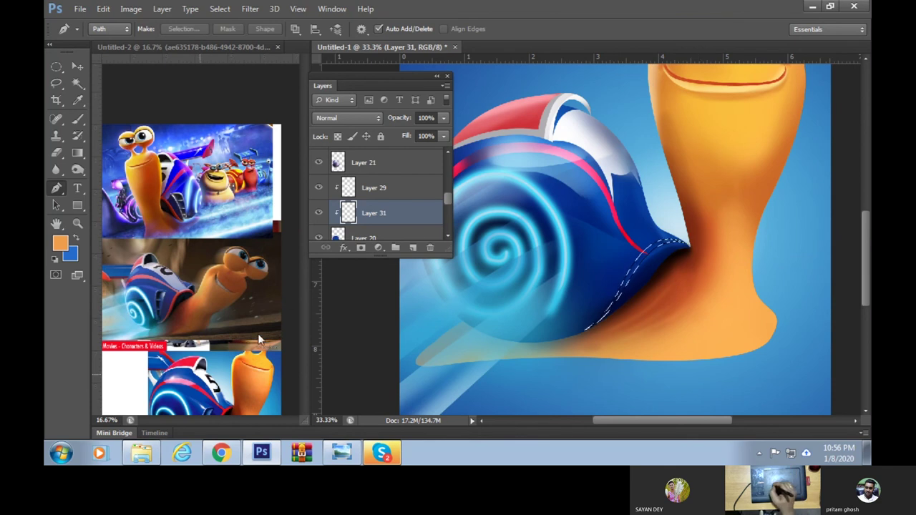
Set the colour to the shell stripe's red and stroke the path with a thin red line
left_click(62, 243)
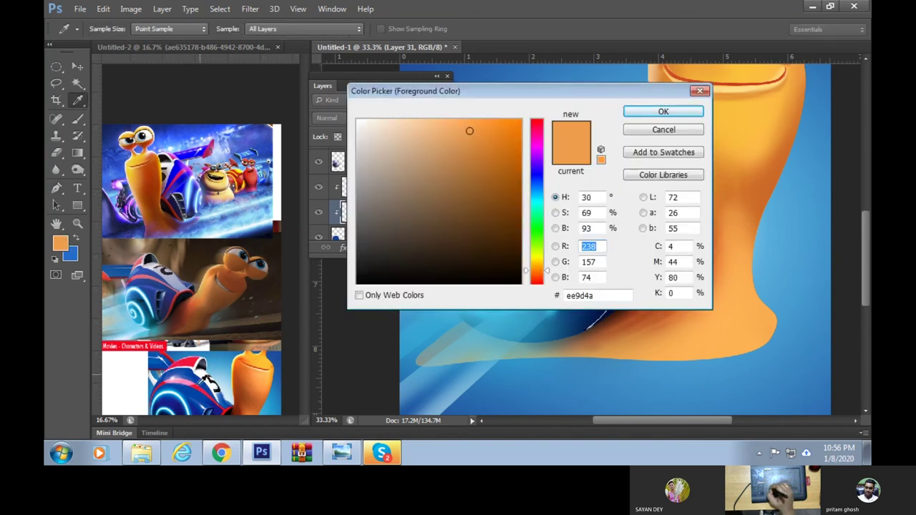
left_click(264, 333)
left_click(663, 111)
key("p")
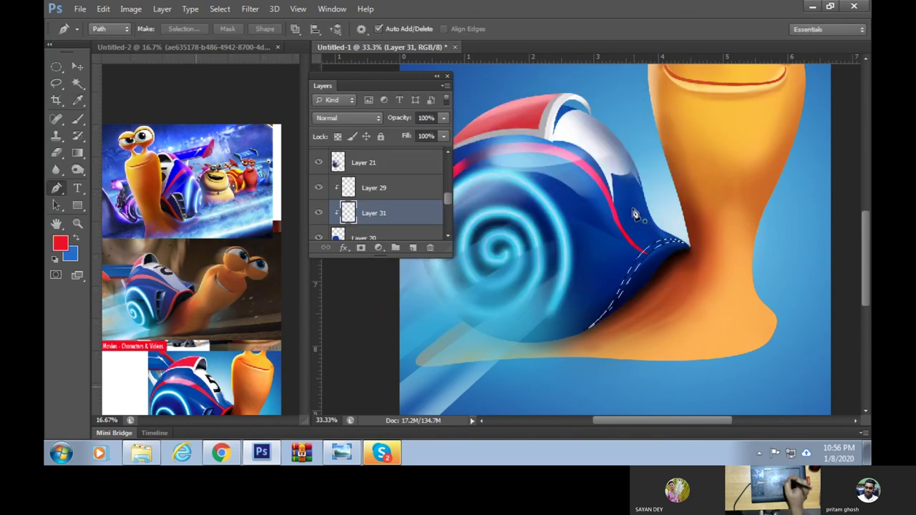
key("Return")
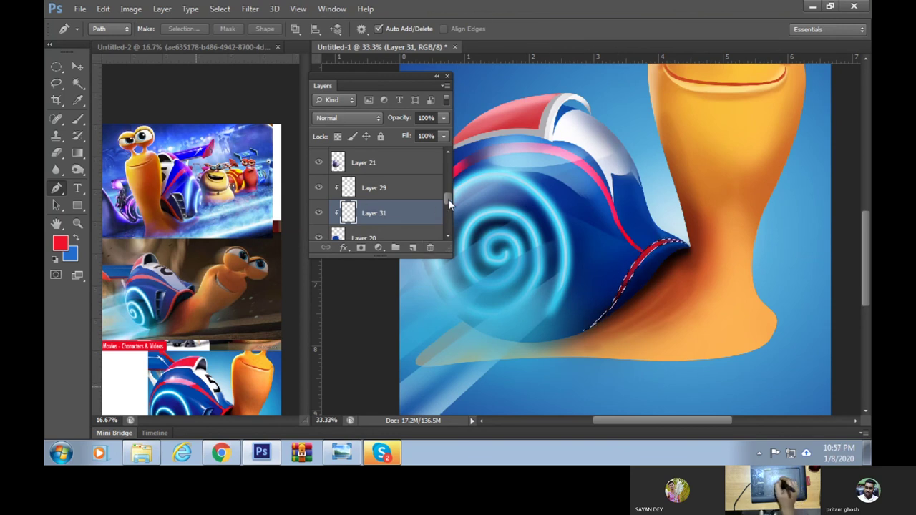
On Layer 21, brush red and a white highlight along the shell edge, then deselect
left_click(409, 165)
scroll(447, 197, "up", 1)
left_click(77, 118)
mouse_move(628, 316)
left_mouse_down()
mouse_move(654, 266)
mouse_move(619, 298)
mouse_move(651, 245)
mouse_move(641, 259)
left_mouse_up()
key("alt+]")
left_click(647, 244, "alt")
left_click(644, 260, "alt")
key("ctrl+d")
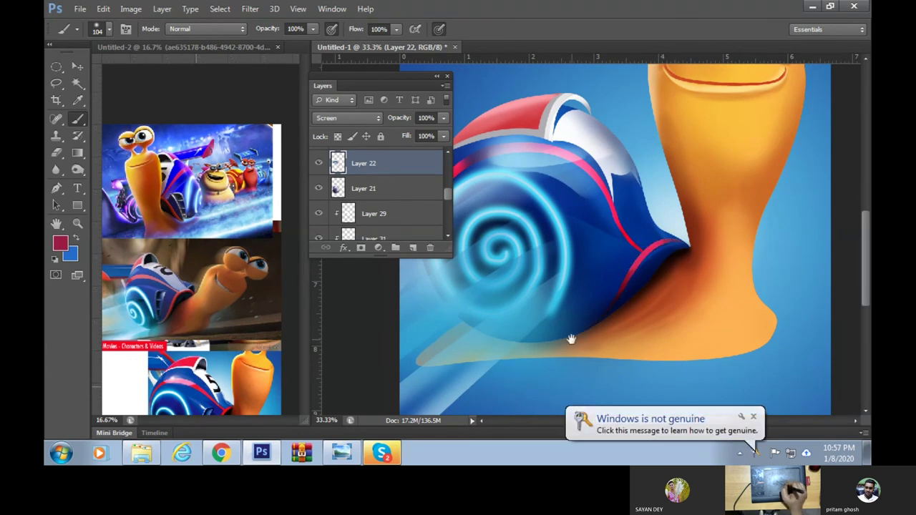
Recentre the snail in view and briefly load, then clear, the red shell top selection
left_click_drag(572, 333, 639, 327)
scroll(632, 296, "down", 1)
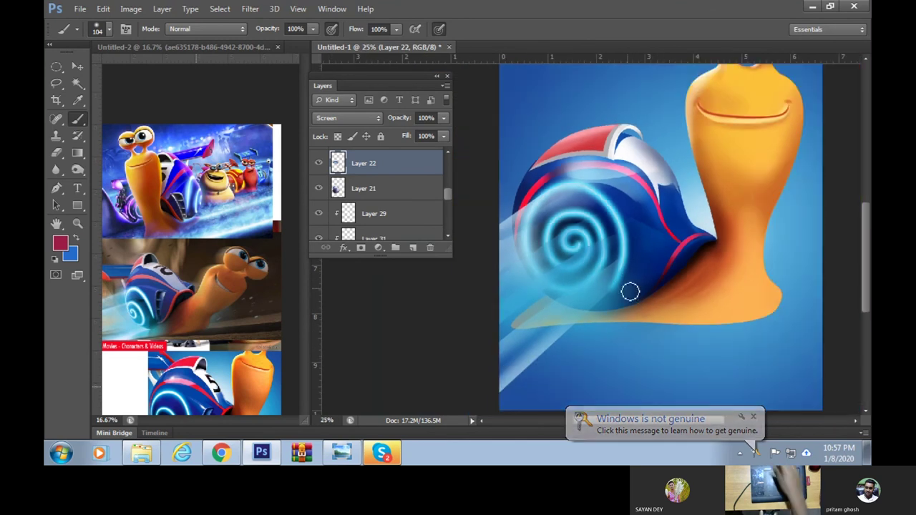
mouse_move(591, 338)
left_mouse_down()
mouse_move(616, 348)
mouse_move(642, 331)
mouse_move(620, 329)
mouse_move(607, 305)
left_mouse_up()
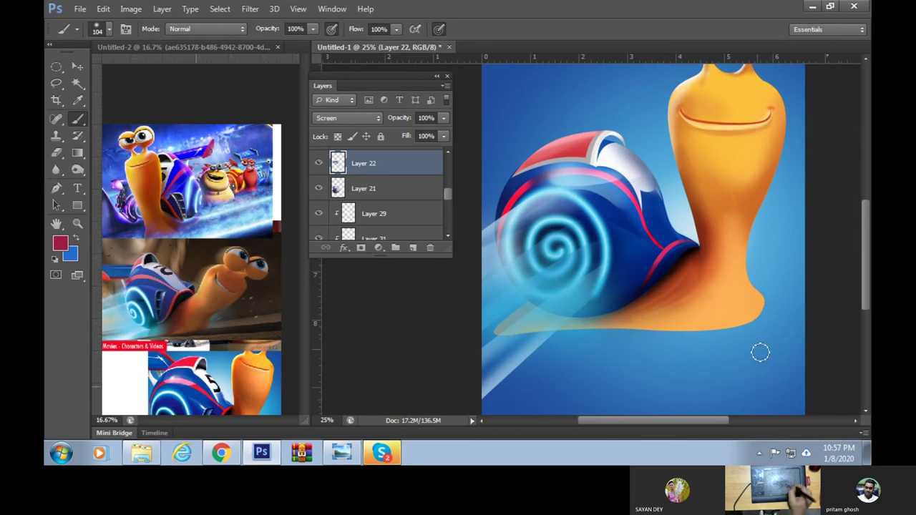
mouse_move(447, 197)
left_mouse_down()
mouse_move(445, 214)
mouse_move(455, 176)
left_mouse_up()
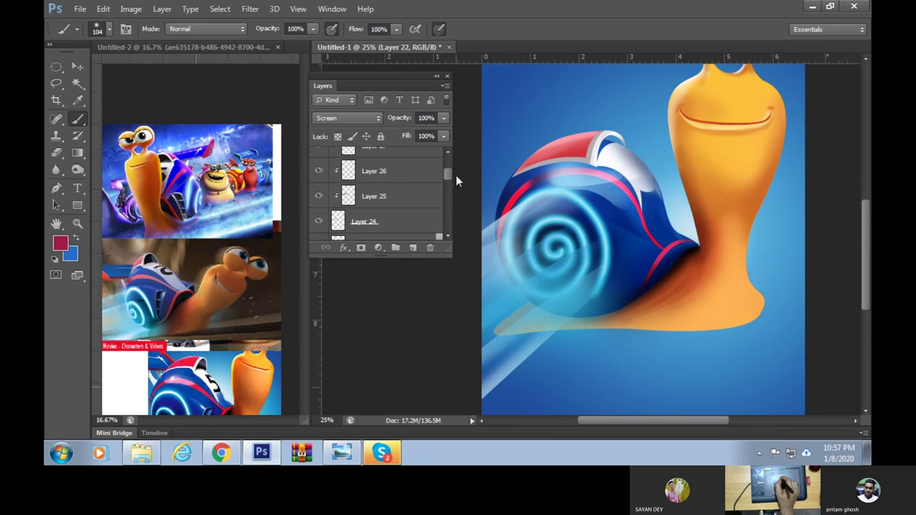
left_click(349, 197, "ctrl")
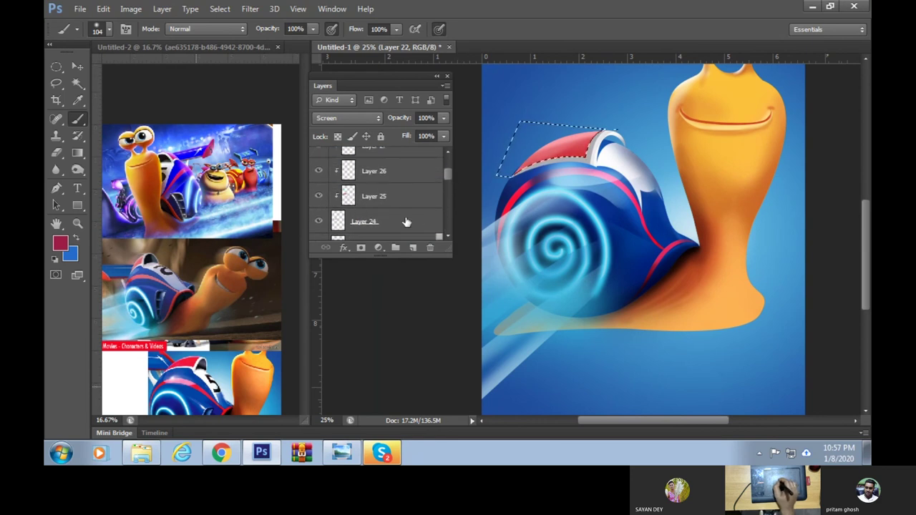
key("ctrl+d")
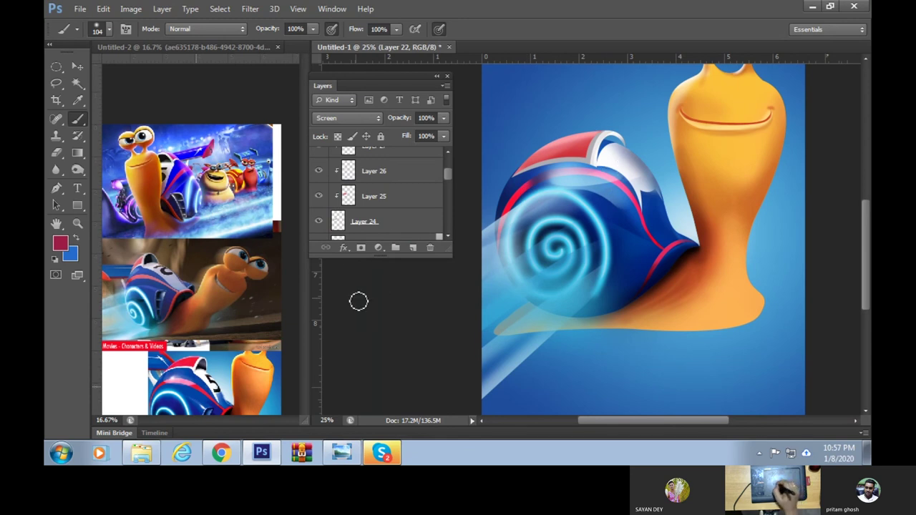
left_click_drag(448, 176, 448, 187)
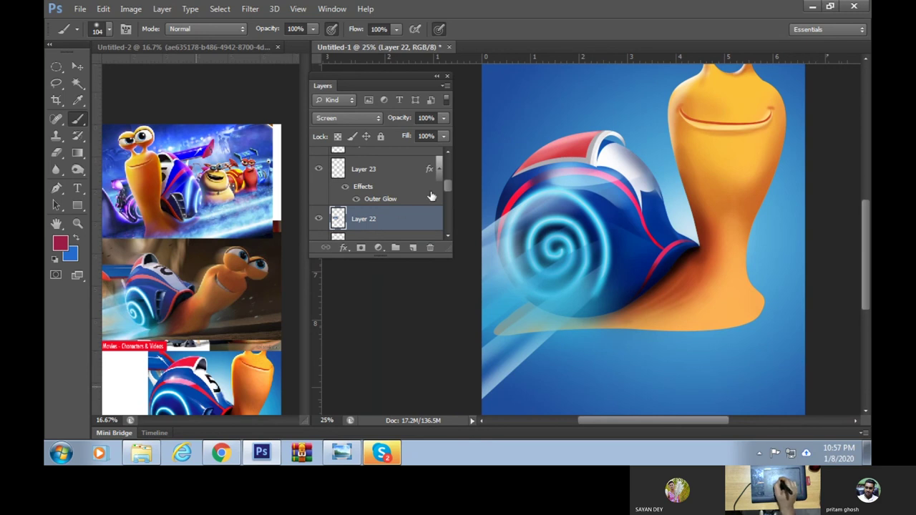
scroll(448, 191, "down", 3)
scroll(451, 197, "down", 1)
scroll(390, 213, "down", 1)
scroll(429, 204, "down", 2)
On Layer 30, set a 66 px brush at 100% hardness and sample the shell's dark blue
left_click(372, 213)
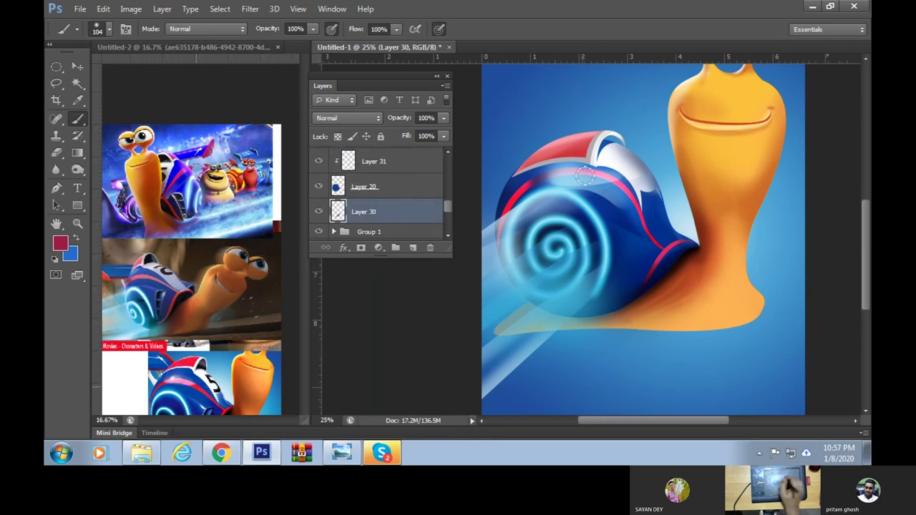
right_click(597, 170)
left_click(716, 255)
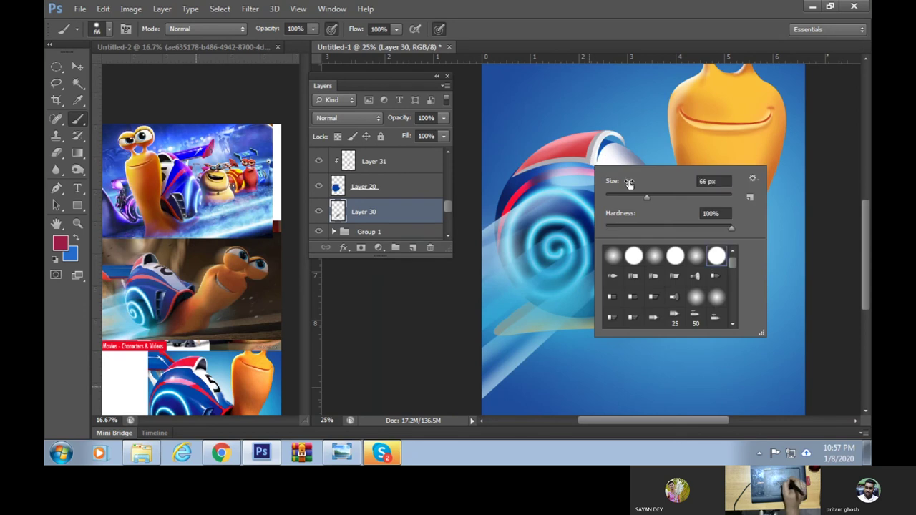
left_click(621, 150)
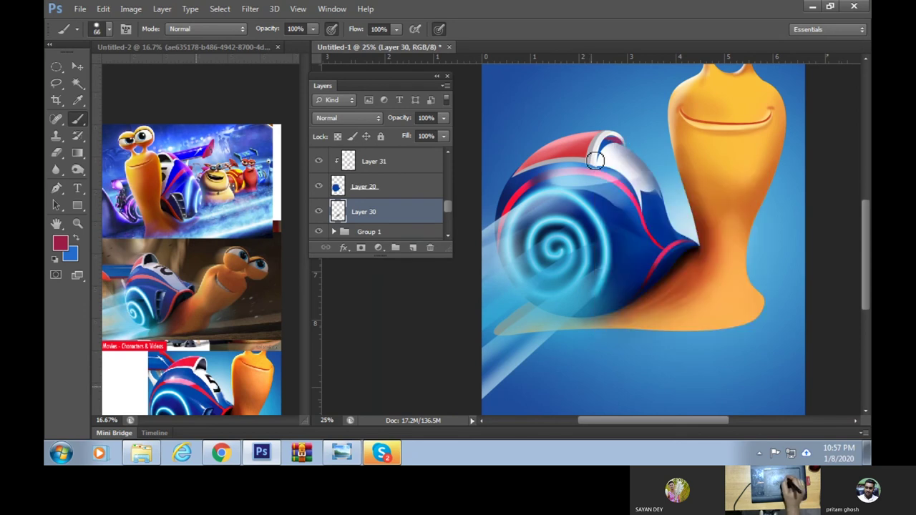
left_click(551, 223, "alt")
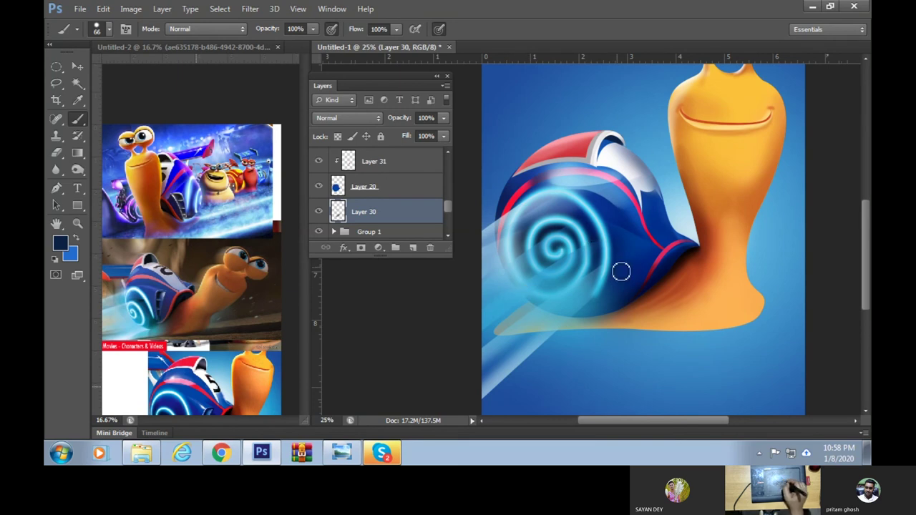
Pan to recentre the snail with its eyes visible and make Layer 22 active
left_click_drag(605, 353, 627, 315)
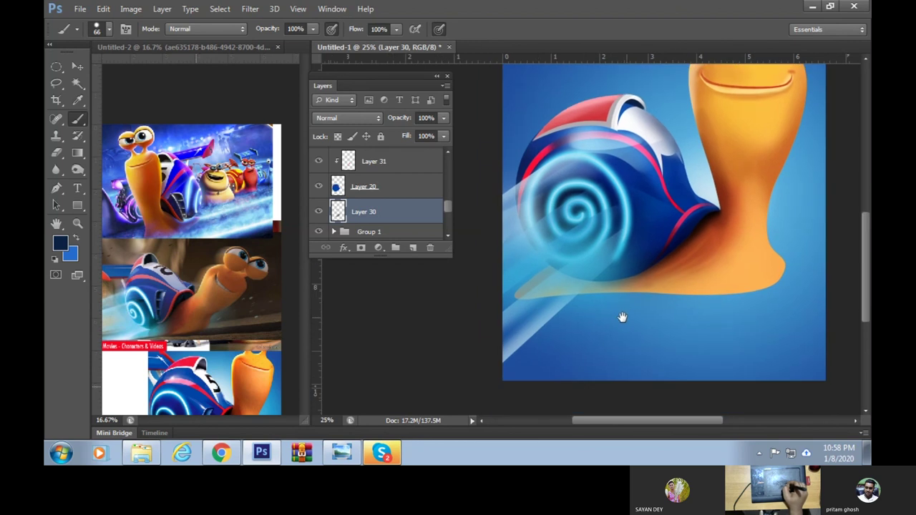
mouse_move(670, 244)
left_mouse_down()
mouse_move(622, 377)
mouse_move(650, 368)
left_mouse_up()
mouse_move(646, 286)
left_mouse_down()
mouse_move(673, 330)
mouse_move(694, 268)
left_mouse_up()
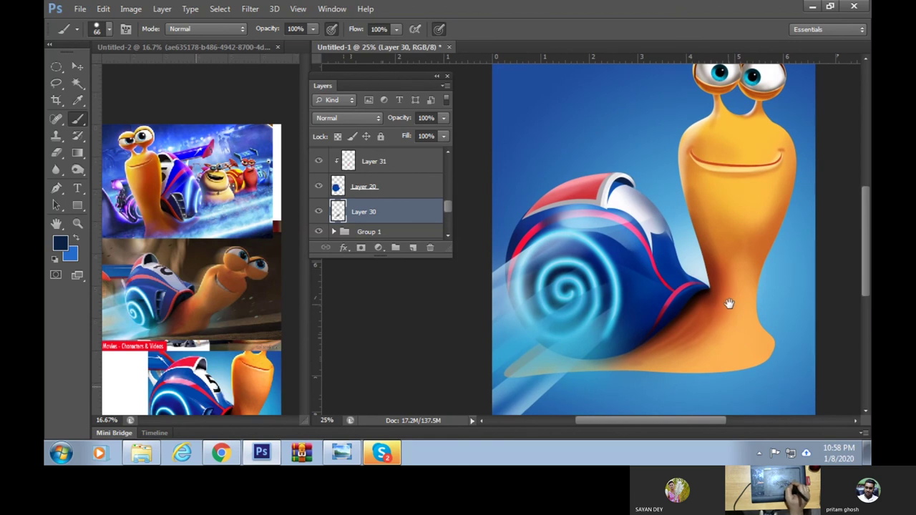
left_click_drag(709, 315, 700, 325)
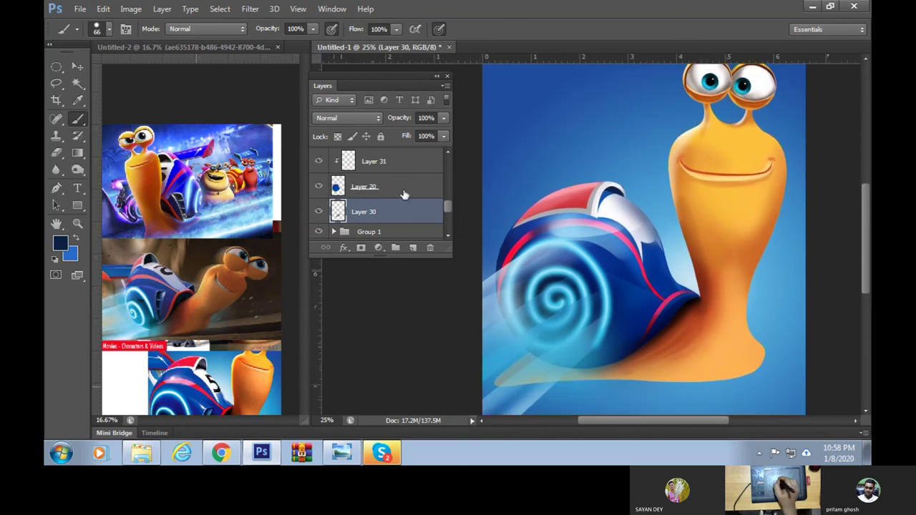
left_click_drag(448, 208, 448, 192)
left_click(408, 192)
On a new layer, Pen-trace a panel on the shell beside the red stripe and make it a selection
left_click(413, 247)
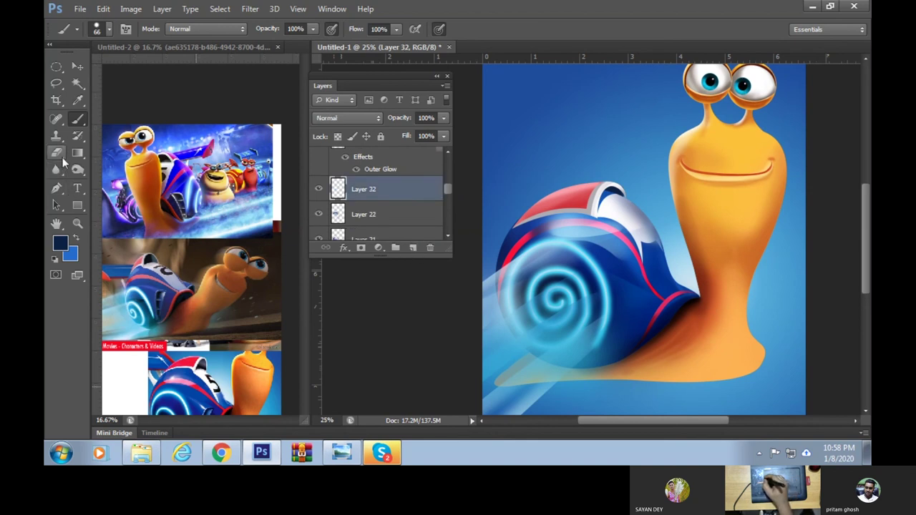
left_click(57, 188)
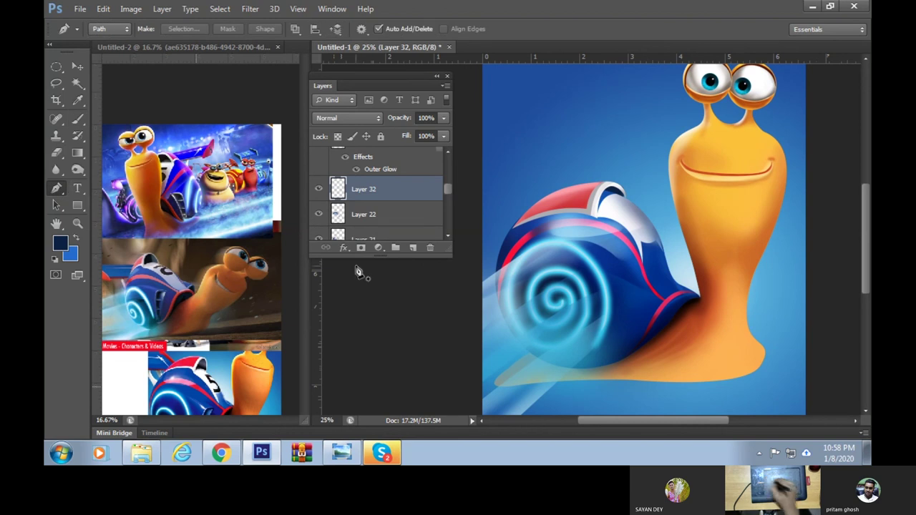
left_click(644, 296)
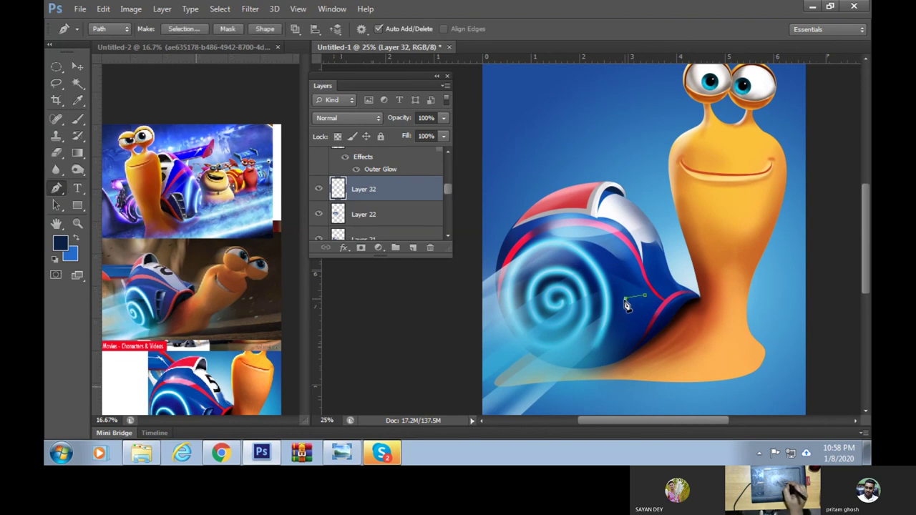
left_click(622, 347)
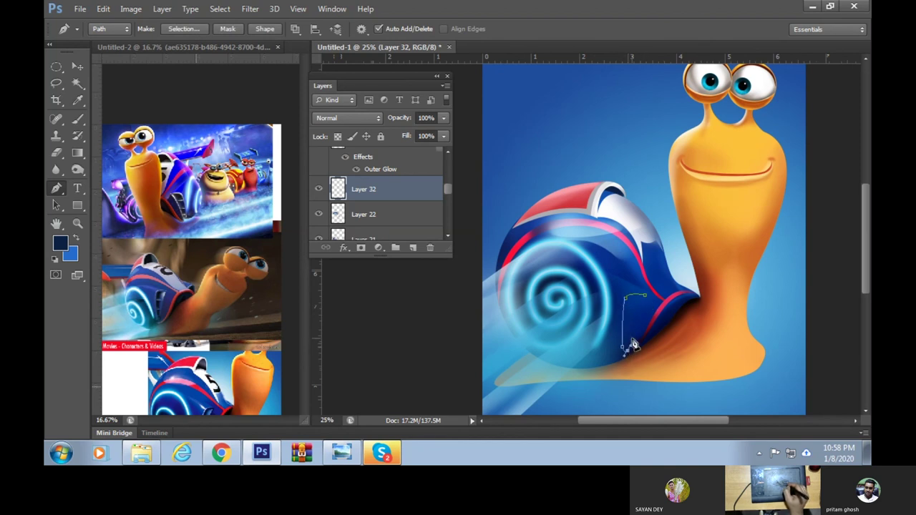
left_click(649, 303)
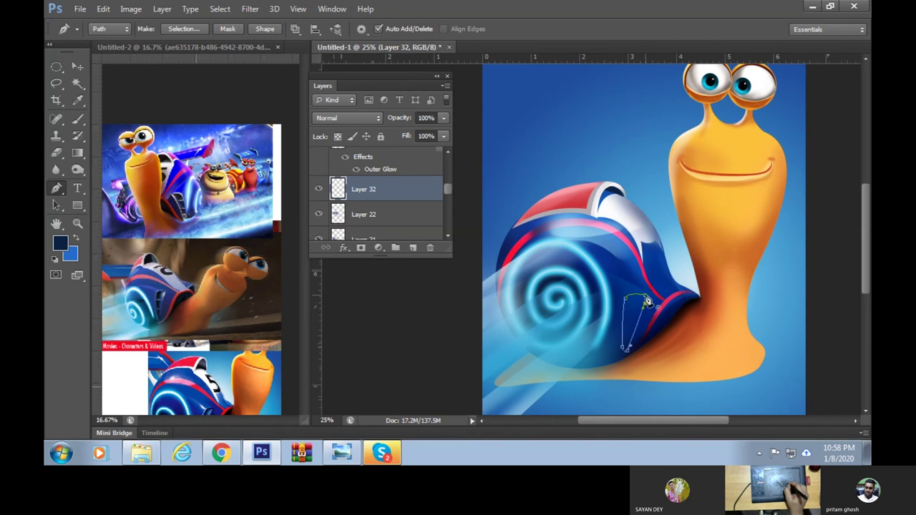
left_click(646, 299)
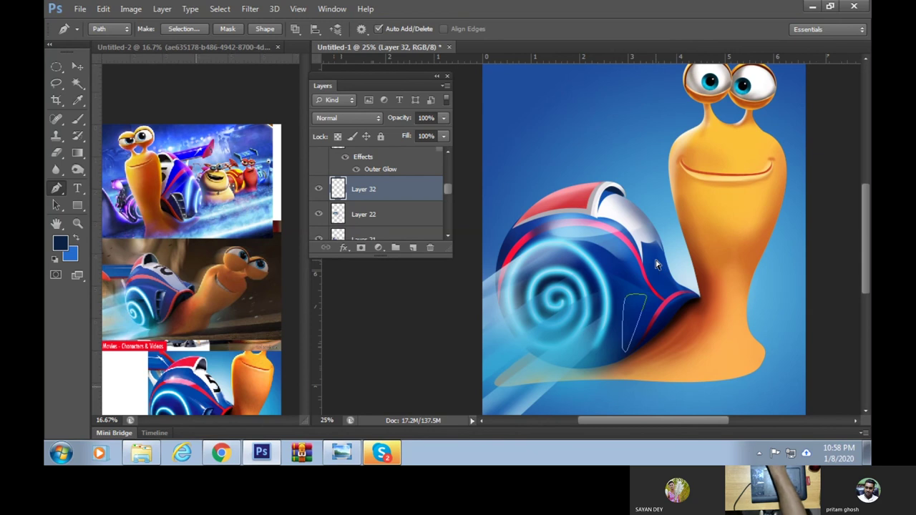
key("ctrl+Return")
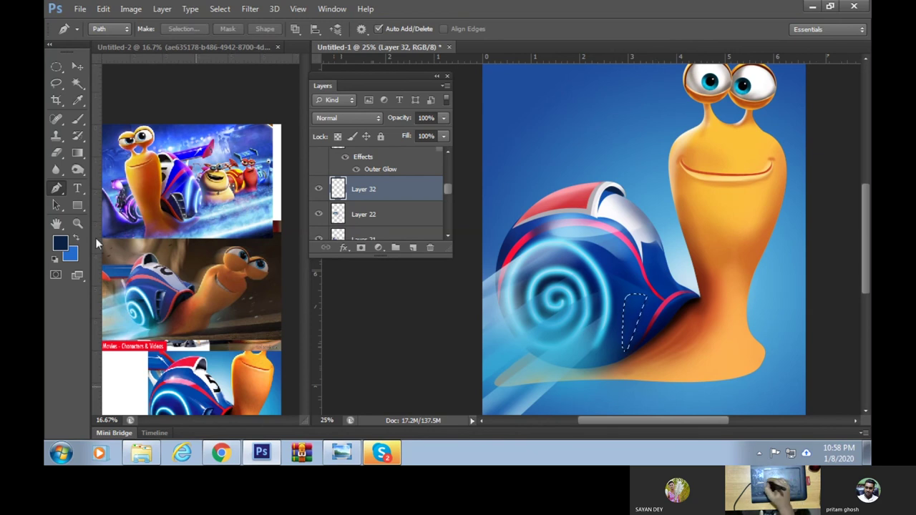
Fill the panel selection with a pale light blue
left_click(60, 244)
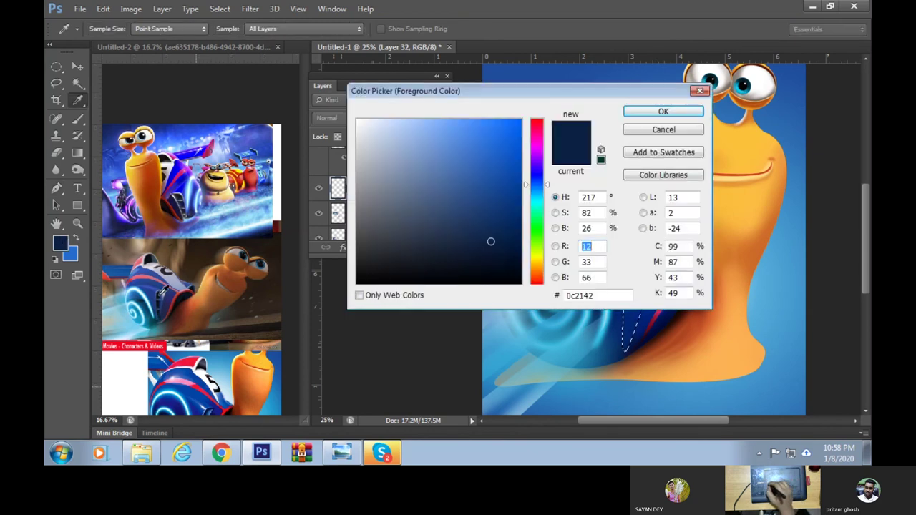
left_click(163, 292)
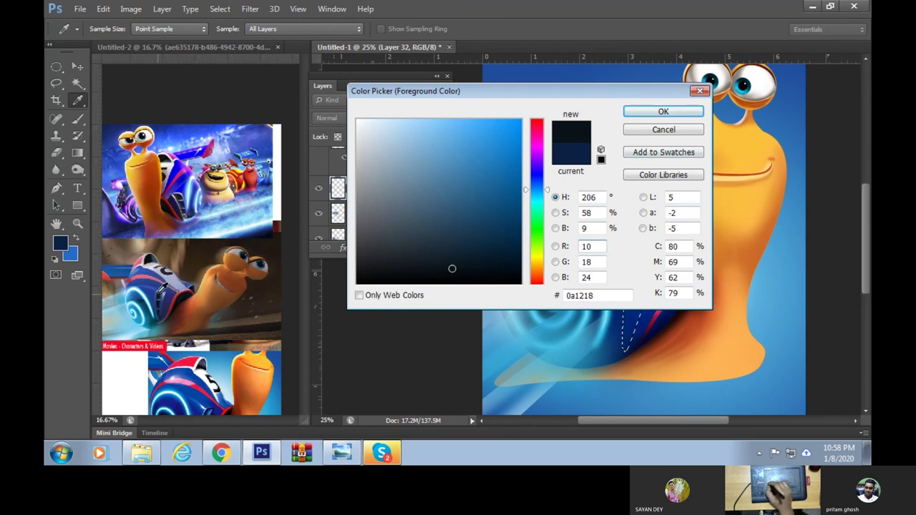
left_click_drag(536, 190, 536, 179)
left_click_drag(450, 211, 442, 202)
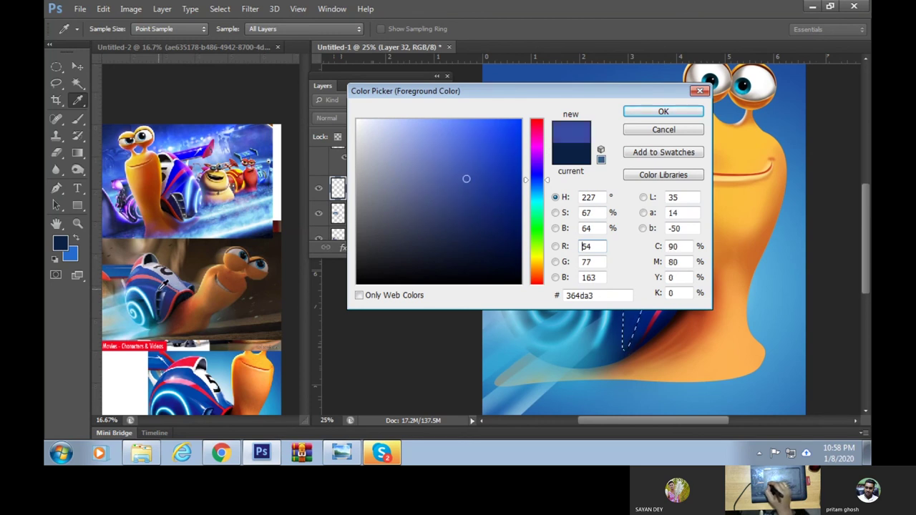
left_click(402, 130)
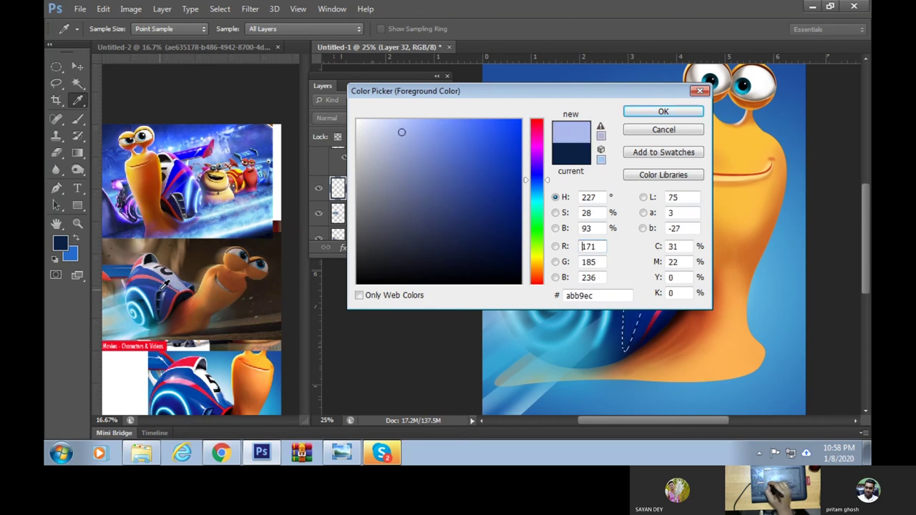
left_click(663, 112)
key("p")
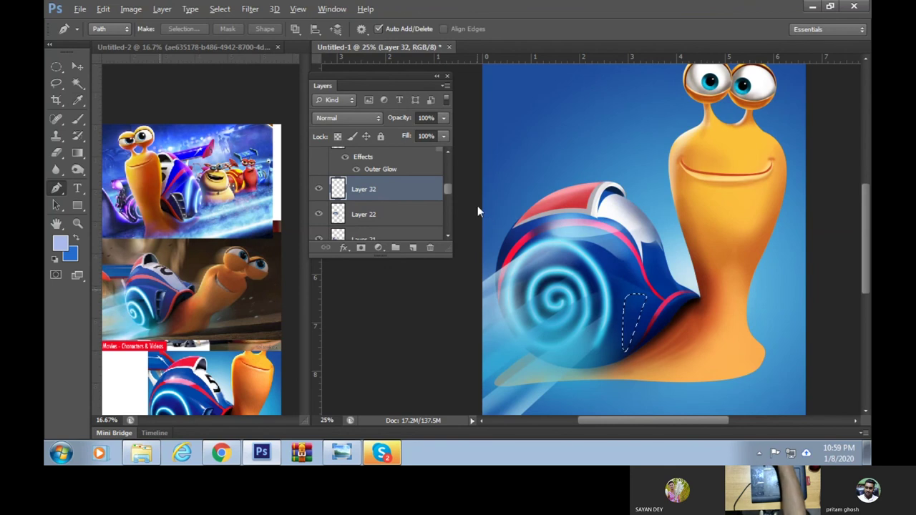
key("alt+BackSpace")
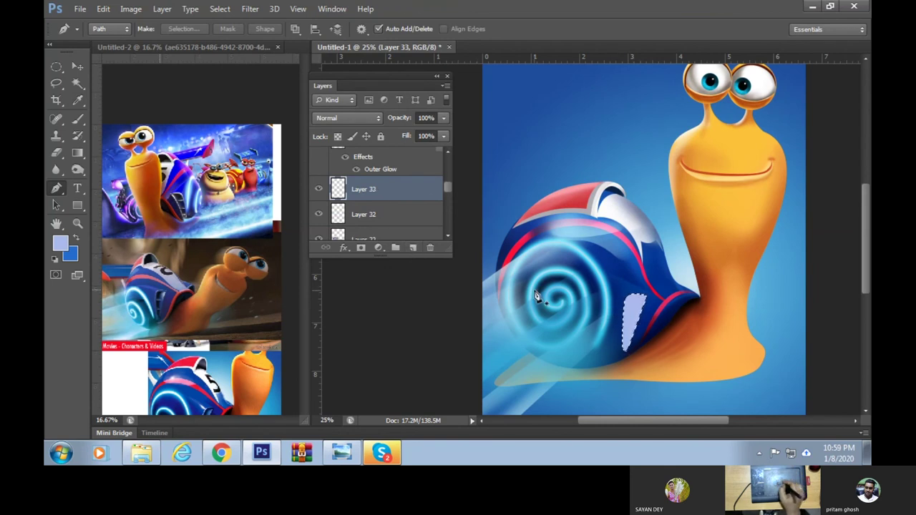
Fill the selection with dark blue #394f7f and toggle Layer 33 to compare
left_click(60, 245)
left_click(164, 292)
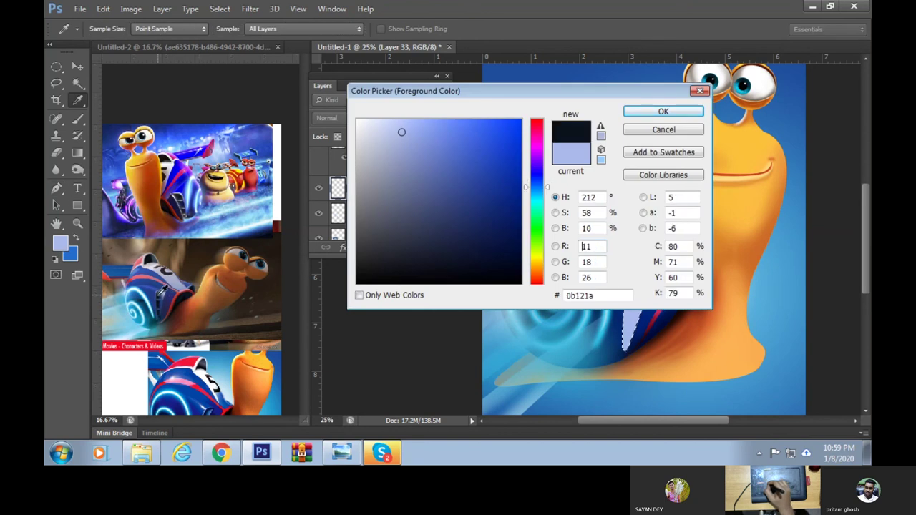
left_click(165, 292)
left_click(166, 292)
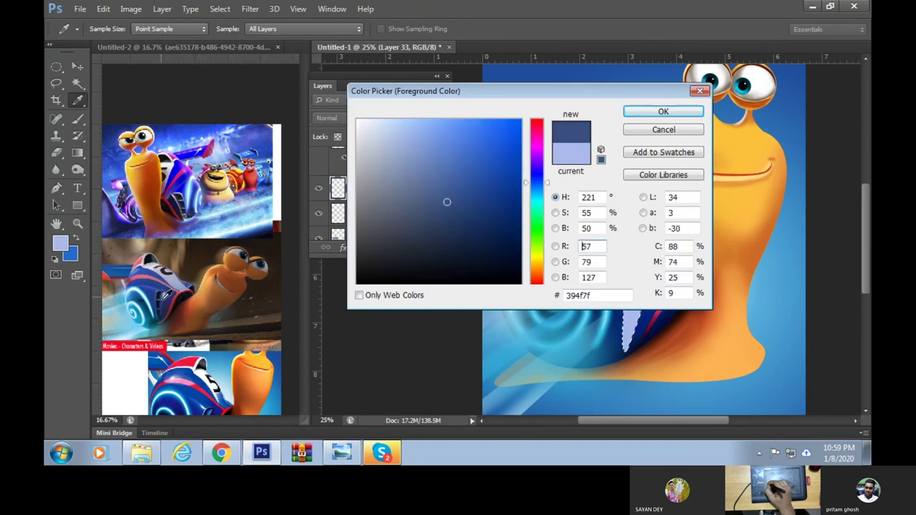
left_click(661, 112)
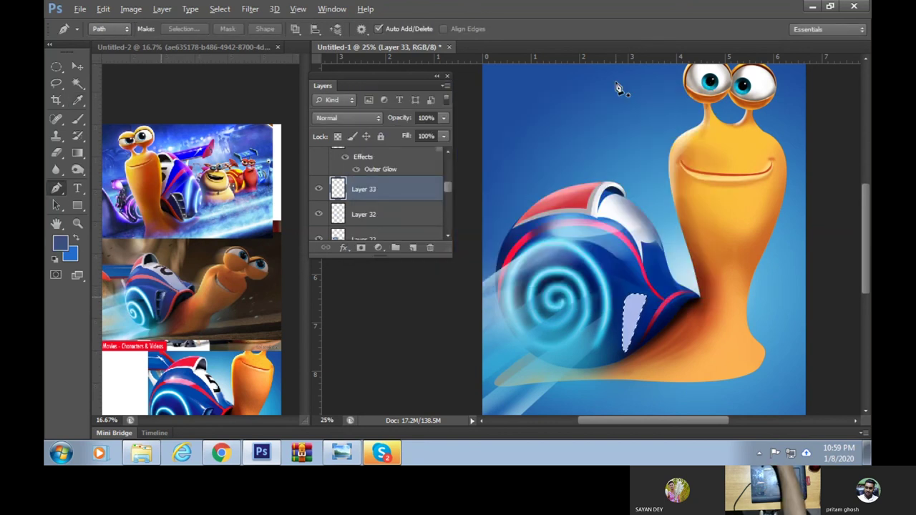
key("alt+BackSpace")
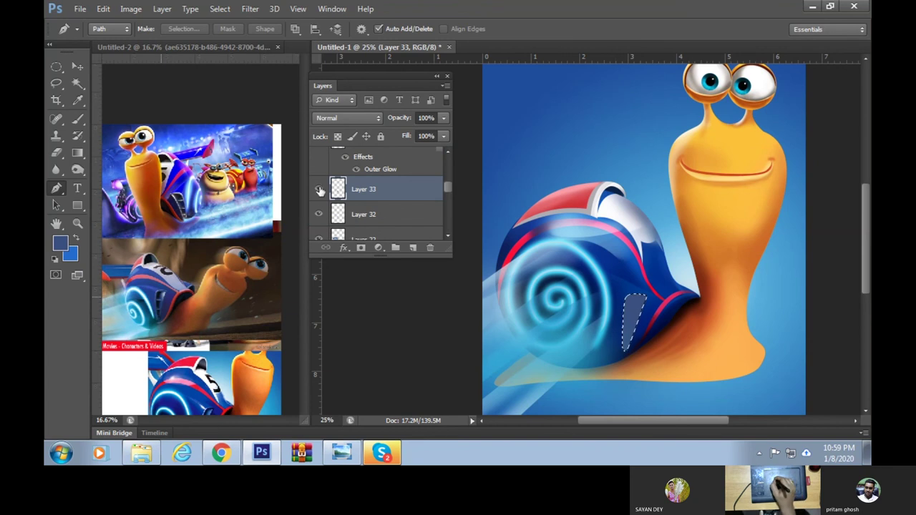
left_click(320, 189)
left_click(320, 189)
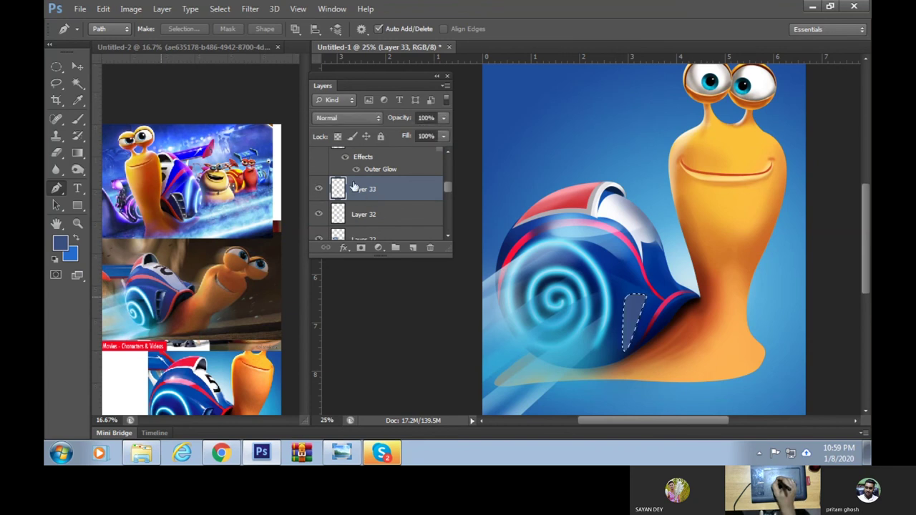
Shrink the dark blue panel to about 90% so a light blue rim shows
key("ctrl+t")
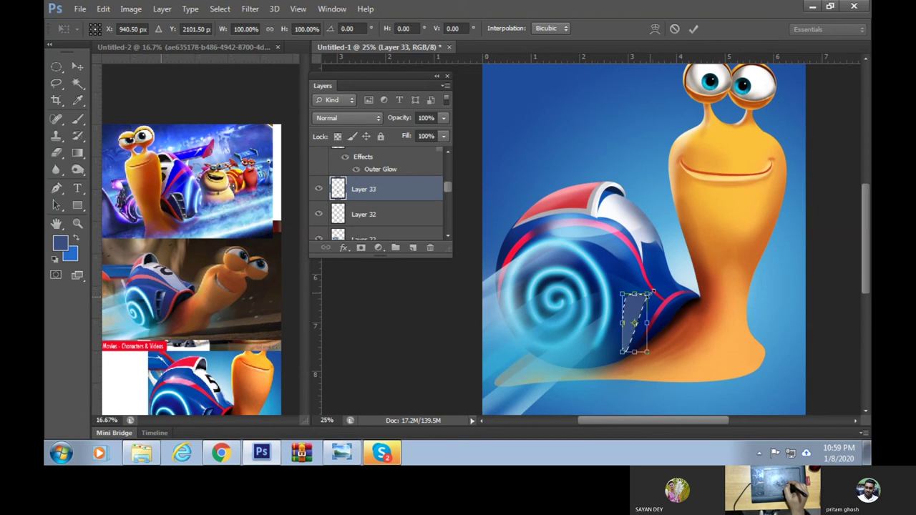
left_click_drag(648, 295, 639, 316)
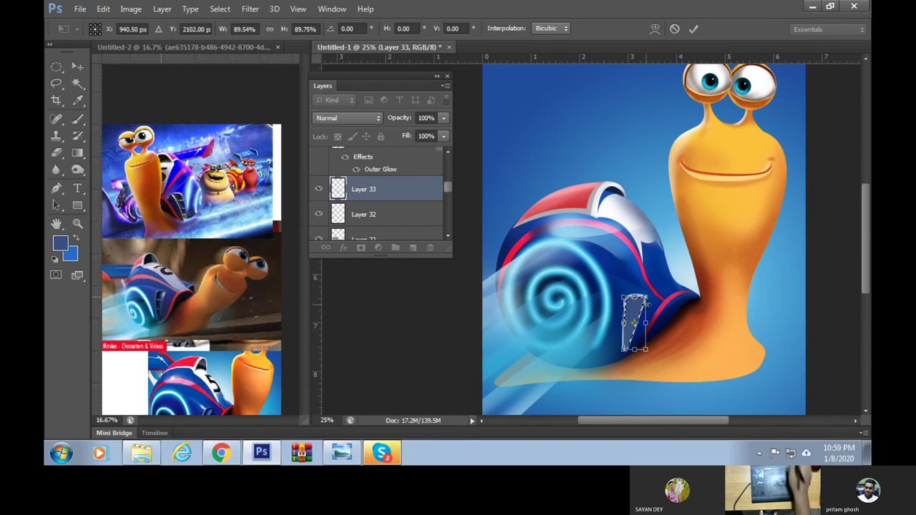
key("Return")
key("p")
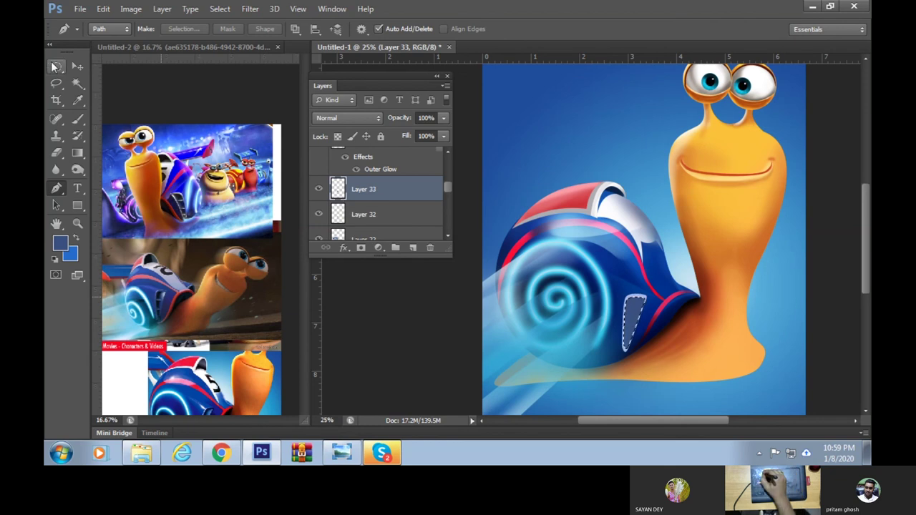
left_click(77, 66)
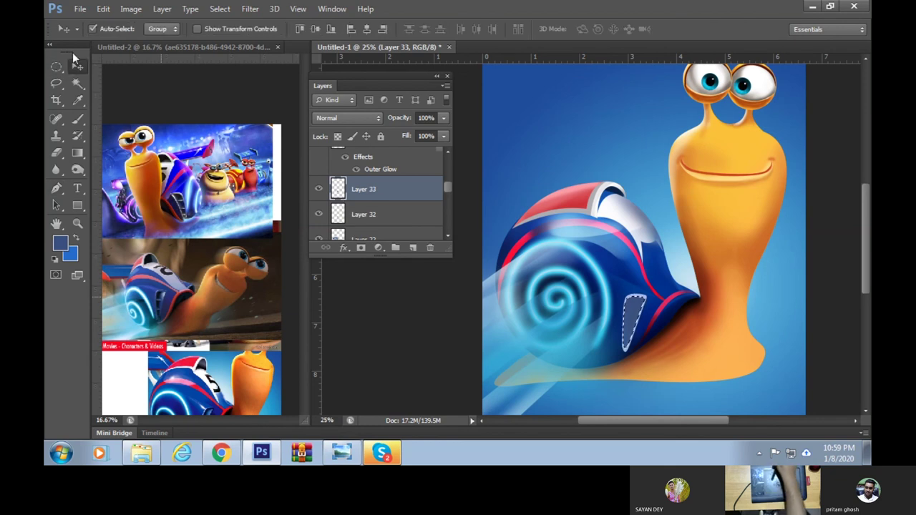
left_click(78, 120)
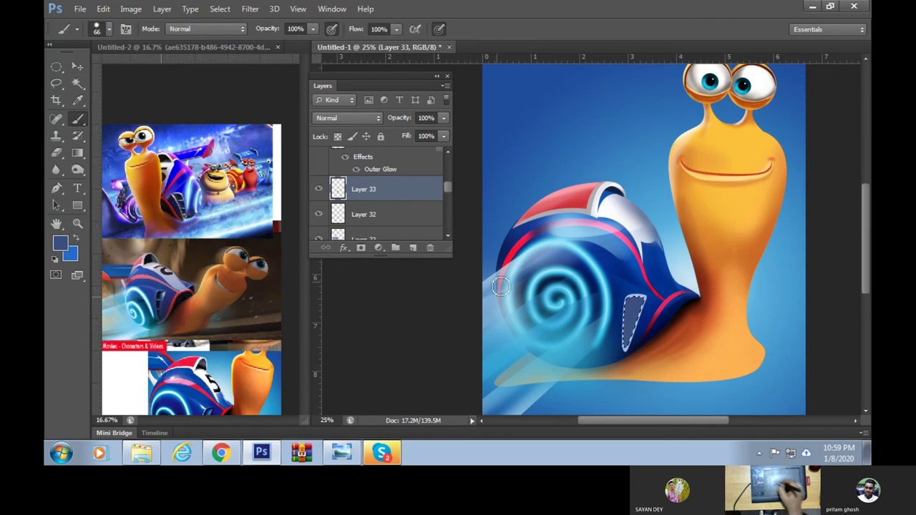
Add a Multiply layer and pick a soft round brush with 0% hardness
right_click(658, 294)
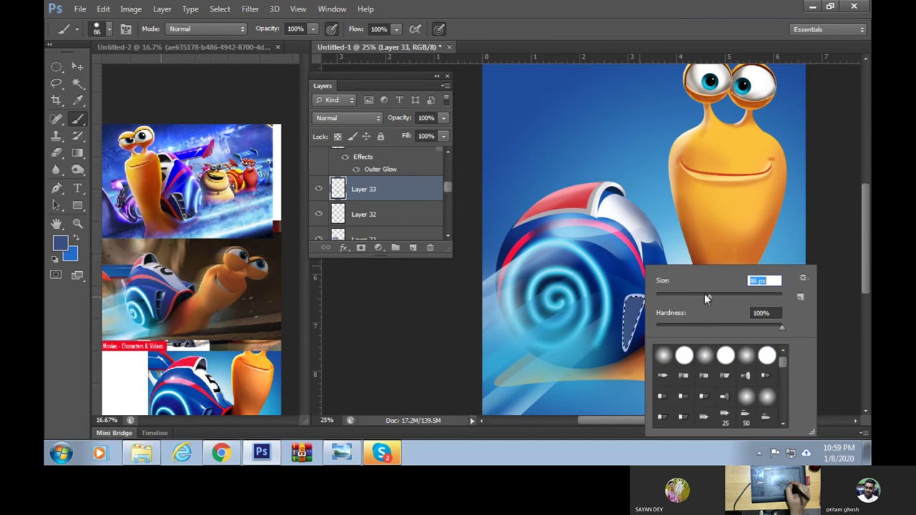
key("Escape")
left_click(413, 247)
left_click(347, 118)
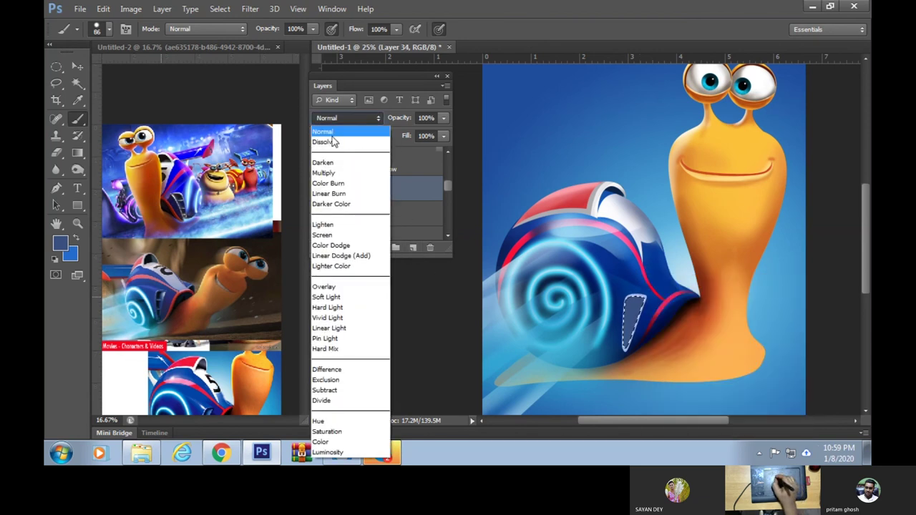
left_click(329, 174)
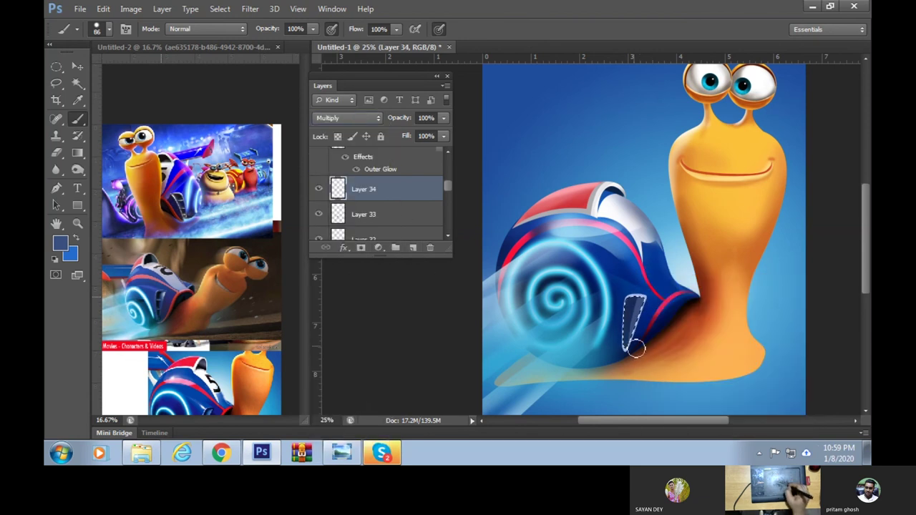
right_click(419, 203)
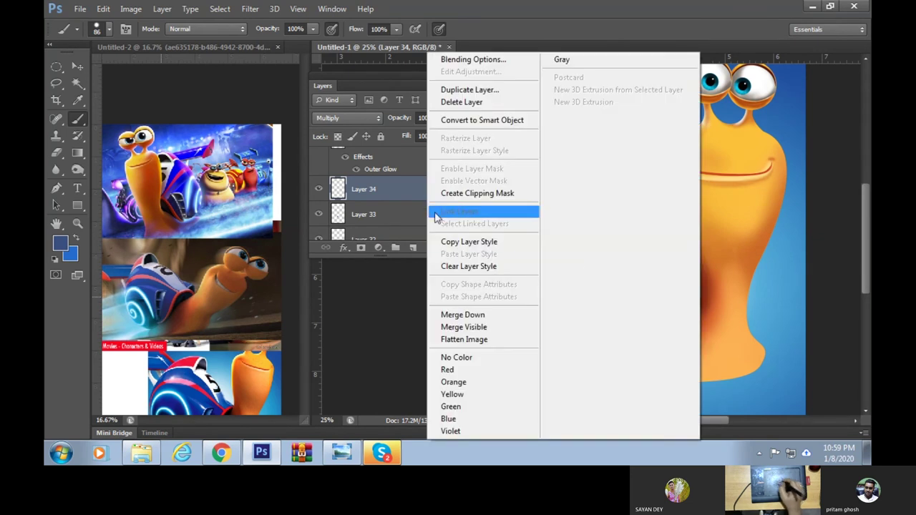
right_click(757, 245)
left_click(799, 339)
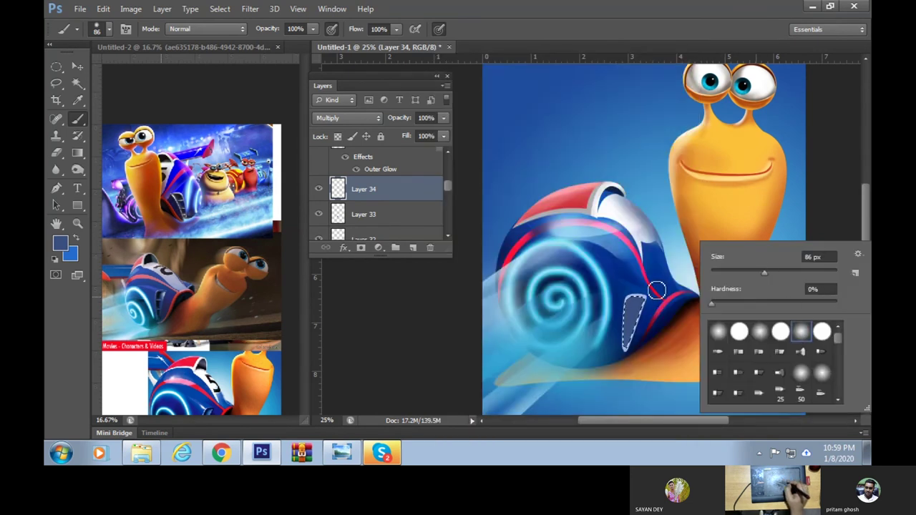
left_click(647, 307)
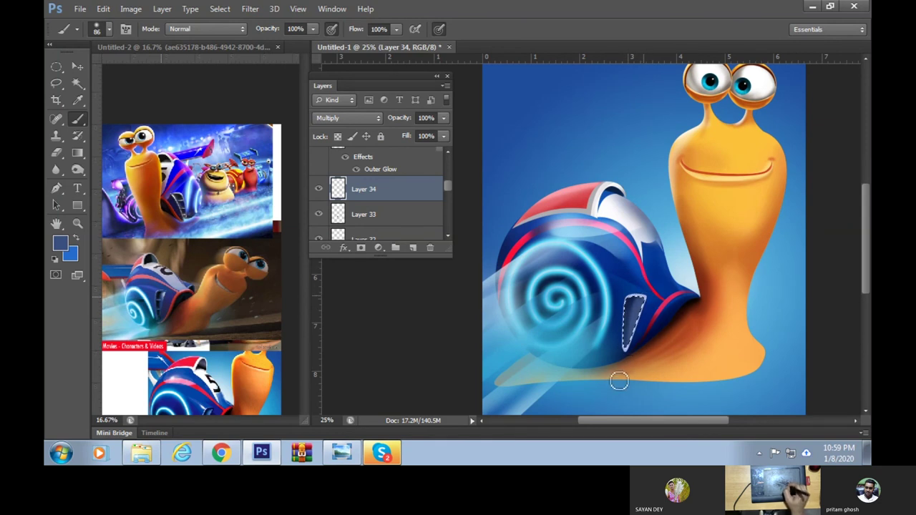
Add a Screen layer and brighten the inside of the shell vent
left_click(413, 247)
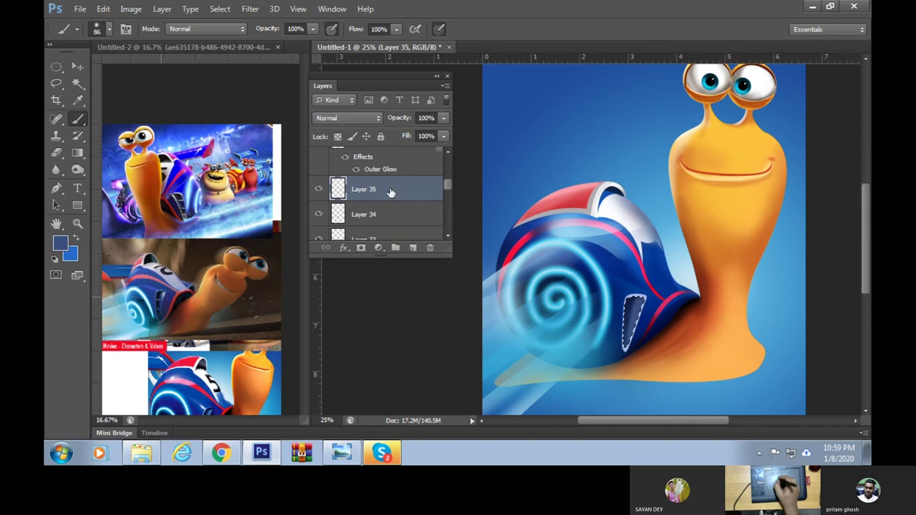
left_click(360, 120)
left_click(336, 227)
left_click_drag(646, 313, 644, 303)
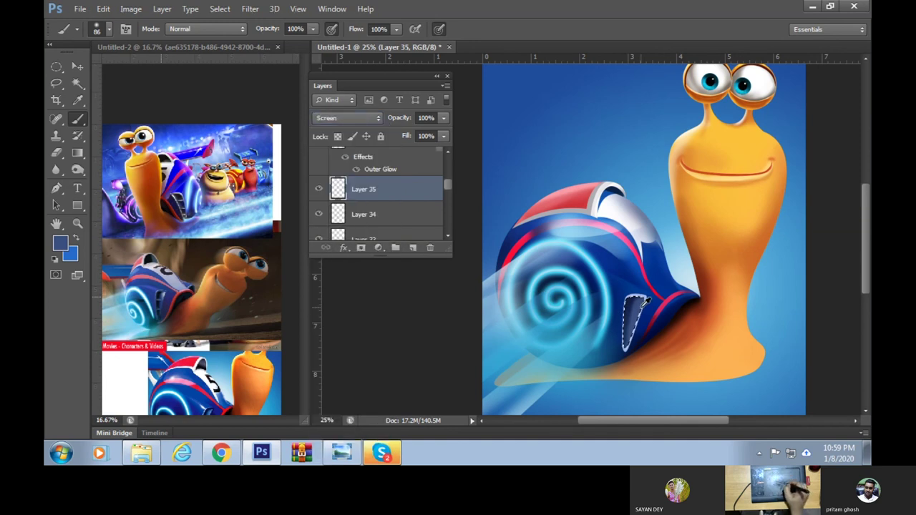
left_click(650, 234, "alt")
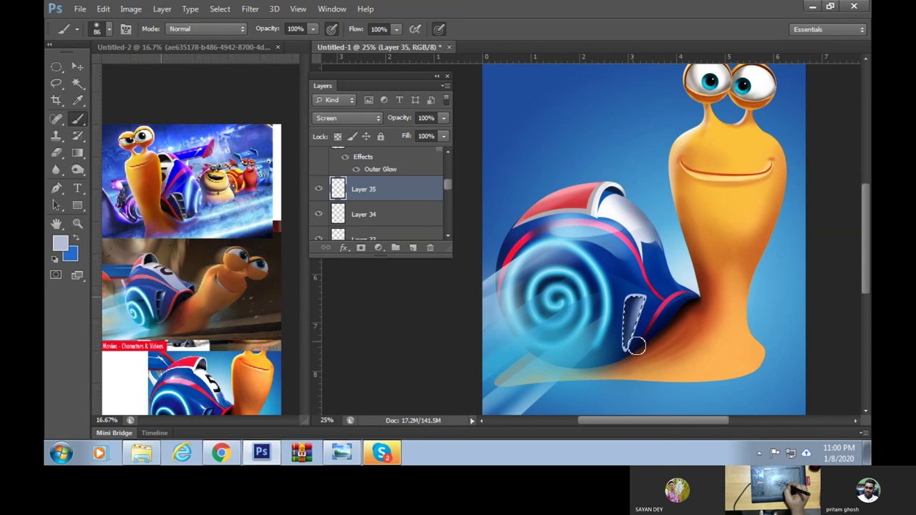
With a 28 px brush on a new layer, paint dark and light blue shading inside the vent
right_click(606, 282)
left_click(611, 254, "alt")
right_click(619, 283)
type("28")
key("Return")
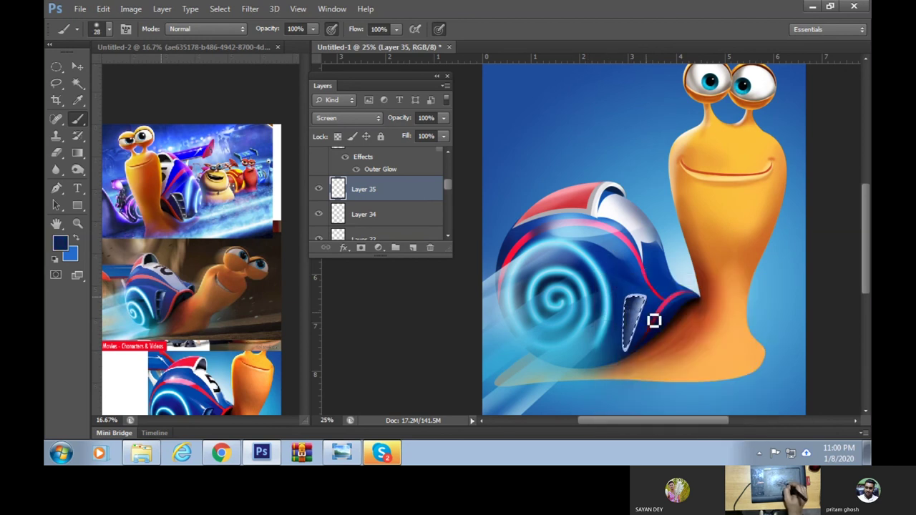
left_click(413, 248)
left_click_drag(650, 327, 648, 329)
left_click(644, 322, "alt")
mouse_move(646, 320)
left_mouse_down()
mouse_move(630, 338)
mouse_move(654, 339)
mouse_move(633, 340)
left_mouse_up()
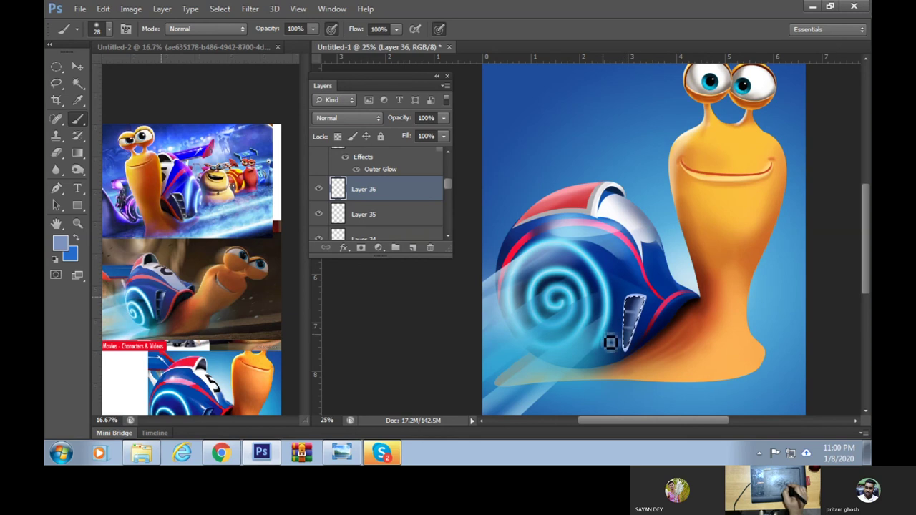
Deselect on Layer 35 and toggle Layers 32–35 to compare their vent contributions
left_click(688, 303, "alt")
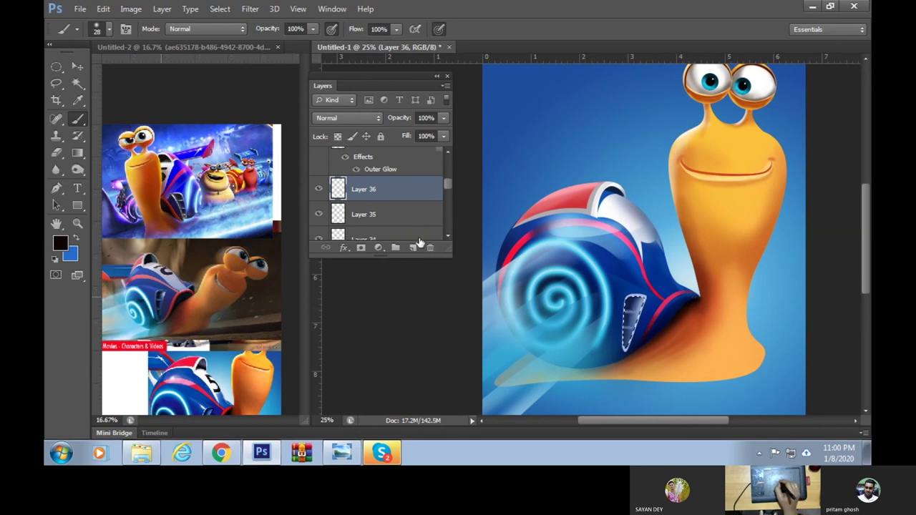
left_click(392, 215)
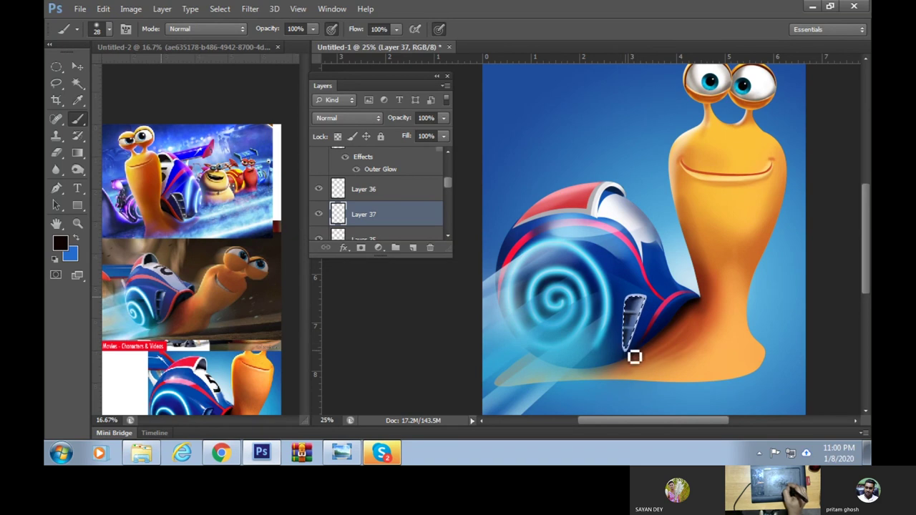
key("ctrl+d")
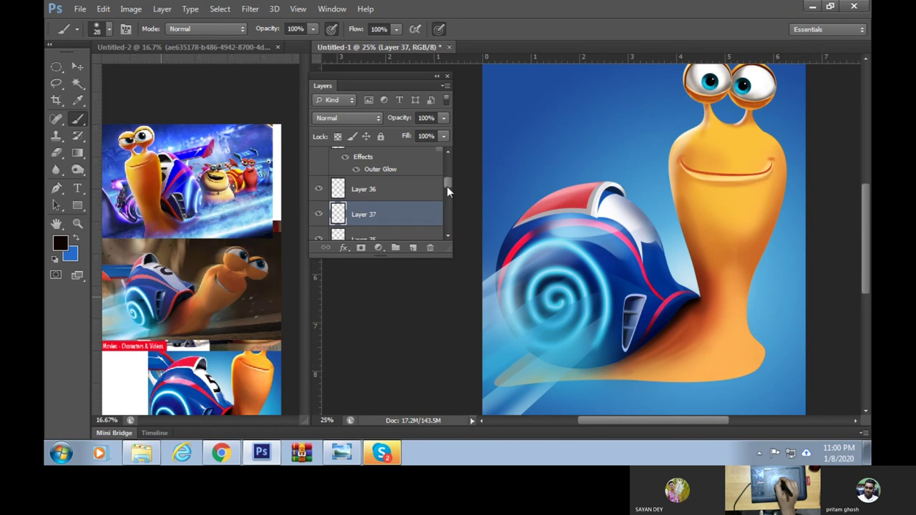
scroll(447, 186, "down", 2)
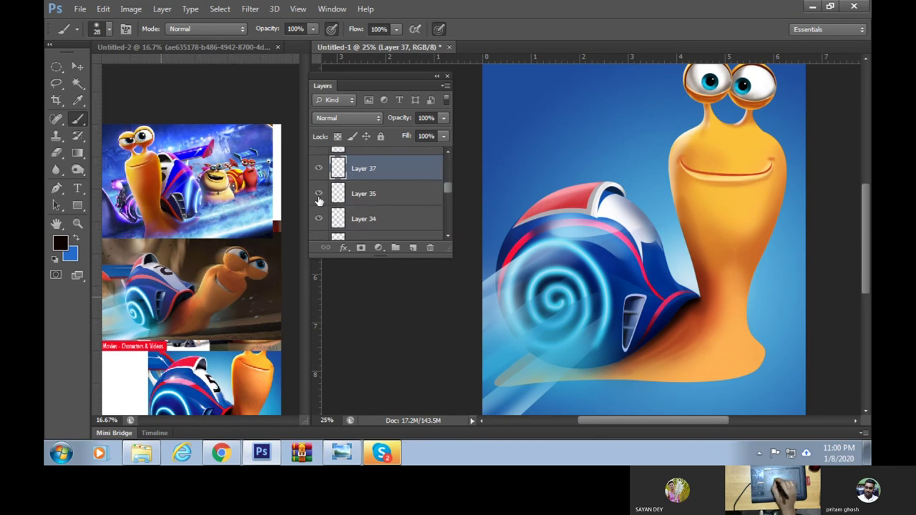
left_click(319, 194)
left_click(319, 221)
left_click(319, 220)
left_click_drag(447, 196, 446, 195)
left_click(319, 184)
left_click(319, 185)
left_click(319, 210)
left_click(320, 211)
Load the vent shape from Layer 32 and set a blue 60 px soft round brush
left_click(339, 211, "ctrl")
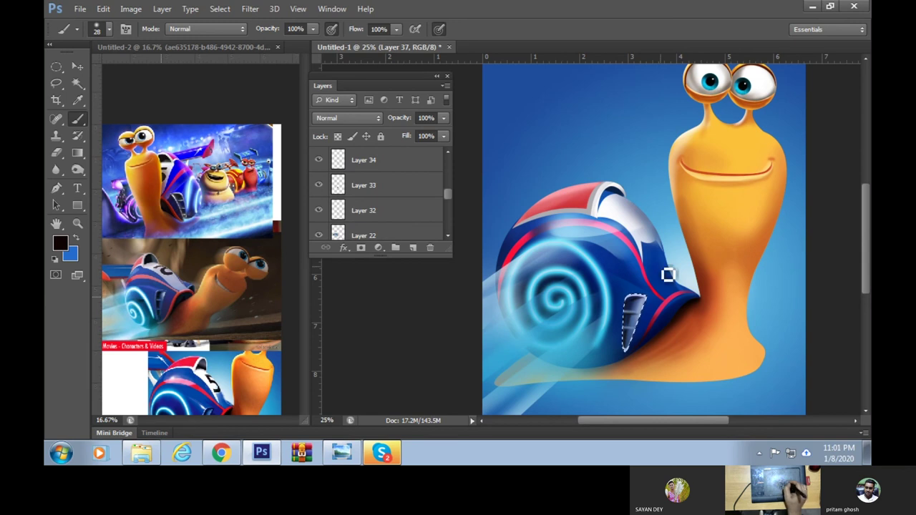
left_click(635, 272, "alt")
right_click(624, 263)
left_click_drag(669, 293, 674, 293)
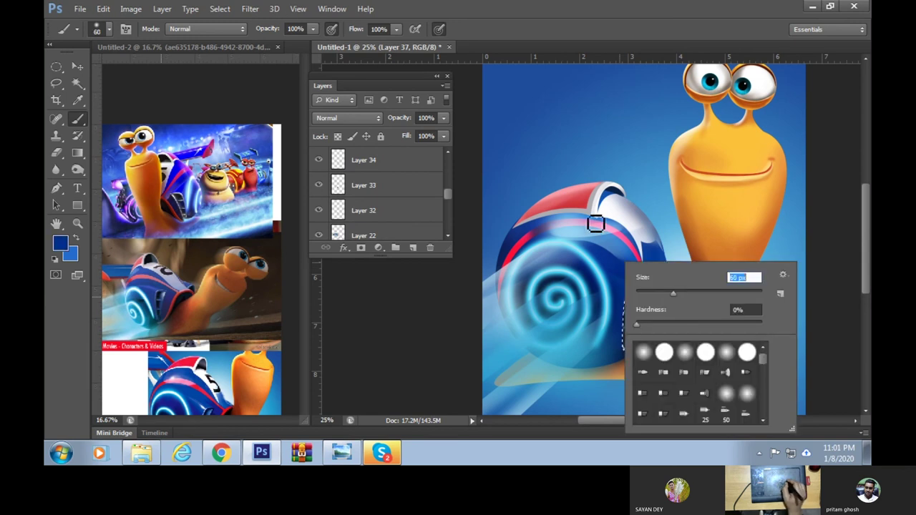
left_click(724, 355)
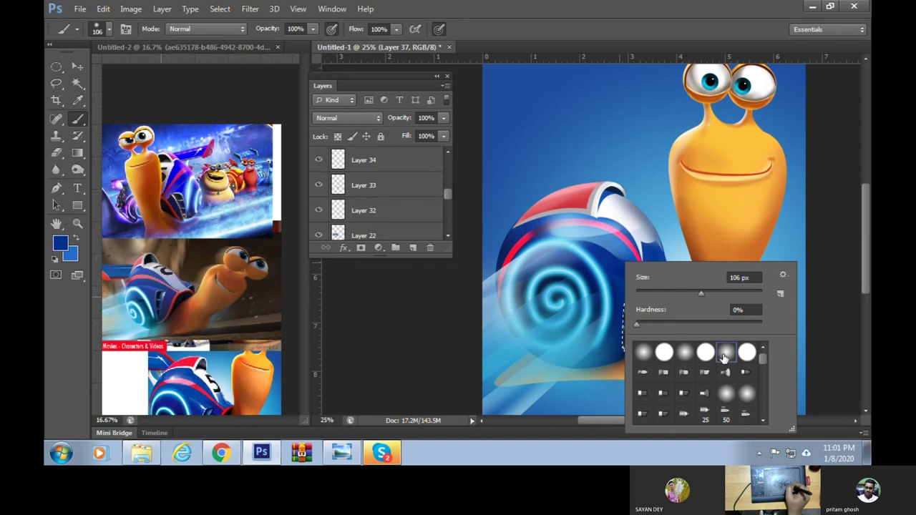
left_click(617, 327)
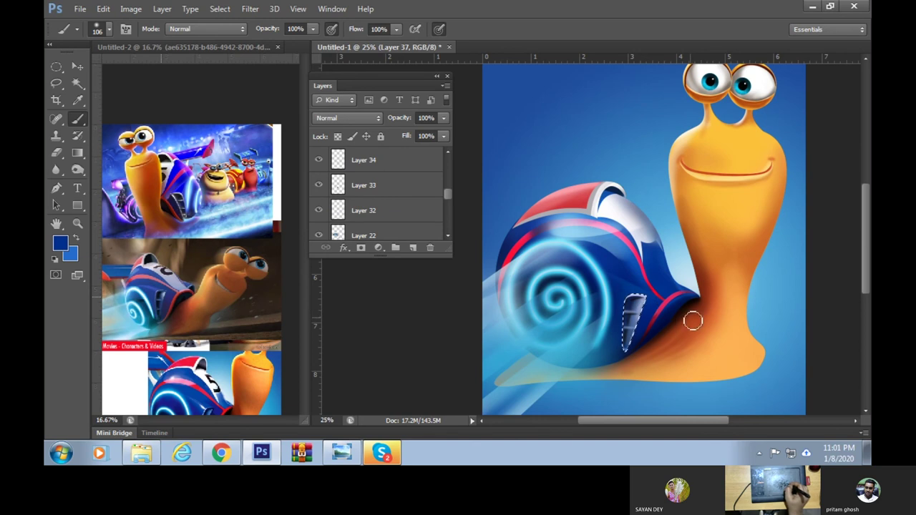
Try painting the vent patch near-black, then undo it
left_click_drag(663, 390, 671, 354)
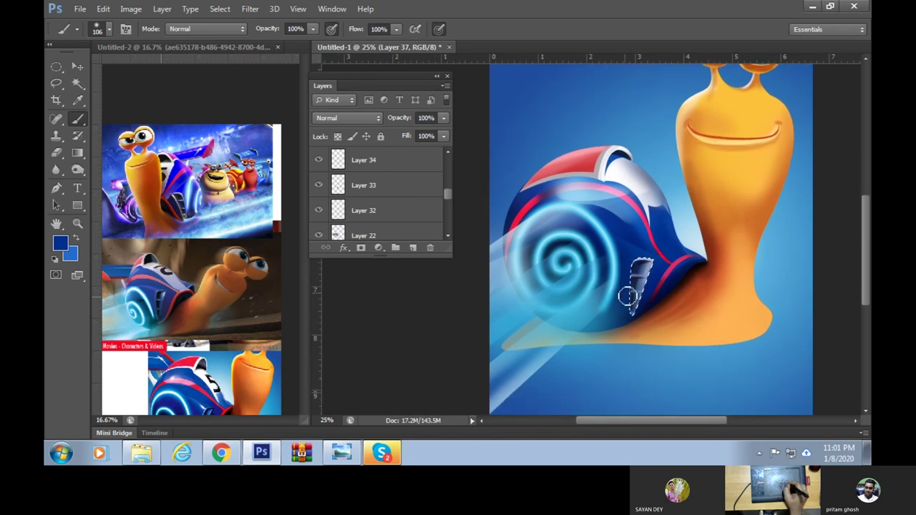
left_click(649, 287, "alt")
left_click_drag(649, 286, 634, 336)
key("ctrl+z")
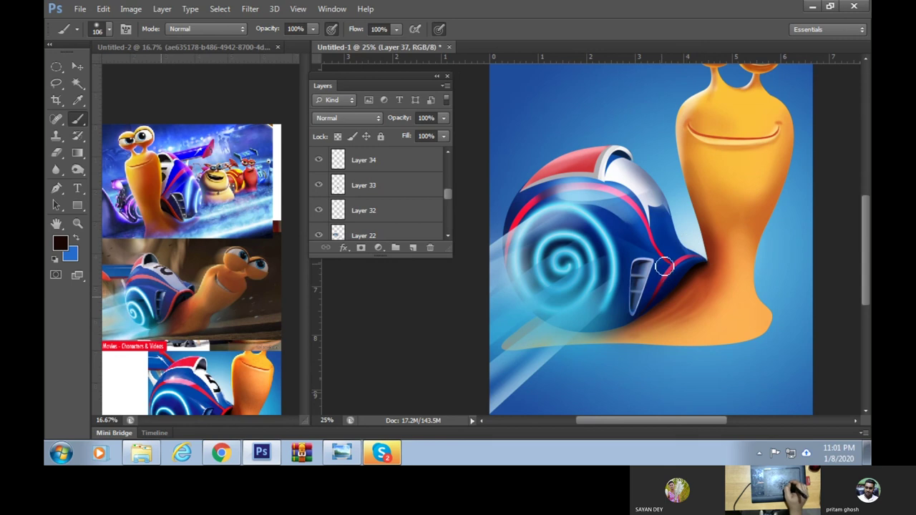
Reload the Layer 32 vent selection, compare Layers 33 and 22, then deselect
left_click(338, 212, "ctrl")
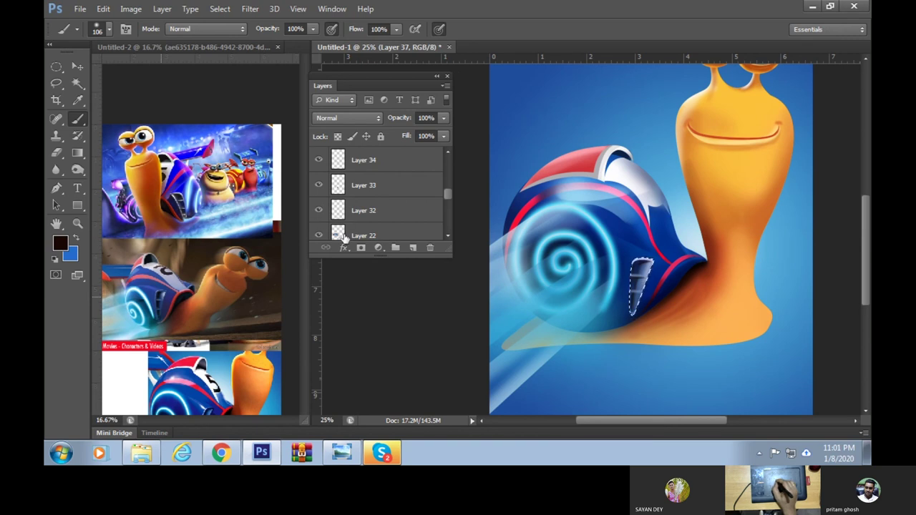
left_click(320, 185)
left_click(319, 185)
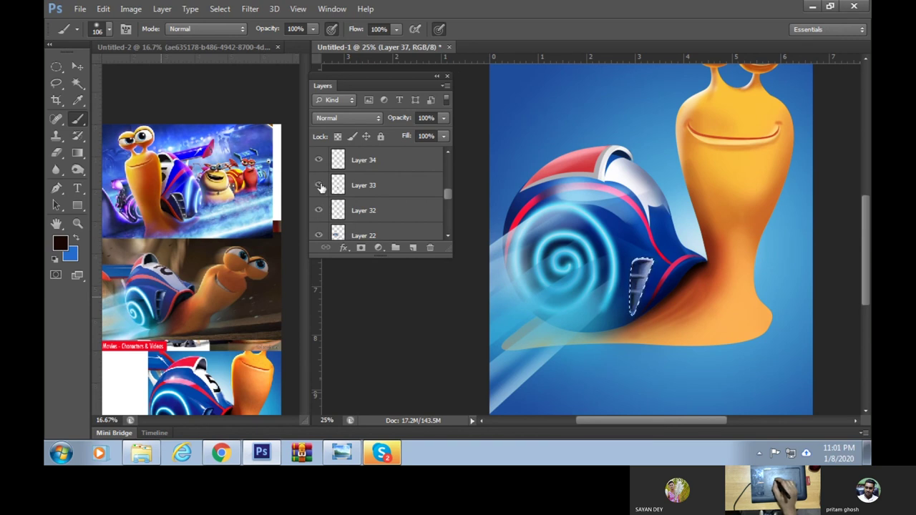
left_click(319, 235)
left_click(318, 235)
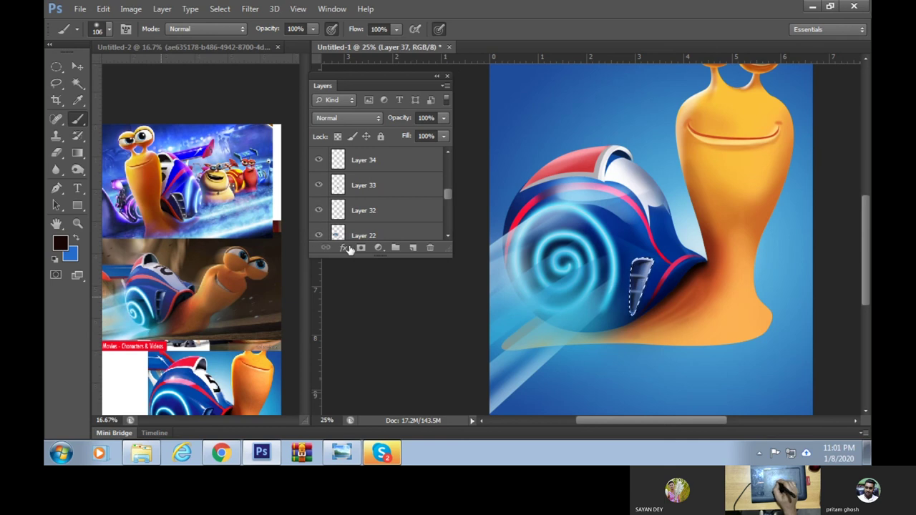
key("ctrl+d")
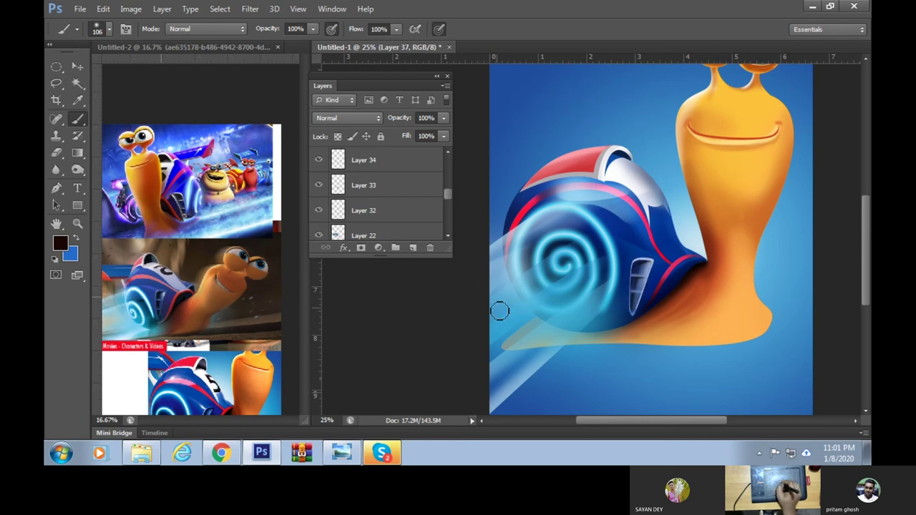
Set up a 150 soft round brush tip at size 96
right_click(645, 253)
left_click(706, 282)
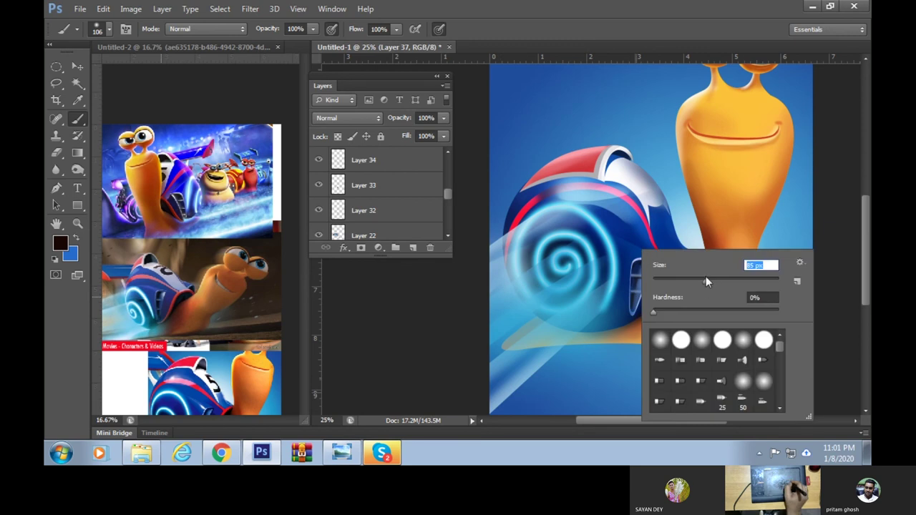
left_click(623, 252)
right_click(562, 245)
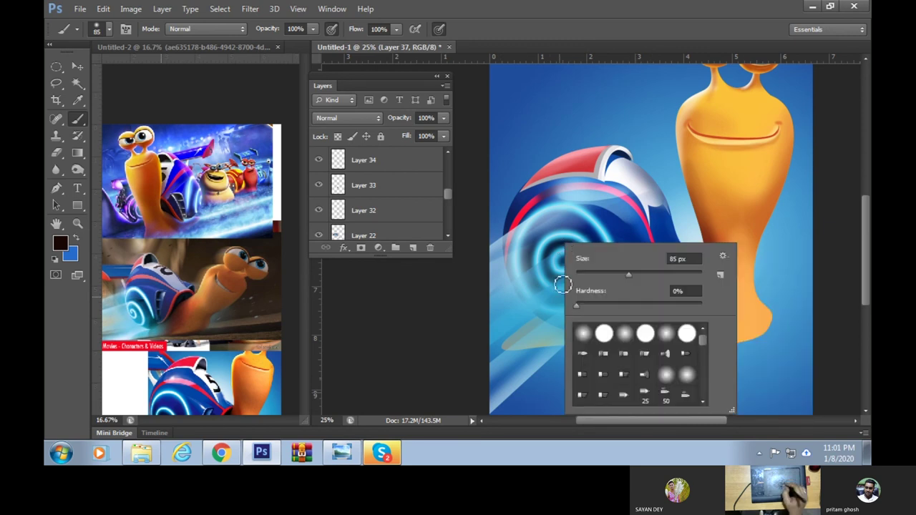
left_click_drag(708, 336, 706, 356)
left_click(625, 359)
left_click_drag(654, 274, 637, 273)
left_click(642, 265)
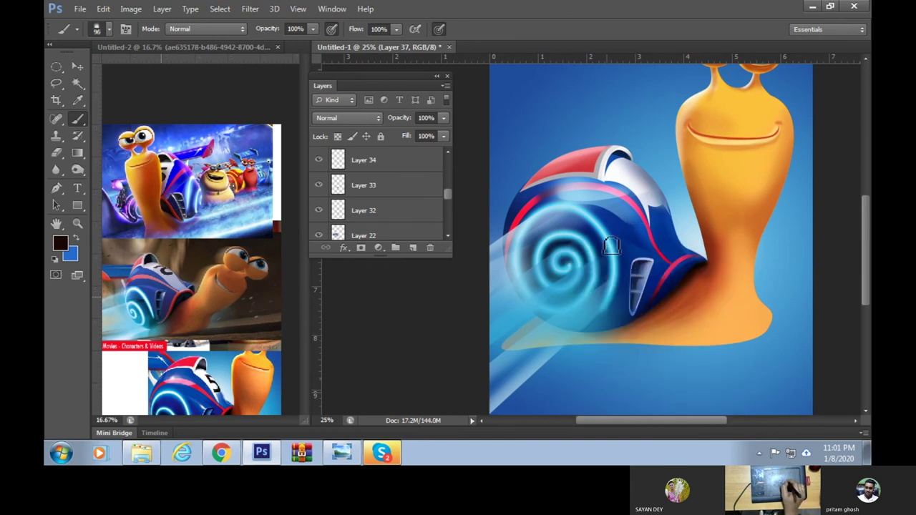
Paint light grey-blue slats into the shell's exhaust vent
left_click(629, 249, "alt")
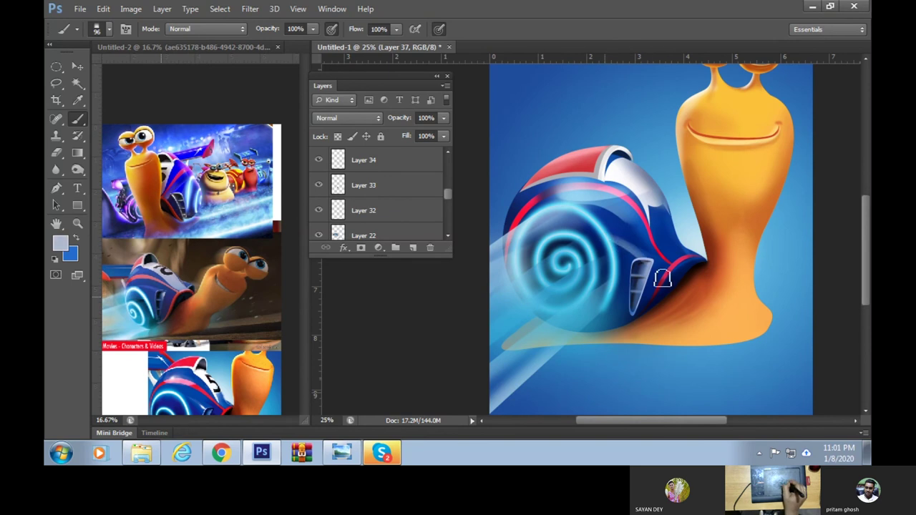
left_click_drag(644, 265, 641, 272)
key("ctrl+z")
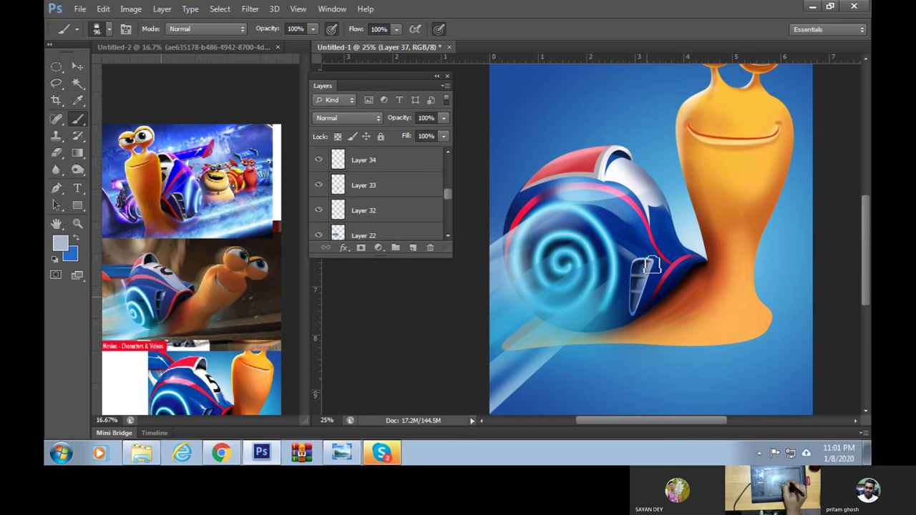
left_click_drag(648, 266, 639, 283)
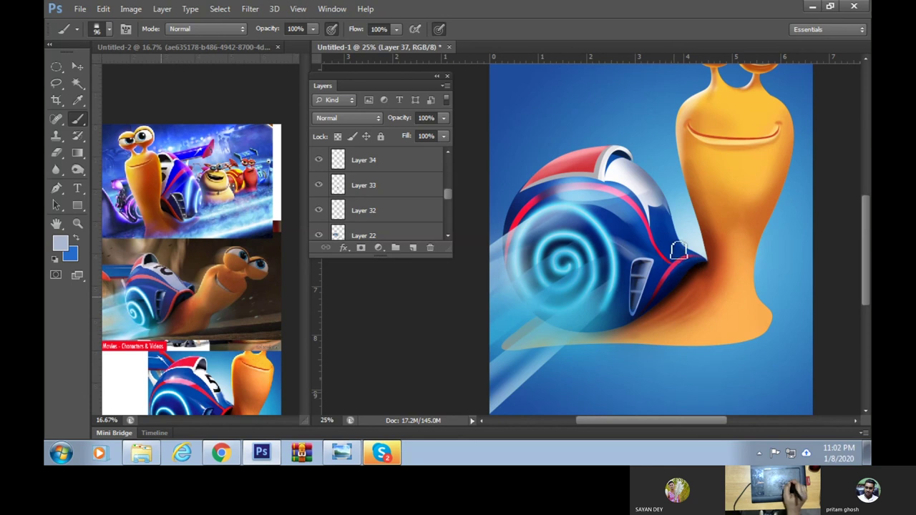
Brush a dark brown shadow on the body just under the shell
left_click(702, 267, "alt")
mouse_move(630, 319)
left_mouse_down()
mouse_move(636, 331)
mouse_move(675, 303)
left_mouse_up()
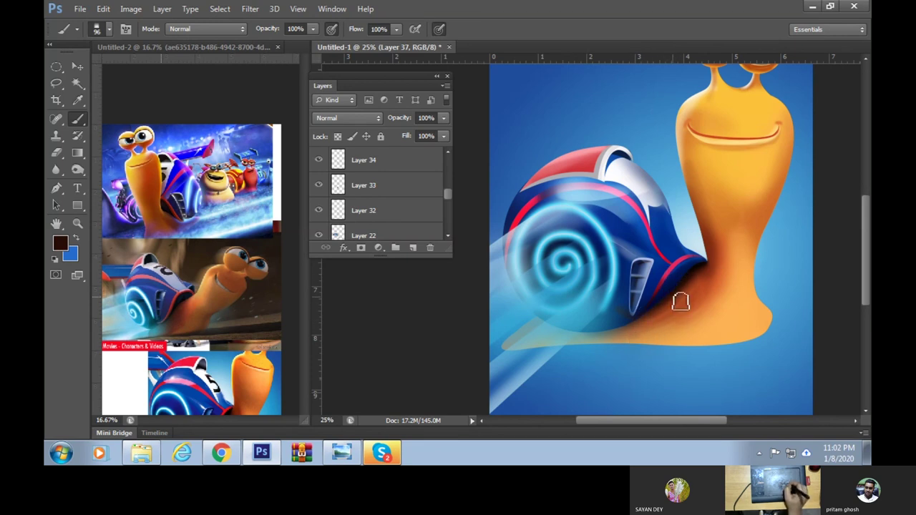
mouse_move(645, 225)
left_mouse_down()
mouse_move(616, 297)
mouse_move(629, 318)
left_mouse_up()
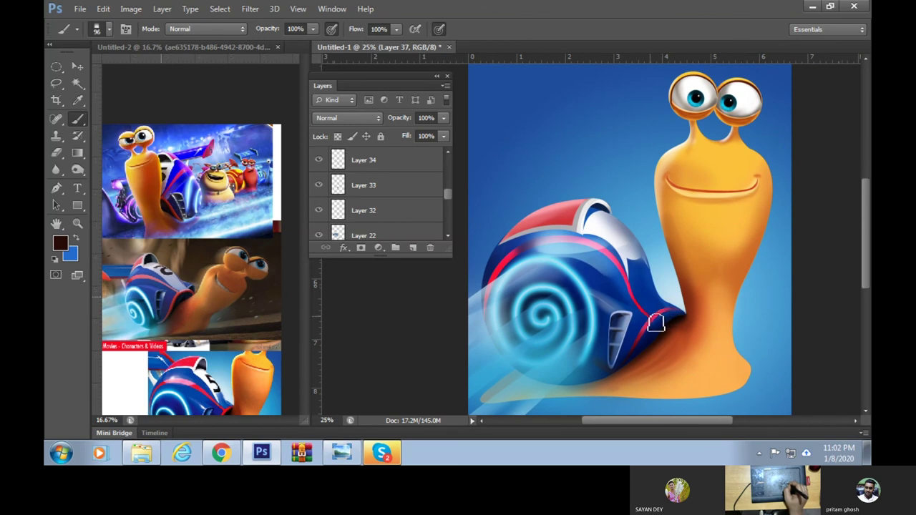
Add a new layer above Layer 30 and turn a Pen path along the shell edge into a selection
left_click(55, 188)
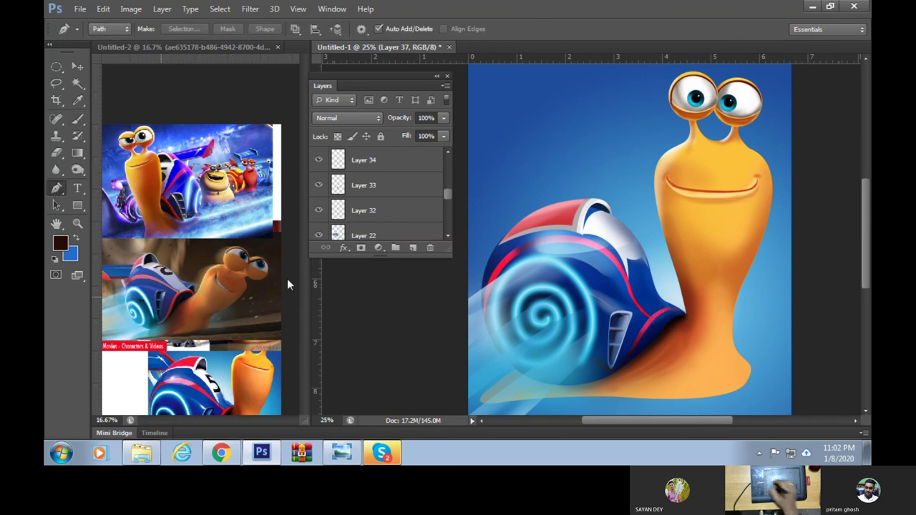
mouse_move(448, 192)
left_mouse_down()
mouse_move(452, 180)
mouse_move(452, 214)
left_mouse_up()
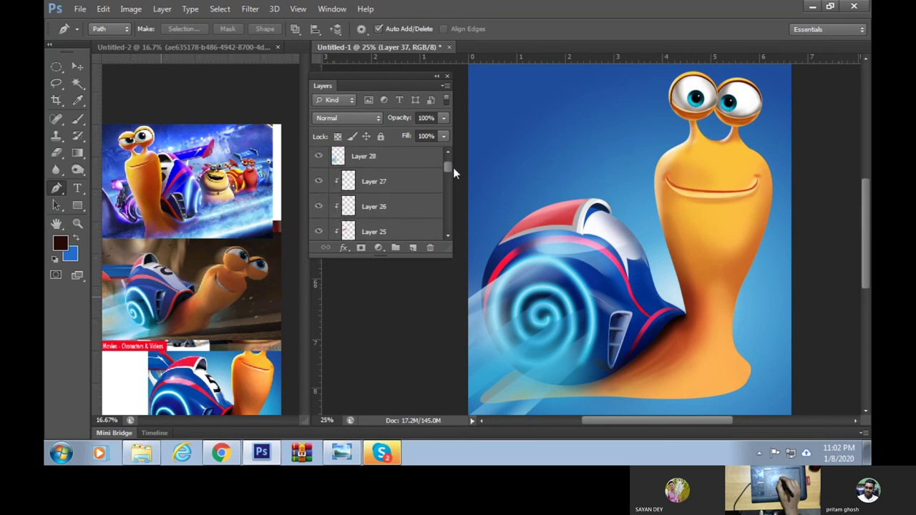
left_click(413, 179)
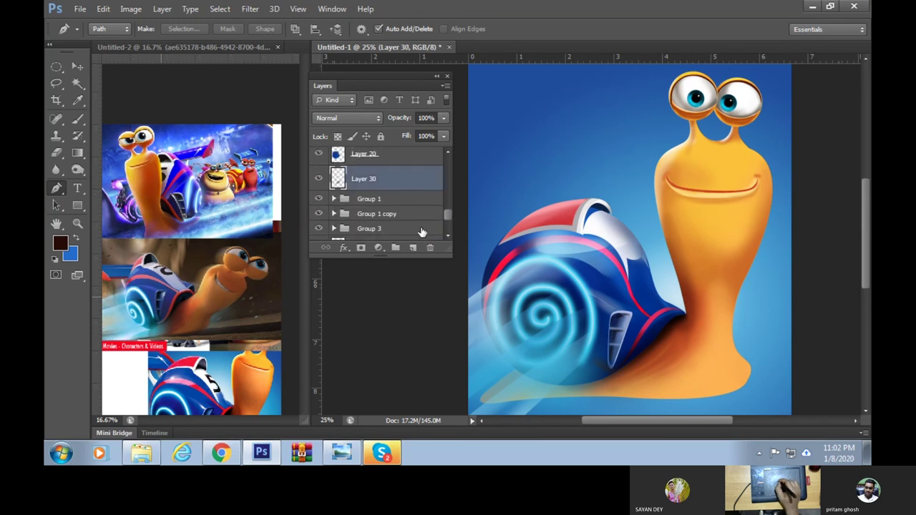
left_click(413, 247)
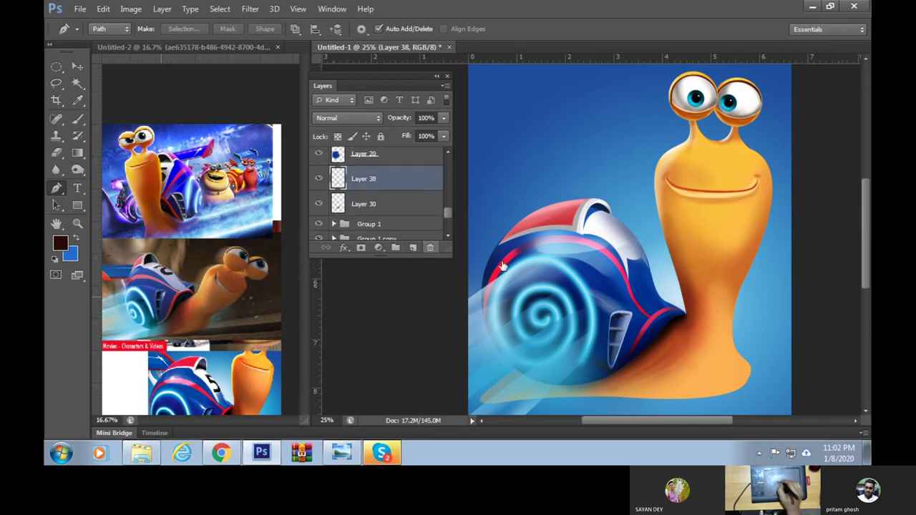
left_click(654, 288)
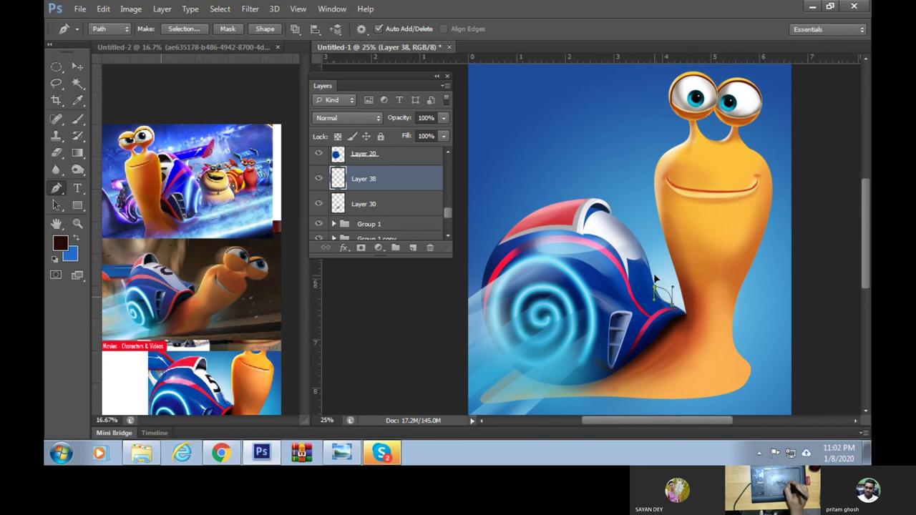
key("ctrl+Return")
key("b")
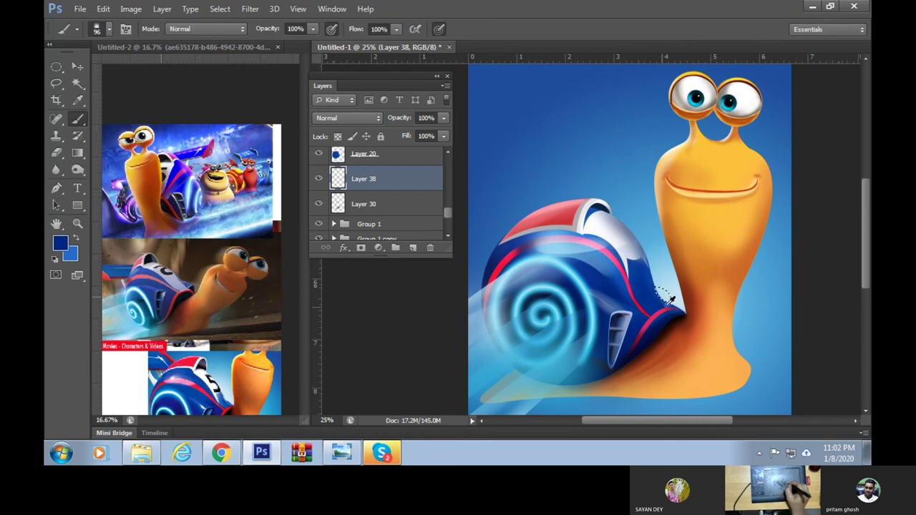
Paint dark blue along the shell and neck edge with 54 and 25 px brushes
left_click_drag(660, 291, 669, 299)
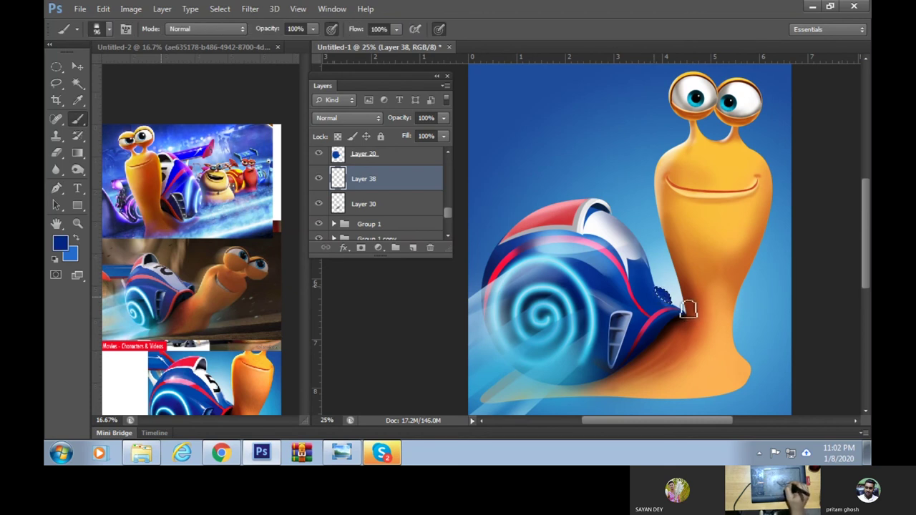
left_click_drag(679, 329, 681, 305)
right_click(657, 265)
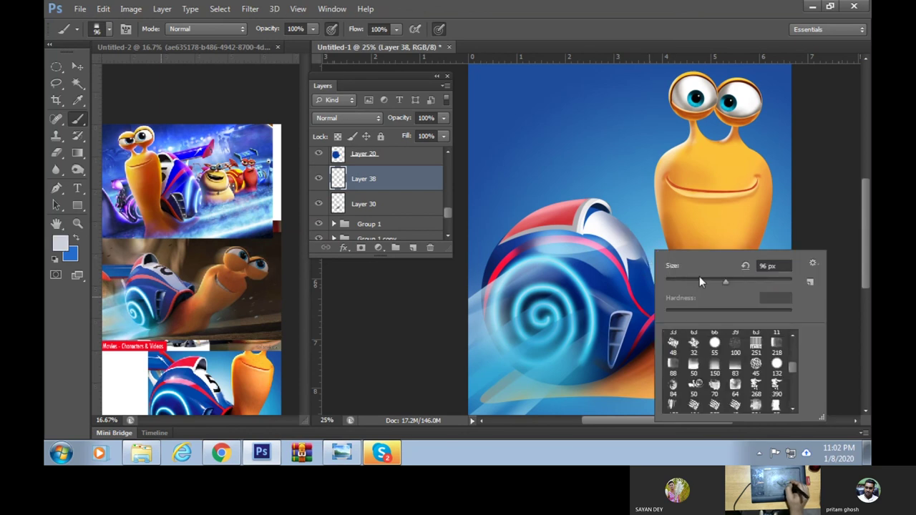
key("Return")
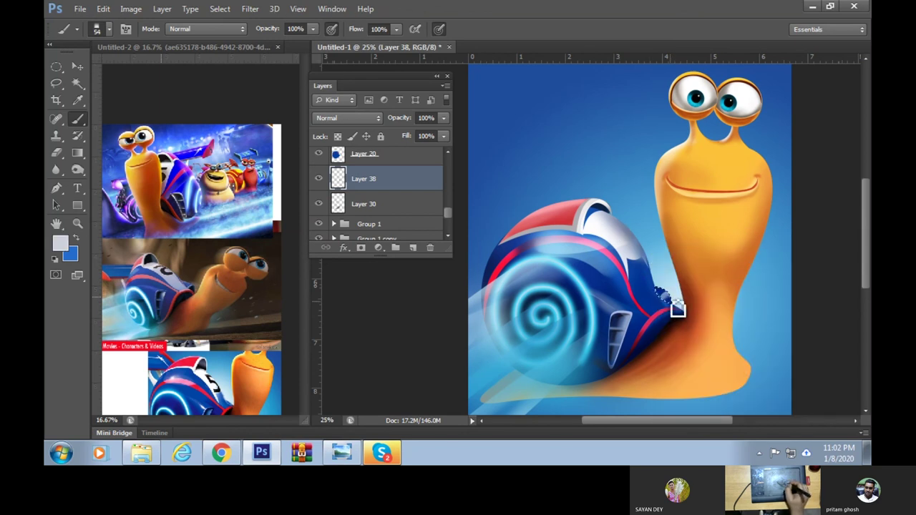
right_click(672, 283)
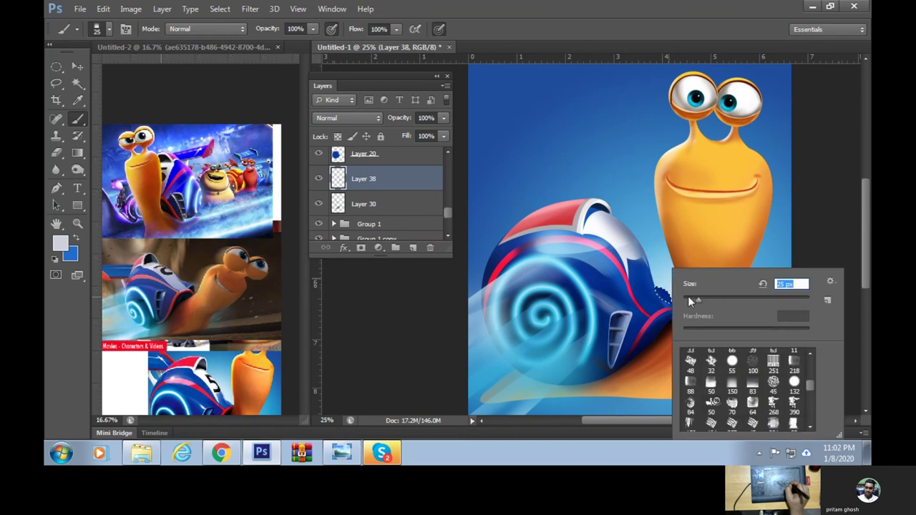
key("Return")
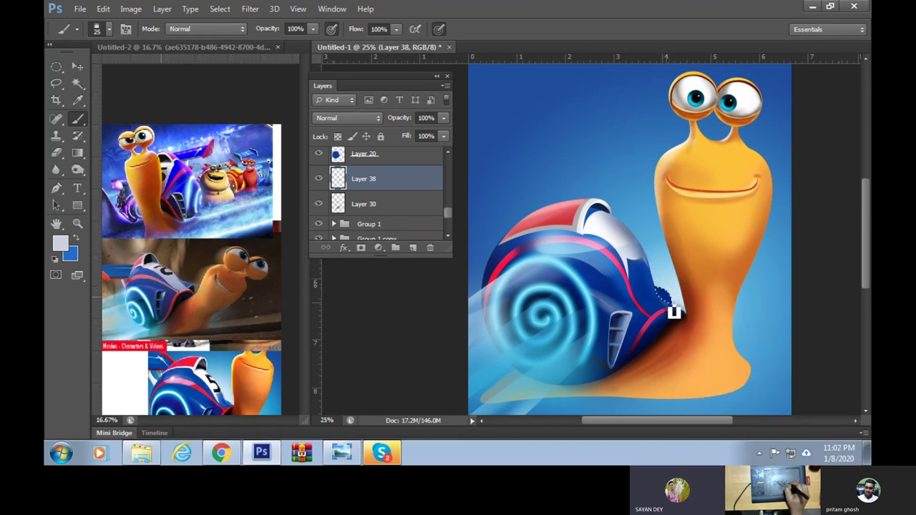
left_click_drag(669, 308, 685, 313)
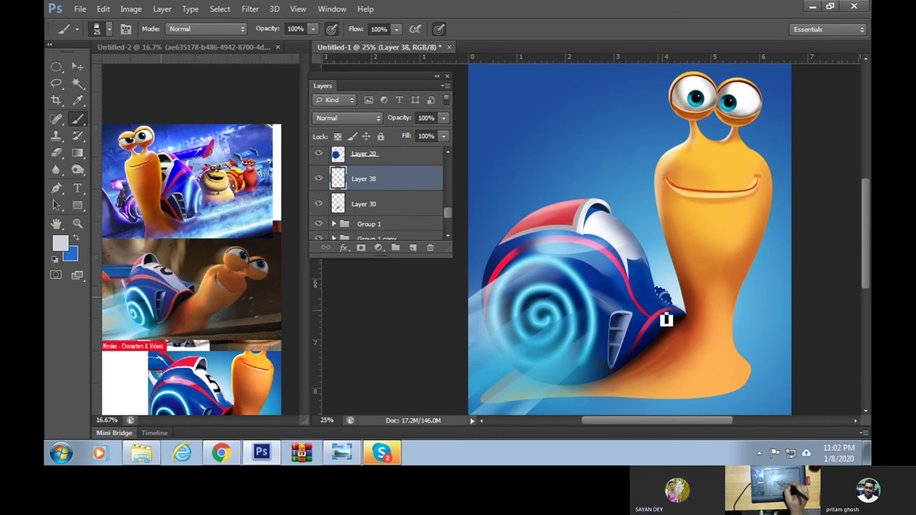
With a 52 px brush, paint a white highlight along the shell–neck edge
left_click(664, 295, "alt")
right_click(616, 249)
left_click_drag(647, 278, 660, 279)
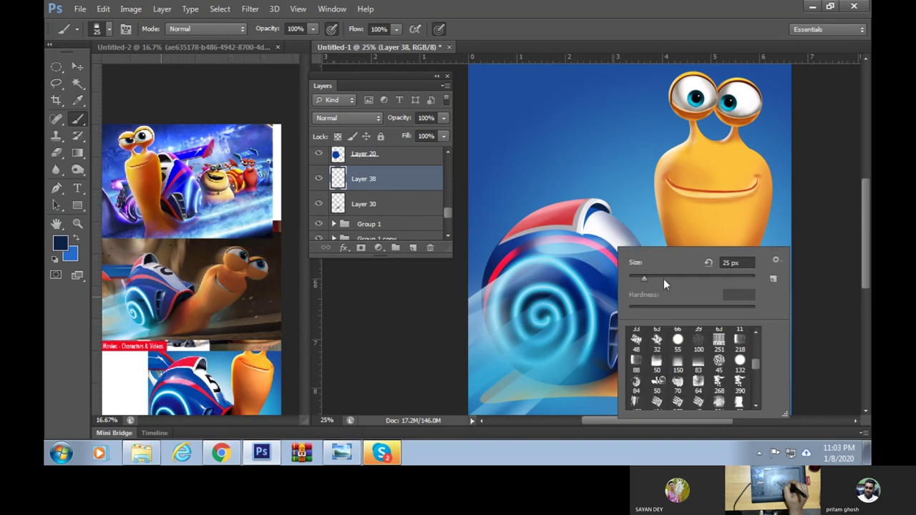
left_click(661, 233)
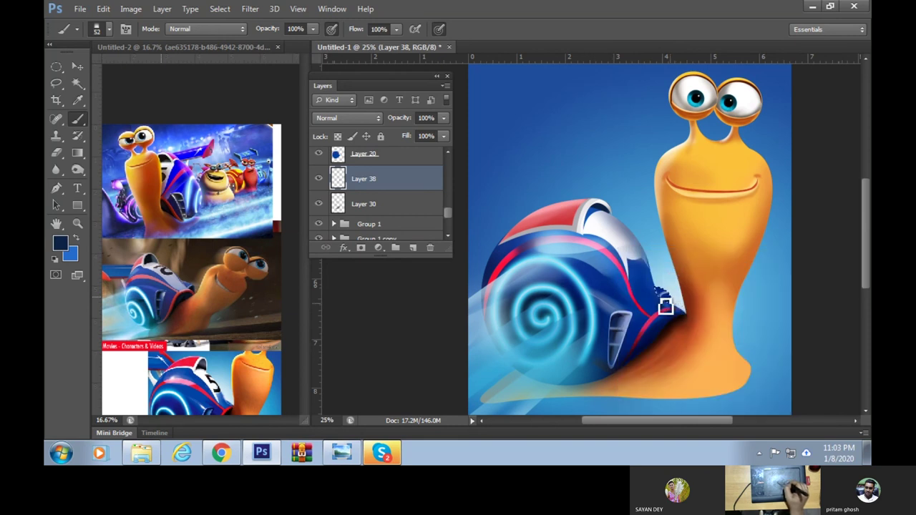
left_click(650, 263, "alt")
mouse_move(668, 301)
left_mouse_down()
mouse_move(685, 309)
mouse_move(692, 299)
left_mouse_up()
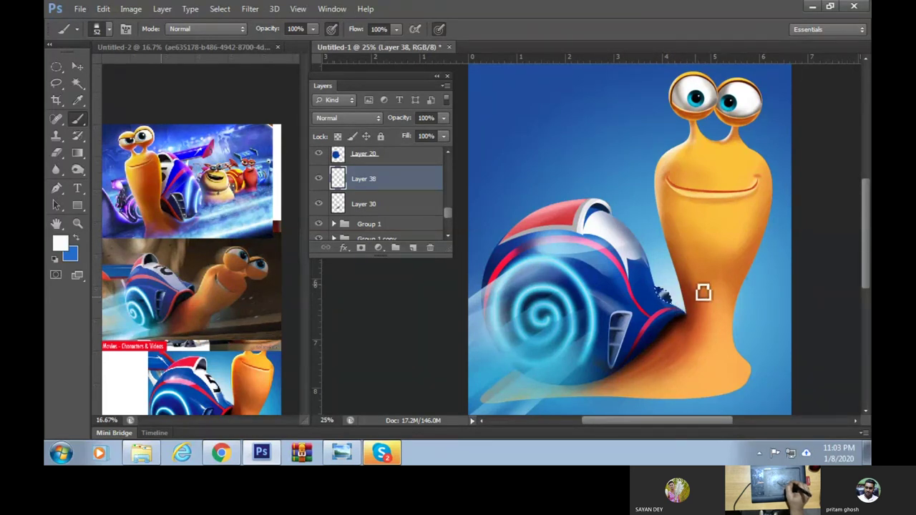
Darken the shell's lower edge beside the neck using 17 and 35 px brushes
right_click(682, 276)
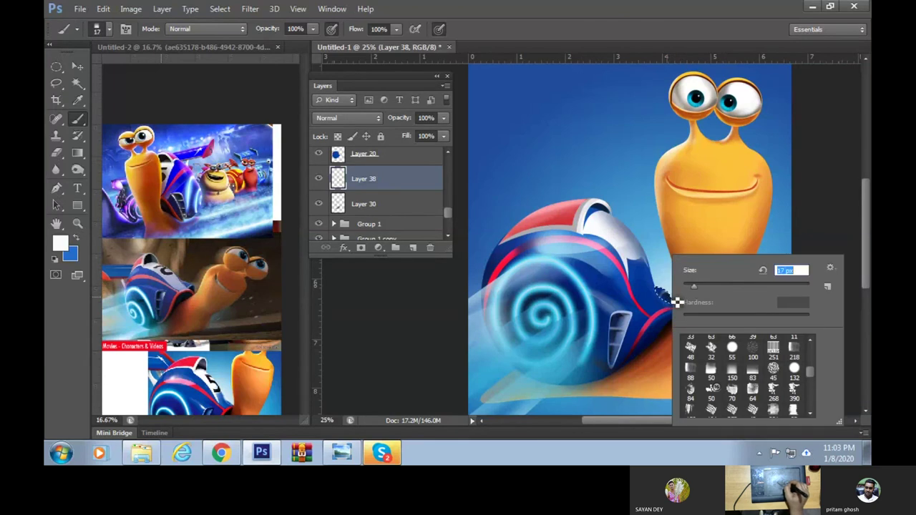
key("Return")
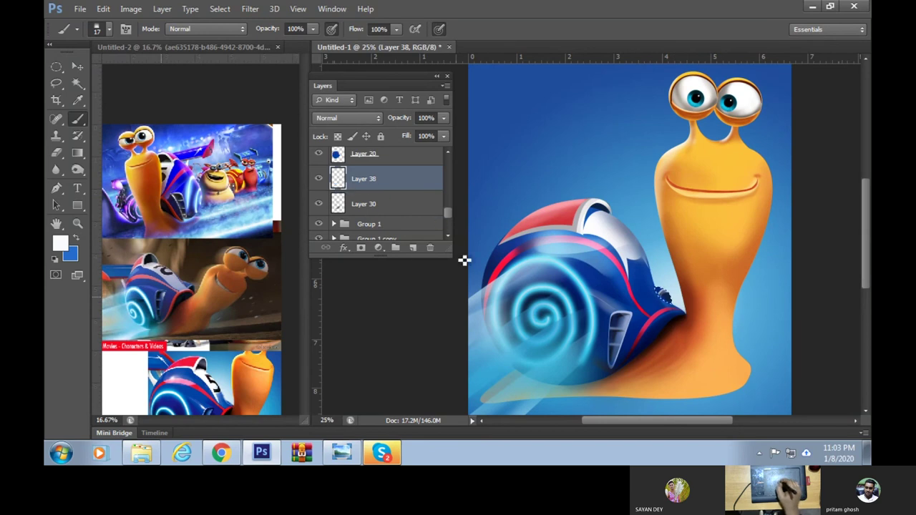
right_click(676, 315)
key("Return")
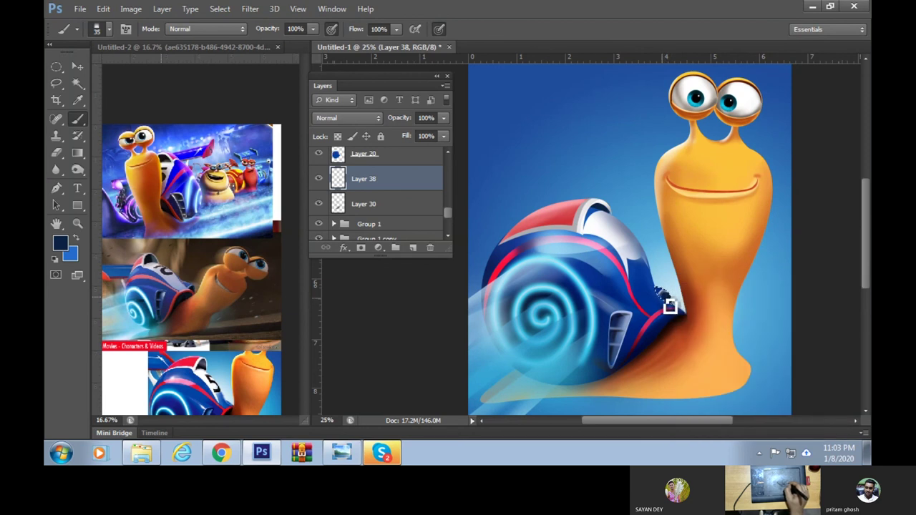
left_click_drag(665, 312, 675, 328)
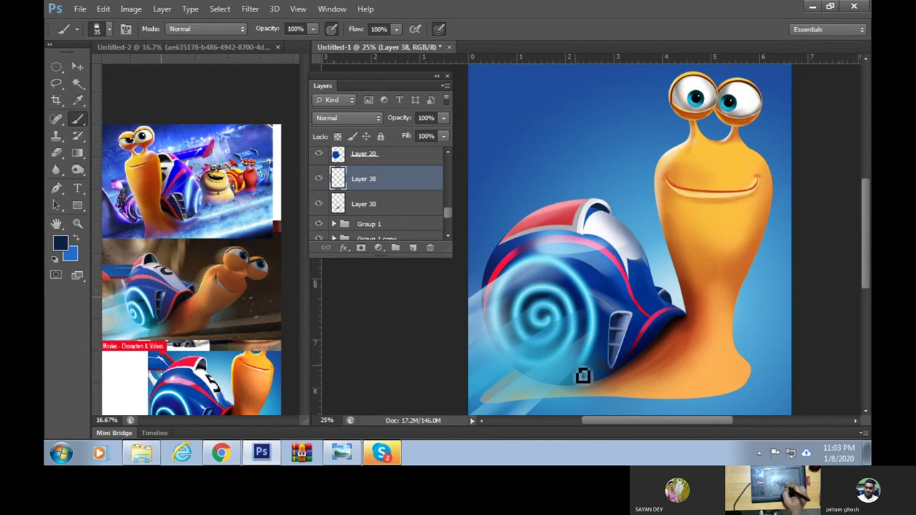
left_click_drag(576, 364, 597, 346)
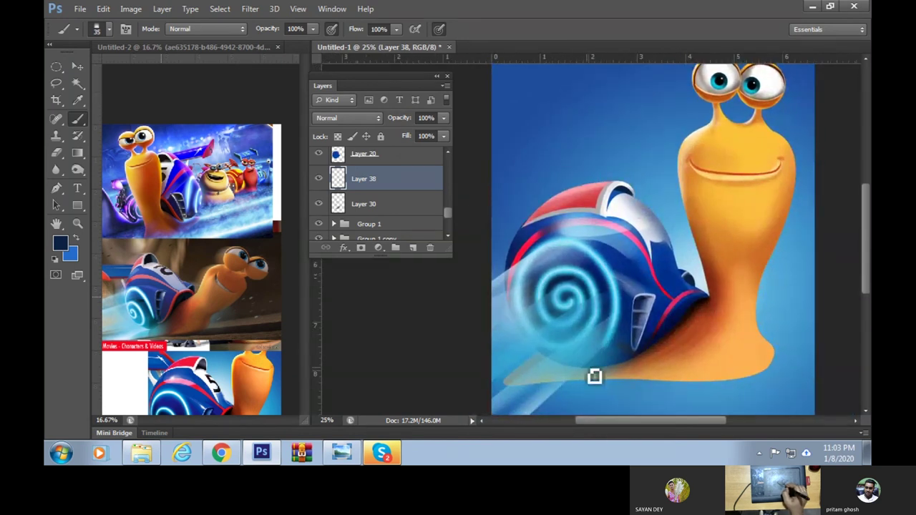
left_click_drag(605, 332, 580, 352)
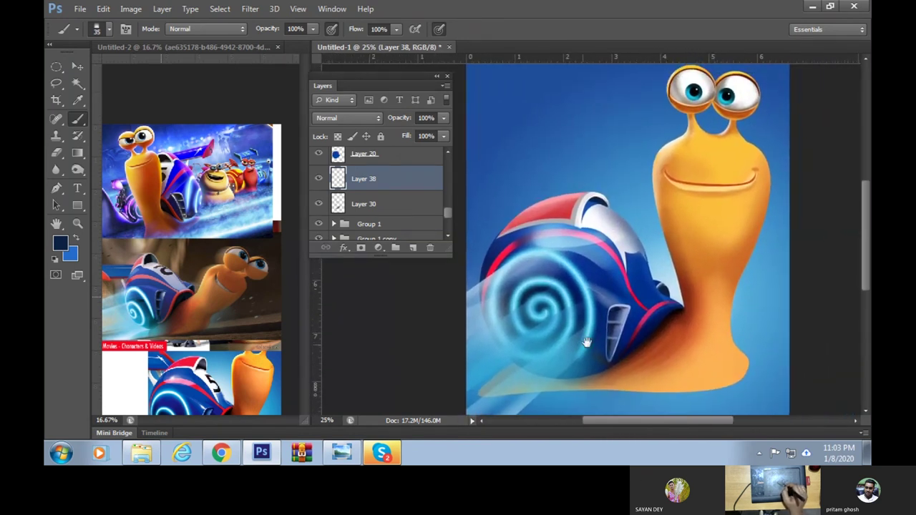
left_click_drag(644, 343, 649, 354)
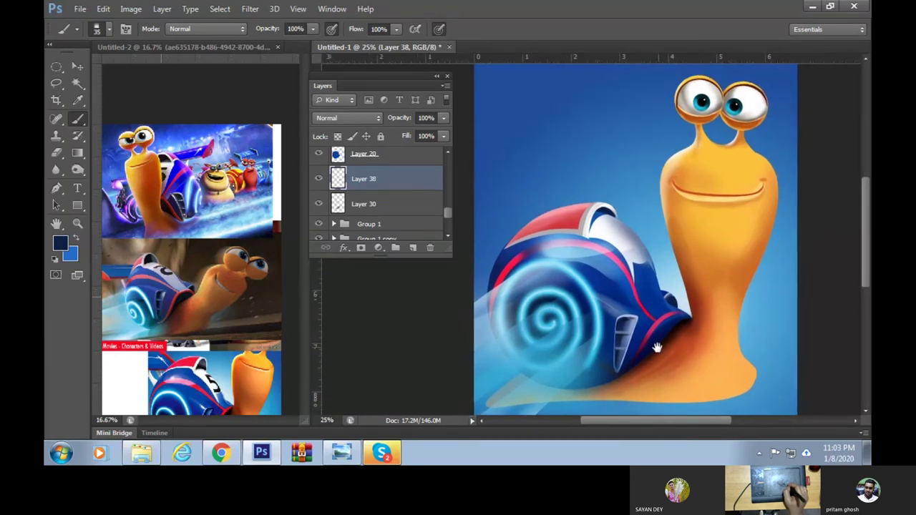
View the snail full screen on black, zooming in and panning around the shell
key("f")
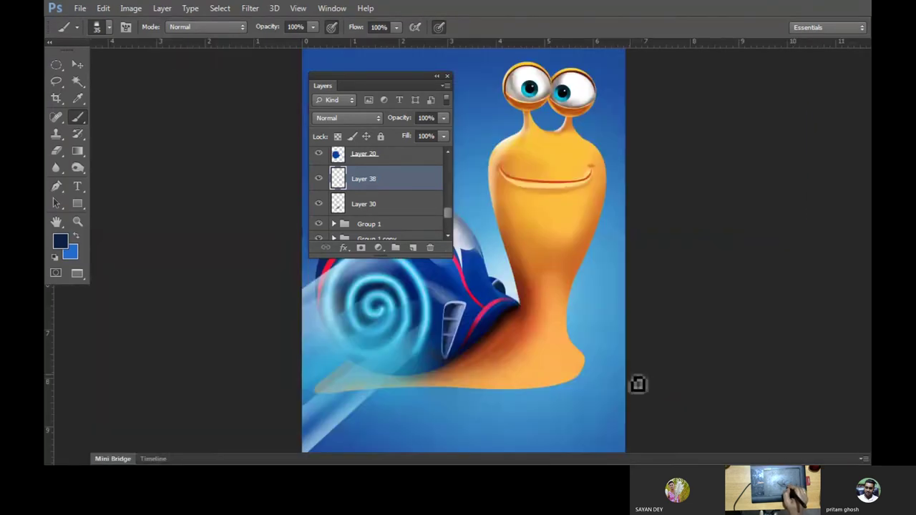
left_click_drag(366, 76, 211, 99)
key("f")
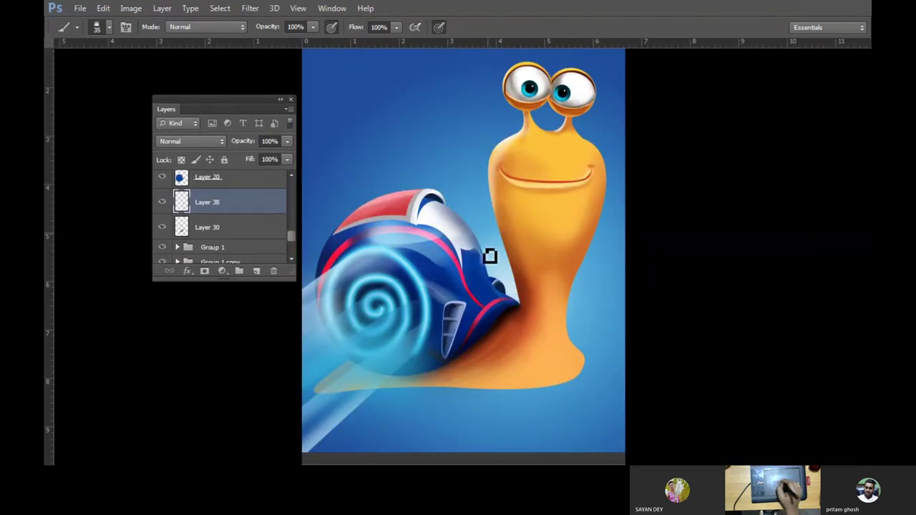
key("ctrl+plus")
mouse_move(551, 311)
left_mouse_down()
mouse_move(556, 368)
mouse_move(677, 332)
mouse_move(679, 362)
mouse_move(658, 366)
left_mouse_up()
left_click_drag(630, 401, 587, 404)
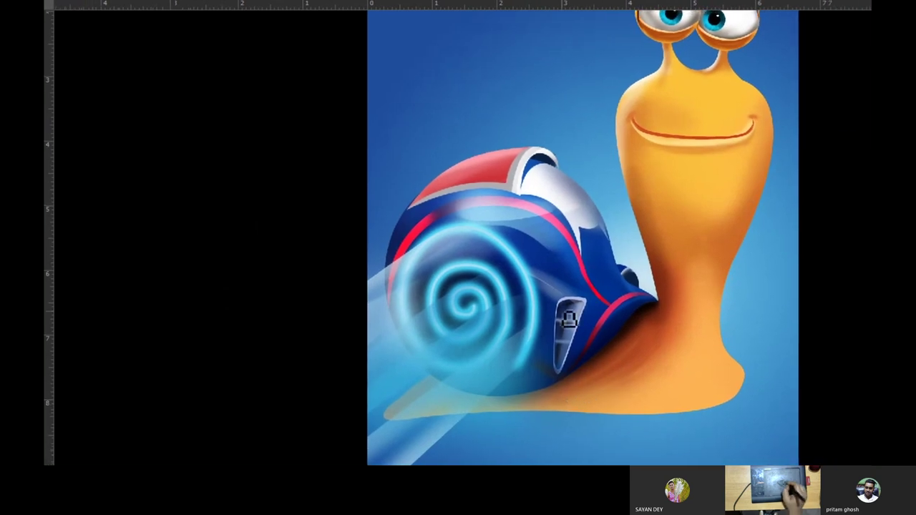
mouse_move(631, 327)
left_mouse_down()
mouse_move(614, 368)
mouse_move(675, 356)
left_mouse_up()
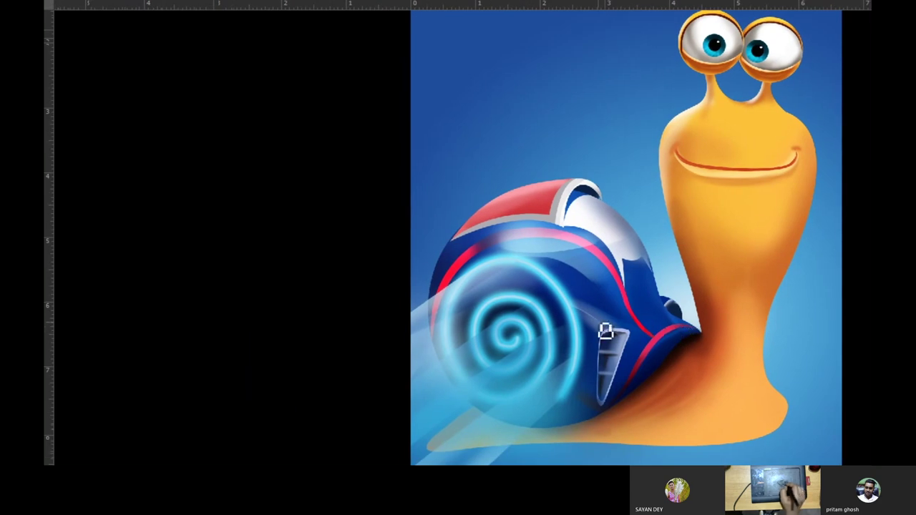
Return to the normal view, zoom out and move the Layers panel near the snail painting
key("f")
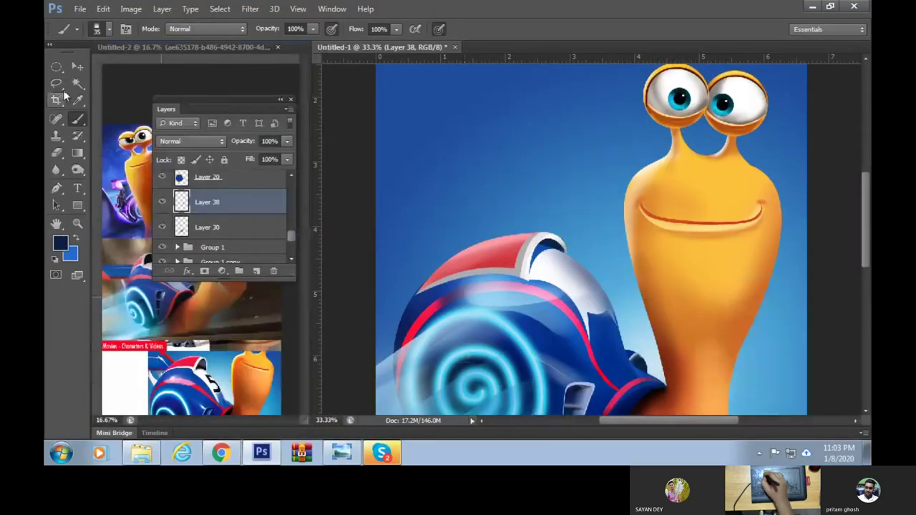
key("w")
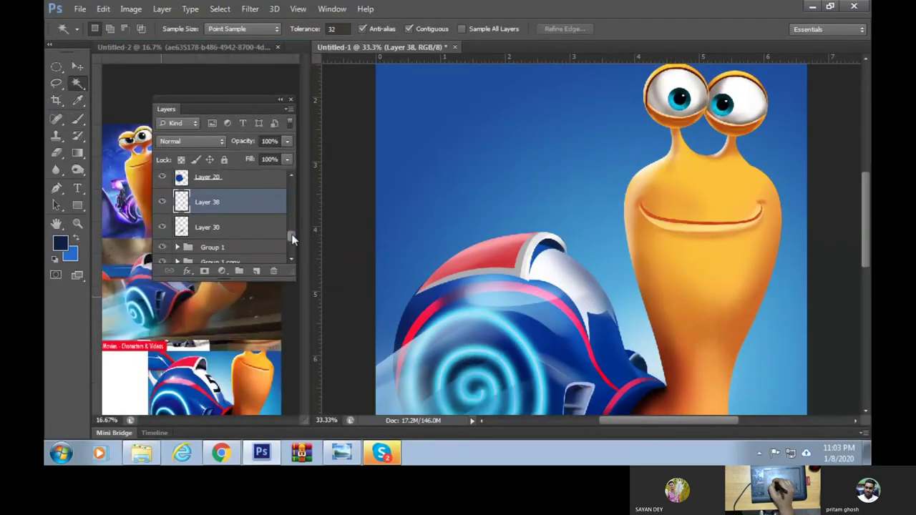
mouse_move(291, 234)
left_mouse_down()
mouse_move(291, 245)
mouse_move(295, 229)
left_mouse_up()
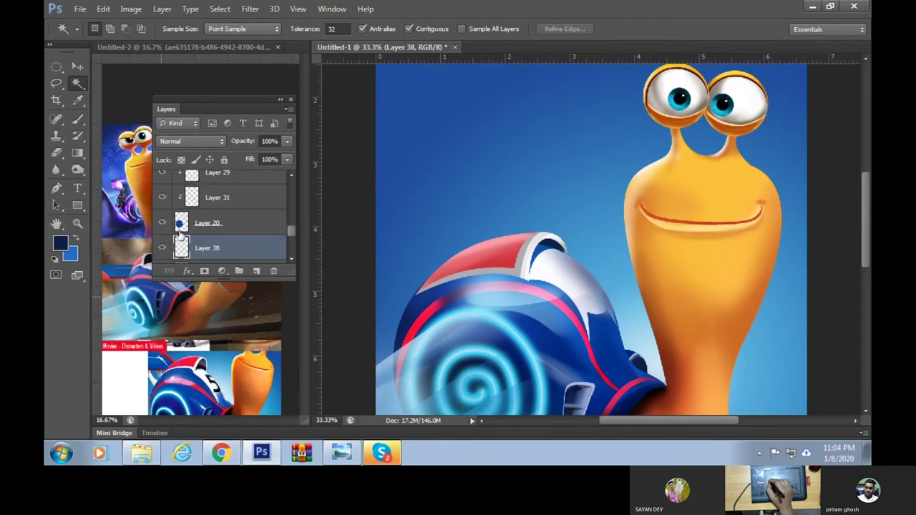
left_click_drag(289, 230, 289, 231)
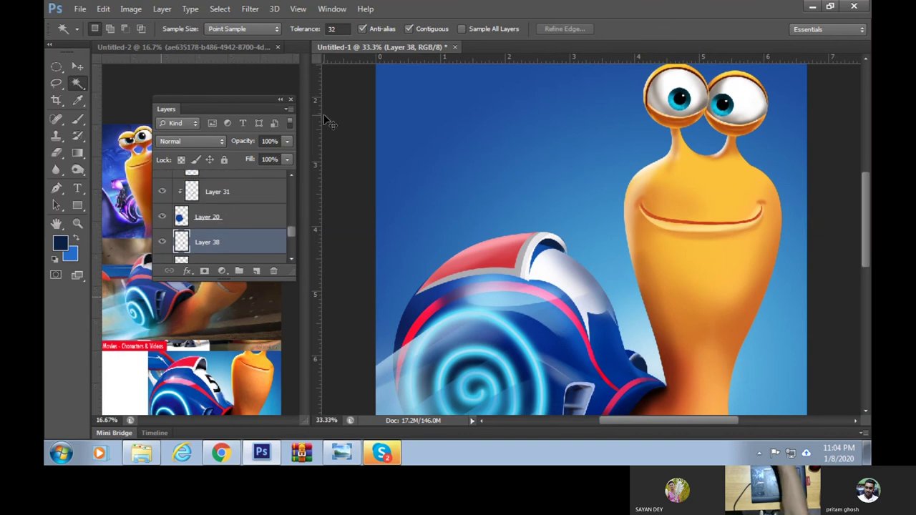
key("ctrl+minus")
left_click(179, 47)
mouse_move(215, 107)
left_mouse_down()
mouse_move(391, 86)
mouse_move(417, 73)
left_mouse_up()
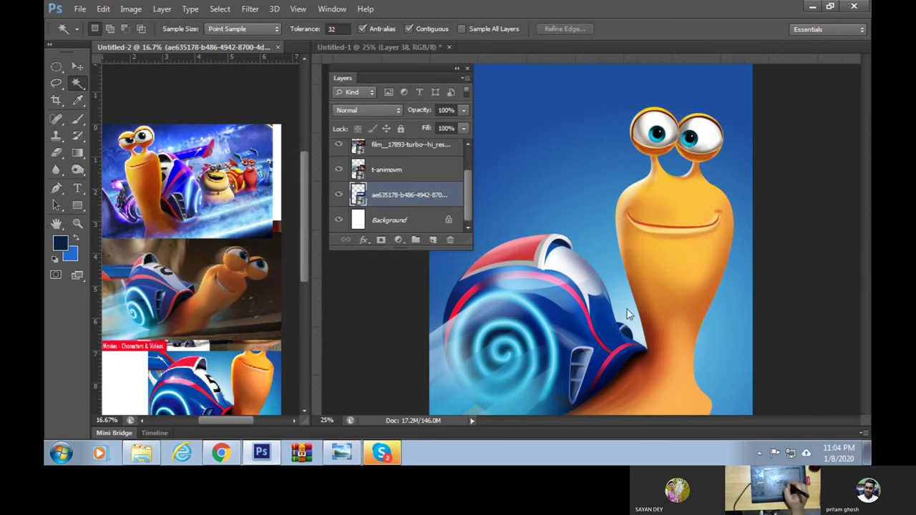
left_click(681, 367)
left_click_drag(678, 366, 699, 266)
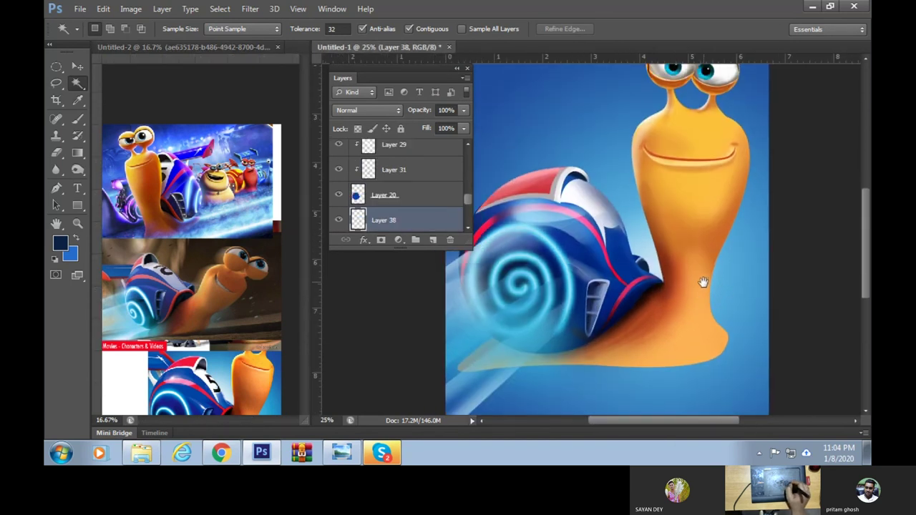
mouse_move(468, 193)
left_mouse_down()
mouse_move(469, 163)
mouse_move(471, 211)
left_mouse_up()
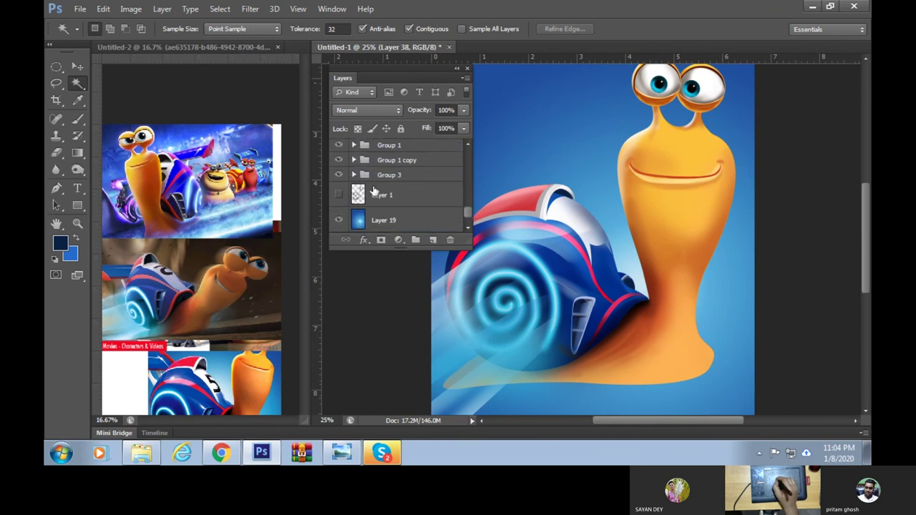
Expand Group 3 and combine Layer 17's body and Layer 16's tail shapes into one selection
left_click(339, 174)
left_click(339, 174)
left_click(353, 175)
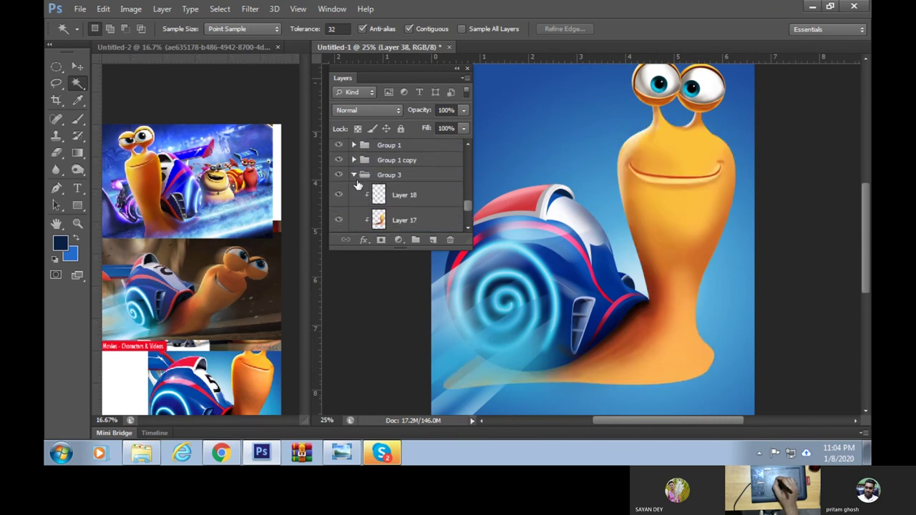
left_click(379, 222, "ctrl")
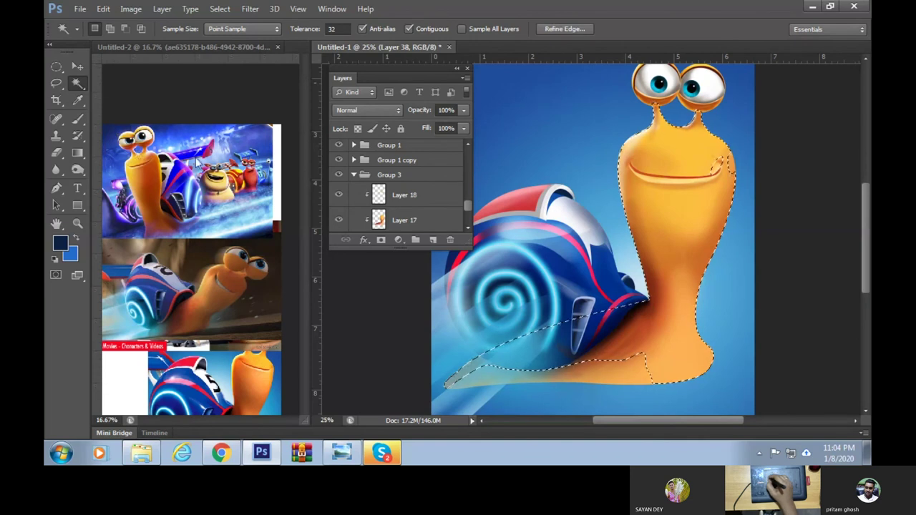
scroll(469, 209, "down", 2)
left_click(367, 201, "ctrl+shift")
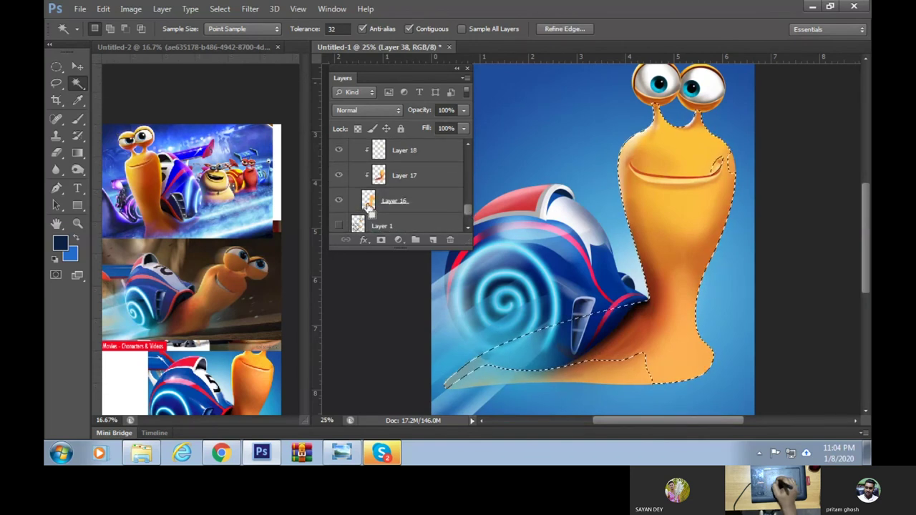
Set up a soft round brush at 370 px
key("b")
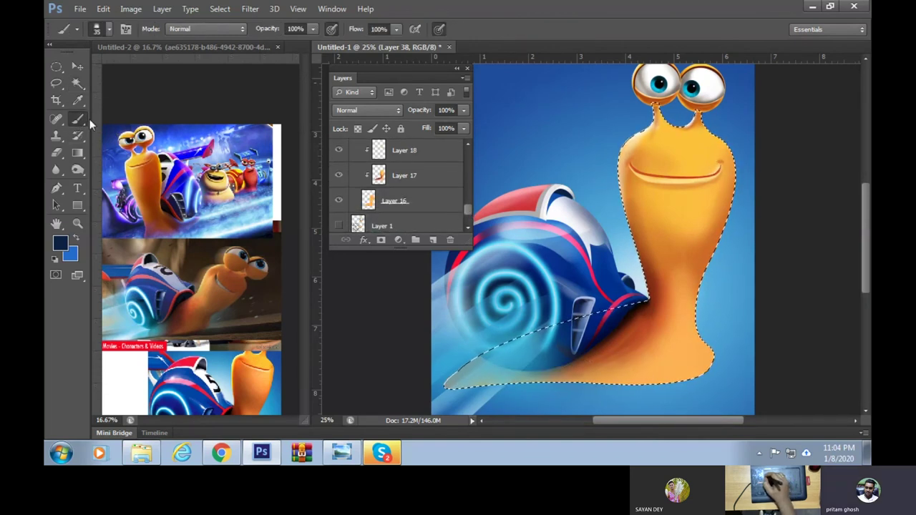
right_click(576, 236)
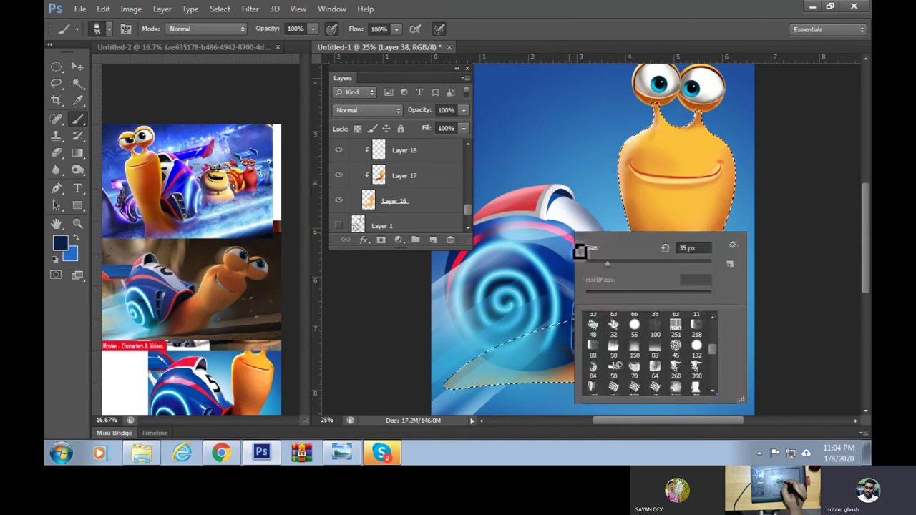
left_click_drag(632, 269, 663, 265)
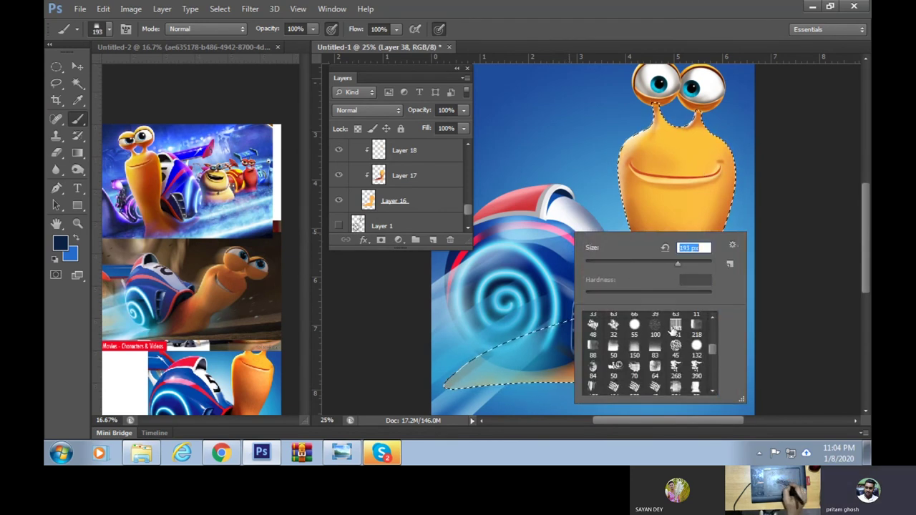
scroll(715, 354, "up", 5)
left_click(677, 322)
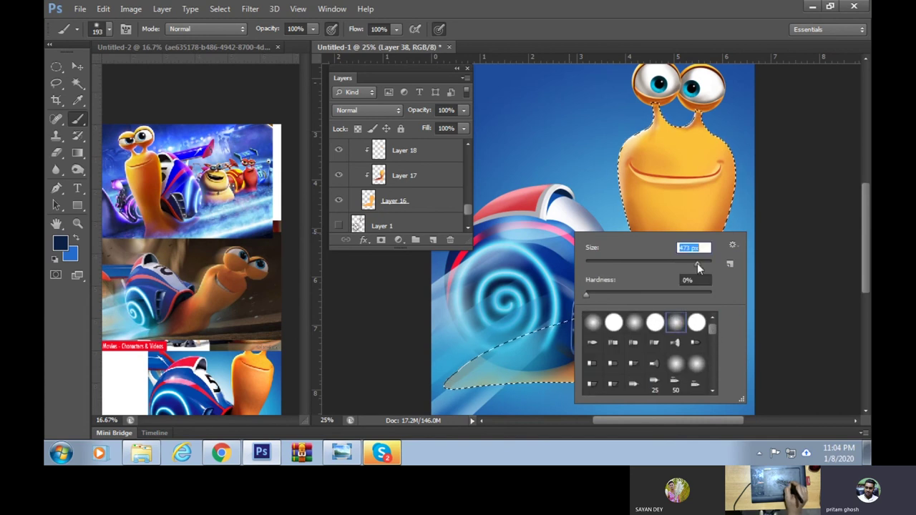
left_click_drag(697, 263, 690, 263)
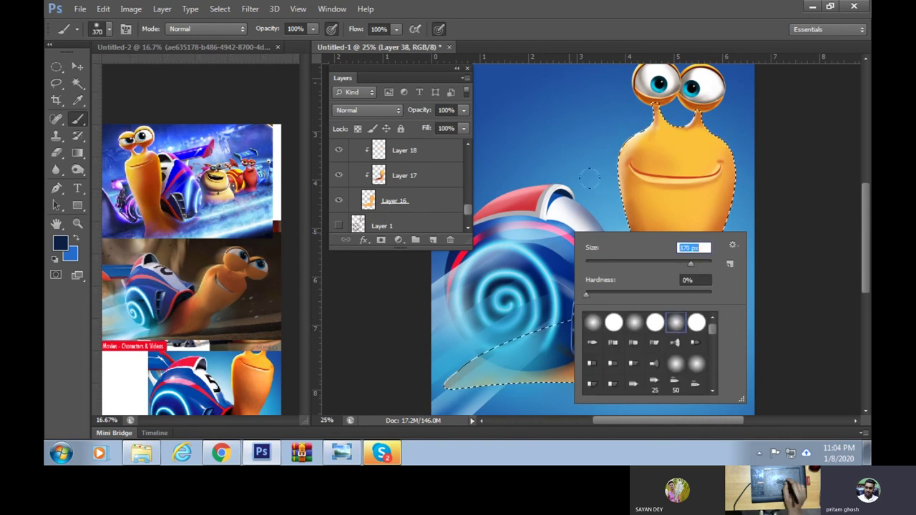
key("Return")
Paint darker orange-brown under the shell and along the neck's right side, undoing the last stroke
left_click(658, 308, "alt")
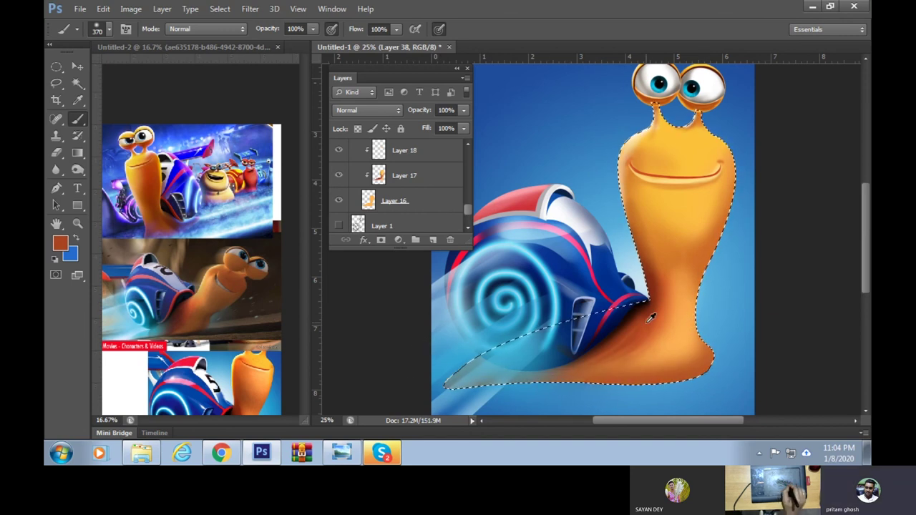
left_click_drag(591, 351, 588, 371)
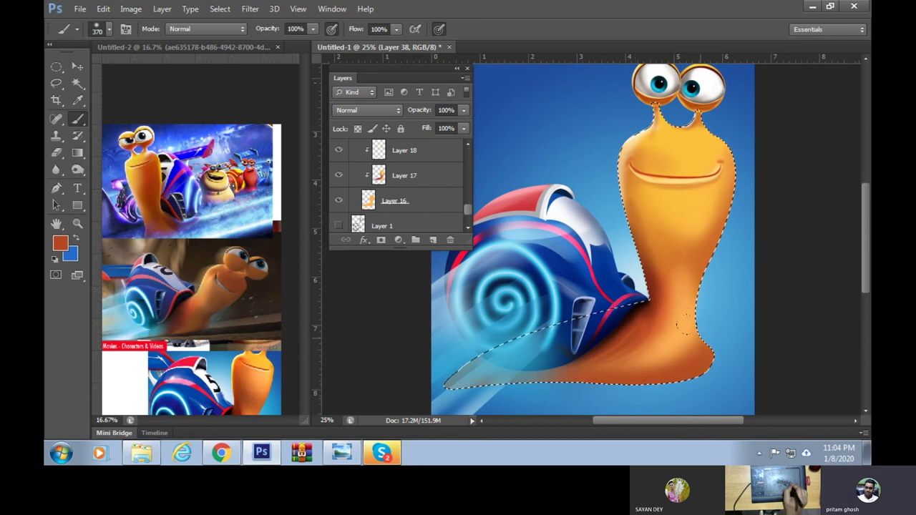
left_click_drag(696, 351, 691, 301)
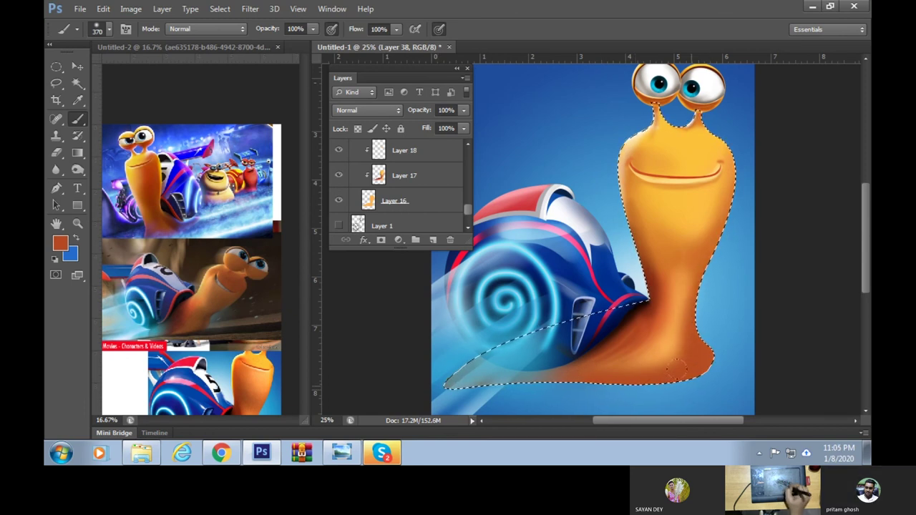
key("alt")
left_click(189, 297, "alt")
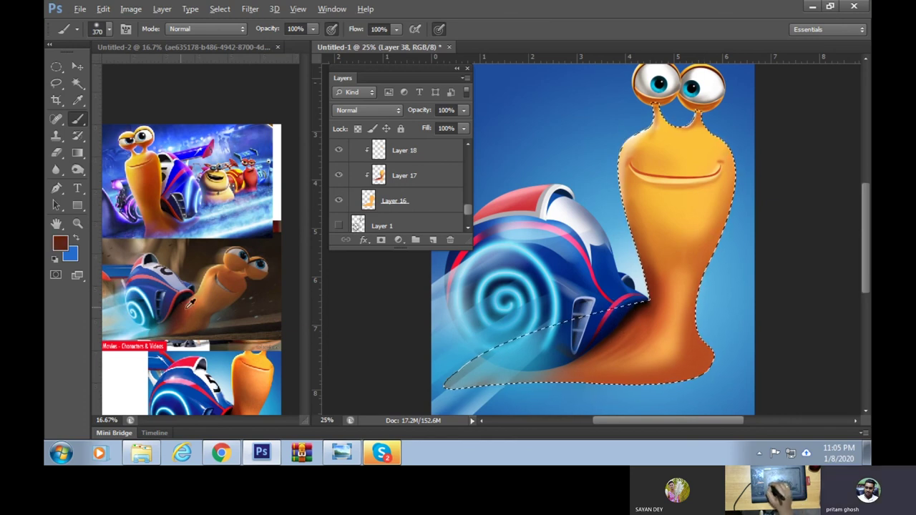
left_click_drag(653, 285, 631, 310)
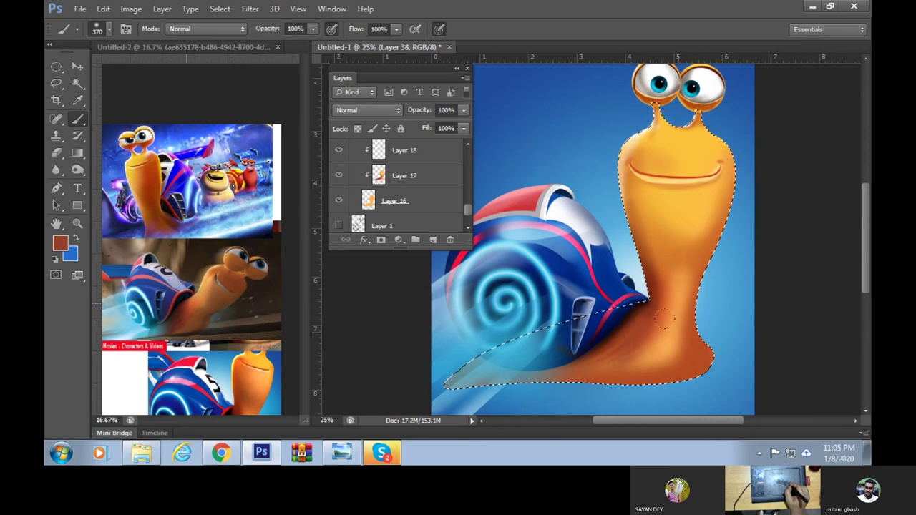
key("ctrl+z")
mouse_move(470, 211)
left_mouse_down()
mouse_move(472, 171)
mouse_move(472, 204)
left_mouse_up()
Add a new Layer 39 in Group 3 set to Overlay blending
left_click(430, 206)
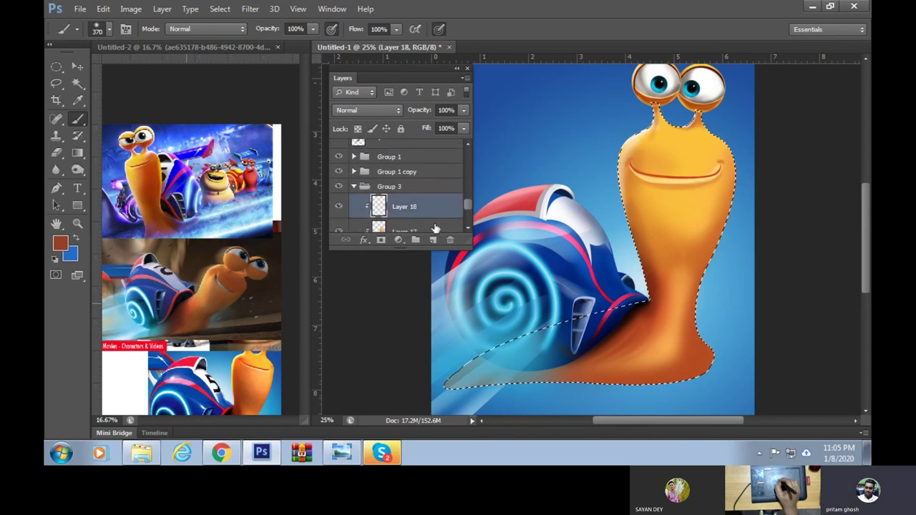
left_click(432, 240)
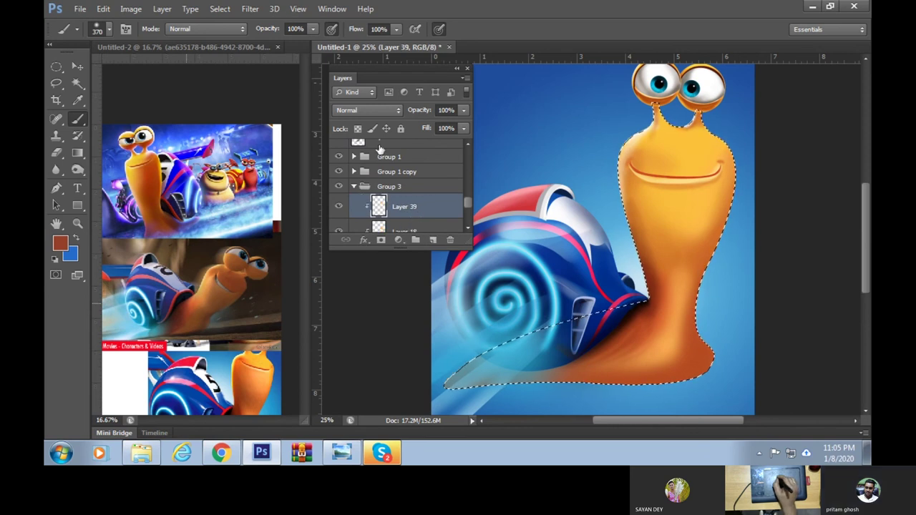
left_click(367, 110)
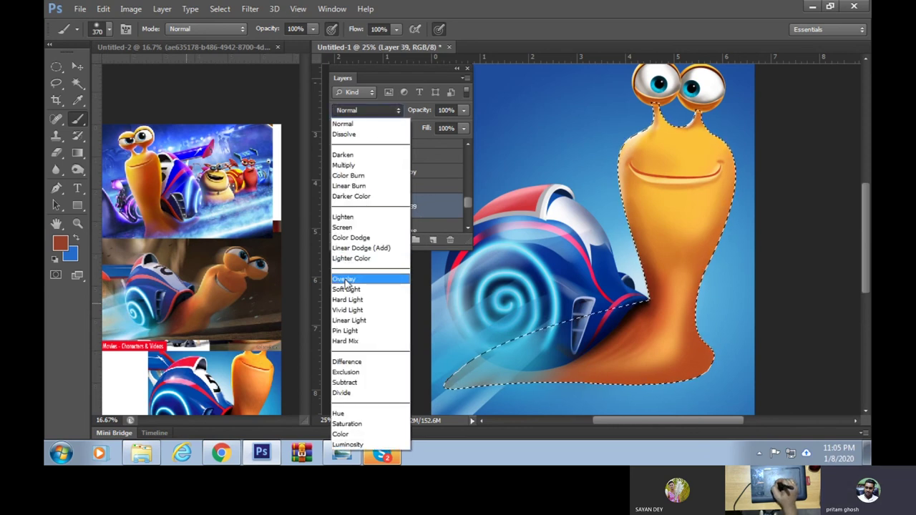
left_click(347, 279)
Shade the neck darker on its right and left edges and near the eyes
left_click_drag(671, 332, 664, 361)
left_click_drag(697, 248, 697, 298)
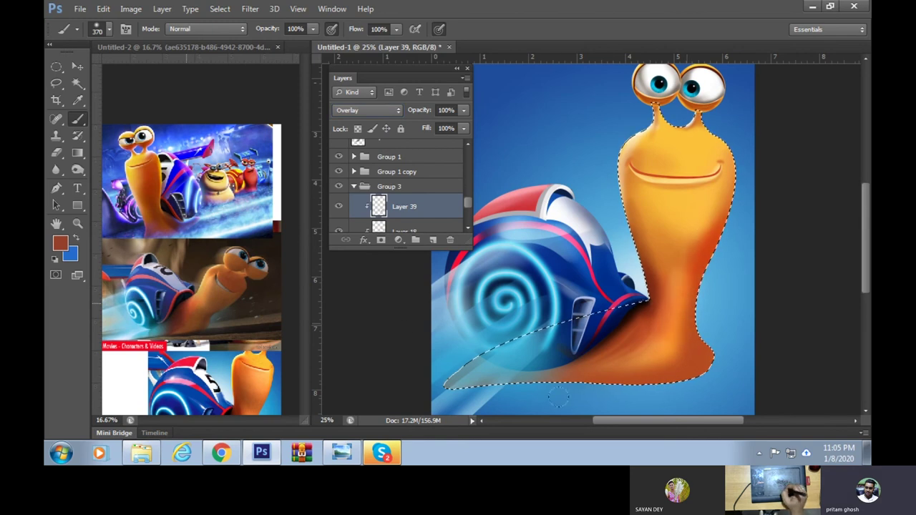
left_click_drag(634, 227, 646, 295)
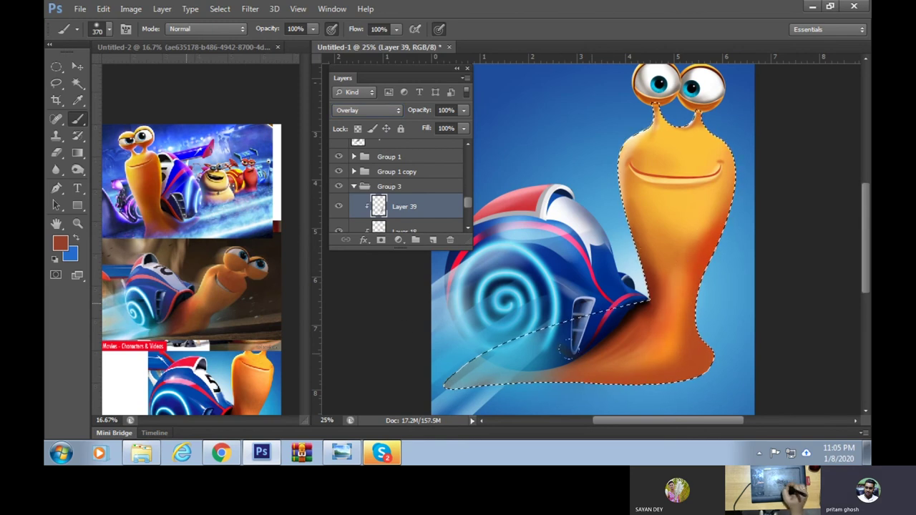
left_click_drag(635, 234, 638, 280)
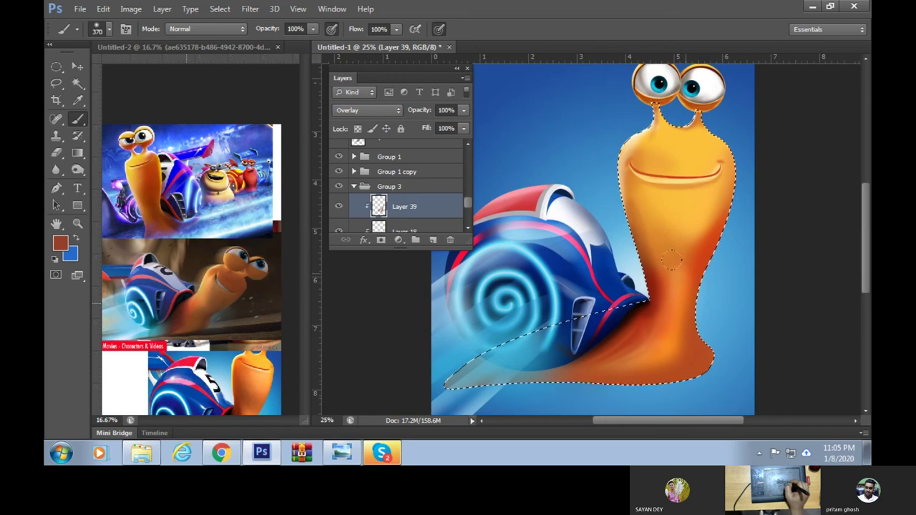
mouse_move(637, 215)
left_mouse_down()
mouse_move(648, 262)
mouse_move(621, 233)
left_mouse_up()
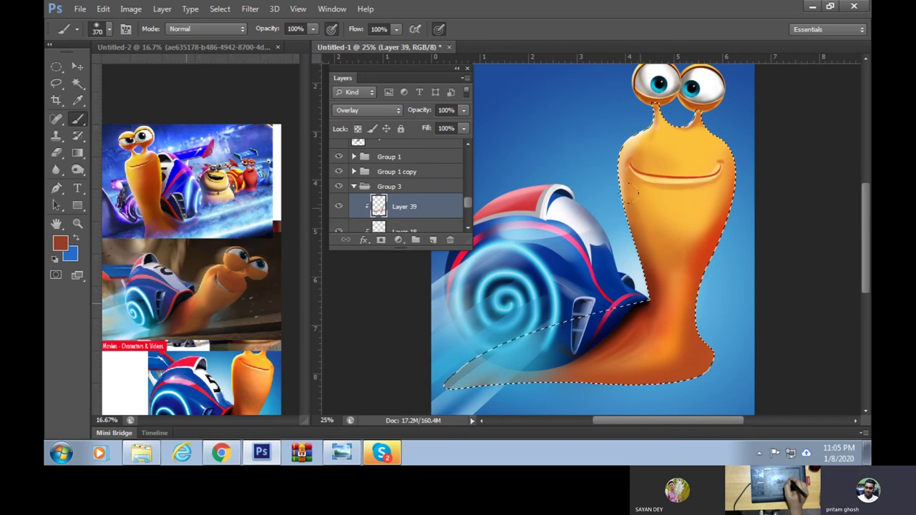
left_click_drag(723, 279, 747, 263)
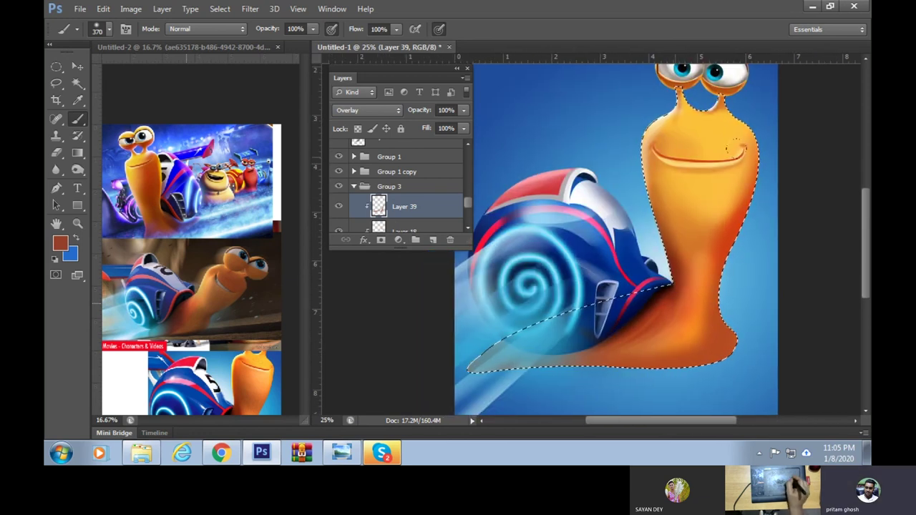
left_click_drag(728, 165, 737, 129)
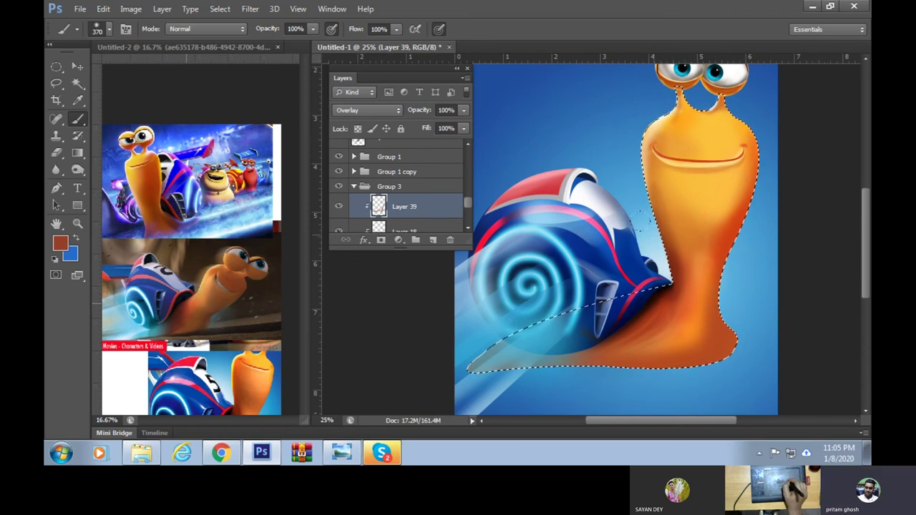
Paint a soft light-yellow highlight and shading across the snail's face and neck
left_click(724, 153, "alt")
left_click(60, 243)
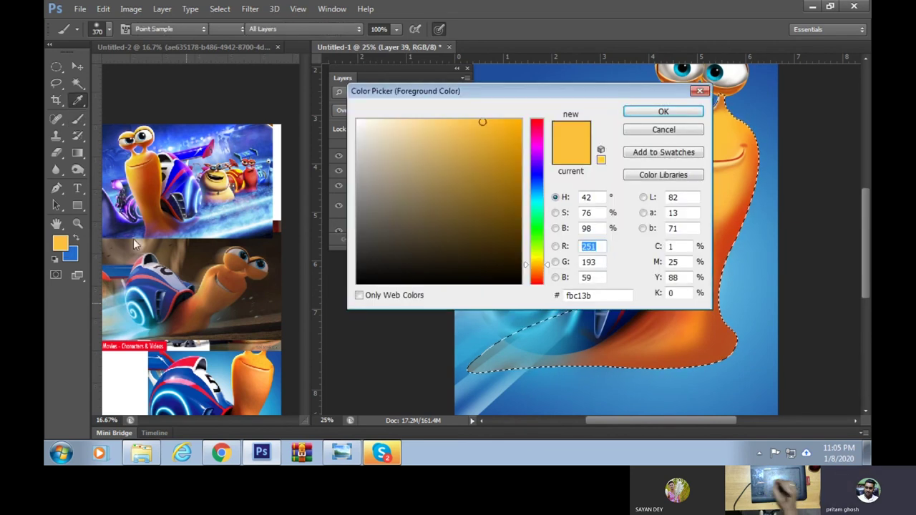
left_click(419, 123)
key("Return")
left_click_drag(716, 132, 691, 140)
left_click_drag(594, 207, 662, 168)
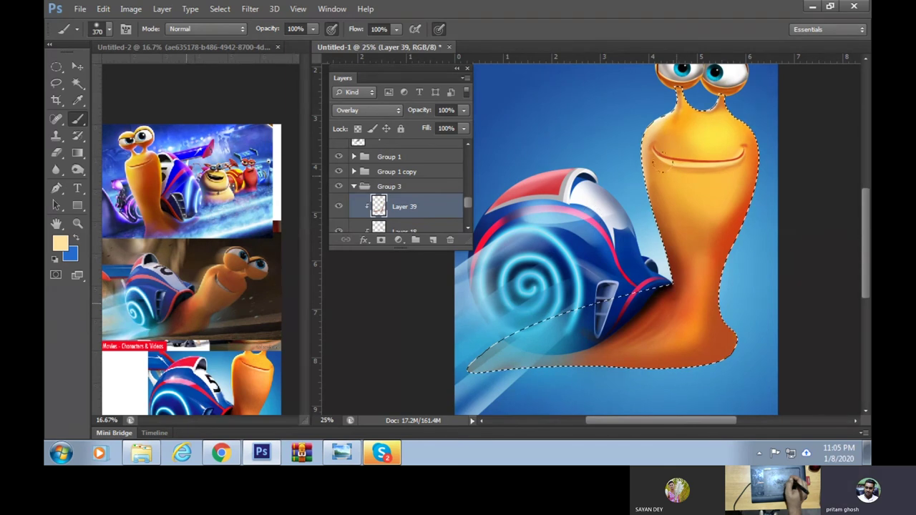
Shrink the brush to 106 px and pan the view to show the snail's eyes
right_click(669, 147)
left_click_drag(770, 188, 744, 187)
key("Return")
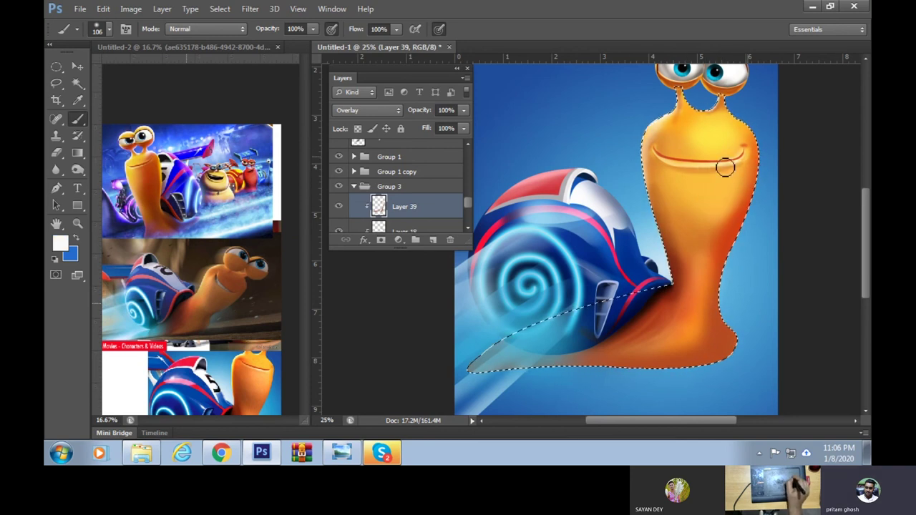
right_click(677, 160)
key("Return")
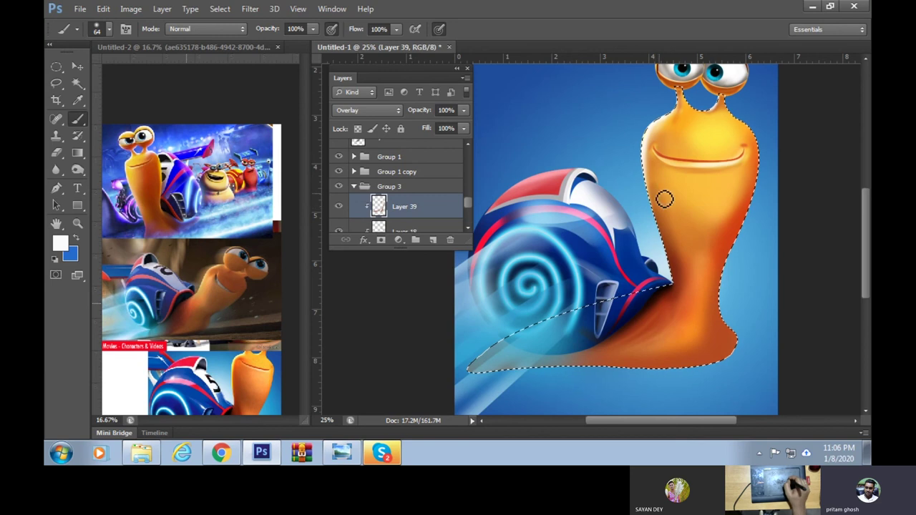
mouse_move(690, 241)
left_mouse_down()
mouse_move(713, 291)
mouse_move(727, 278)
left_mouse_up()
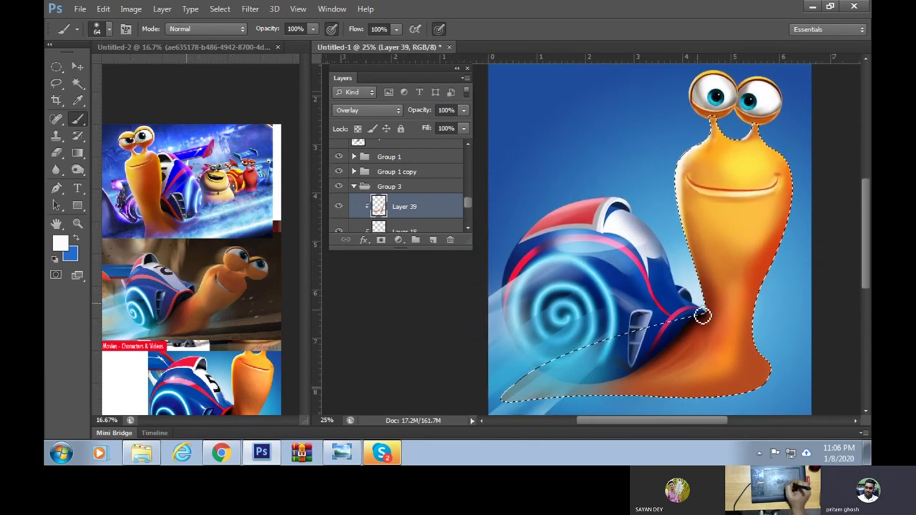
left_click_drag(635, 355, 654, 348)
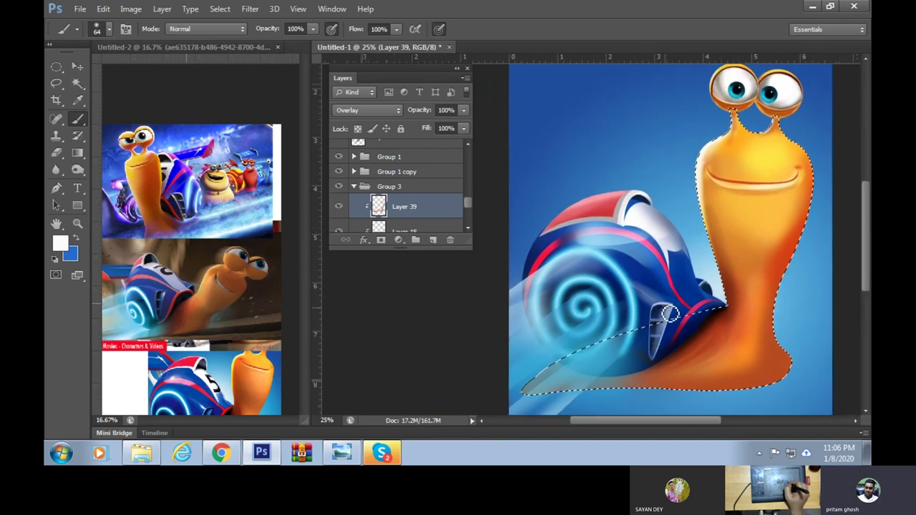
left_click_drag(682, 306, 661, 321)
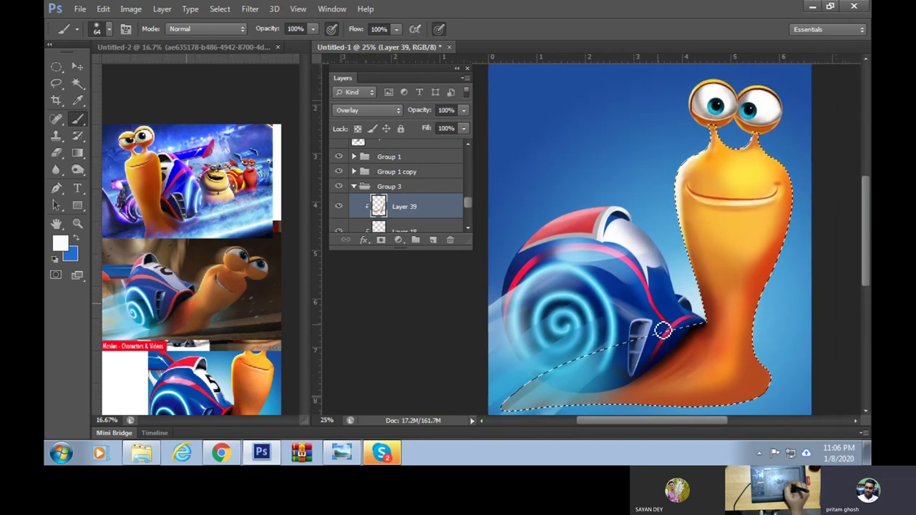
Switch to full-screen view without menus and deselect the snail
key("f")
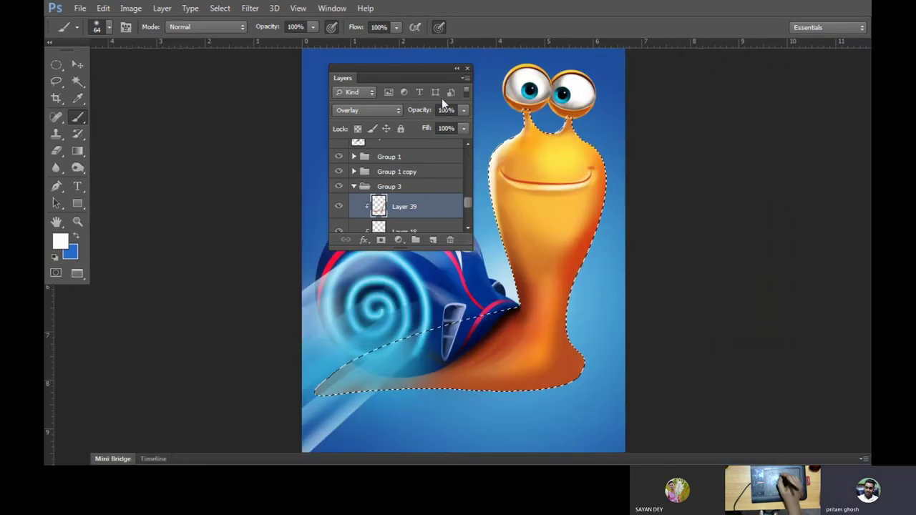
left_click_drag(420, 68, 780, 141)
key("f")
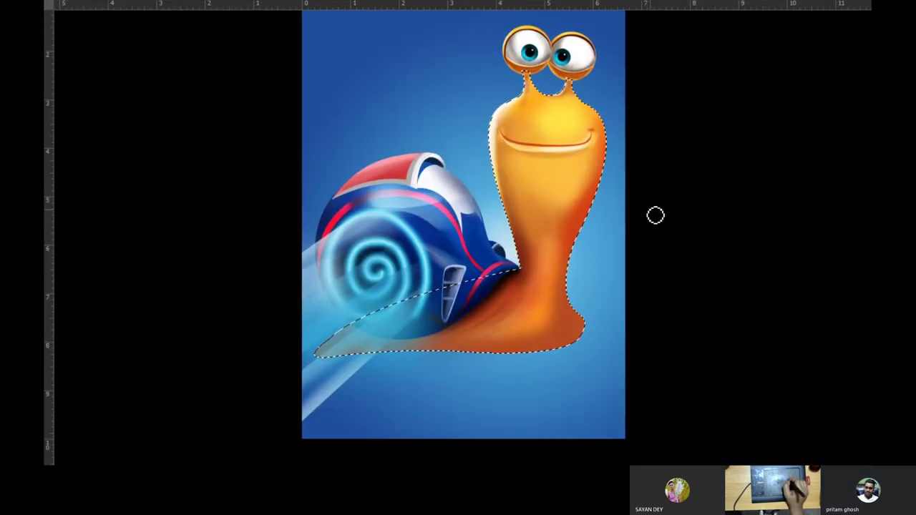
left_click_drag(684, 201, 725, 229)
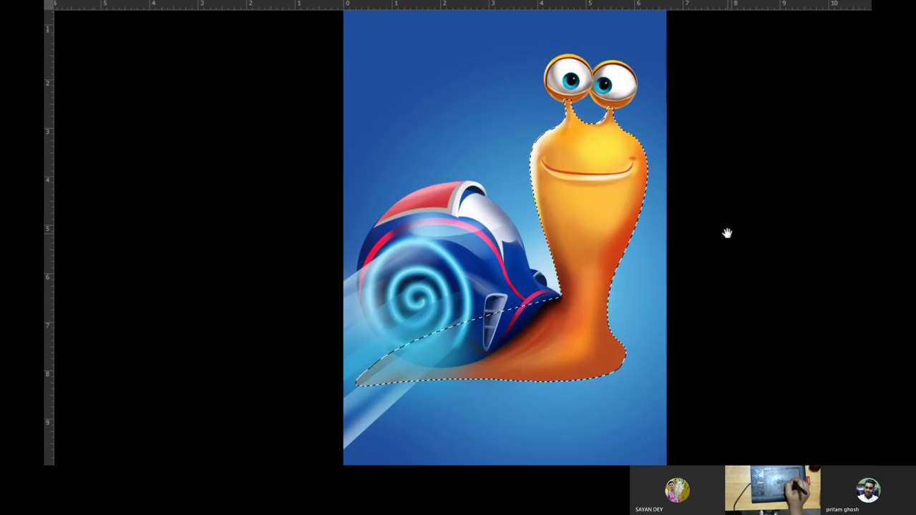
key("ctrl+d")
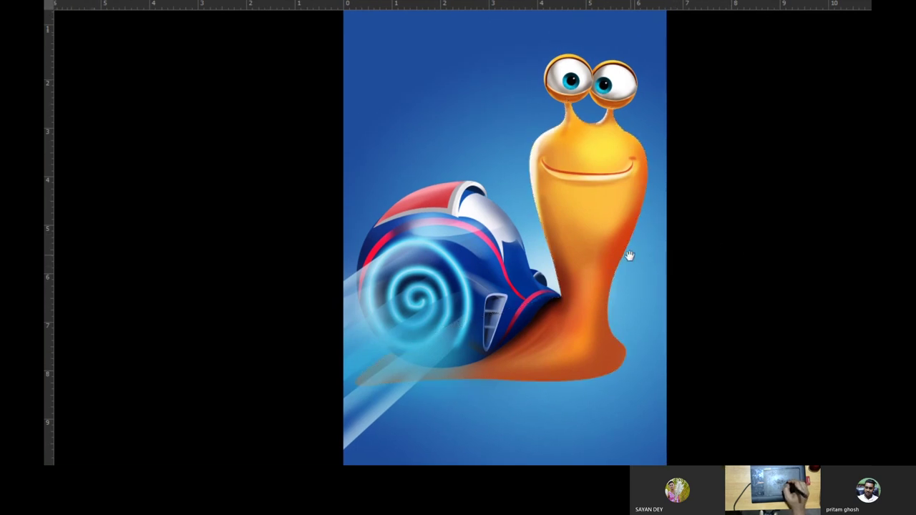
Recentre the view and zoom in on the snail's face and eyes
left_click_drag(635, 240, 699, 285)
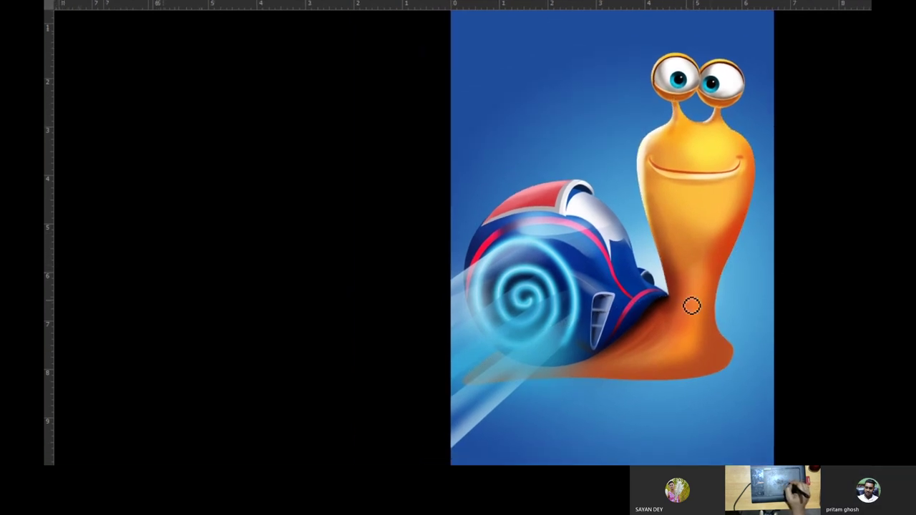
mouse_move(688, 264)
left_mouse_down()
mouse_move(623, 284)
mouse_move(636, 273)
left_mouse_up()
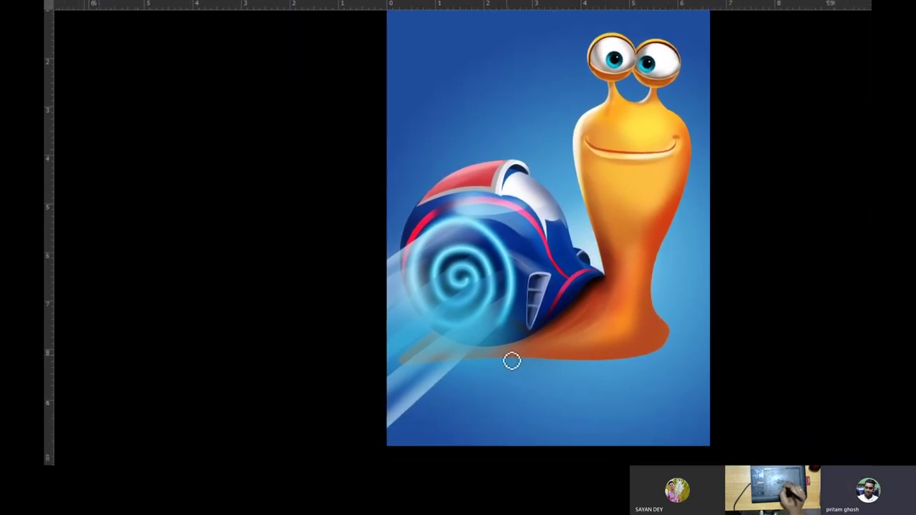
left_click_drag(599, 353, 600, 336)
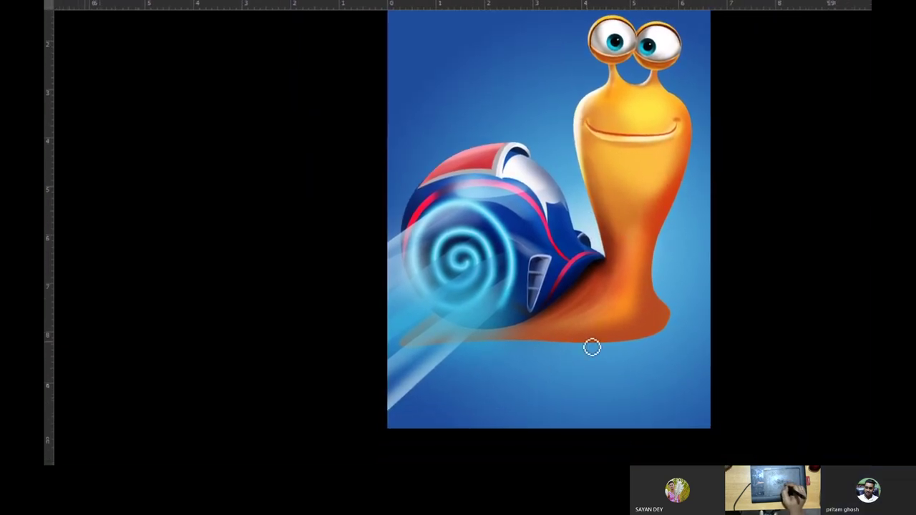
key("v")
key("ctrl+plus")
mouse_move(554, 198)
left_mouse_down()
mouse_move(480, 327)
mouse_move(556, 290)
mouse_move(547, 279)
left_mouse_up()
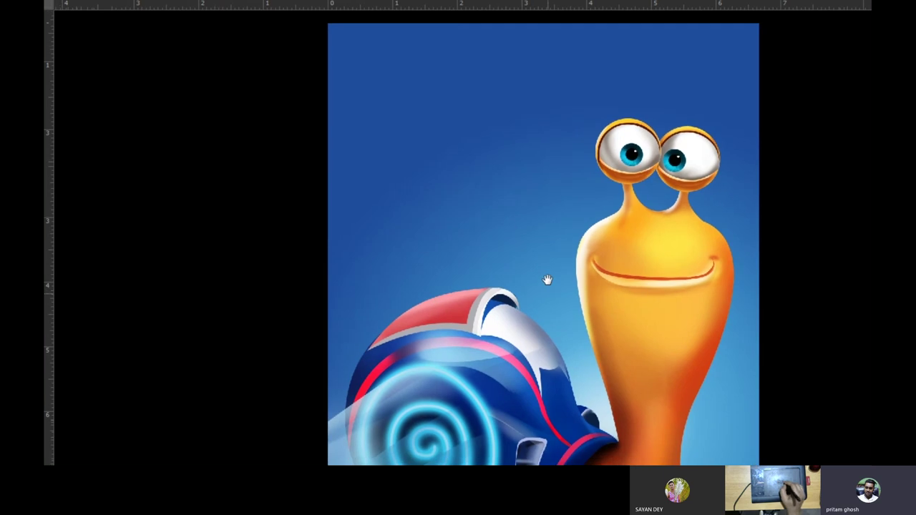
scroll(547, 279, "up", 3)
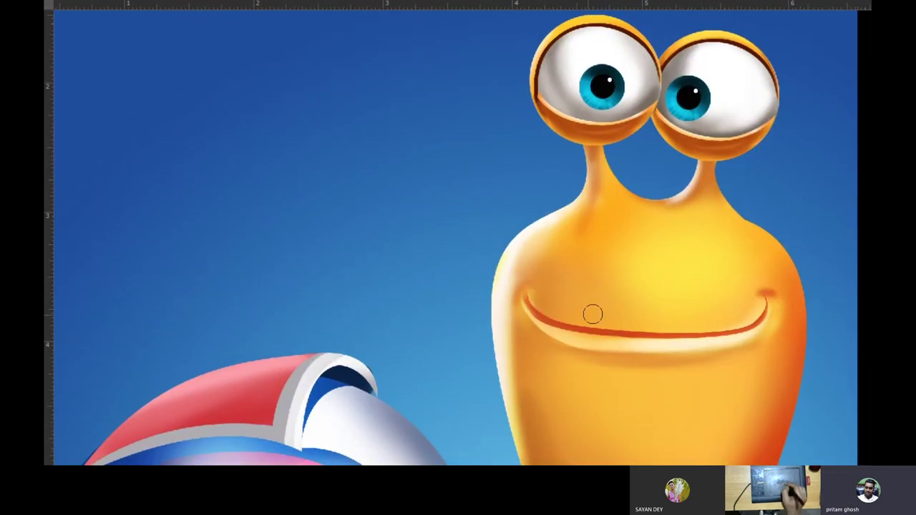
left_click_drag(603, 327, 530, 387)
left_click_drag(674, 223, 723, 191)
left_click_drag(606, 157, 622, 218)
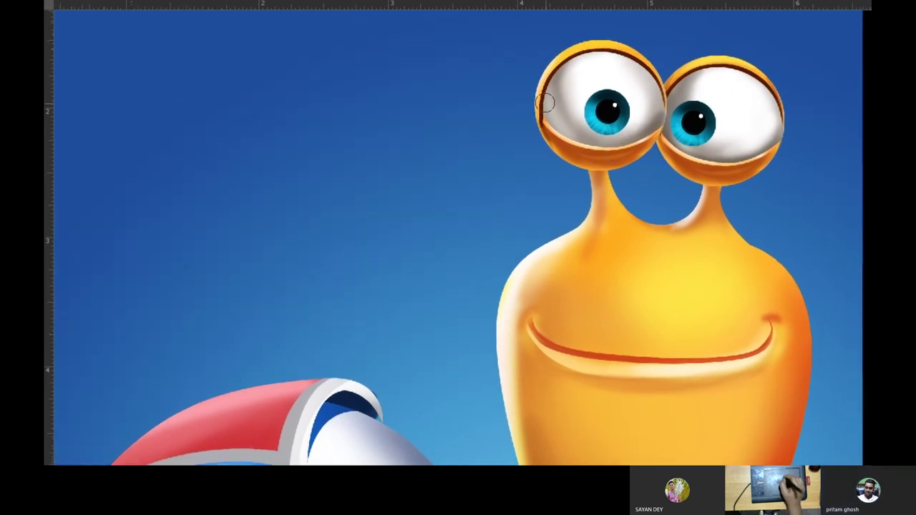
mouse_move(593, 361)
left_mouse_down()
mouse_move(720, 167)
mouse_move(650, 204)
mouse_move(692, 231)
left_mouse_up()
mouse_move(544, 231)
left_mouse_down()
mouse_move(616, 245)
mouse_move(748, 191)
left_mouse_up()
mouse_move(644, 198)
left_mouse_down()
mouse_move(706, 205)
mouse_move(769, 90)
left_mouse_up()
mouse_move(748, 155)
left_mouse_down()
mouse_move(608, 199)
mouse_move(626, 208)
mouse_move(507, 233)
left_mouse_up()
key("ctrl+minus")
mouse_move(663, 159)
left_mouse_down()
mouse_move(415, 327)
mouse_move(426, 337)
mouse_move(535, 259)
left_mouse_up()
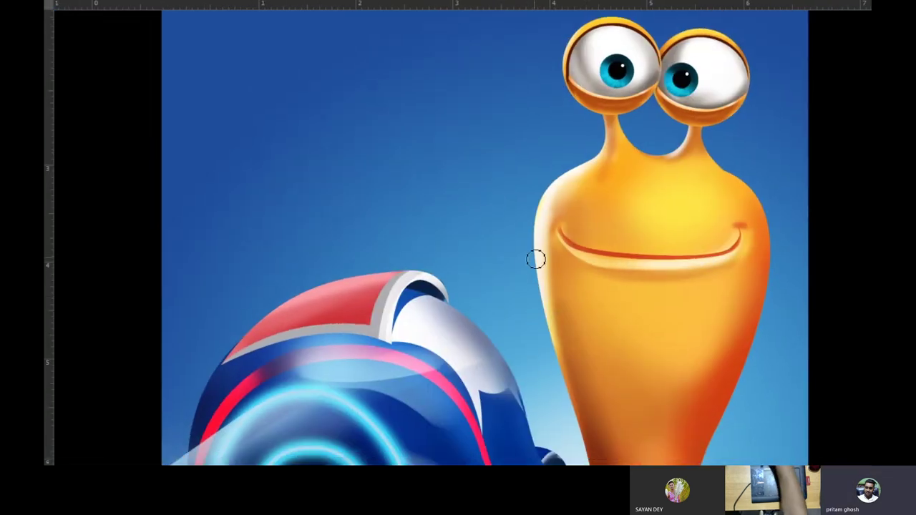
key("ctrl+0")
key("ctrl+plus")
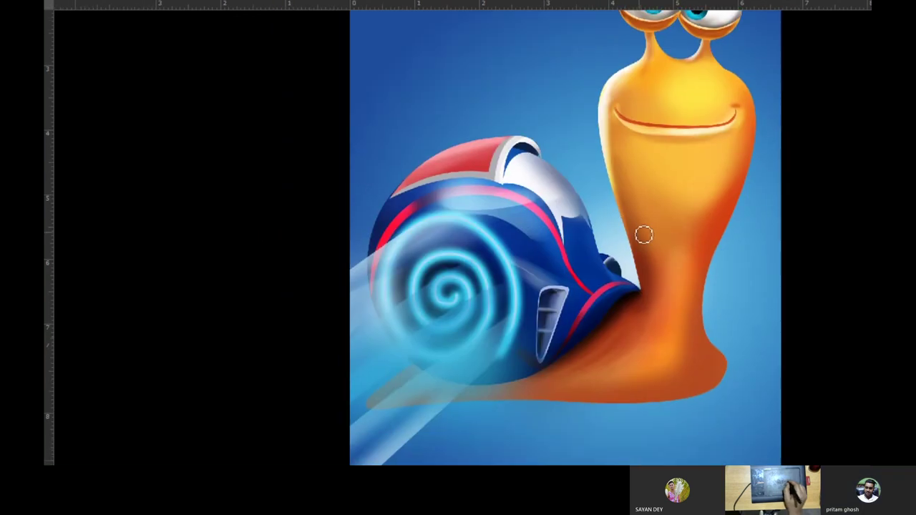
left_click_drag(639, 233, 593, 325)
key("ctrl+plus")
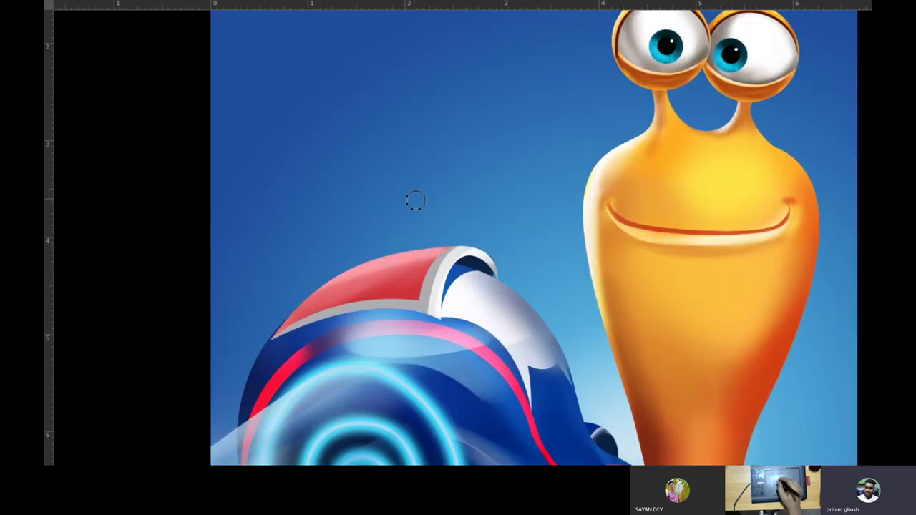
left_click_drag(515, 213, 478, 230)
key("ctrl+minus")
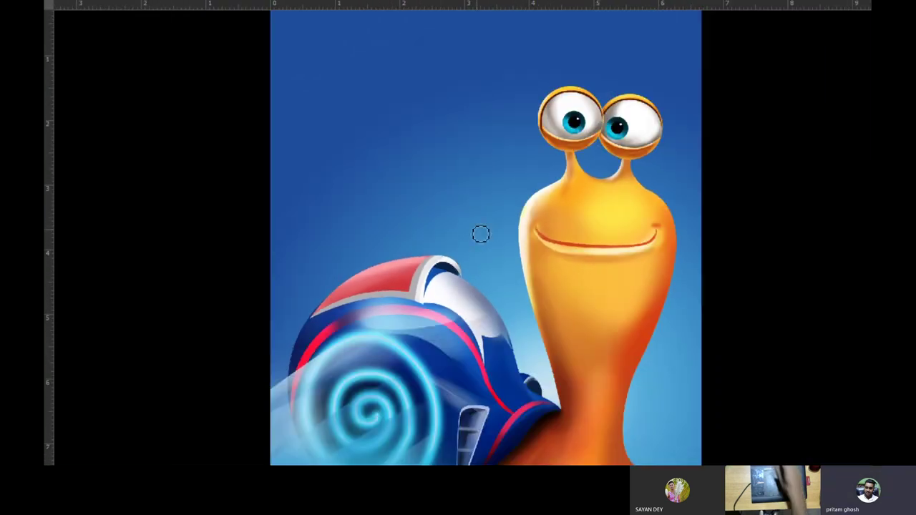
mouse_move(549, 368)
left_mouse_down()
mouse_move(654, 327)
mouse_move(672, 310)
mouse_move(587, 322)
mouse_move(636, 357)
mouse_move(626, 352)
mouse_move(611, 375)
mouse_move(631, 364)
mouse_move(607, 359)
left_mouse_up()
key("ctrl+plus")
key("ctrl+minus")
key("ctrl+minus")
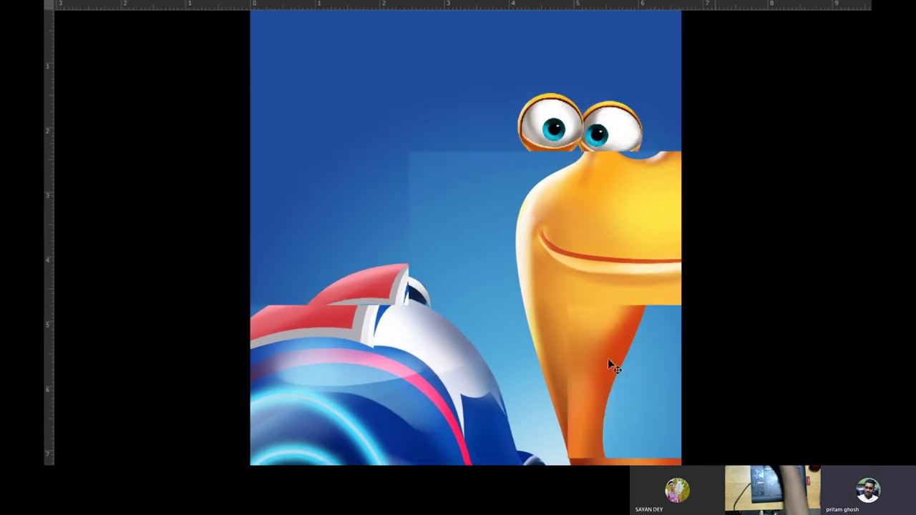
key("ctrl+plus")
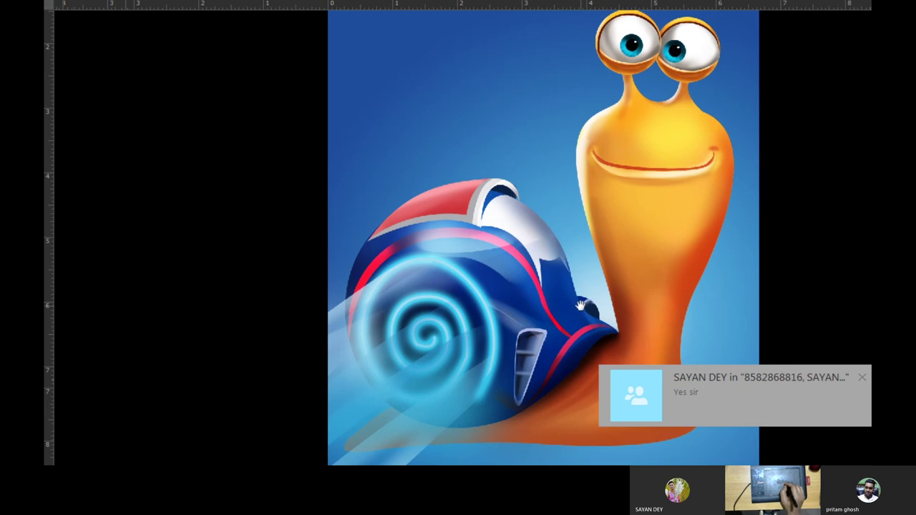
left_click_drag(581, 306, 572, 321)
key("ctrl+plus")
key("ctrl+minus")
key("ctrl+plus")
key("ctrl+plus")
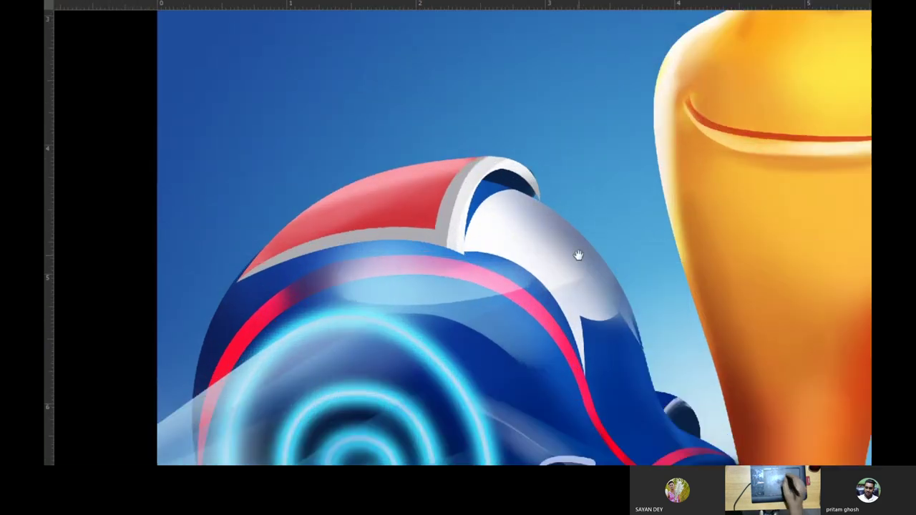
key("ctrl+minus")
key("ctrl+plus")
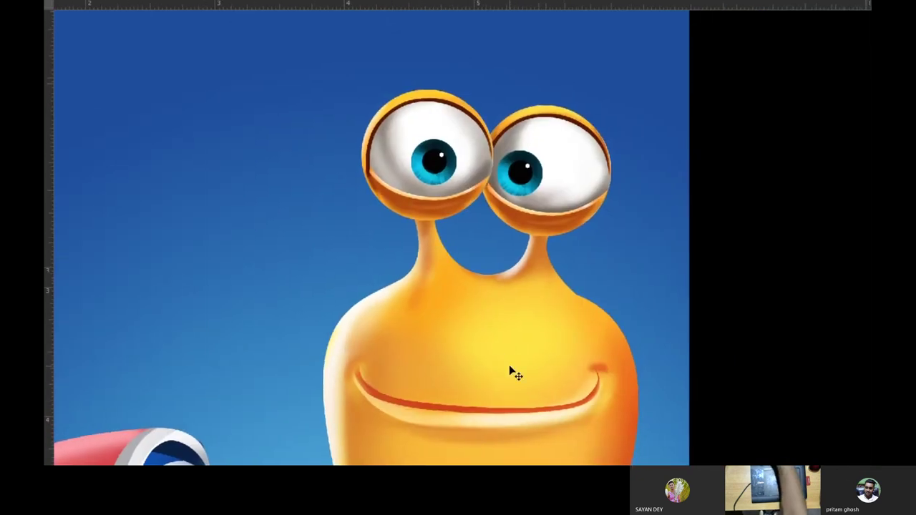
key("ctrl+plus")
left_click_drag(522, 310, 537, 369)
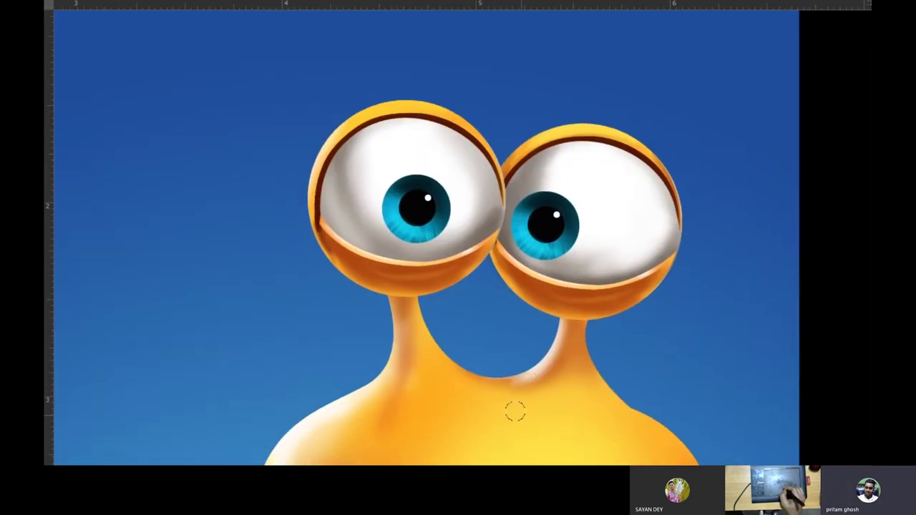
Zoom in and pan across both of the snail's eyes
scroll(536, 369, "down", 3)
scroll(543, 370, "left", 2)
scroll(566, 376, "left", 4)
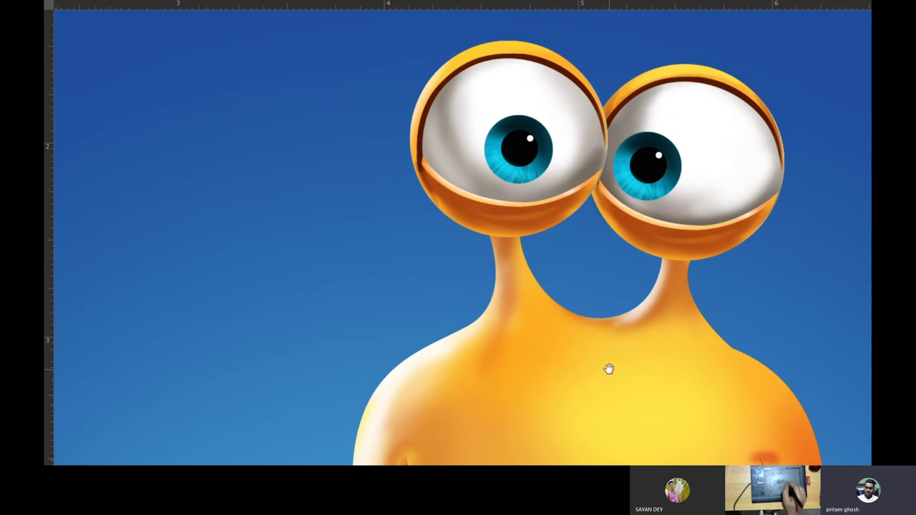
key("ctrl+plus")
mouse_move(519, 281)
left_mouse_down()
mouse_move(434, 388)
mouse_move(575, 357)
mouse_move(589, 394)
left_mouse_up()
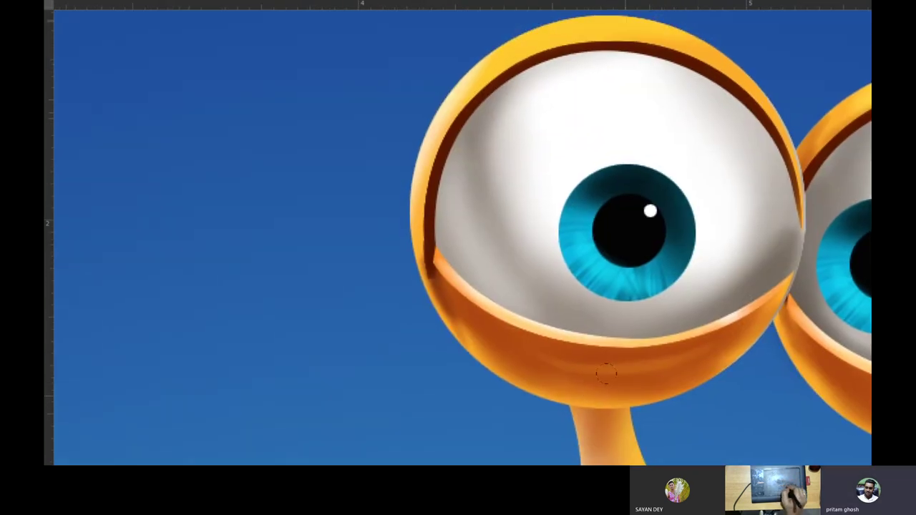
left_click_drag(717, 371, 471, 383)
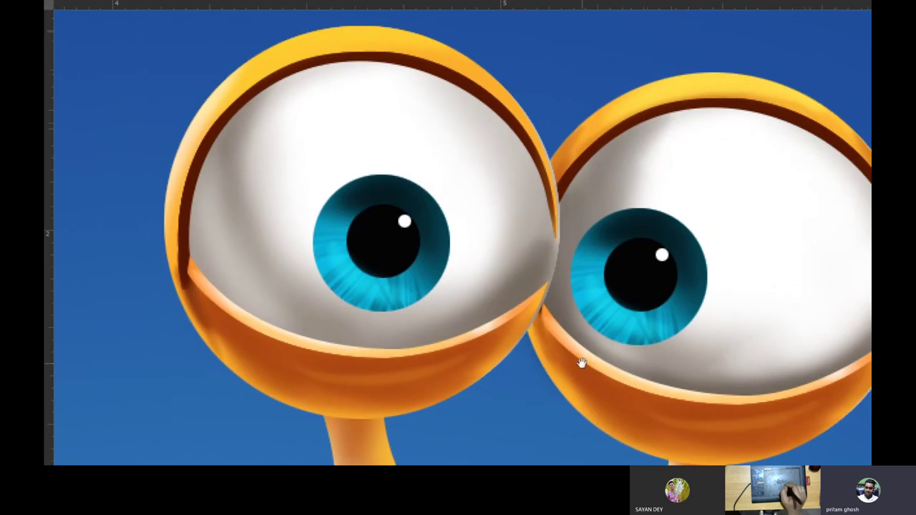
left_click_drag(587, 327, 685, 263)
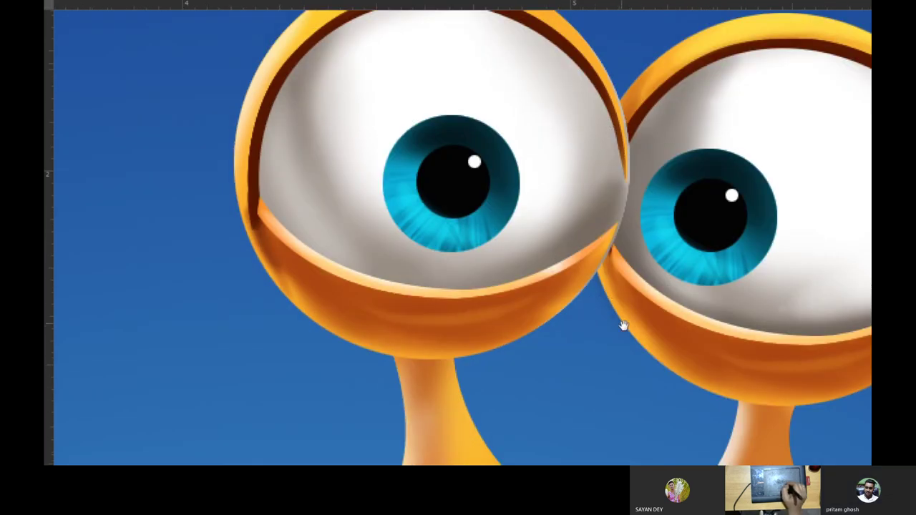
Scroll over the glowing spiral shell, then fit the whole snail in the window
scroll(605, 282, "down", 3)
scroll(597, 301, "down", 3)
scroll(578, 347, "down", 3)
scroll(596, 306, "down", 3)
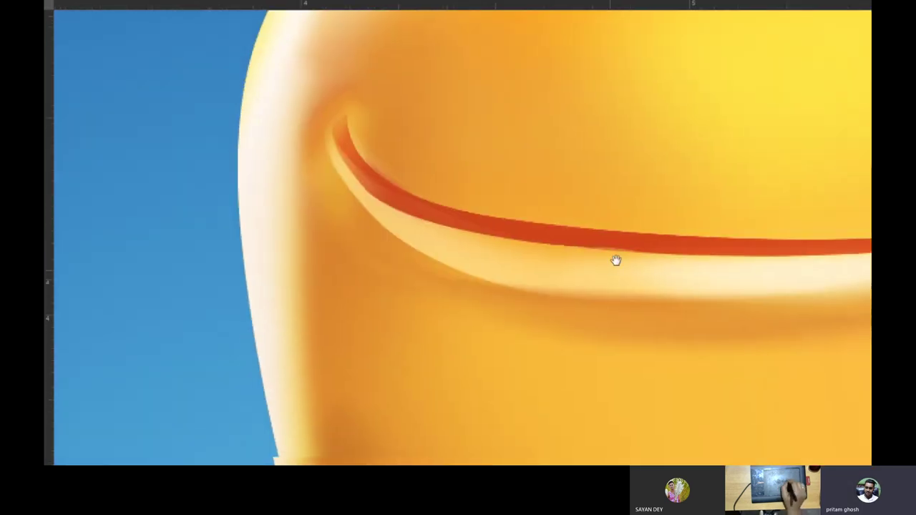
scroll(618, 215, "down", 1)
scroll(646, 174, "down", 1)
scroll(644, 166, "down", 1)
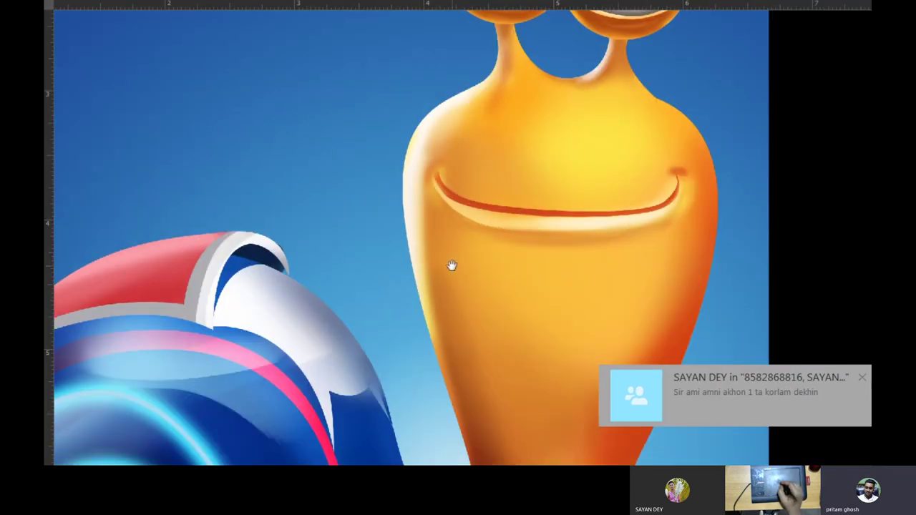
scroll(644, 166, "down", 1)
scroll(536, 245, "down", 3)
scroll(577, 310, "down", 1)
scroll(624, 279, "left", 2)
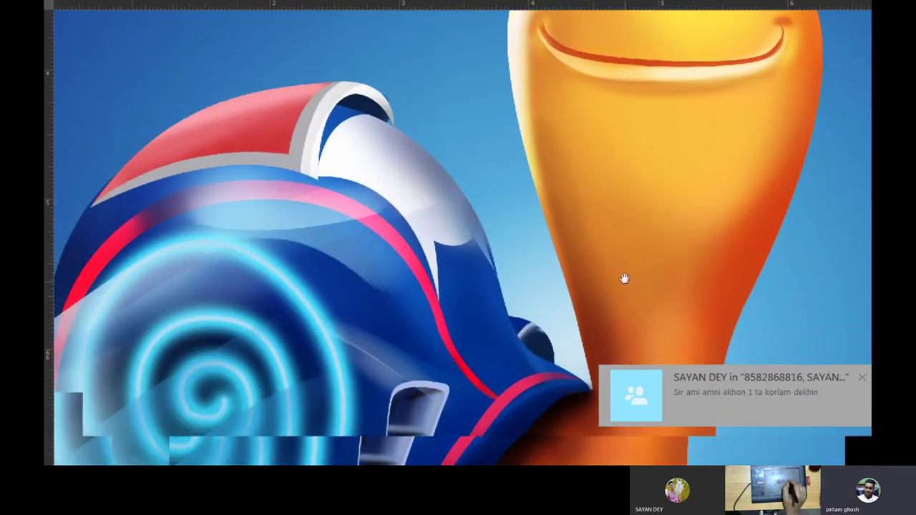
scroll(624, 279, "left", 2)
scroll(639, 217, "down", 1)
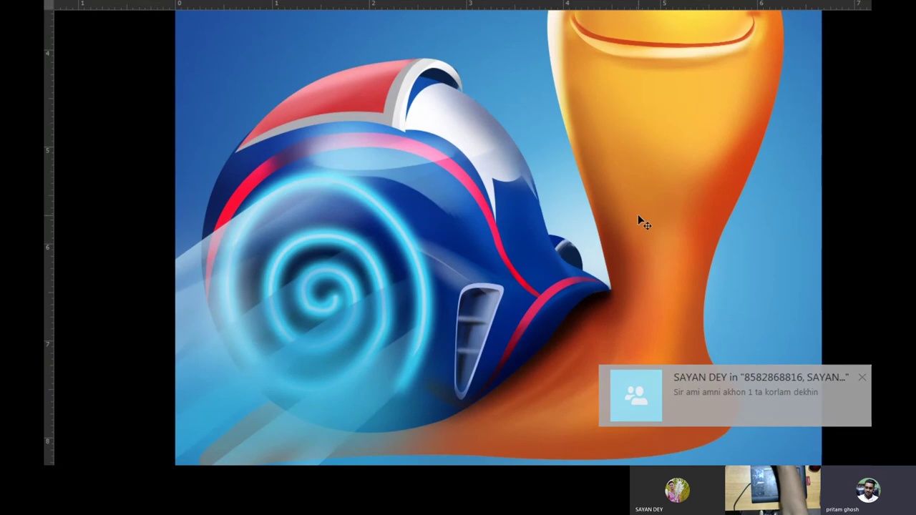
scroll(639, 216, "up", 1)
scroll(635, 212, "up", 1)
scroll(591, 268, "up", 1)
scroll(620, 273, "up", 1)
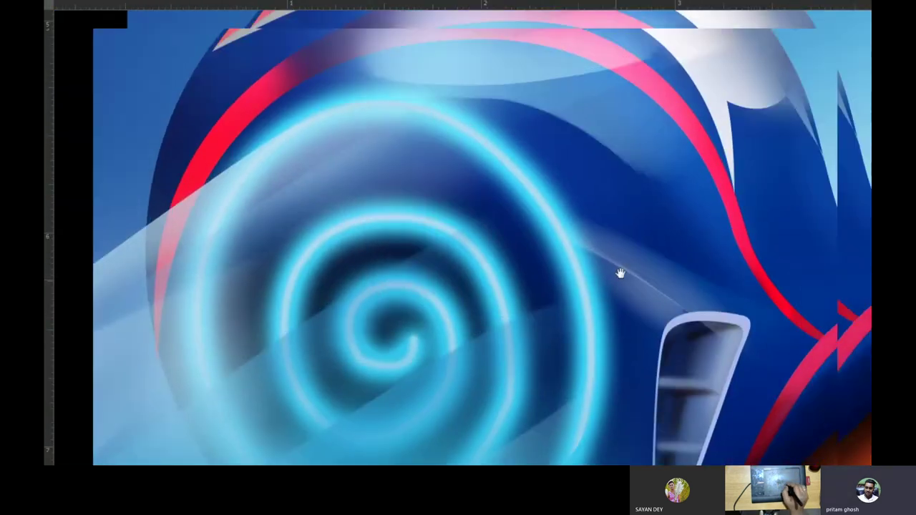
left_click_drag(620, 273, 588, 272)
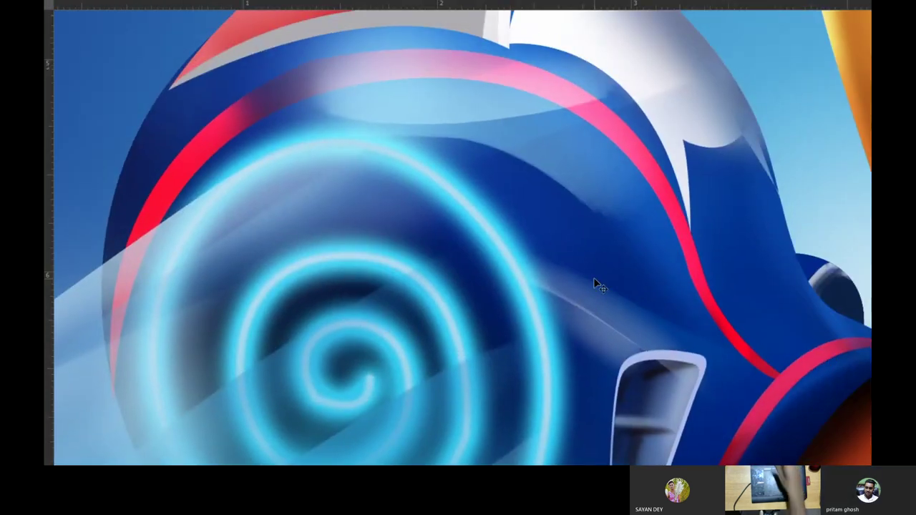
key("ctrl+0")
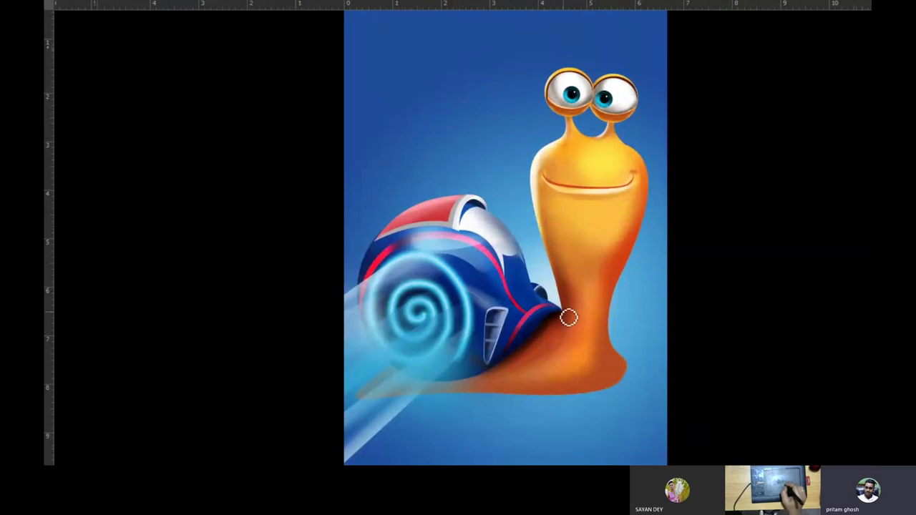
Leave full-screen mode and move the Layers panel beside the painting
key("f")
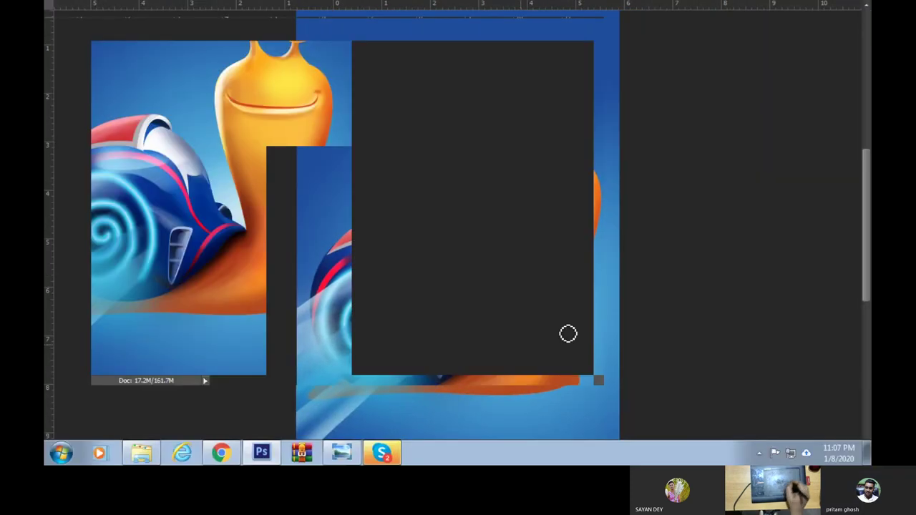
left_click_drag(767, 139, 377, 130)
scroll(634, 224, "down", 2)
left_click_drag(600, 331, 618, 315)
Pick Layer 38 on the canvas and toggle Layer 38 and Layer 30 visibility to compare
left_click(60, 67)
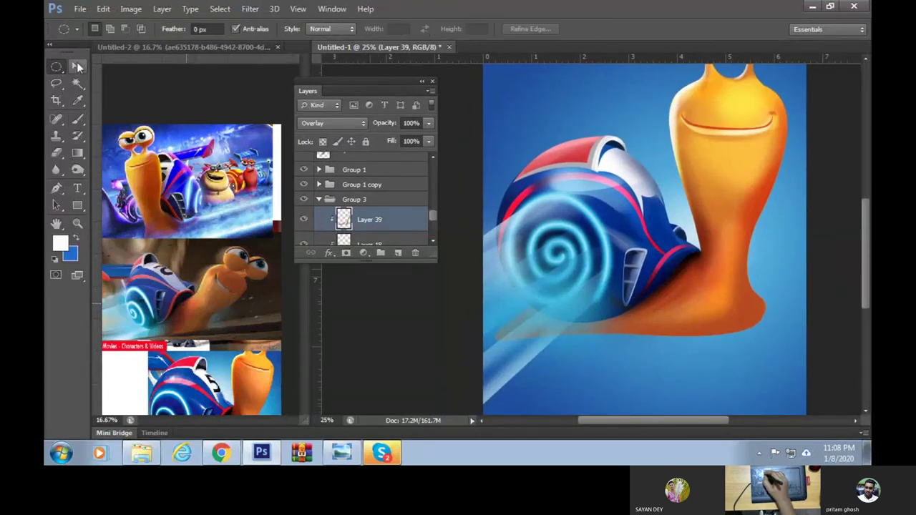
left_click(77, 67)
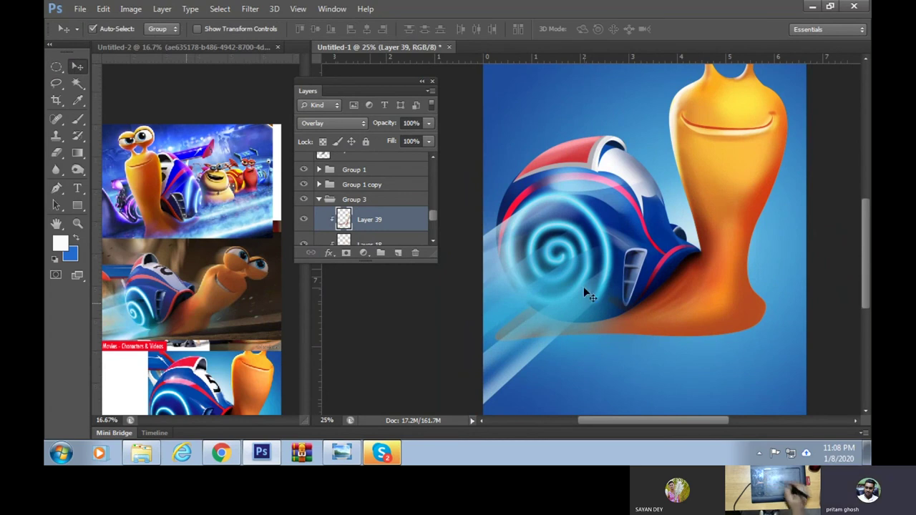
left_click(730, 318)
mouse_move(727, 344)
left_mouse_down()
mouse_move(708, 405)
mouse_move(725, 378)
left_mouse_up()
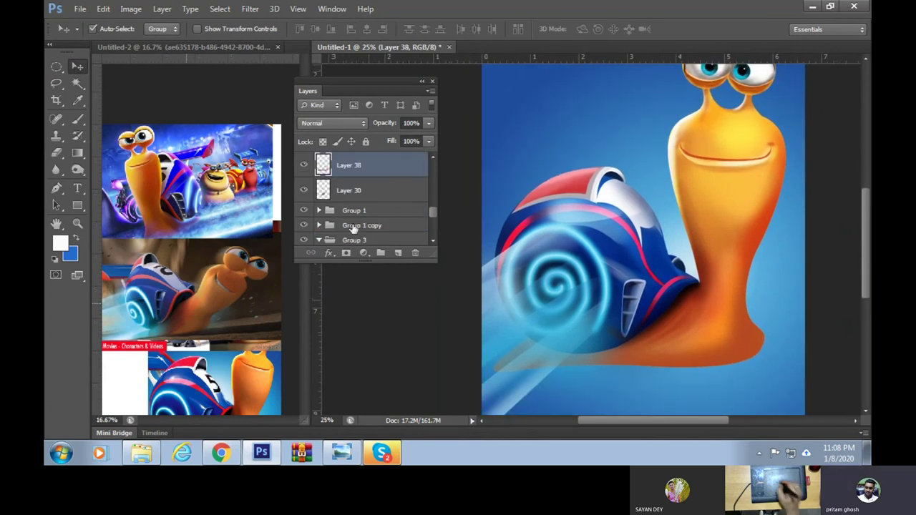
left_click(303, 166)
left_click(303, 166)
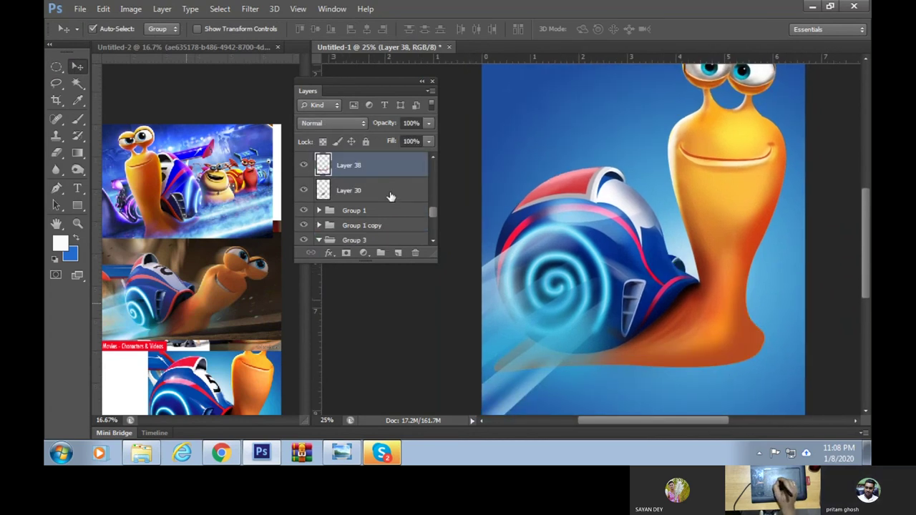
left_click(303, 189)
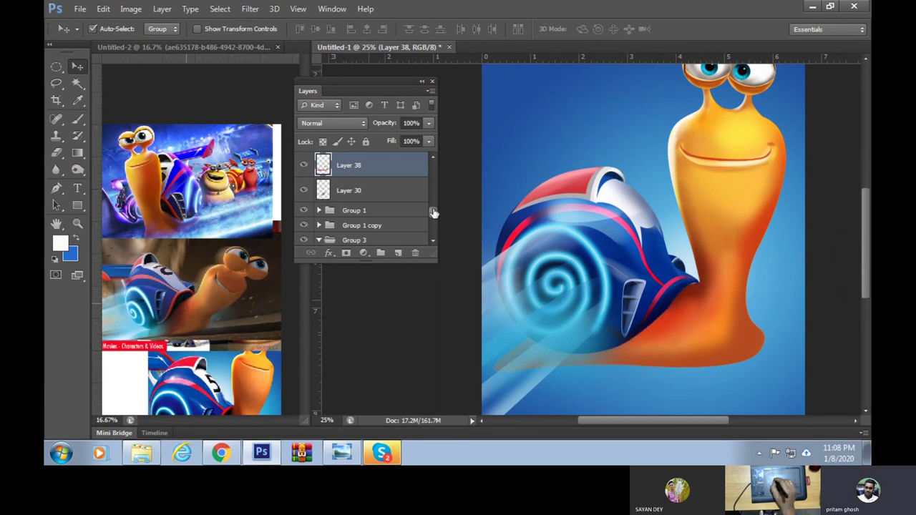
scroll(429, 216, "down", 5)
Load the snail body's outline as a selection and set a 95 px brush with body orange
left_click_drag(431, 208, 432, 232)
left_click(333, 164, "ctrl")
left_click(78, 120)
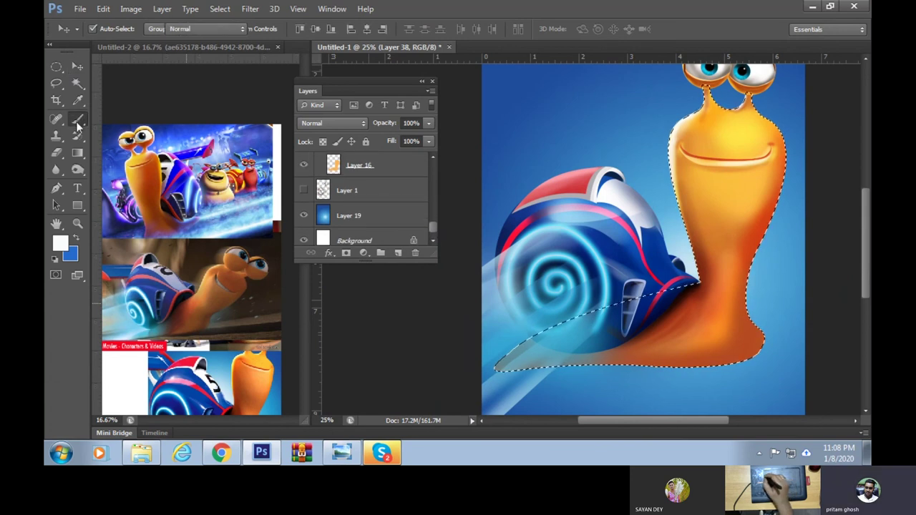
right_click(599, 309)
type("95")
key("Return")
left_click(734, 361, "alt")
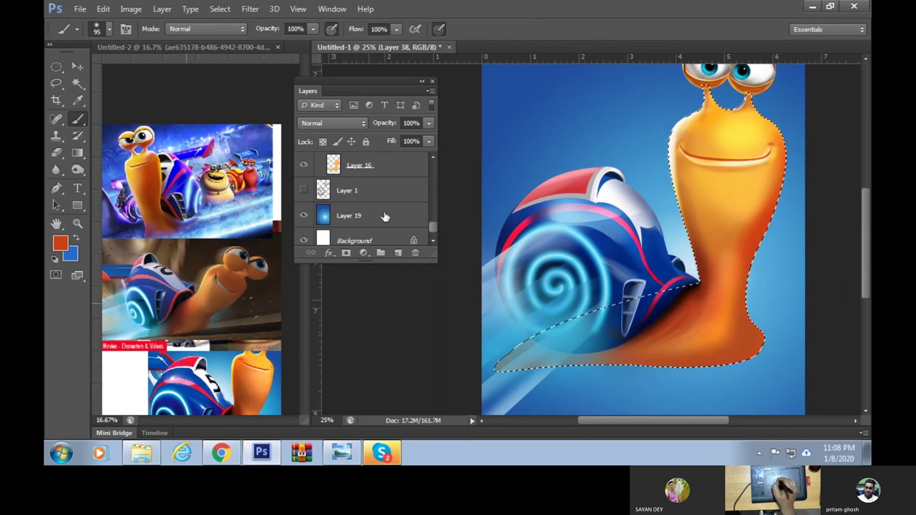
Browse Layers 16, 17 and 18 in Group 3, ending on Overlay Layer 39
left_click(363, 173)
scroll(433, 228, "up", 2)
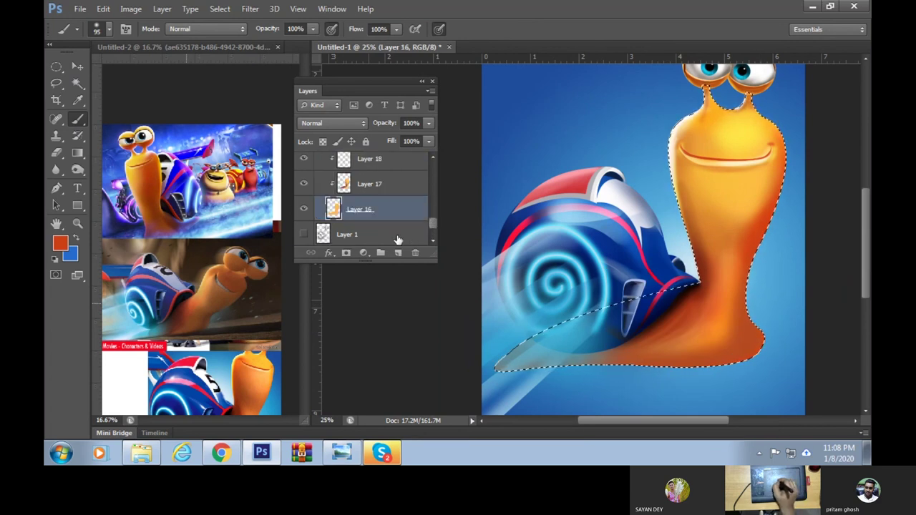
left_click(397, 184)
left_click(374, 165)
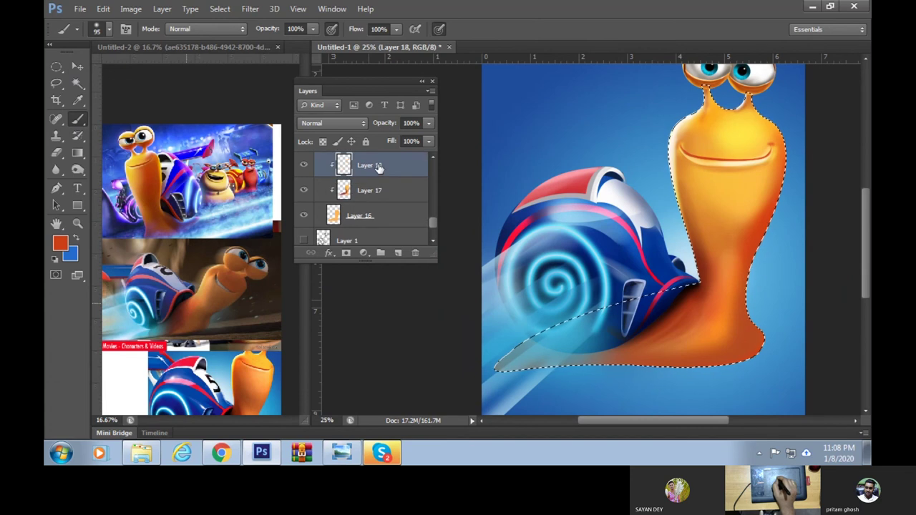
left_click(378, 216)
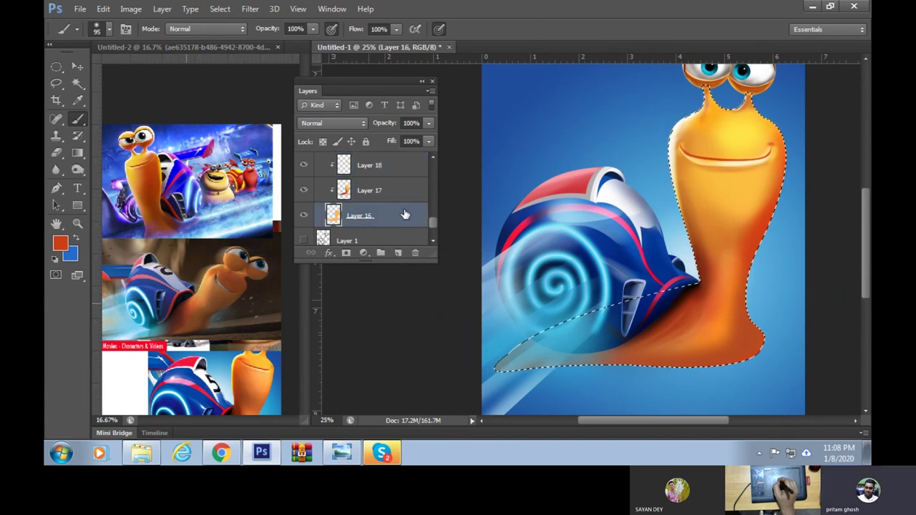
left_click_drag(433, 223, 433, 216)
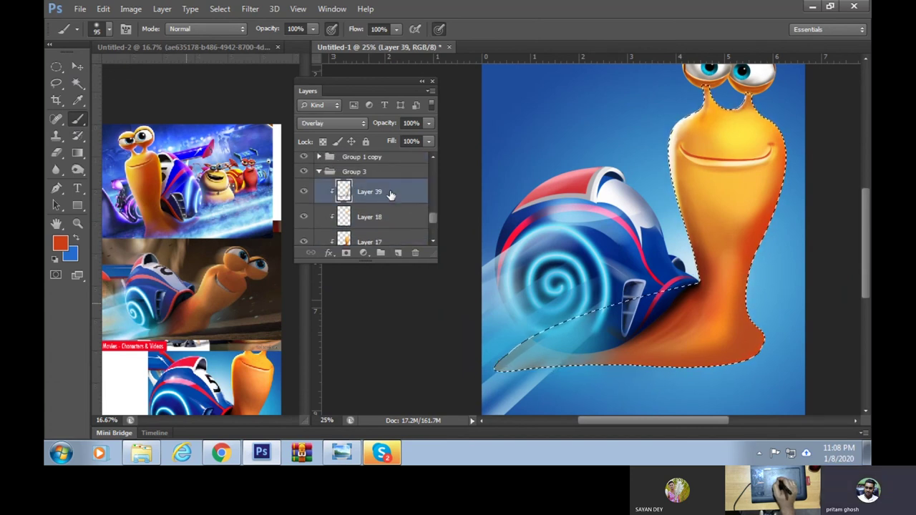
left_click(380, 217)
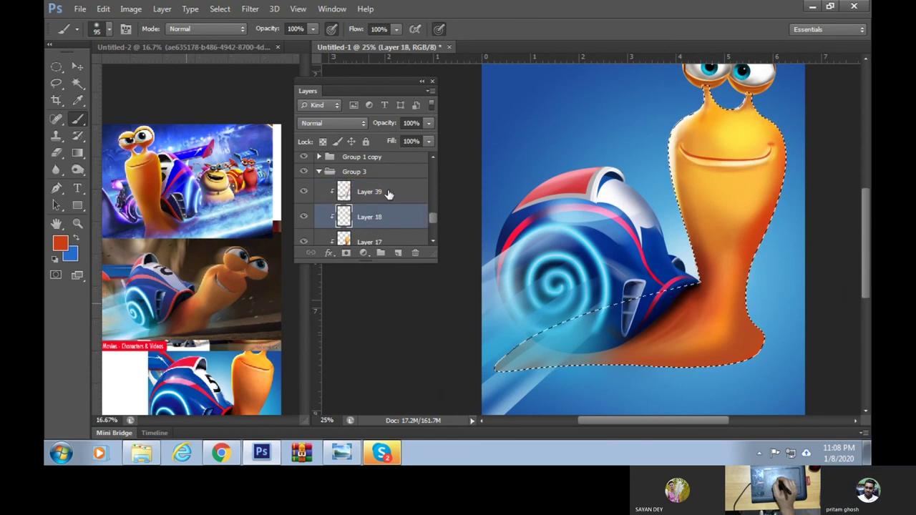
left_click(385, 193)
scroll(434, 218, "up", 1)
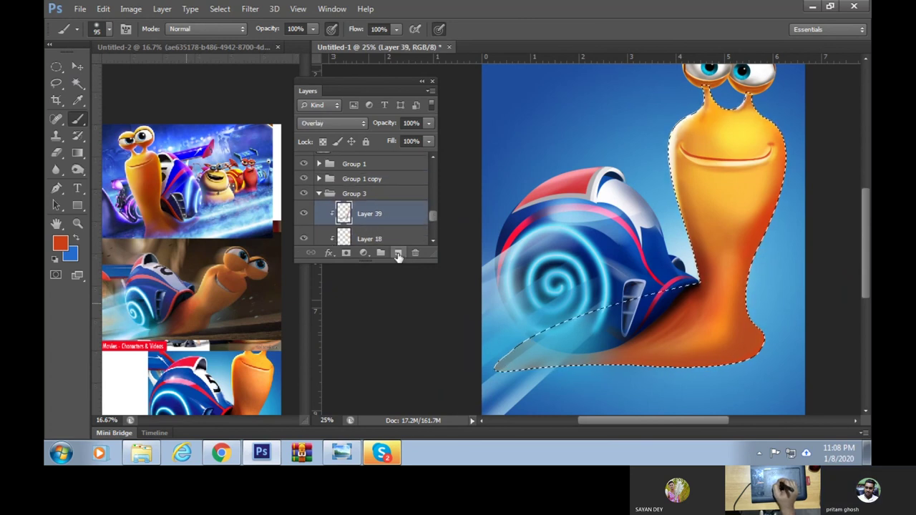
Add Layer 40 clipped above Layer 39 and paint dark shading near the foot at 139 px
left_click(398, 253)
left_click(400, 222, "alt")
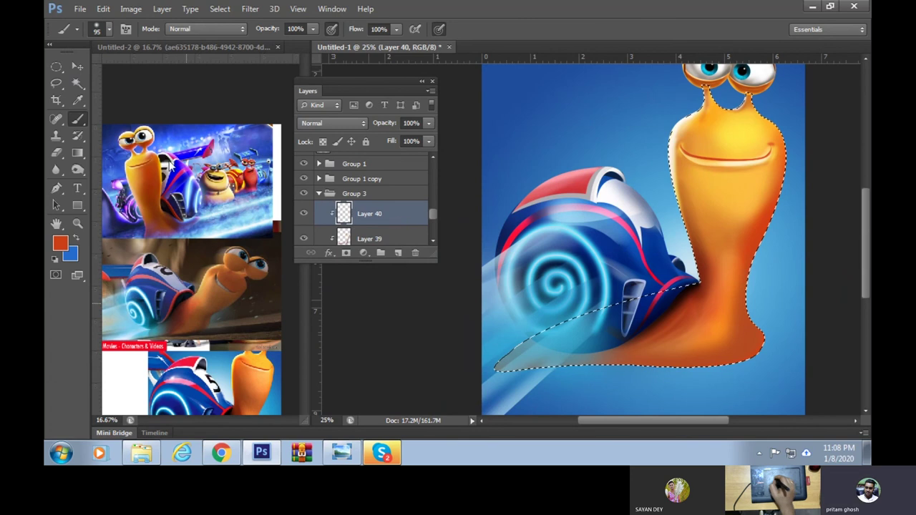
left_click(698, 296, "alt")
right_click(665, 286)
left_click_drag(731, 299, 734, 299)
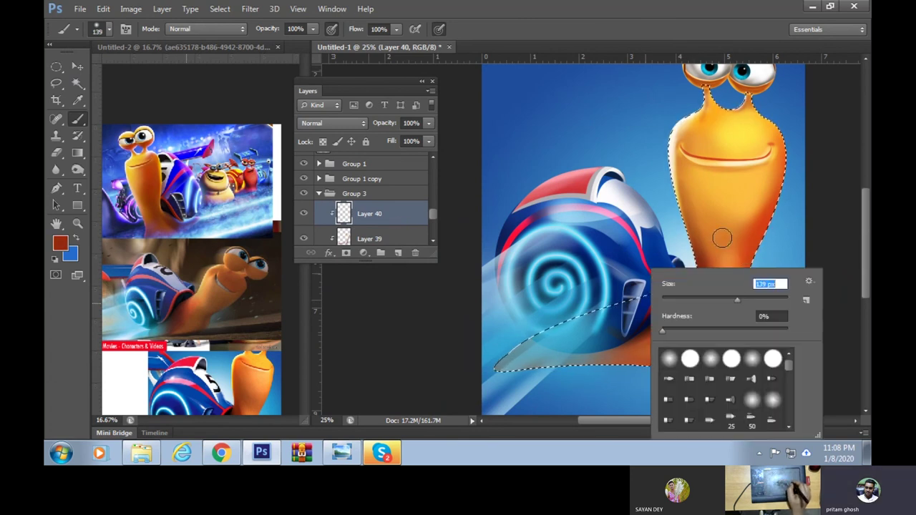
left_click(768, 242)
left_click(691, 286, "alt")
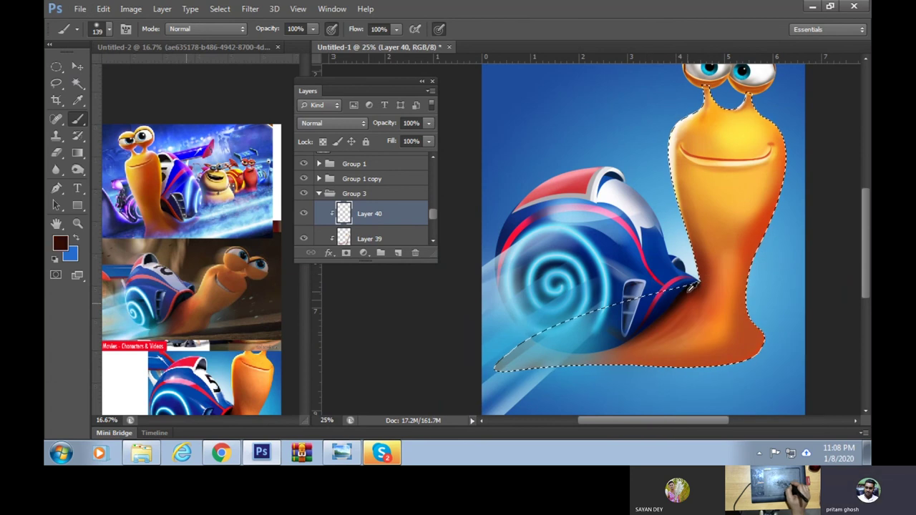
left_click_drag(764, 335, 732, 351)
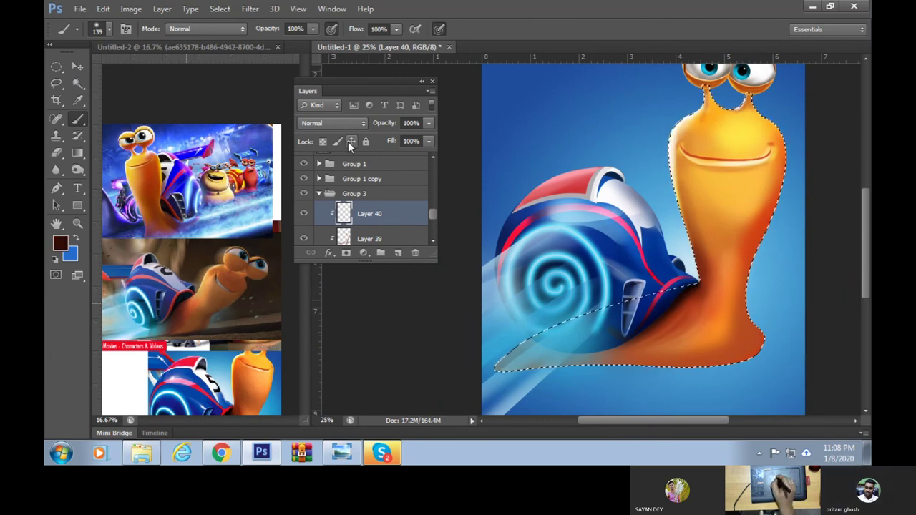
Set Layer 40 to Multiply and resize the brush to 195 px with dark brown sampled
left_click(333, 123)
left_click(326, 176)
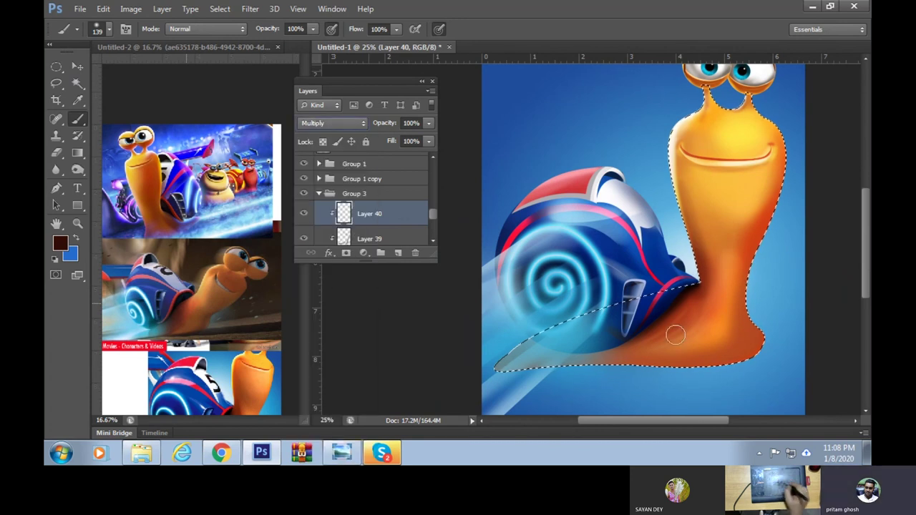
left_click(763, 351, "alt")
right_click(763, 351)
mouse_move(789, 307)
left_mouse_down()
mouse_move(798, 307)
mouse_move(685, 352)
left_mouse_up()
key("Return")
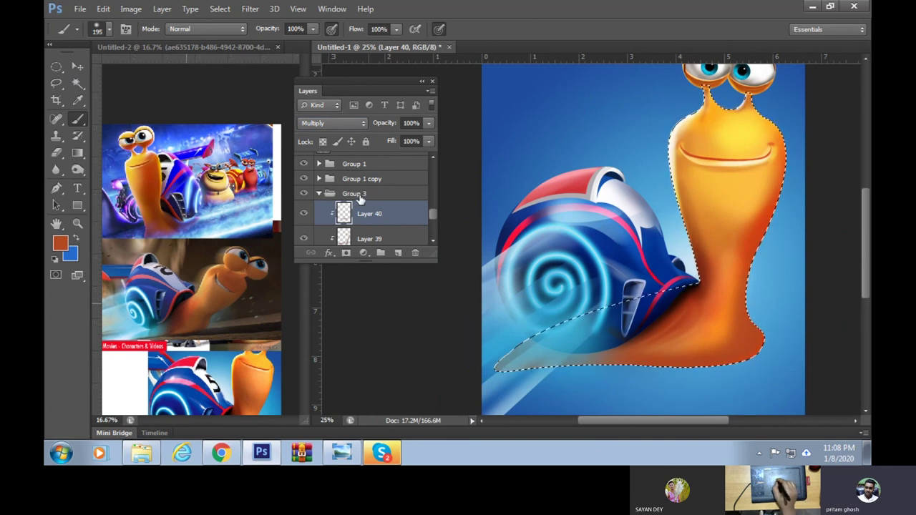
left_click(676, 329, "alt")
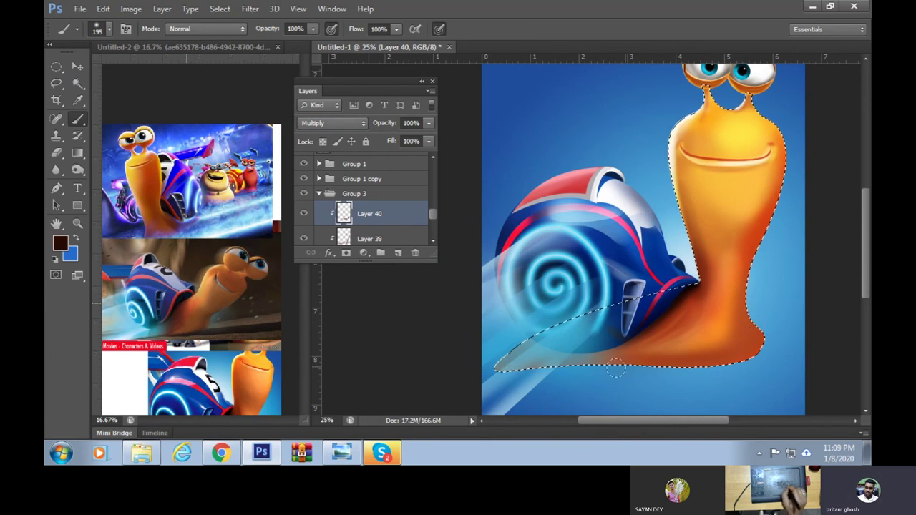
left_click_drag(432, 213, 435, 170)
Toggle Layer 25's visibility to check it, then add a new layer above Layer 28
left_click(379, 213)
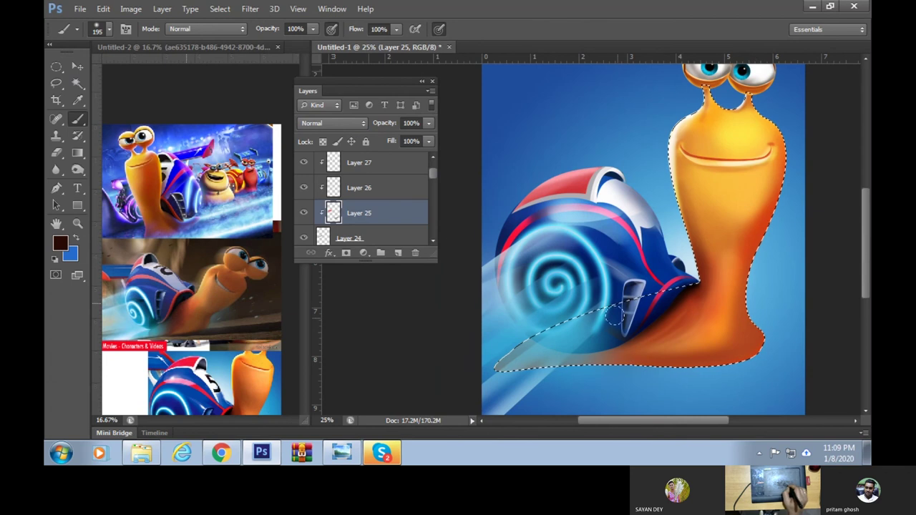
left_click(304, 213)
left_click(305, 213)
scroll(405, 177, "up", 1)
scroll(406, 176, "up", 1)
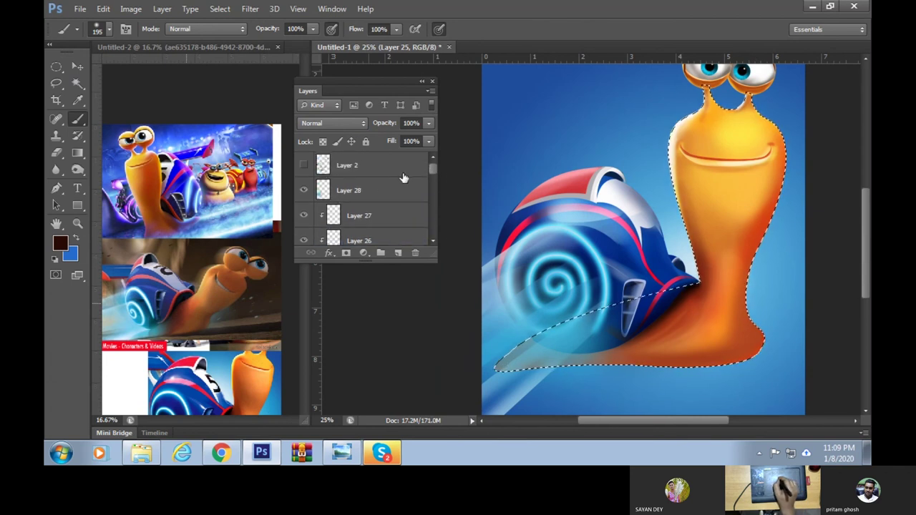
left_click(398, 253)
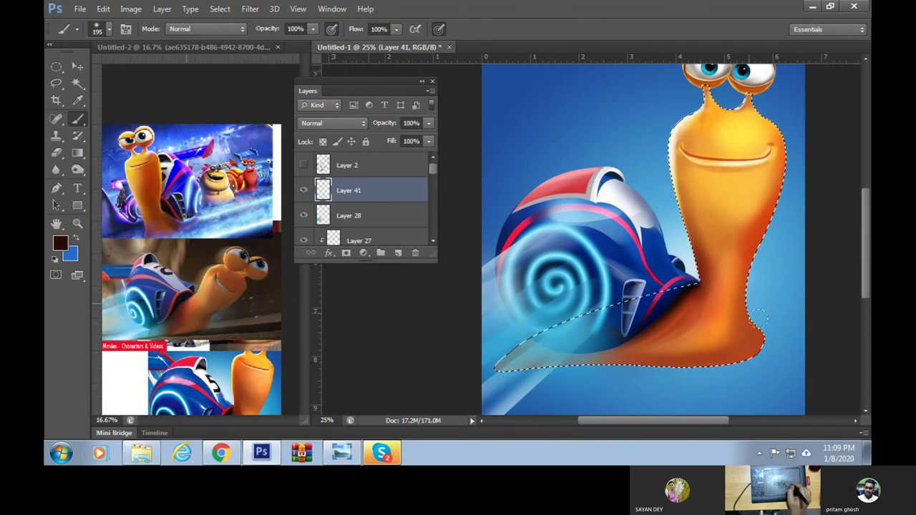
Set Layer 41 to Multiply and paint darker orange-red shading along the snail's foot
left_click_drag(750, 315, 737, 361)
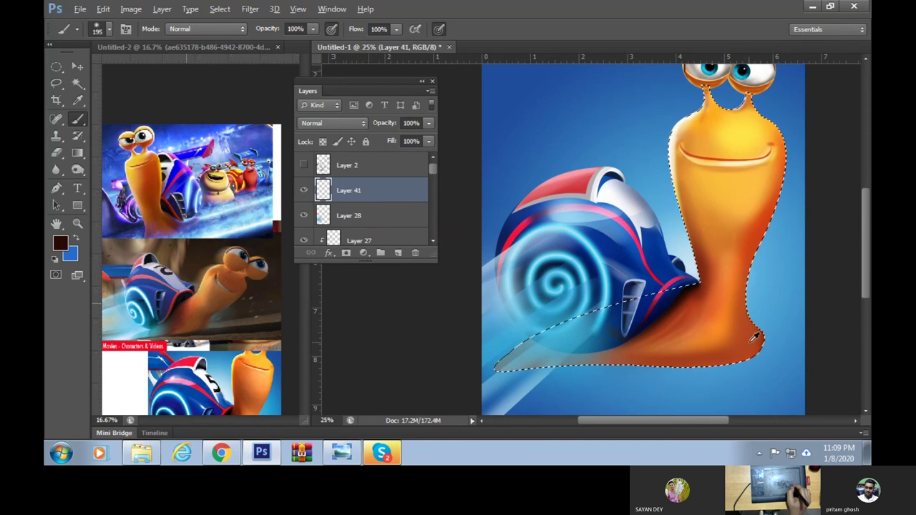
left_click(351, 122)
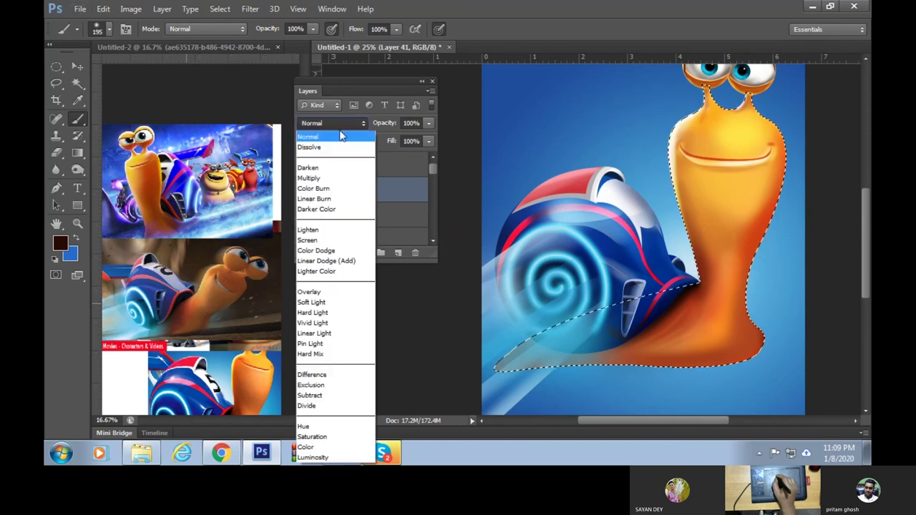
left_click(307, 178)
left_click(754, 338, "alt")
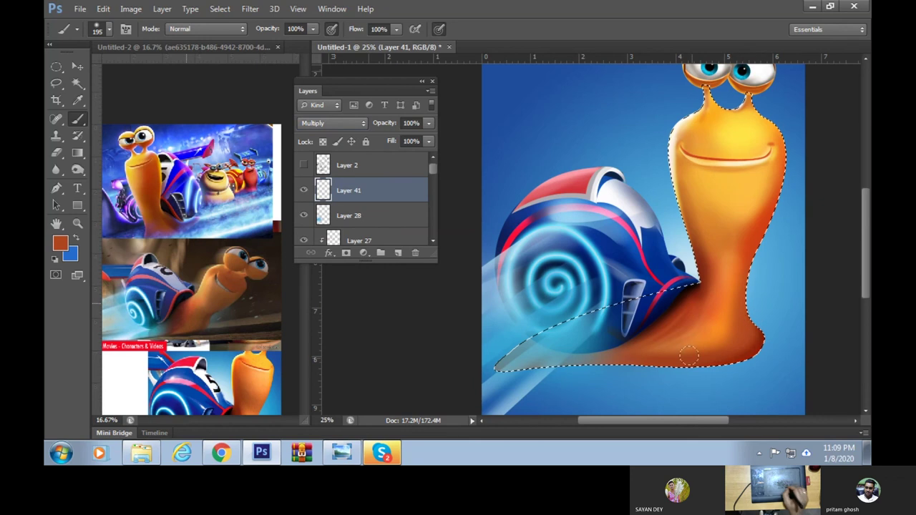
mouse_move(577, 354)
left_mouse_down()
mouse_move(757, 335)
mouse_move(445, 378)
left_mouse_up()
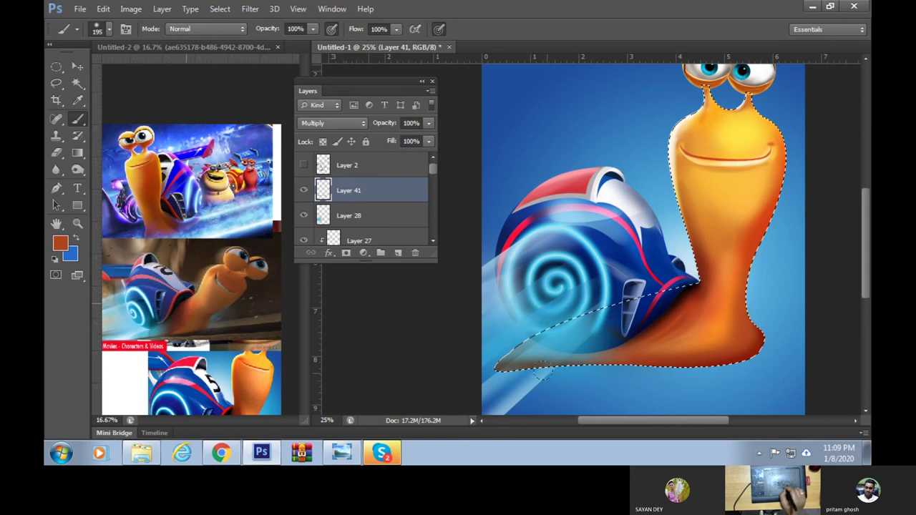
Switch to a brighter orange paint colour and shrink the brush to 64 px
left_click(760, 236, "alt")
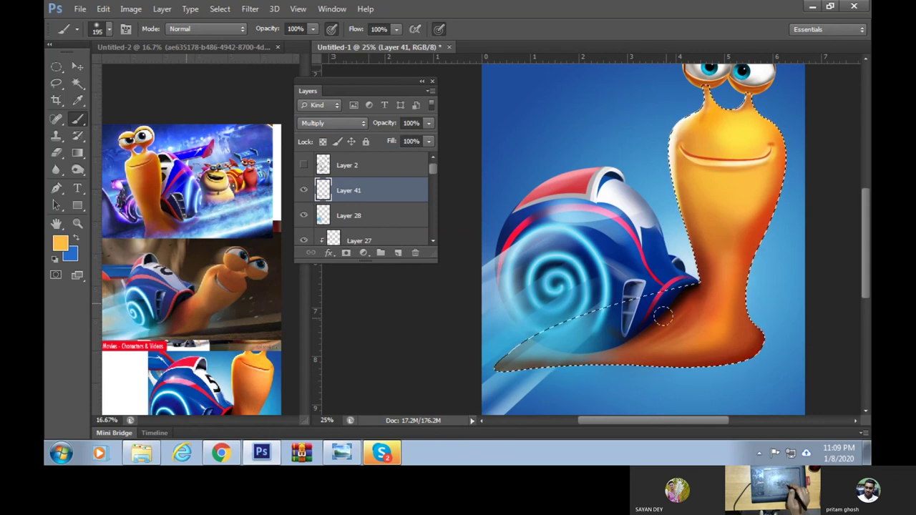
right_click(676, 272)
left_click(725, 299)
key("Return")
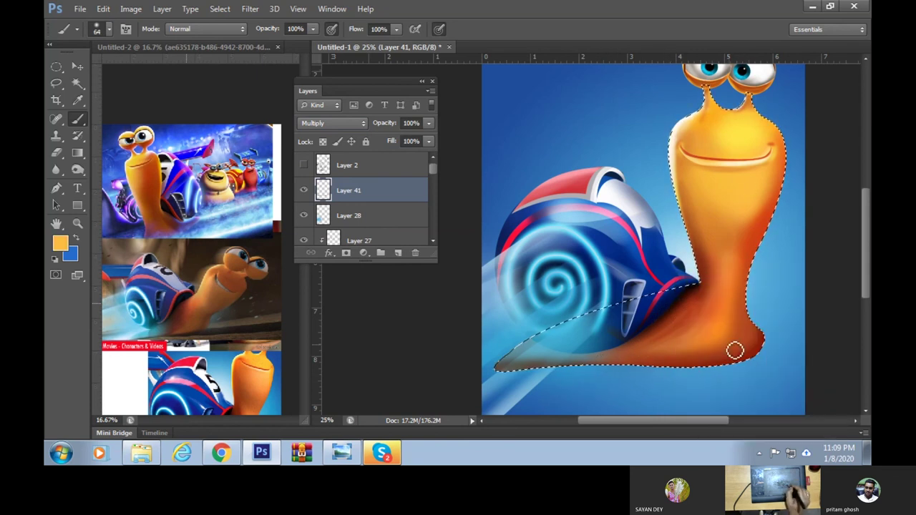
Undo the last action and add a new Screen-blended layer above Layer 41
key("ctrl+z")
left_click(398, 254)
left_click(347, 122)
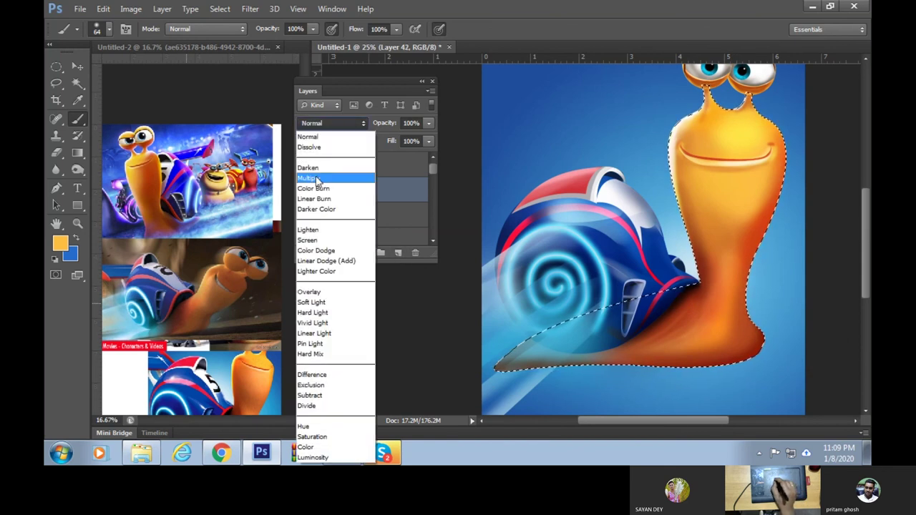
left_click(309, 234)
Enlarge the brush to 98 px and brighten the snail's foot and neck with orange
right_click(624, 233)
left_click_drag(686, 256, 694, 257)
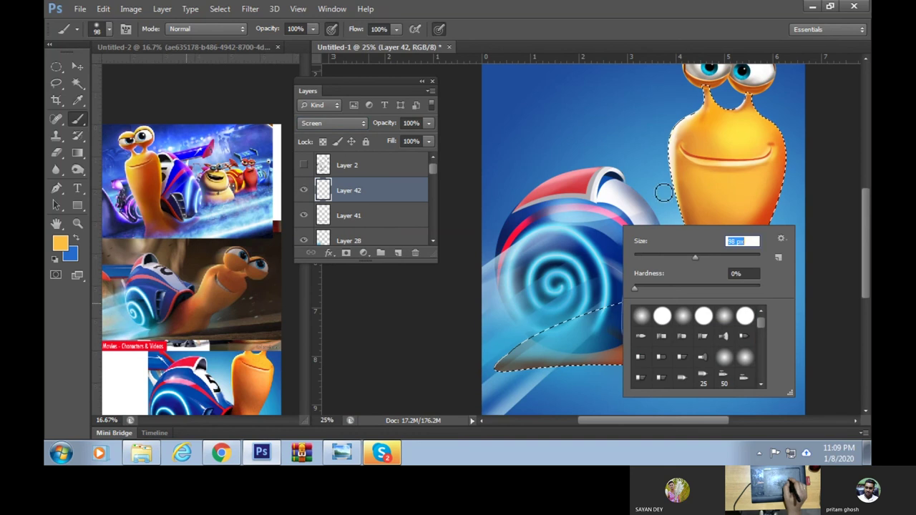
left_click(800, 224)
mouse_move(740, 327)
left_mouse_down()
mouse_move(746, 333)
mouse_move(595, 332)
left_mouse_up()
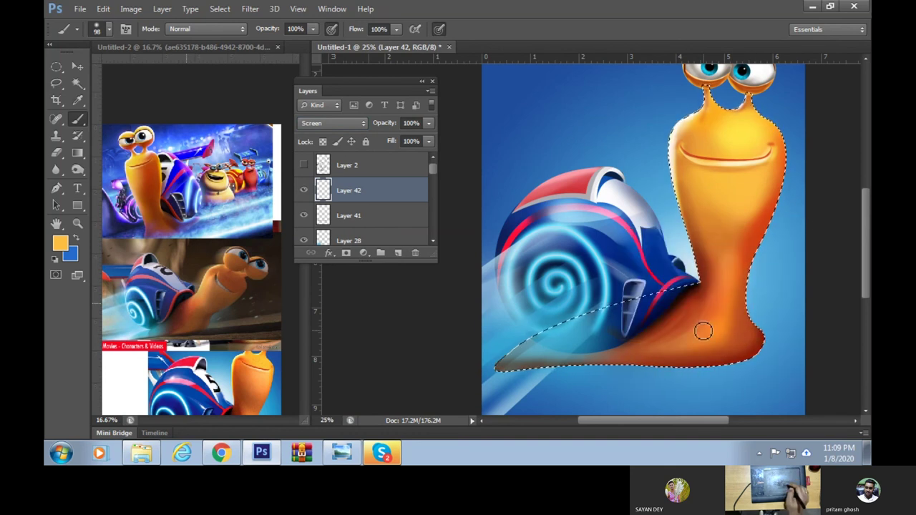
With a 137 px brush, brighten the foot and neck's lower-right edge, then go full-screen
right_click(658, 329)
left_click_drag(739, 299, 744, 300)
left_click(604, 357)
mouse_move(622, 354)
left_mouse_down()
mouse_move(758, 343)
mouse_move(700, 281)
mouse_move(689, 287)
left_mouse_up()
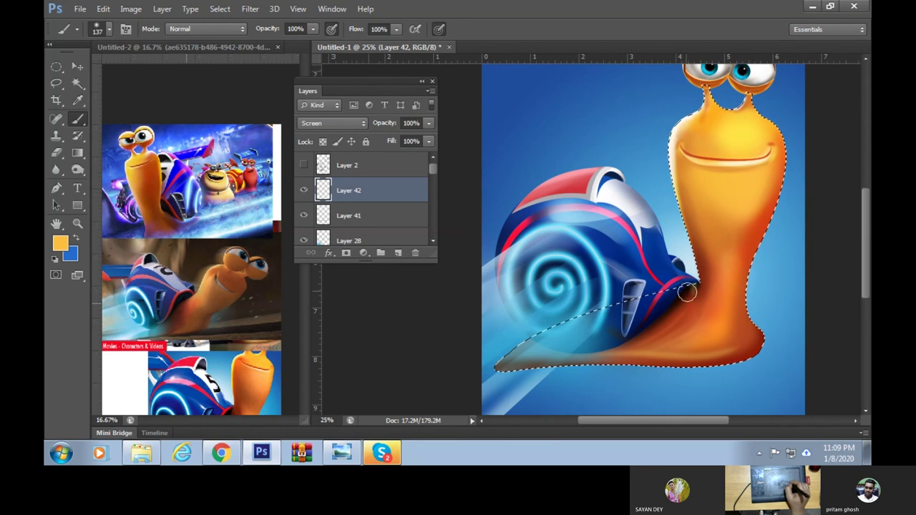
scroll(716, 293, "up", 1)
scroll(719, 294, "right", 1)
key("f")
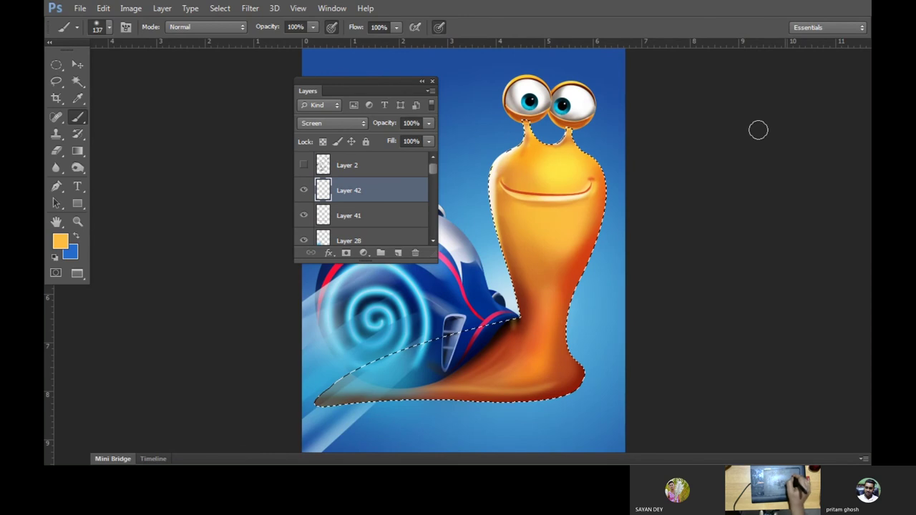
Move the Layers panel right, show only the painting, and deselect the snail's body
mouse_move(361, 85)
left_mouse_down()
mouse_move(642, 123)
mouse_move(759, 121)
left_mouse_up()
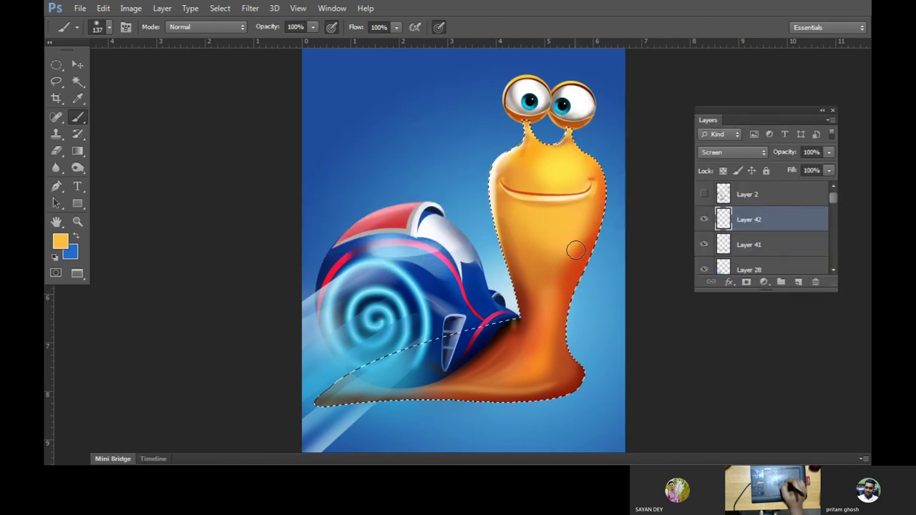
key("f")
scroll(685, 232, "up", 2)
scroll(685, 236, "up", 1)
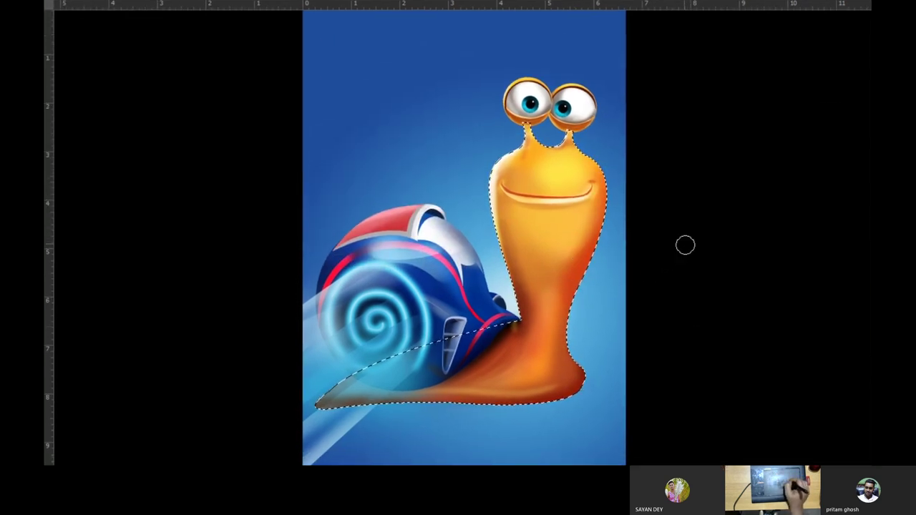
key("ctrl+d")
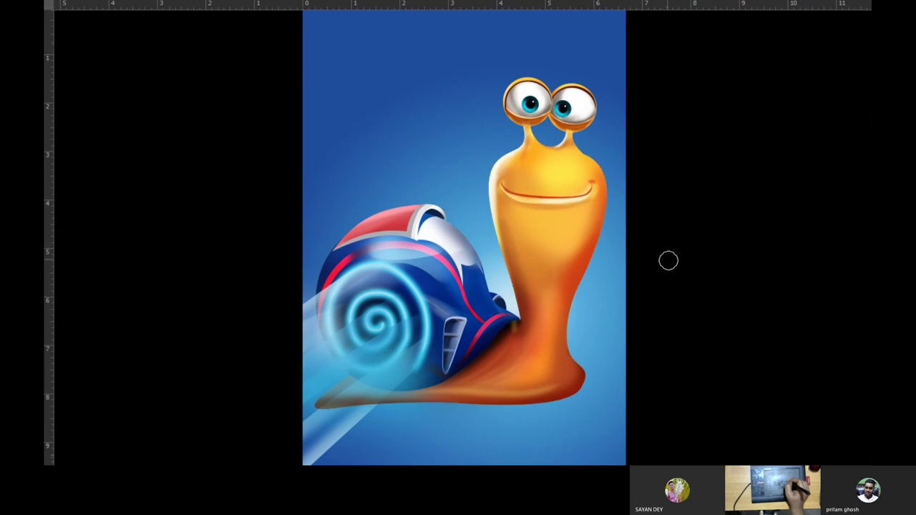
Zoom in and pan to inspect the snail's shell and foot up close
left_click_drag(699, 267, 777, 262)
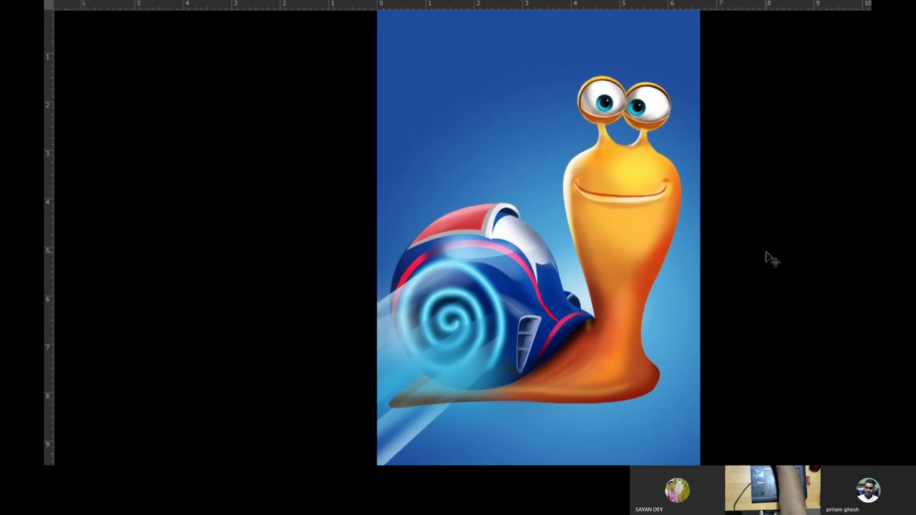
key("ctrl+plus")
mouse_move(761, 250)
left_mouse_down()
mouse_move(588, 340)
mouse_move(619, 335)
mouse_move(588, 345)
mouse_move(528, 326)
left_mouse_up()
scroll(529, 327, "up", 5)
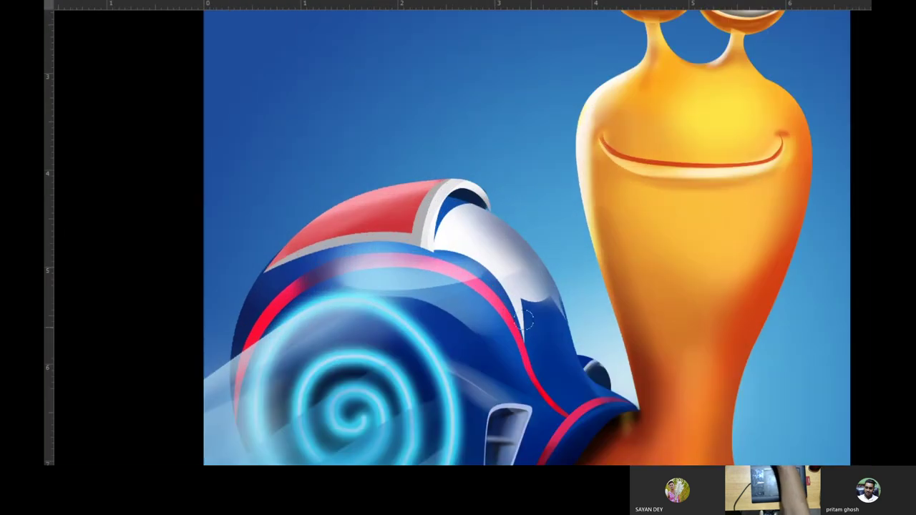
scroll(627, 357, "down", 2)
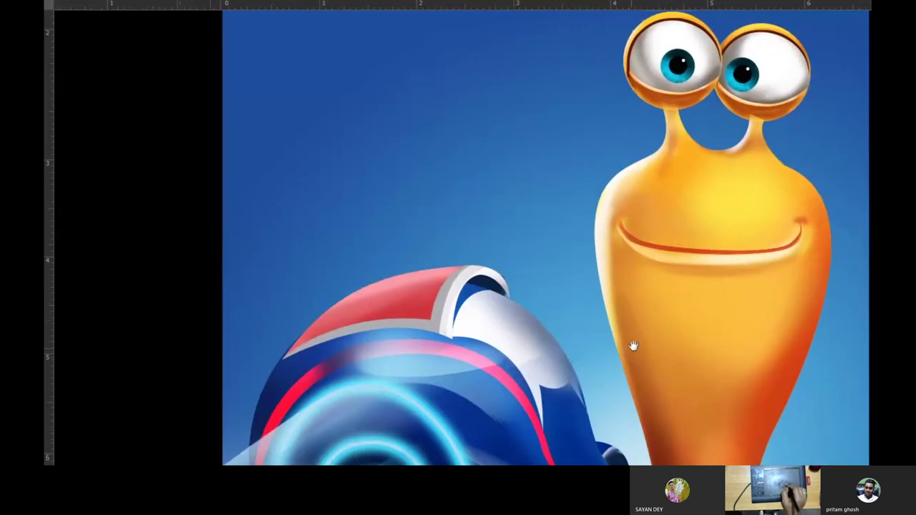
scroll(621, 326, "up", 2)
left_click_drag(593, 387, 583, 172)
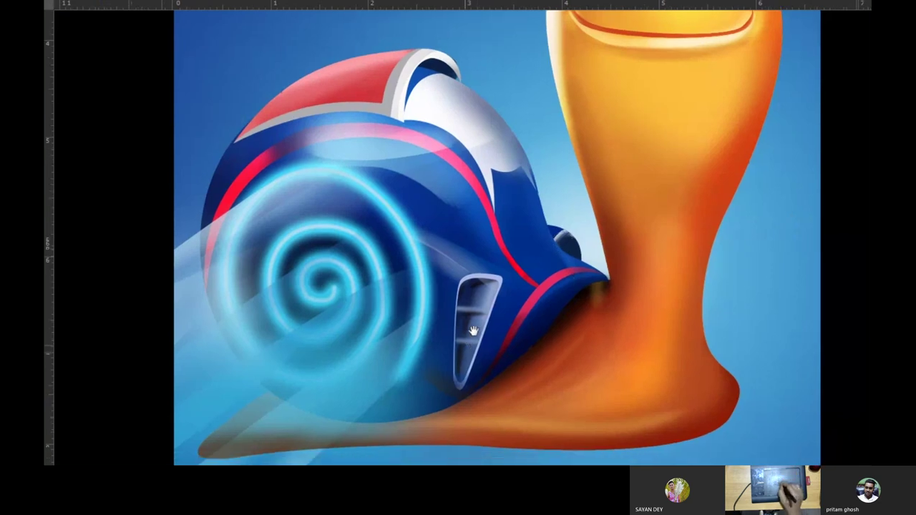
left_click_drag(567, 261, 548, 190)
left_click_drag(540, 225, 572, 283)
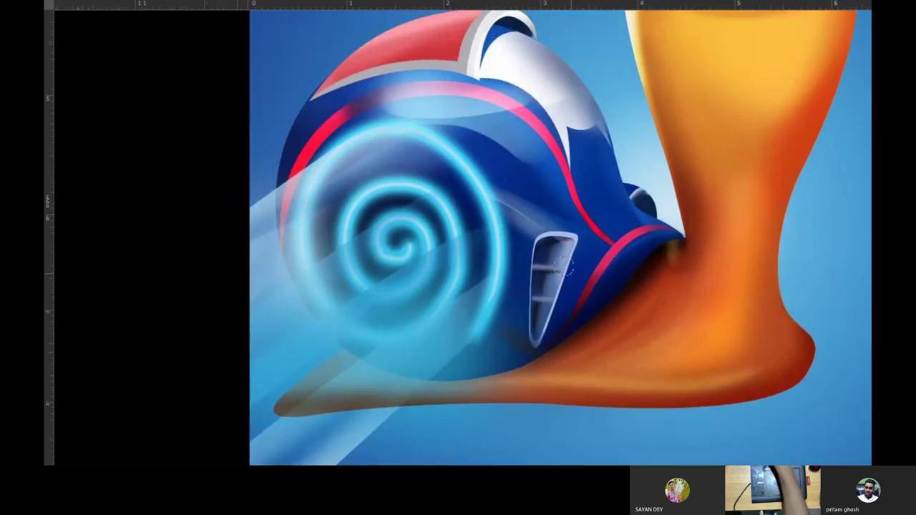
scroll(564, 266, "up", 2)
scroll(576, 281, "up", 1)
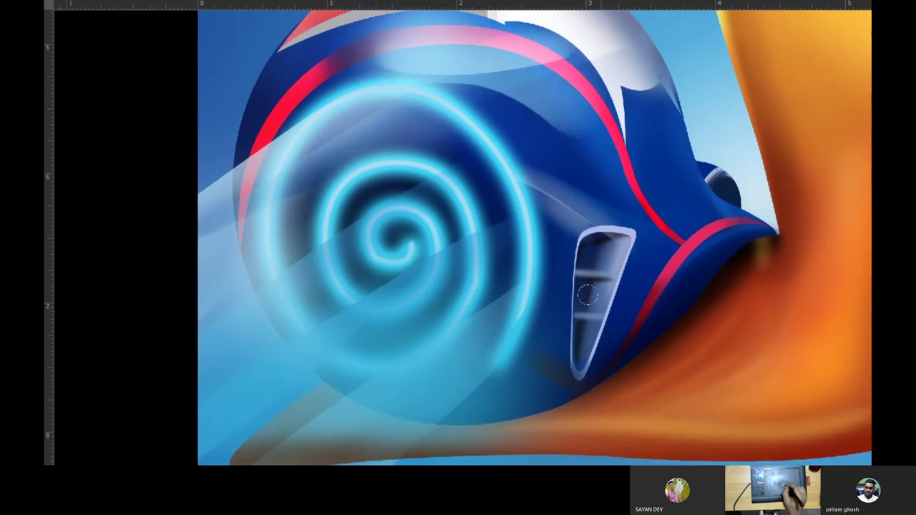
Pan around to inspect the snail's face, shell and body
left_click_drag(673, 269, 609, 354)
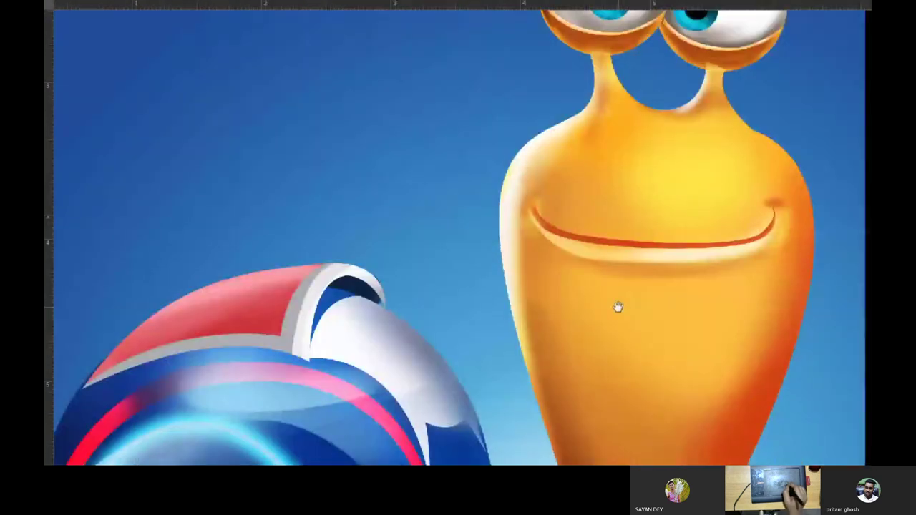
scroll(641, 307, "down", 1)
mouse_move(641, 307)
left_mouse_down()
mouse_move(616, 372)
mouse_move(539, 272)
left_mouse_up()
mouse_move(583, 341)
left_mouse_down()
mouse_move(699, 267)
mouse_move(655, 226)
mouse_move(628, 285)
left_mouse_up()
scroll(692, 262, "left", 10)
scroll(691, 243, "down", 4)
scroll(664, 214, "right", 3)
scroll(575, 321, "right", 2)
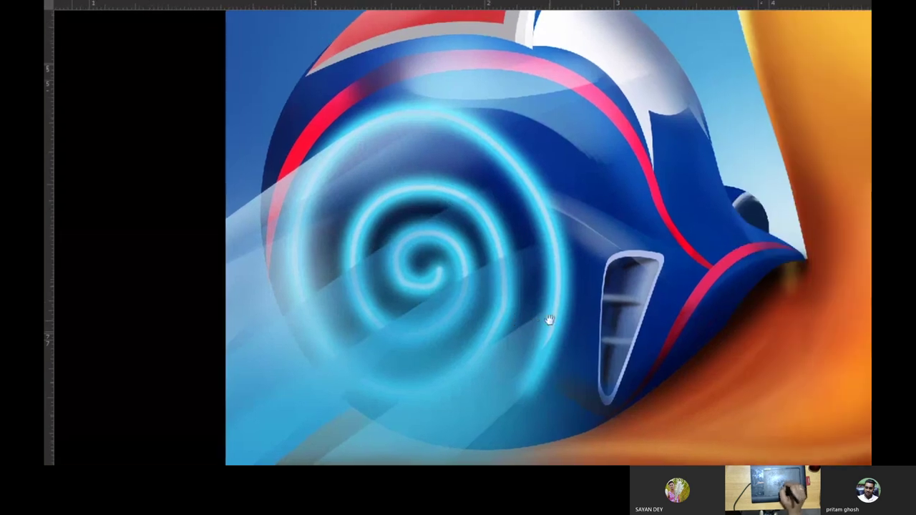
Fit the whole painting in the window, review the shell, and restore the standard workspace
key("ctrl+0")
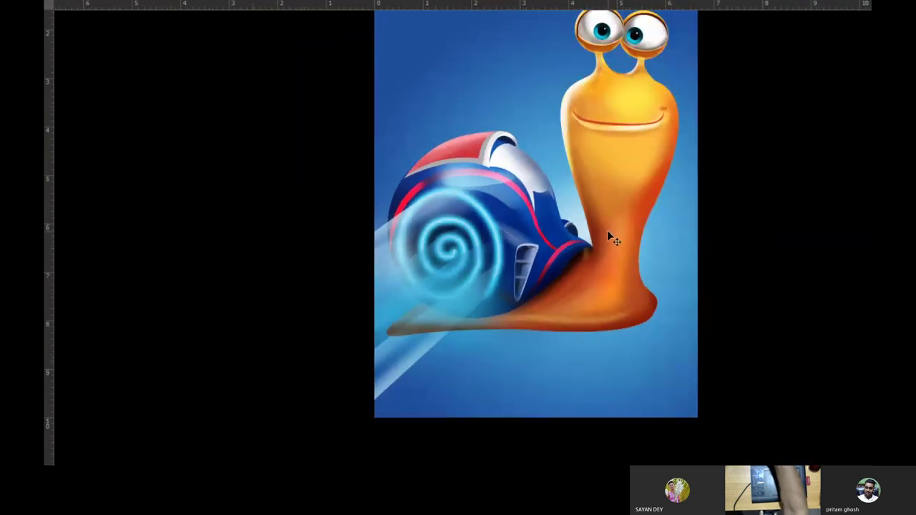
left_click_drag(509, 303, 600, 343)
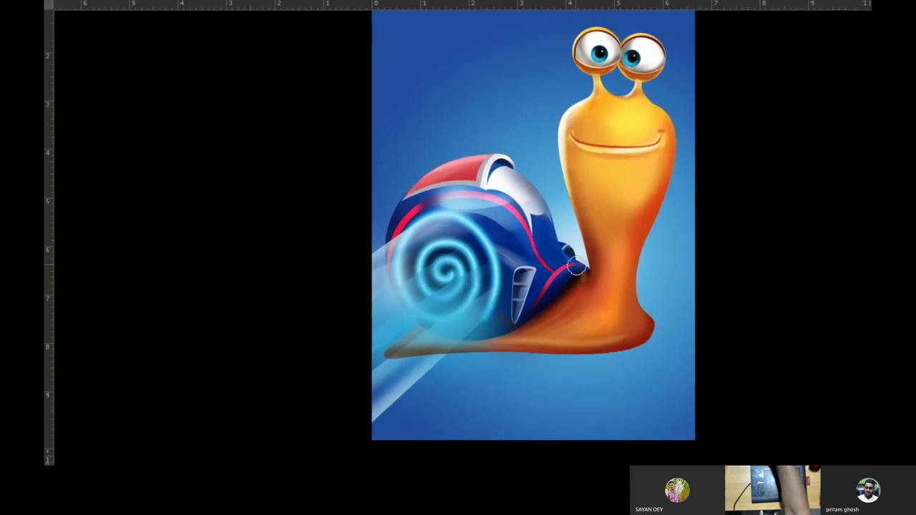
scroll(575, 264, "up", 5)
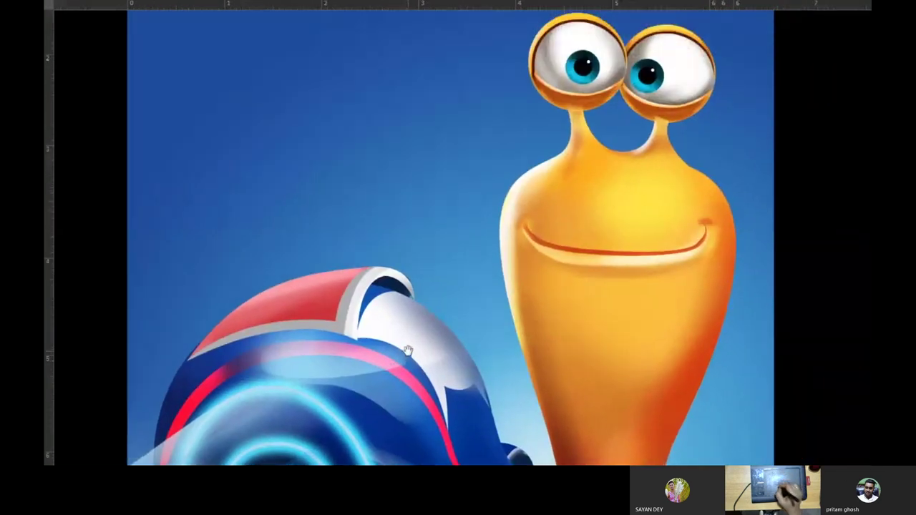
left_click_drag(407, 351, 468, 276)
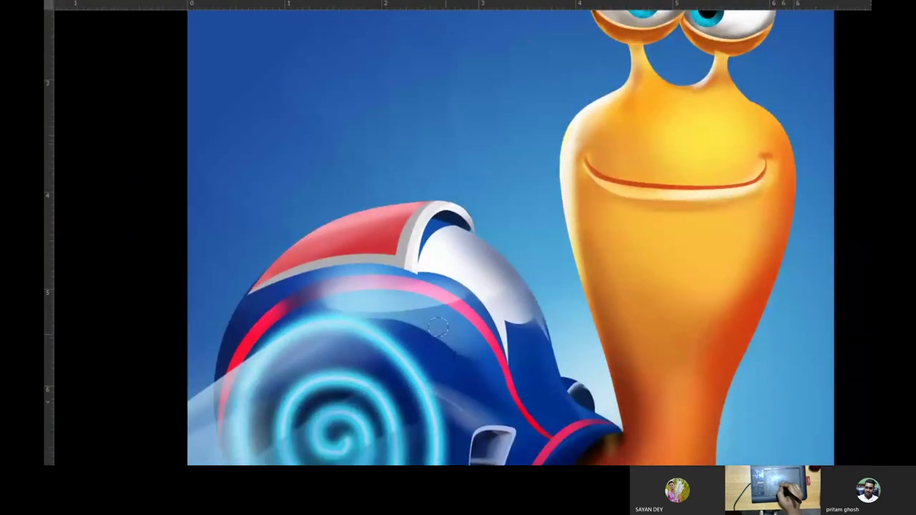
scroll(454, 279, "down", 5)
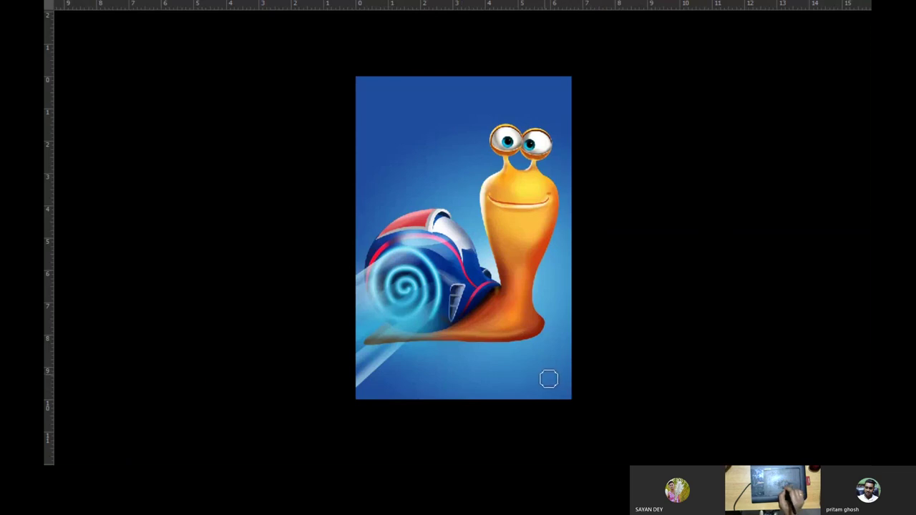
key("f")
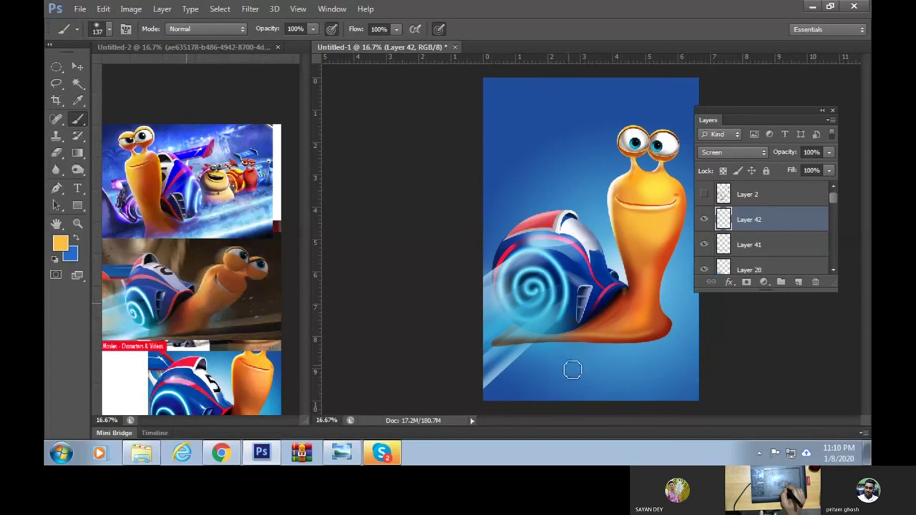
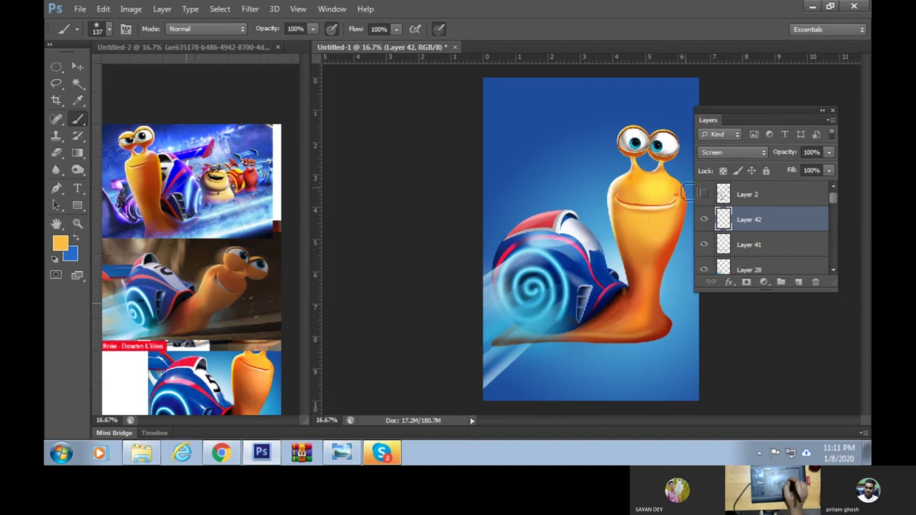
Move the Layers panel off the snail and add a new layer above Layer 19
left_click_drag(744, 112, 594, 127)
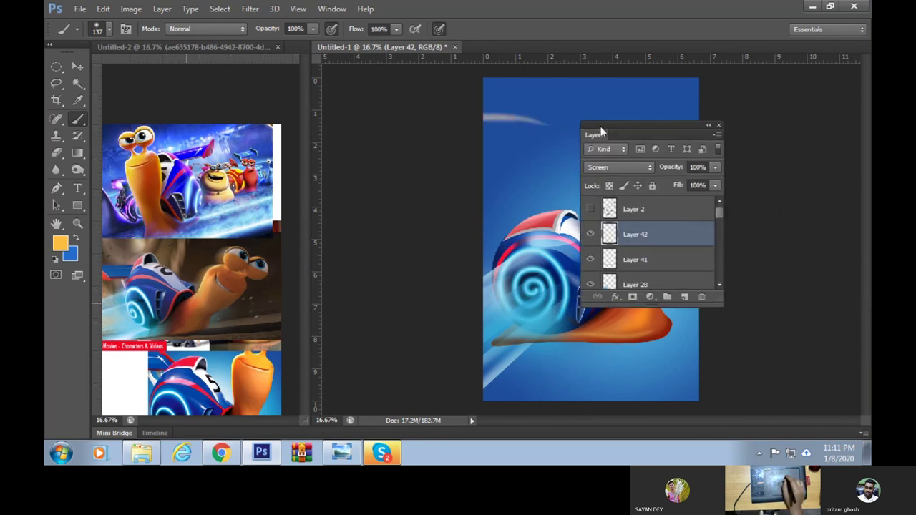
left_click_drag(657, 125, 792, 111)
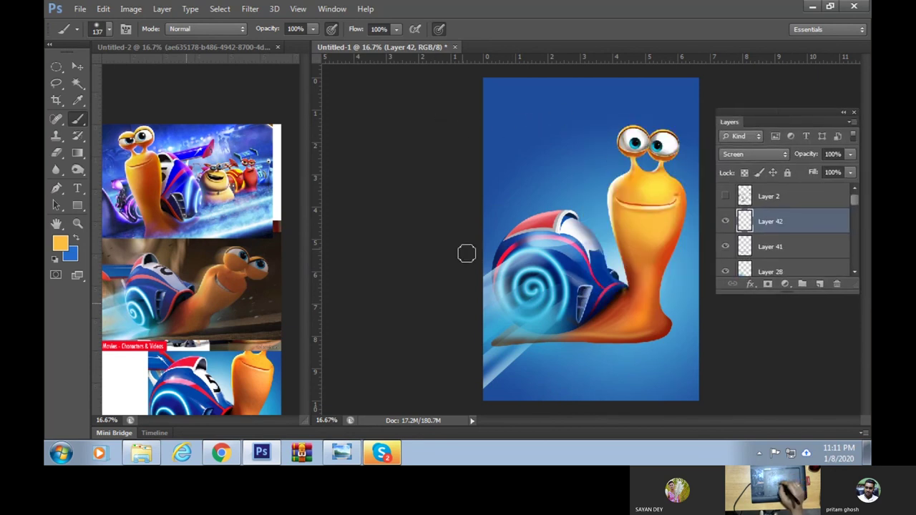
right_click(445, 188)
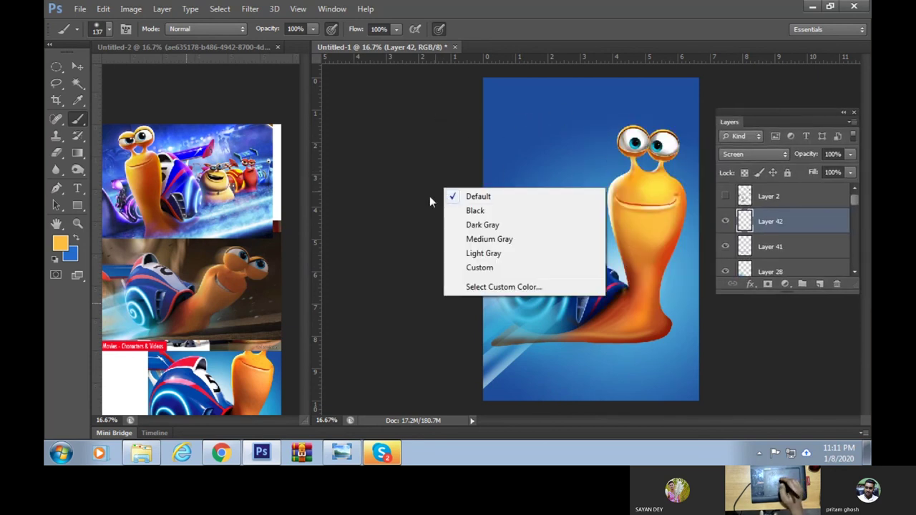
left_click(855, 200)
left_click_drag(854, 200, 853, 262)
left_click(823, 243)
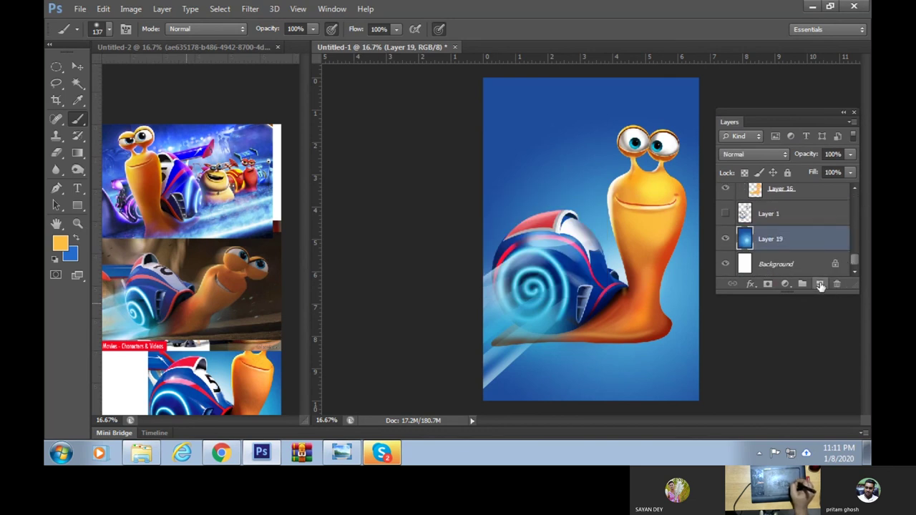
left_click(820, 285)
Choose the 31 scatter brush preset, sized 267 px
right_click(513, 210)
left_click_drag(652, 307, 653, 340)
left_click(573, 347)
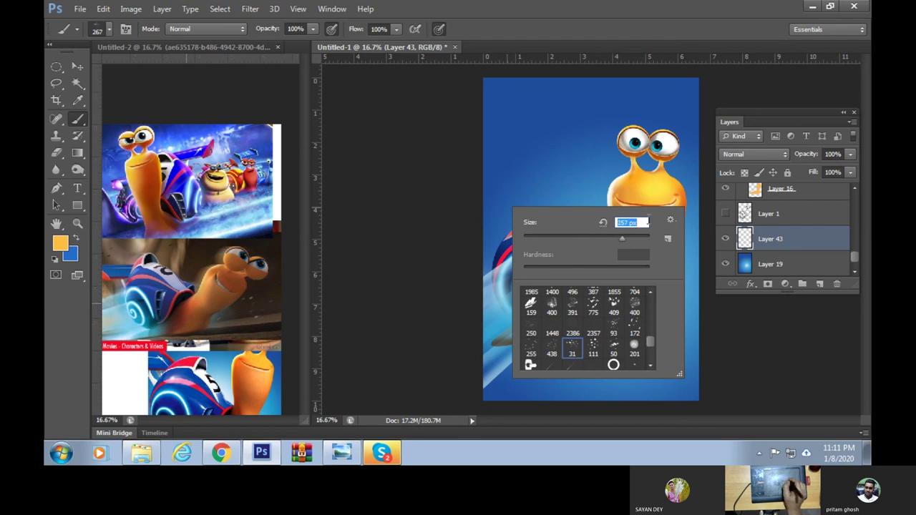
left_click(434, 185)
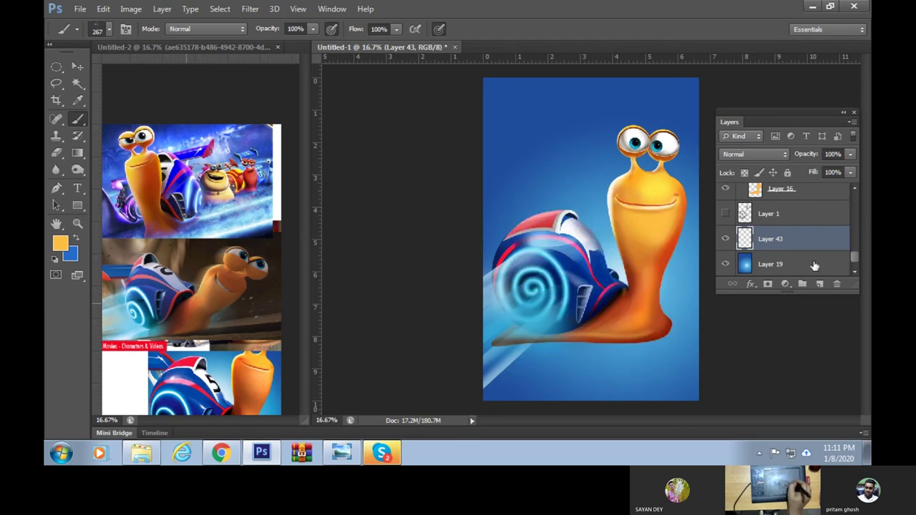
left_click_drag(854, 255, 853, 245)
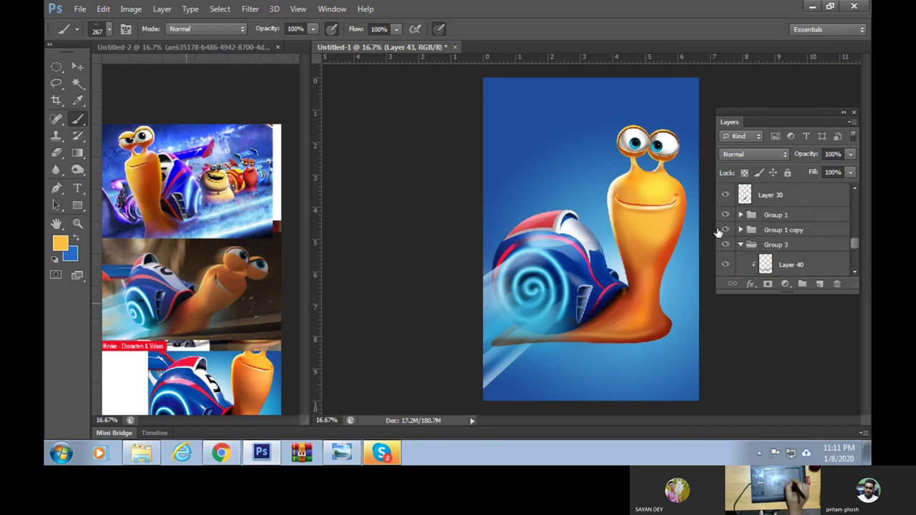
Target Layer 23 and dab blue glow dots beside the snail's head and shell edge
left_click(76, 66)
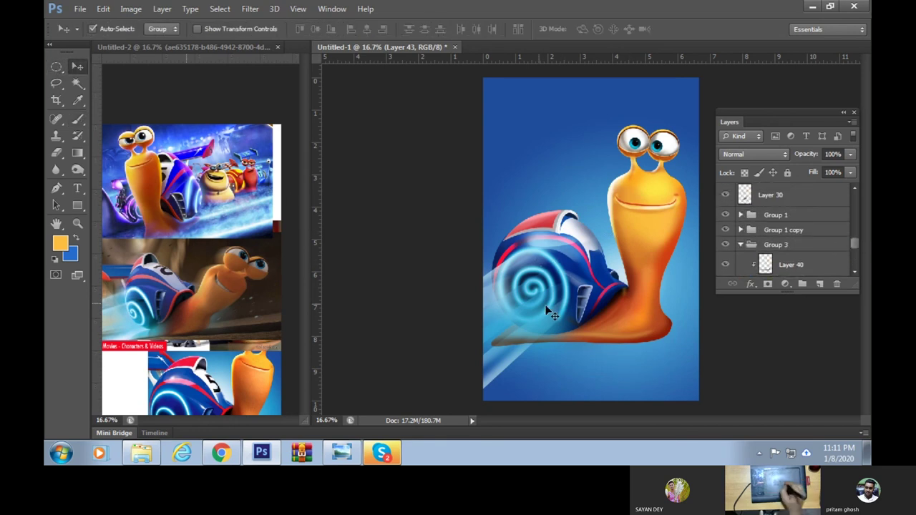
left_click(560, 269)
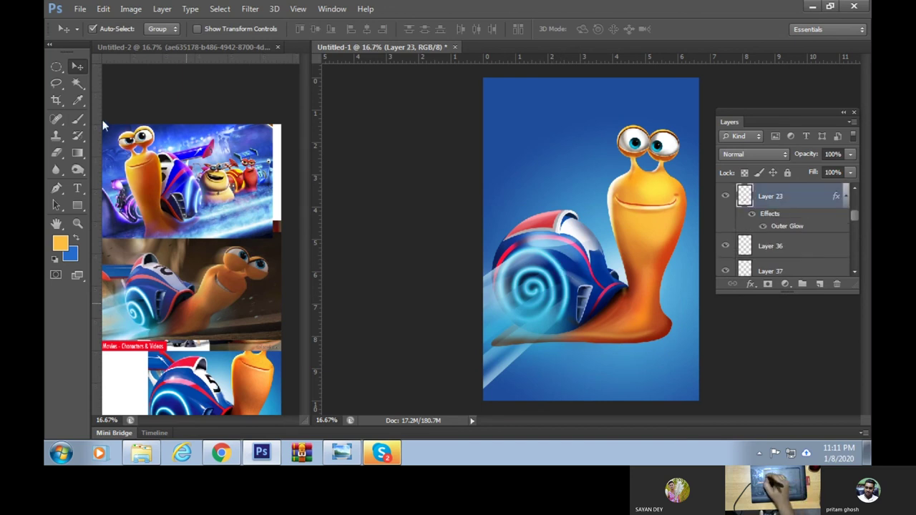
left_click(77, 119)
right_click(572, 207, "alt")
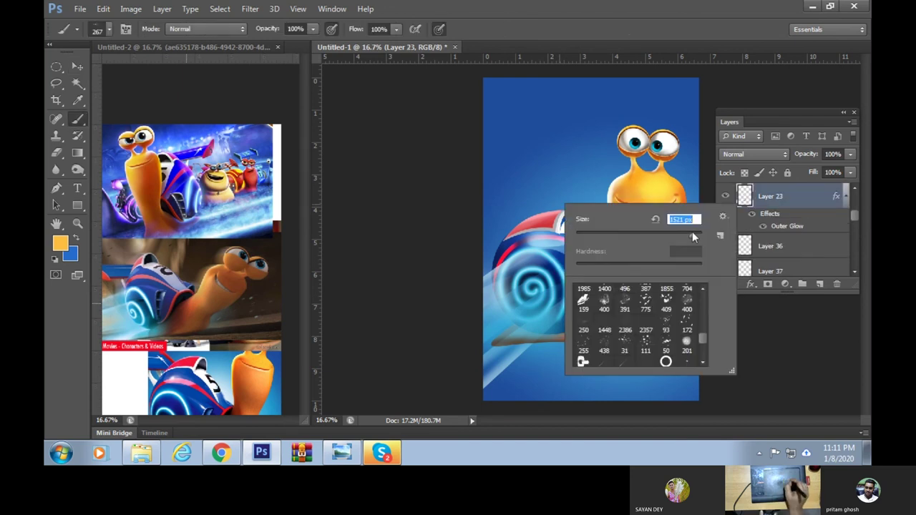
key("Return")
key("ctrl+z")
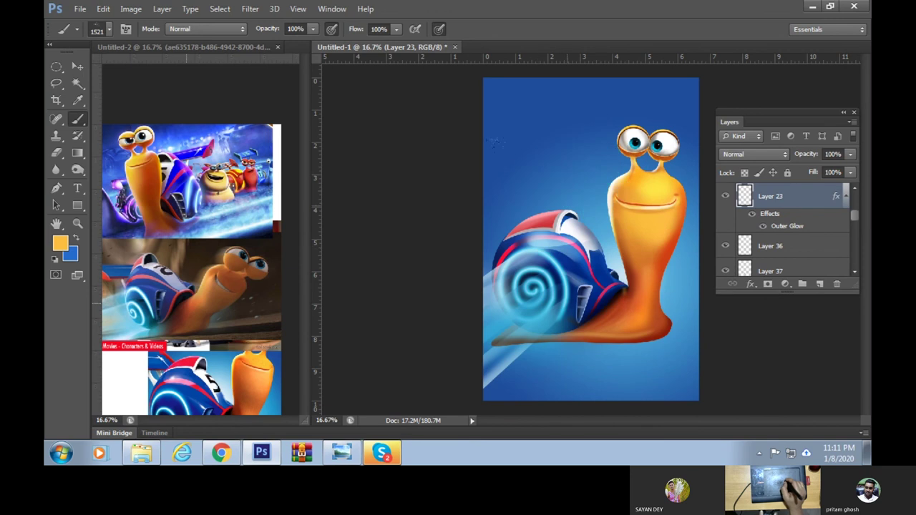
left_click(551, 188)
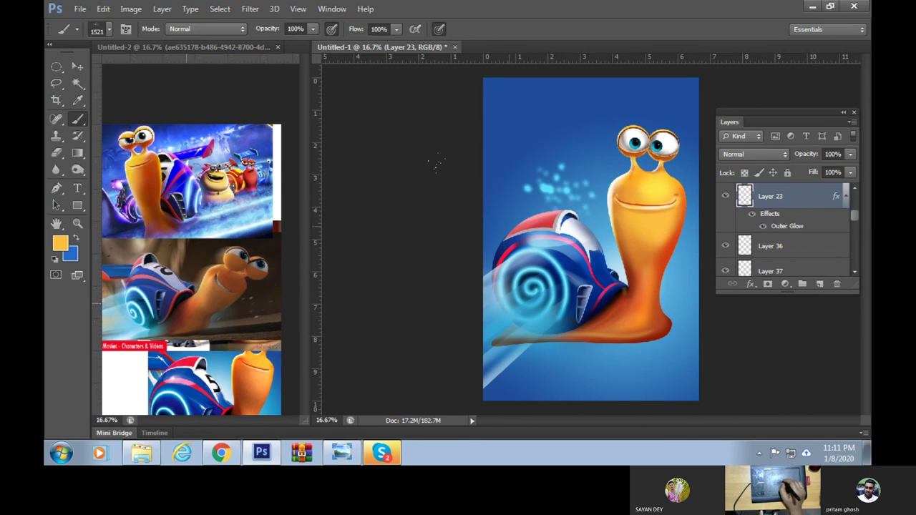
left_click(436, 165)
Try 131 px, 195 px and the 400 preset, undoing a bright test stroke
right_click(538, 224)
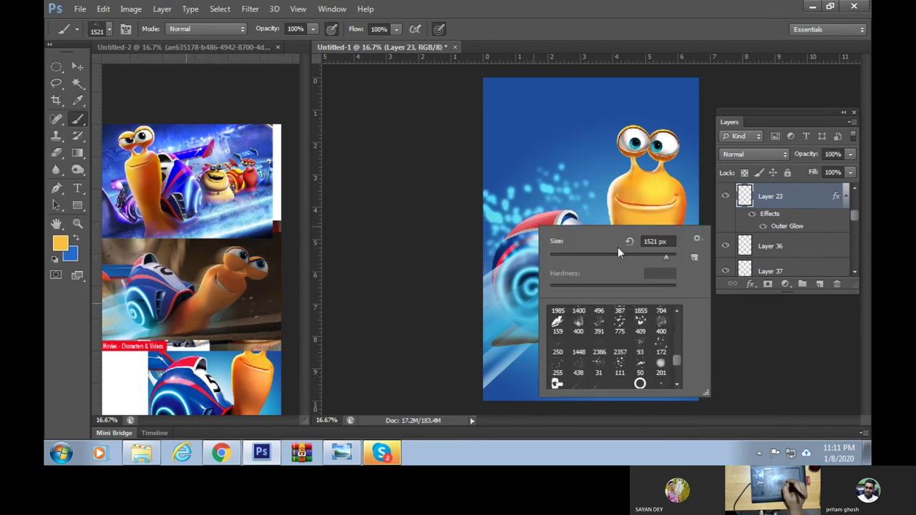
left_click_drag(622, 253, 558, 254)
left_click(614, 183)
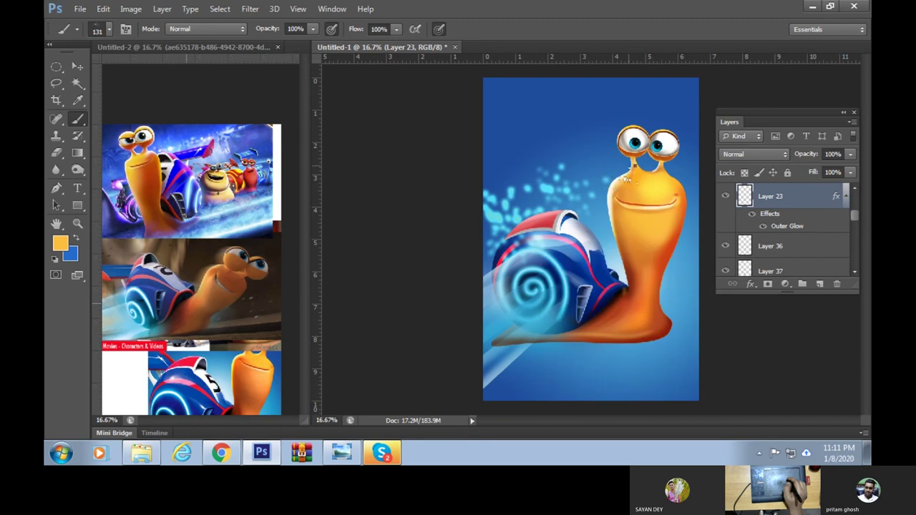
right_click(628, 173)
left_click_drag(704, 196, 737, 199)
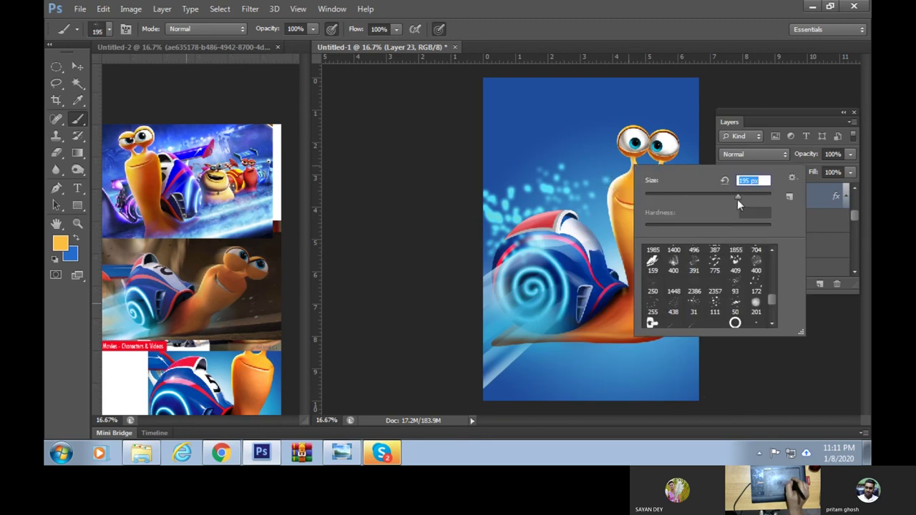
left_click(757, 266)
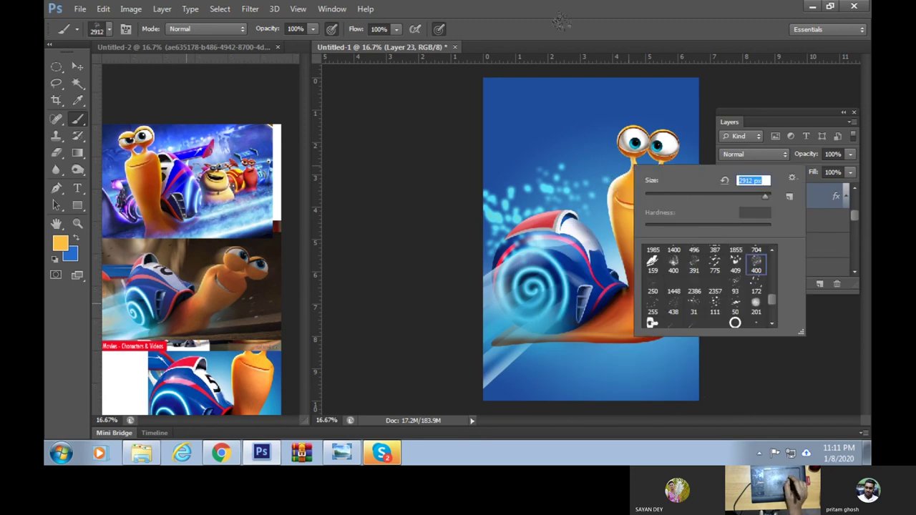
key("Return")
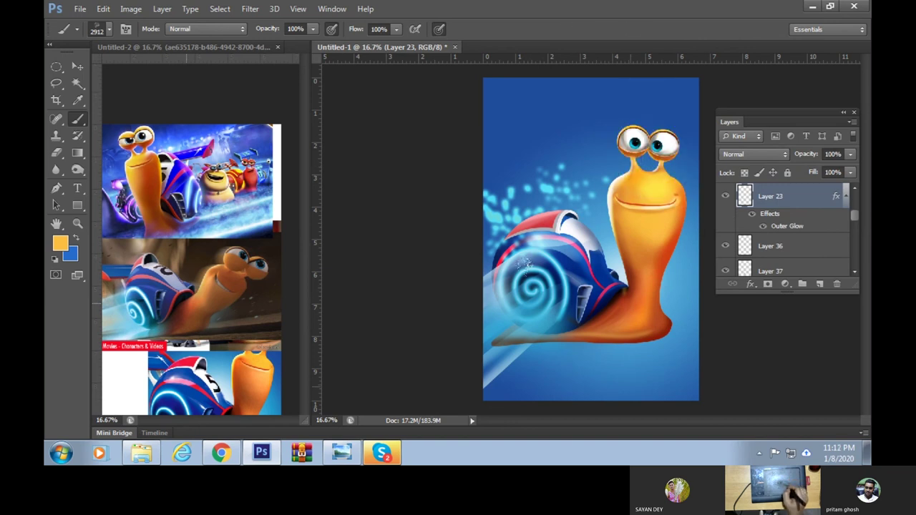
left_click_drag(501, 258, 680, 336)
key("ctrl+z")
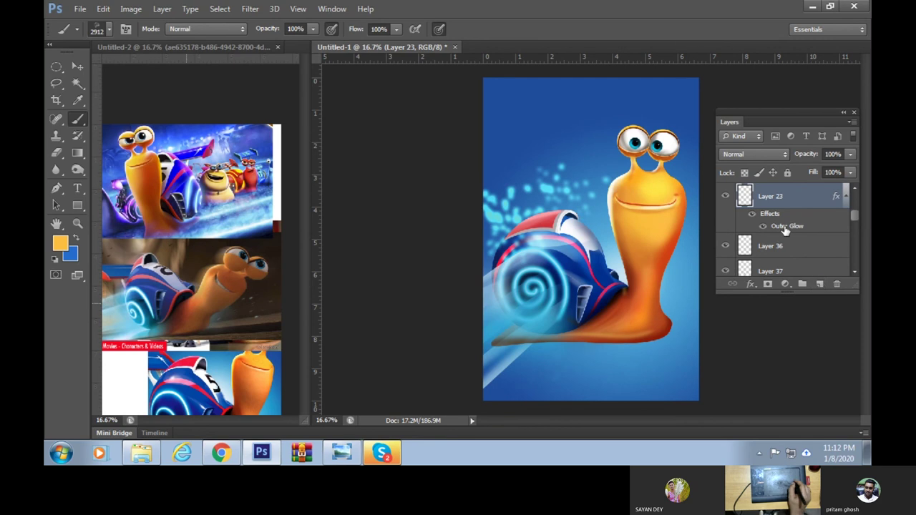
Brighten the glow at the canvas's left edge, then pick the 1448 scatter preset
right_click(404, 73)
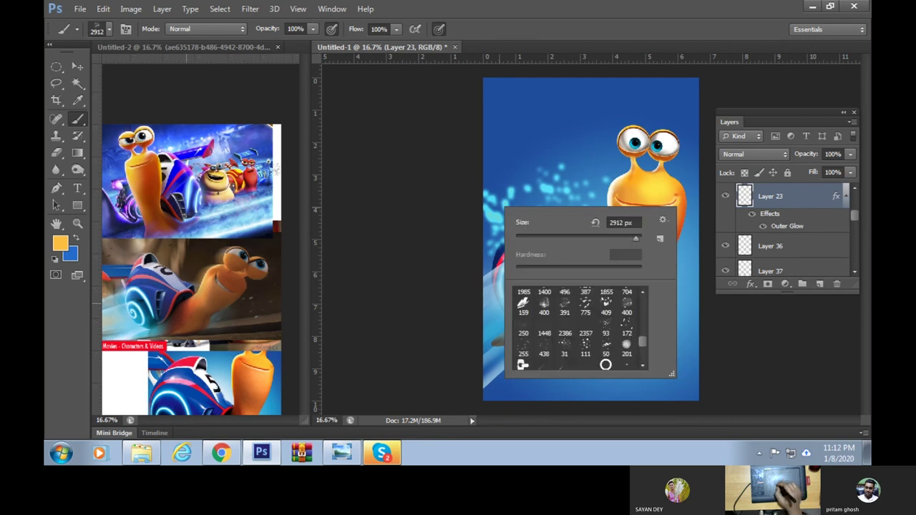
key("Return")
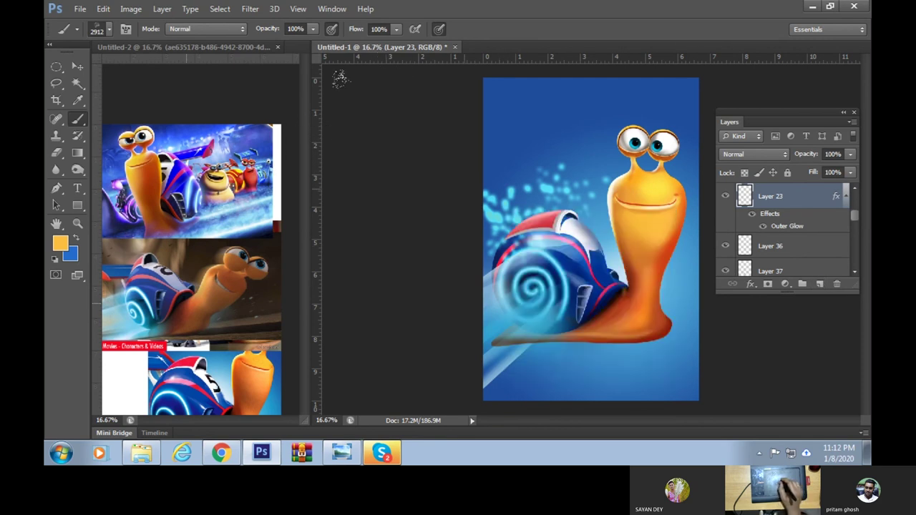
left_click(327, 85)
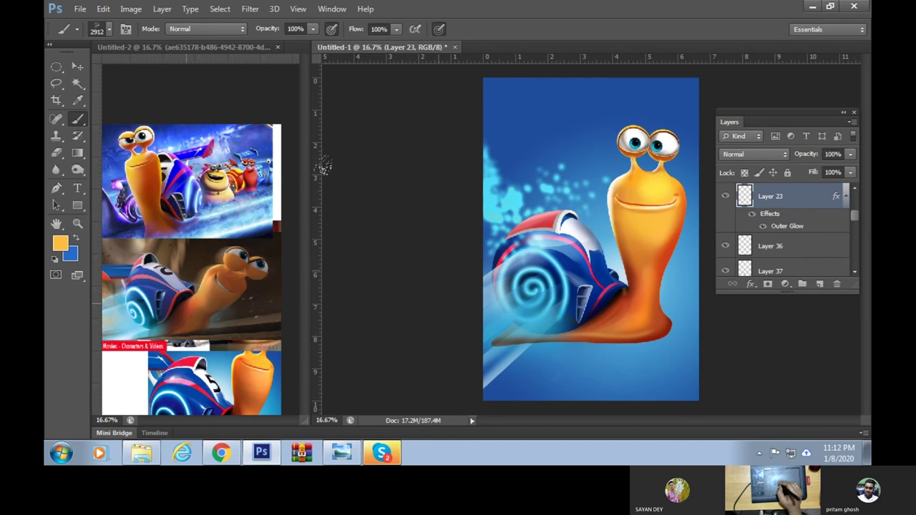
right_click(642, 299)
left_click(664, 313)
left_click(663, 332)
left_click(579, 335)
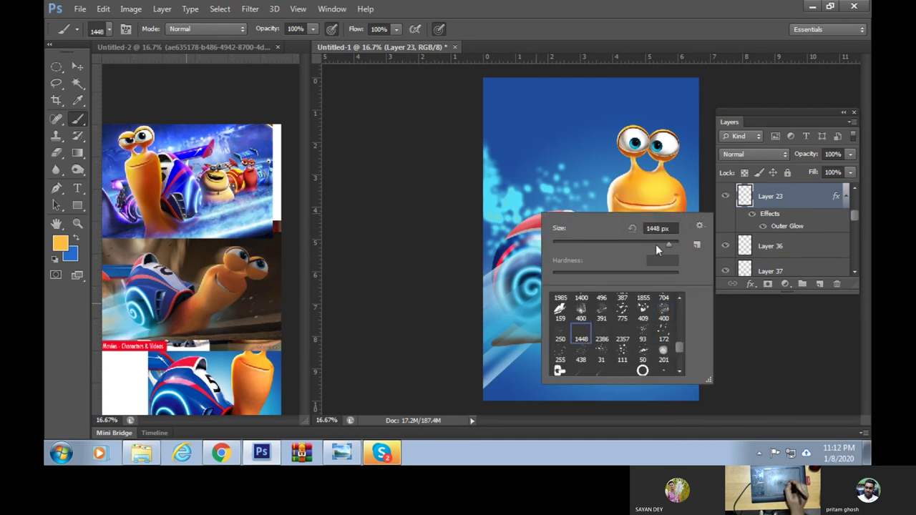
key("Return")
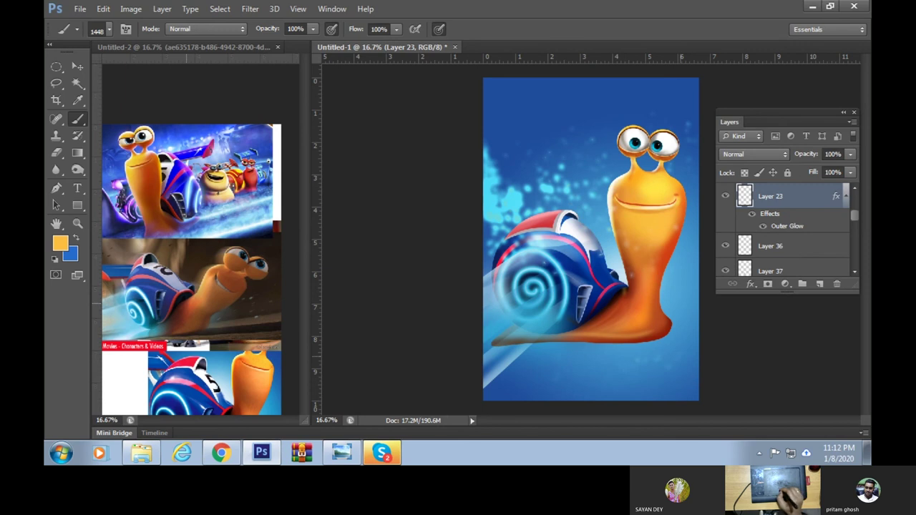
Paint a 453 px sparkle band beneath the snail, then shrink the brush to 127 px
right_click(491, 235)
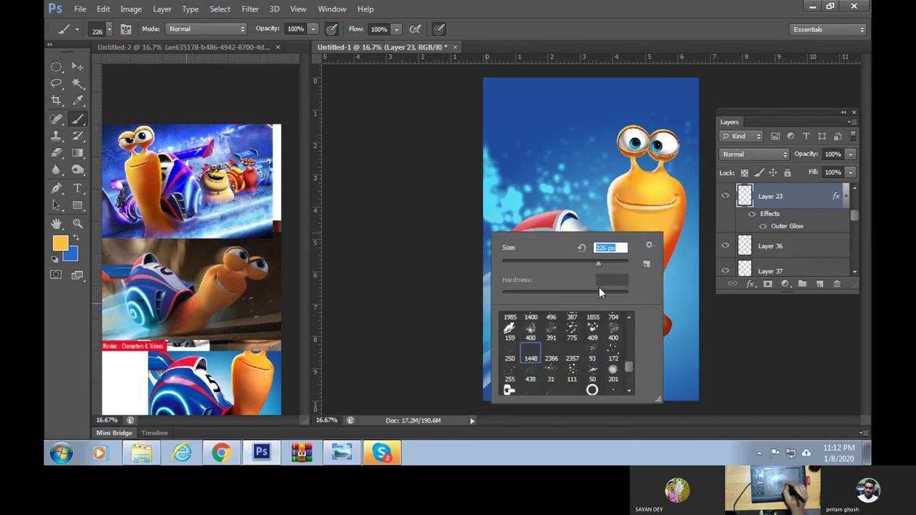
left_click_drag(612, 266, 616, 265)
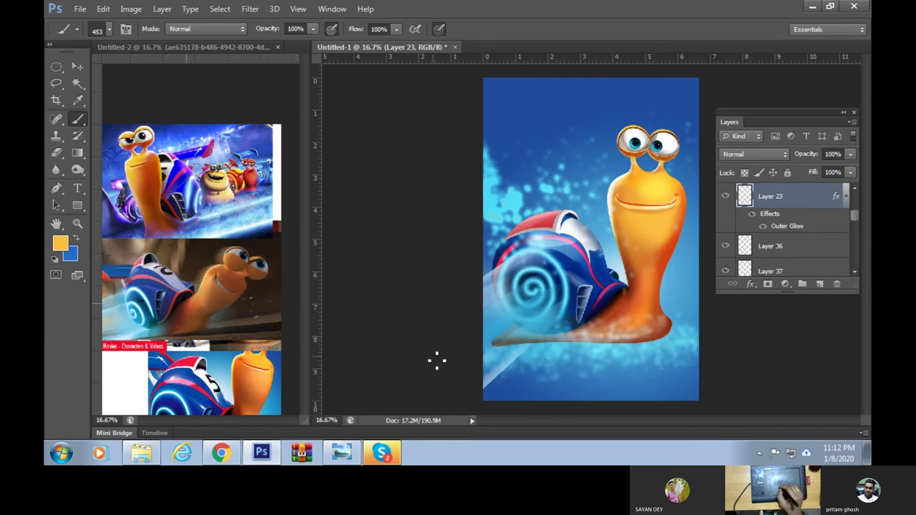
left_click_drag(568, 367, 695, 351)
left_click_drag(551, 389, 435, 400)
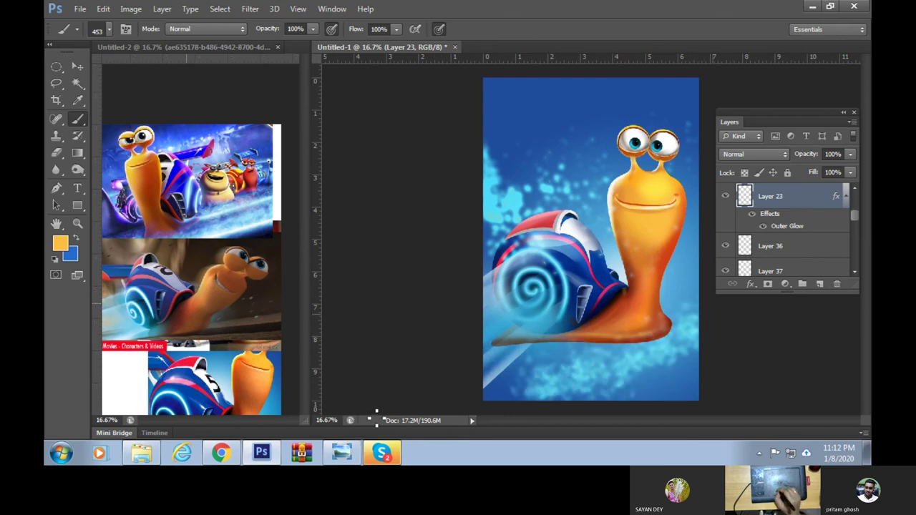
right_click(656, 312)
left_click_drag(715, 299, 740, 299)
left_click(628, 345)
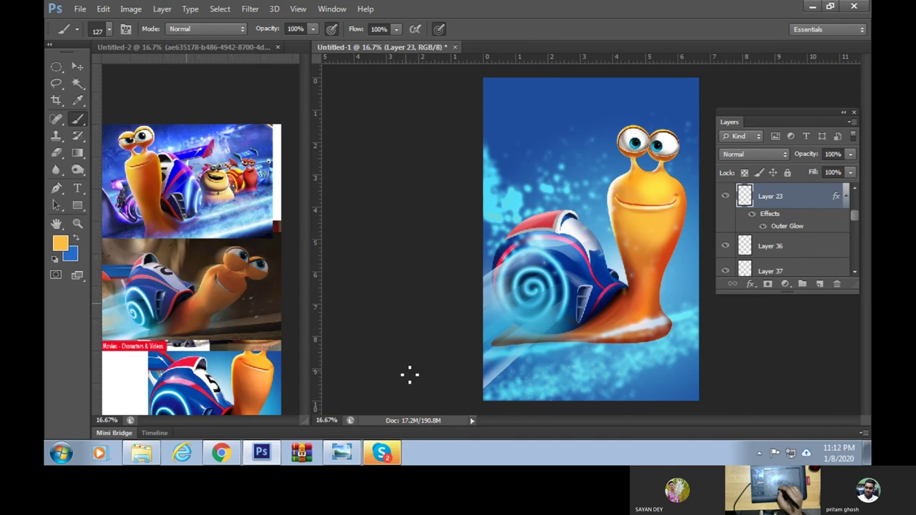
In full-screen view, paint and undo bright streaks along the snail's base
key("f")
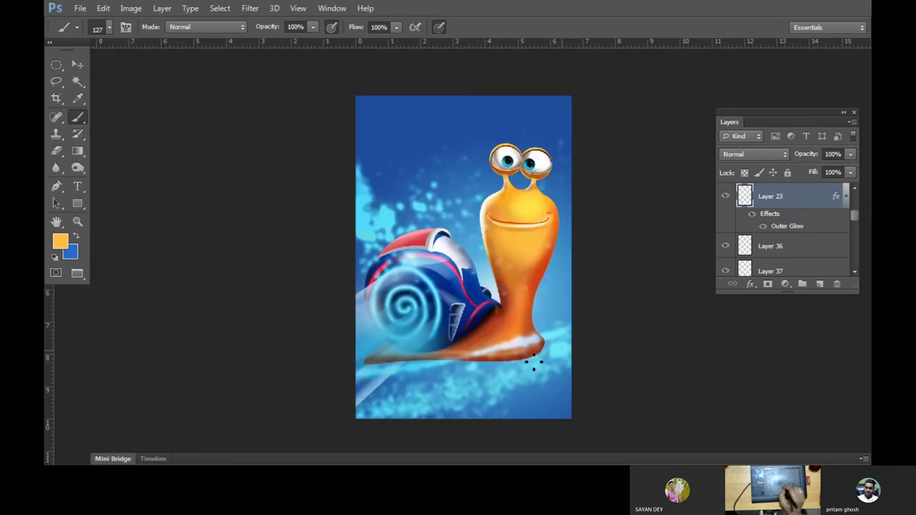
left_click_drag(570, 351, 445, 361)
key("ctrl+z")
mouse_move(352, 375)
left_mouse_down()
mouse_move(600, 331)
mouse_move(372, 395)
left_mouse_up()
key("ctrl+z")
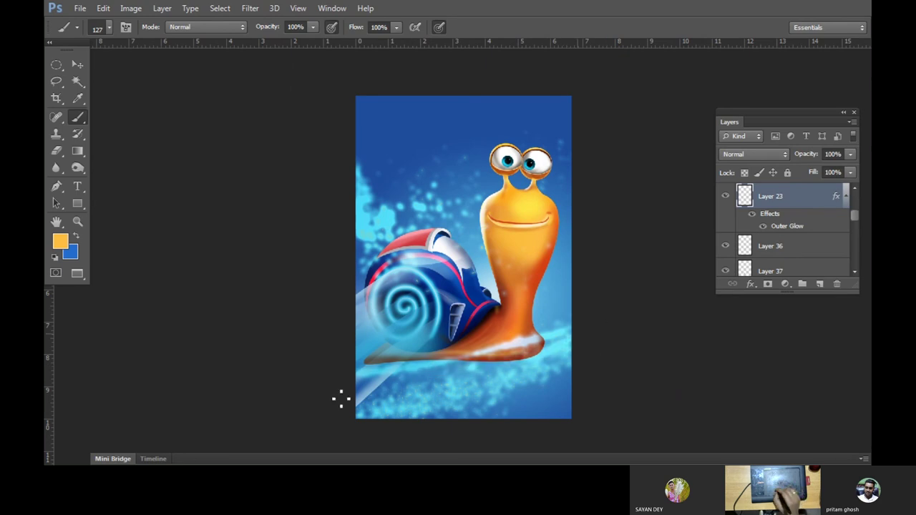
key("ctrl+z")
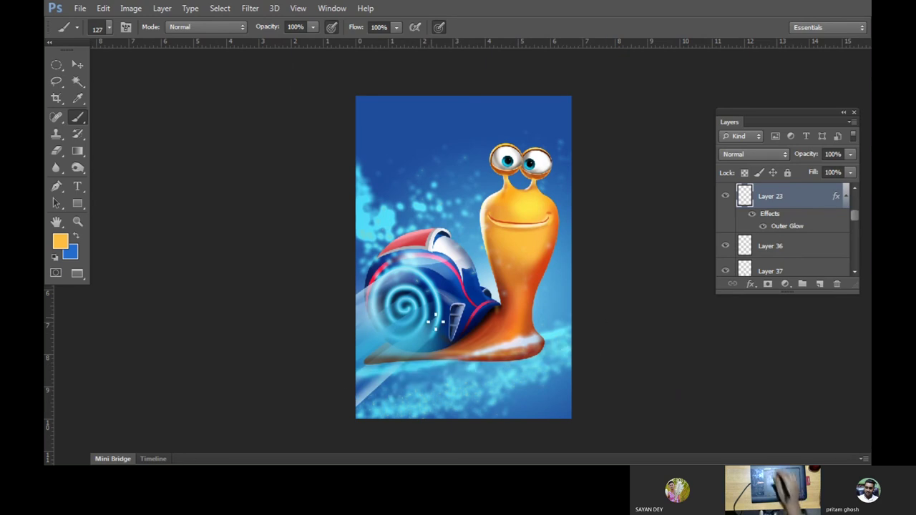
On a black full-screen view, zoom in and pan over the shell, body and foot
key("f")
key("f")
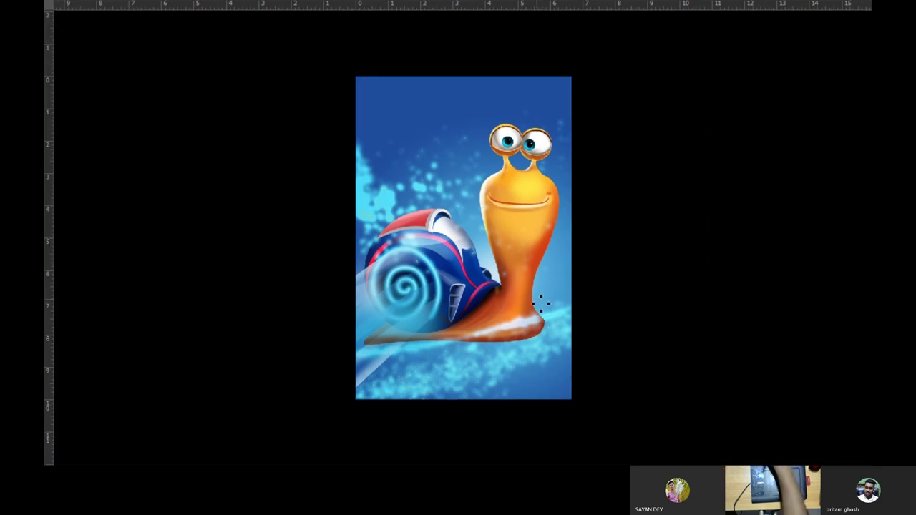
key("ctrl+plus")
left_click_drag(536, 300, 669, 332)
key("ctrl+plus")
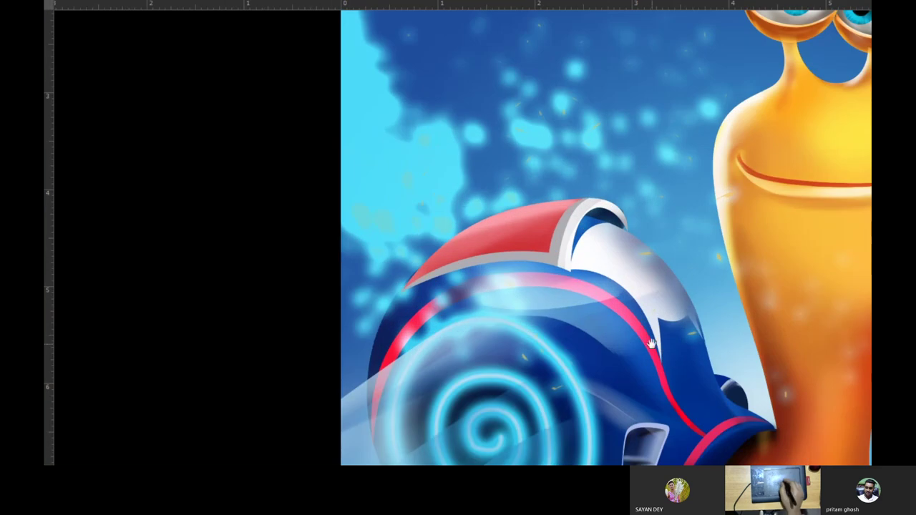
mouse_move(434, 327)
left_mouse_down()
mouse_move(380, 367)
mouse_move(564, 348)
mouse_move(451, 370)
left_mouse_up()
left_click_drag(473, 415, 480, 293)
left_click_drag(515, 408, 528, 305)
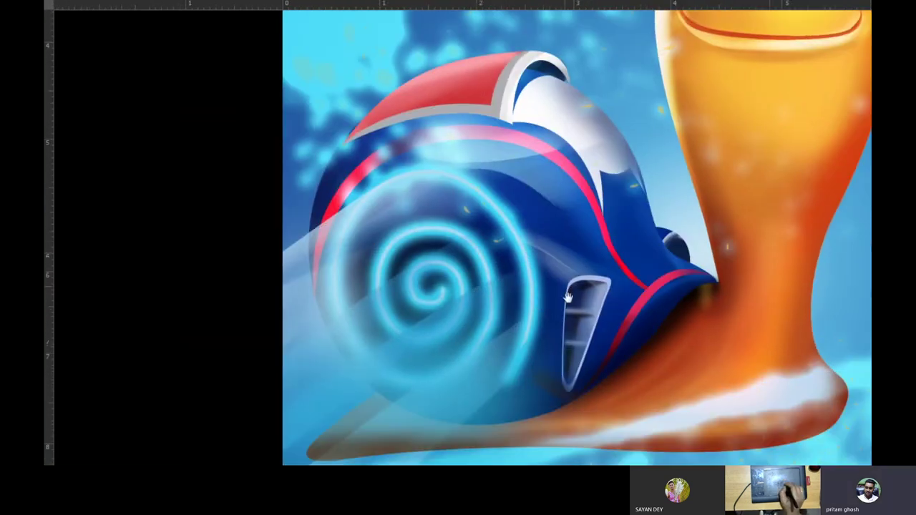
left_click_drag(548, 257, 594, 237)
left_click_drag(604, 431, 562, 258)
left_click_drag(494, 178, 506, 215)
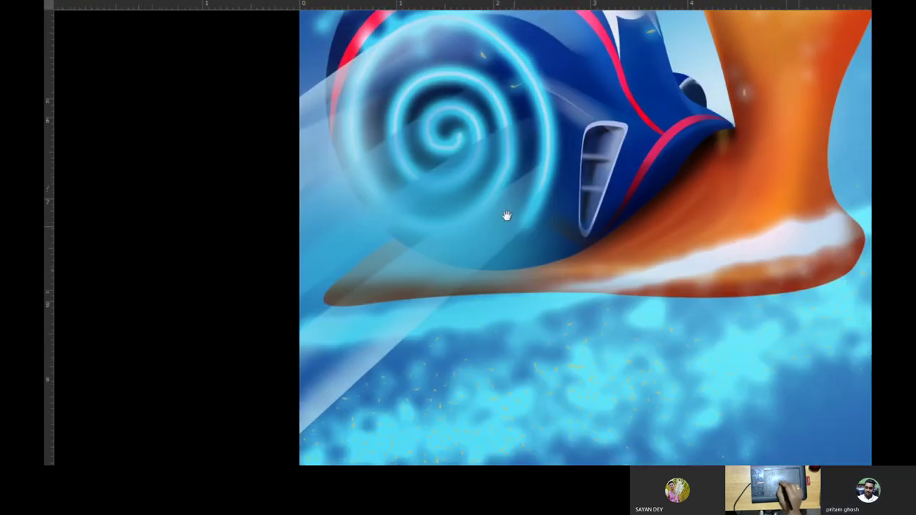
Zoom back out and fit the whole painting to the window
scroll(452, 253, "down", 2)
scroll(451, 253, "down", 3)
scroll(452, 253, "down", 2)
scroll(452, 253, "down", 1)
scroll(486, 276, "up", 1)
scroll(487, 275, "up", 1)
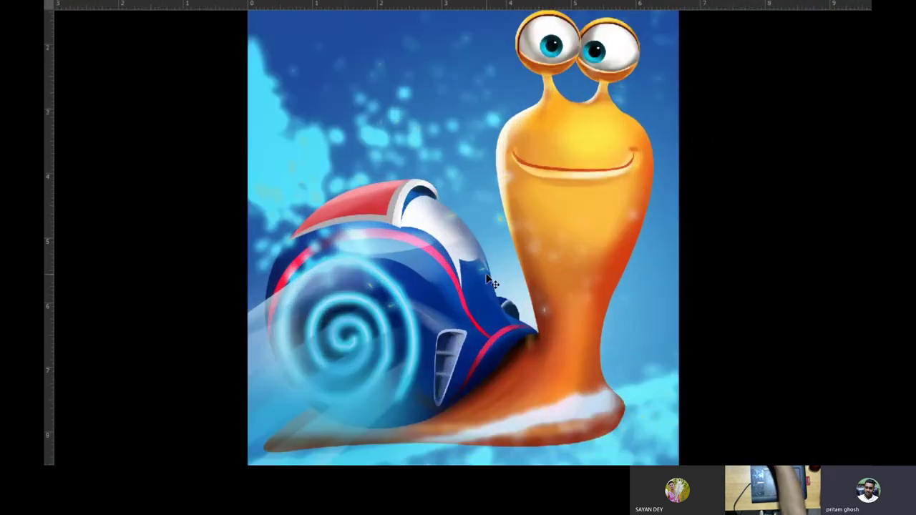
mouse_move(434, 366)
left_mouse_down()
mouse_move(641, 311)
mouse_move(533, 363)
mouse_move(613, 369)
mouse_move(593, 334)
mouse_move(523, 370)
mouse_move(539, 384)
mouse_move(497, 375)
left_mouse_up()
key("ctrl+minus")
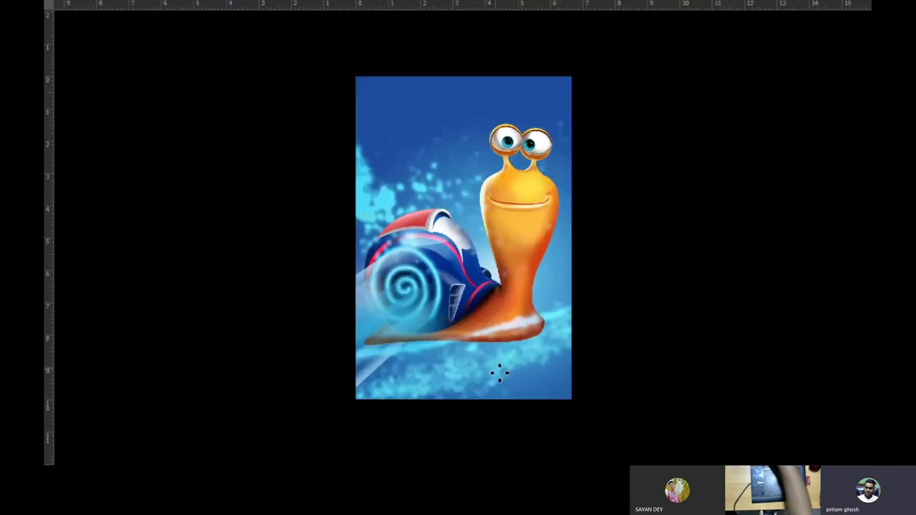
key("ctrl+0")
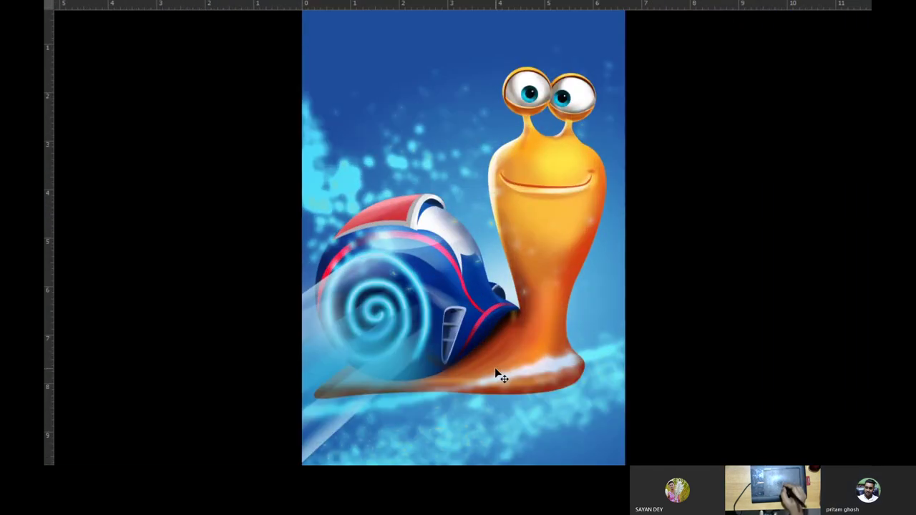
Leave full-screen mode and add a new layer, Layer 44, above Layer 23
key("f")
left_click_drag(624, 373, 491, 324)
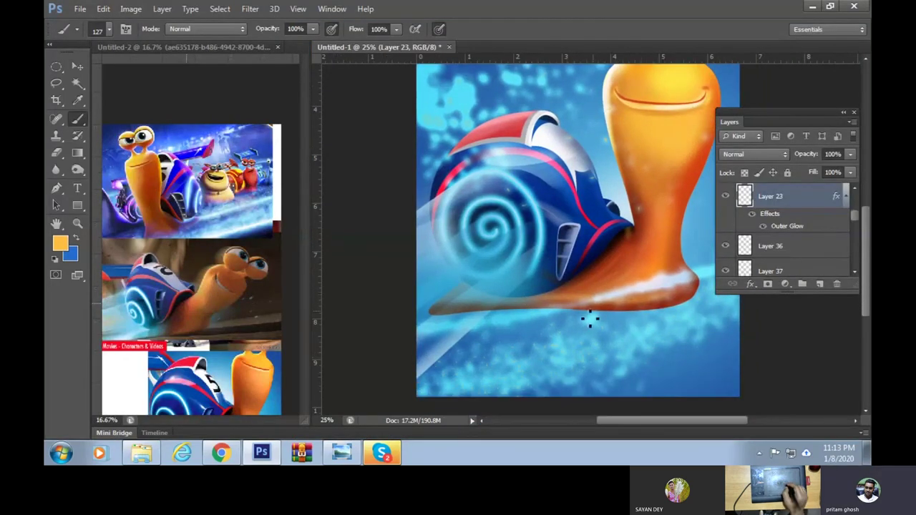
left_click_drag(595, 312, 591, 333)
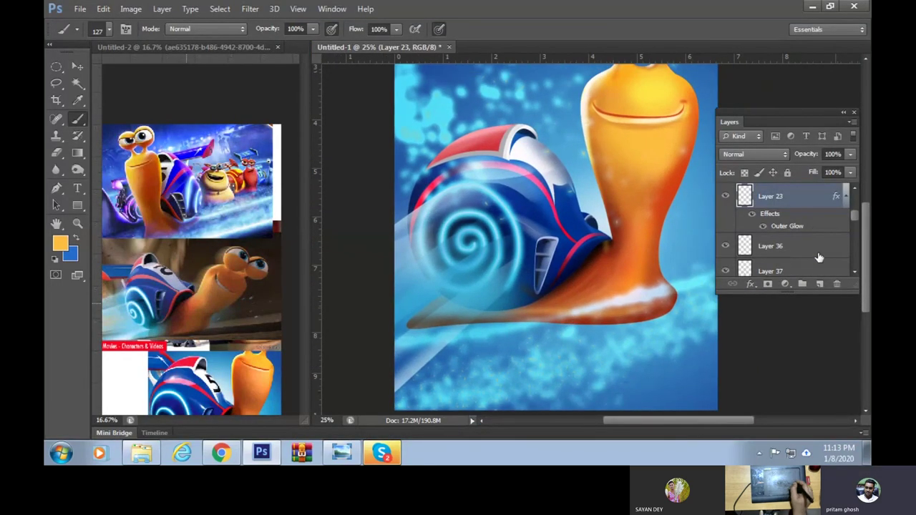
scroll(848, 229, "up", 2)
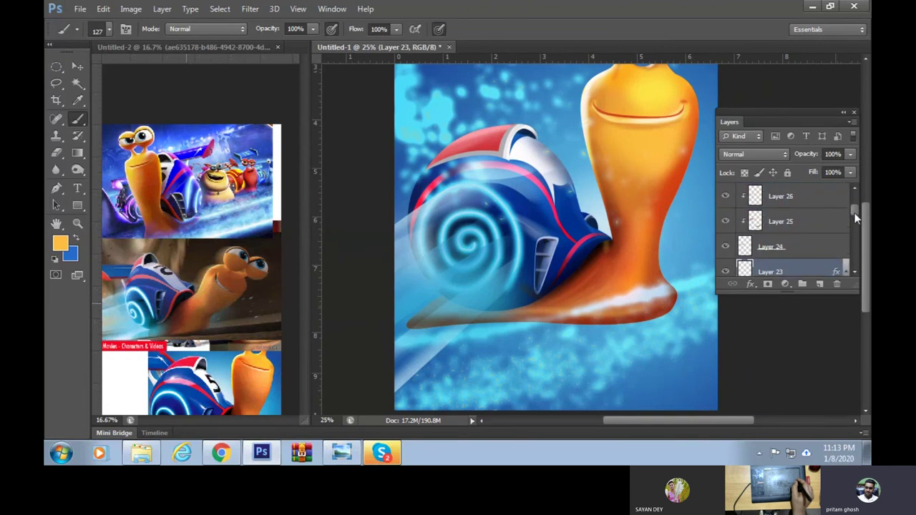
left_click(820, 285)
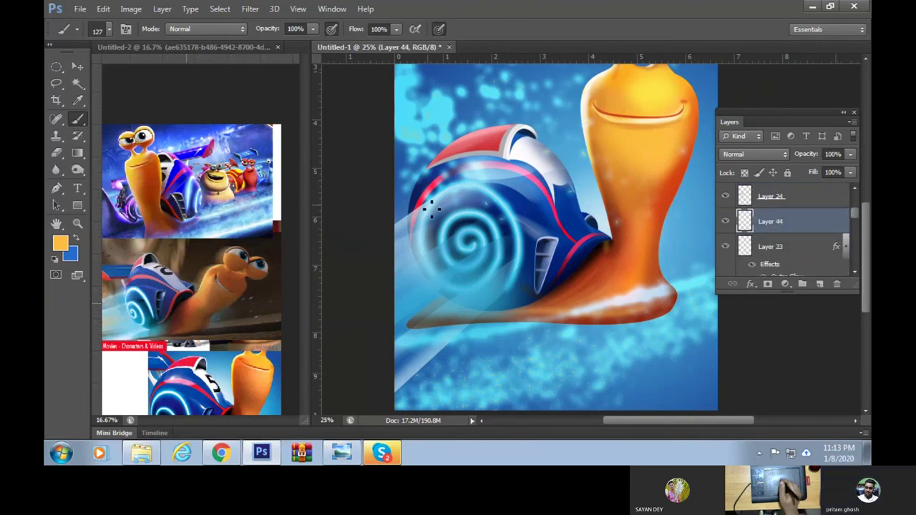
Set up the 250 scratch brush at 1985 px and sample light blue as the paint colour
right_click(412, 231)
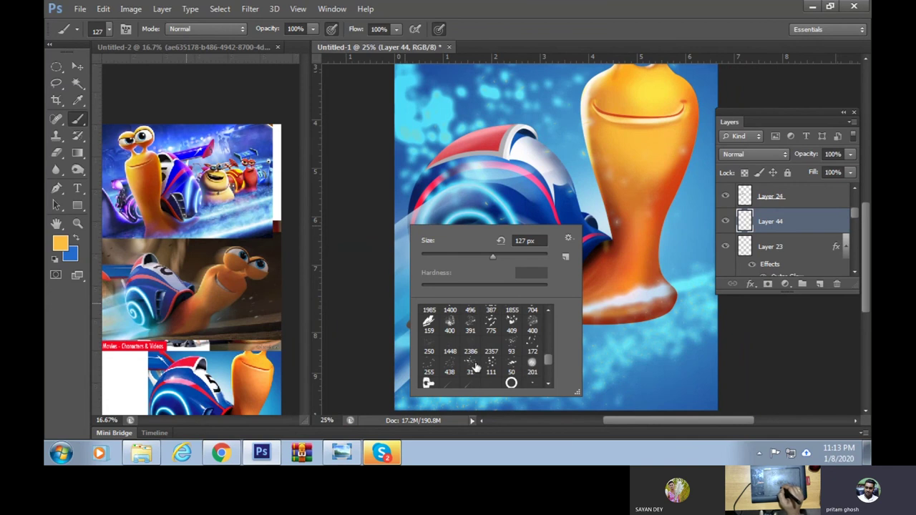
left_click(533, 365)
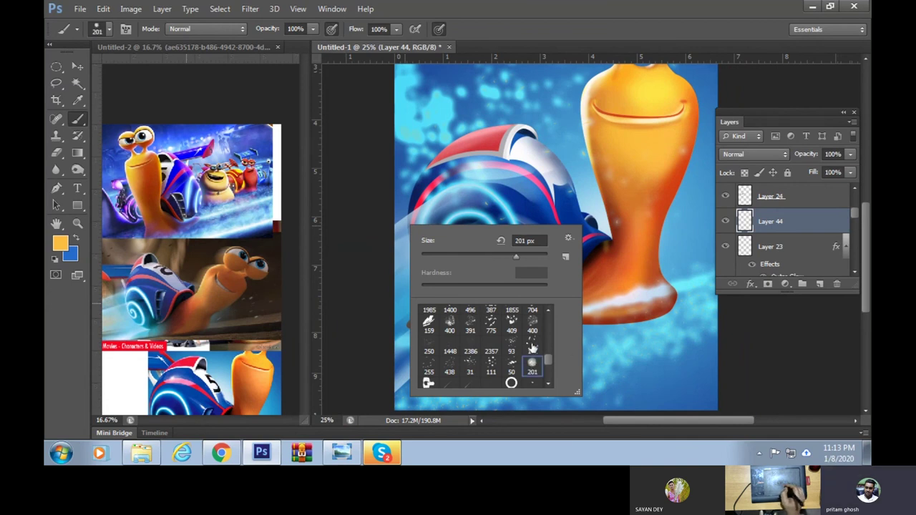
left_click(533, 348)
left_click(448, 368)
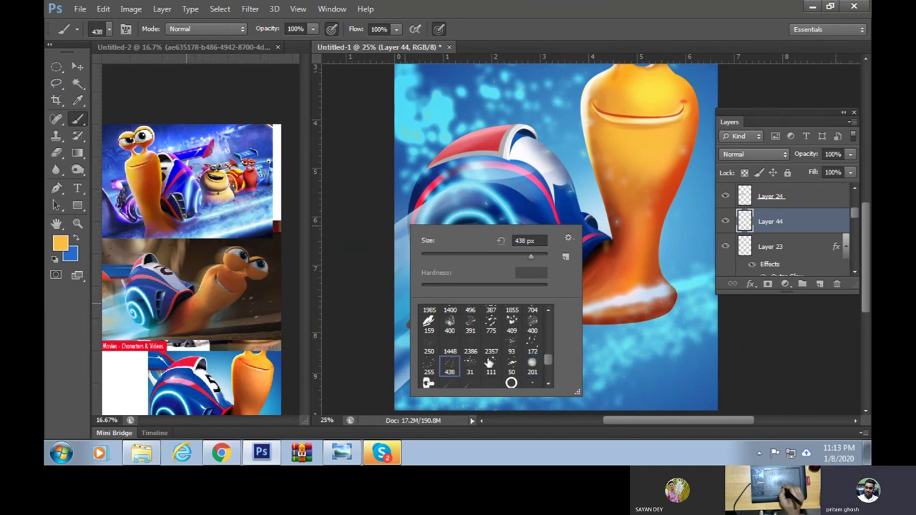
left_click(470, 367)
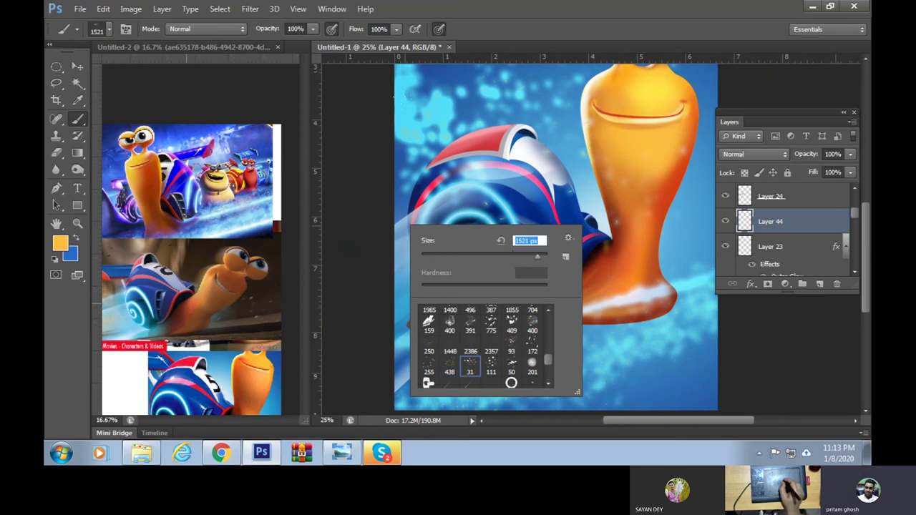
left_click(430, 348)
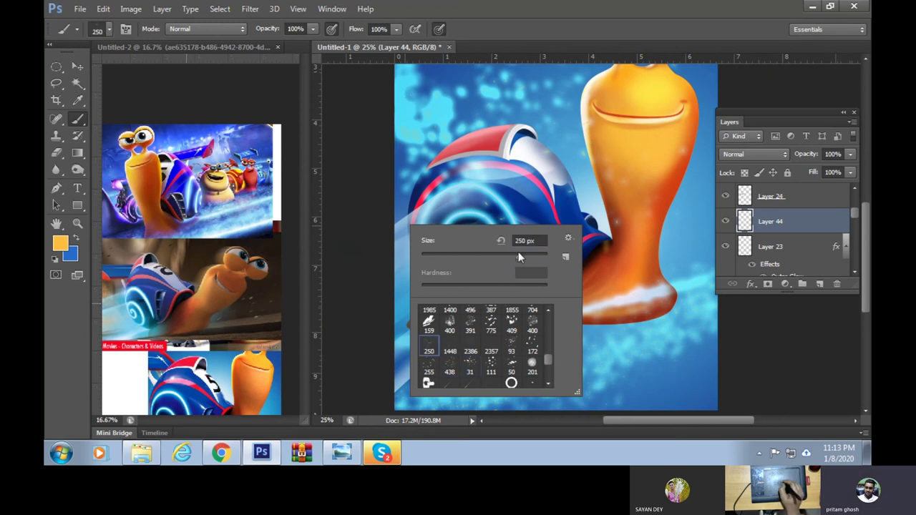
left_click_drag(533, 260, 539, 256)
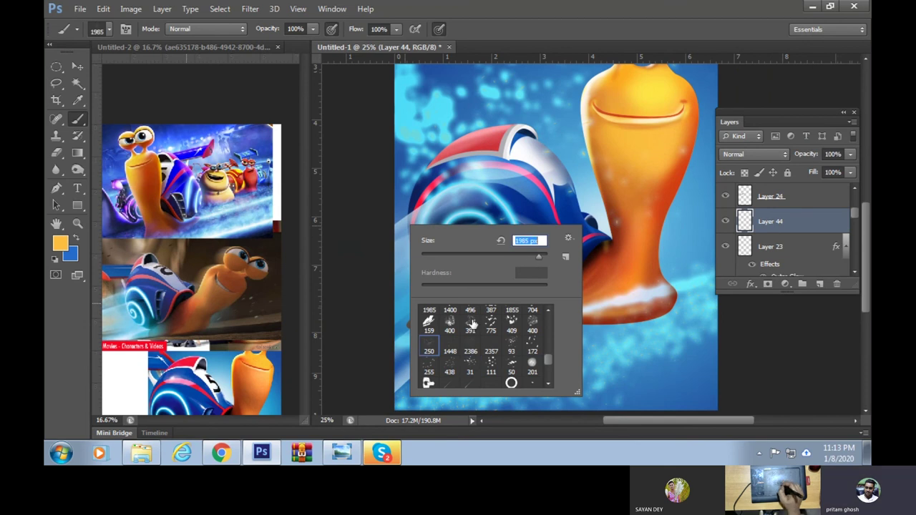
left_click(464, 93, "alt")
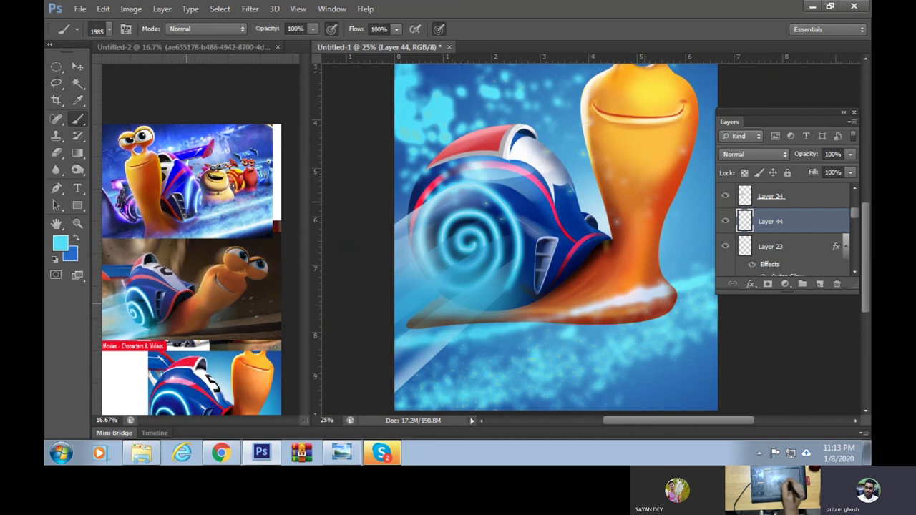
Paint light blue scratches over the shell, body and foot, comparing with undo and redo
left_click_drag(435, 244, 545, 200)
left_click_drag(518, 83, 531, 73)
left_click_drag(579, 245, 594, 232)
mouse_move(595, 195)
left_mouse_down()
mouse_move(530, 286)
mouse_move(629, 222)
left_mouse_up()
left_click_drag(566, 275, 648, 211)
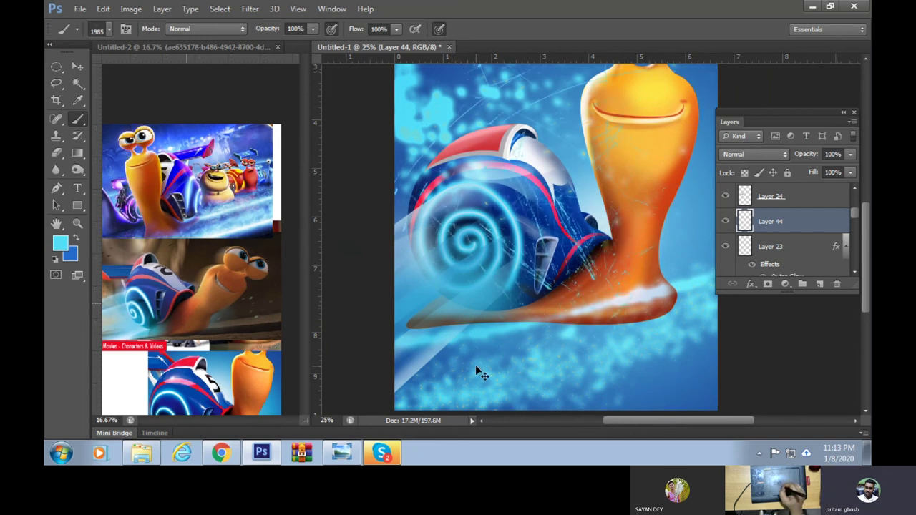
key("ctrl+z")
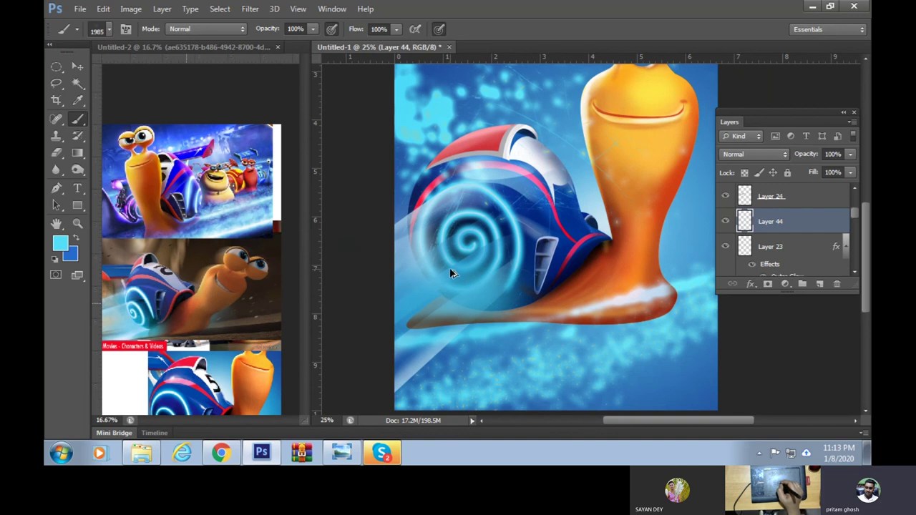
key("ctrl+z")
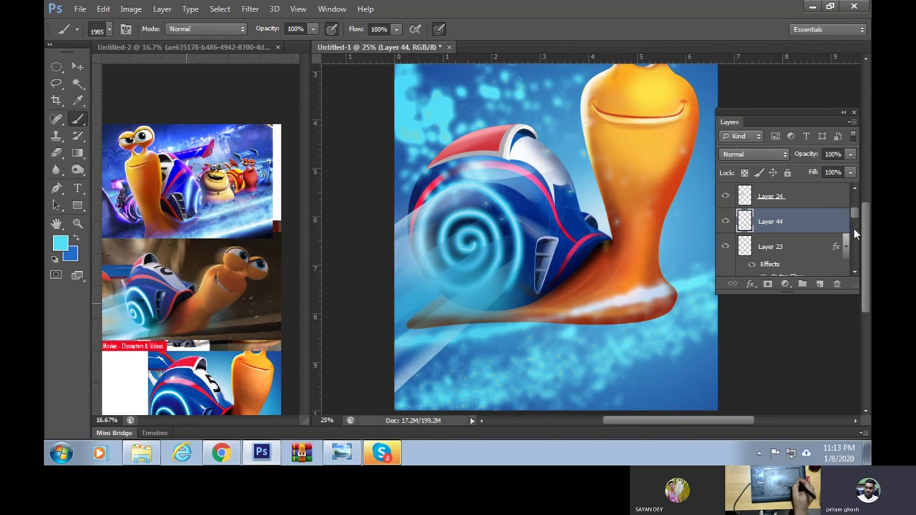
left_click_drag(856, 220, 851, 275)
On Layer 43, paint light scratches over the lower-right background
left_click(811, 214)
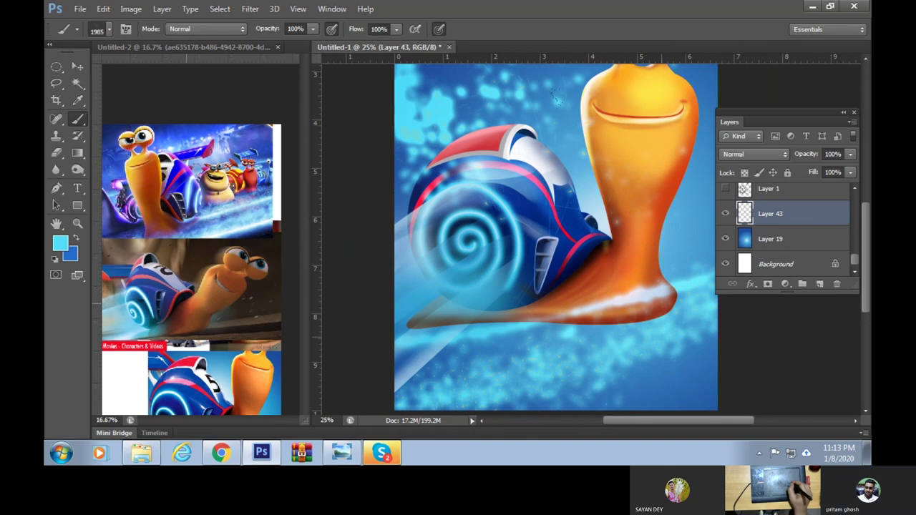
left_click_drag(716, 312, 659, 372)
left_click_drag(708, 346, 659, 348)
left_click_drag(513, 333, 513, 355)
mouse_move(672, 316)
left_mouse_down()
mouse_move(689, 356)
mouse_move(744, 282)
mouse_move(668, 210)
mouse_move(701, 245)
left_mouse_up()
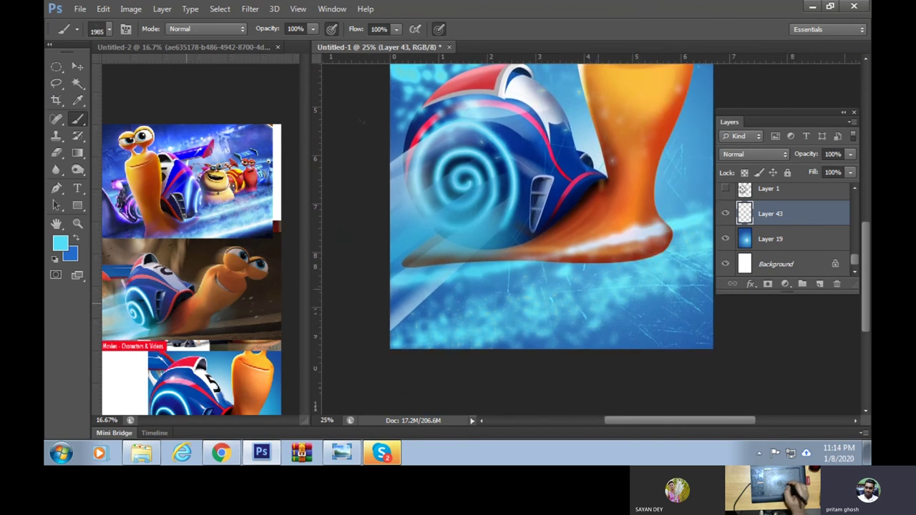
Enlarge the brush and choose the 93 scatter brush preset
right_click(503, 223)
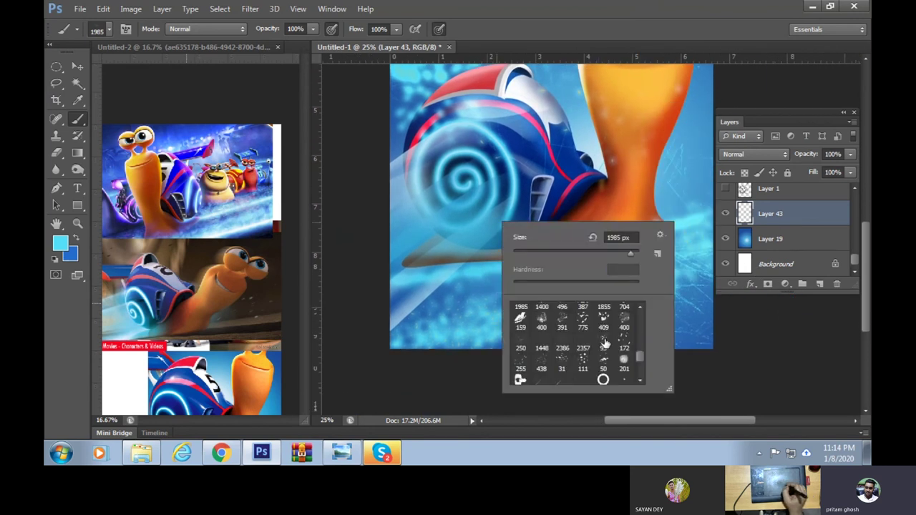
left_click_drag(596, 254, 621, 254)
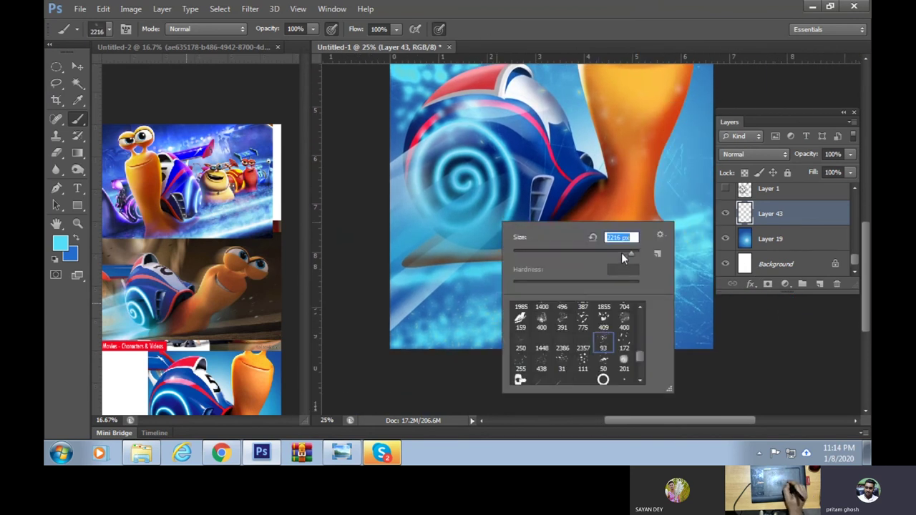
left_click(542, 320)
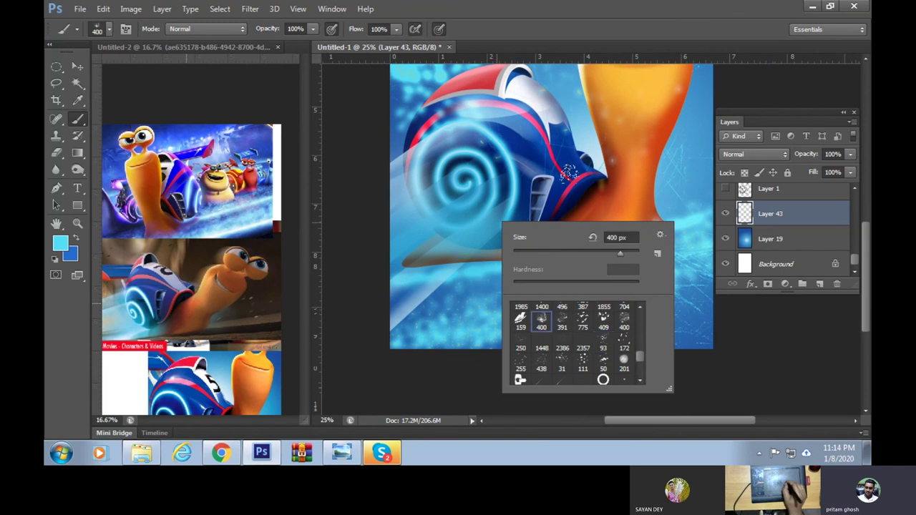
left_click(604, 344)
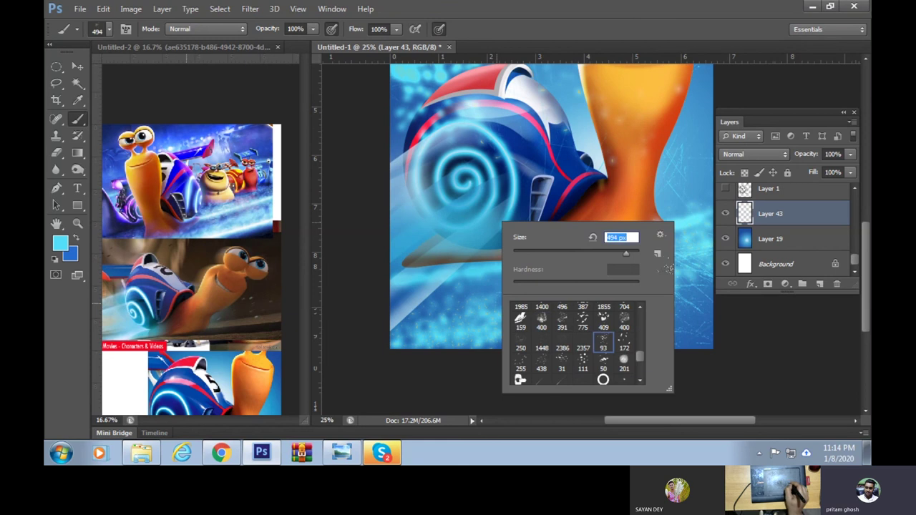
key("Return")
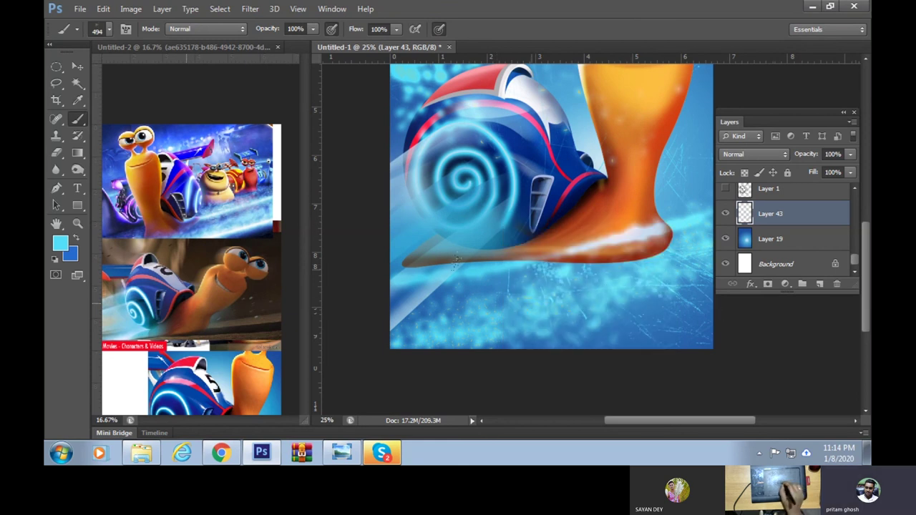
Dab speckles along the shell's lower edge, the background left of the head, and the neck
left_click_drag(406, 240, 425, 249)
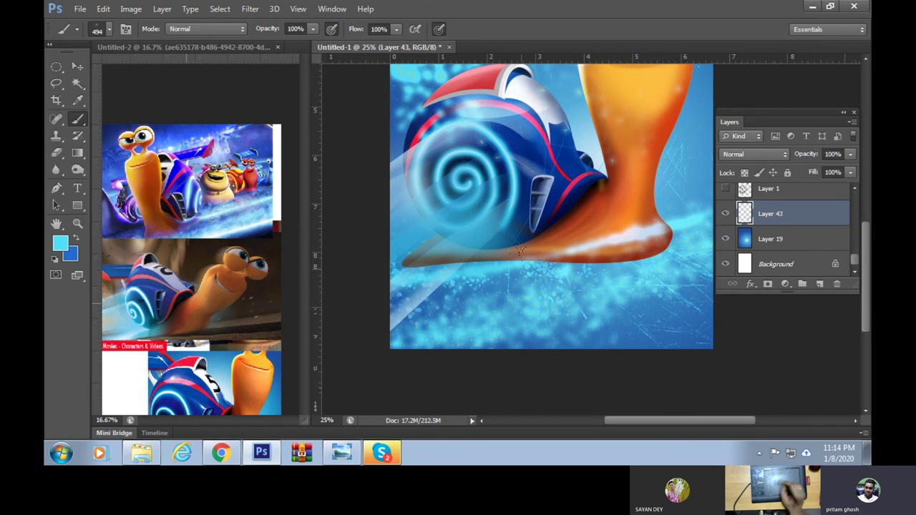
left_click(580, 201)
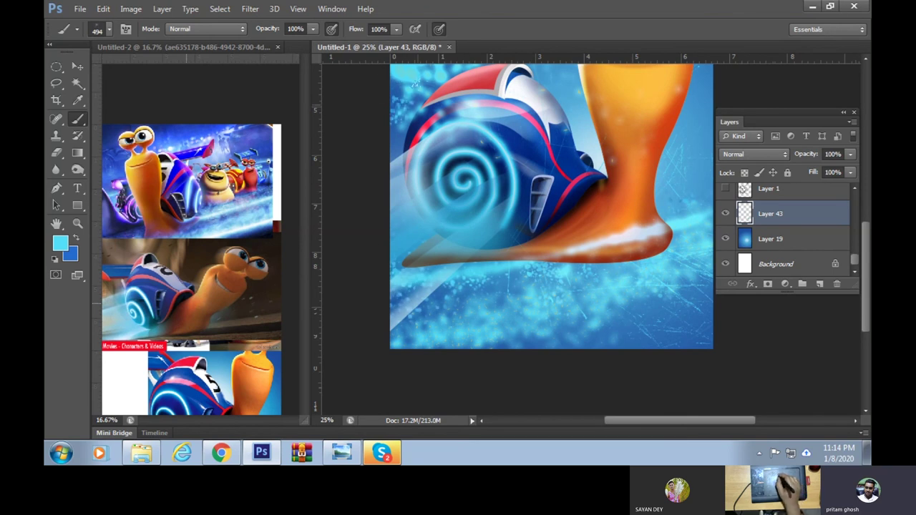
scroll(583, 231, "up", 3)
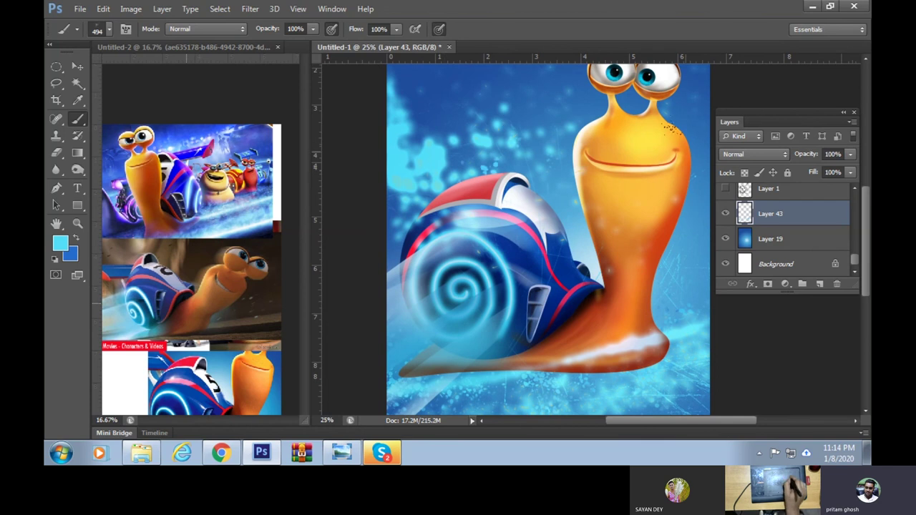
left_click_drag(565, 166, 501, 166)
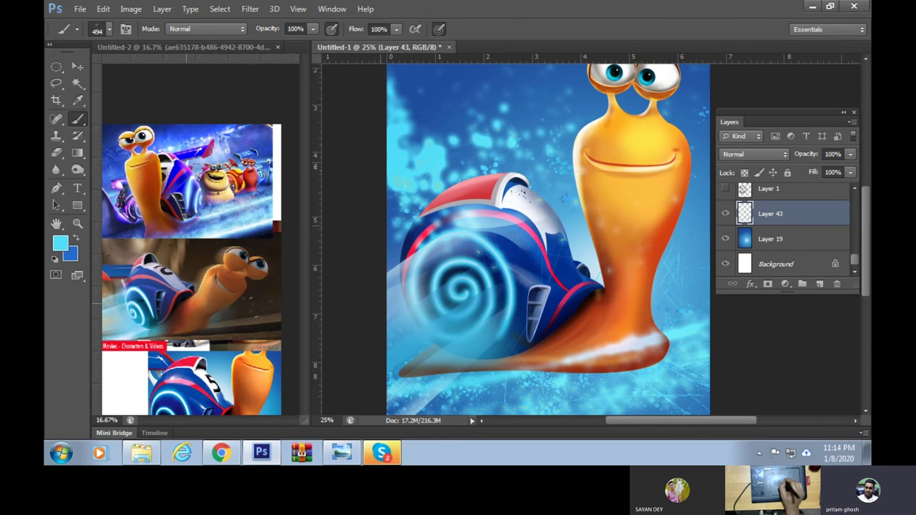
left_click_drag(622, 192, 633, 197)
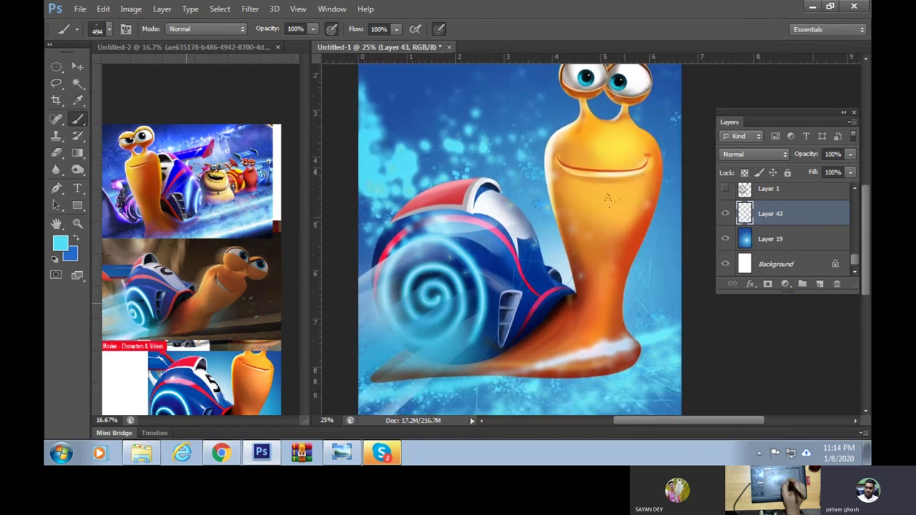
Zoom in full-screen and paint dark speckles above the shell and beside the neck
key("f")
key("f")
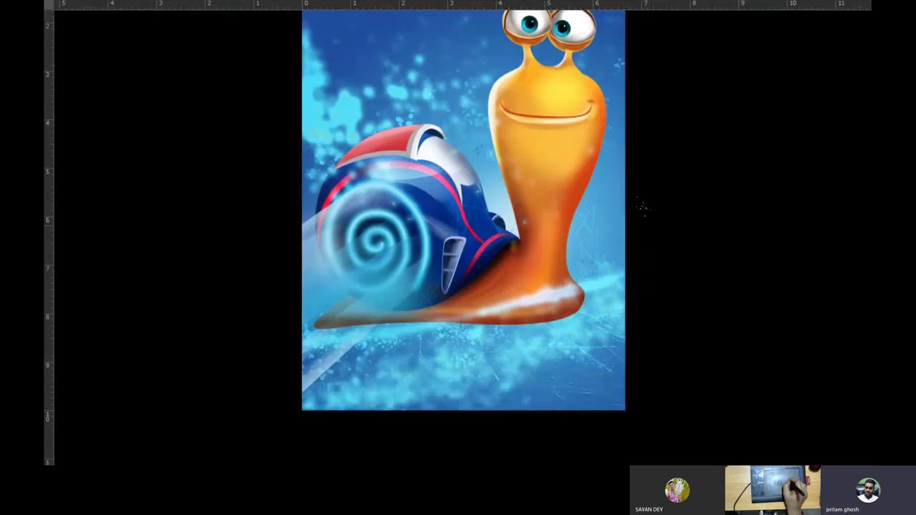
key("ctrl+plus")
mouse_move(518, 320)
left_mouse_down()
mouse_move(550, 363)
mouse_move(666, 378)
mouse_move(401, 350)
left_mouse_up()
key("ctrl+plus")
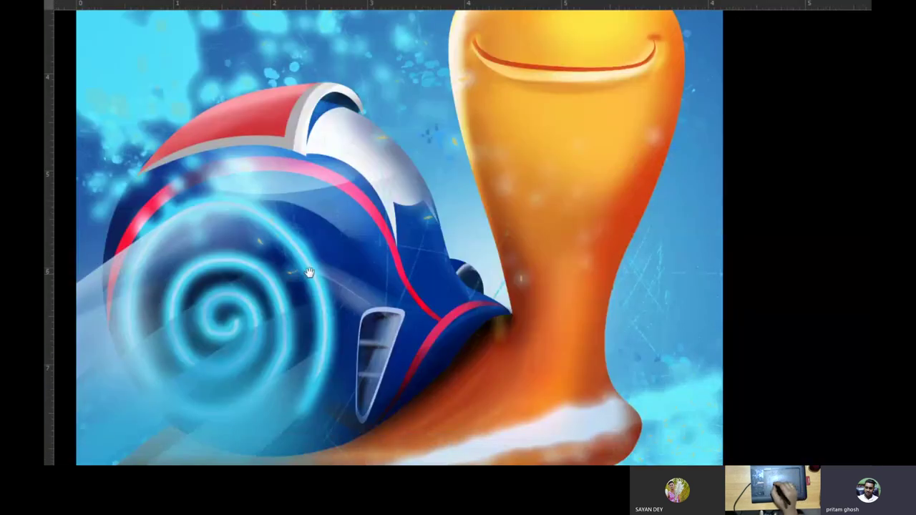
left_click_drag(435, 173, 447, 195)
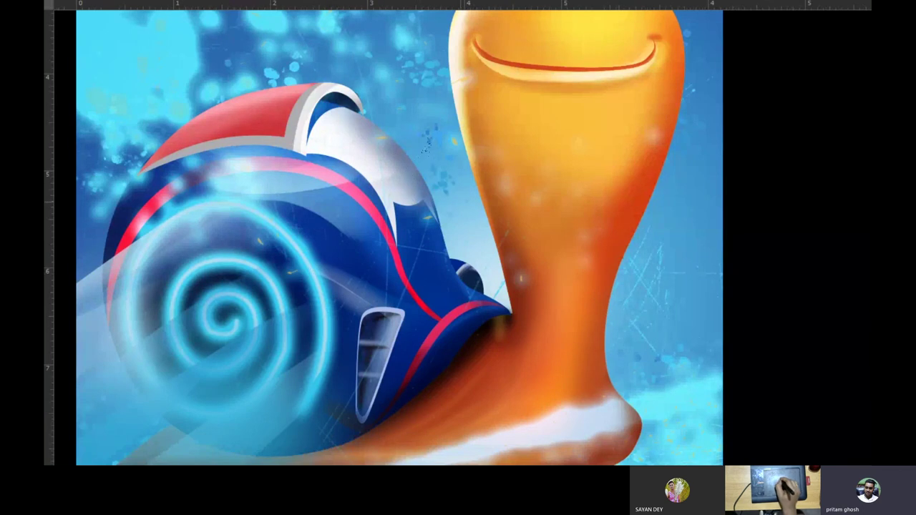
left_click_drag(661, 211, 670, 216)
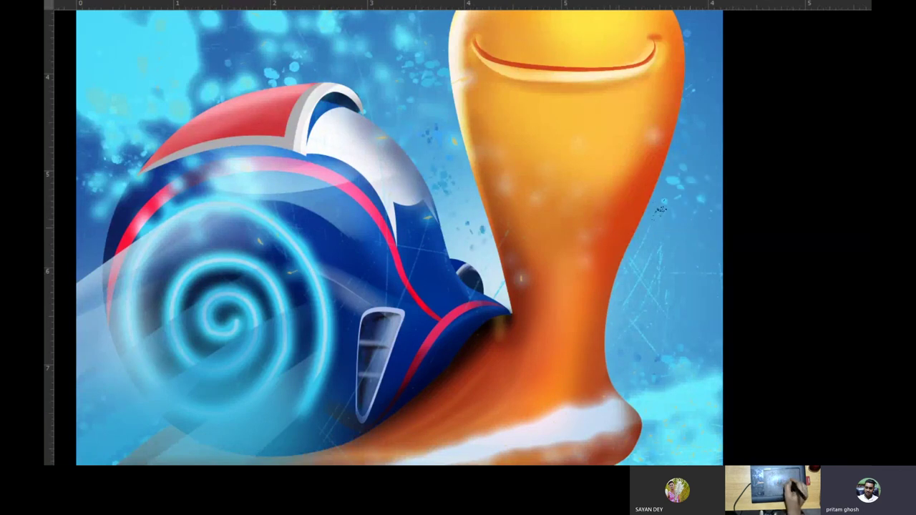
Spatter blue dots near the snail's eyes, then return to the standard window layout
key("ctrl+minus")
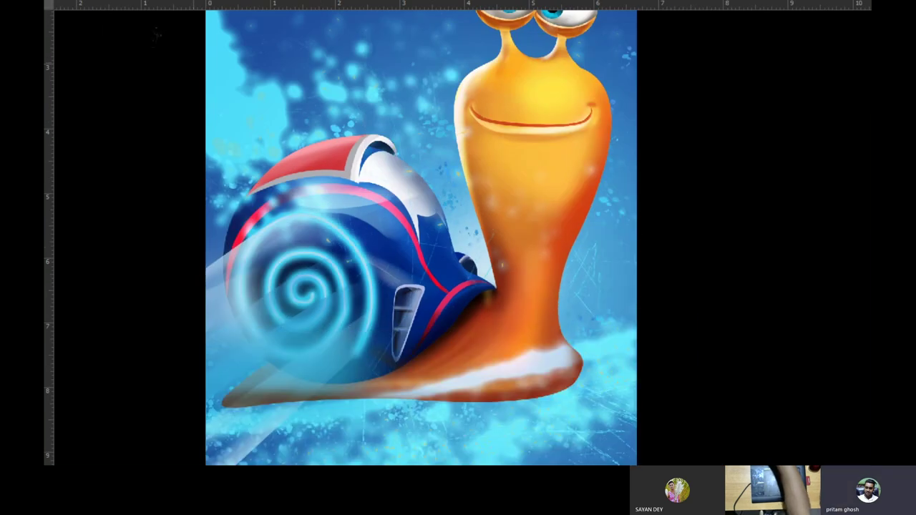
mouse_move(471, 263)
left_mouse_down()
mouse_move(674, 286)
mouse_move(679, 315)
mouse_move(667, 333)
left_mouse_up()
left_click_drag(583, 178, 551, 237)
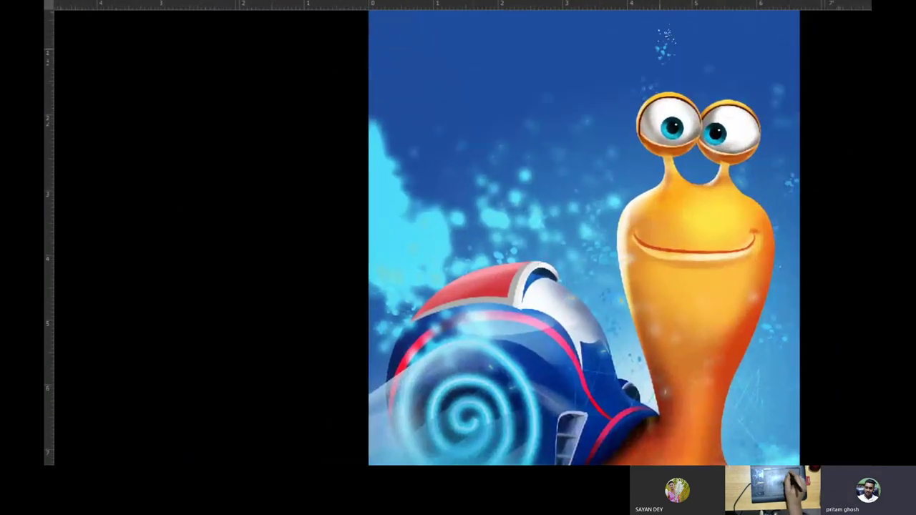
left_click_drag(701, 63, 741, 98)
left_click_drag(558, 214, 485, 240)
scroll(503, 202, "down", 1)
mouse_move(504, 202)
left_mouse_down()
mouse_move(544, 121)
mouse_move(530, 43)
left_mouse_up()
left_click_drag(527, 308, 500, 323)
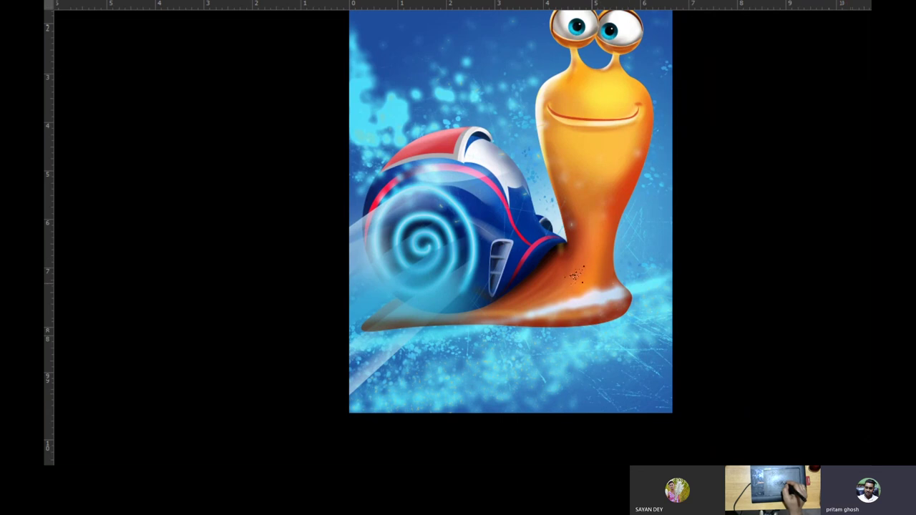
key("f")
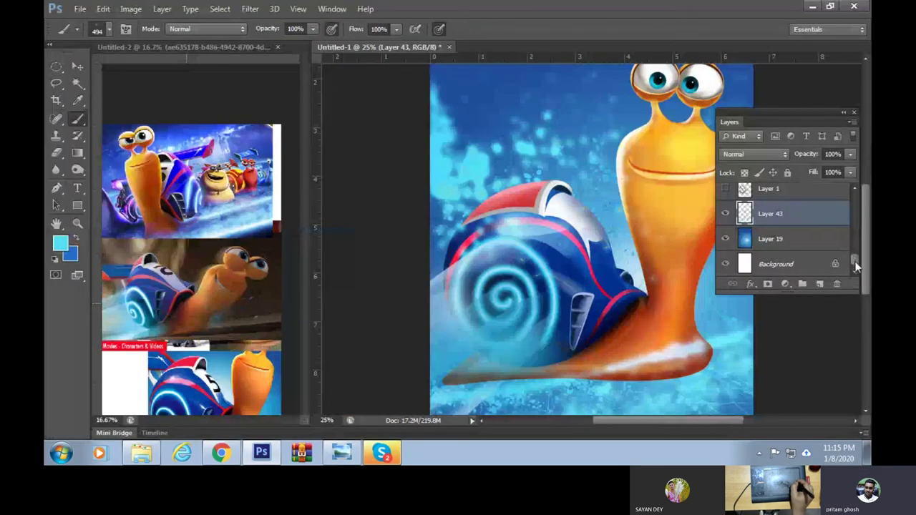
Add Layer 45 above Layer 42, undoing a test stroke at the lower-left edge
scroll(856, 265, "up", 10)
left_click(800, 222)
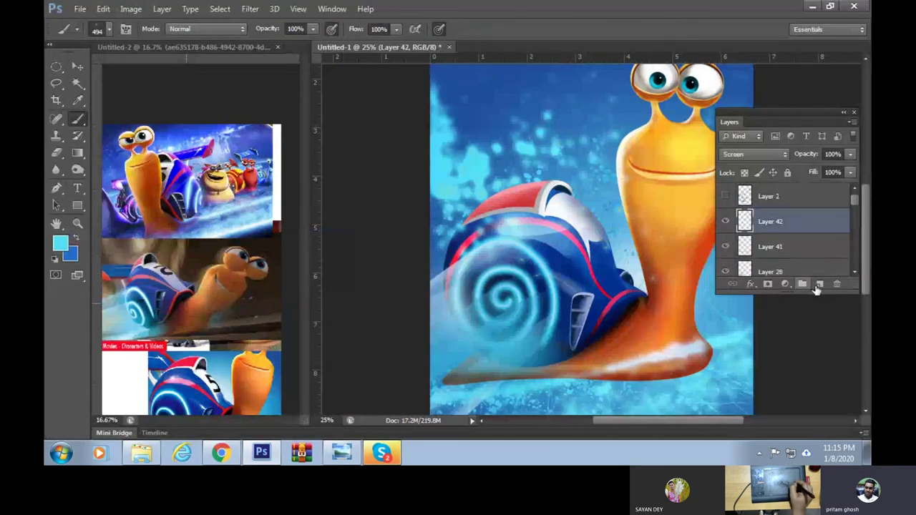
left_click(814, 286)
left_click_drag(440, 363, 452, 379)
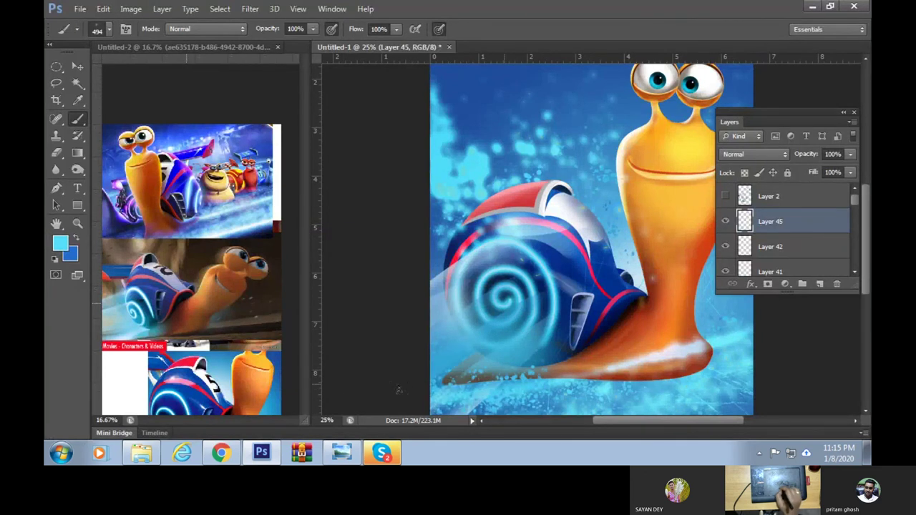
key("ctrl+z")
Switch to a soft round brush sized 168 px and frame the snail's eyes
left_click_drag(535, 372, 540, 272)
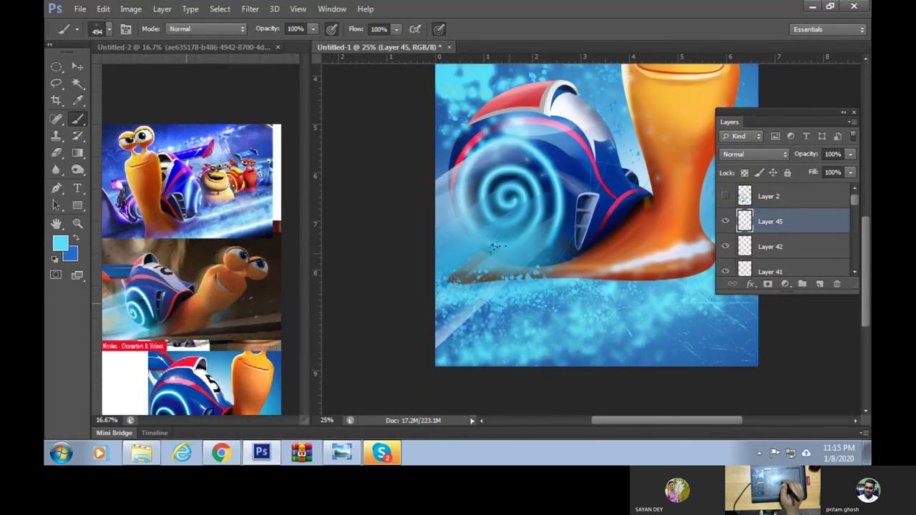
right_click(521, 259)
scroll(647, 363, "up", 3)
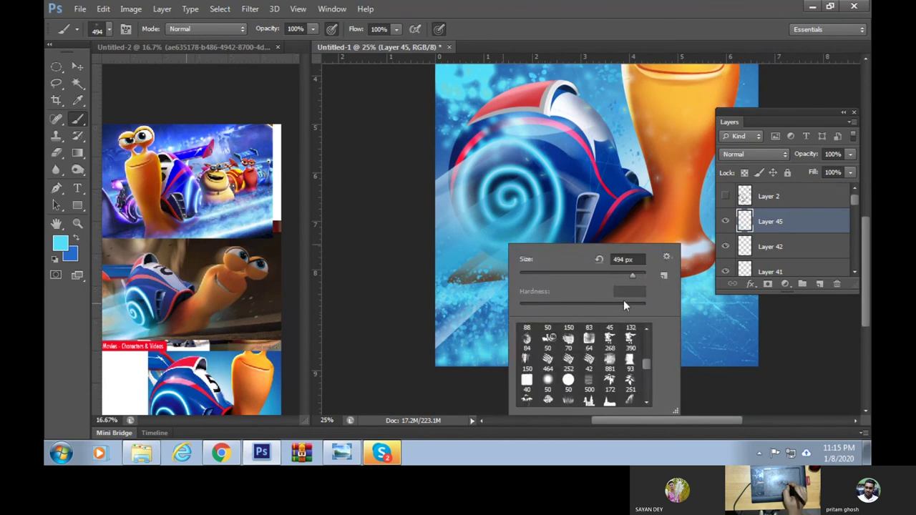
left_click_drag(648, 365, 647, 344)
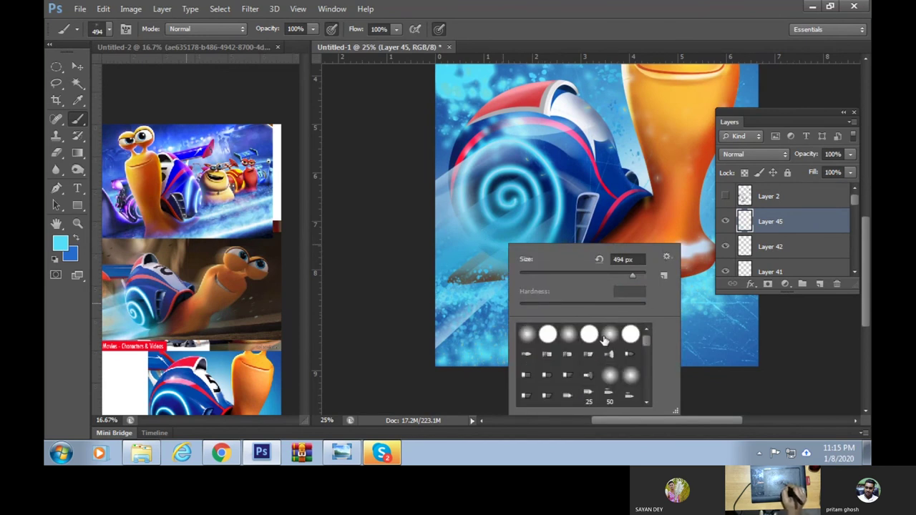
left_click(605, 339)
left_click(632, 279)
key("Return")
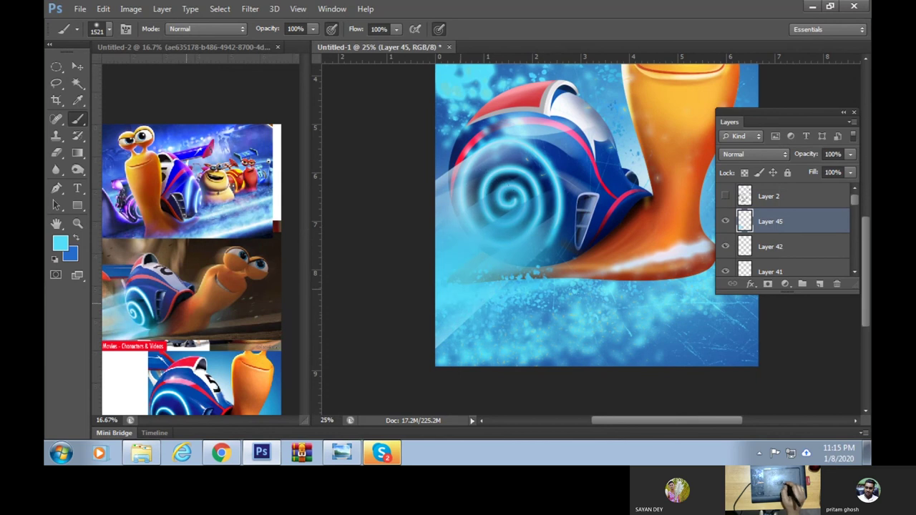
right_click(634, 293)
key("Return")
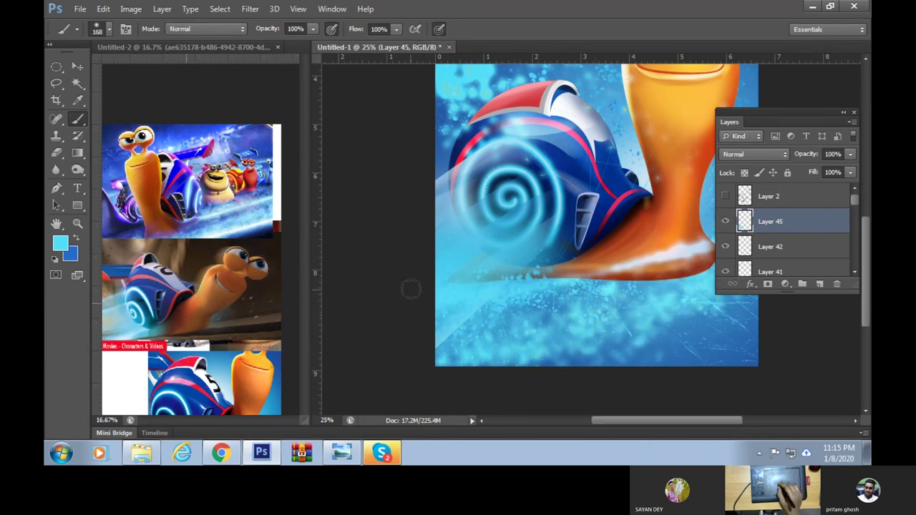
left_click_drag(532, 327, 454, 416)
left_click_drag(589, 394, 558, 382)
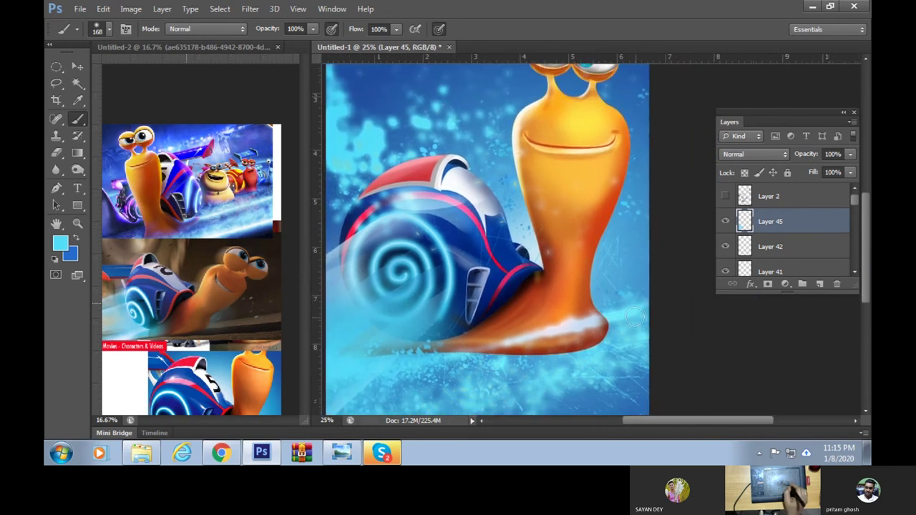
mouse_move(852, 203)
left_mouse_down()
mouse_move(852, 263)
mouse_move(854, 256)
left_mouse_up()
Add a new layer above Layer 1 and paint a soft dark brown shadow under the snail's foot
left_click(799, 242)
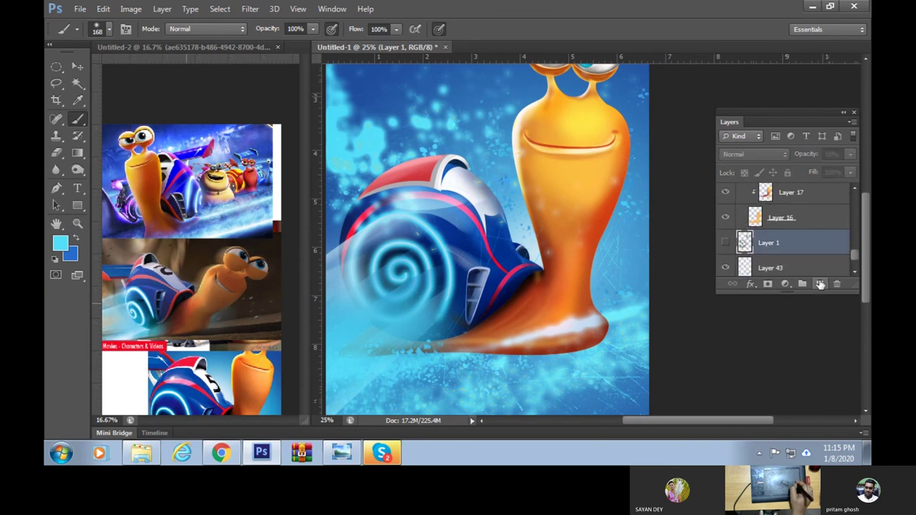
left_click(819, 283)
left_click(521, 286, "alt")
mouse_move(508, 352)
left_mouse_down()
mouse_move(635, 339)
mouse_move(459, 341)
left_mouse_up()
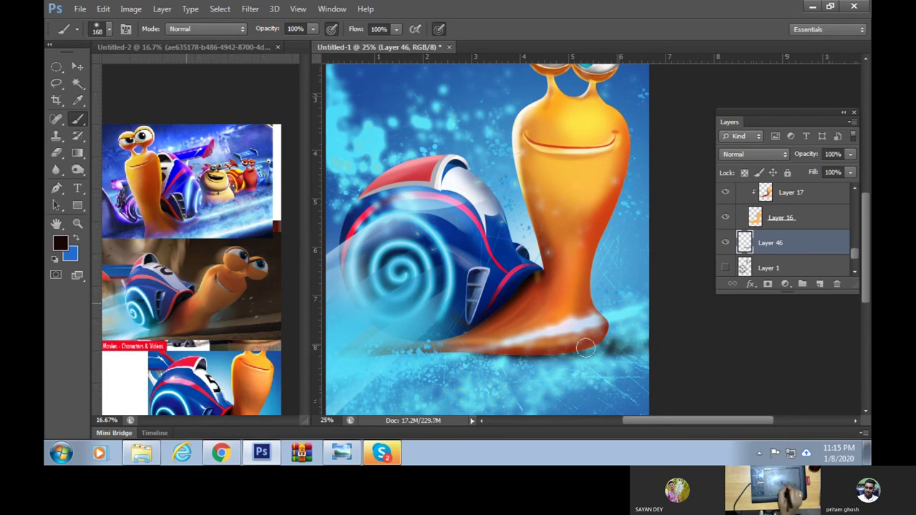
left_click_drag(608, 338, 648, 328)
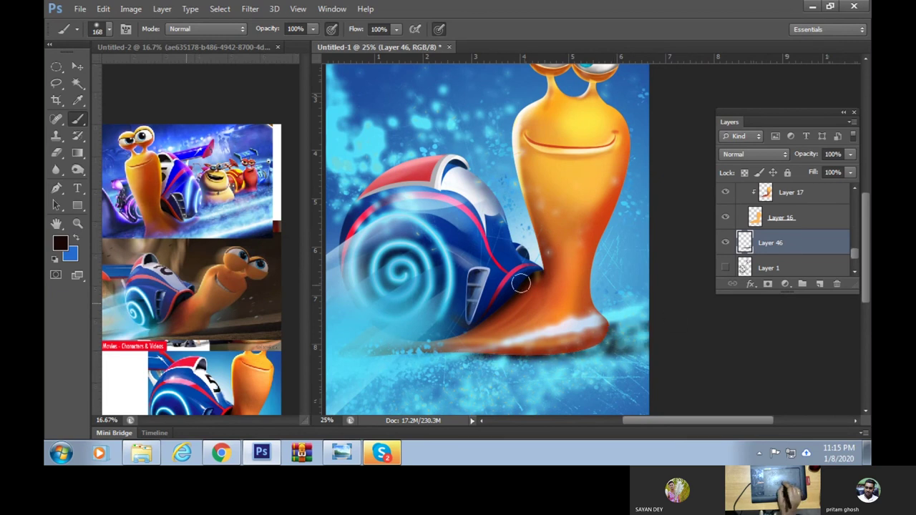
Sample a lighter purple-blue from the reference, stroke it along the foot, and go full screen
left_click(520, 257, "alt")
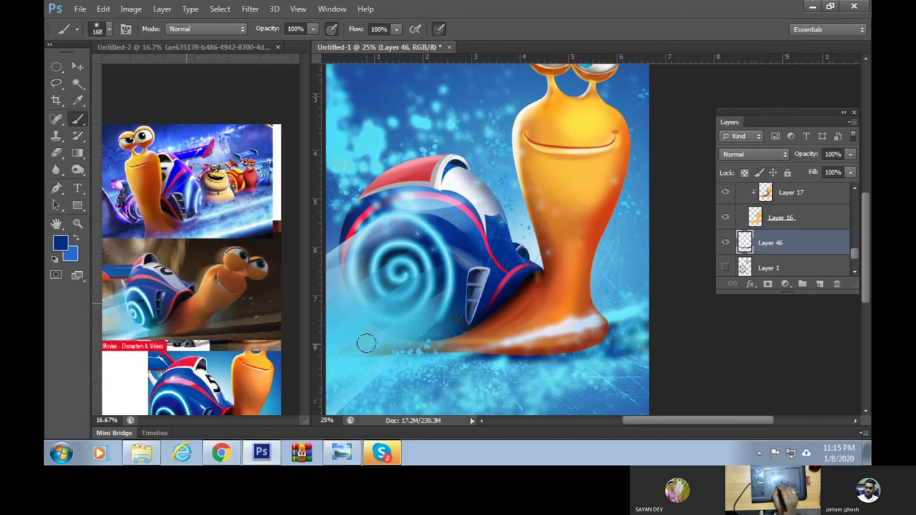
left_click(112, 209, "alt")
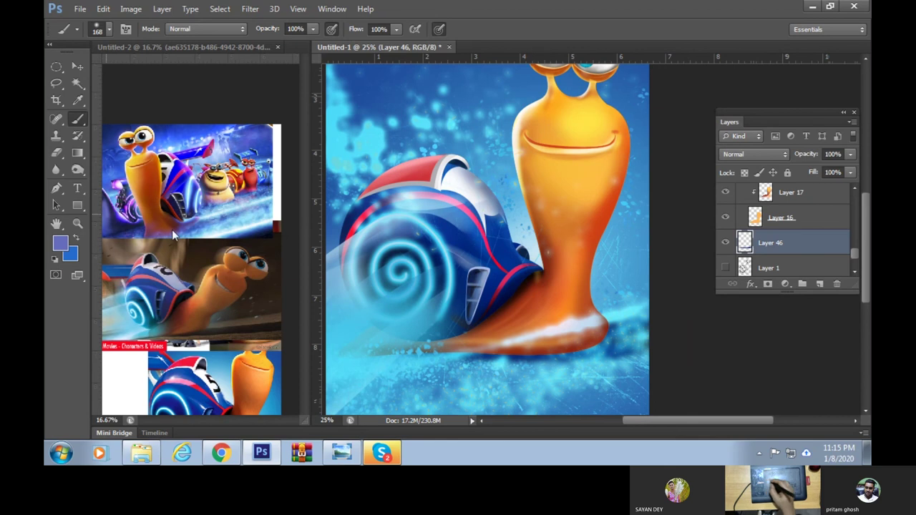
mouse_move(558, 230)
left_mouse_down()
mouse_move(558, 295)
mouse_move(549, 222)
left_mouse_up()
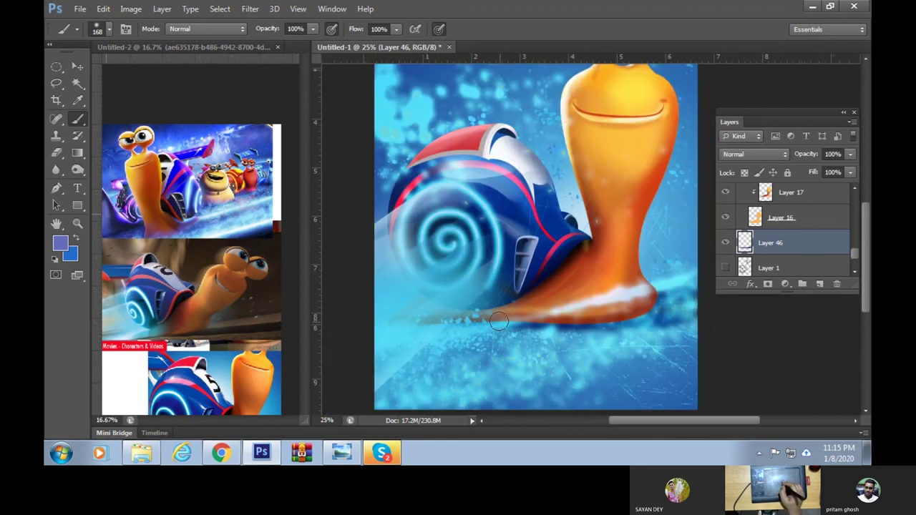
mouse_move(606, 308)
left_mouse_down()
mouse_move(617, 315)
mouse_move(569, 377)
left_mouse_up()
key("f")
key("f")
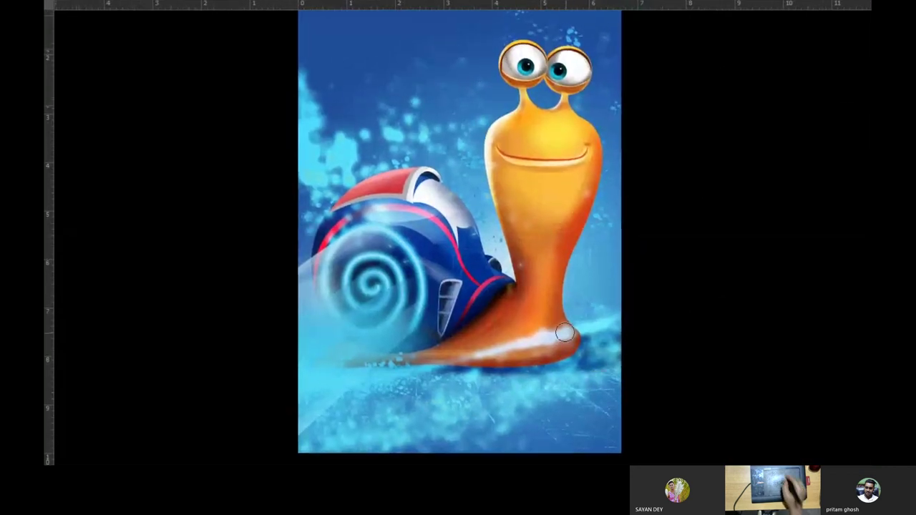
Zoom in and pan over the snail to inspect its body and eyes
key("ctrl+plus")
mouse_move(513, 340)
left_mouse_down()
mouse_move(613, 378)
mouse_move(609, 405)
left_mouse_up()
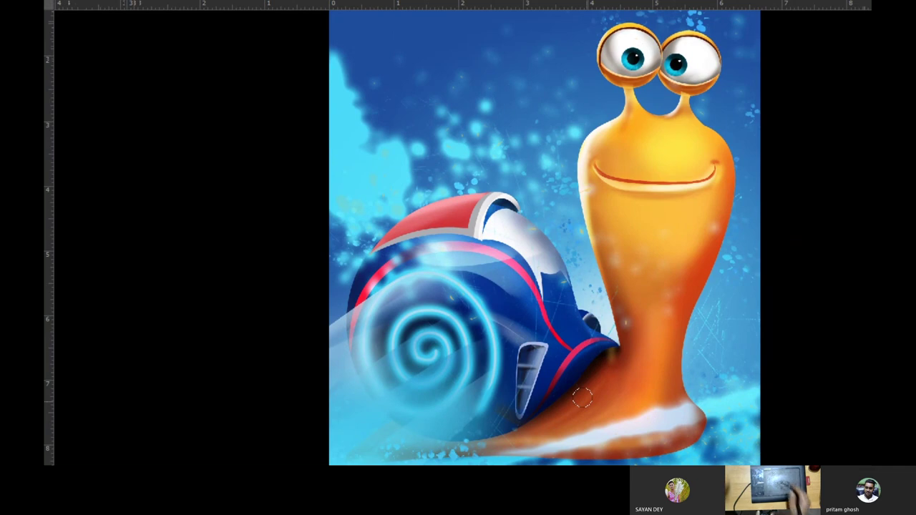
left_click_drag(621, 302, 640, 216)
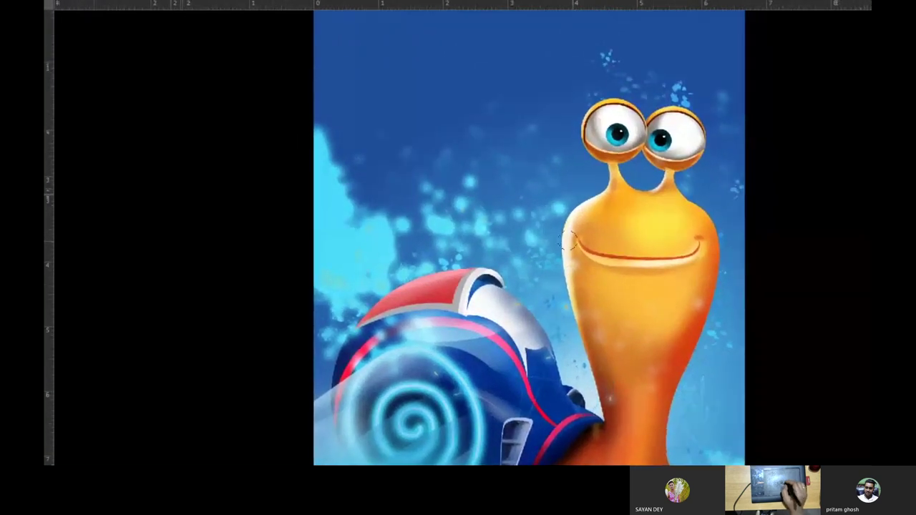
left_click_drag(640, 216, 583, 192)
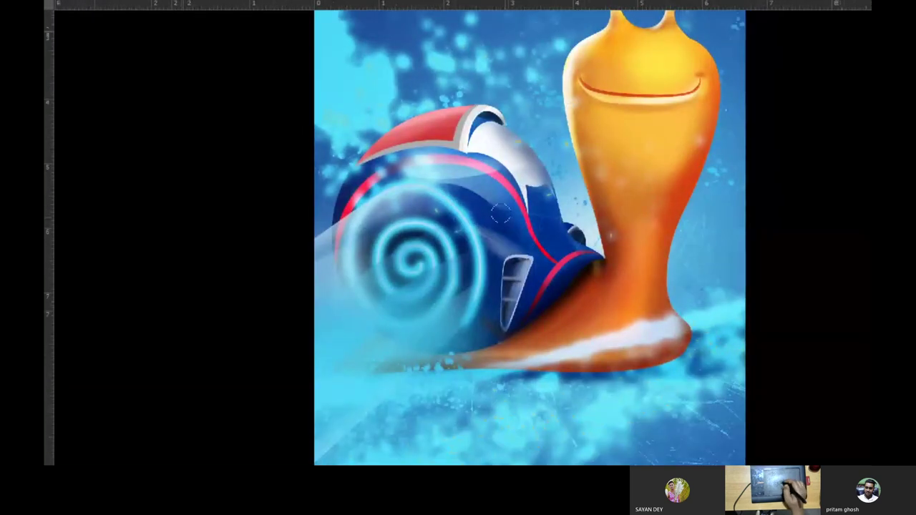
Enlarge the brush to 494 px in the brush picker
right_click(475, 208)
left_click(578, 238)
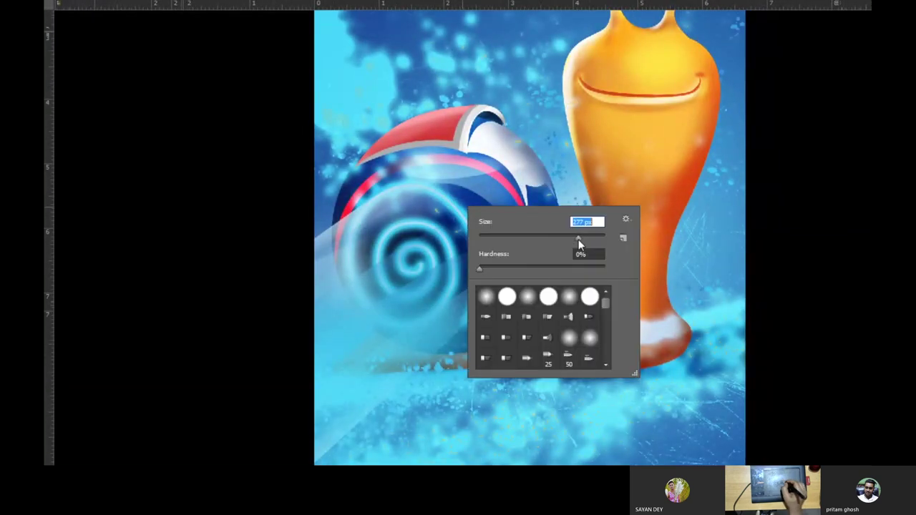
key("BackSpace")
key("Return")
key("Return")
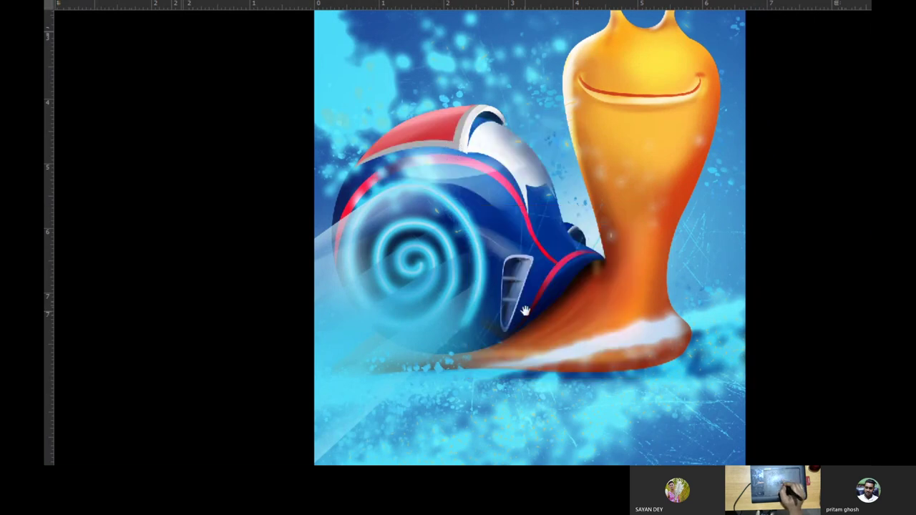
left_click_drag(457, 397, 493, 285)
right_click(493, 285)
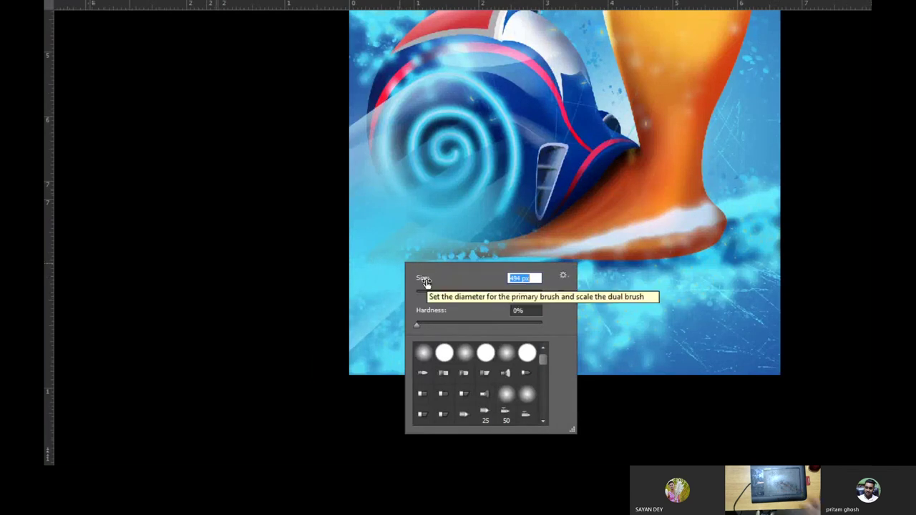
key("Return")
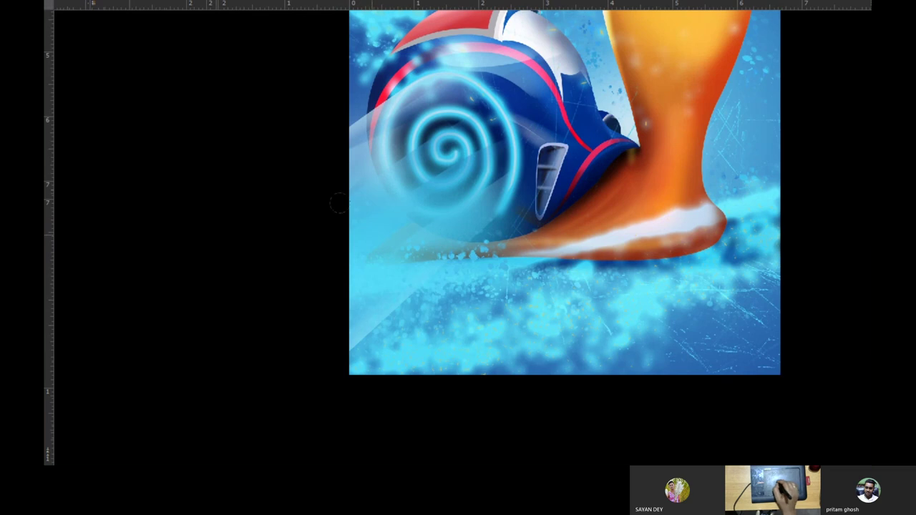
Return to the normal workspace and add a new empty layer above Layer 2
key("f")
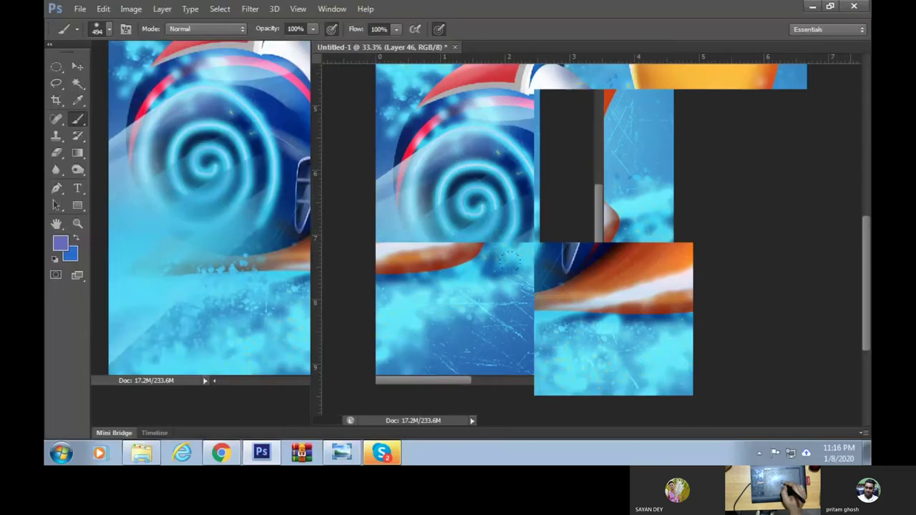
mouse_move(529, 281)
left_mouse_down()
mouse_move(507, 403)
mouse_move(500, 252)
left_mouse_up()
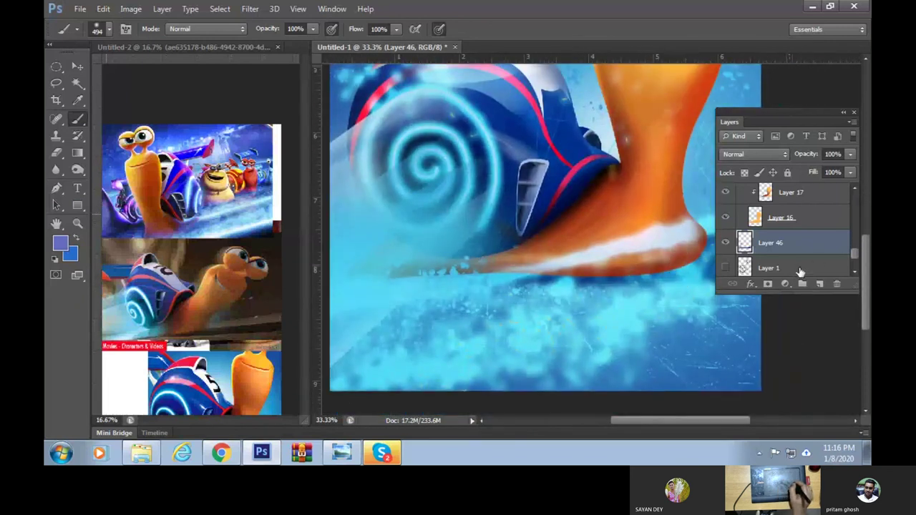
left_click(799, 269)
left_click_drag(854, 254, 852, 179)
left_click(837, 197)
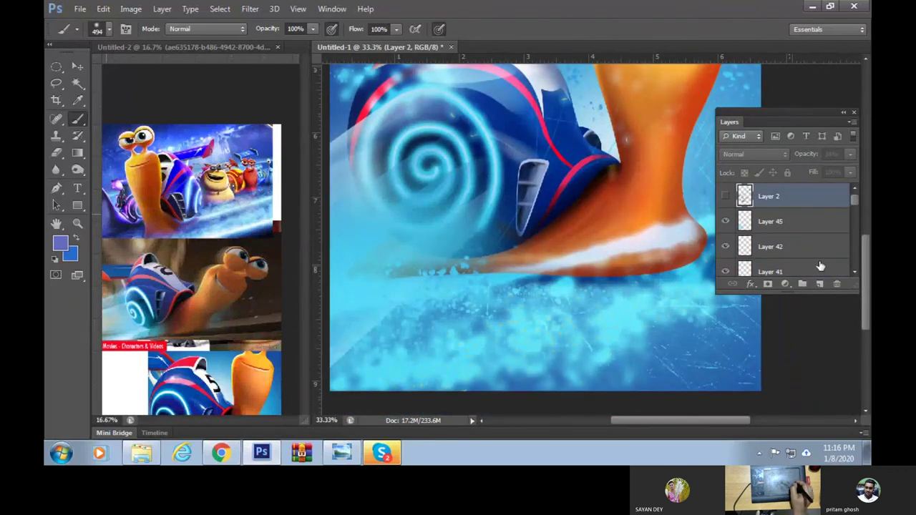
left_click(819, 284)
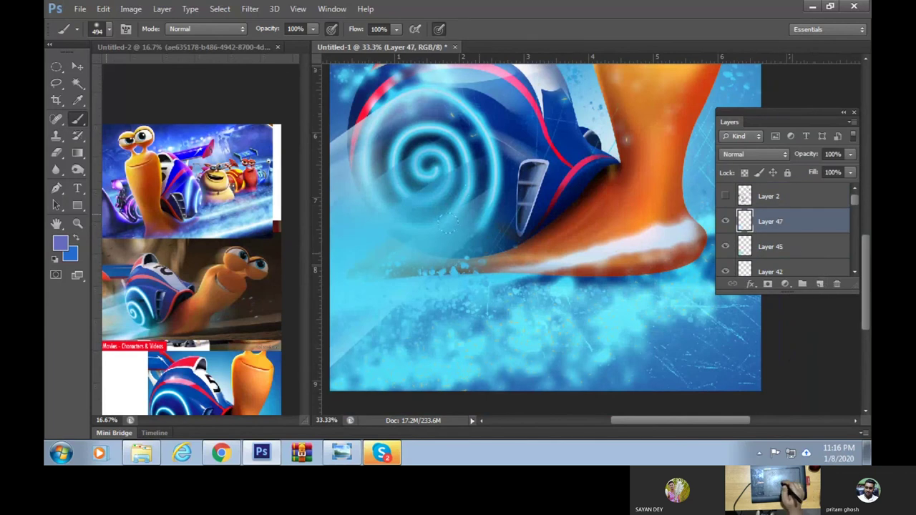
Set the brush to 1057 px and paint dark purple-blue shading over the lower water
right_click(482, 252)
double_click(599, 269)
type("1057")
key("Return")
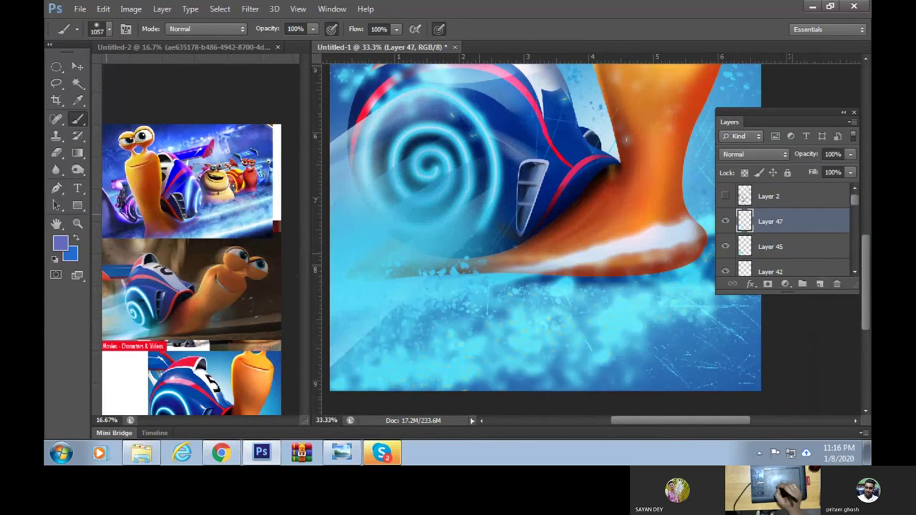
left_click_drag(336, 236, 344, 240)
left_click_drag(336, 372, 444, 376)
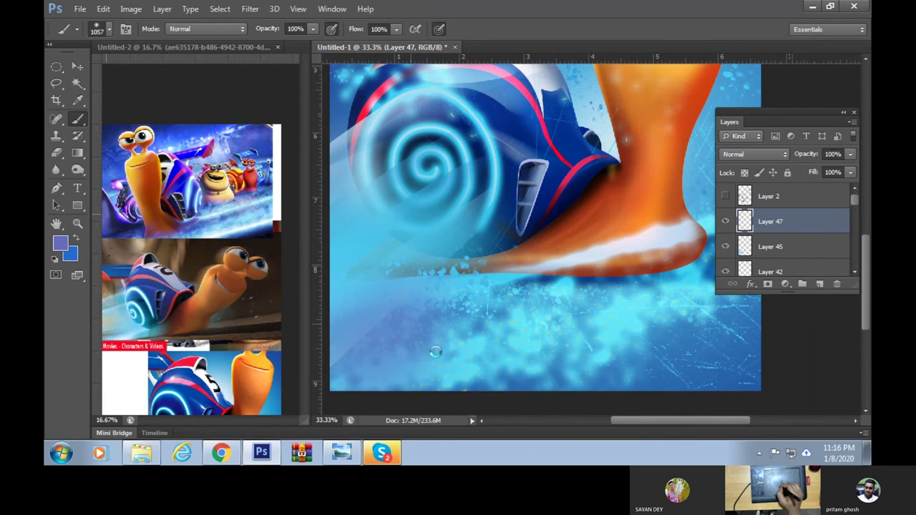
left_click_drag(336, 258, 472, 357)
left_click_drag(343, 357, 458, 387)
left_click_drag(430, 272, 515, 330)
Zoom out and set Layer 47 to the Multiply blend mode
left_click_drag(450, 264, 540, 285)
key("ctrl+minus")
left_click(772, 154)
left_click(737, 47)
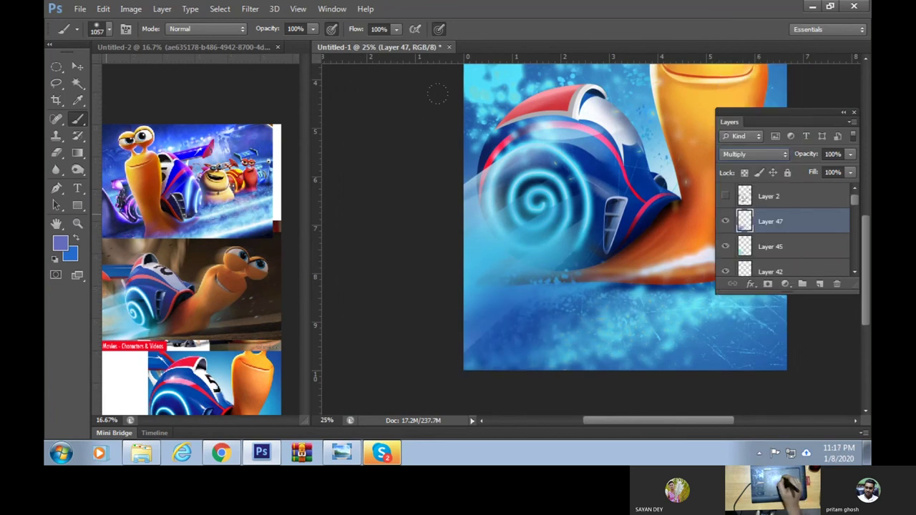
Darken the top-left corner of the background and the area above the right eye
scroll(372, 129, "up", 5)
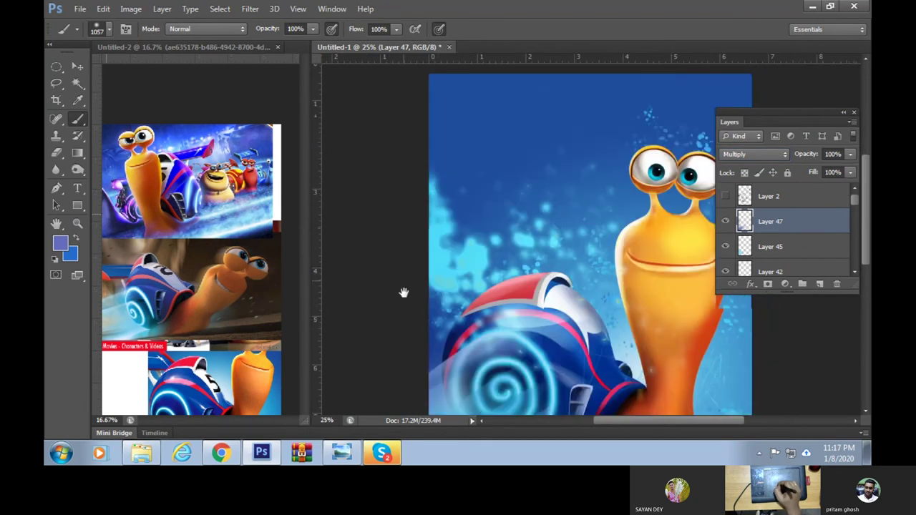
left_click_drag(384, 107, 505, 73)
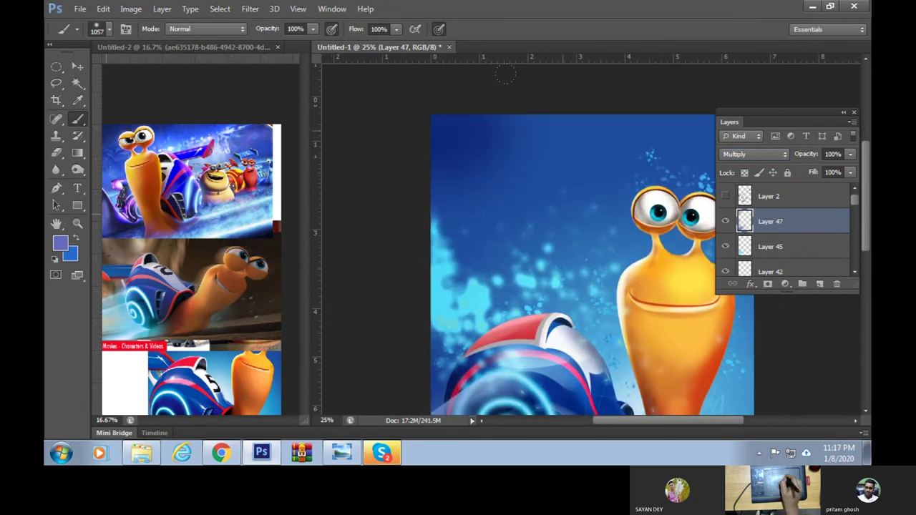
left_click_drag(559, 260, 482, 209)
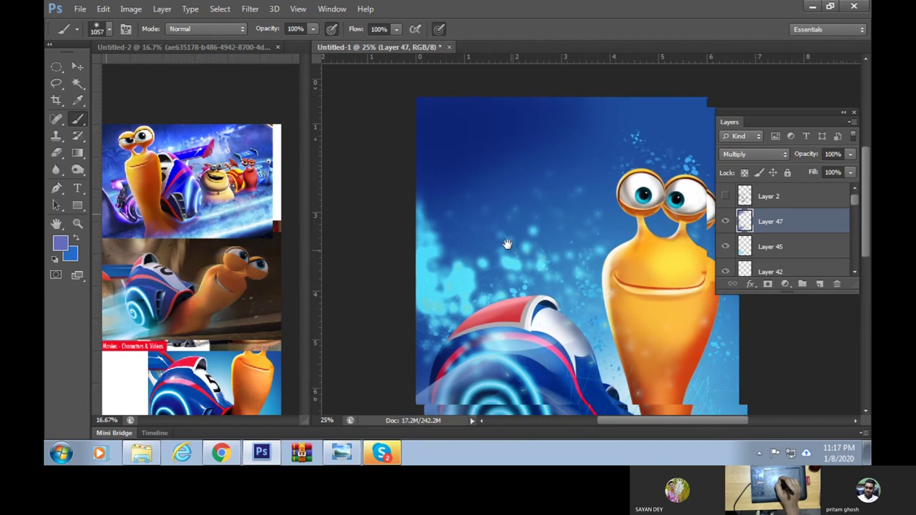
left_click_drag(599, 111, 625, 39)
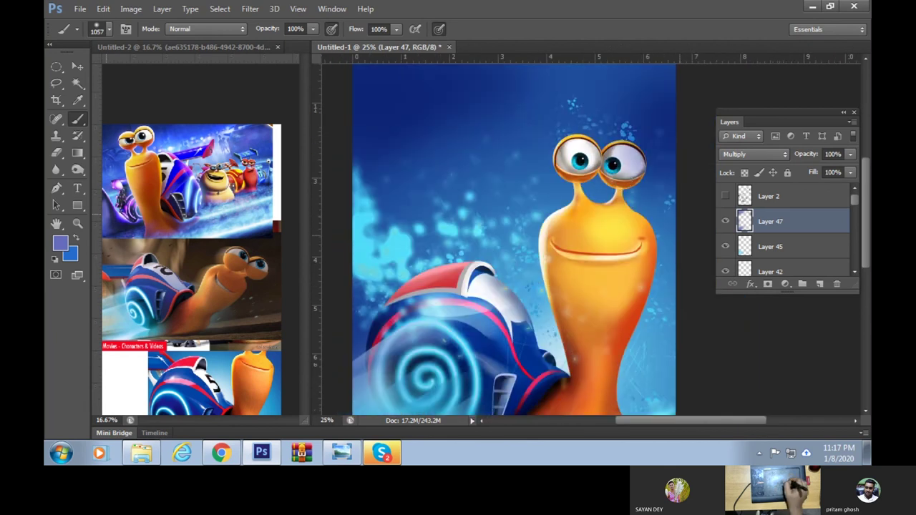
left_click(61, 244)
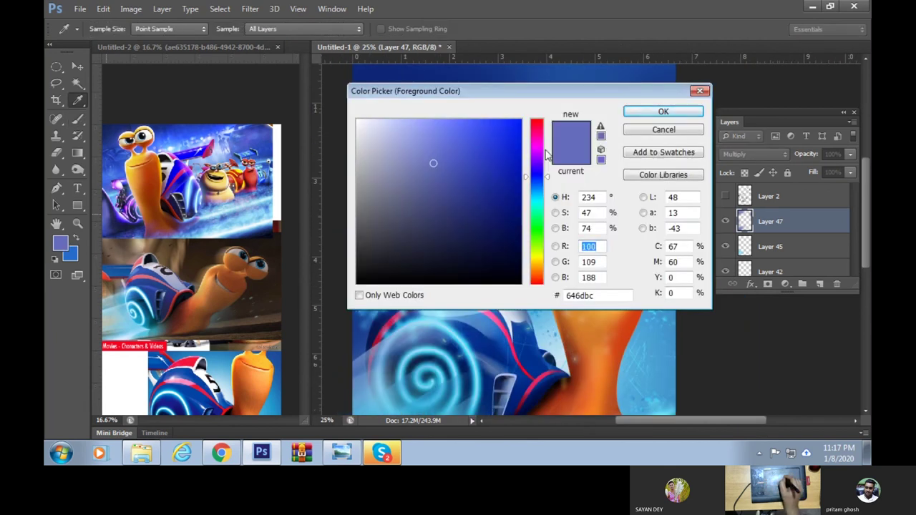
Set the foreground colour to magenta pink (da2c93), test it on the eye, and undo
left_click_drag(546, 154, 543, 135)
left_click(494, 139)
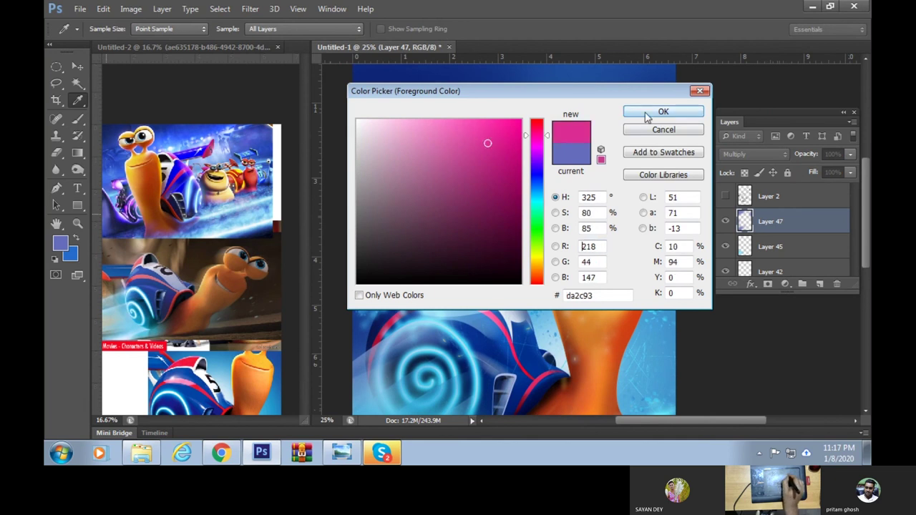
left_click(663, 112)
left_click(627, 163)
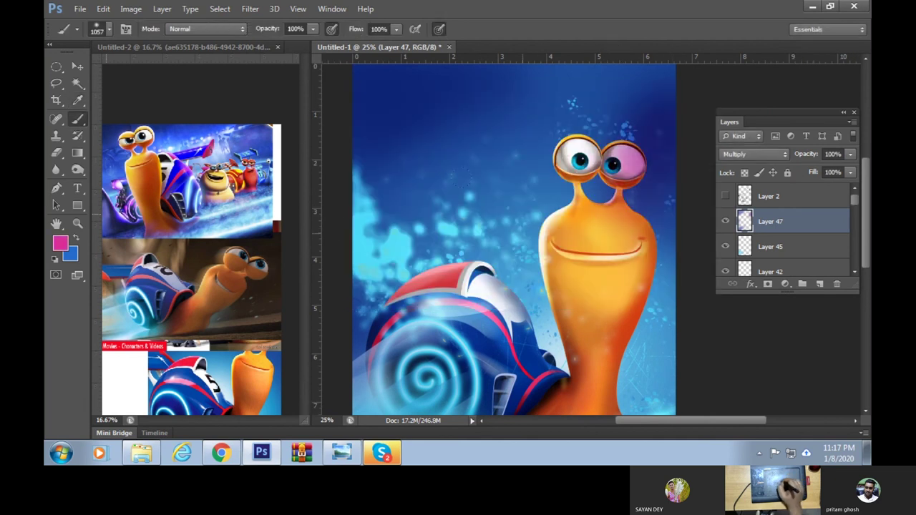
scroll(534, 239, "down", 3)
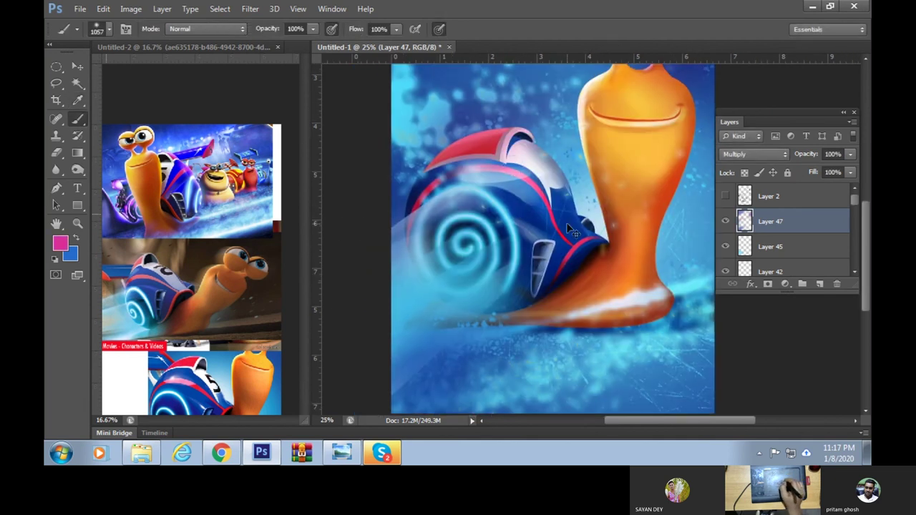
left_click_drag(648, 202, 555, 302)
key("ctrl+z")
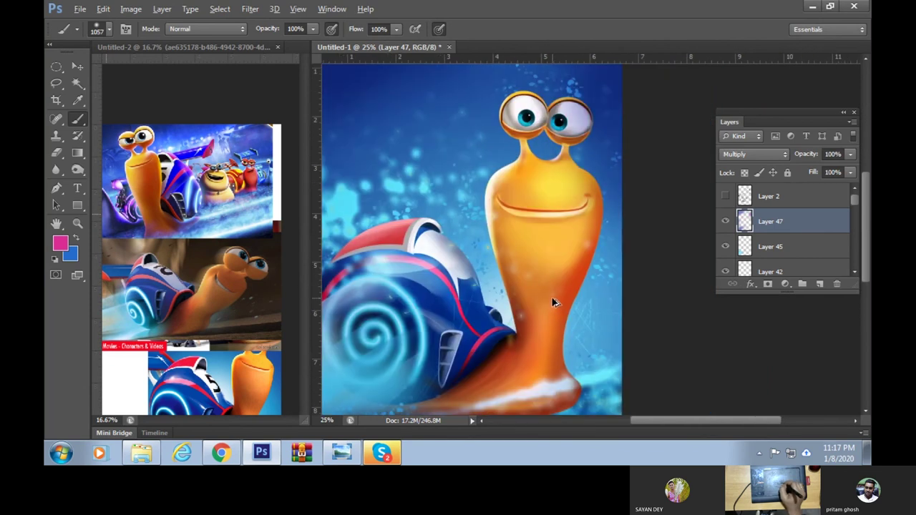
Brush faint purple haze just left of the shell, then view full screen
left_click_drag(430, 246, 501, 127)
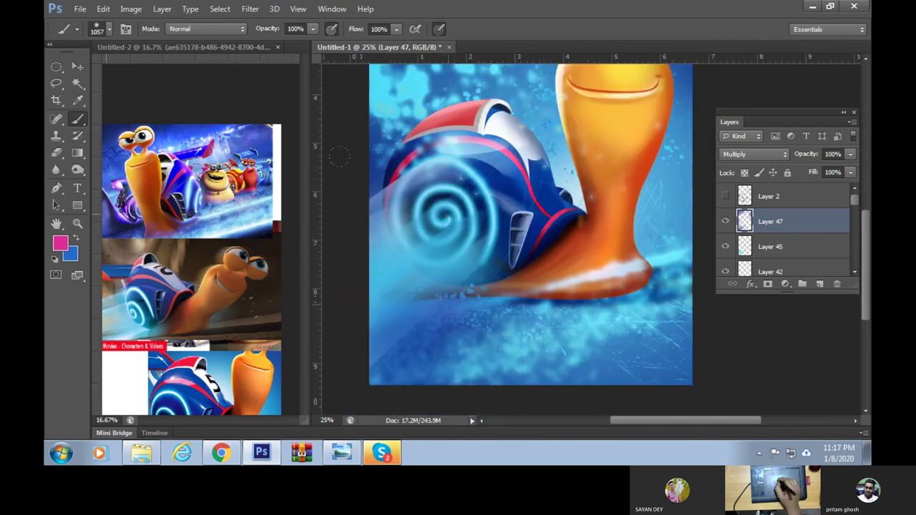
left_click_drag(458, 301, 393, 236)
left_click_drag(348, 112, 296, 140)
left_click_drag(514, 339, 511, 364)
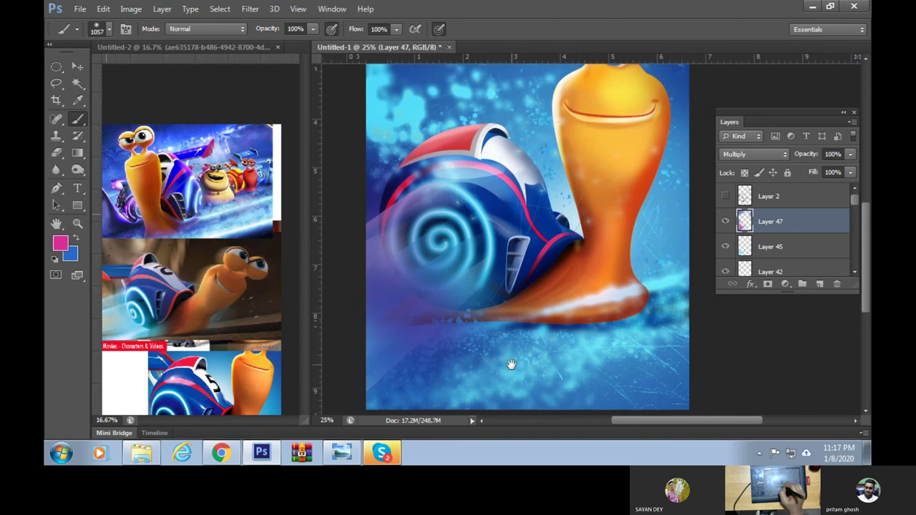
key("f")
key("f")
key("Tab")
mouse_move(592, 261)
left_mouse_down()
mouse_move(608, 351)
mouse_move(696, 346)
left_mouse_up()
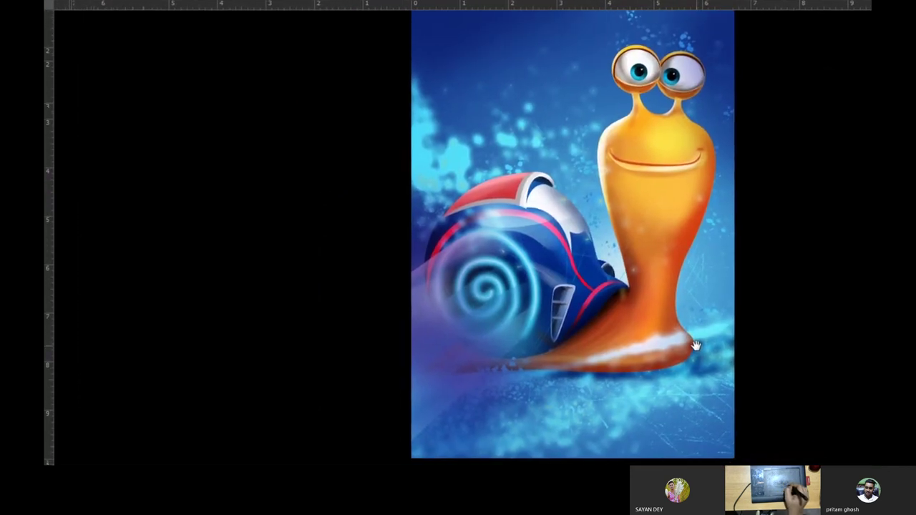
mouse_move(594, 369)
left_mouse_down()
mouse_move(640, 331)
mouse_move(609, 384)
mouse_move(620, 358)
mouse_move(618, 309)
mouse_move(616, 341)
left_mouse_up()
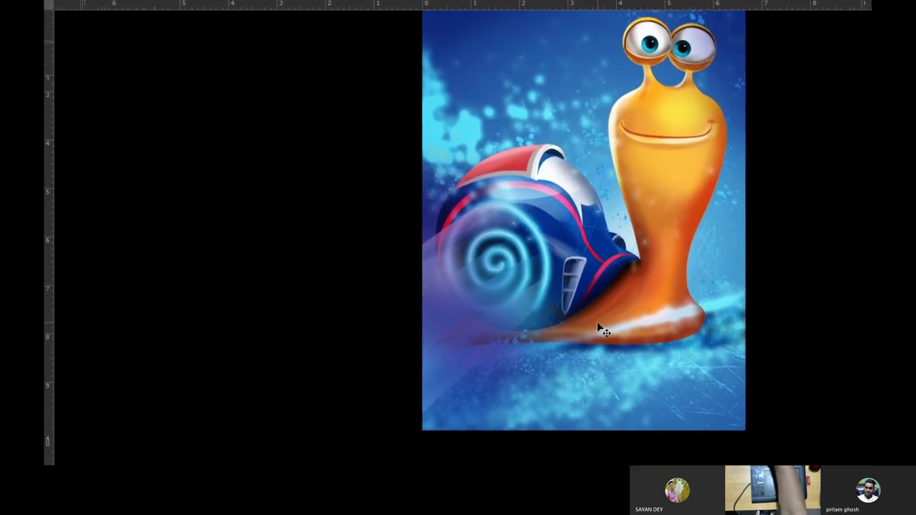
scroll(501, 329, "up", 1)
mouse_move(490, 375)
left_mouse_down()
mouse_move(474, 375)
mouse_move(579, 368)
mouse_move(626, 252)
left_mouse_up()
scroll(474, 375, "down", 1)
scroll(578, 368, "up", 1)
left_click_drag(552, 311, 569, 246)
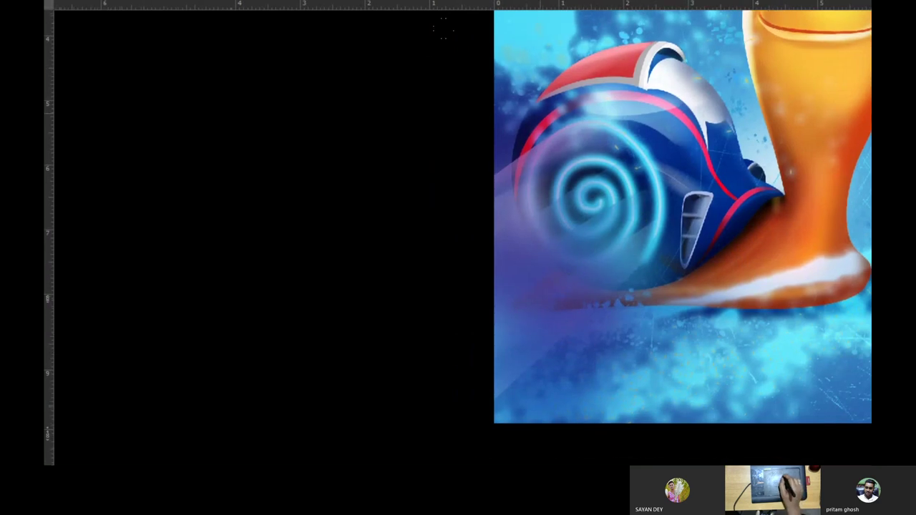
left_click_drag(657, 300, 571, 289)
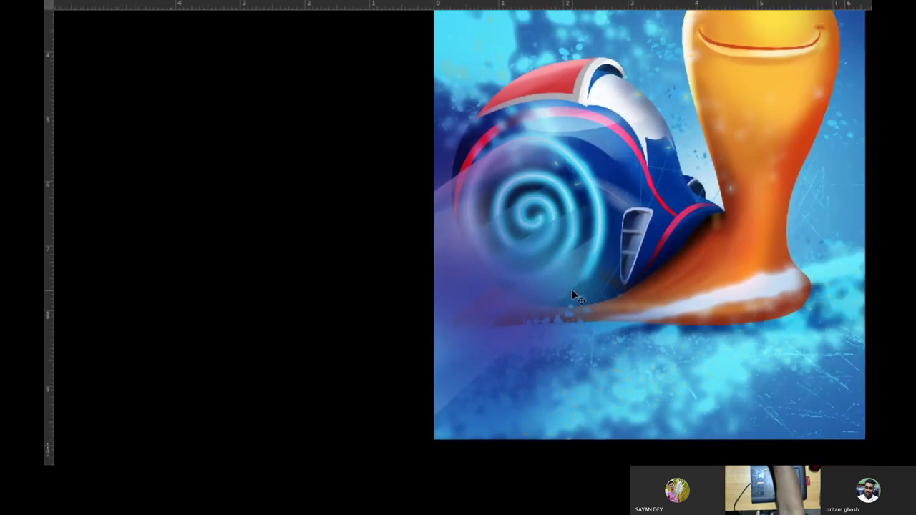
scroll(571, 289, "down", 1)
scroll(572, 289, "down", 1)
scroll(580, 298, "up", 1)
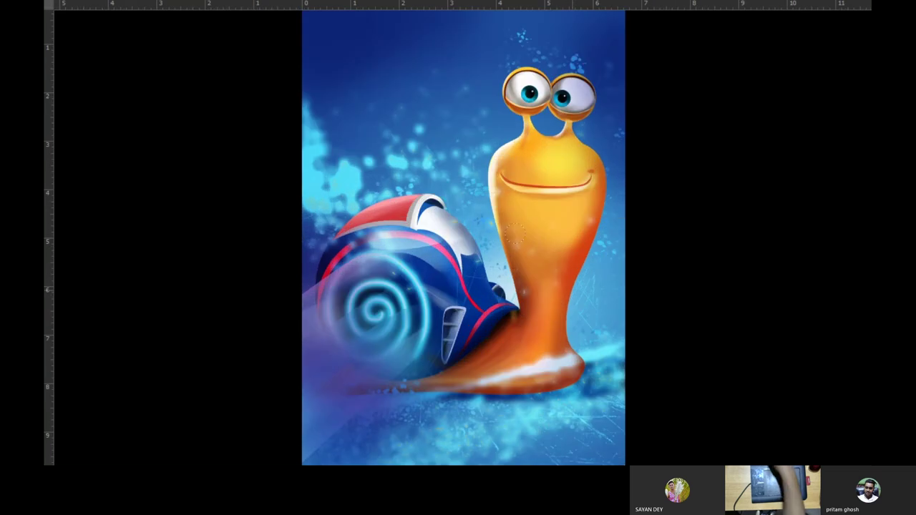
mouse_move(486, 323)
left_mouse_down()
mouse_move(492, 329)
mouse_move(523, 306)
left_mouse_up()
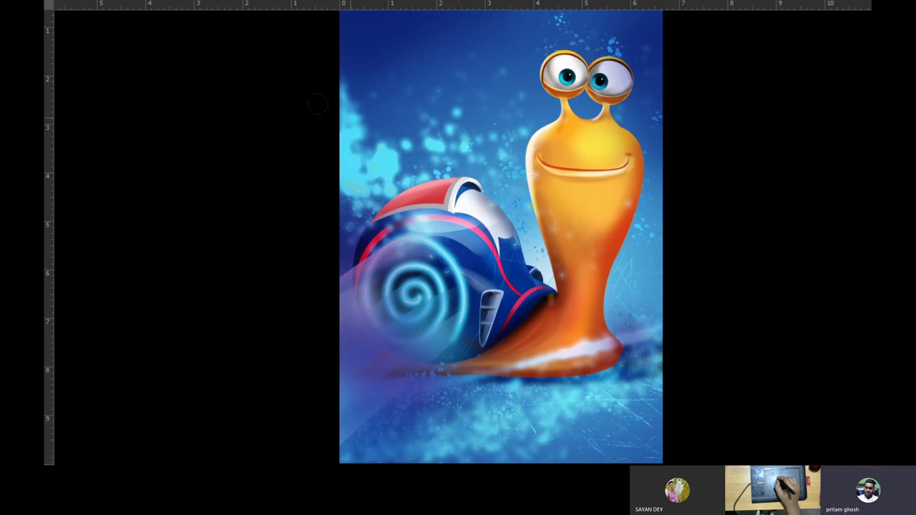
left_click_drag(405, 342, 435, 326)
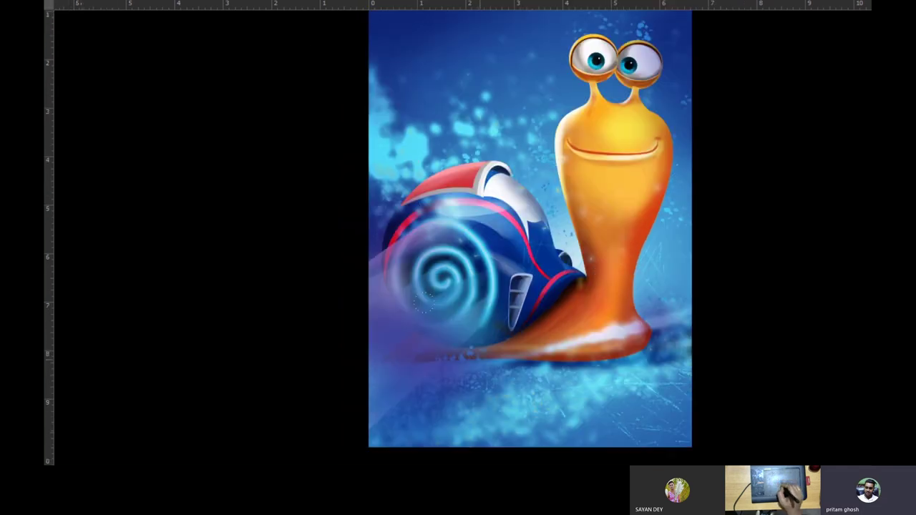
left_click_drag(583, 363, 632, 353)
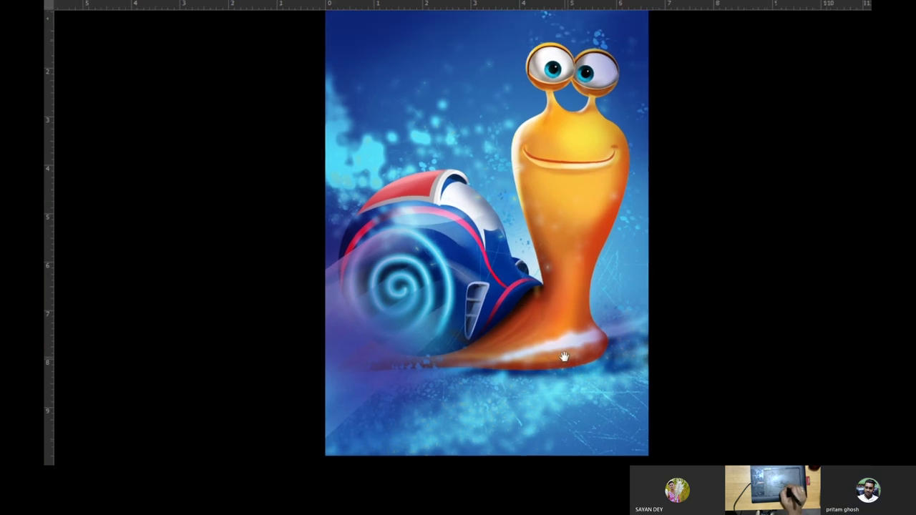
left_click_drag(661, 334, 620, 352)
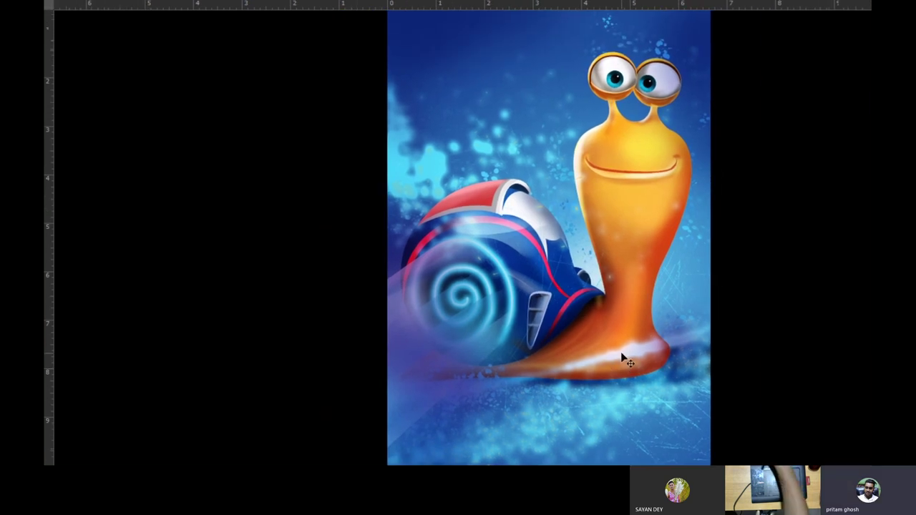
key("ctrl+plus")
key("ctrl+plus")
mouse_move(648, 189)
left_mouse_down()
mouse_move(474, 343)
mouse_move(481, 409)
left_mouse_up()
key("ctrl+plus")
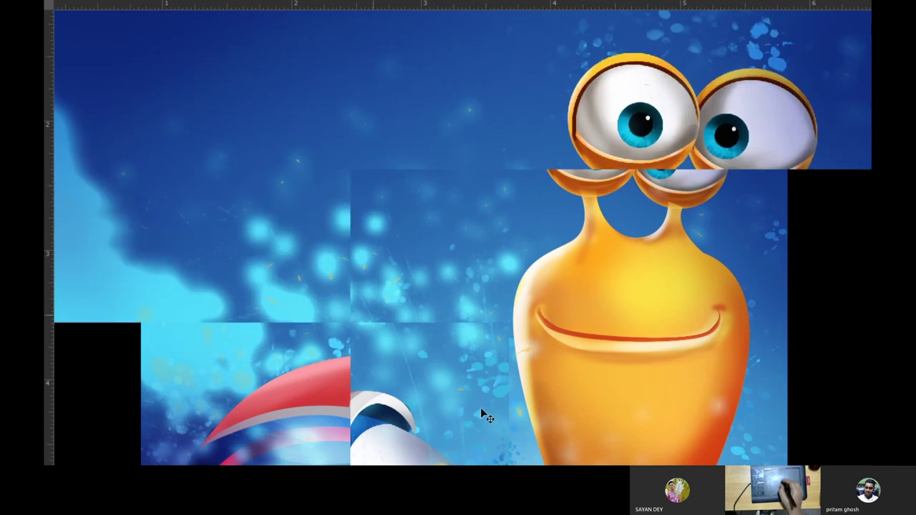
mouse_move(490, 330)
left_mouse_down()
mouse_move(431, 354)
mouse_move(483, 266)
mouse_move(463, 317)
left_mouse_up()
key("ctrl+plus")
mouse_move(513, 236)
left_mouse_down()
mouse_move(466, 301)
mouse_move(436, 302)
left_mouse_up()
scroll(439, 369, "down", 3)
scroll(460, 360, "down", 3)
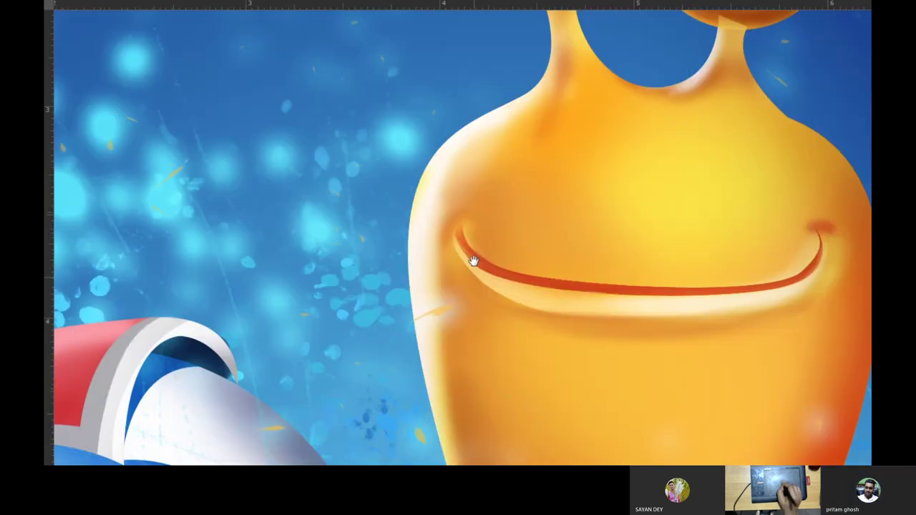
scroll(468, 260, "down", 5)
left_click_drag(473, 221, 675, 276)
key("ctrl+plus")
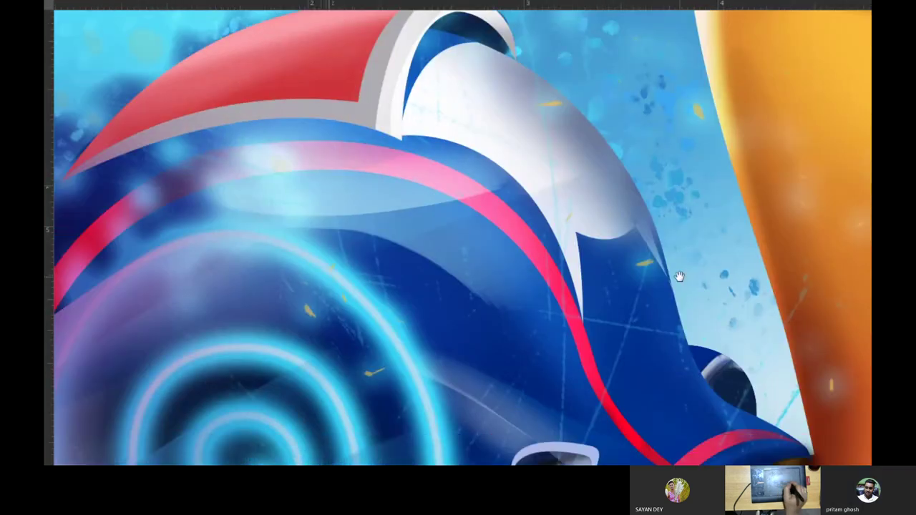
key("ctrl+plus")
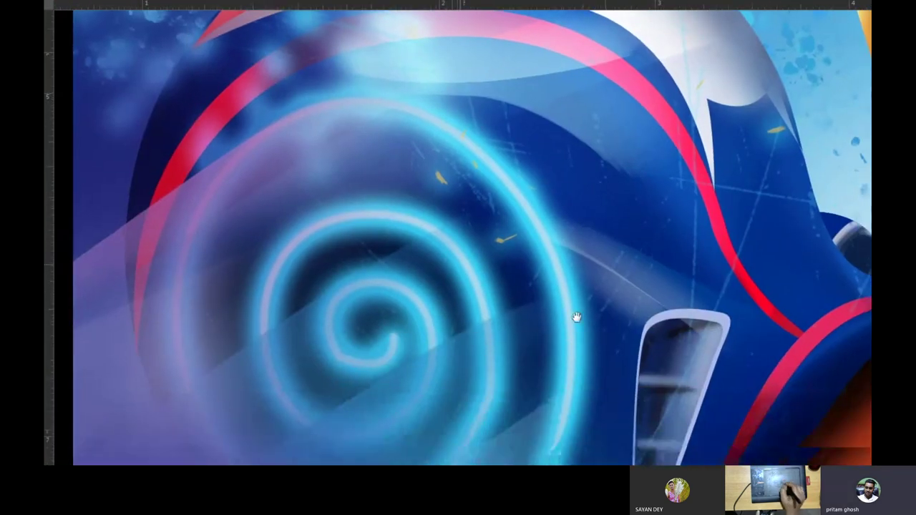
scroll(577, 317, "down", 3)
scroll(578, 268, "down", 3)
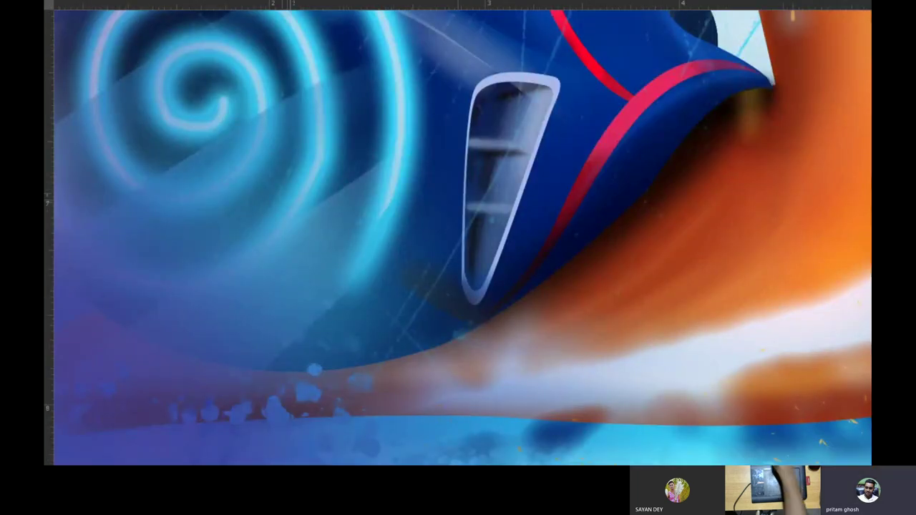
key("ctrl+minus")
key("ctrl+minus")
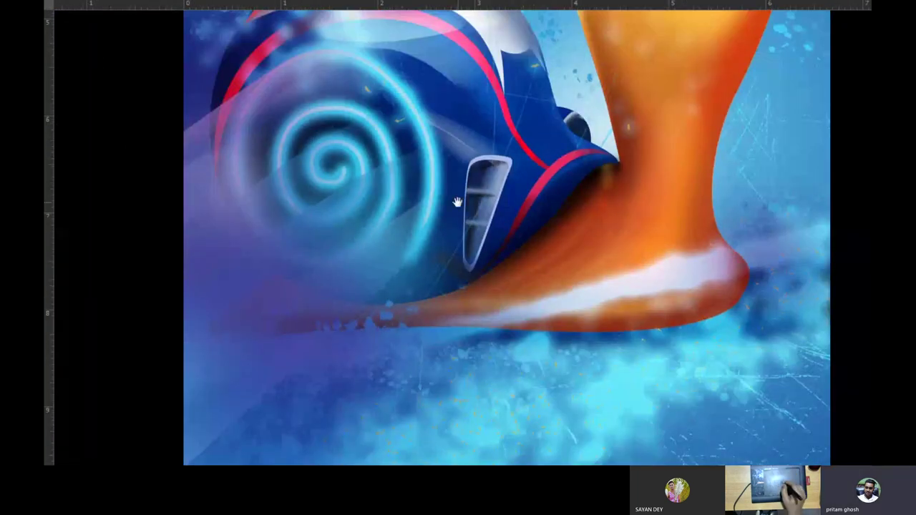
key("ctrl+plus")
key("ctrl+minus")
key("ctrl+minus")
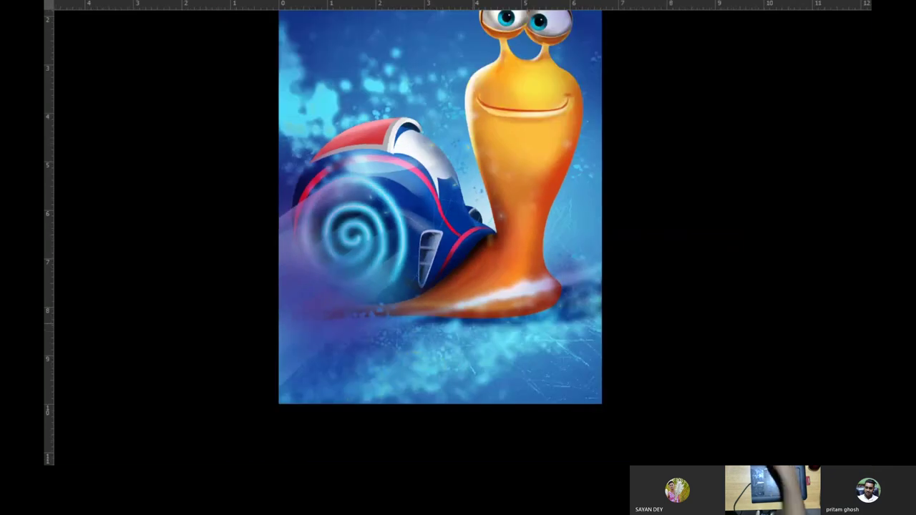
left_click_drag(473, 324, 594, 385)
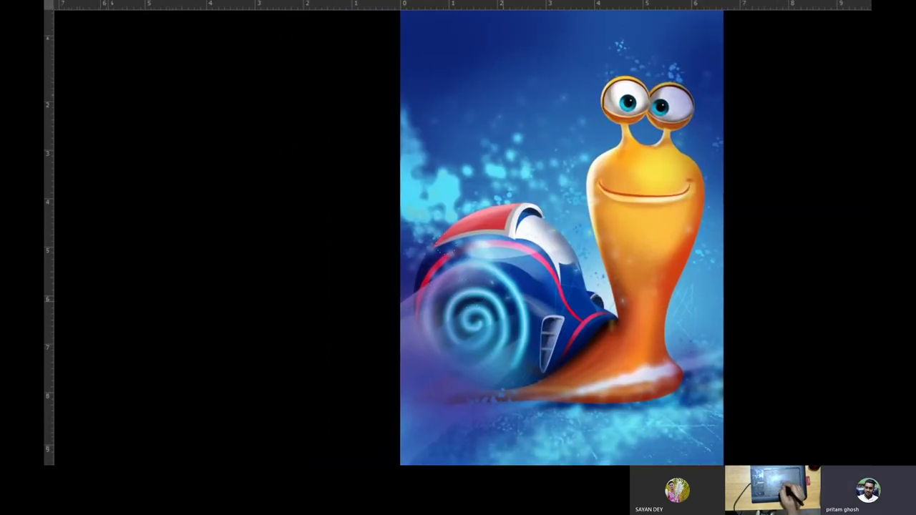
Zoom and pan around the finished snail, then return to Standard Screen Mode
key("ctrl+plus")
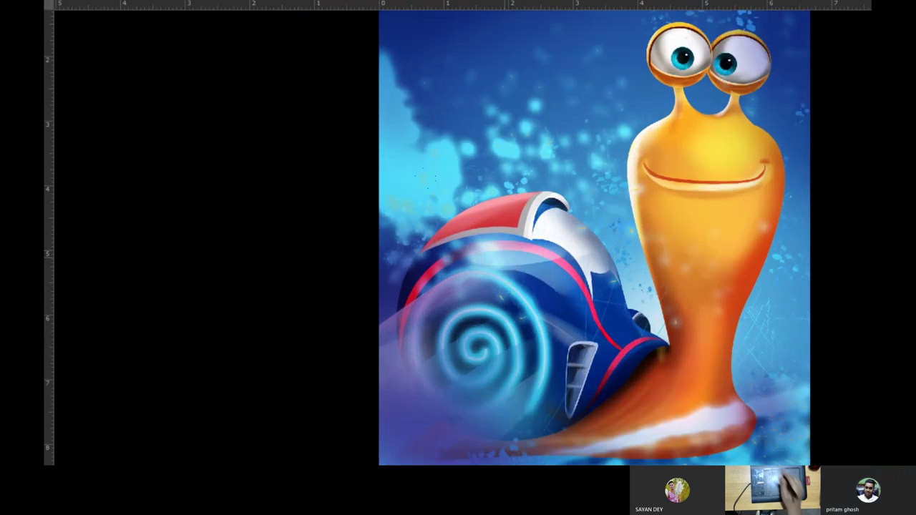
mouse_move(549, 339)
left_mouse_down()
mouse_move(478, 331)
mouse_move(450, 370)
mouse_move(502, 377)
mouse_move(496, 449)
left_mouse_up()
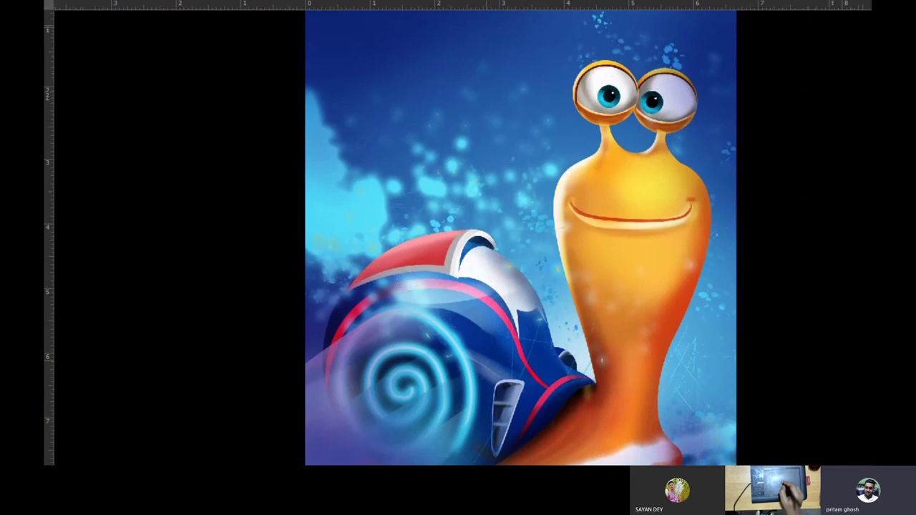
left_click_drag(496, 450, 473, 395)
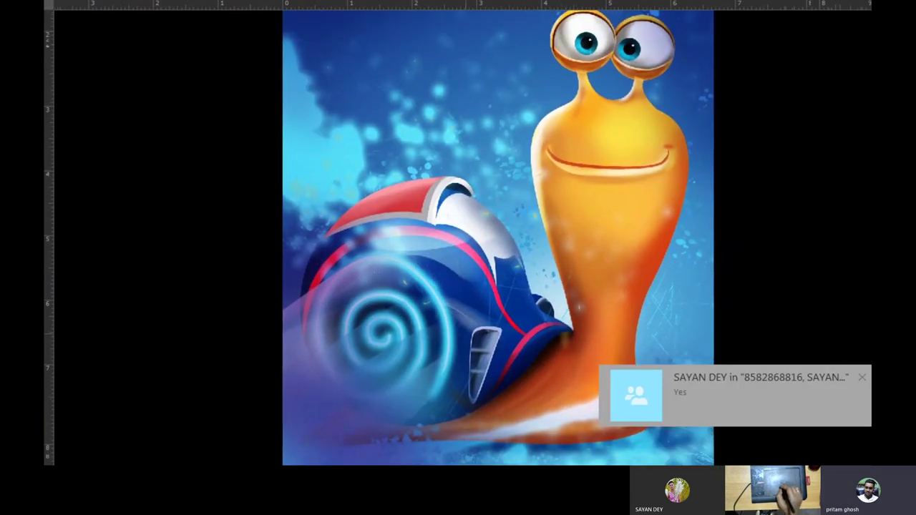
key("ctrl+minus")
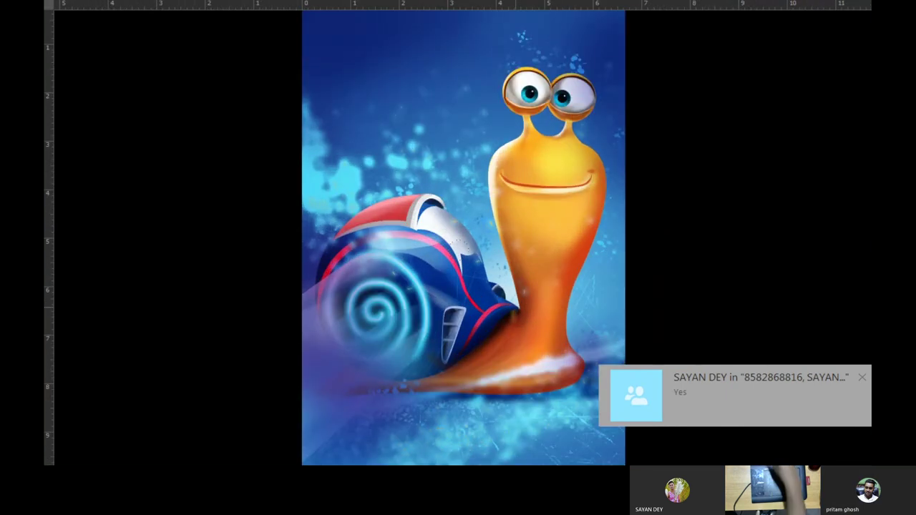
left_click_drag(503, 393, 539, 415)
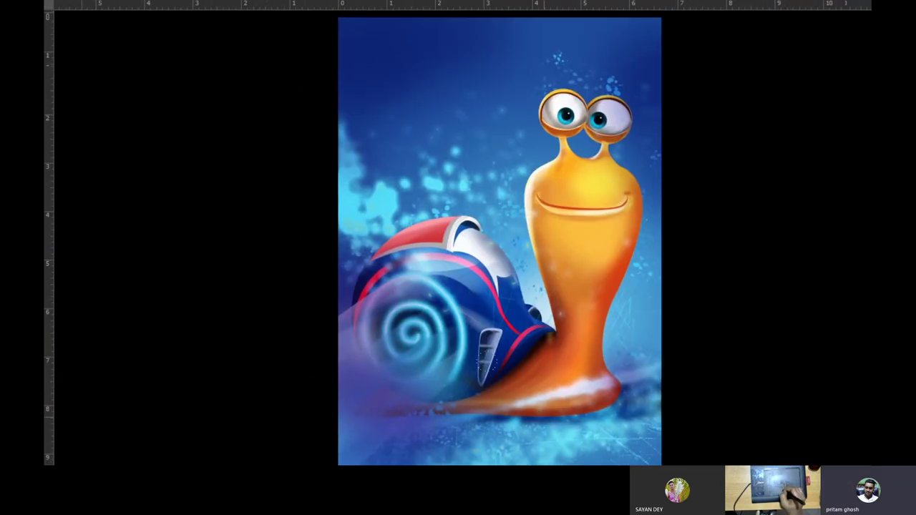
left_click_drag(434, 360, 511, 358)
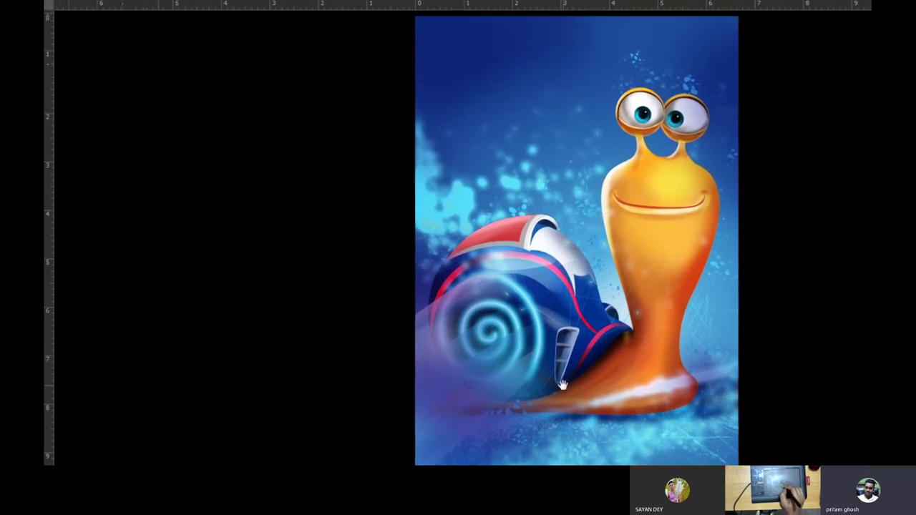
left_click_drag(555, 395, 546, 399)
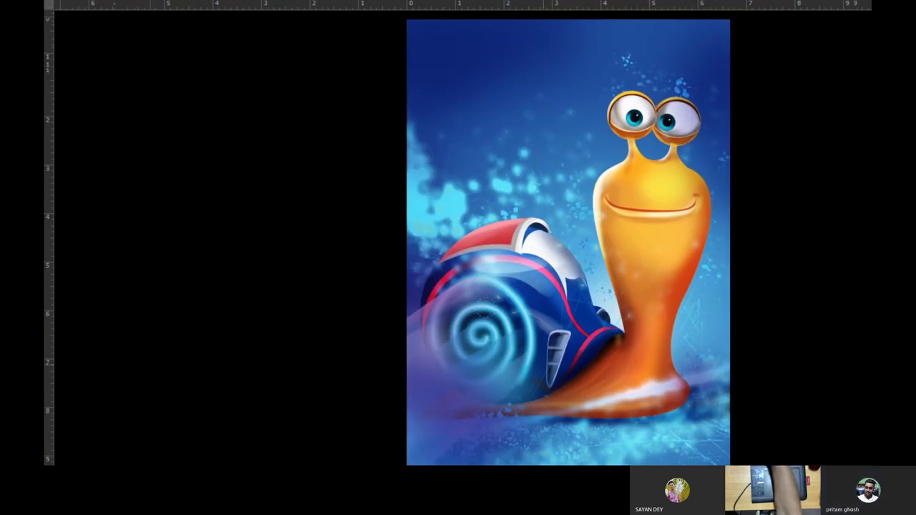
key("ctrl+plus")
key("ctrl+minus")
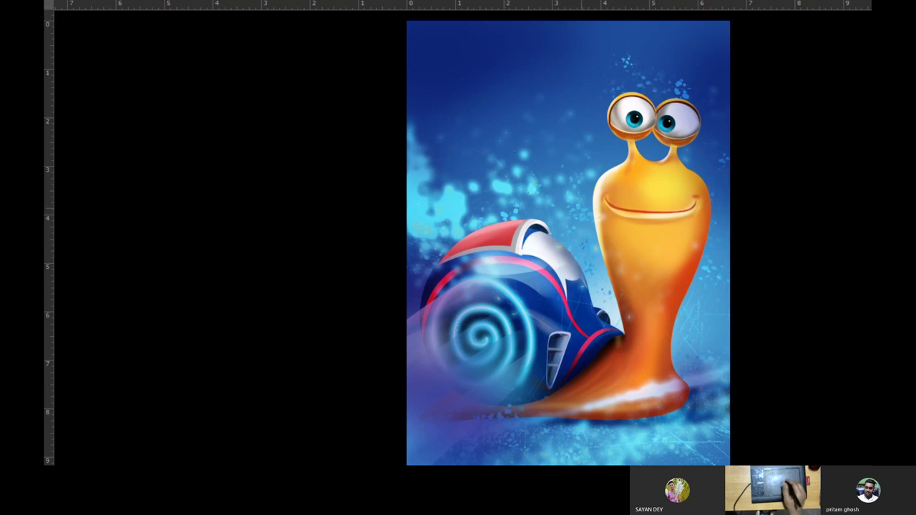
left_click_drag(568, 243, 535, 233)
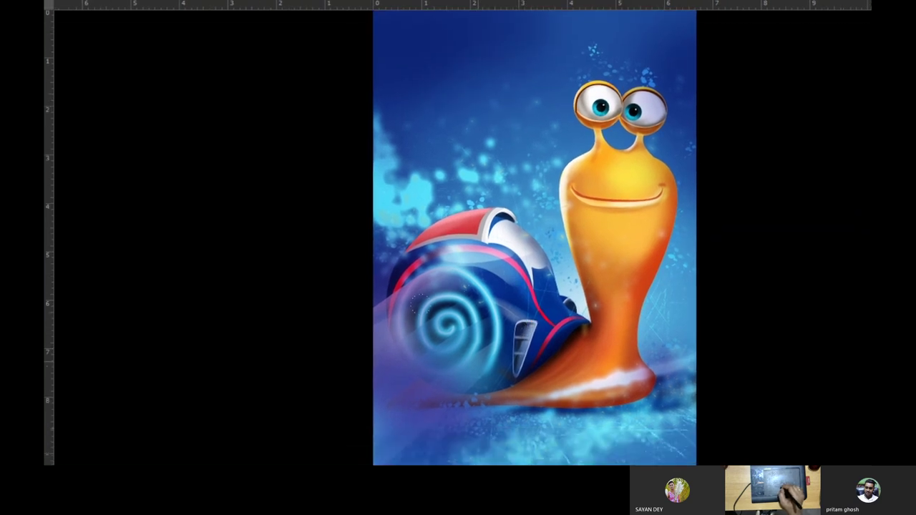
key("f")
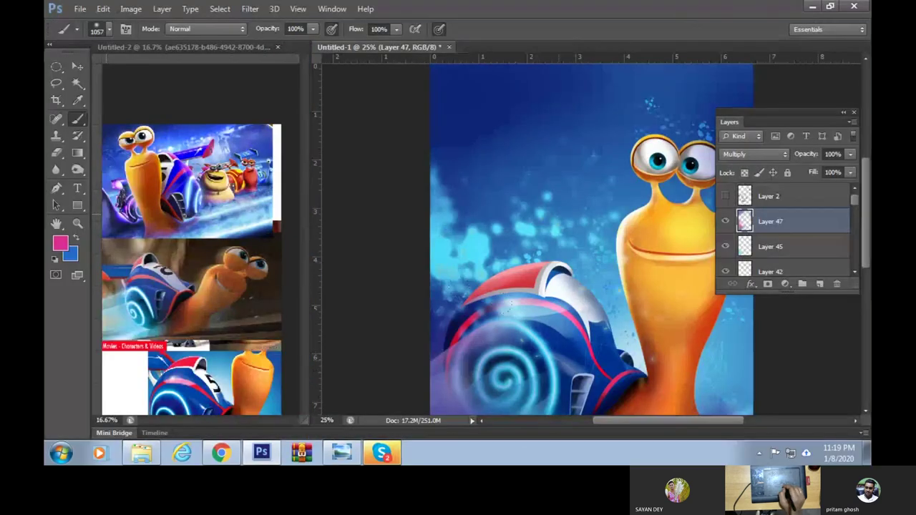